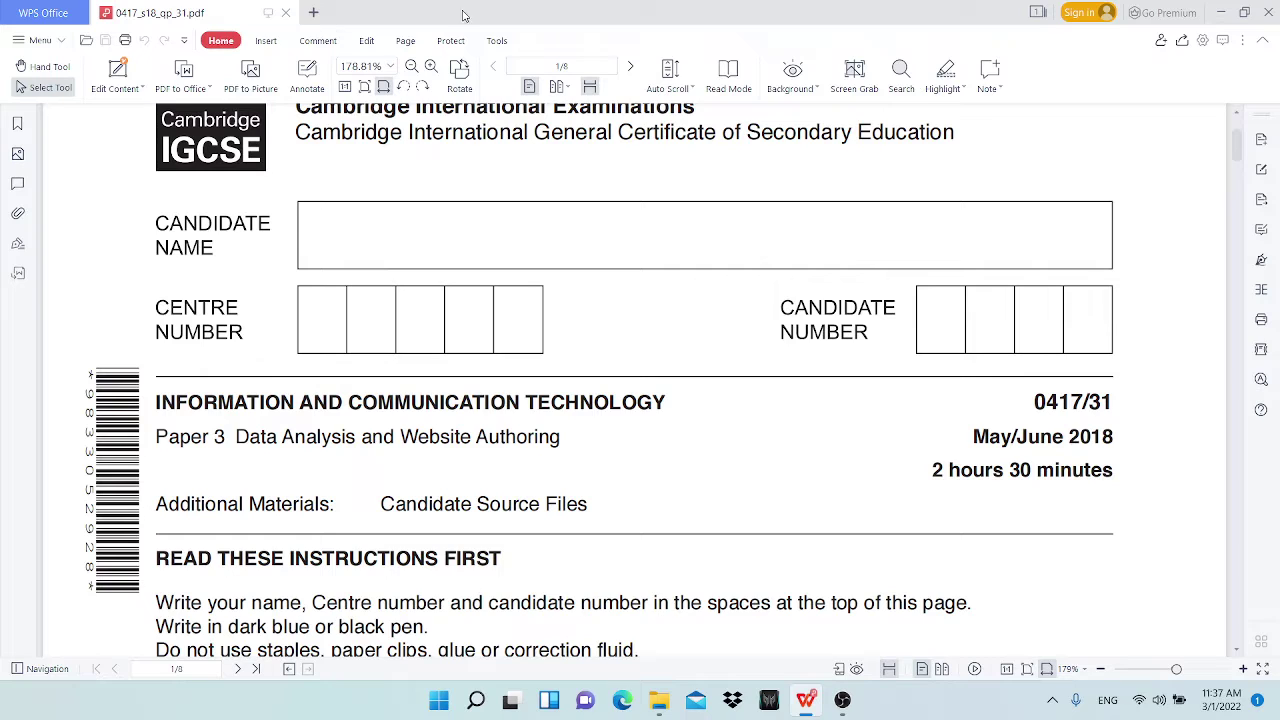
Step: Select the June 2018 date, paper number 31 and the Website Authoring title on the question paper
double_click(1069, 436)
click(1009, 433)
double_click(1023, 436)
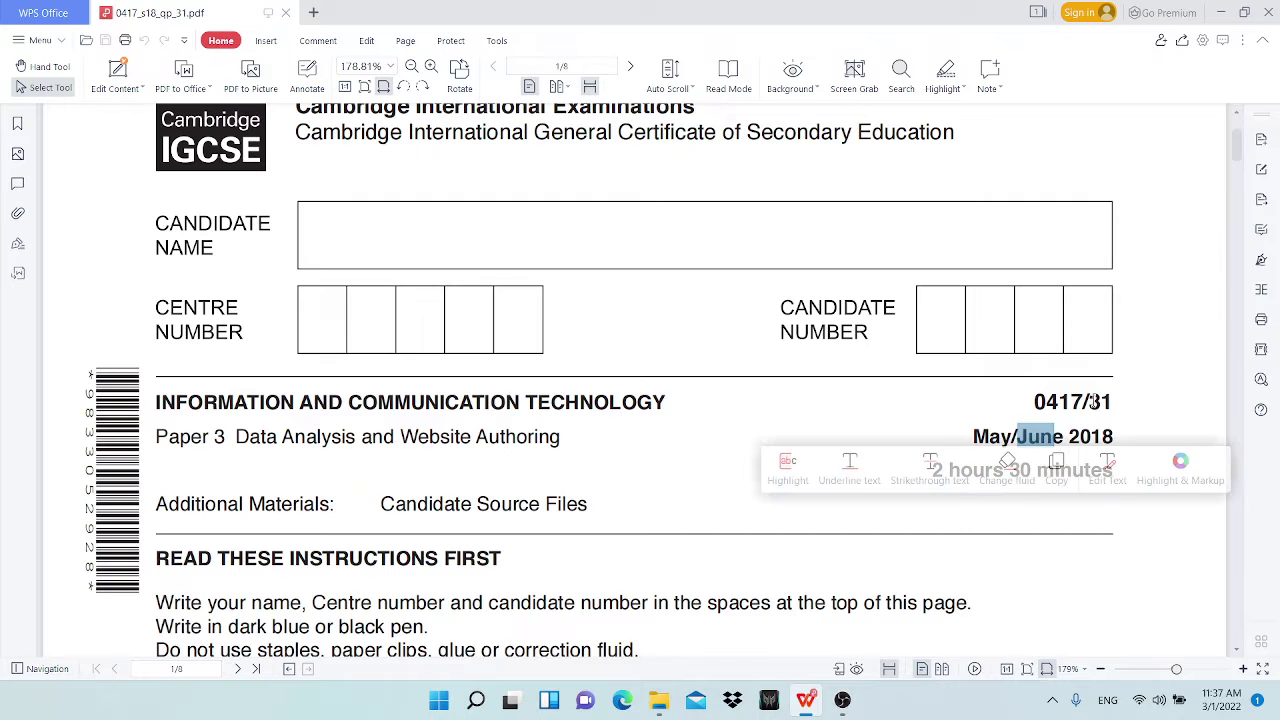
drag(1089, 401, 1116, 401)
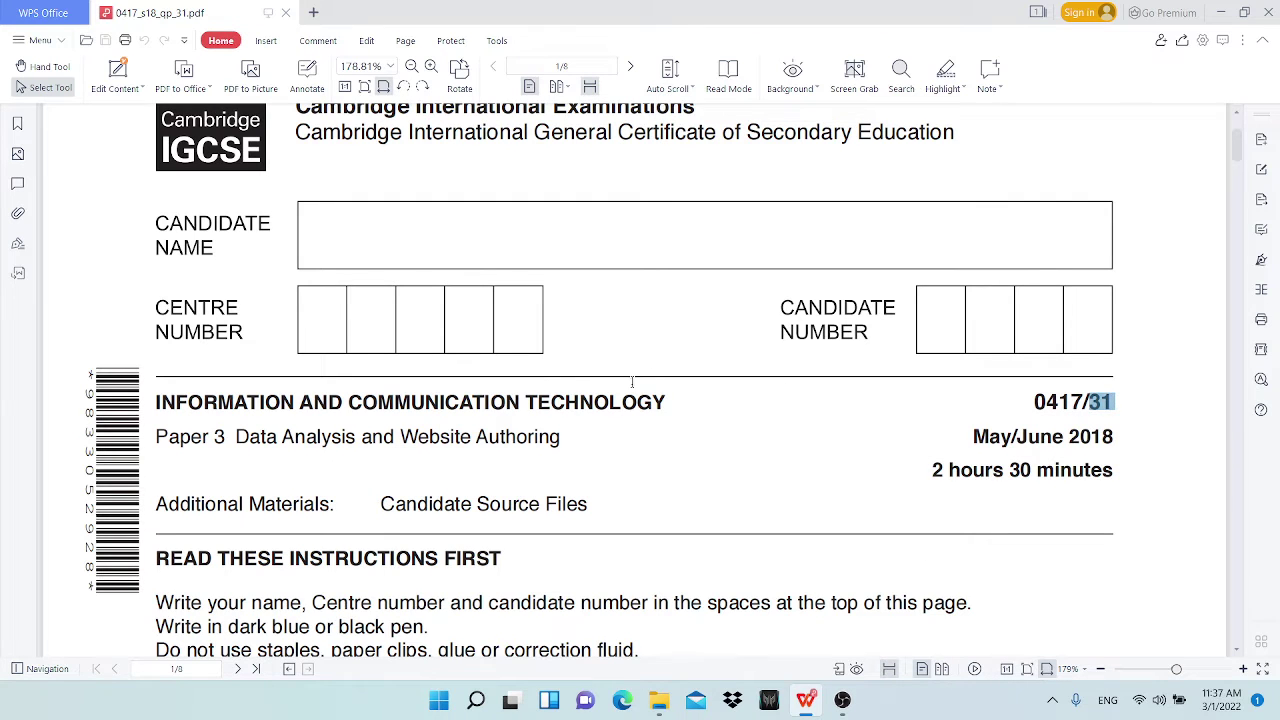
scroll(431, 507, down, 3)
scroll(236, 300, down, 4)
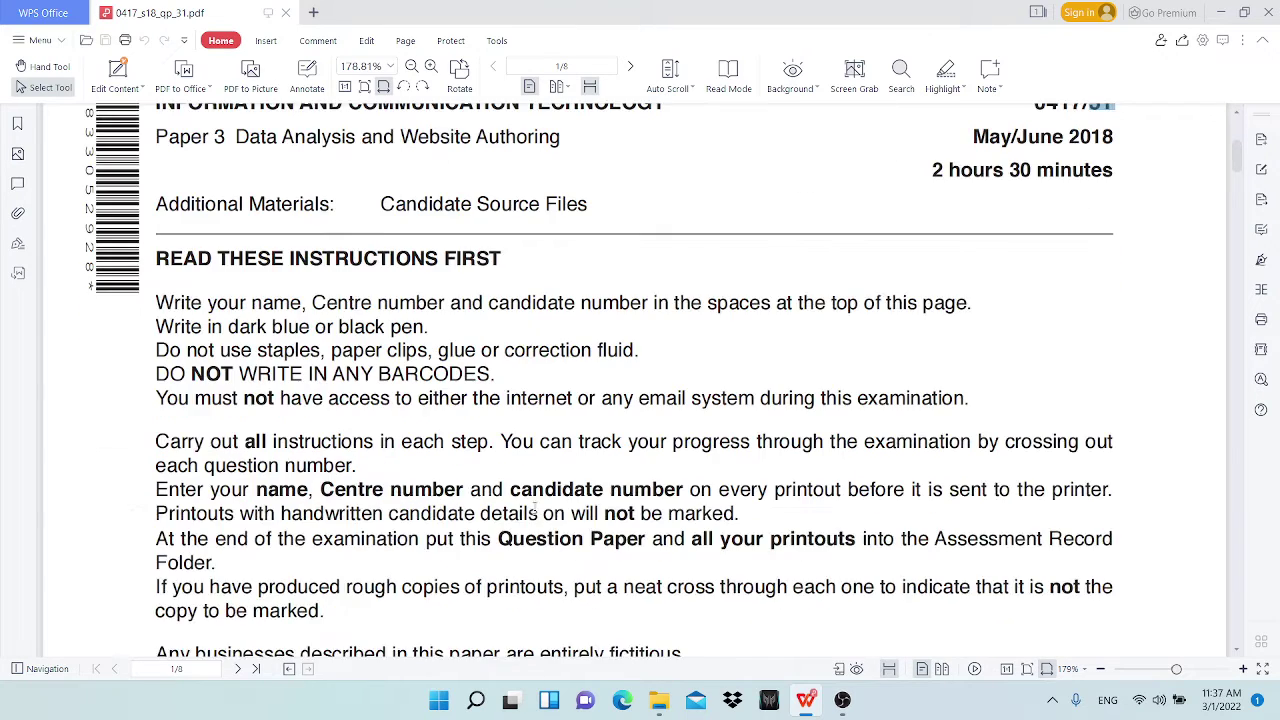
scroll(534, 497, up, 5)
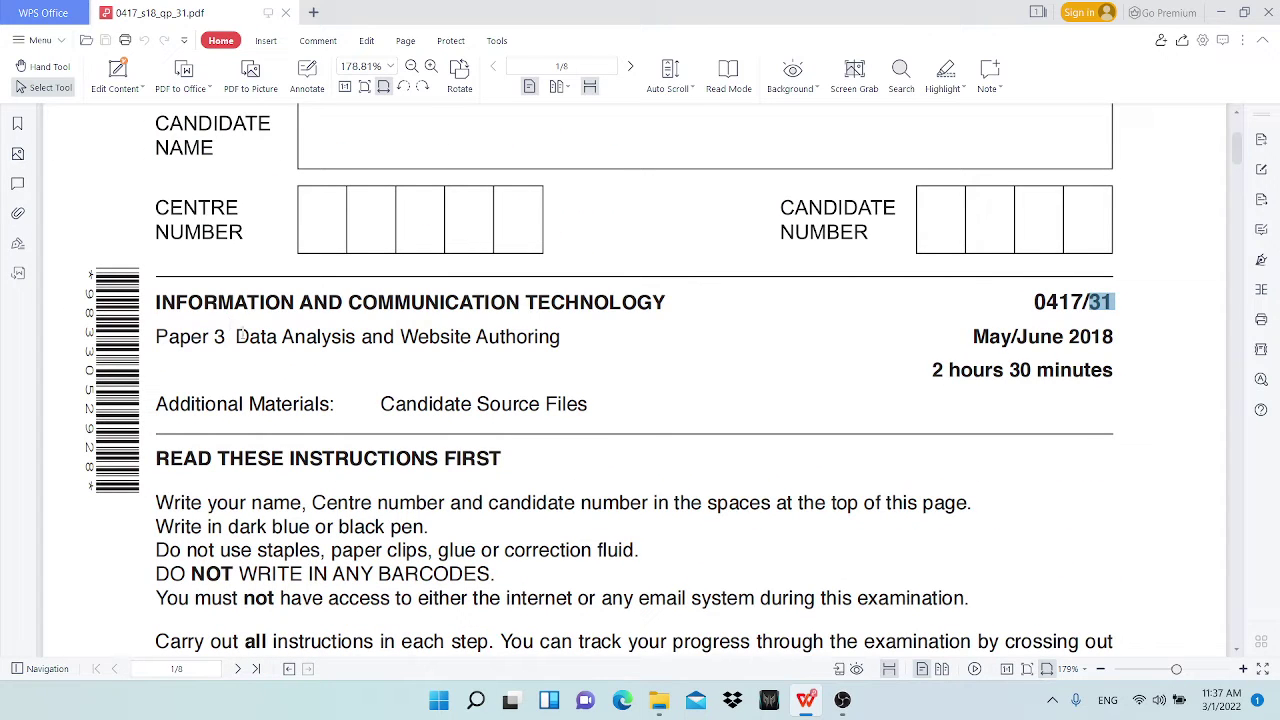
drag(238, 336, 561, 337)
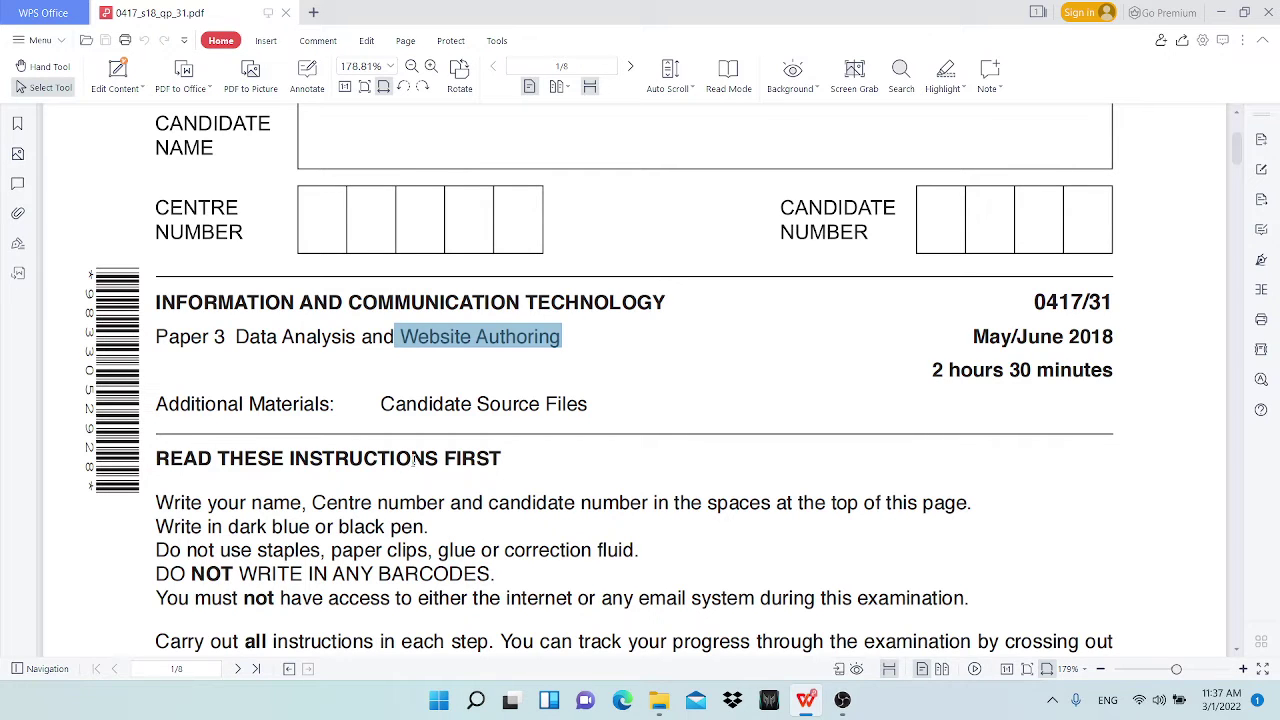
Step: Scroll to page 2 and highlight the Task 1 file name j1831evidence.rtf
scroll(380, 480, down, 10)
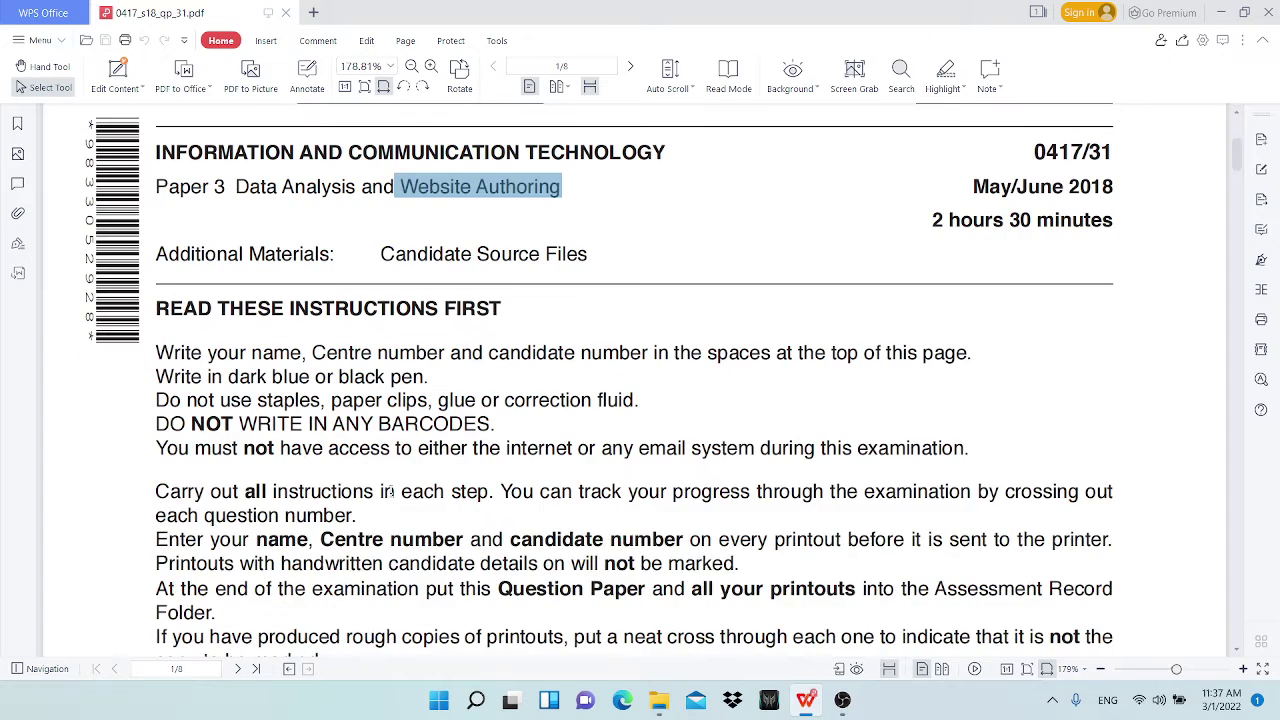
scroll(405, 488, down, 5)
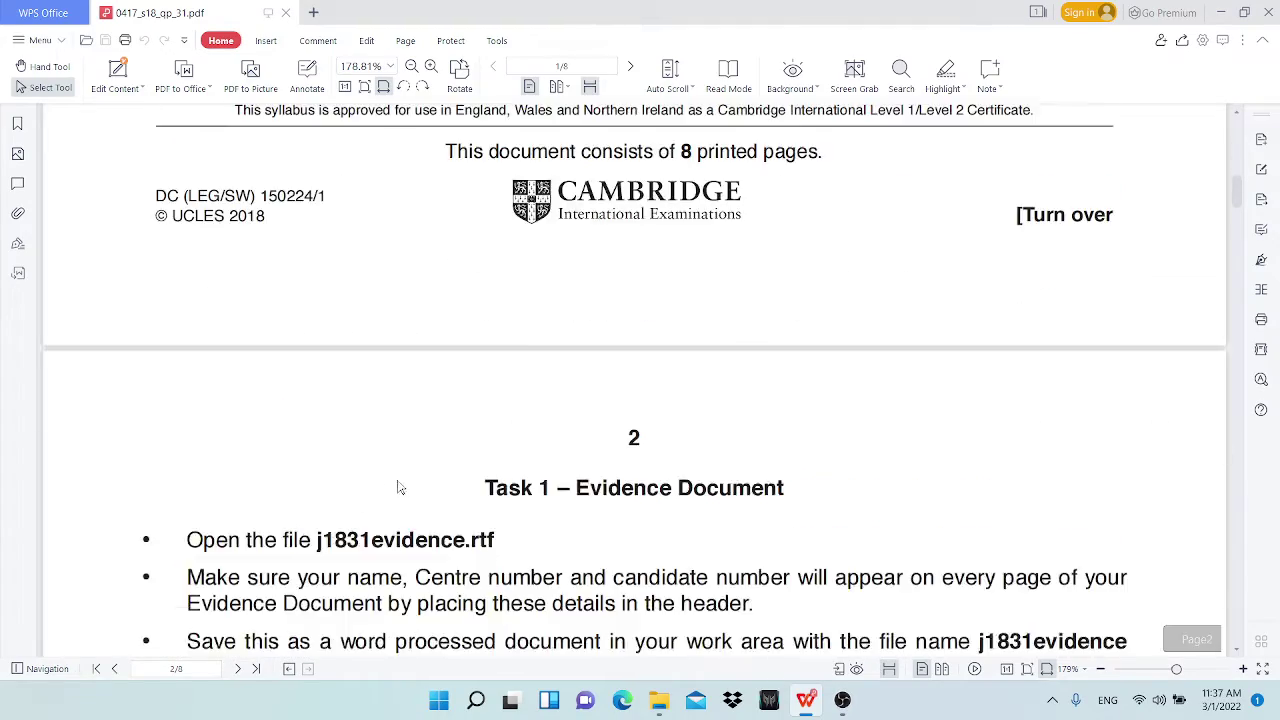
scroll(590, 410, down, 1)
scroll(592, 415, up, 5)
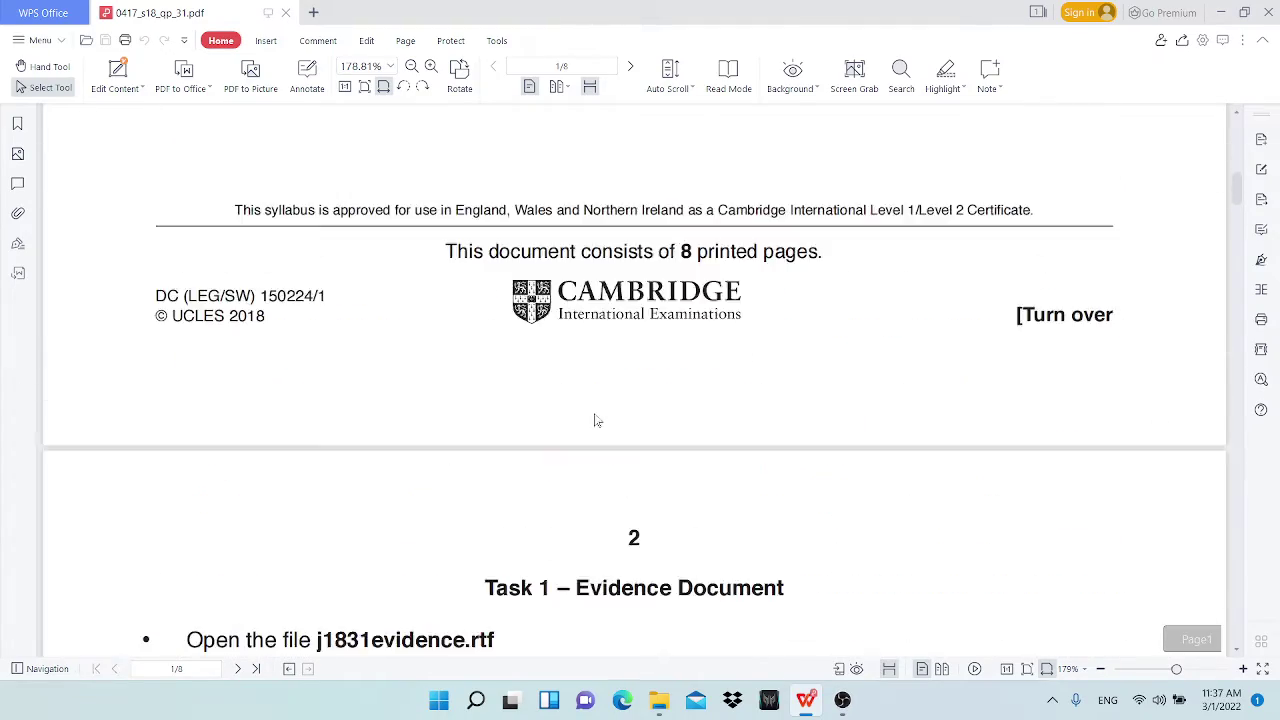
scroll(594, 425, down, 6)
scroll(594, 432, up, 3)
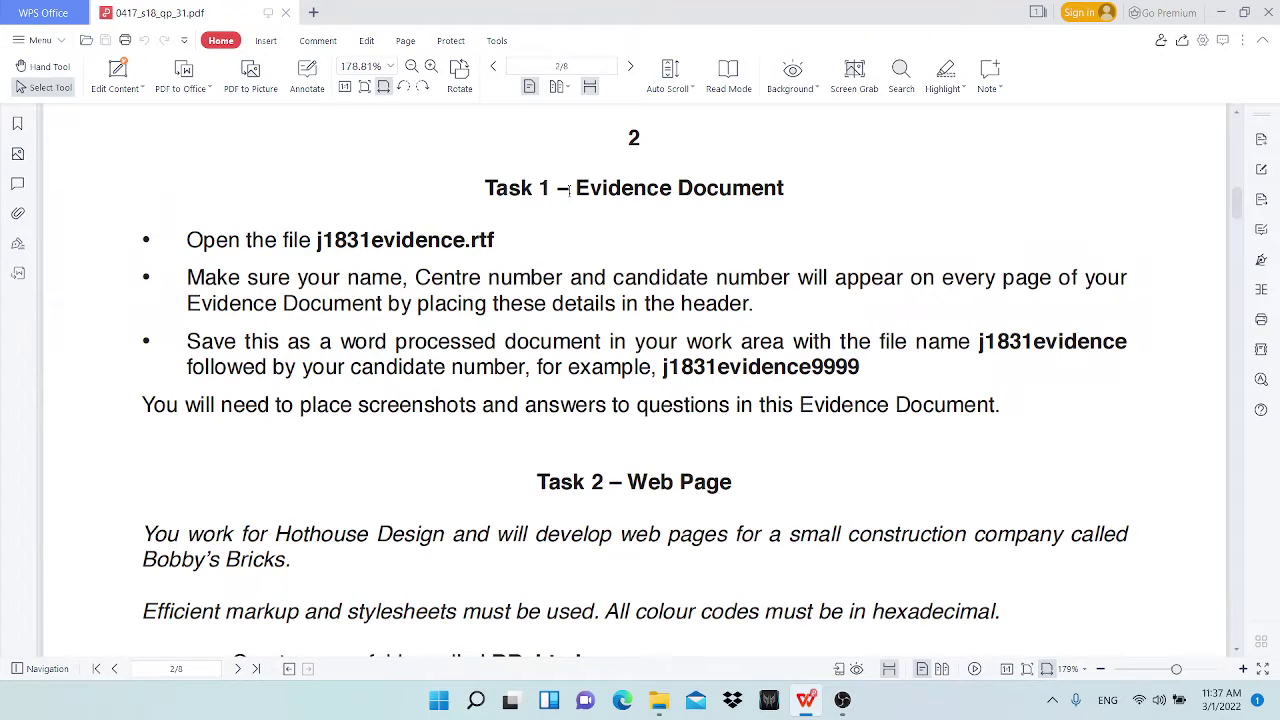
drag(312, 240, 492, 241)
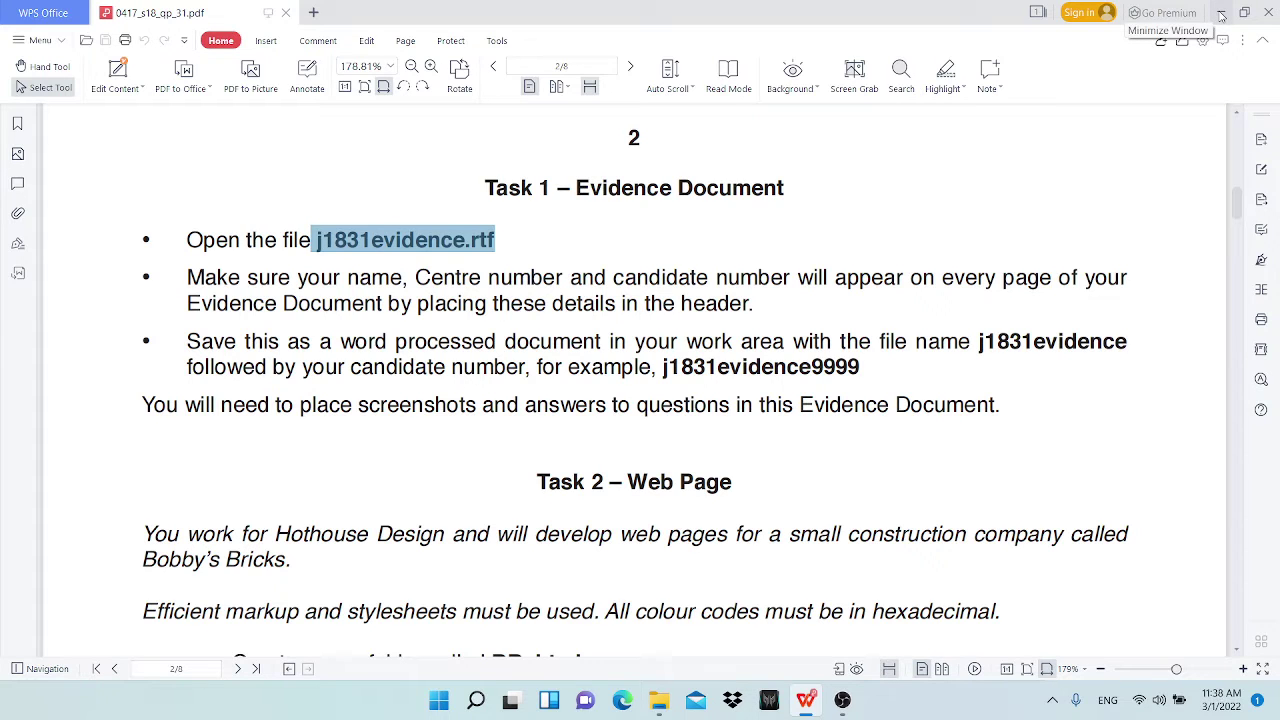
Step: Minimise the question paper and open the 2018 June P31 folder on the right
click(1221, 13)
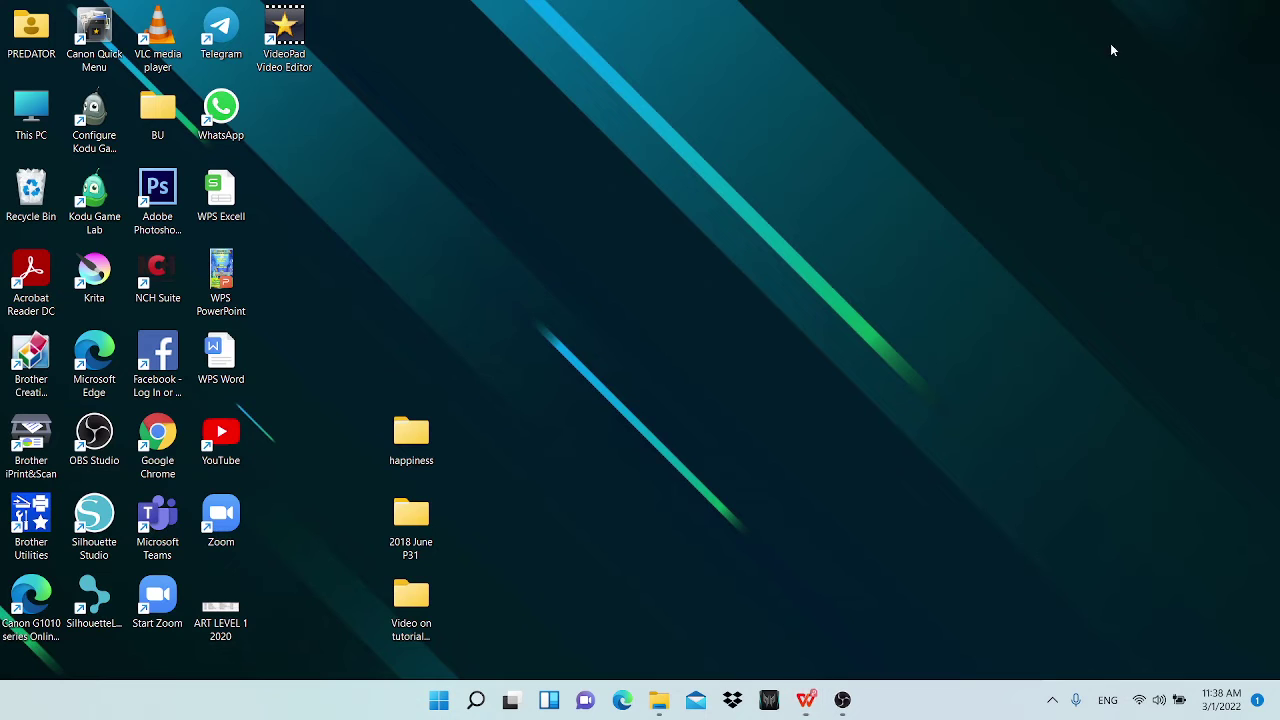
double_click(418, 526)
drag(505, 45, 1010, 85)
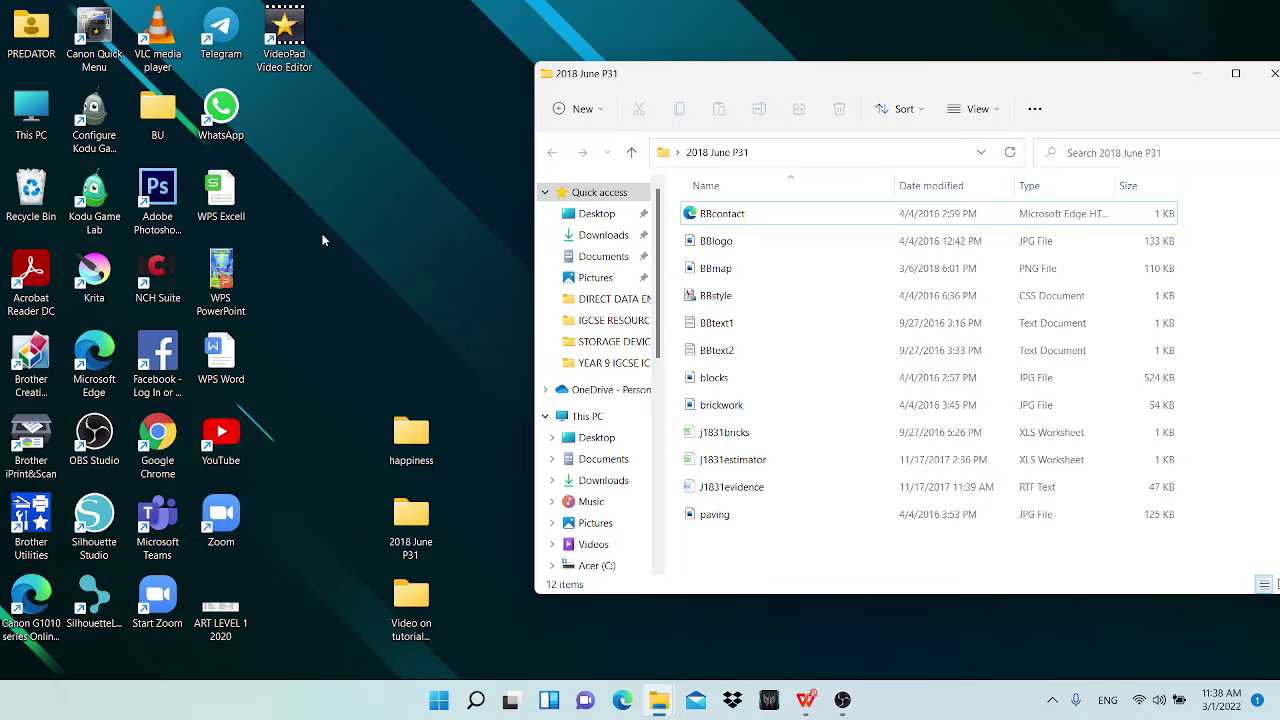
Step: Create a desktop folder named with the candidate's name and numbers, then select all 12 source files
right_click(295, 262)
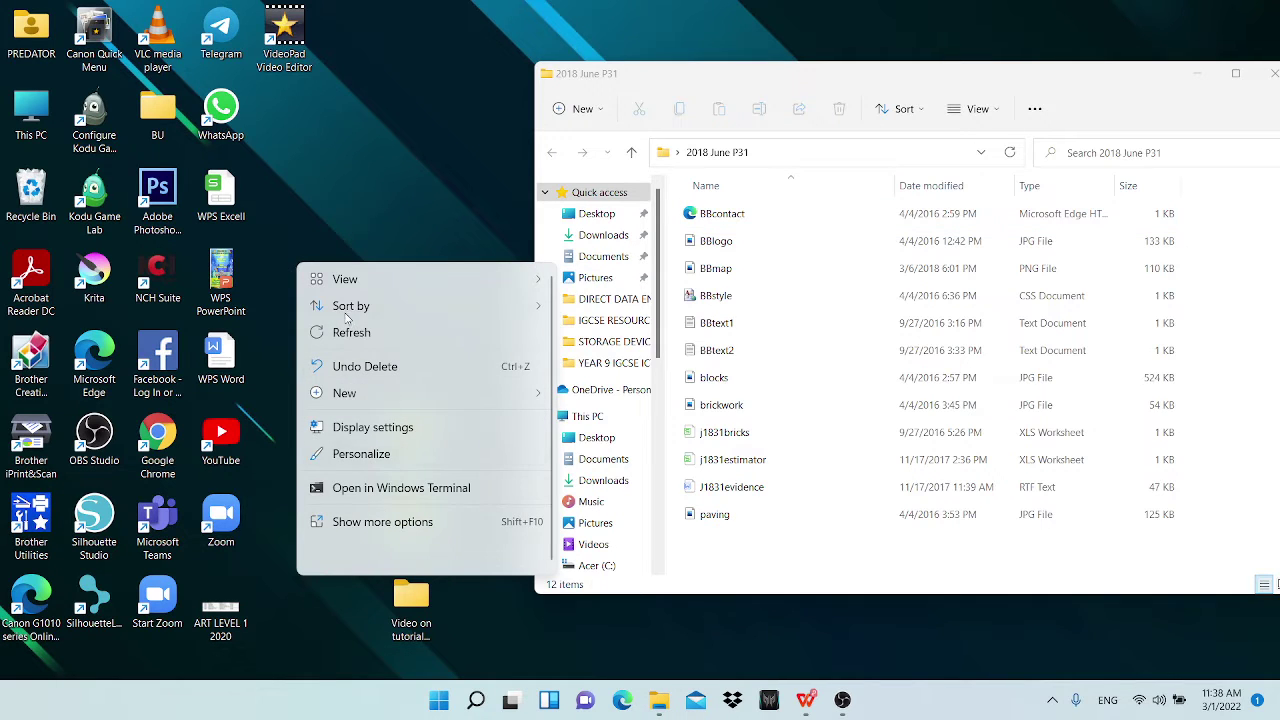
click(387, 393)
click(643, 47)
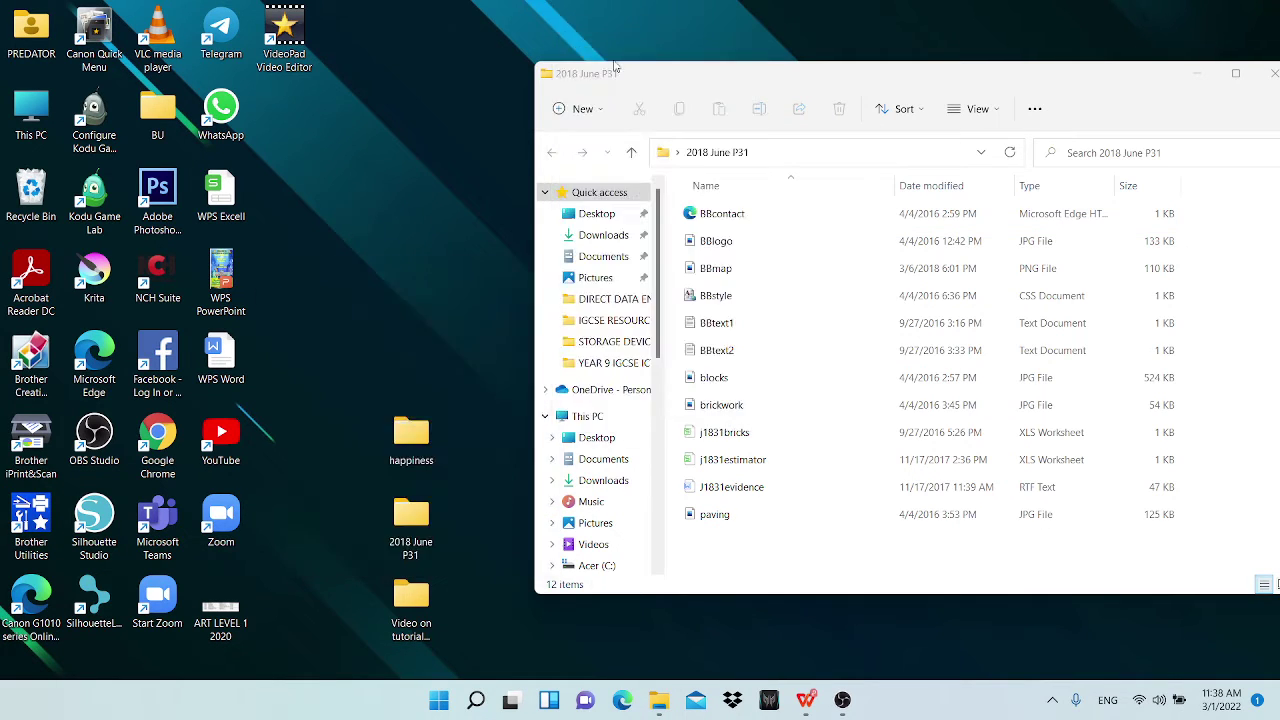
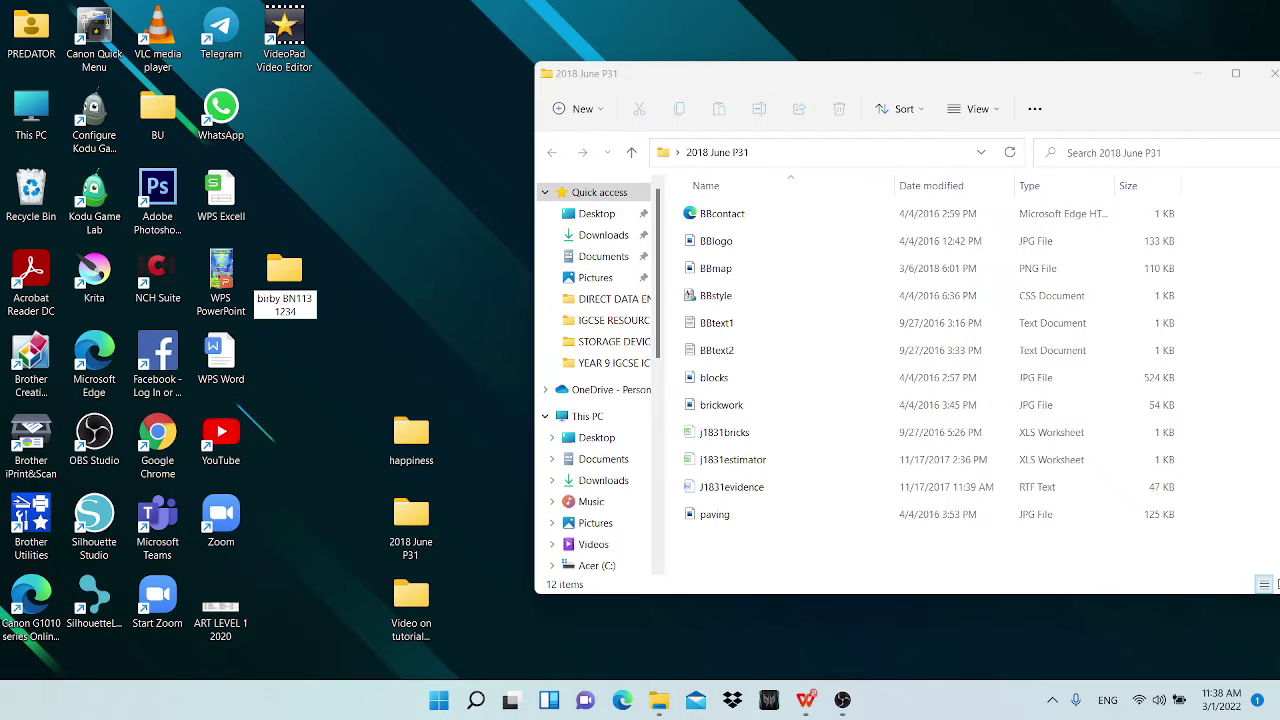
key(Return)
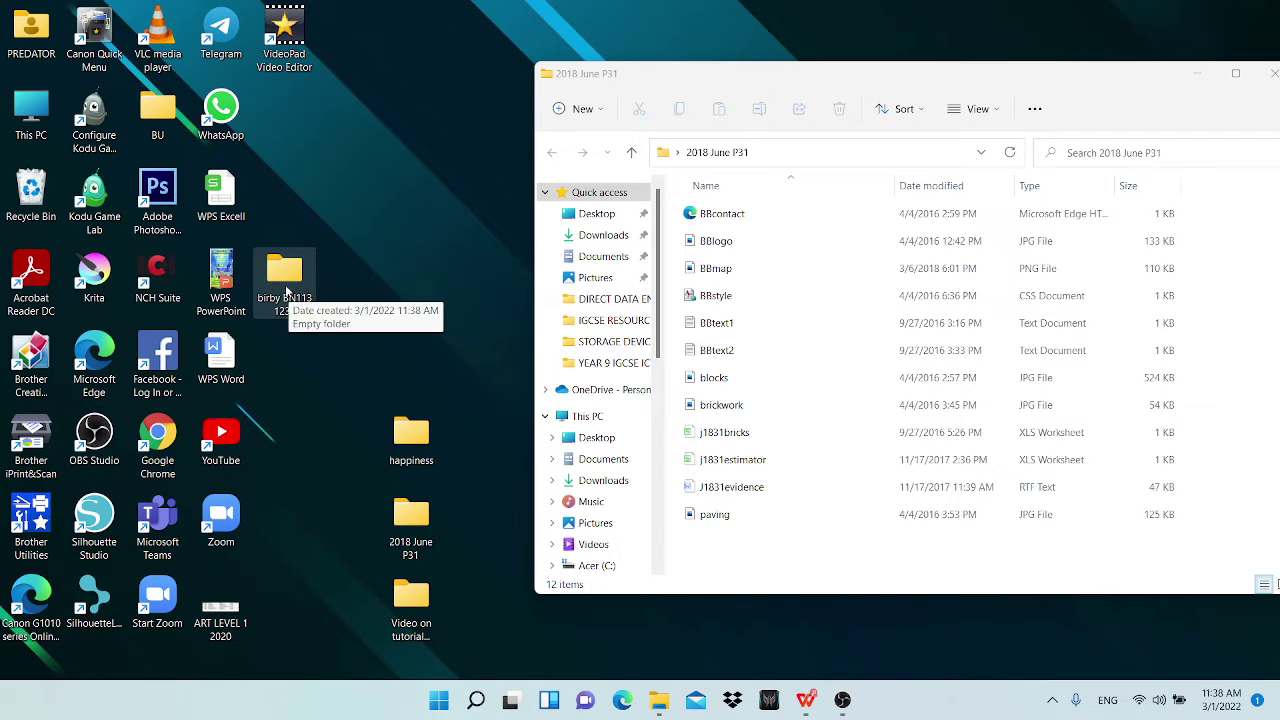
drag(714, 557, 716, 209)
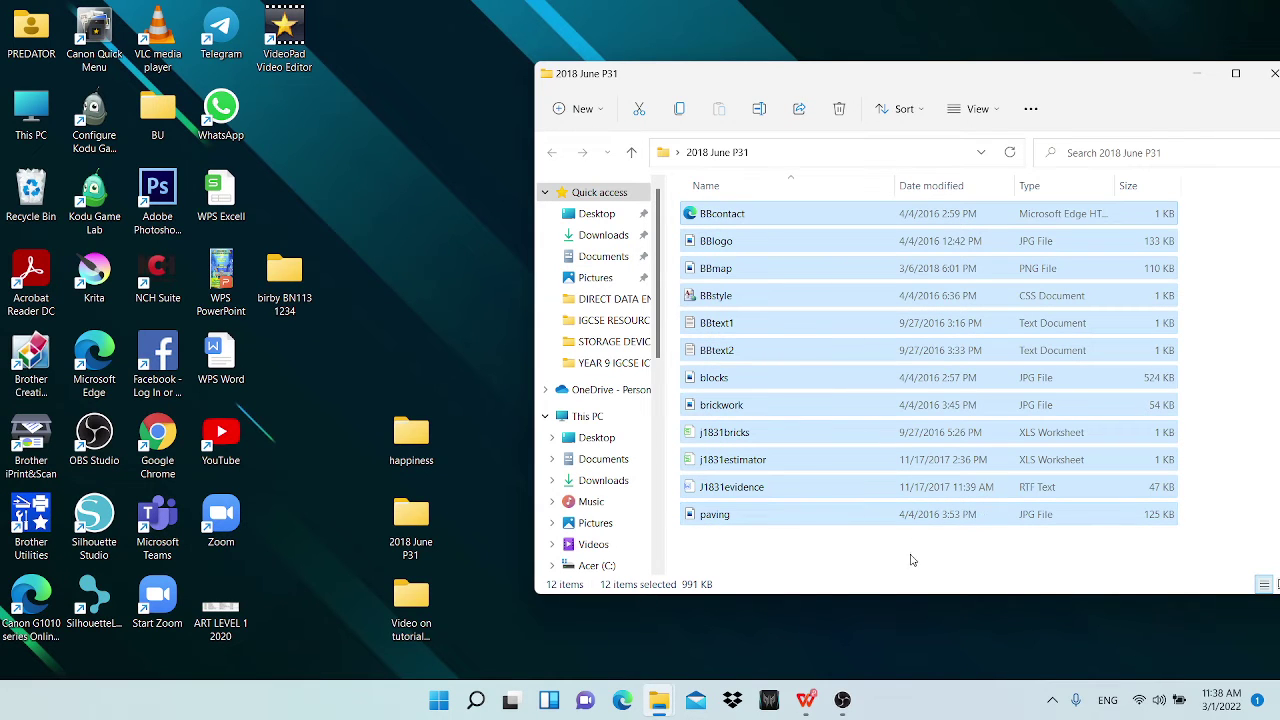
Step: Paste all 12 files into the candidate folder, close 2018 June P31, and return to the question paper
click(449, 312)
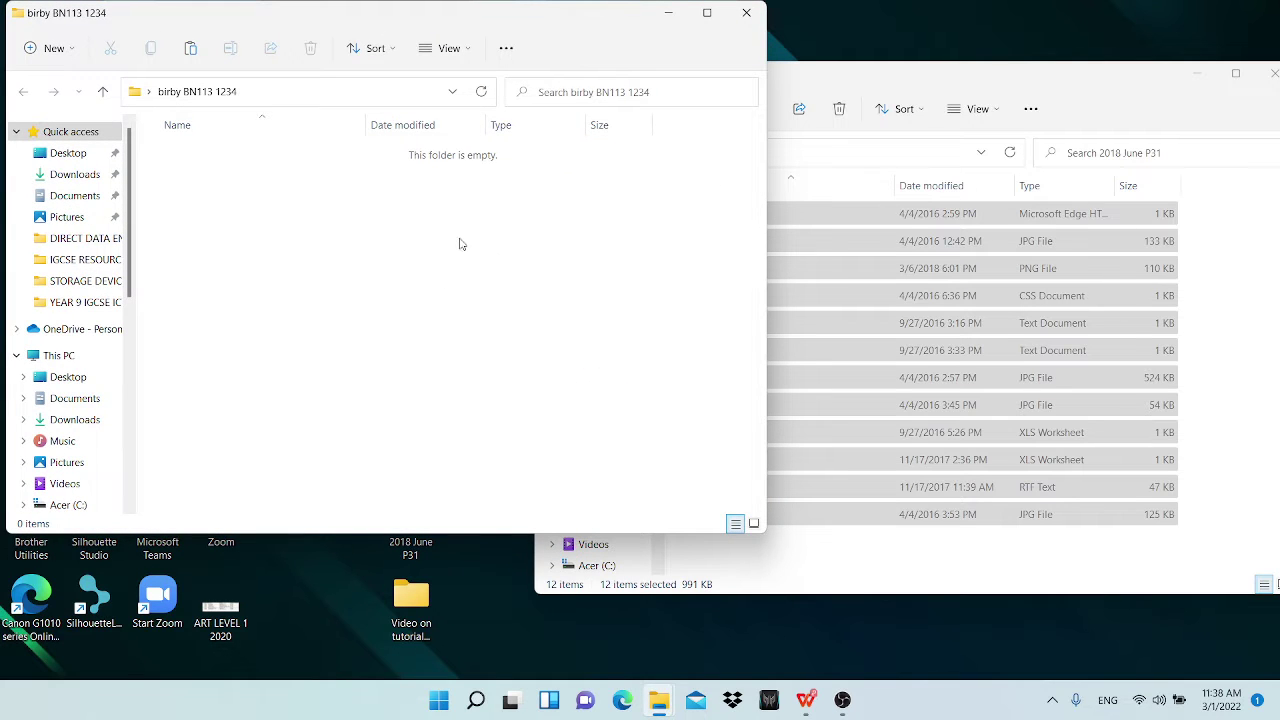
key(ctrl+v)
drag(965, 75, 695, 121)
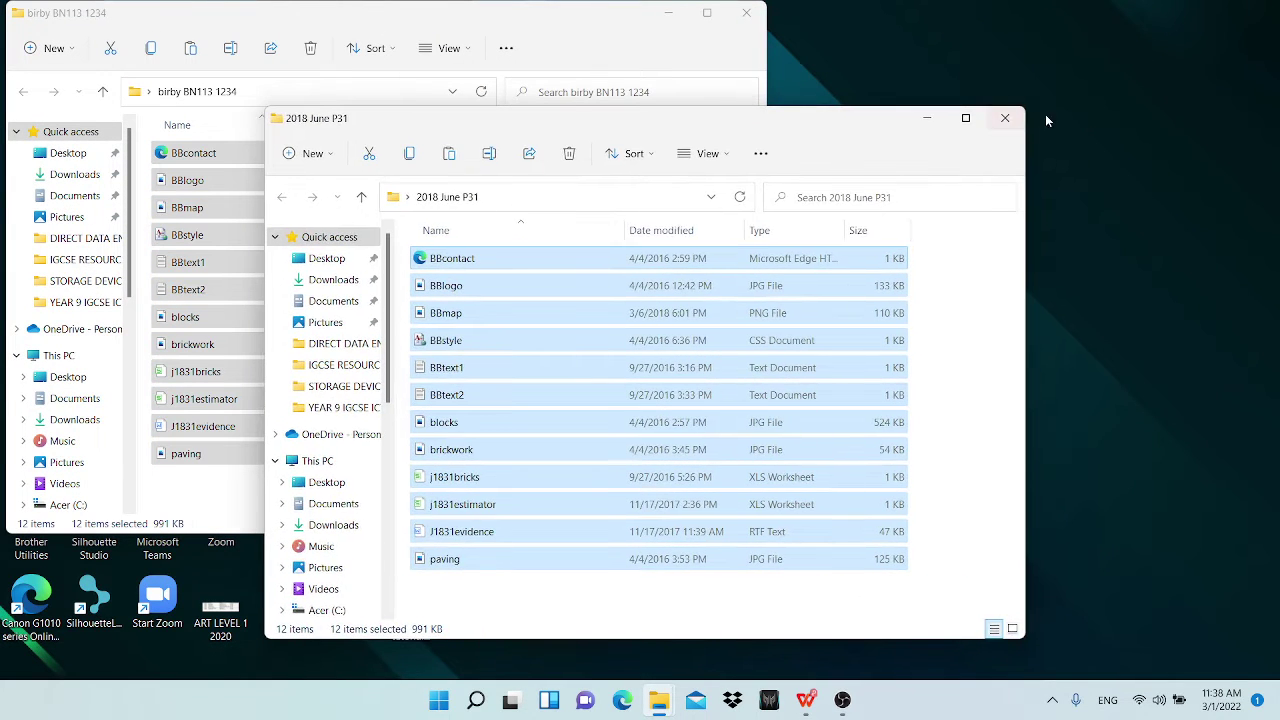
click(1005, 118)
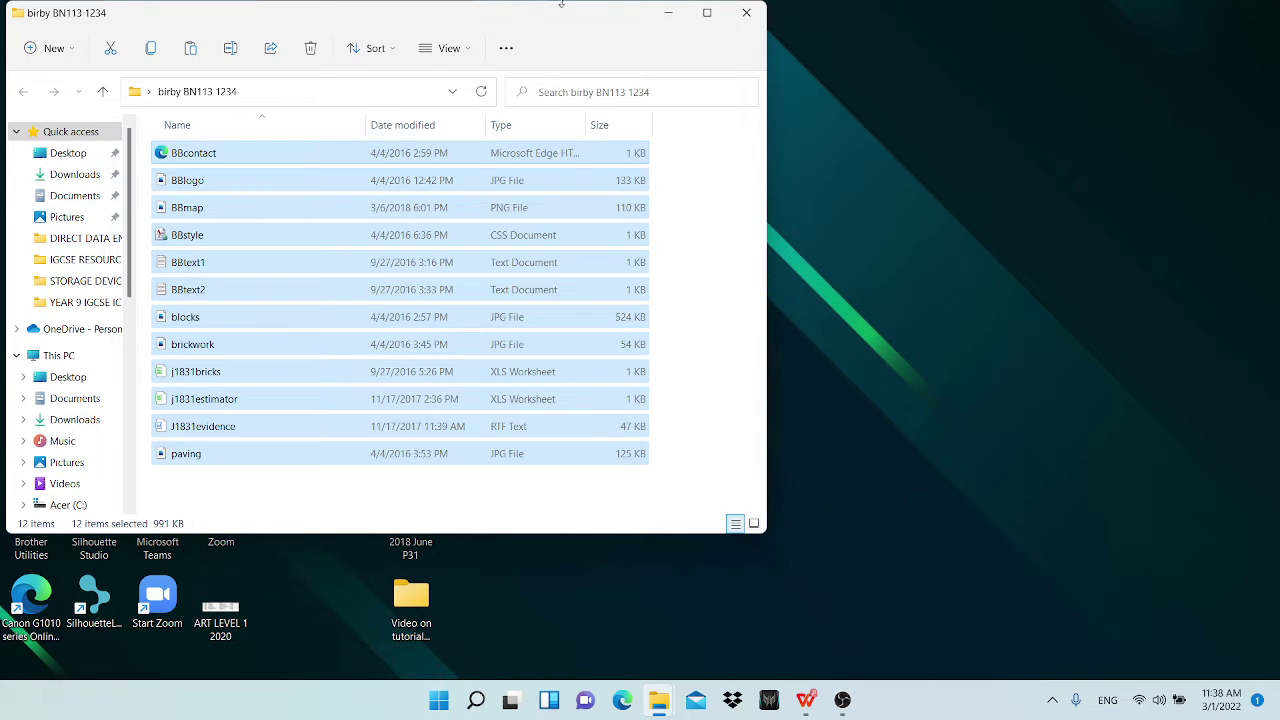
drag(547, 5, 735, 58)
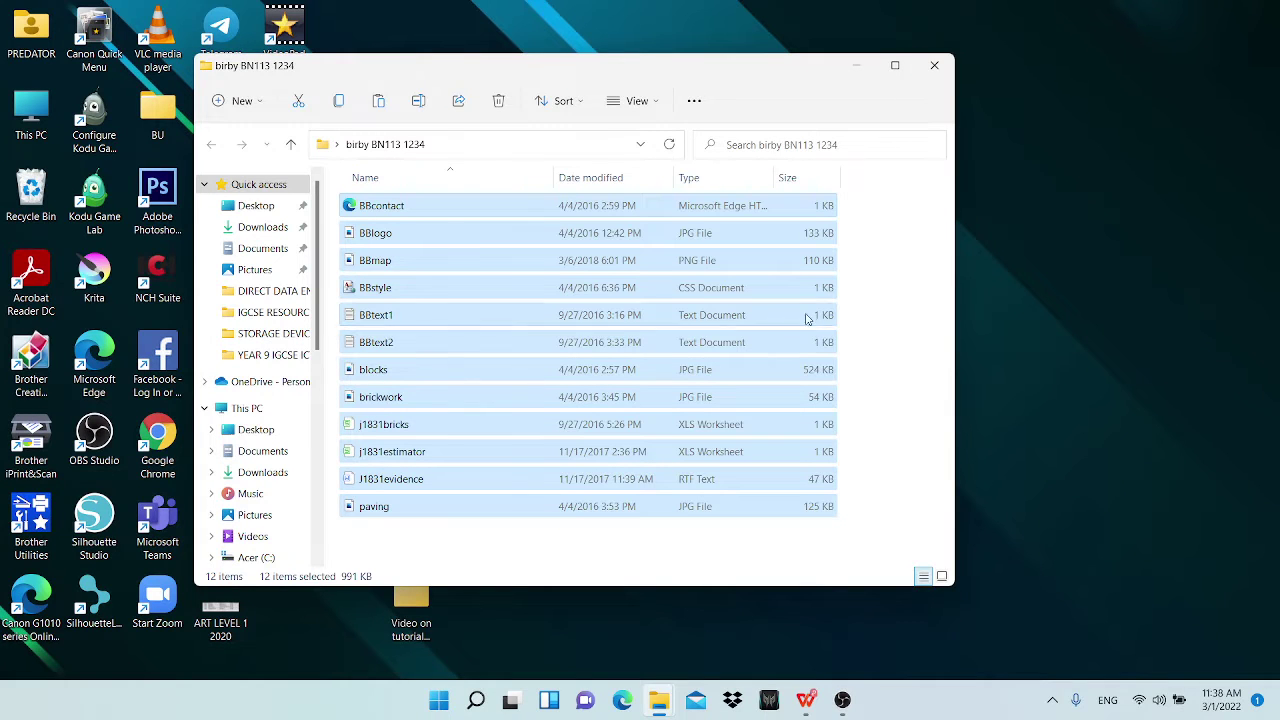
click(806, 699)
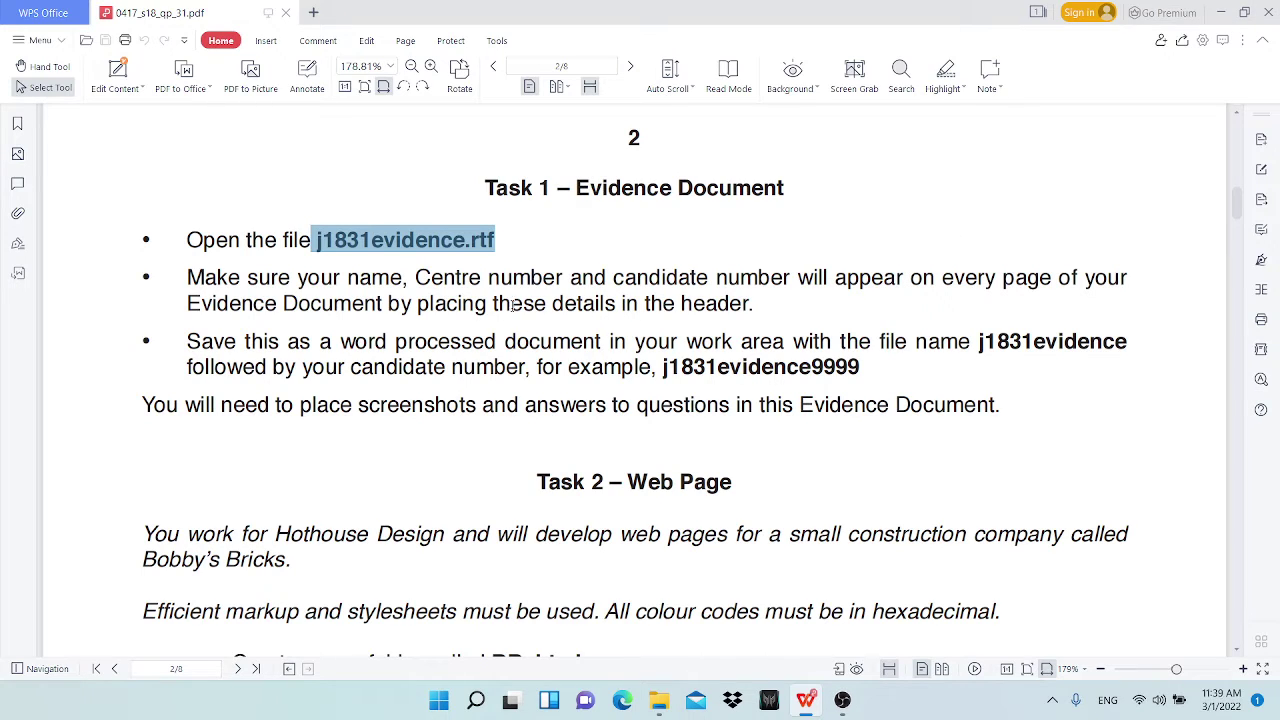
Step: Check the header wording in the Task 1 instructions, then minimise the question paper
double_click(707, 310)
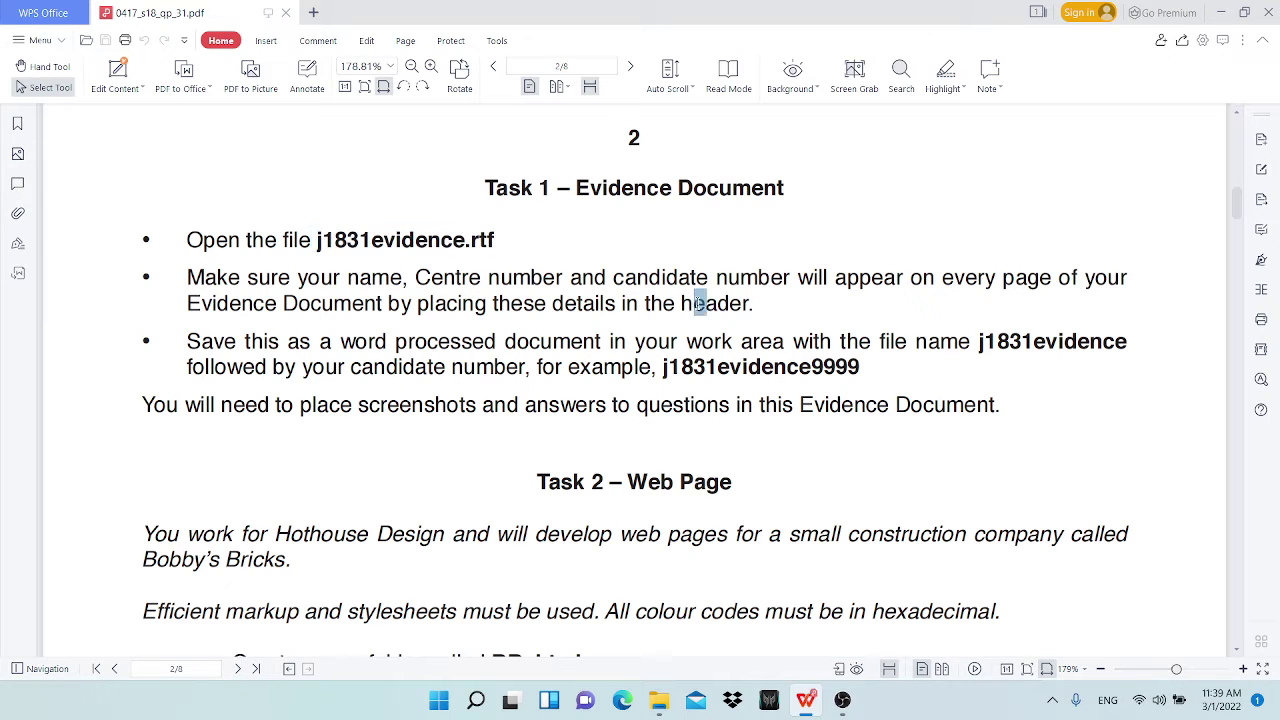
click(755, 307)
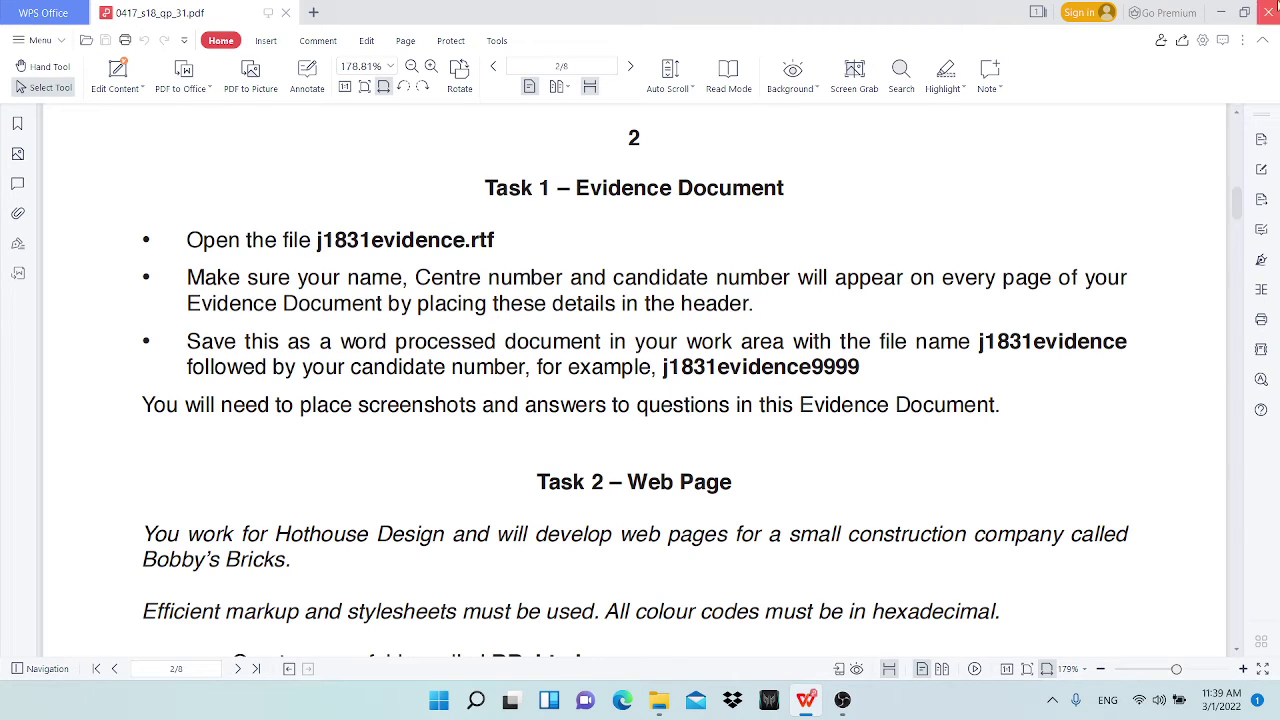
click(1221, 12)
Step: Open J1831evidence from the candidate folder in WPS, close it, and minimise WPS
click(469, 549)
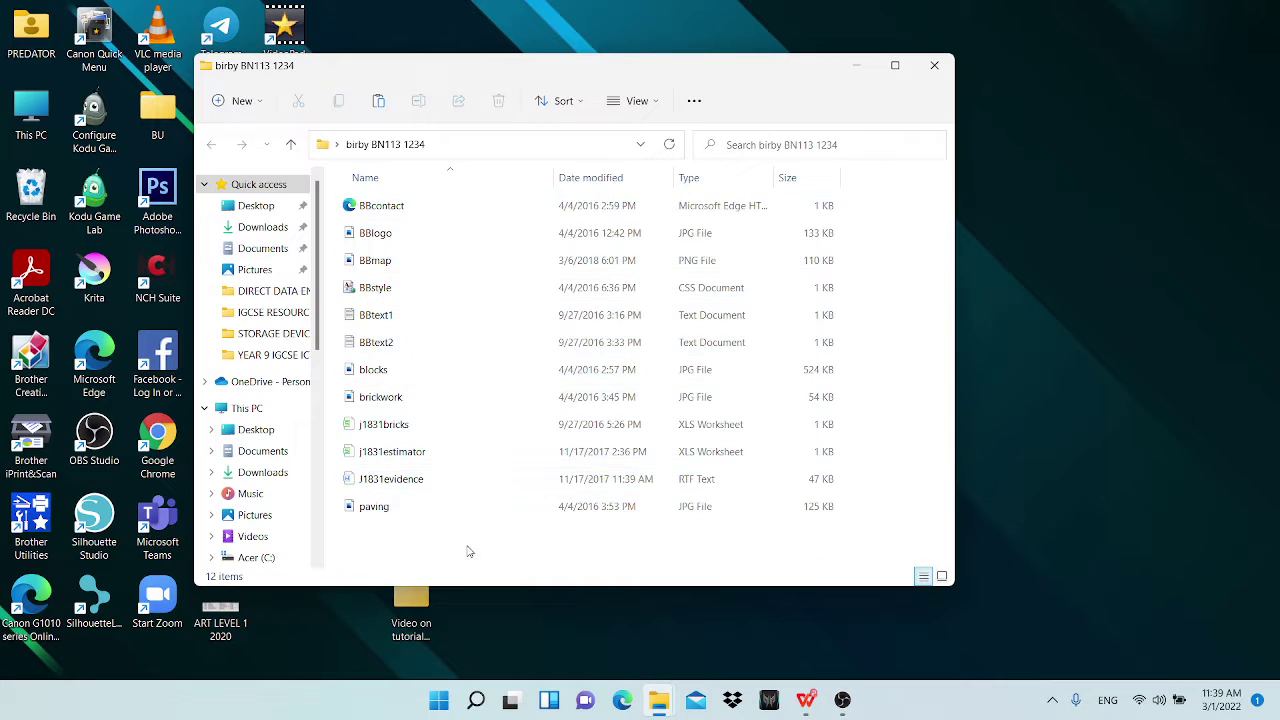
click(377, 486)
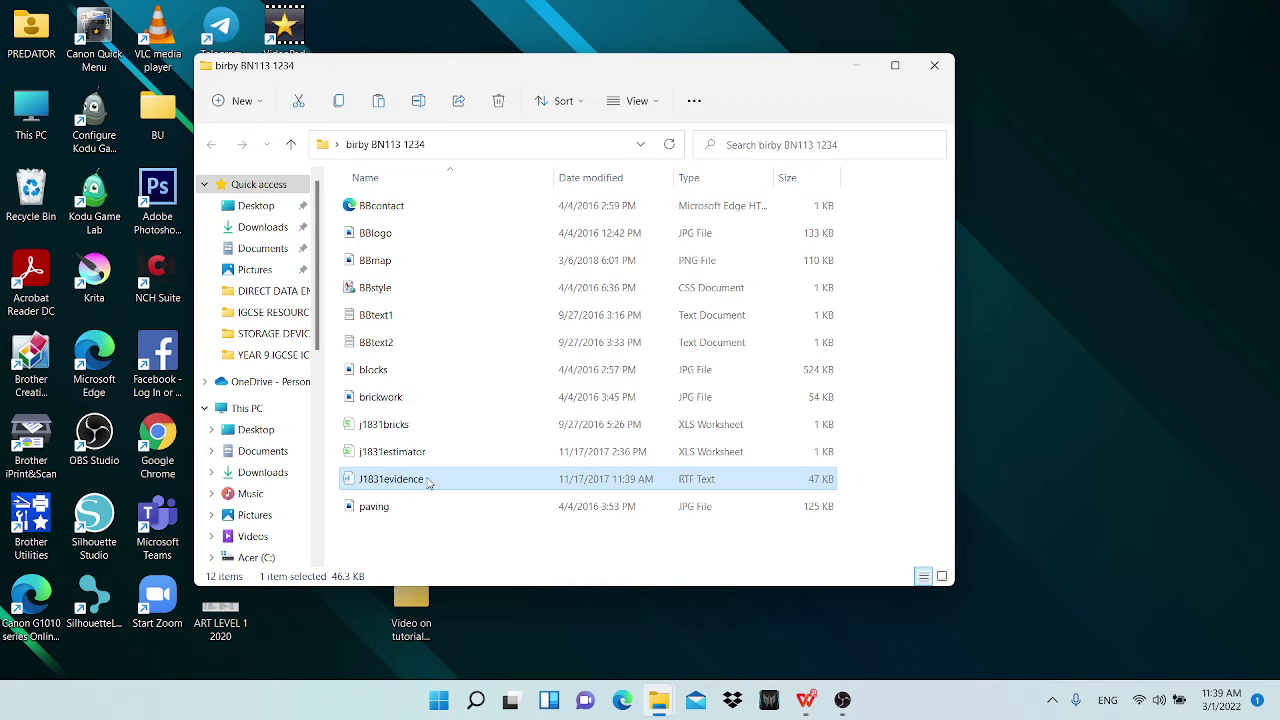
double_click(430, 482)
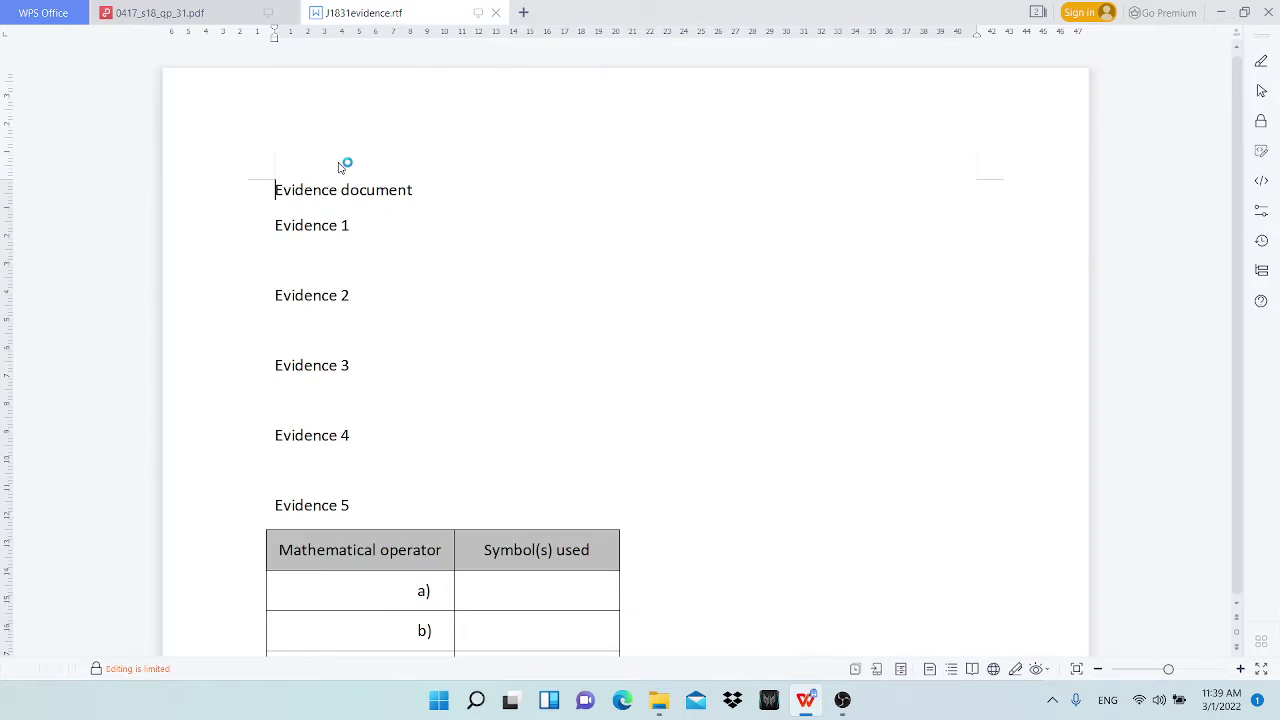
click(495, 13)
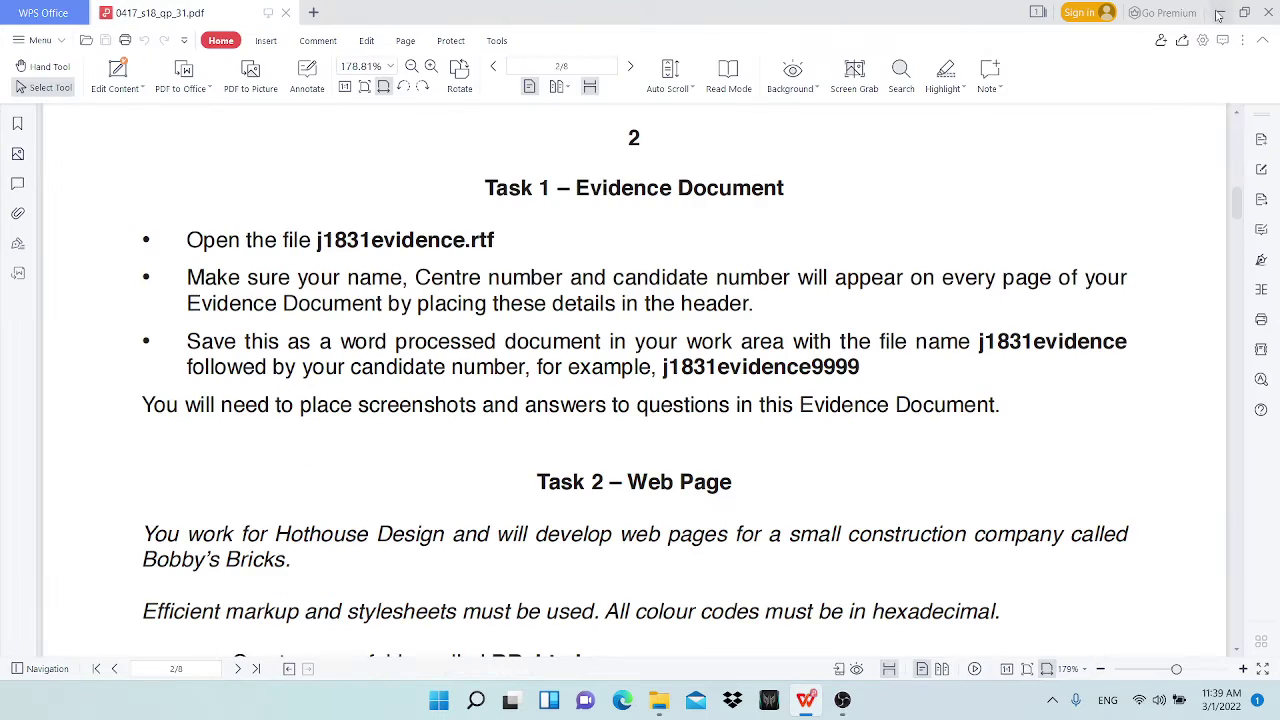
click(1221, 12)
Step: Open J1831evidence in Word, setting Word as the default app for .rtf files
right_click(563, 479)
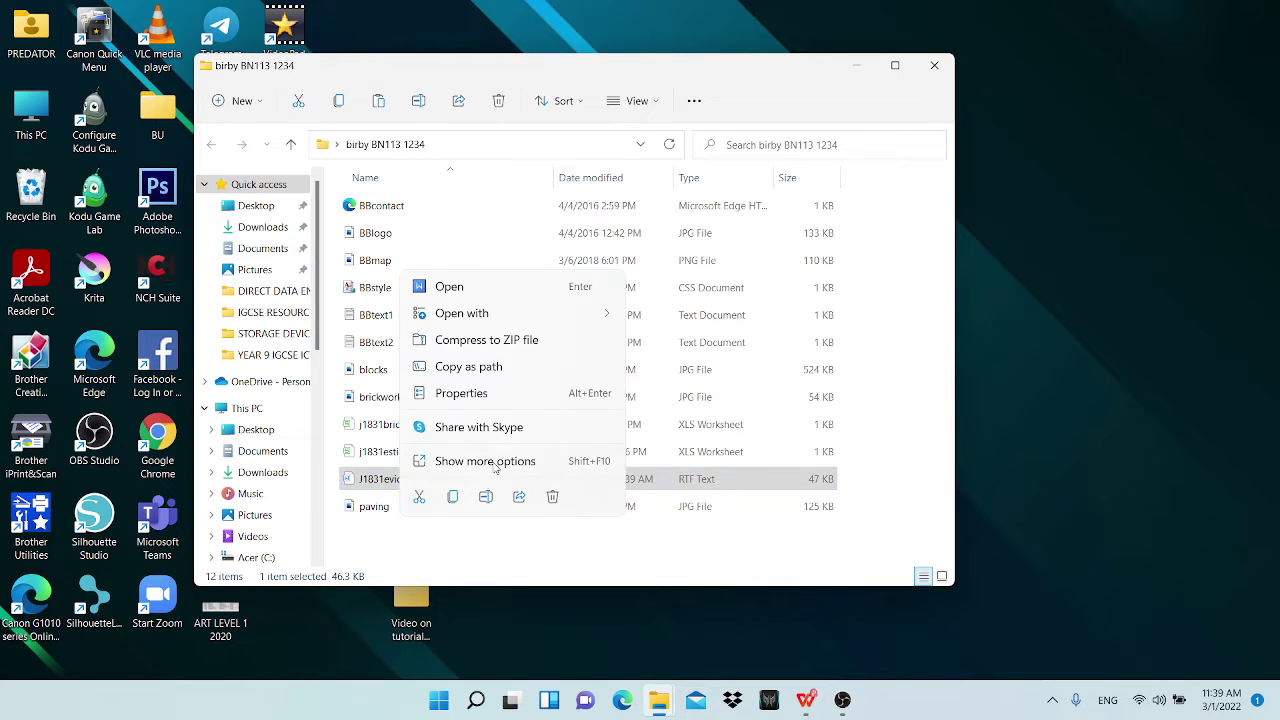
mouse_move(503, 313)
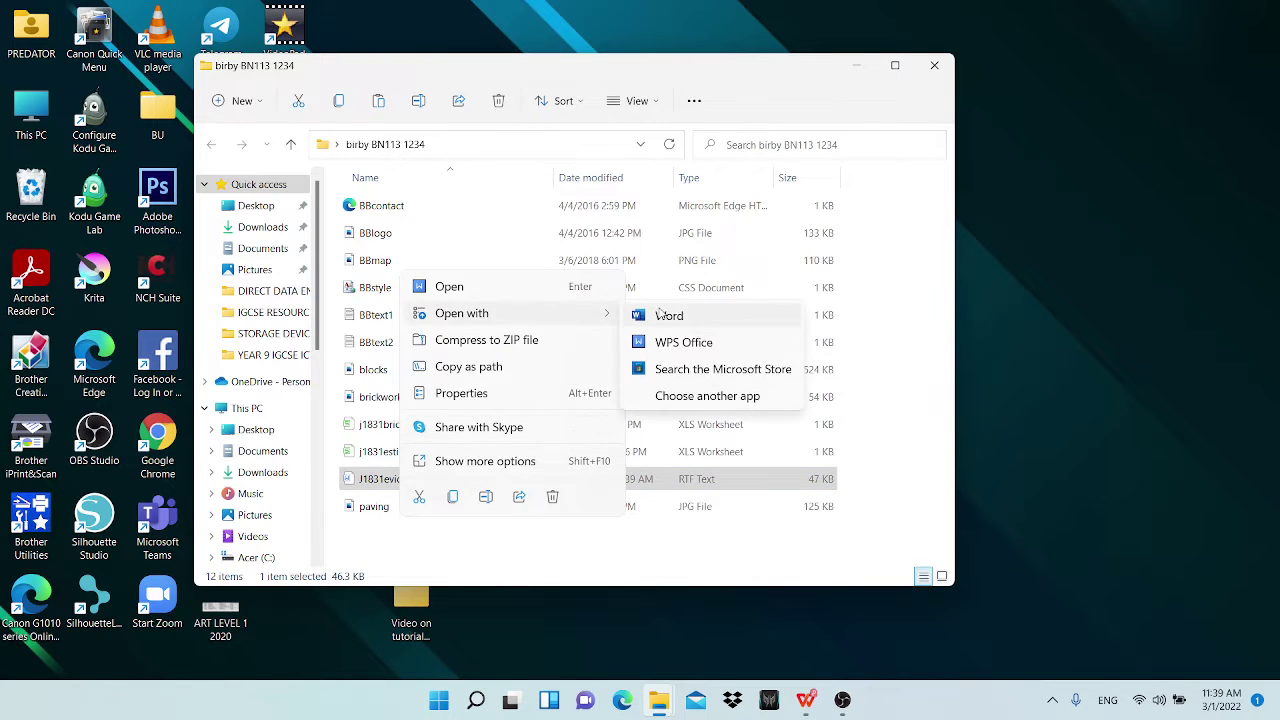
click(683, 400)
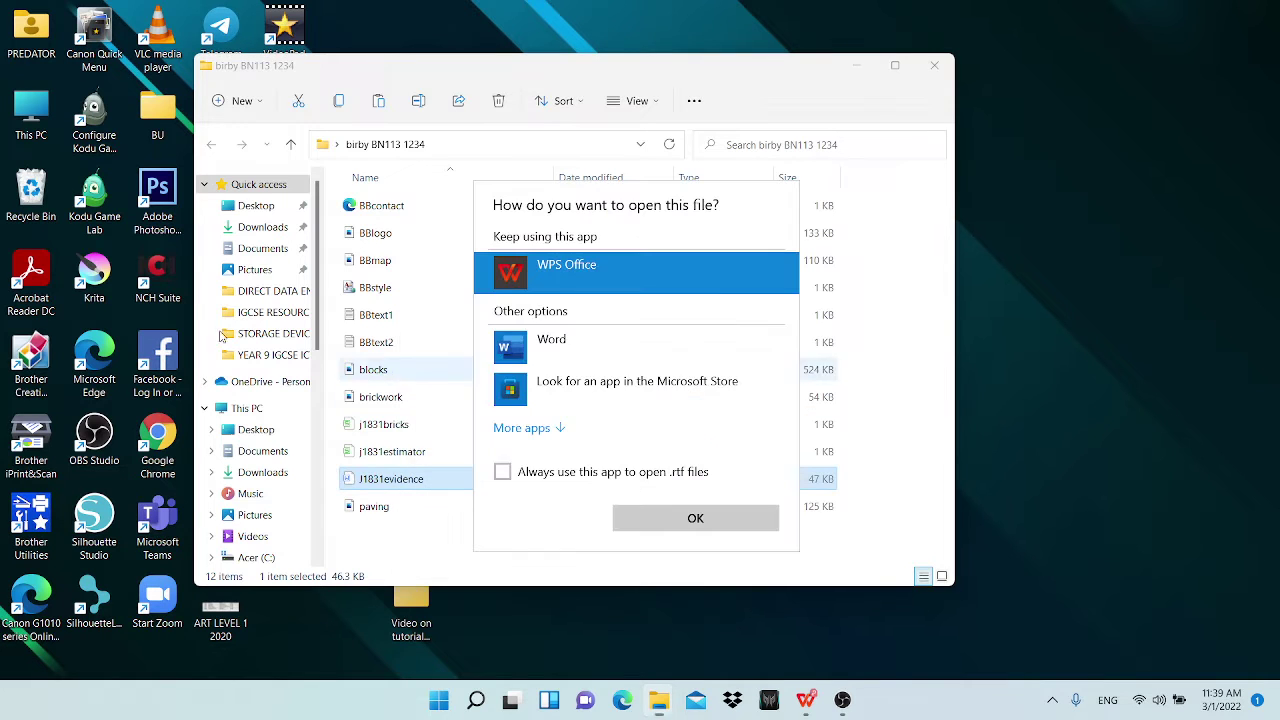
click(600, 352)
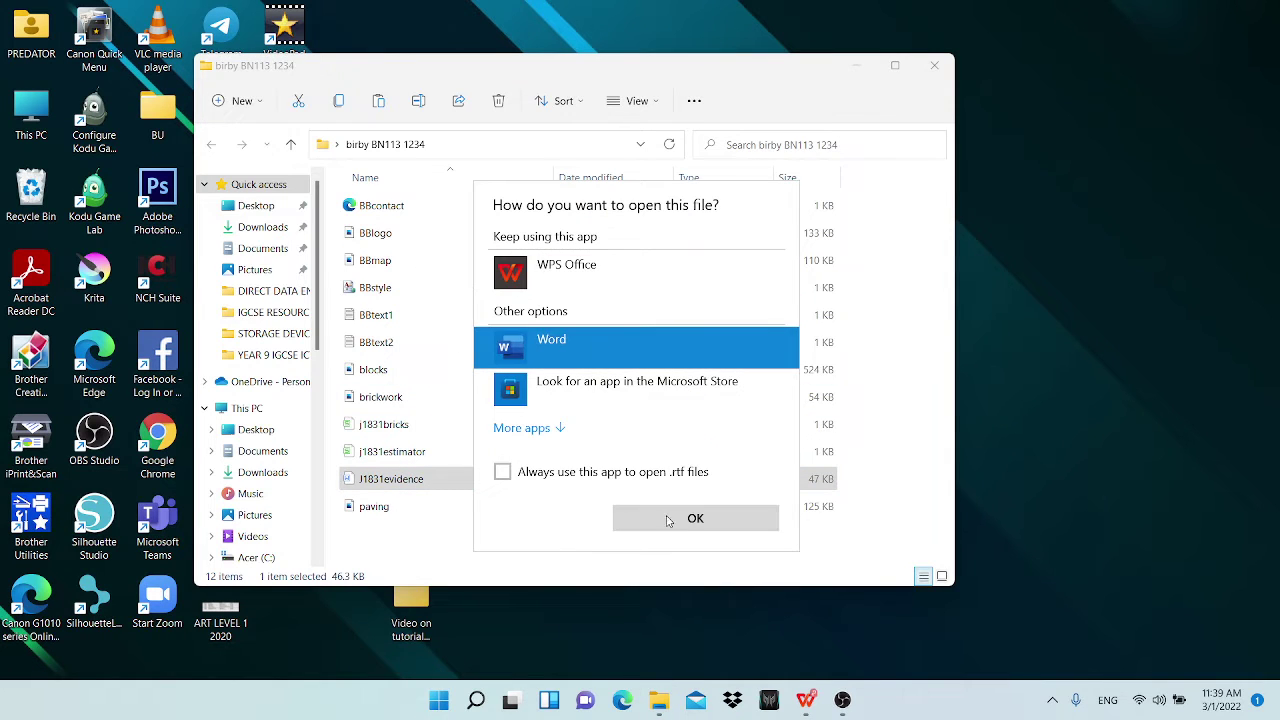
click(659, 474)
click(683, 519)
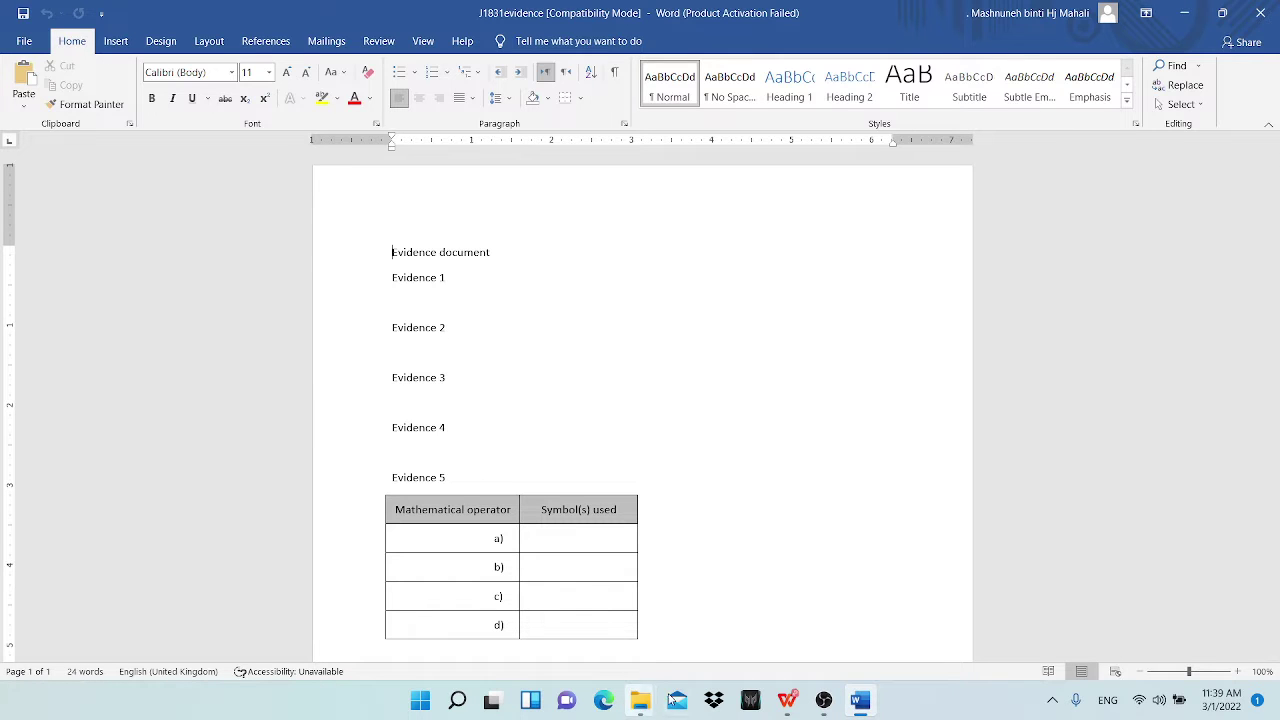
Step: Check which candidate details the header needs, then dismiss Word's Office activation message
click(781, 714)
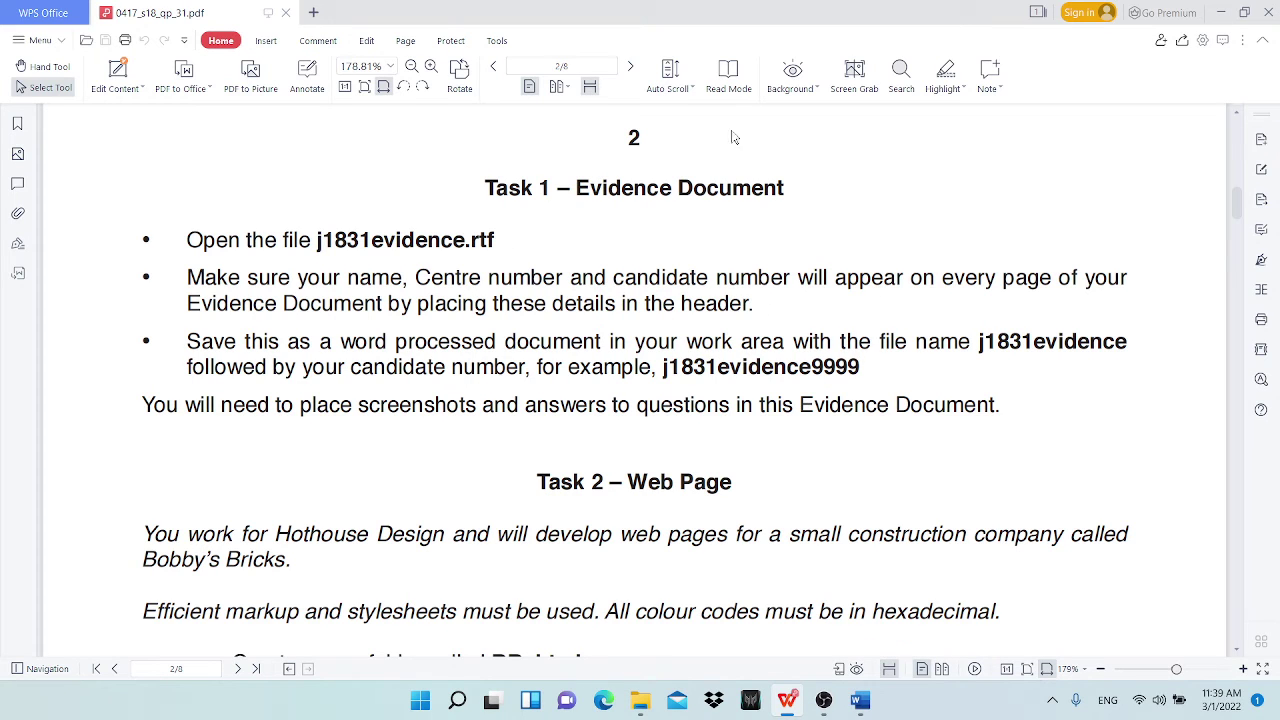
double_click(370, 278)
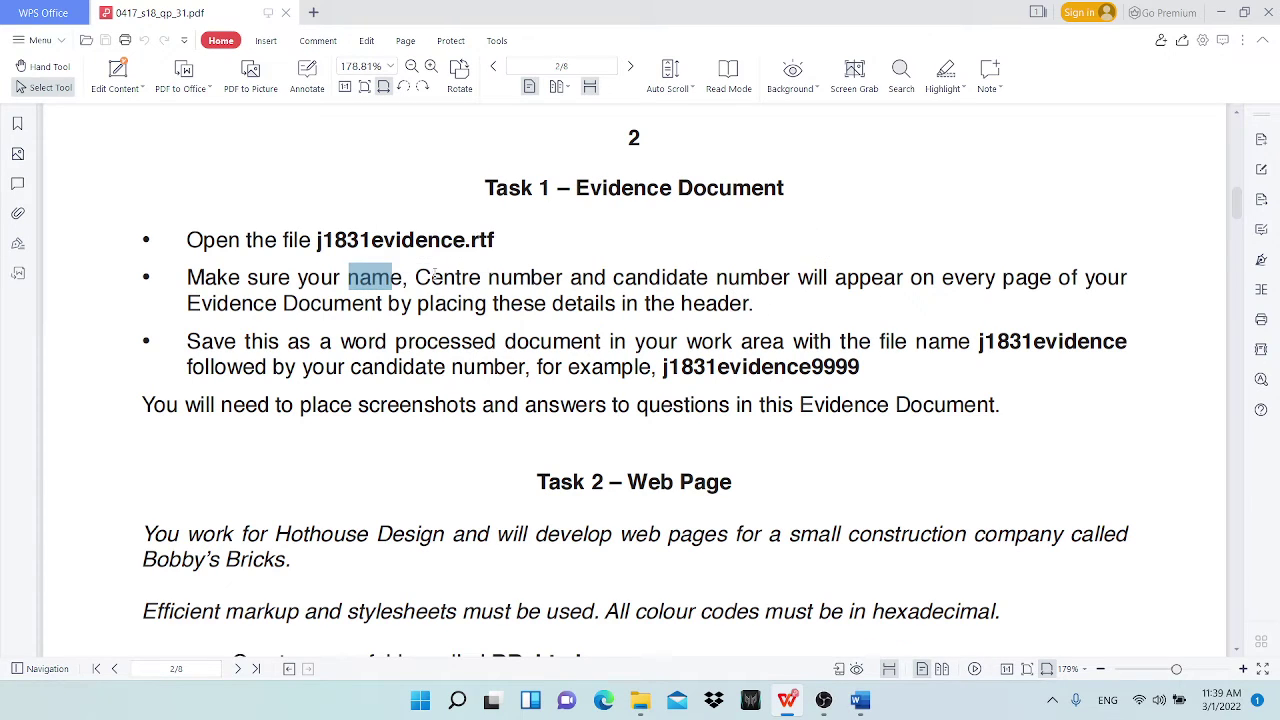
drag(614, 277, 655, 277)
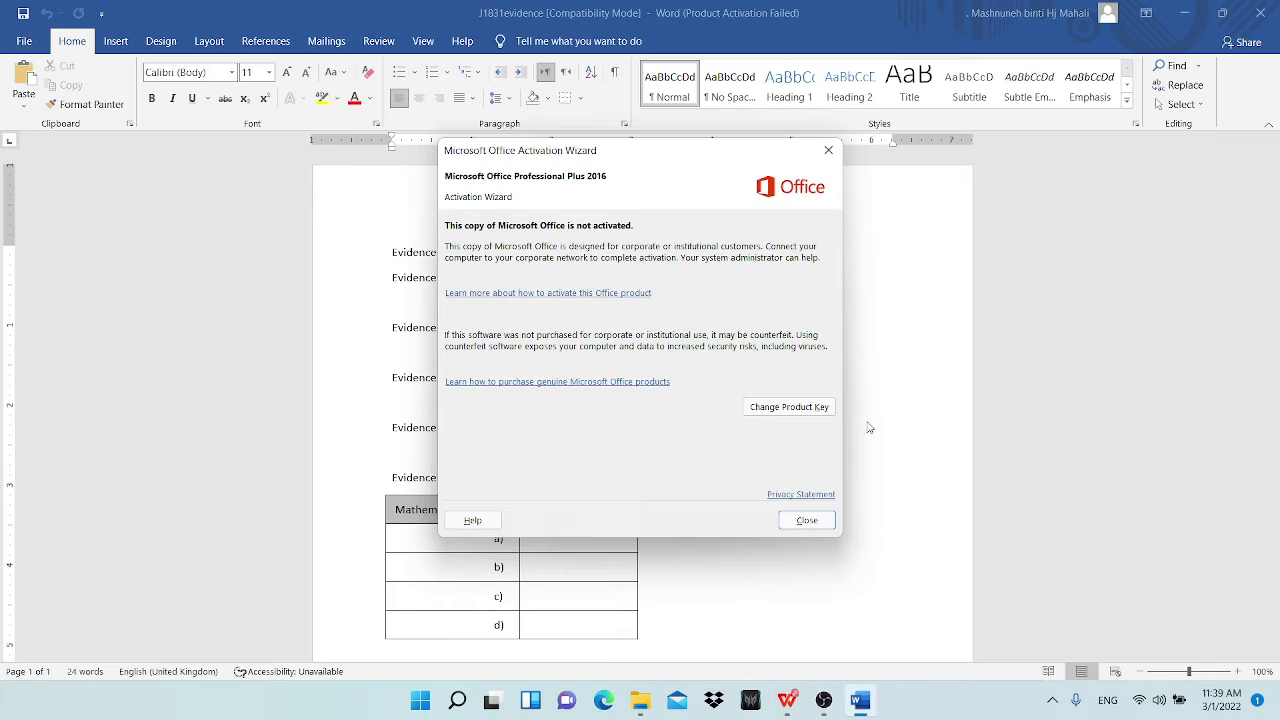
click(803, 521)
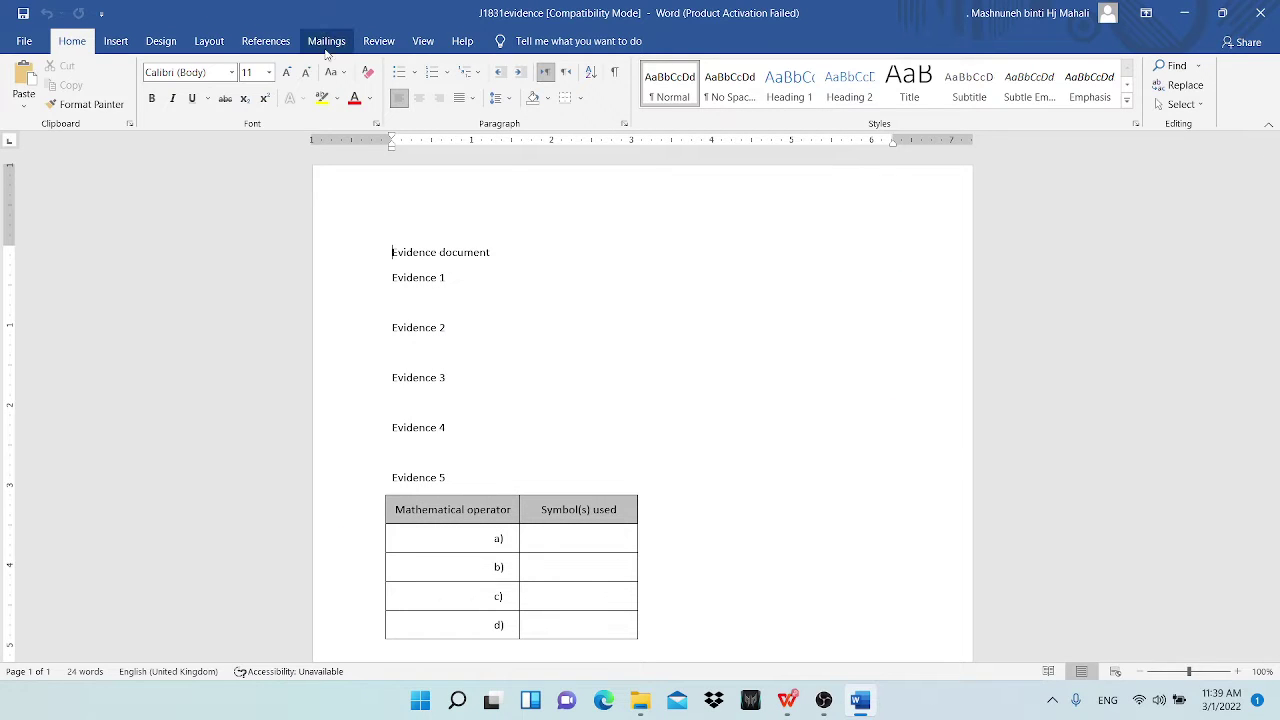
Step: Insert a Blank header holding the candidate's name, centre number and candidate number, then close it
click(116, 41)
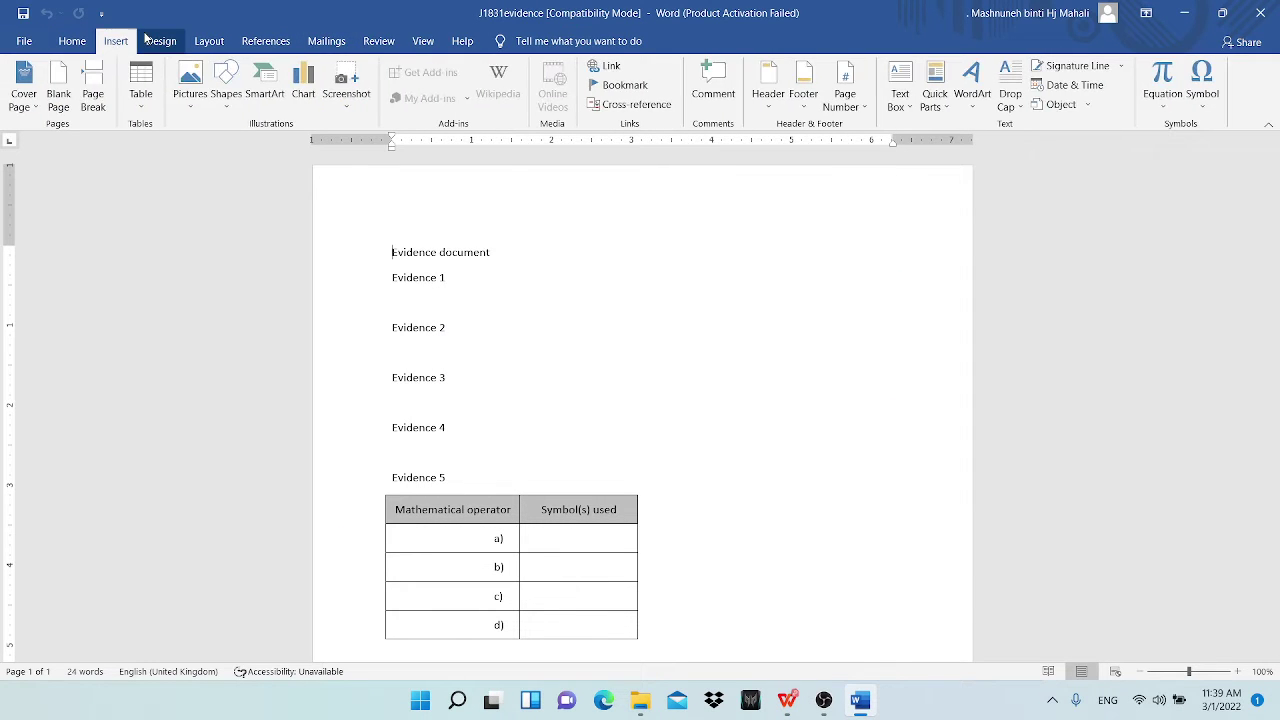
click(768, 112)
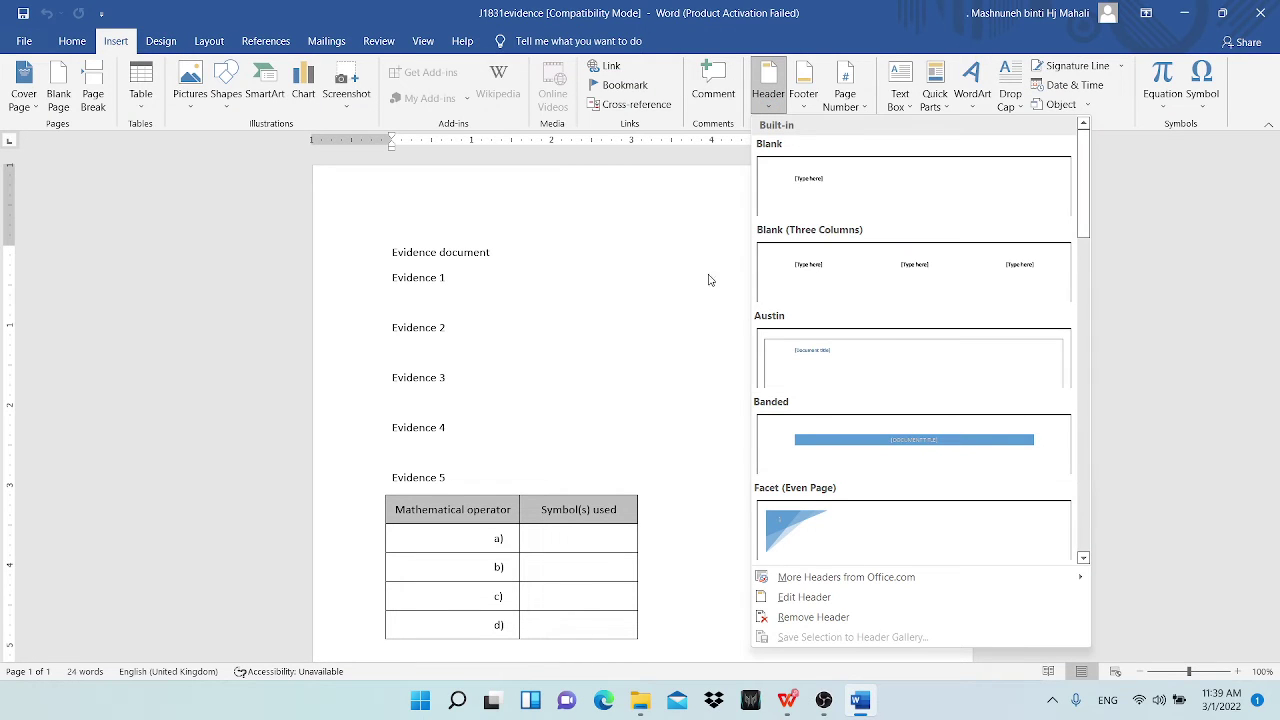
click(875, 193)
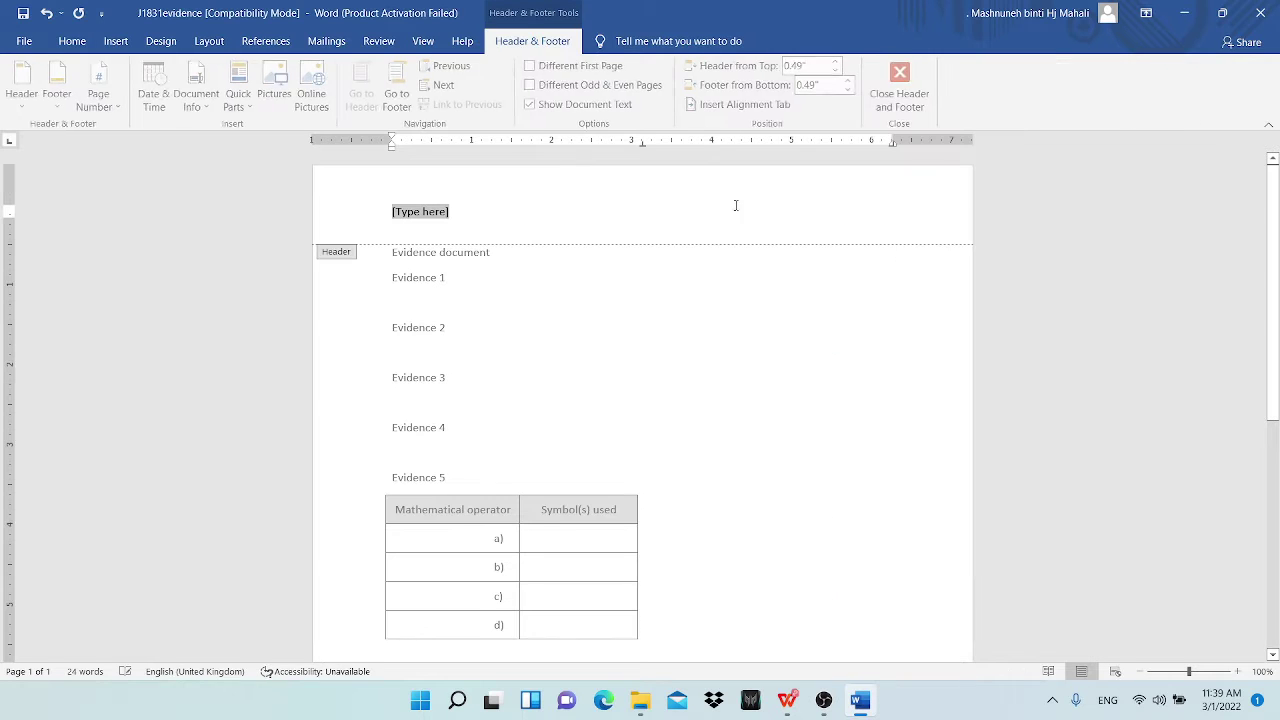
key(Caps_Lock)
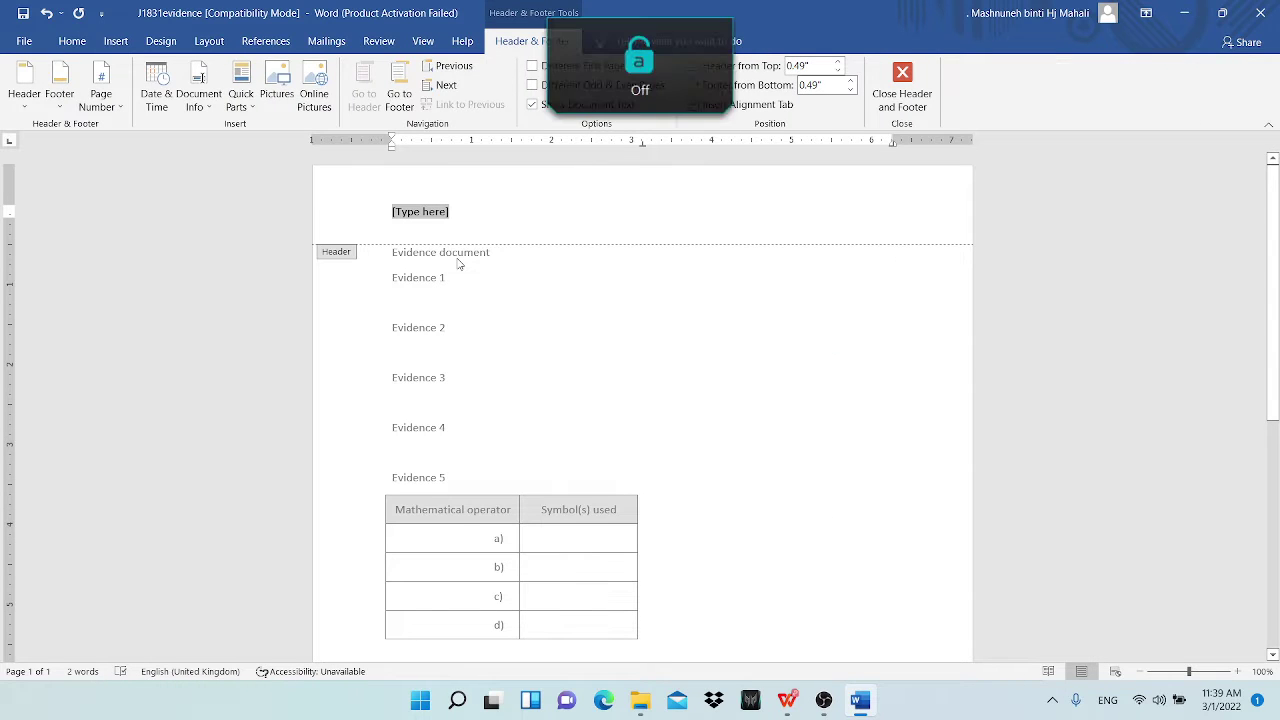
text(best)
key(BackSpace)
key(BackSpace)
key(BackSpace)
key(BackSpace)
key(Caps_Lock)
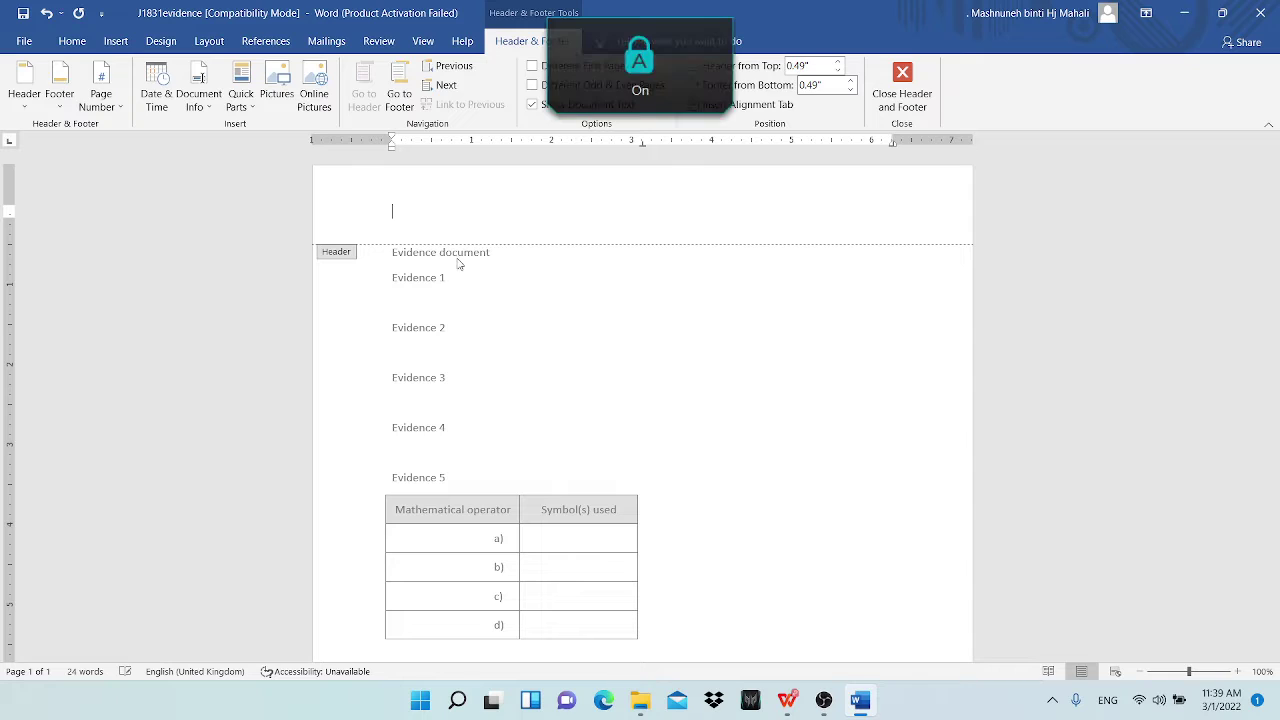
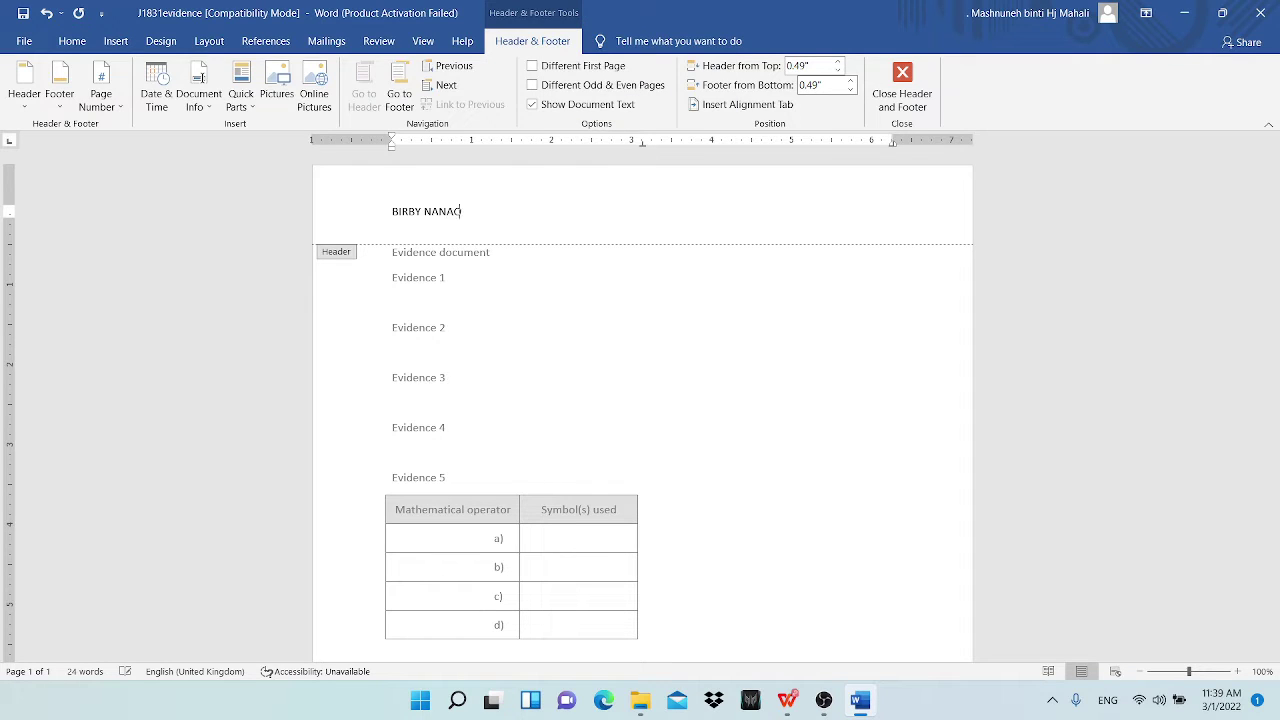
click(893, 99)
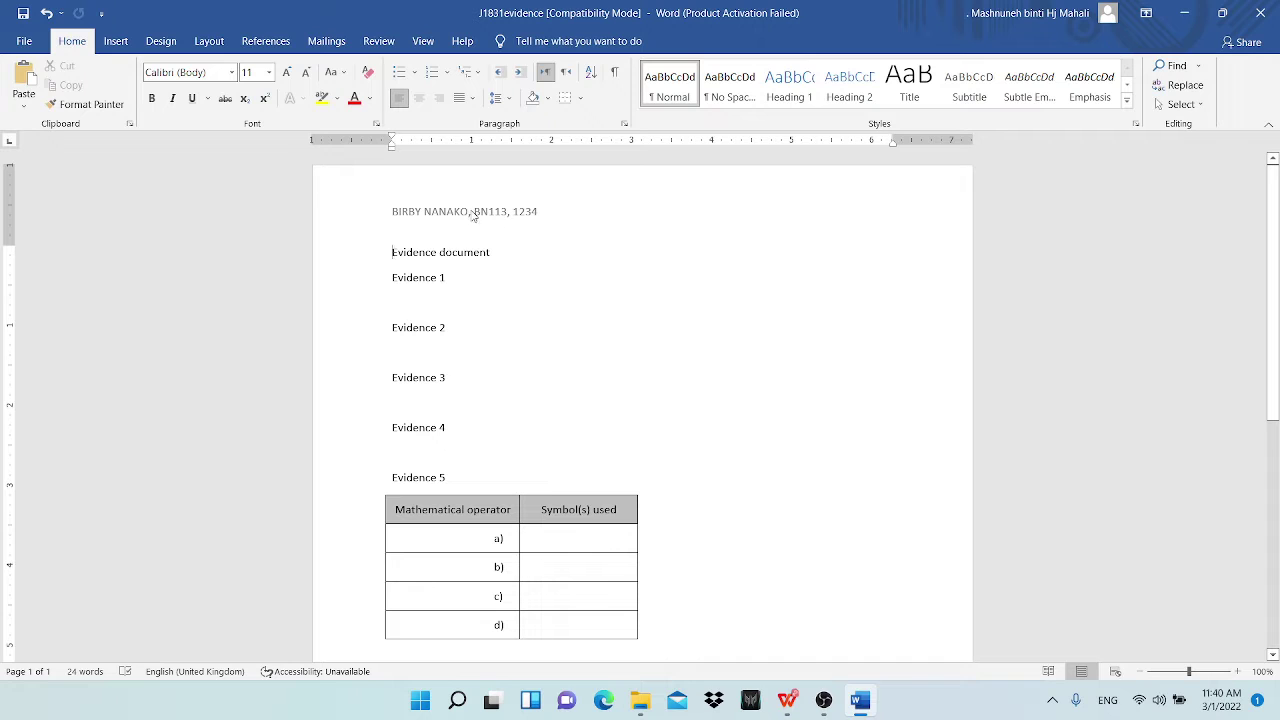
Step: Open Word's File backstage, then select the 'Open the file j1831evidence.rtf' instruction
click(24, 41)
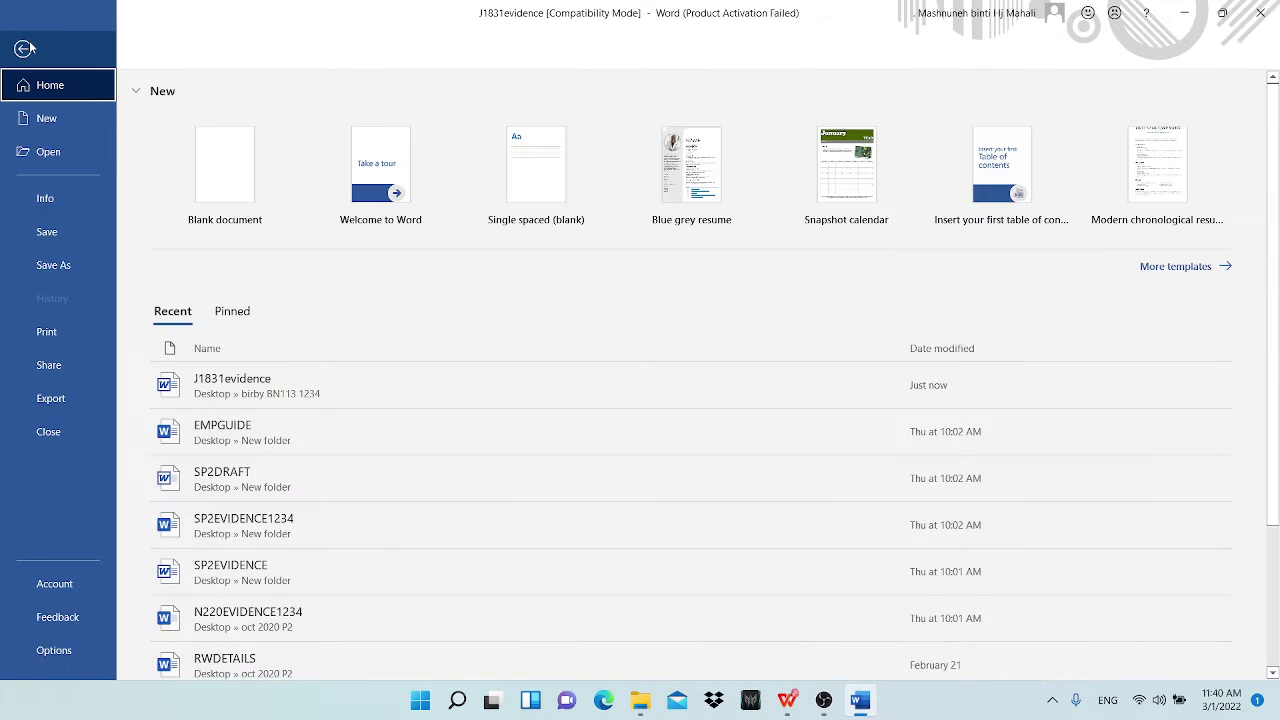
click(787, 706)
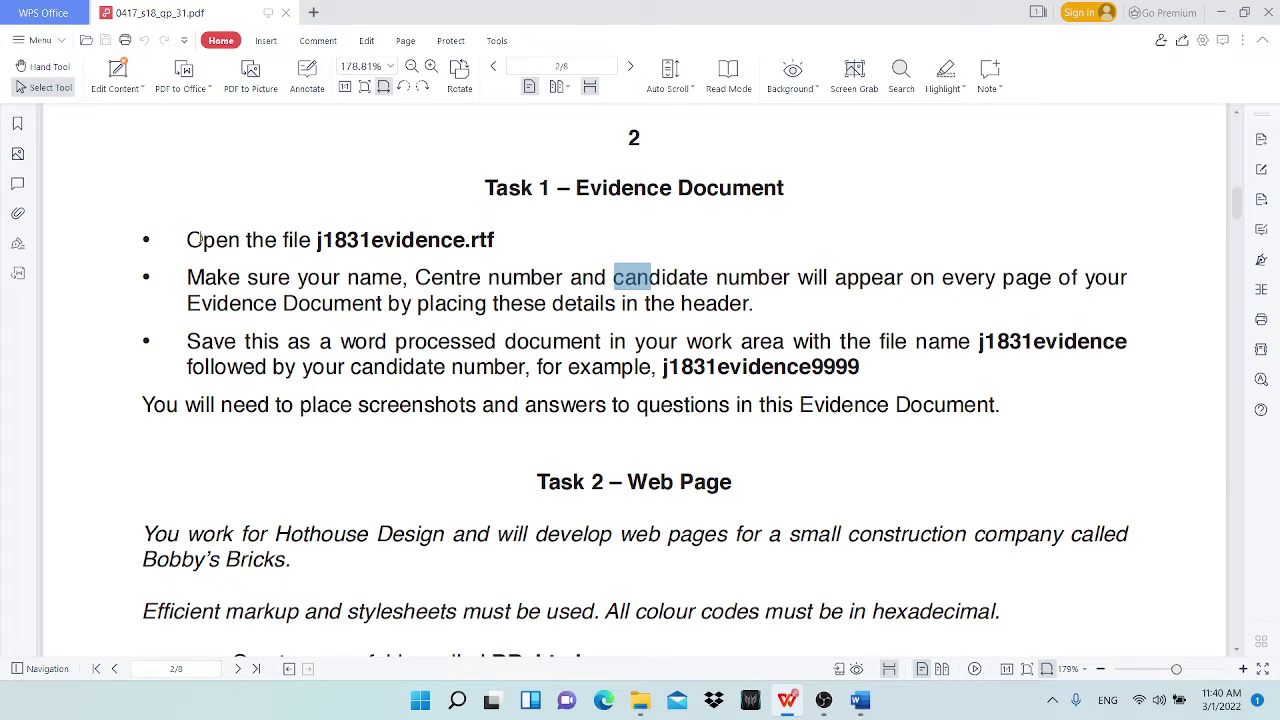
drag(189, 240, 149, 240)
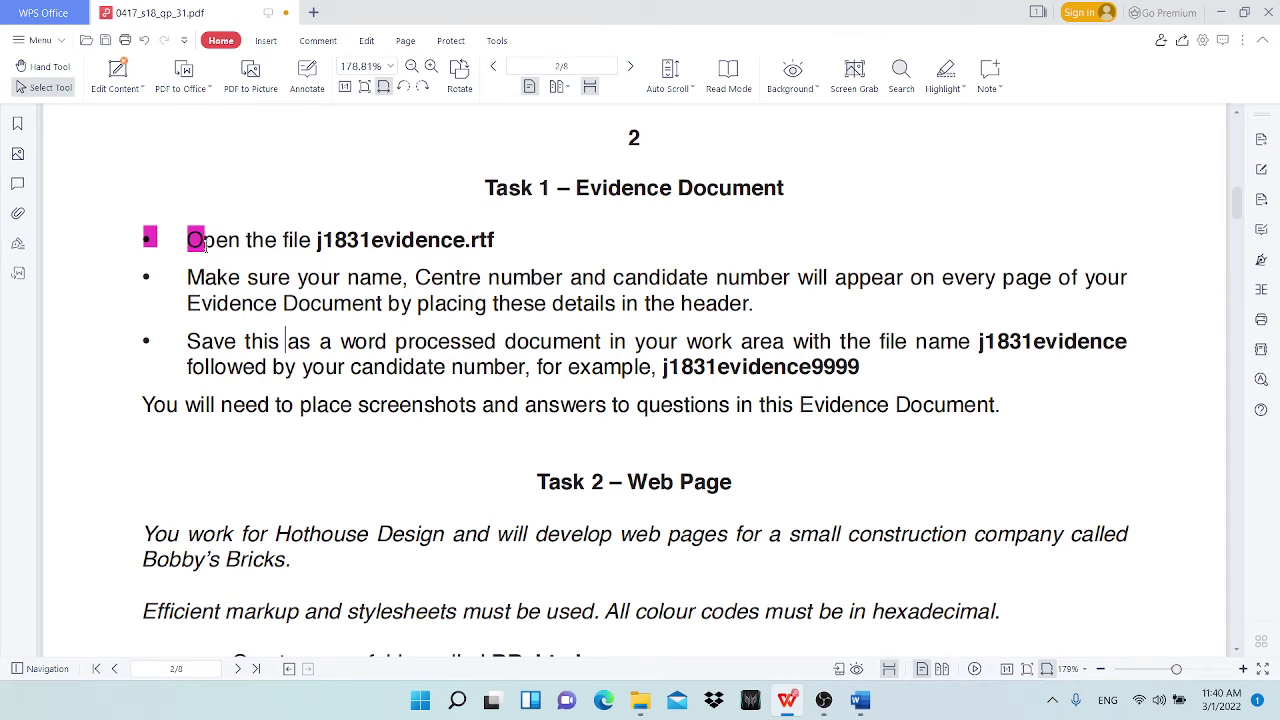
click(193, 243)
drag(500, 240, 189, 240)
Step: Highlight the open-file and header instructions in magenta, then minimise the task sheet
click(945, 70)
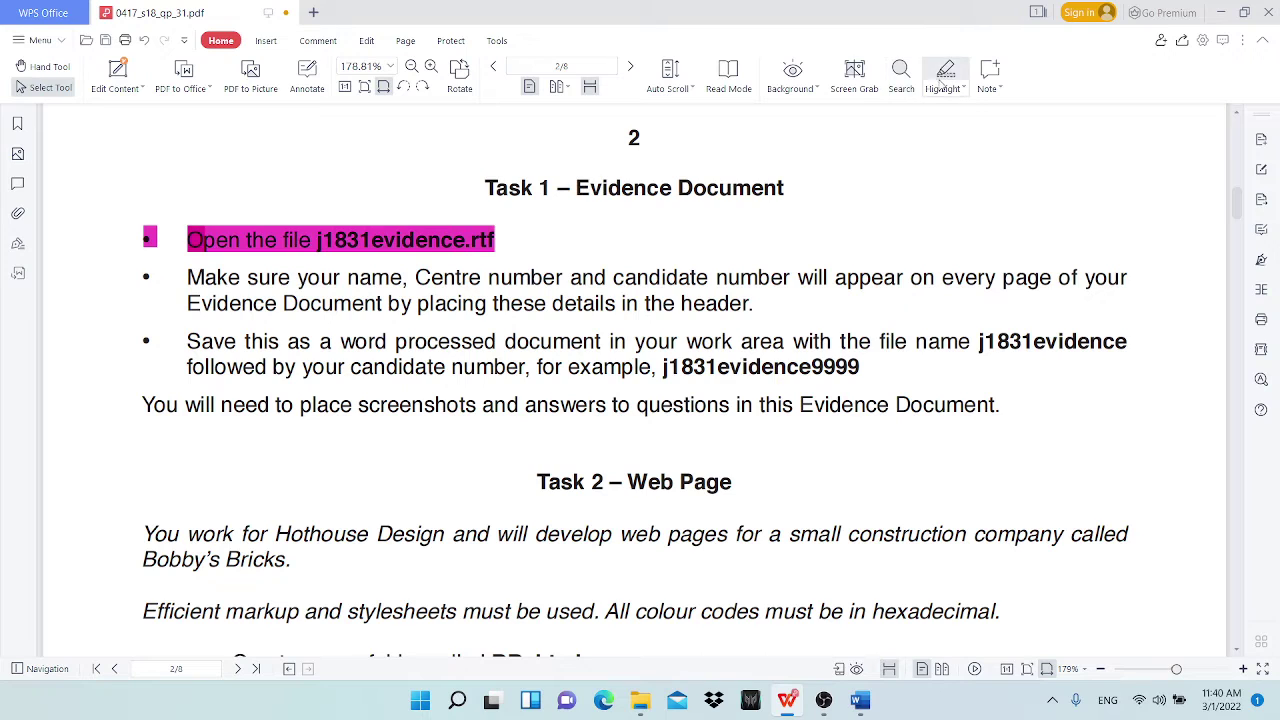
drag(189, 278, 757, 305)
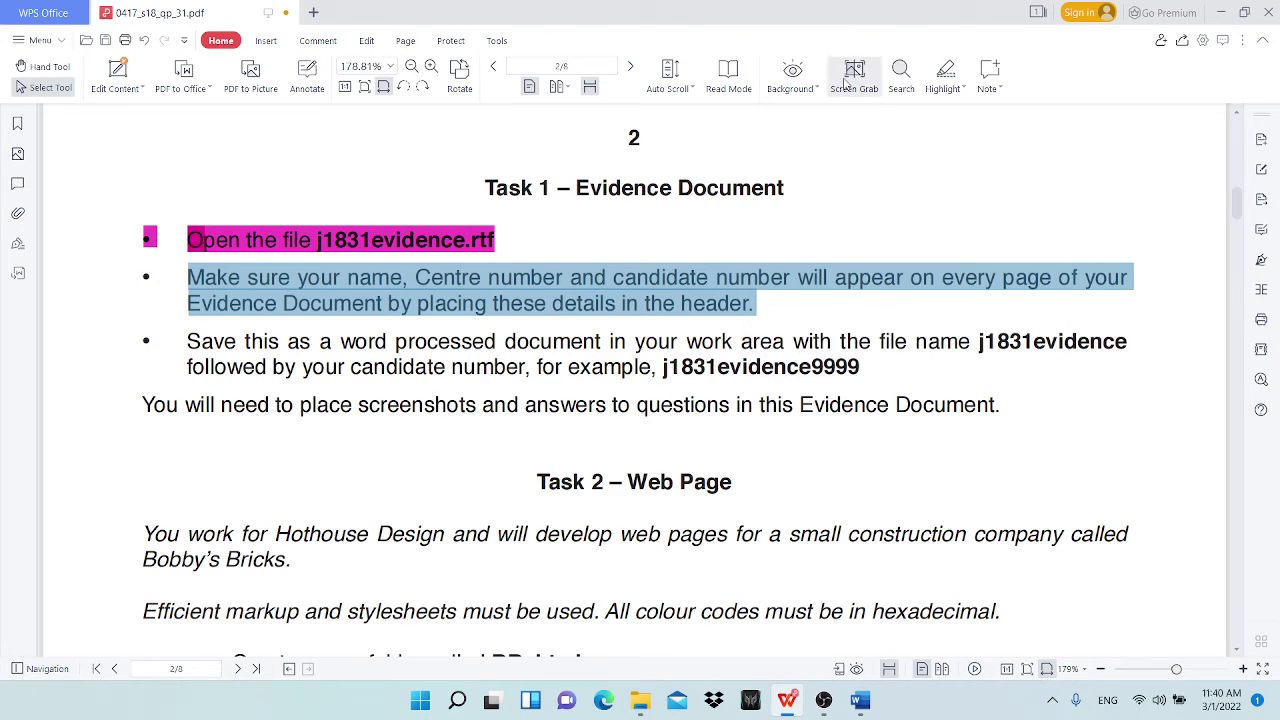
click(945, 70)
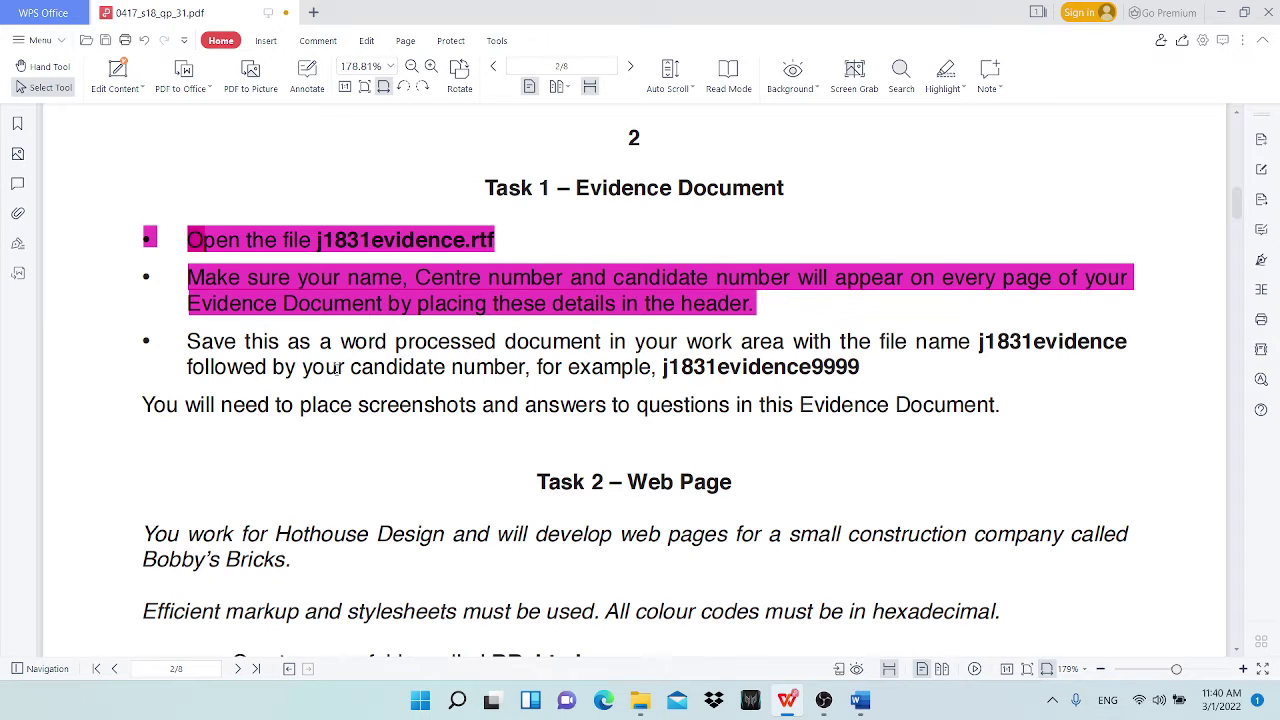
click(1221, 12)
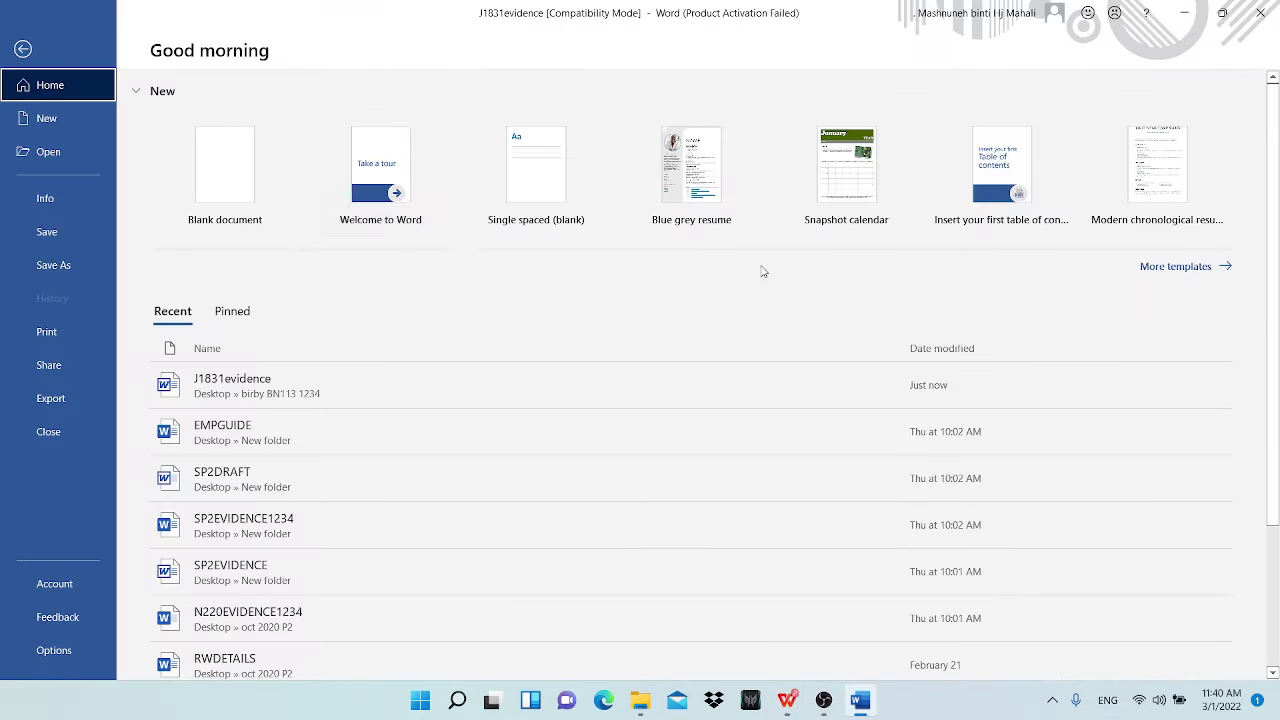
Step: Save as a Word Document named J1831evidence plus the candidate number, accepting the format upgrade
click(55, 265)
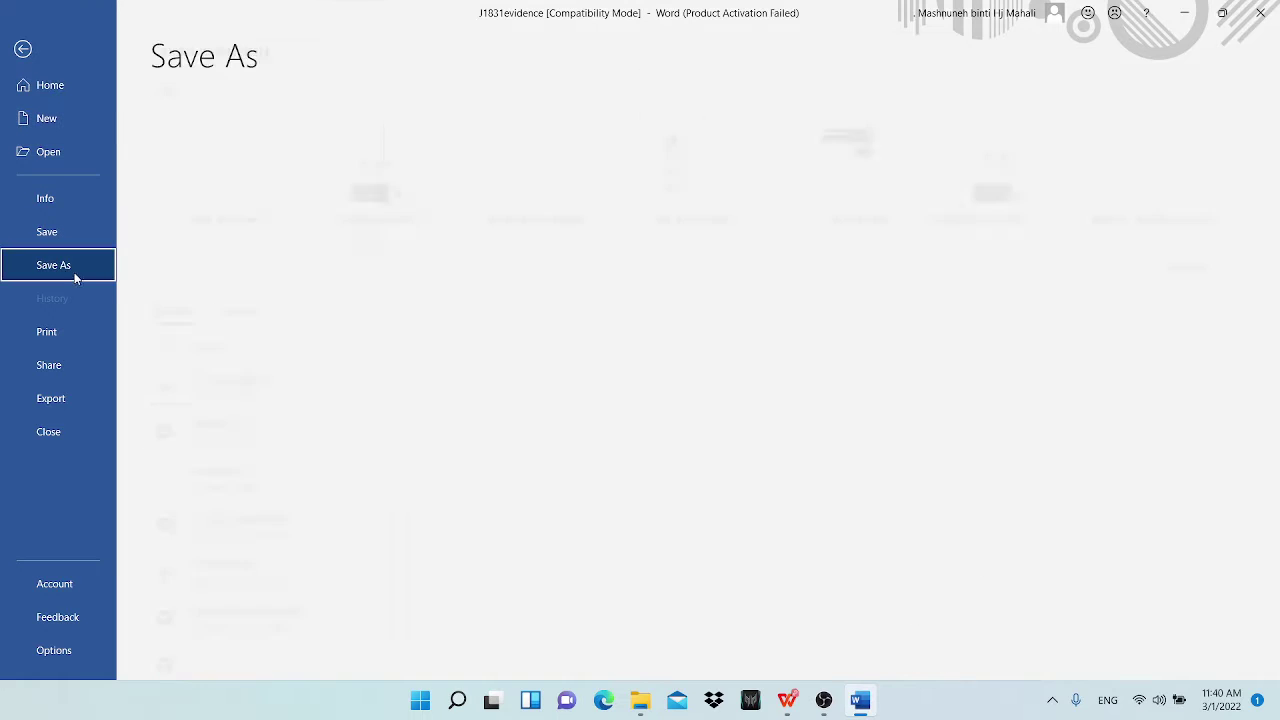
click(370, 345)
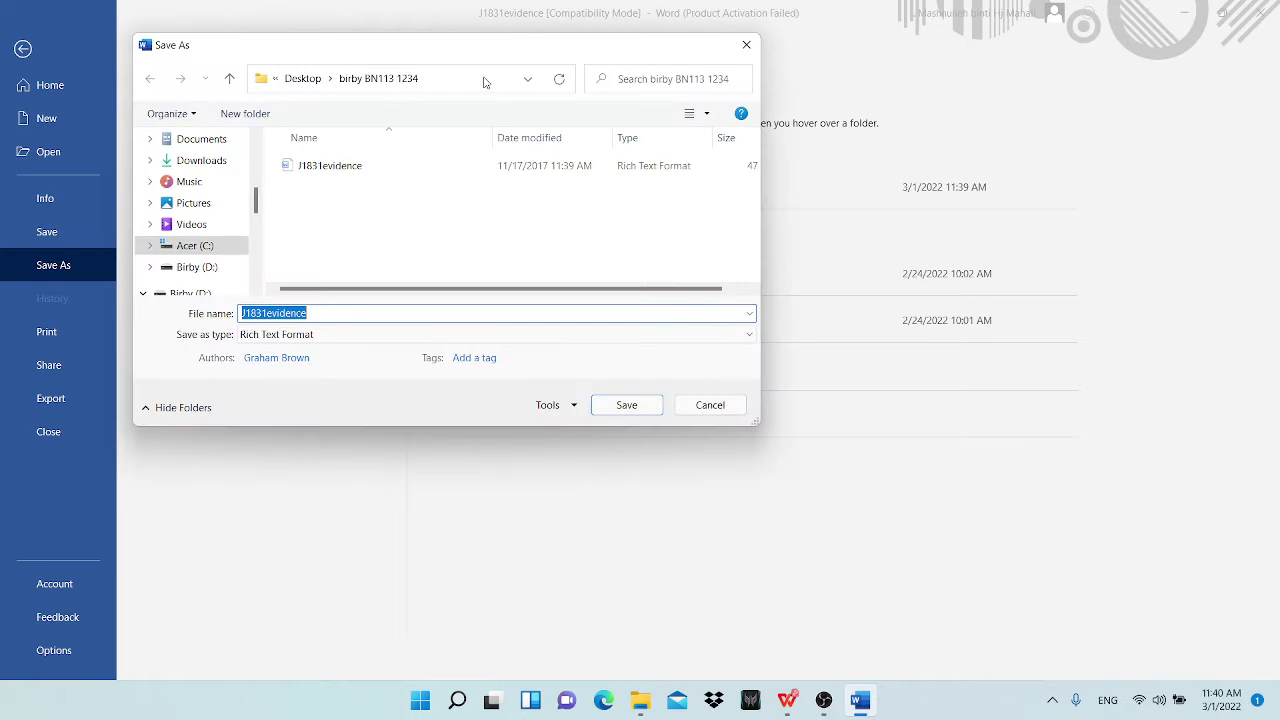
click(341, 336)
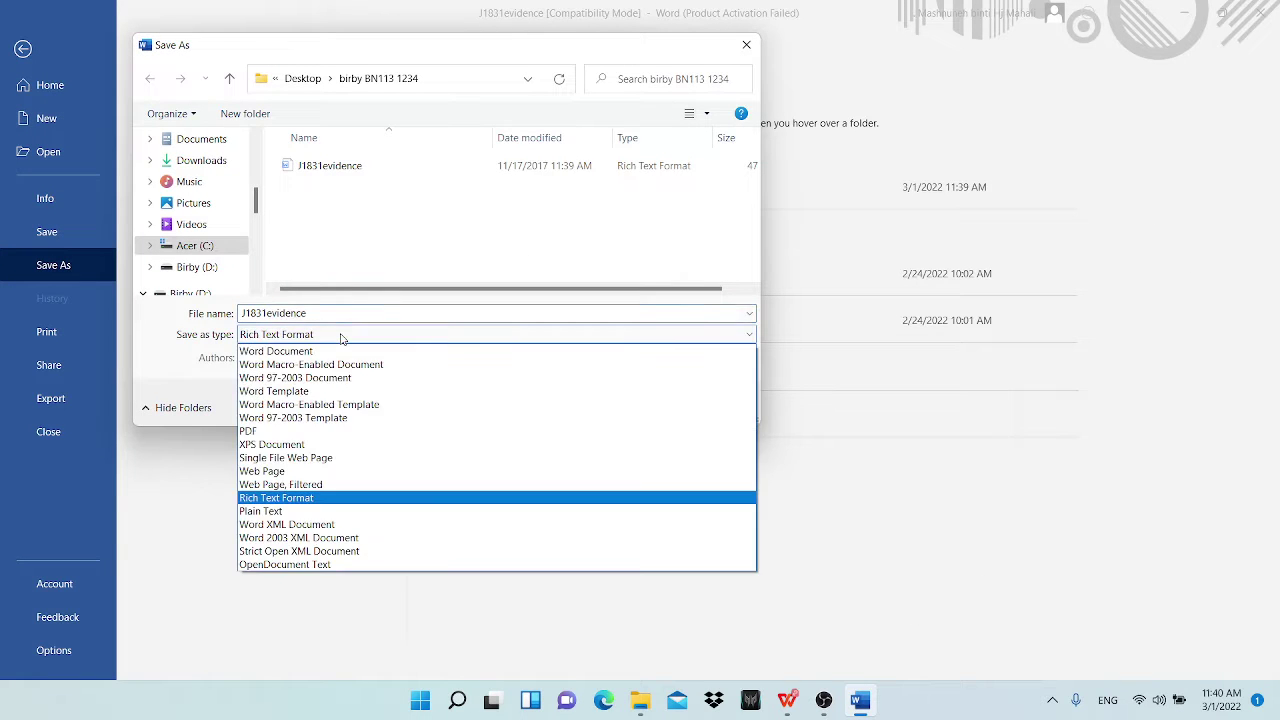
click(312, 352)
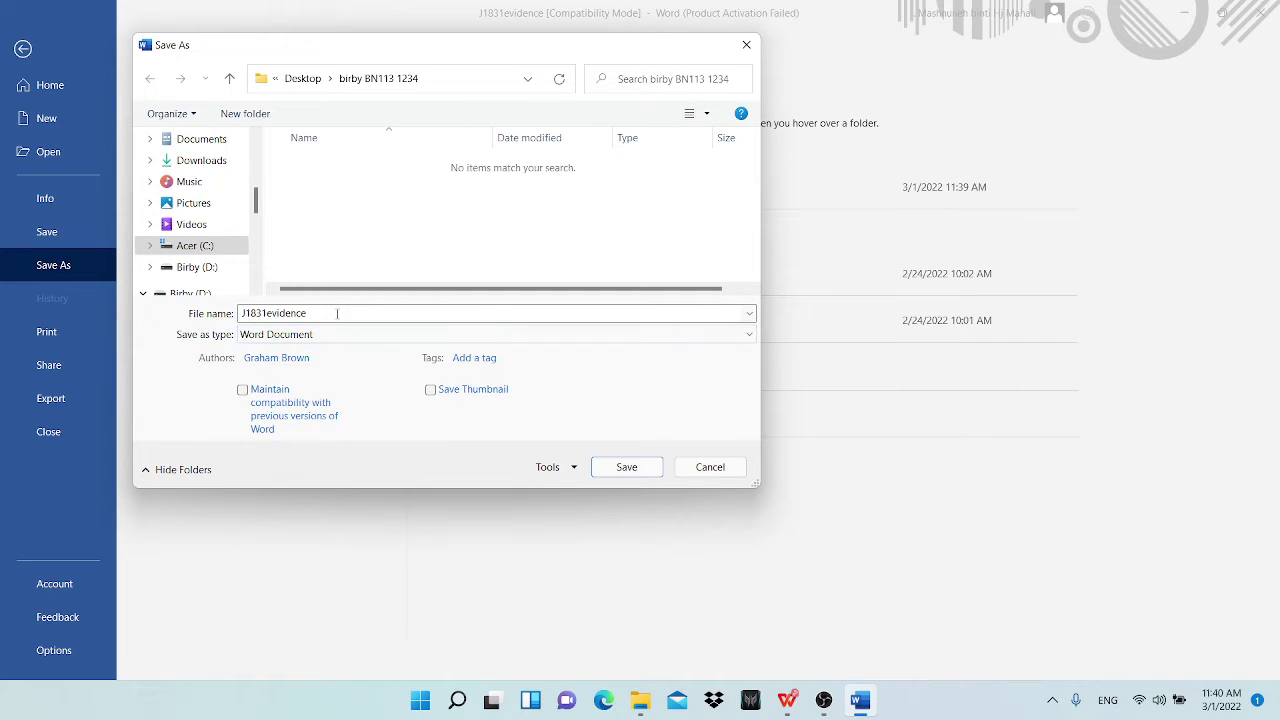
click(340, 313)
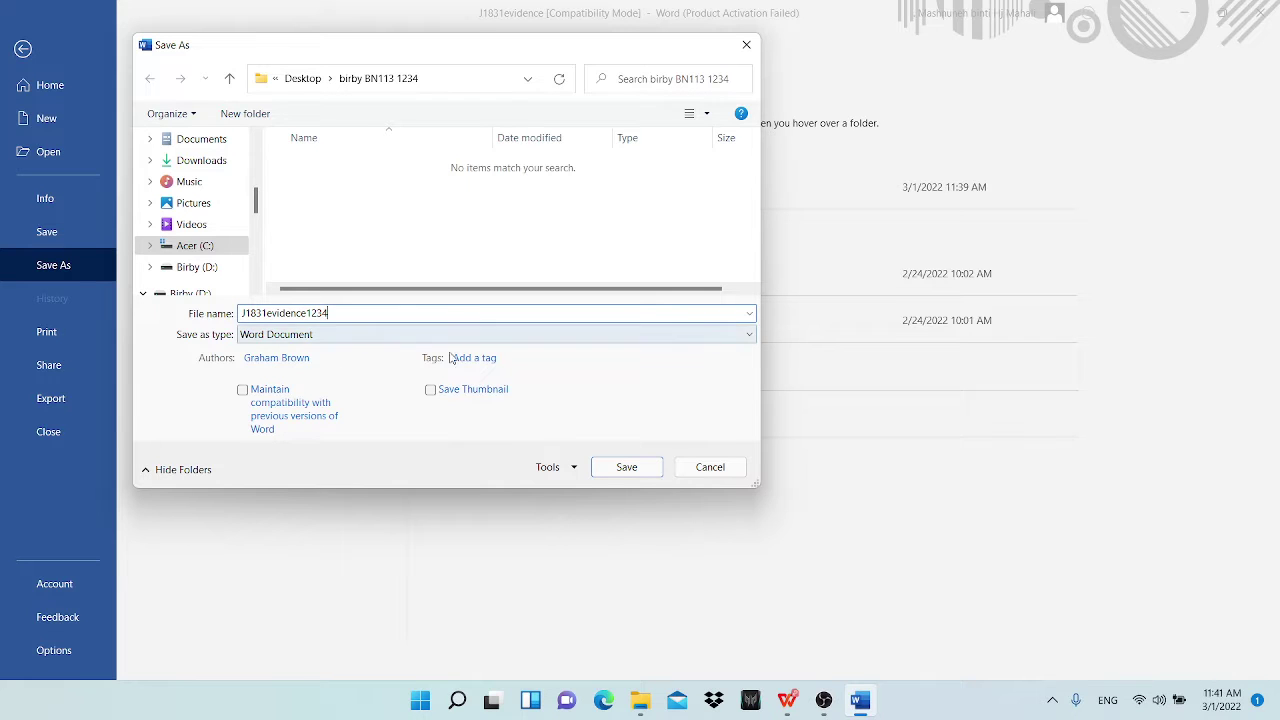
click(624, 467)
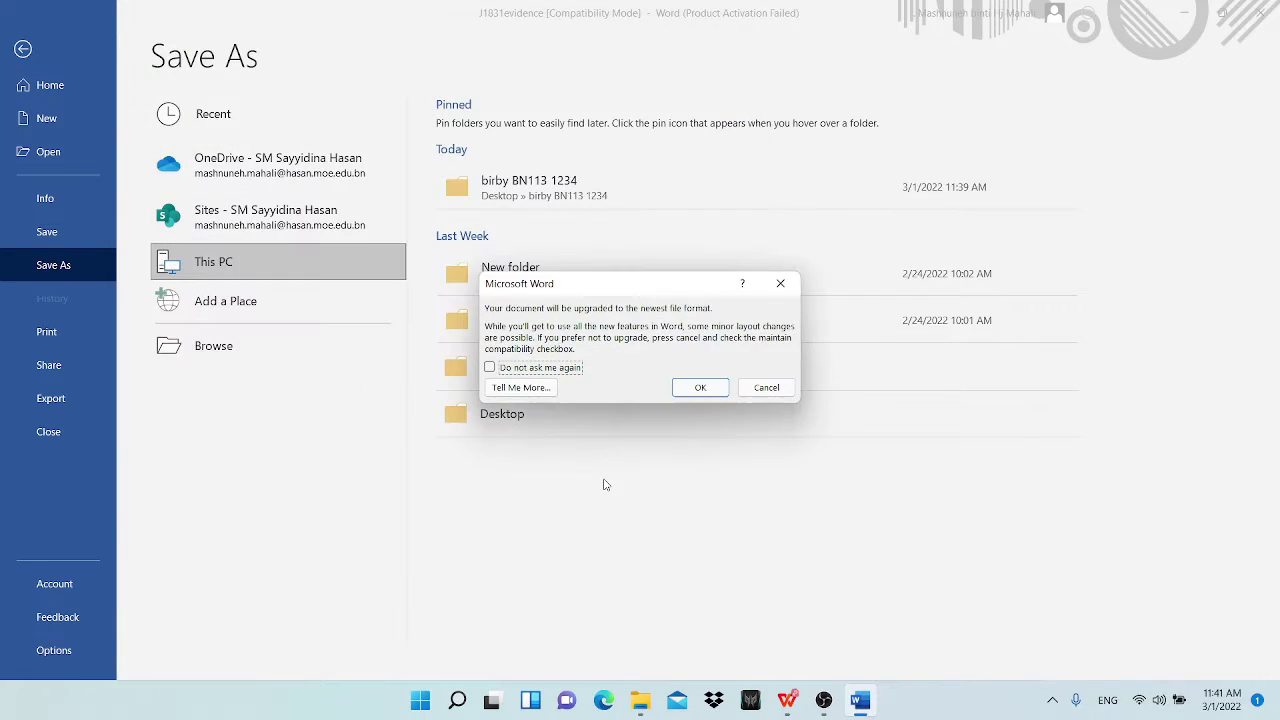
click(685, 393)
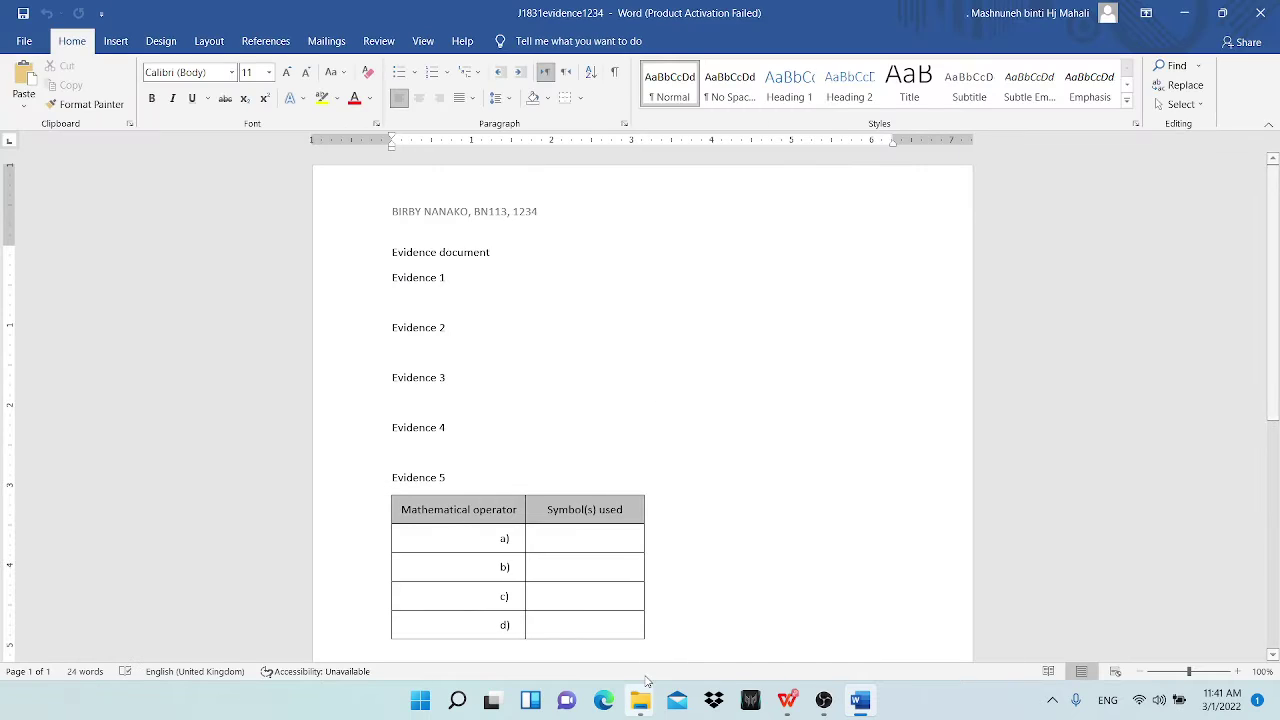
Step: Highlight the Task 1 bullet about saving the document in magenta
click(787, 700)
scroll(160, 266, down, 1)
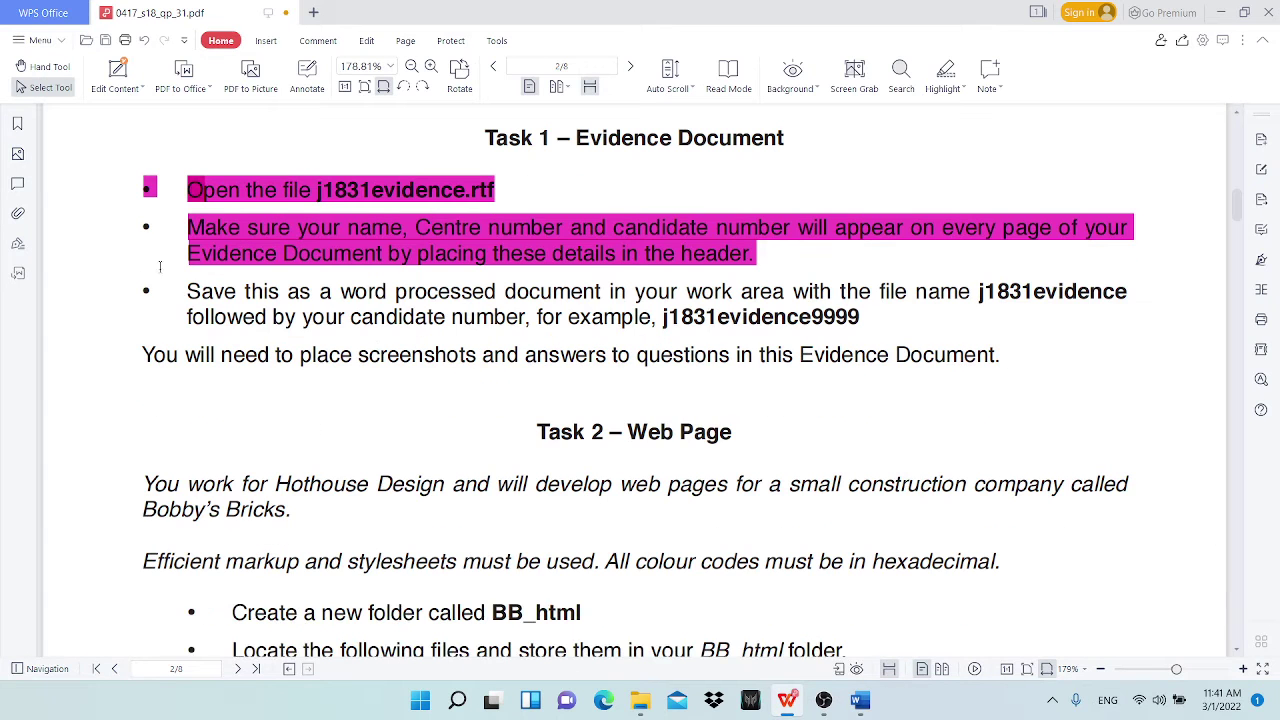
drag(189, 293, 866, 310)
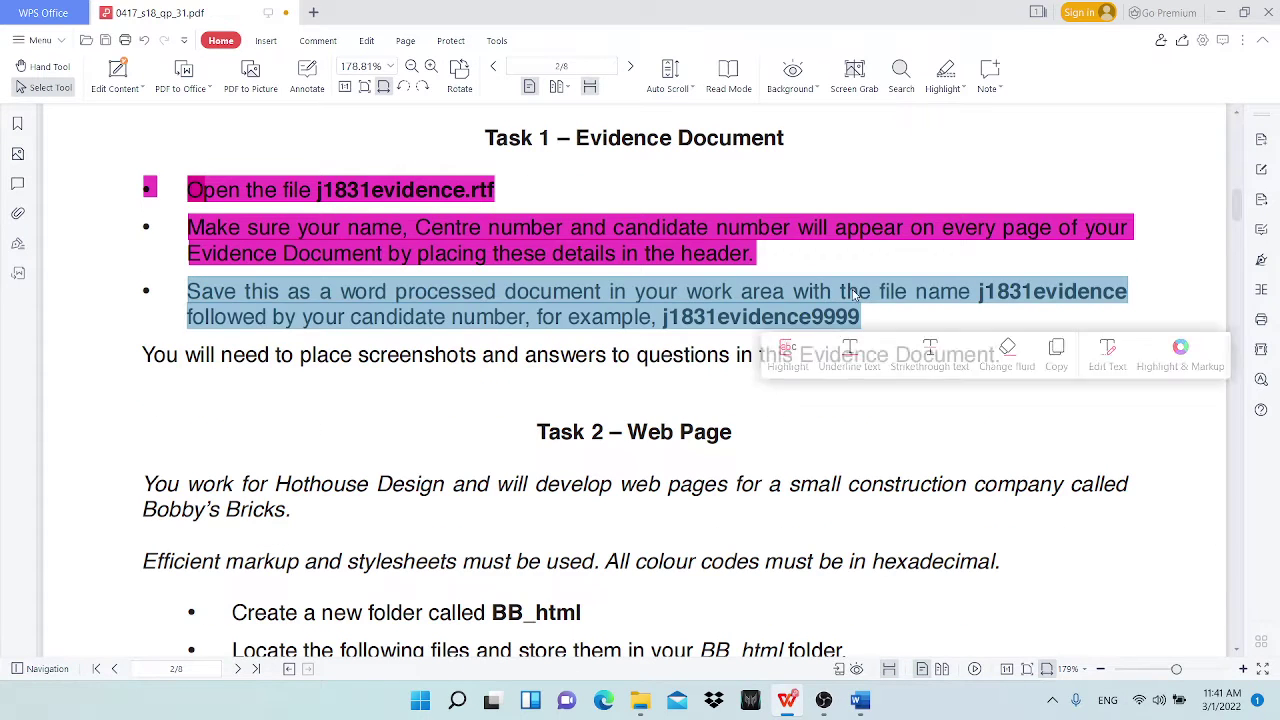
click(946, 72)
scroll(457, 471, down, 3)
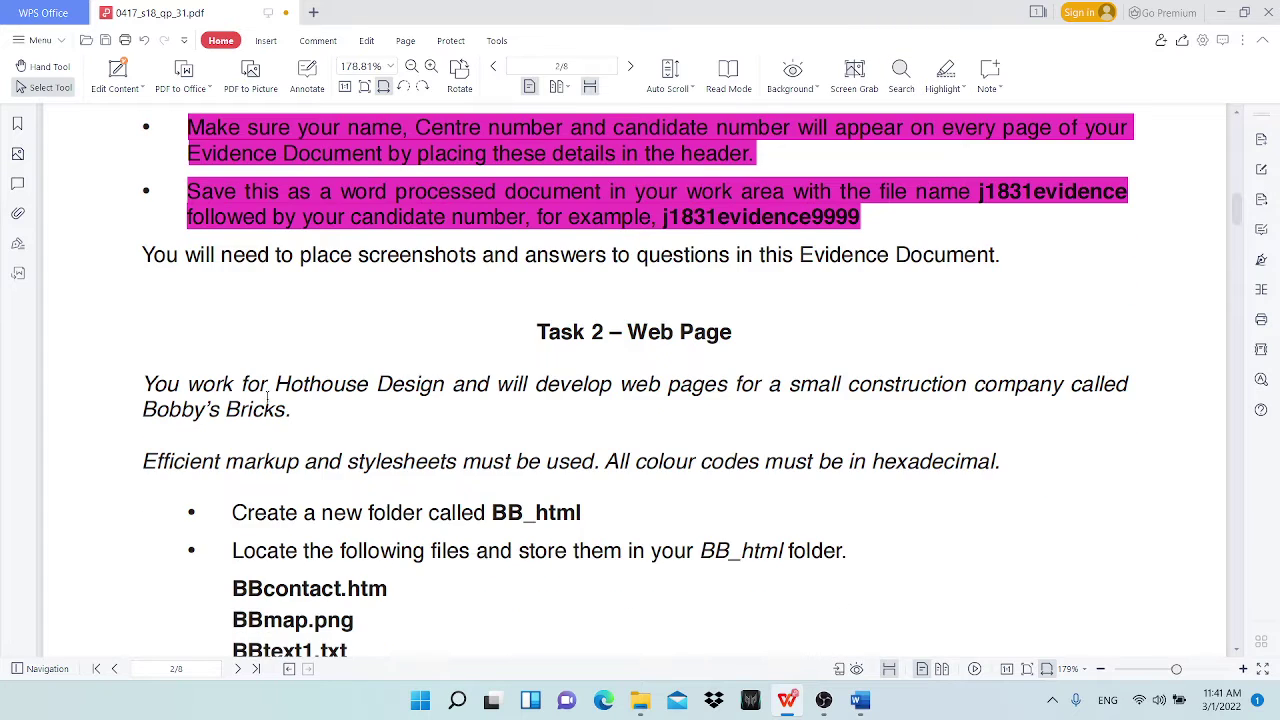
scroll(396, 274, down, 3)
scroll(418, 252, up, 3)
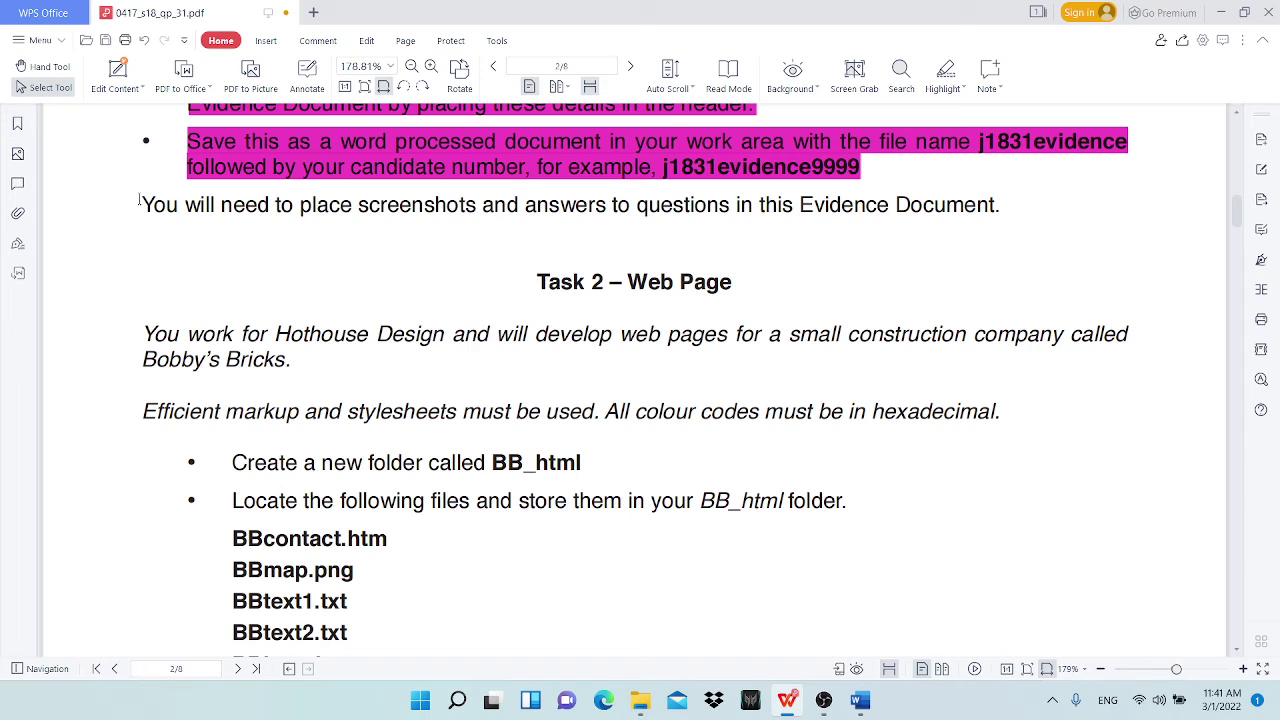
drag(157, 204, 140, 200)
click(425, 204)
Step: Review the Task 2 file list, selecting hexadecimal and the folder name BB_html, then return to Word
scroll(268, 365, down, 2)
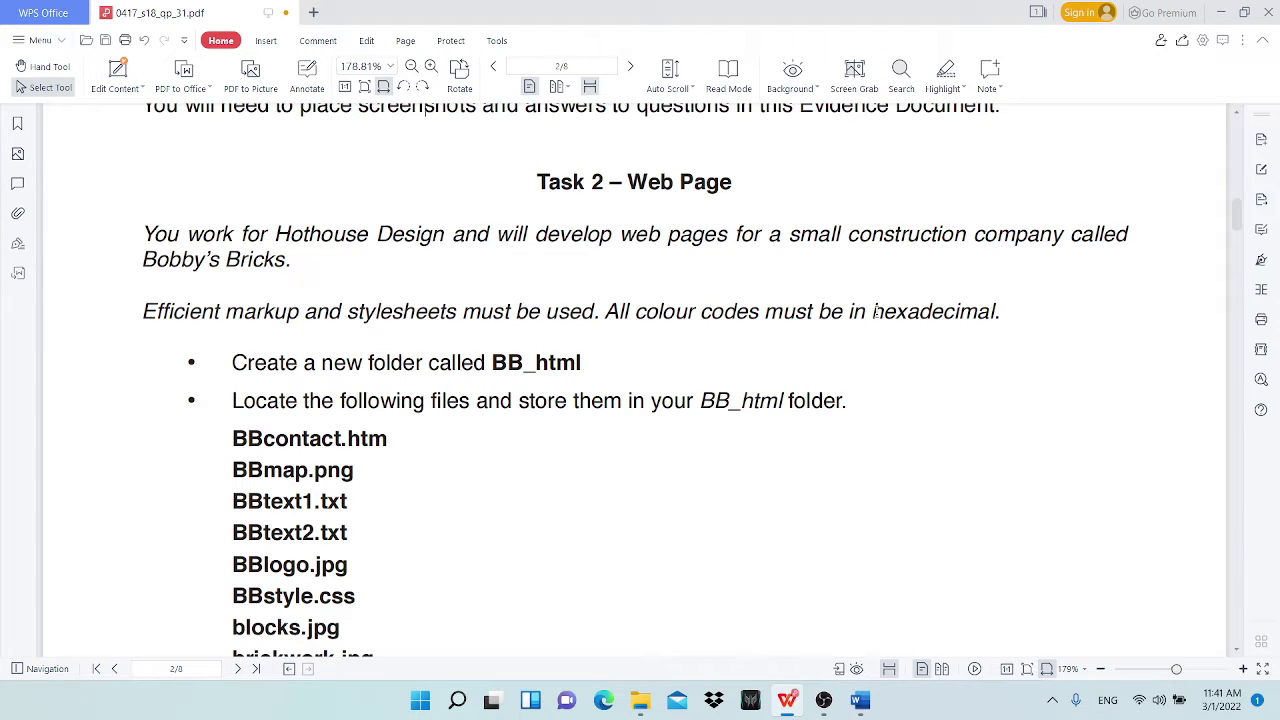
drag(875, 312, 998, 312)
click(362, 362)
scroll(291, 385, down, 2)
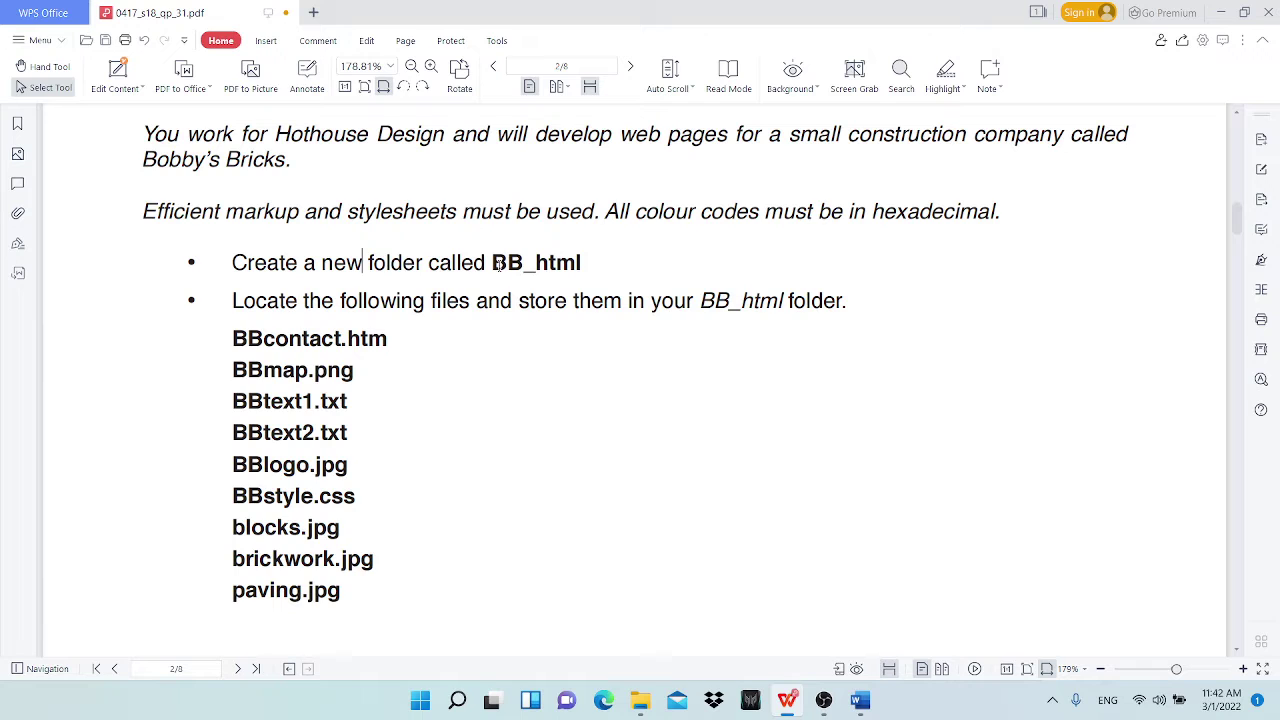
drag(492, 262, 583, 262)
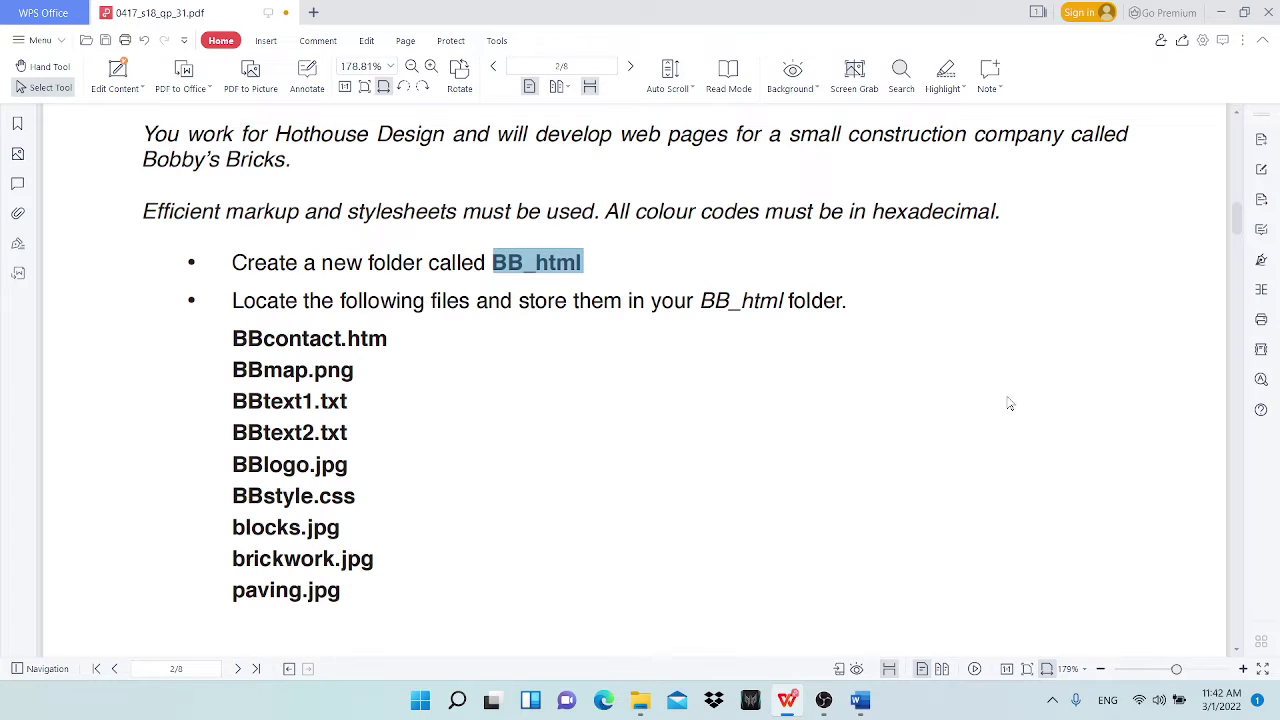
click(1221, 12)
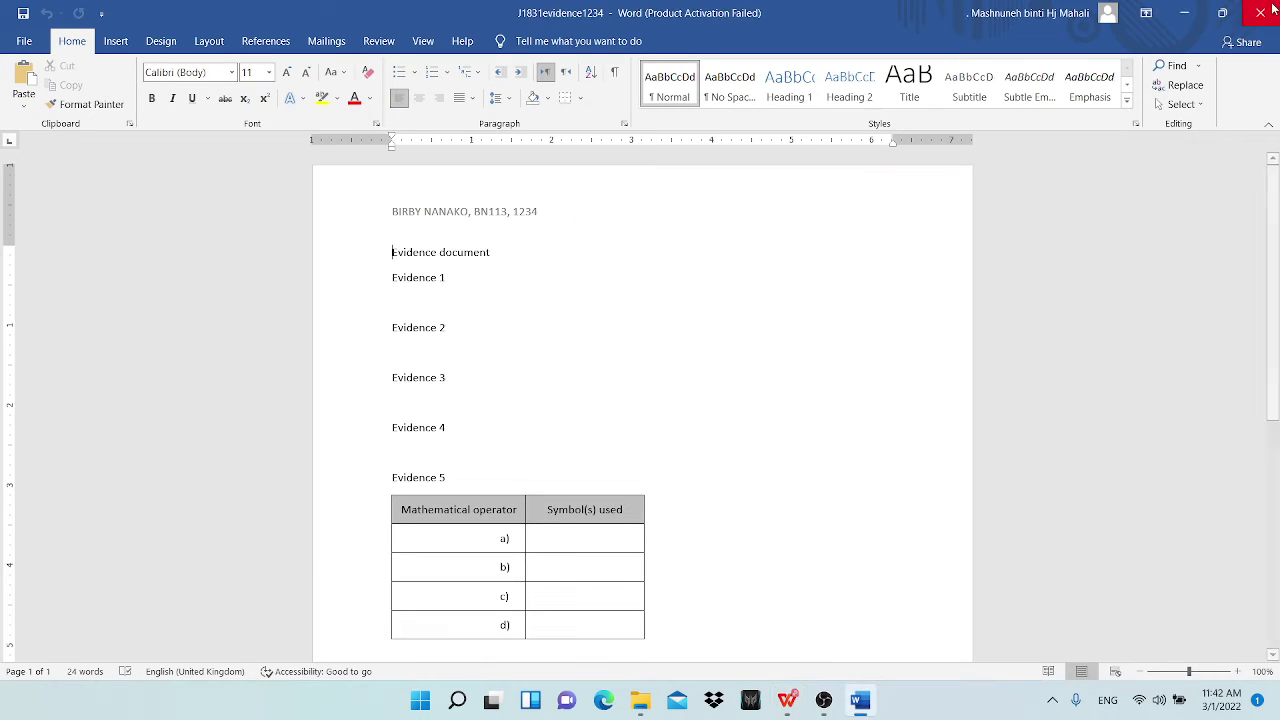
Step: Create a BB_html folder inside the candidate folder beside the task files
click(1184, 12)
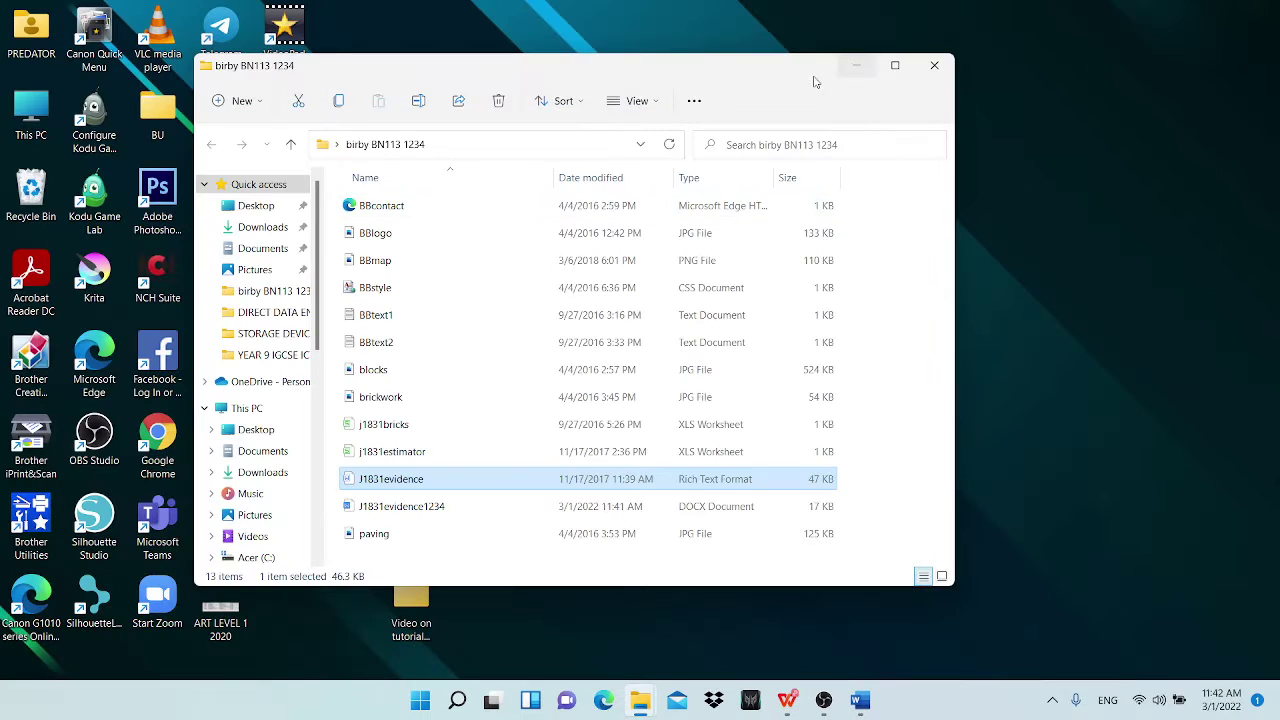
drag(608, 77, 763, 70)
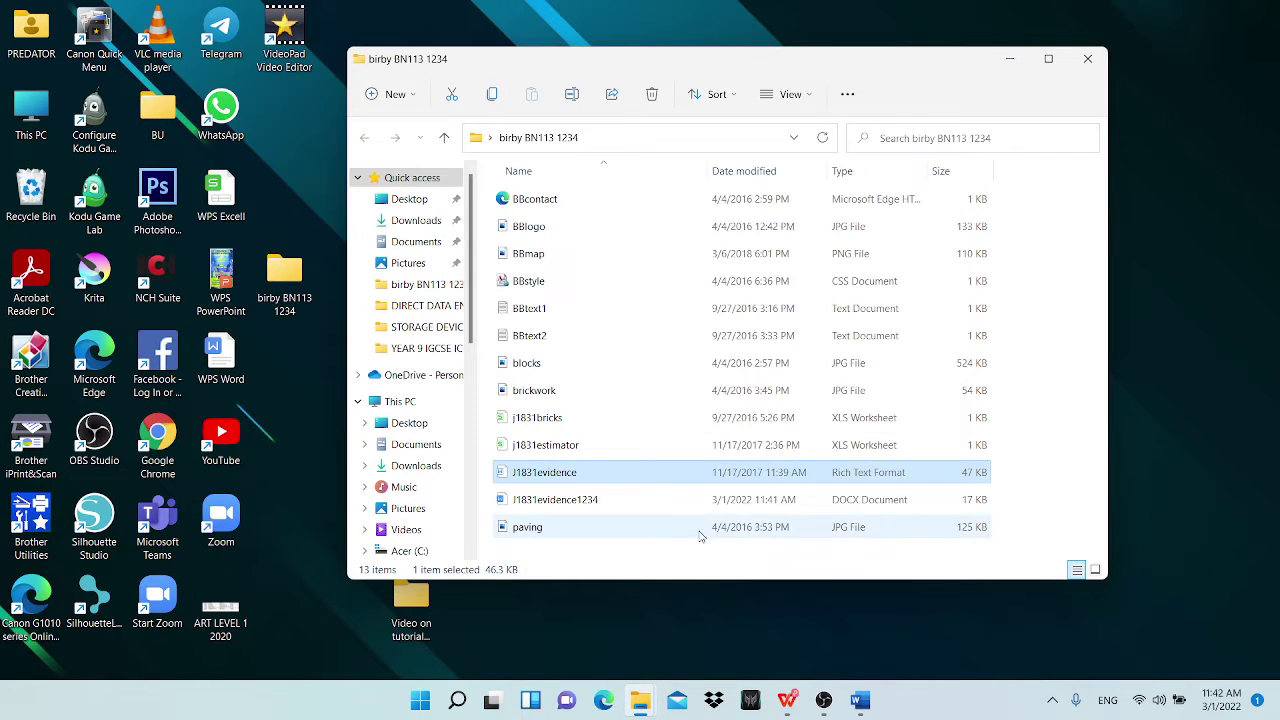
click(680, 557)
right_click(1038, 537)
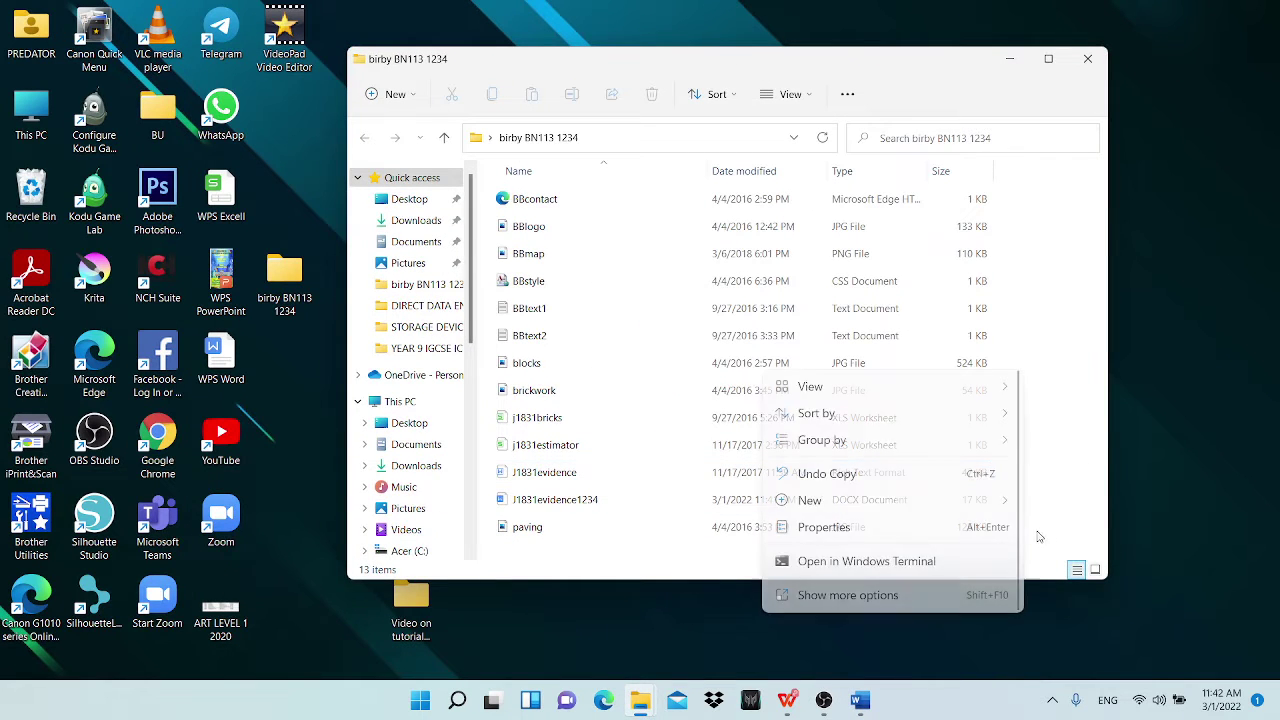
mouse_move(836, 510)
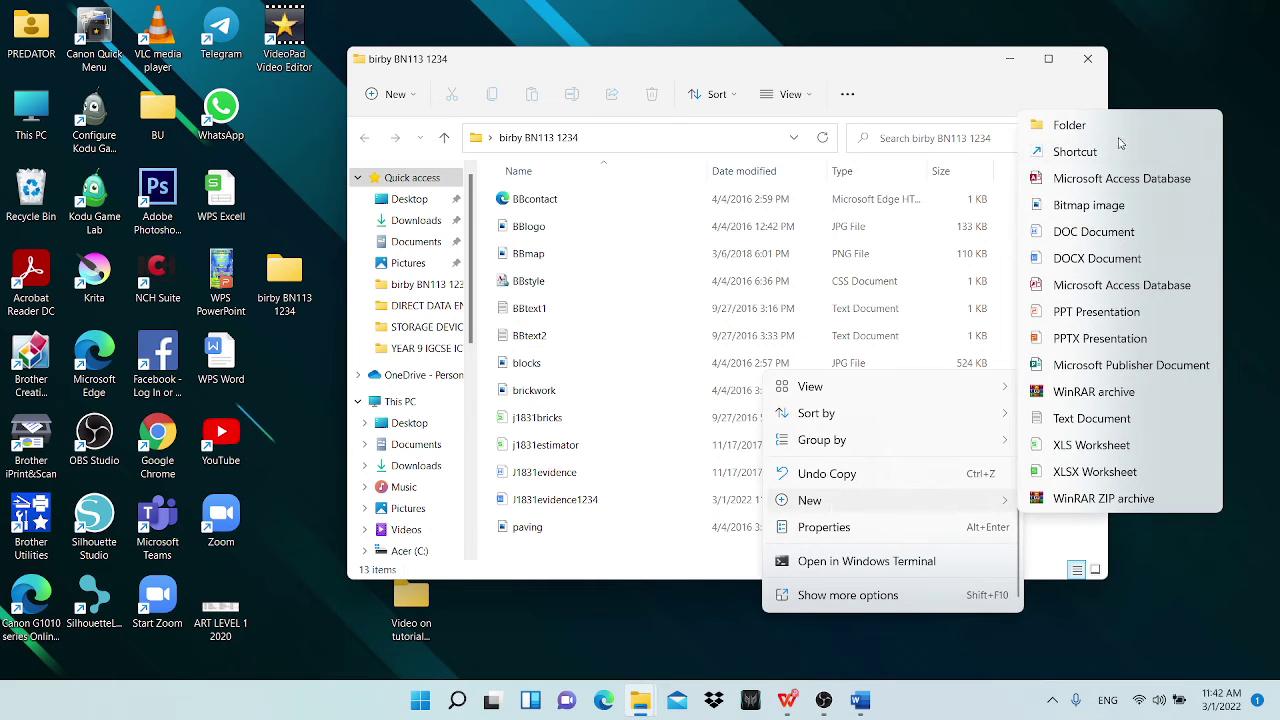
click(1070, 125)
text(BB_html)
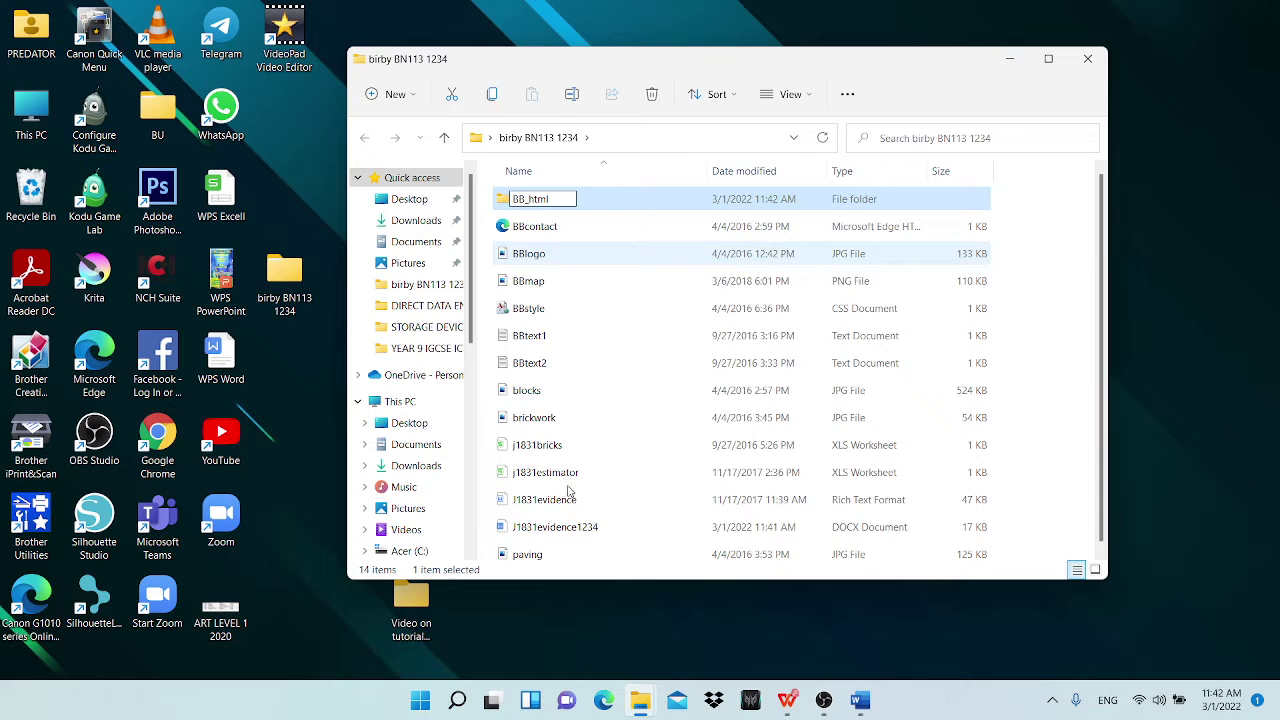
click(620, 253)
drag(730, 58, 434, 71)
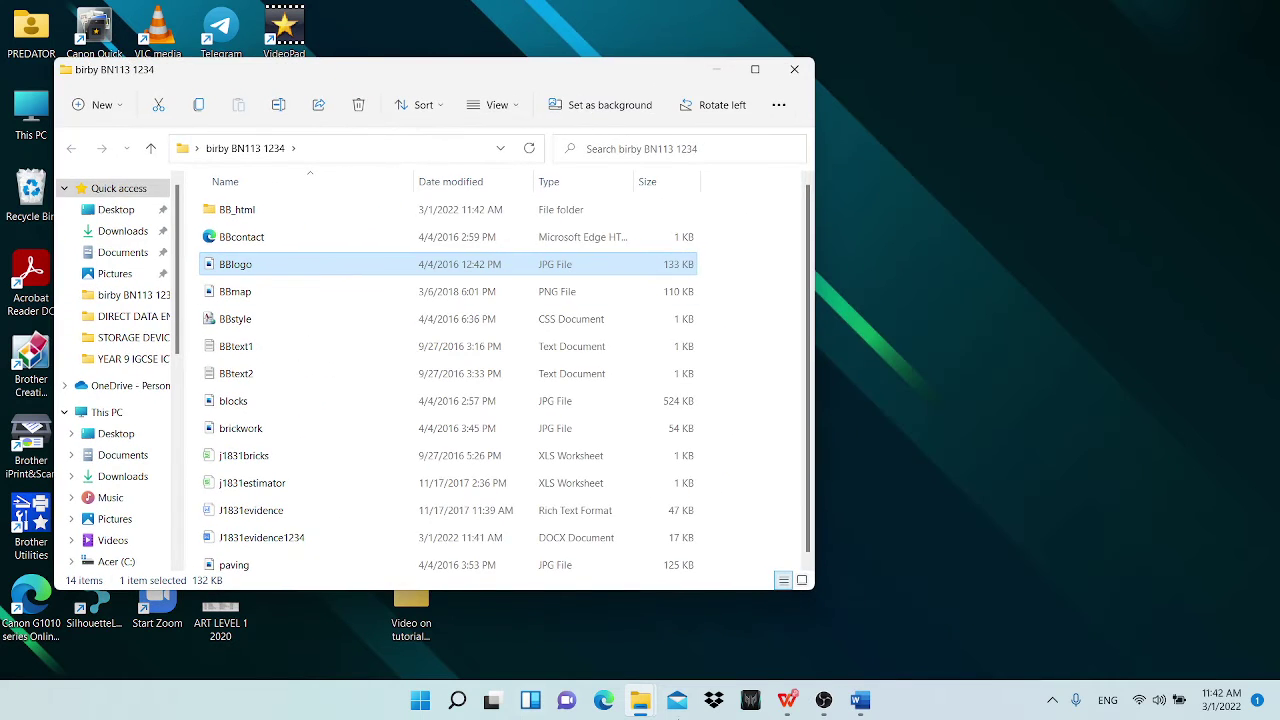
click(786, 708)
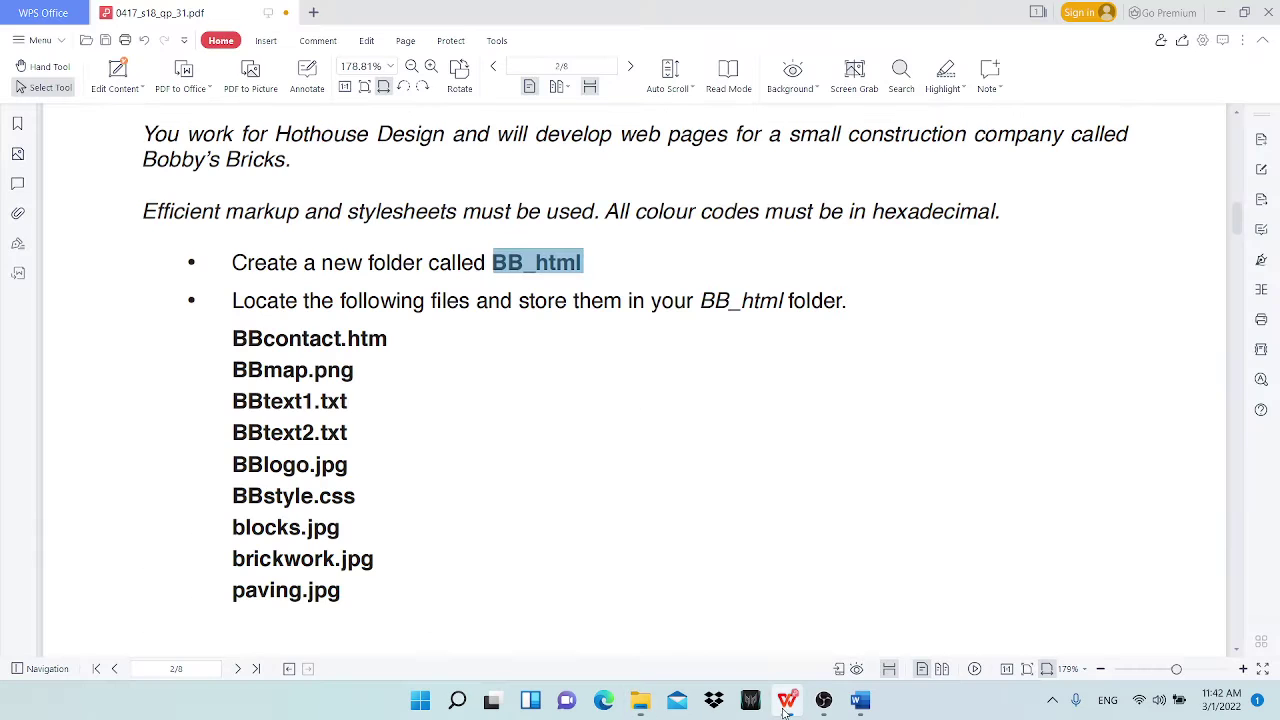
Step: Highlight the 'Create a new folder called BB_html' line in magenta and restore the window size
drag(232, 262, 583, 262)
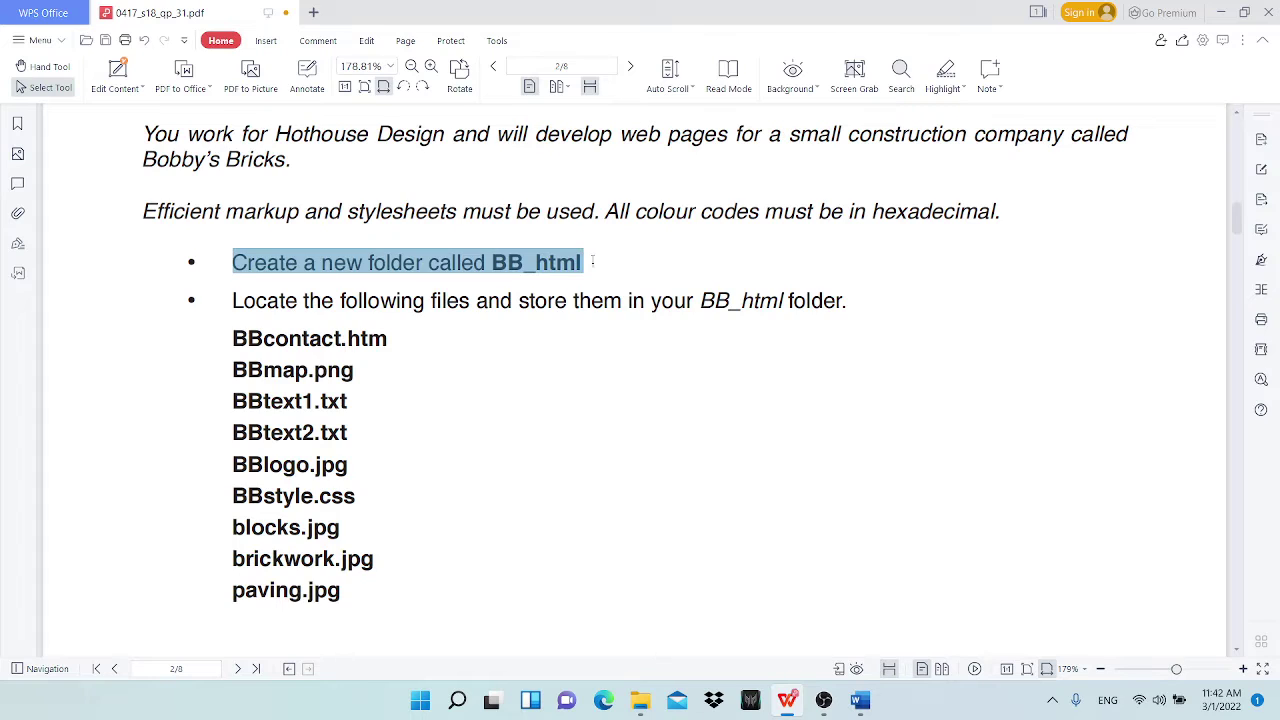
click(945, 72)
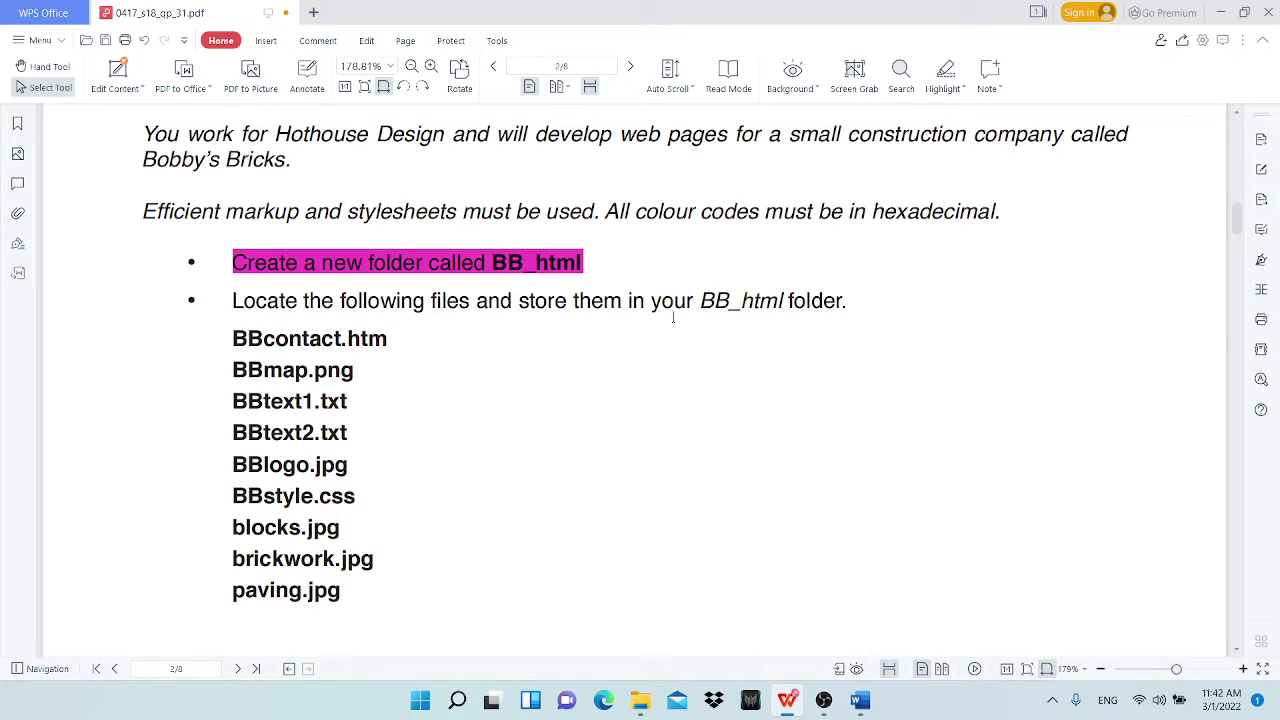
double_click(655, 18)
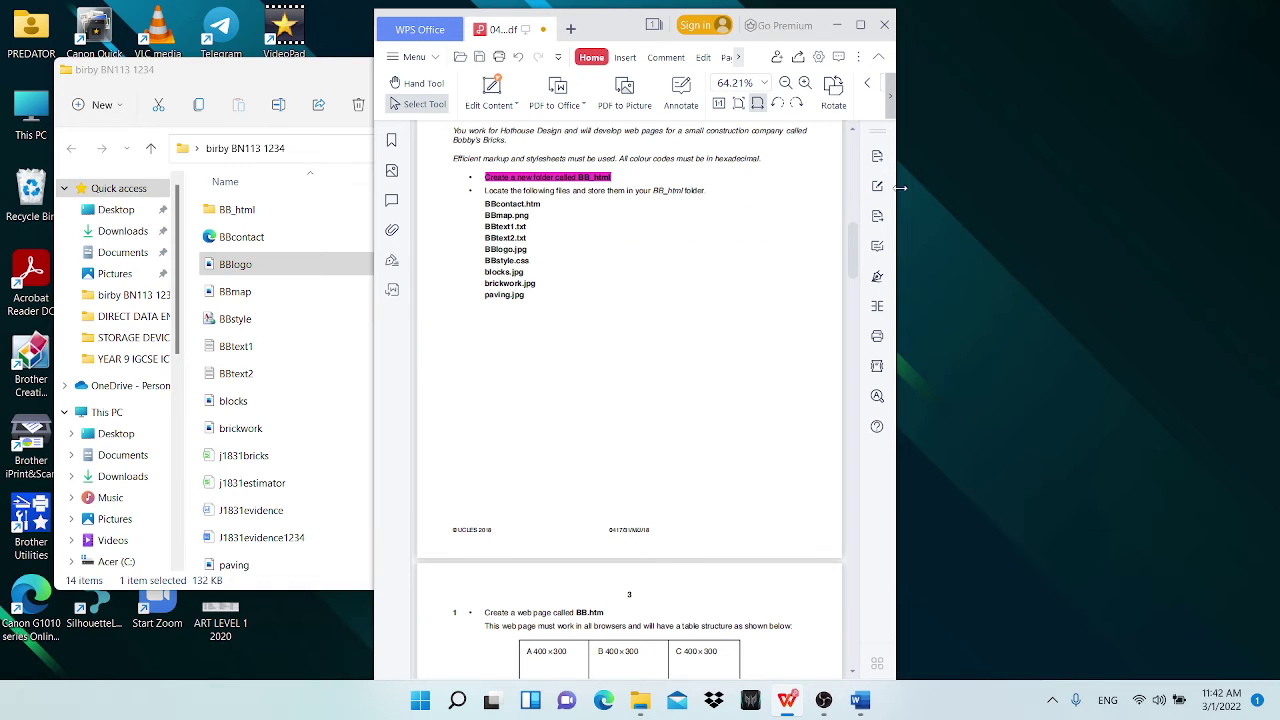
Step: Widen and reposition the task paper, then select the file list from BBcontact.htm to paving.jpg
drag(897, 188, 1219, 187)
drag(828, 15, 956, 23)
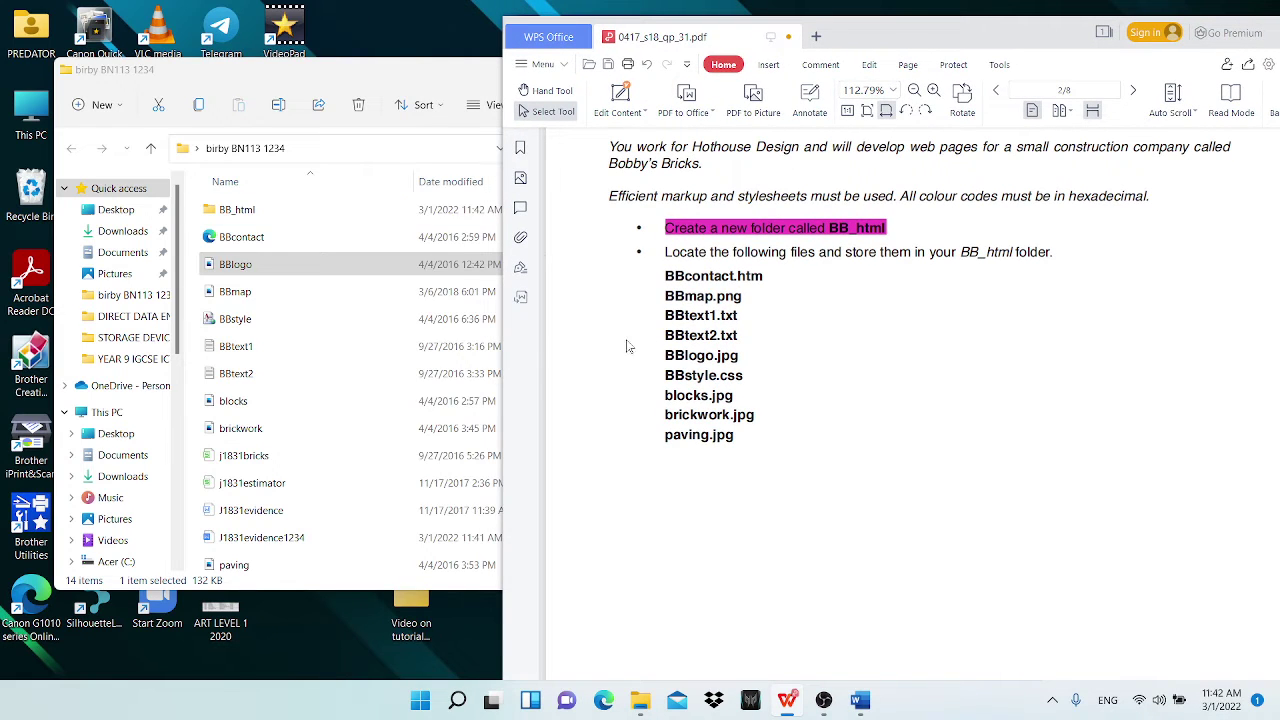
drag(725, 465, 720, 396)
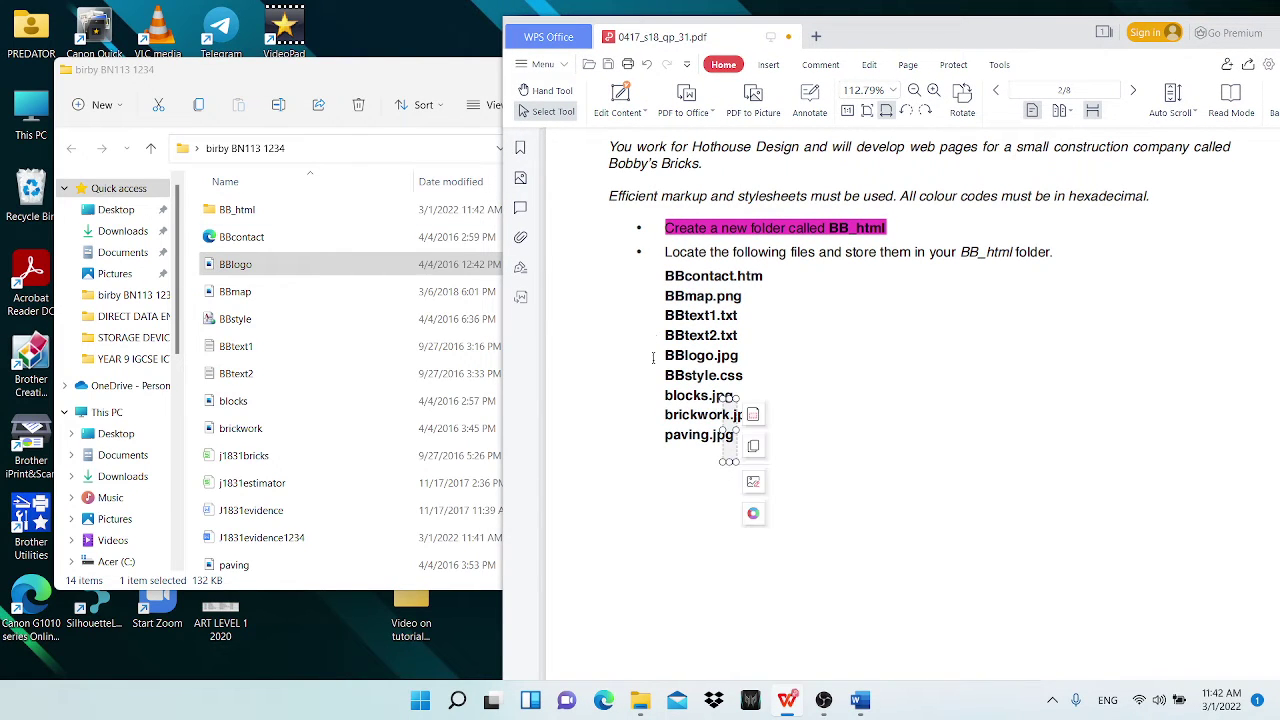
drag(668, 278, 654, 418)
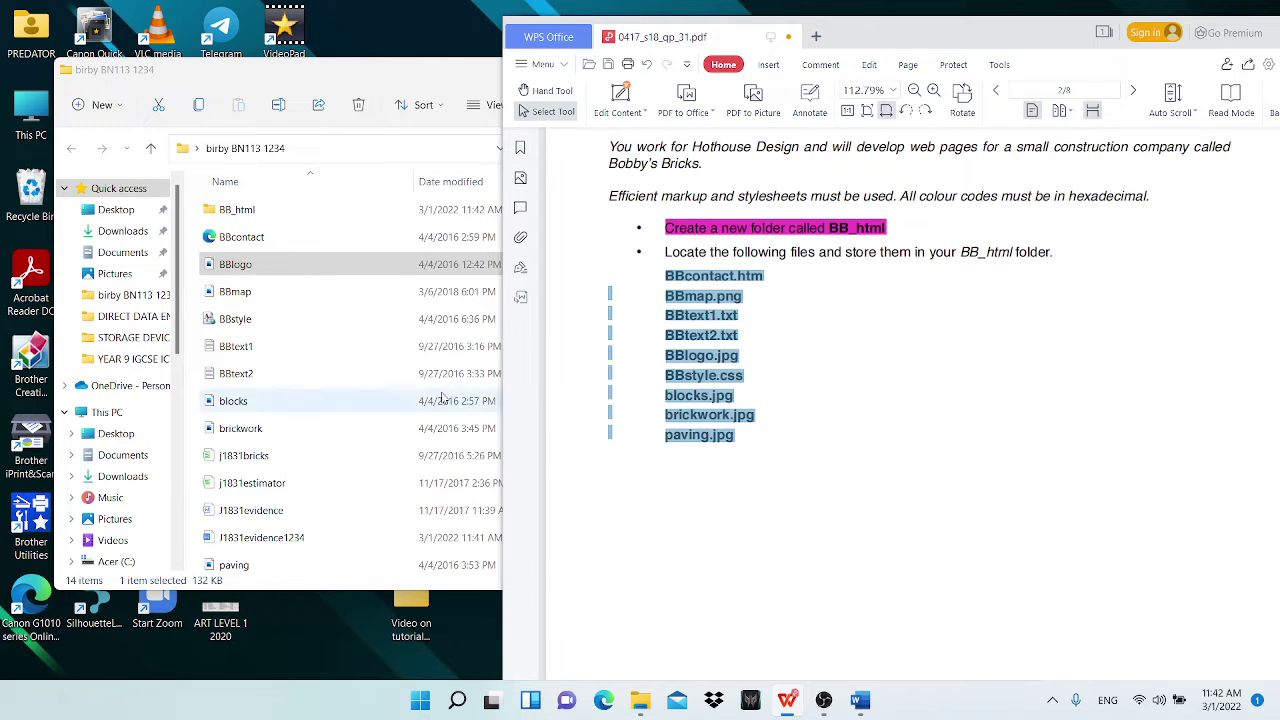
Step: Select BBcontact, BBmap, BBtext1, BBtext2, BBlogo, BBstyle, blocks, brickwork and paving in File Explorer
click(238, 240)
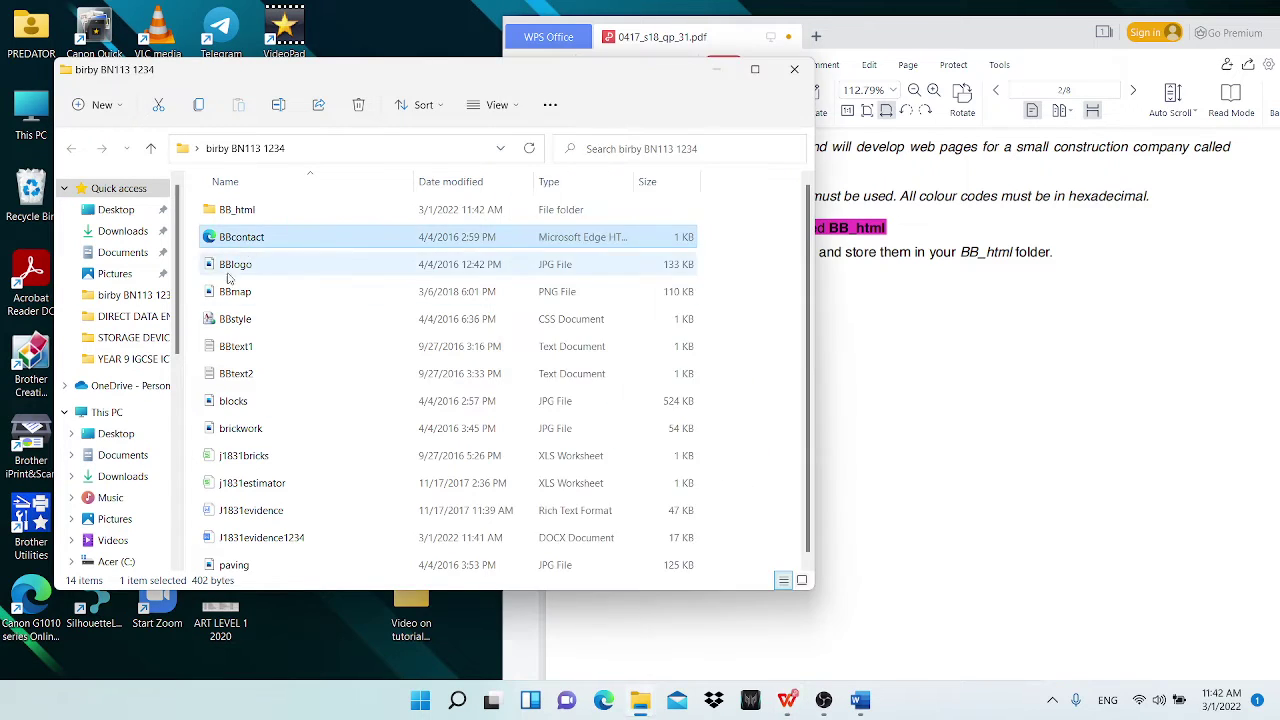
drag(817, 210, 644, 222)
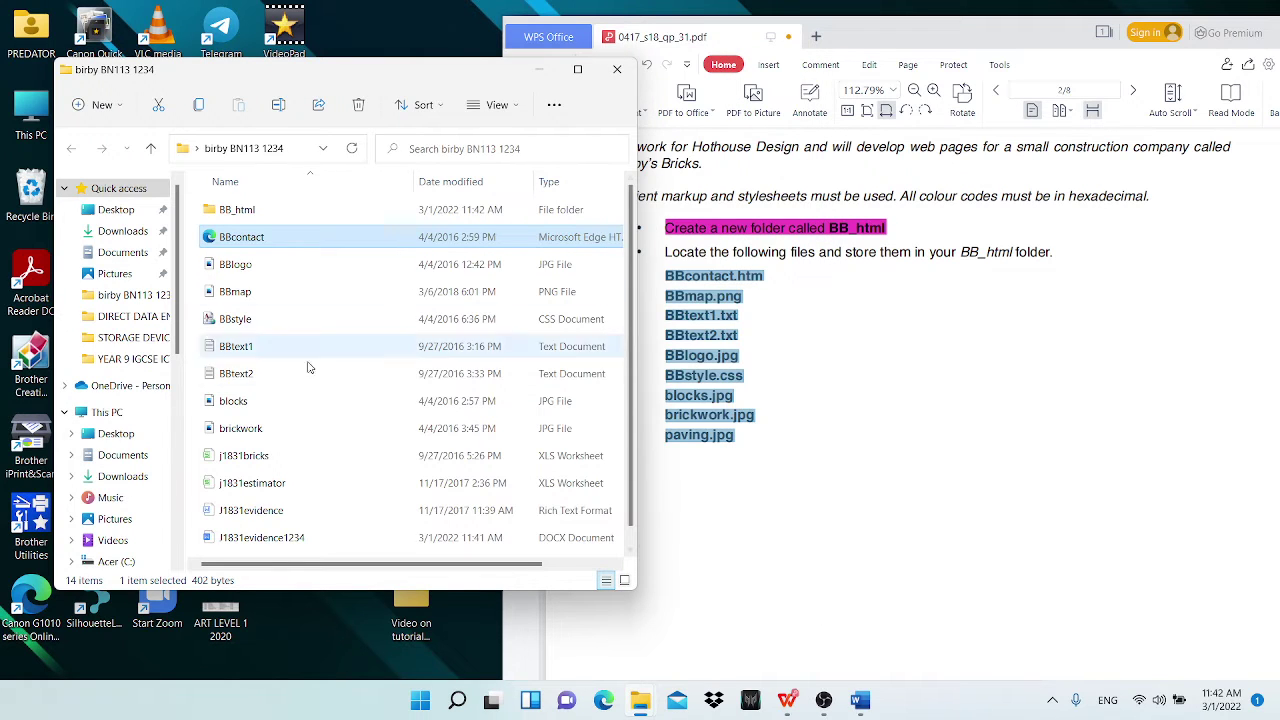
ctrl+click(232, 294)
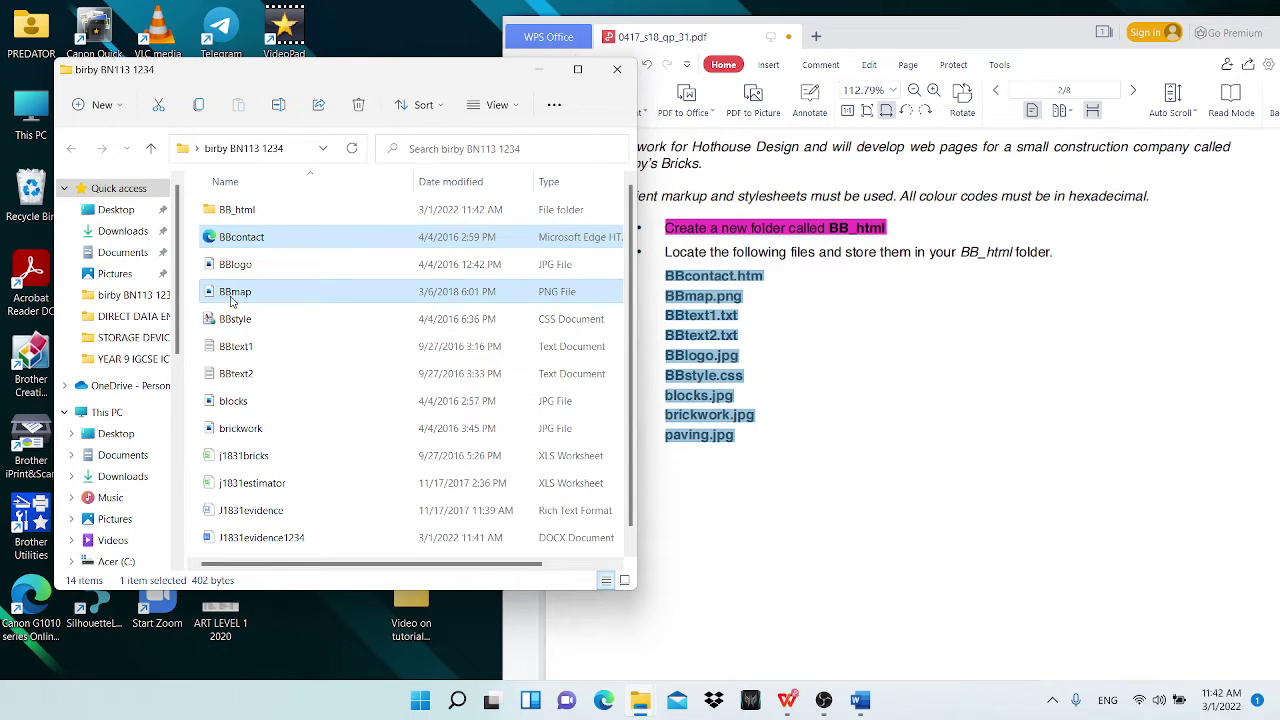
ctrl+click(248, 348)
ctrl+click(248, 376)
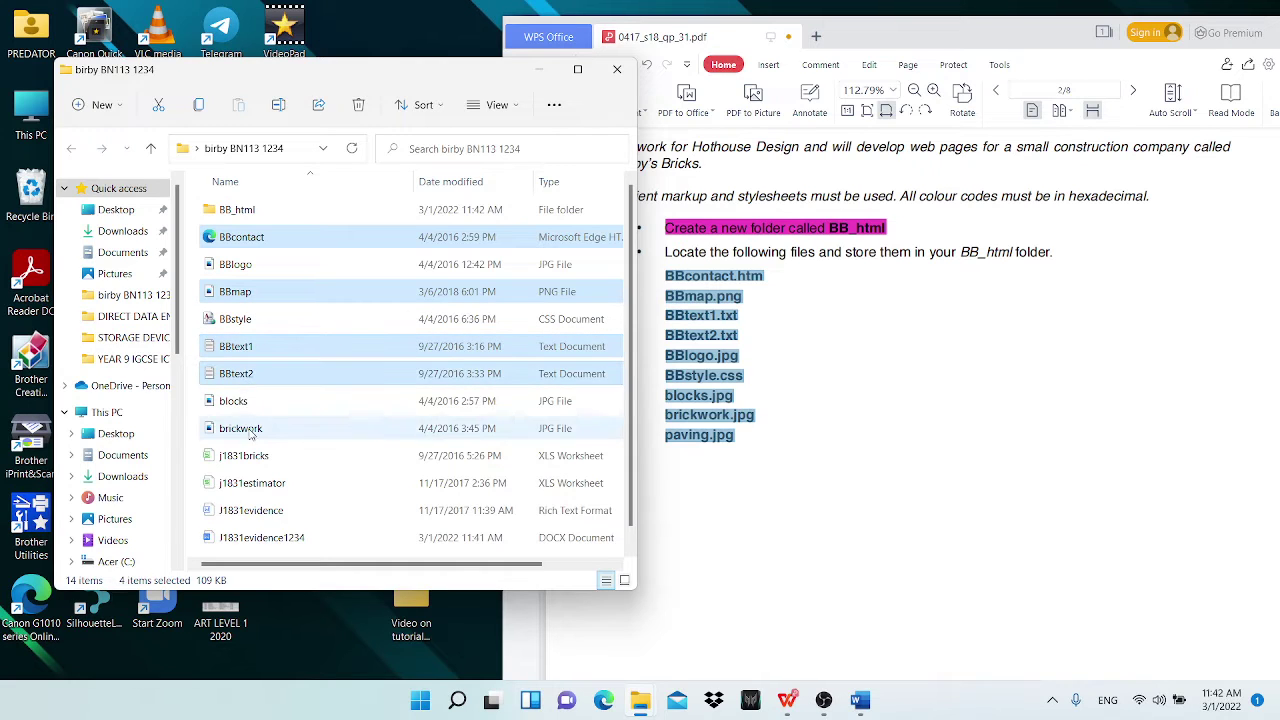
ctrl+click(240, 268)
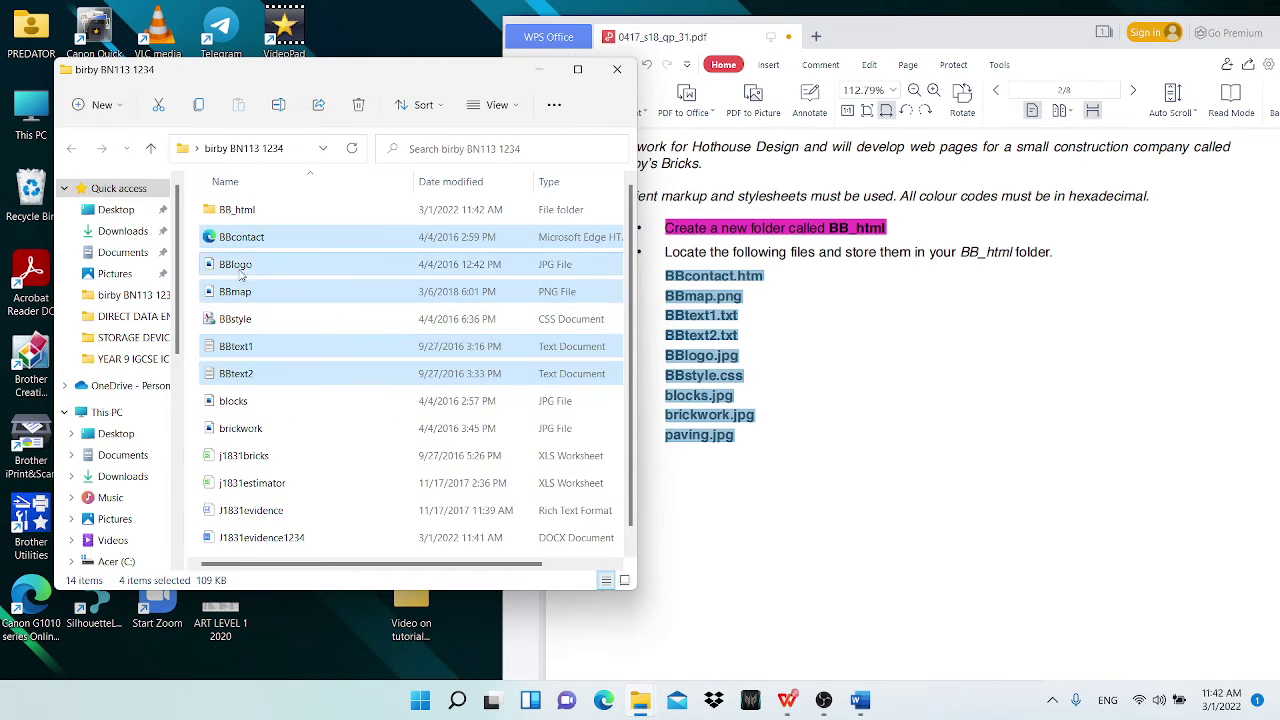
ctrl+click(255, 325)
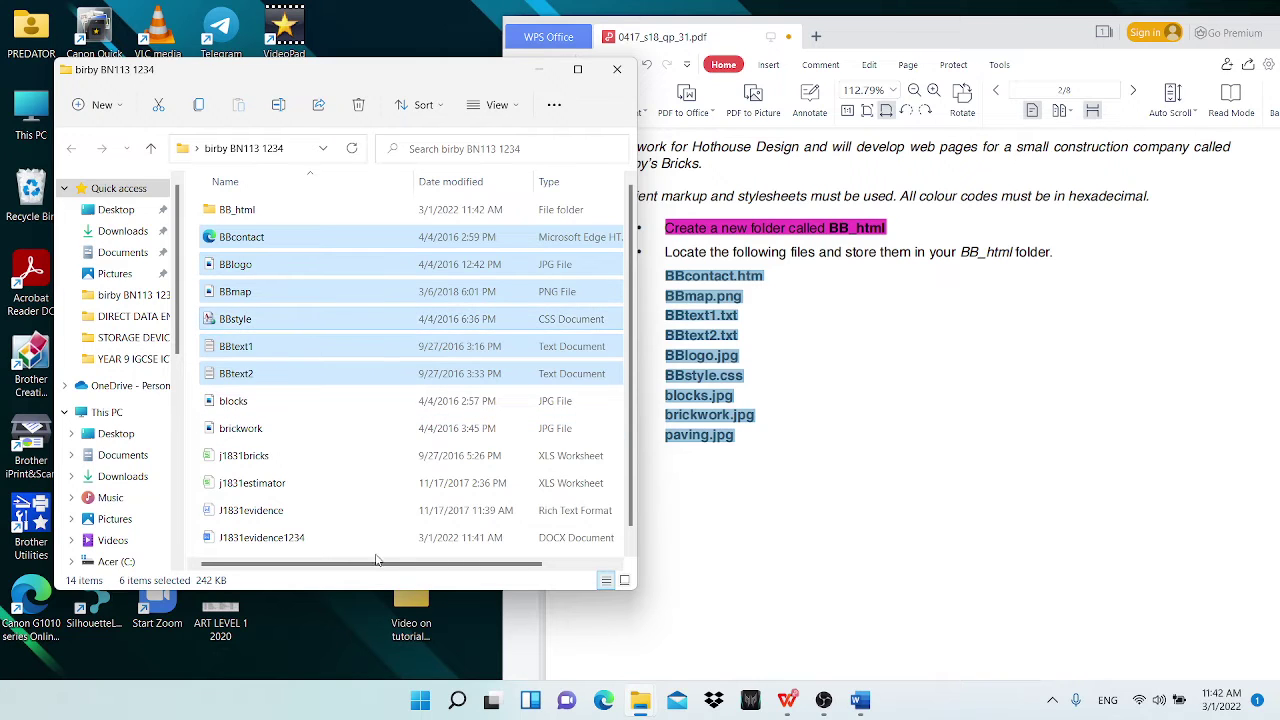
ctrl+click(254, 406)
ctrl+click(247, 431)
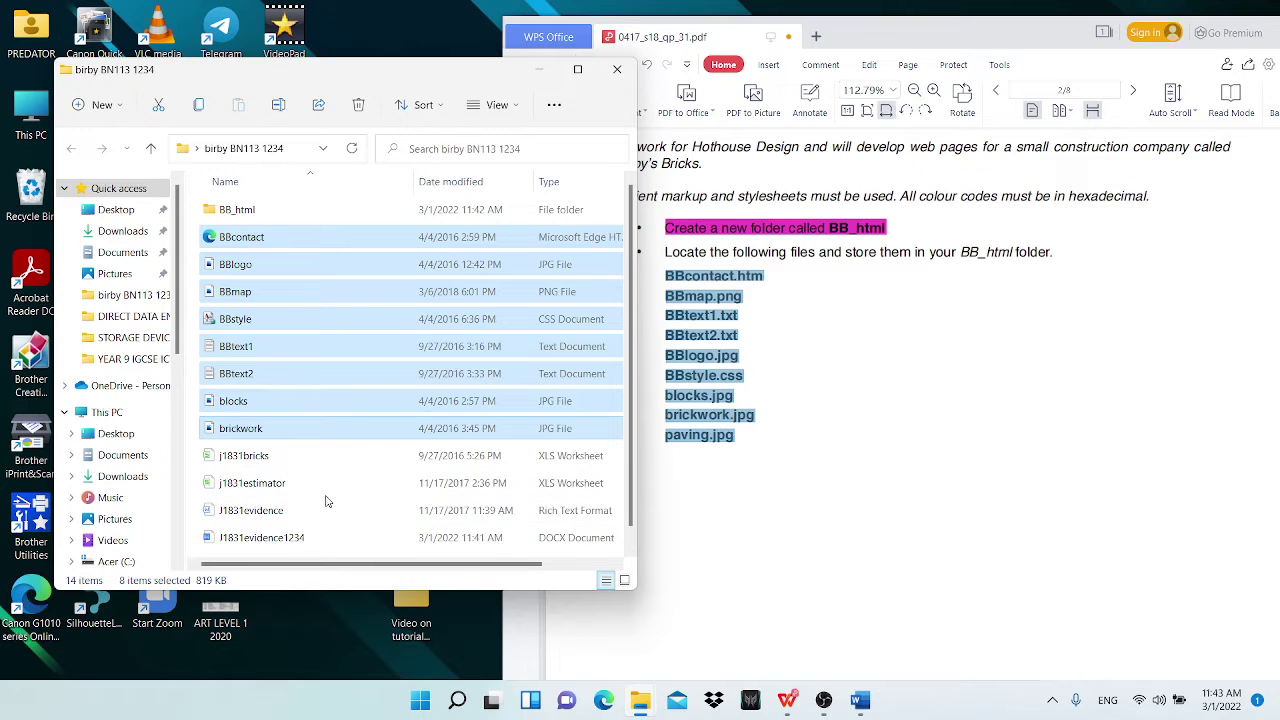
scroll(300, 460, down, 1)
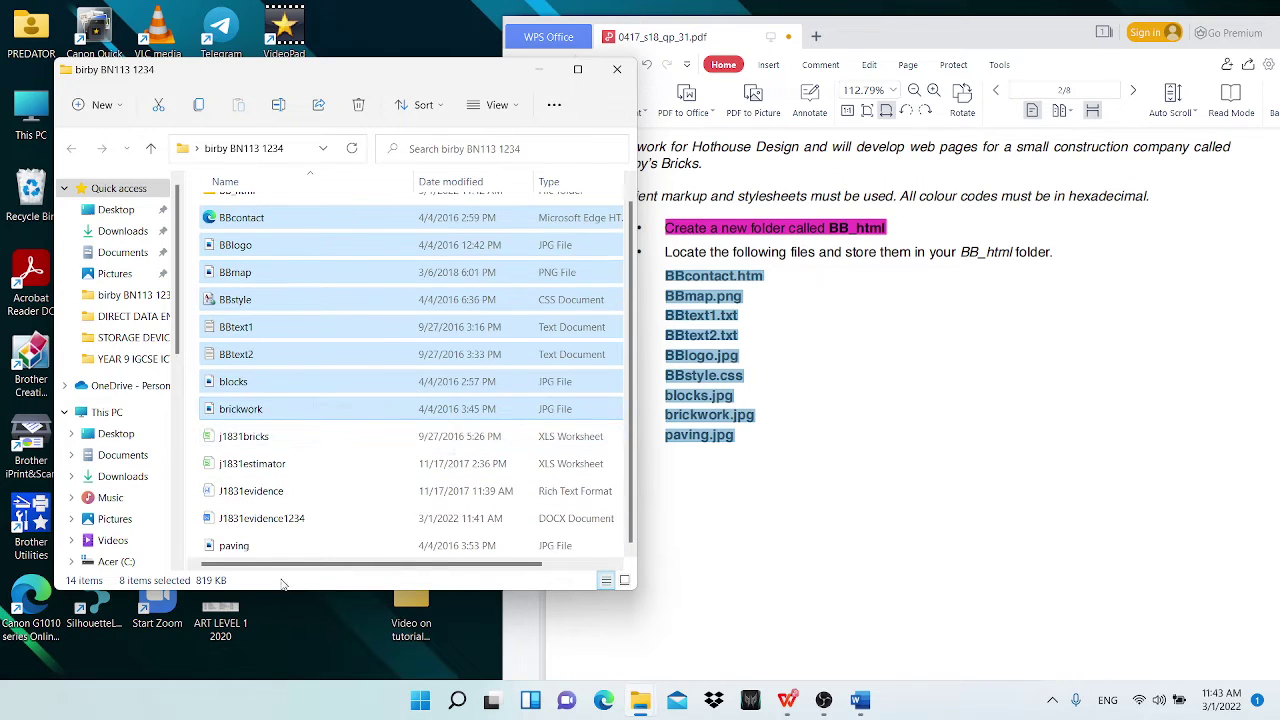
ctrl+click(237, 545)
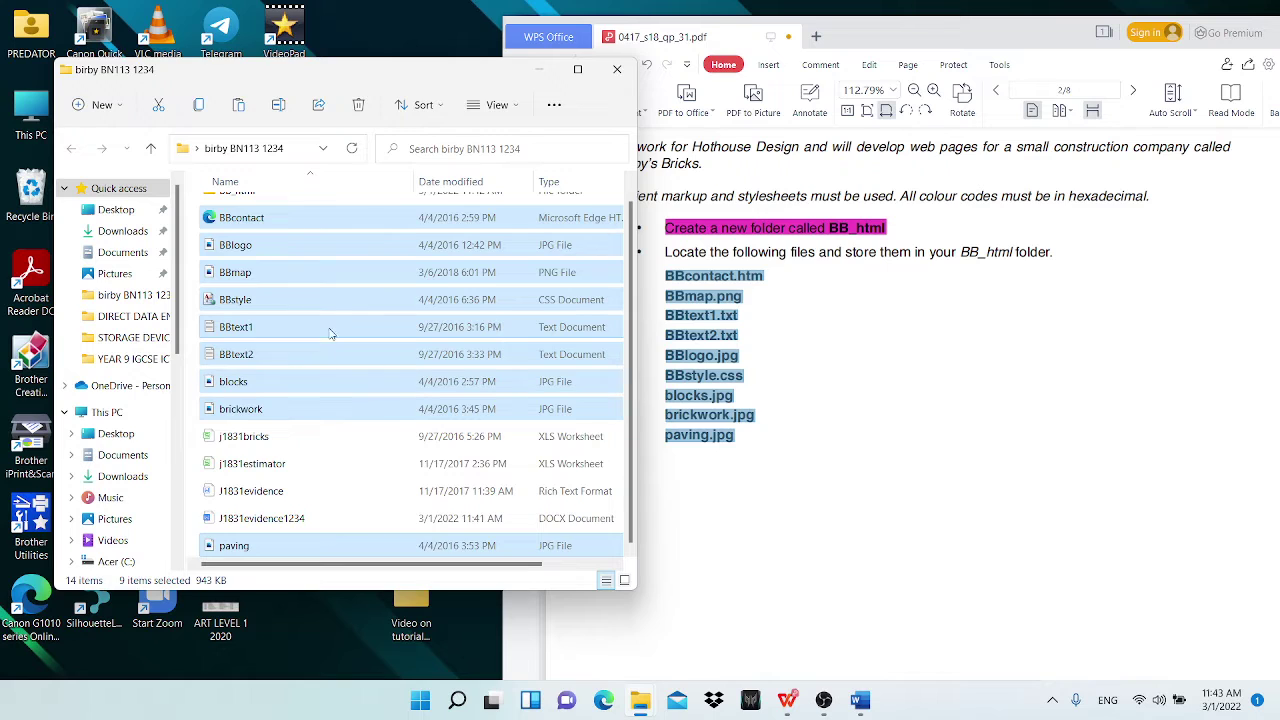
scroll(330, 334, up, 1)
Step: Paste the nine selected files into the BB_html folder
double_click(257, 210)
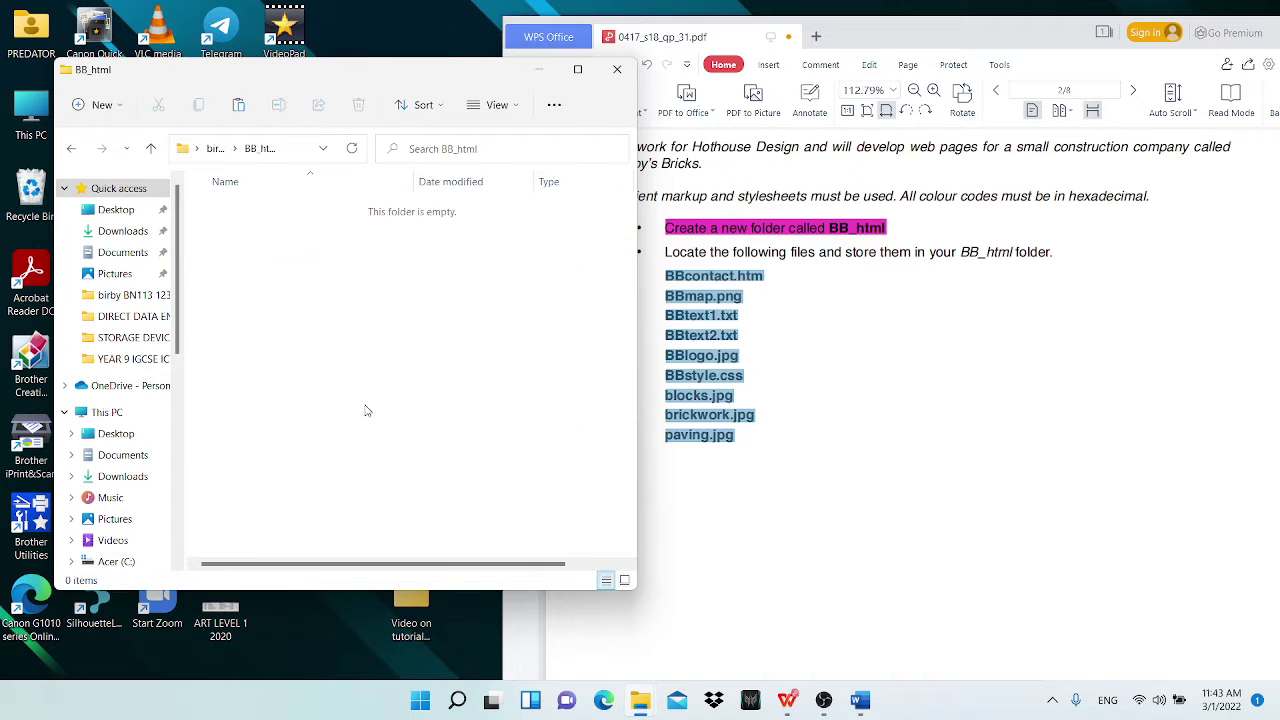
key(ctrl+v)
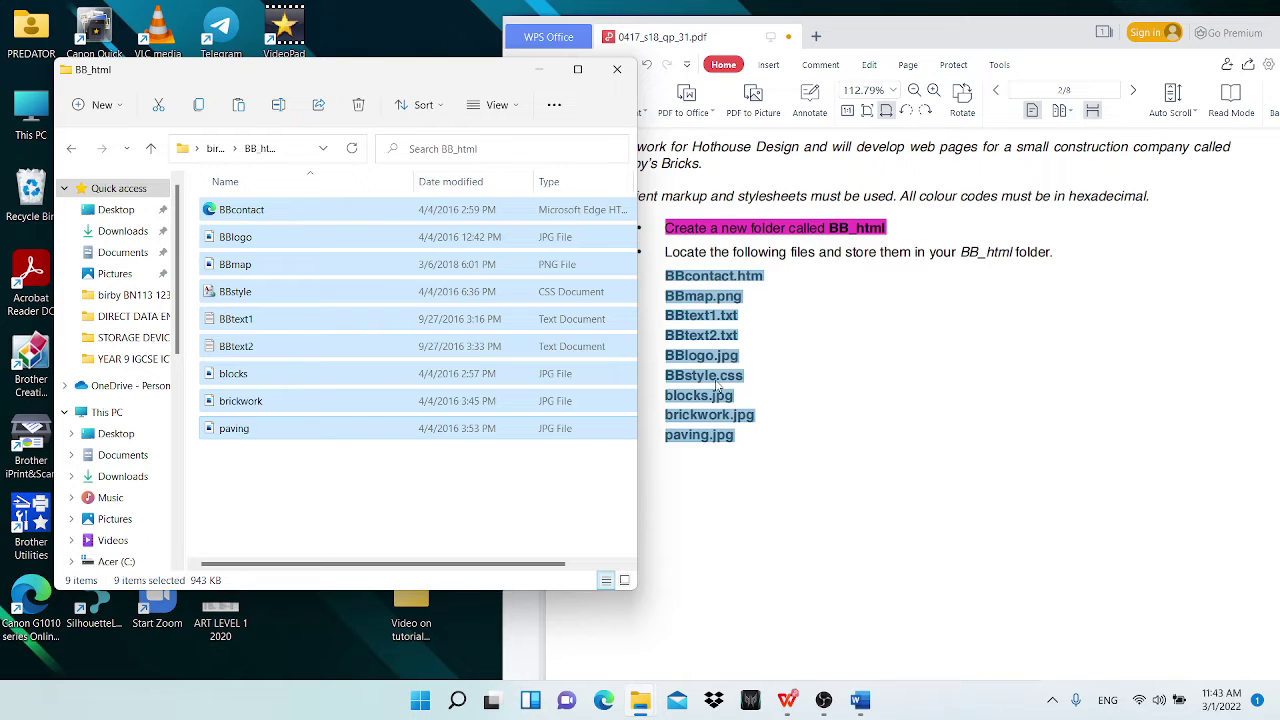
click(878, 34)
Step: Maximise the task paper and highlight the Locate instruction with its file list
double_click(862, 38)
scroll(434, 406, down, 1)
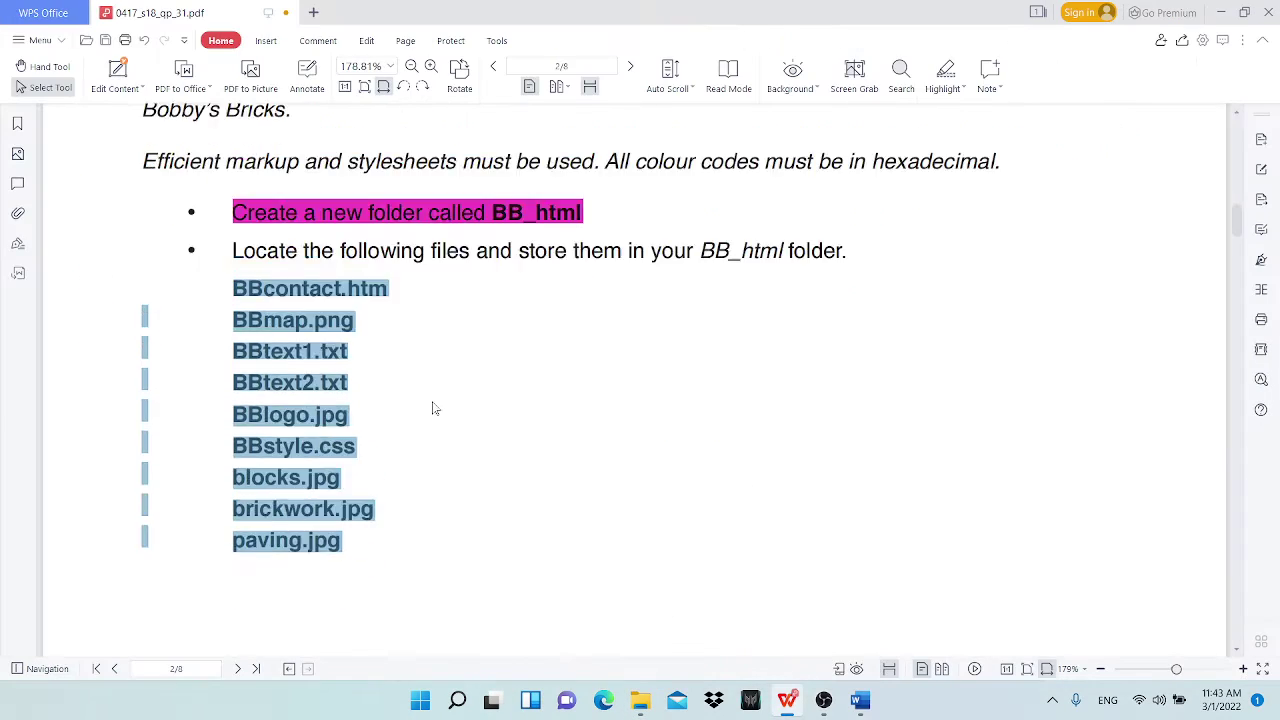
drag(208, 250, 335, 538)
click(930, 85)
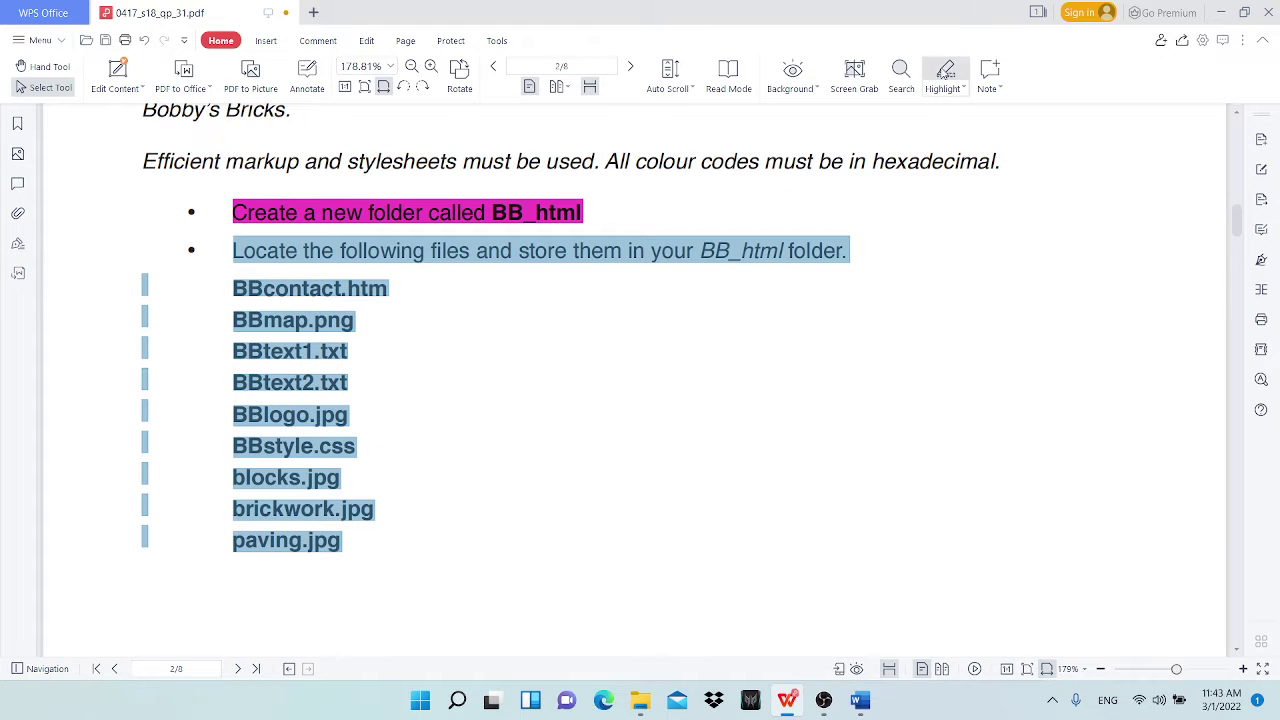
Step: Scroll to the page 3 task and mark the line about creating the BB.htm web page
scroll(560, 417, down, 10)
scroll(547, 424, down, 6)
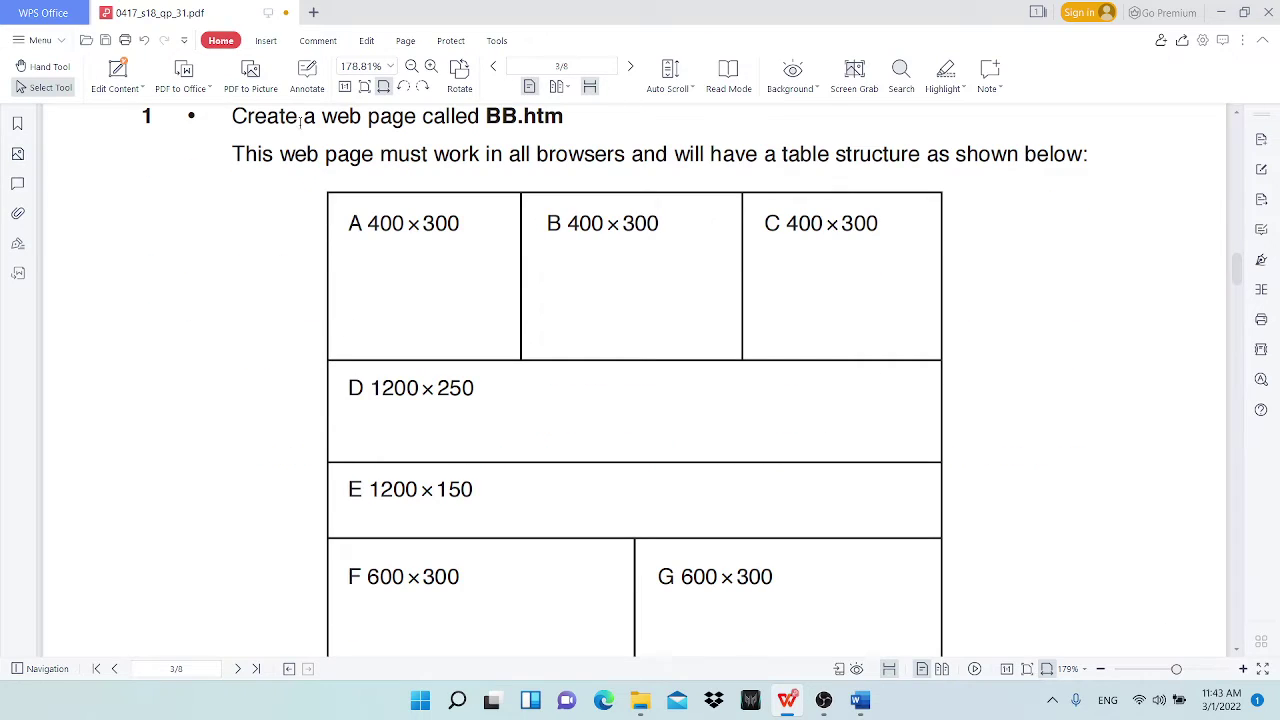
drag(322, 118, 417, 118)
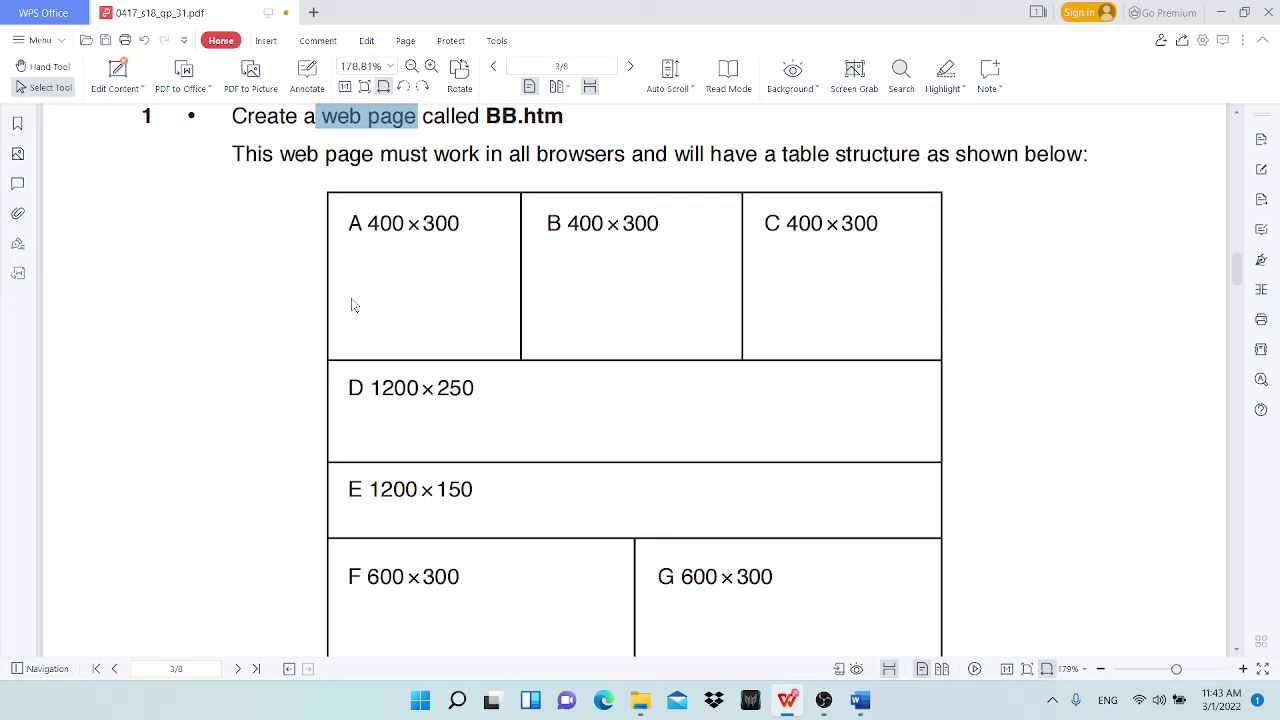
scroll(405, 300, up, 1)
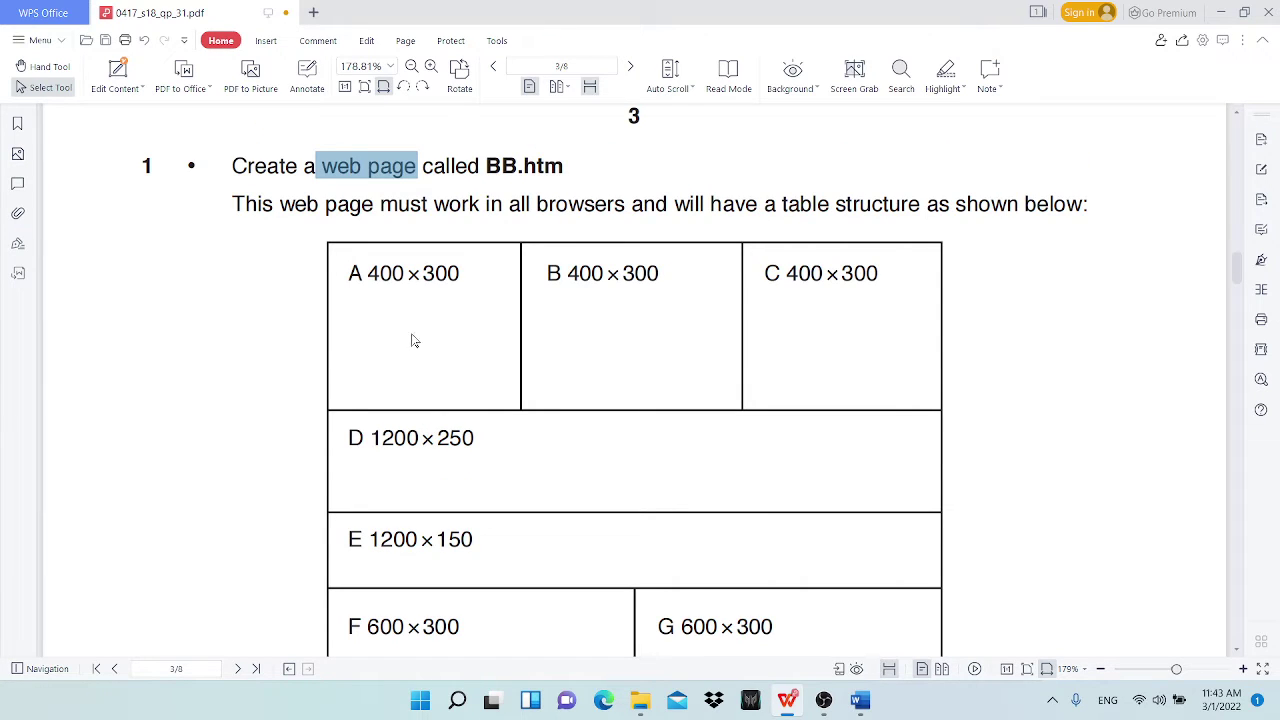
click(337, 170)
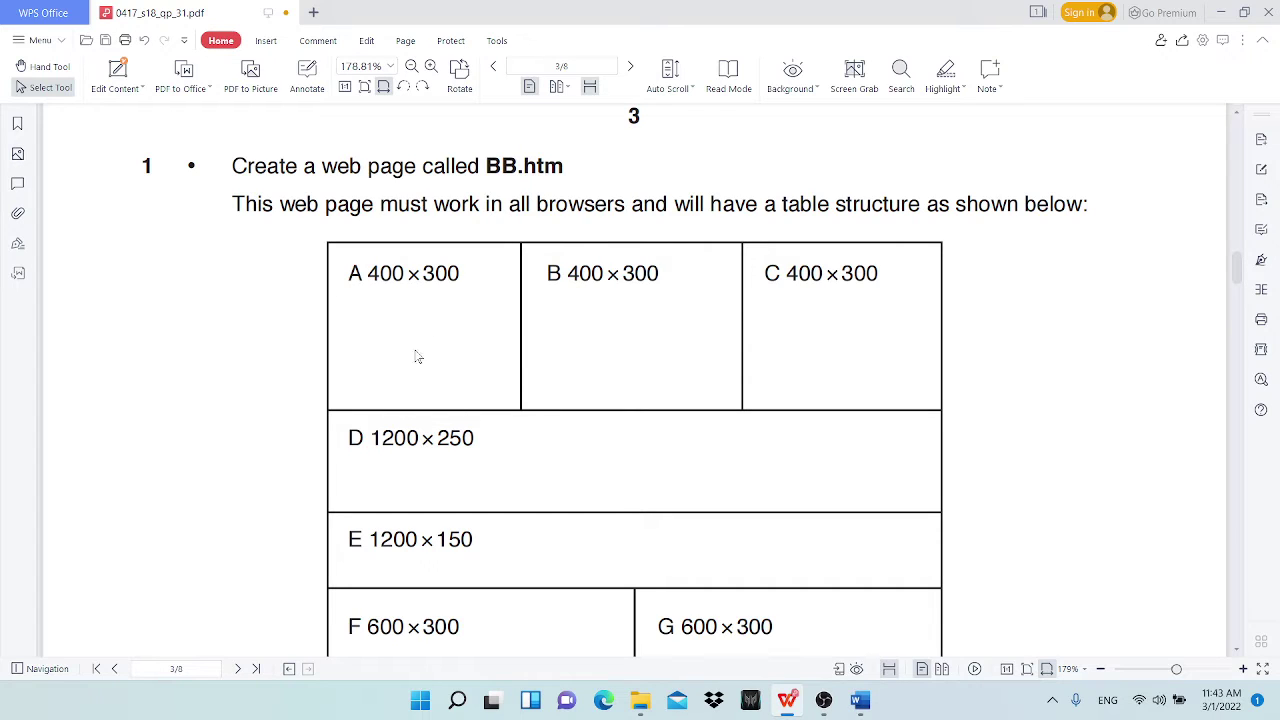
shift+click(232, 166)
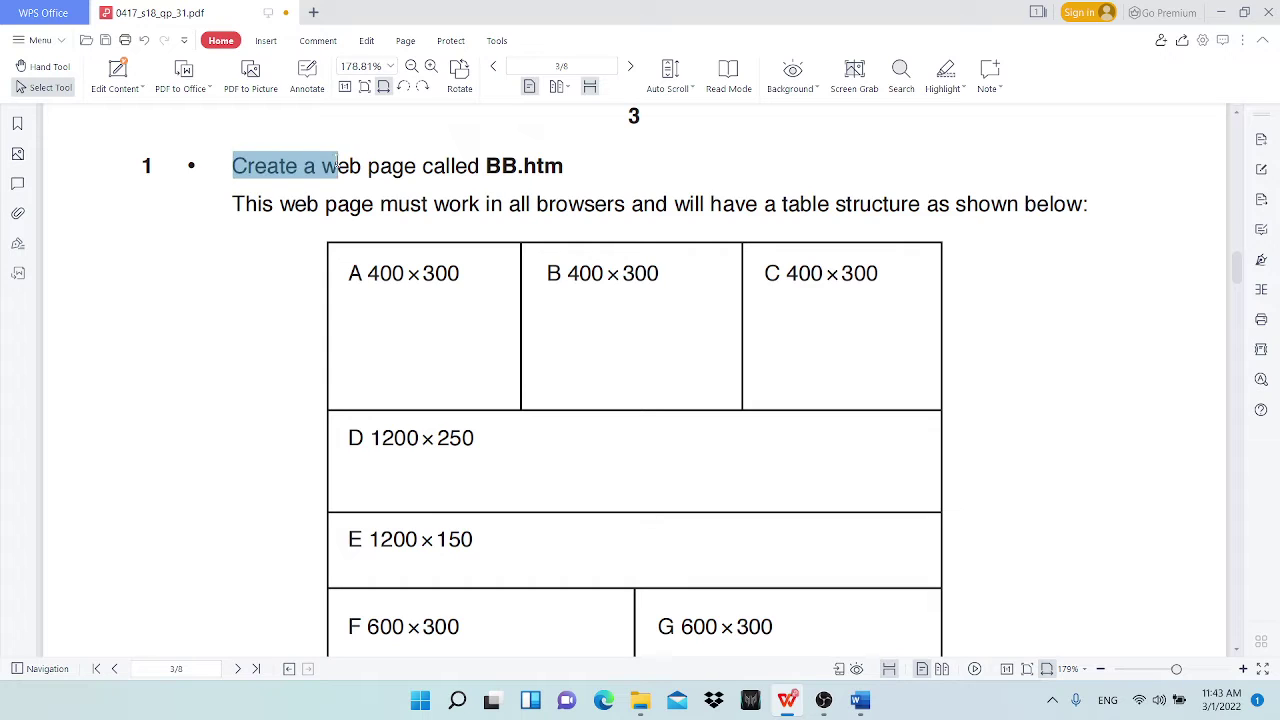
drag(337, 166, 394, 166)
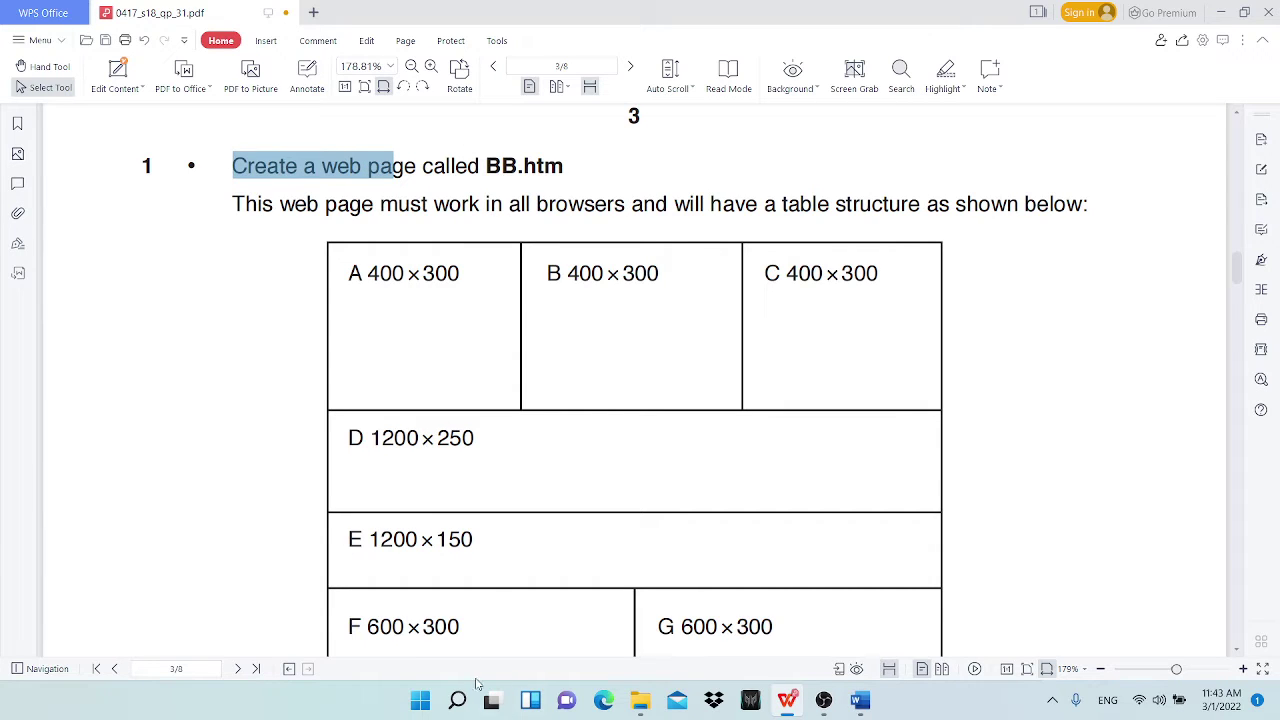
click(696, 435)
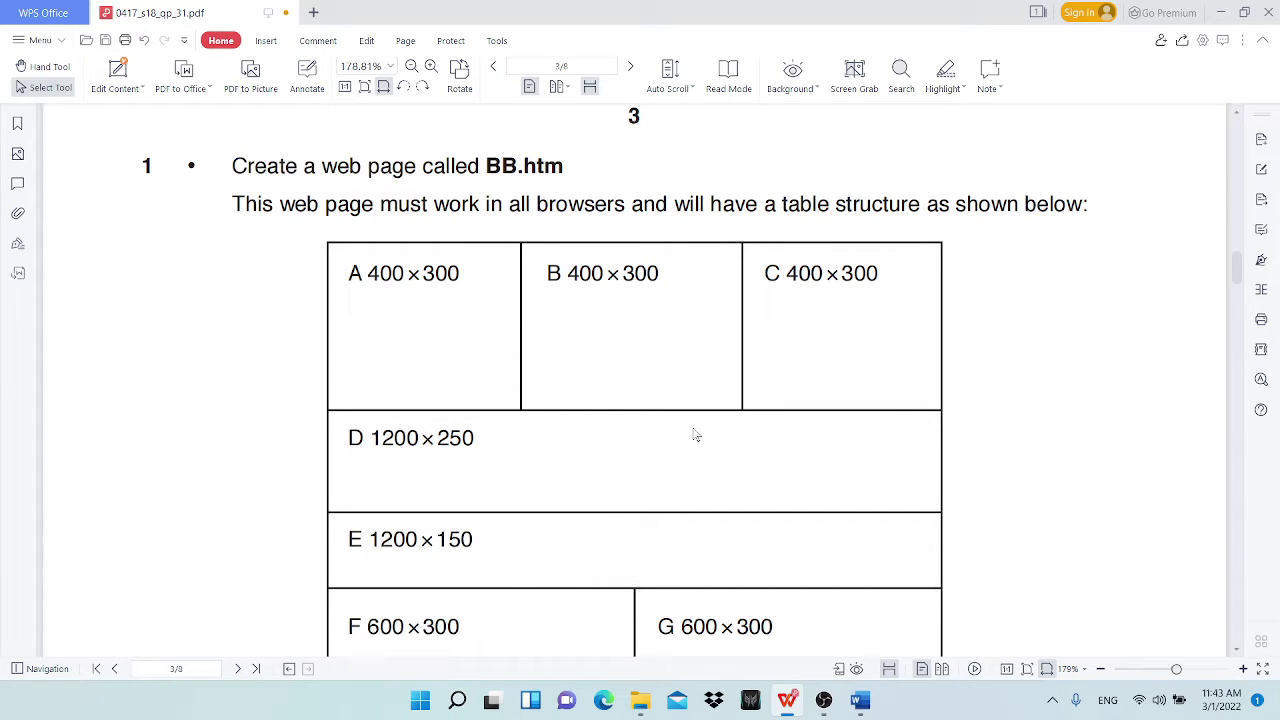
Step: Search Windows for EXPRE and launch Microsoft Expression Web 4
click(457, 700)
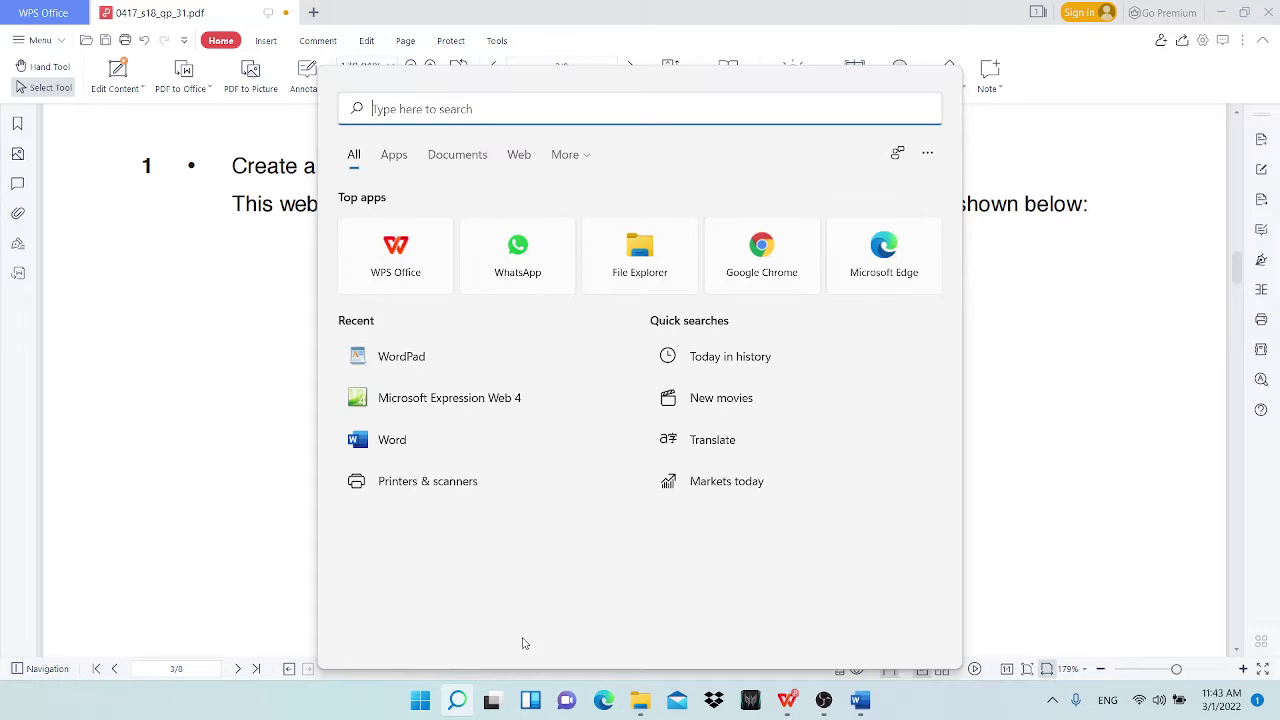
text(EXPRE)
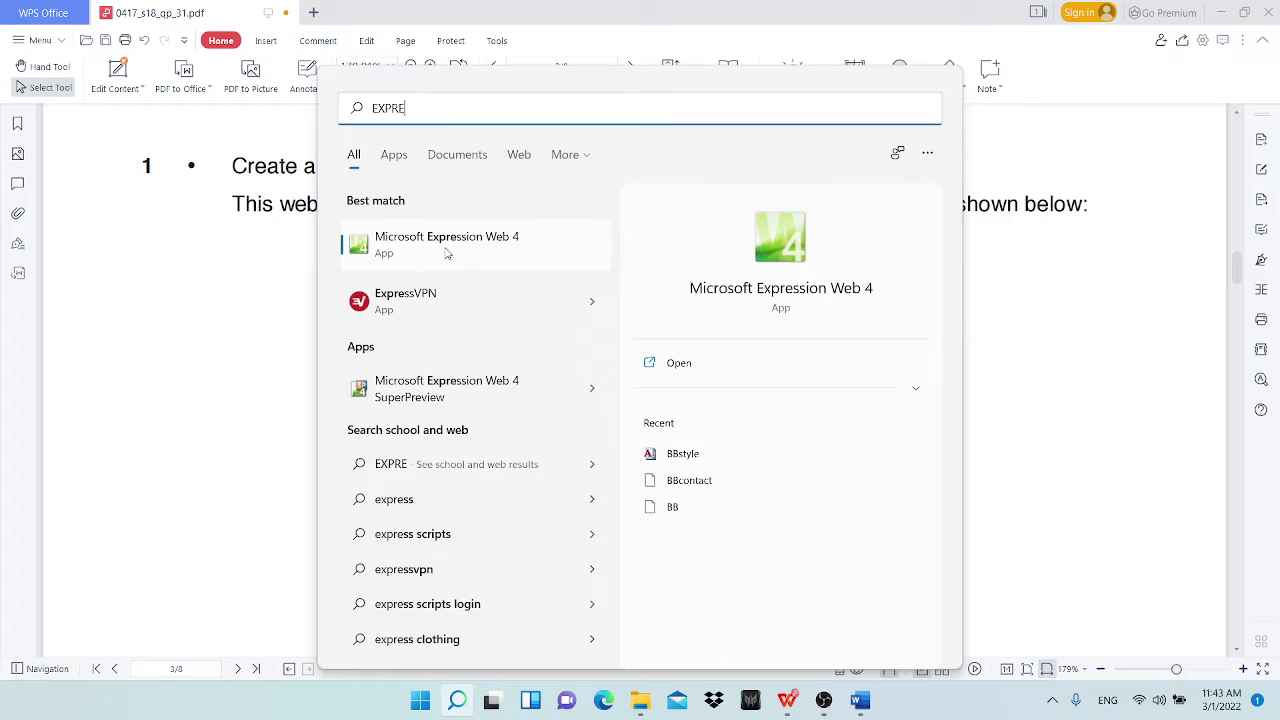
click(500, 249)
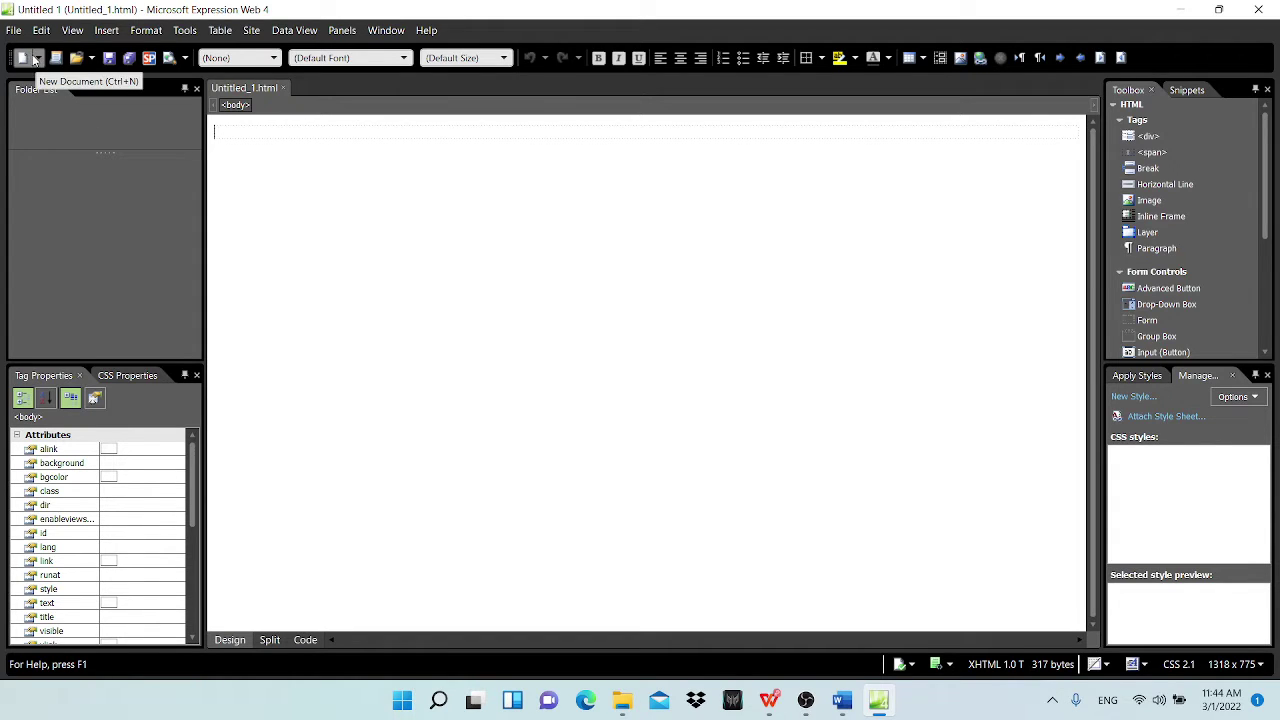
Step: Add a new blank CSS document, then view Untitled_1.html in Split view
click(39, 60)
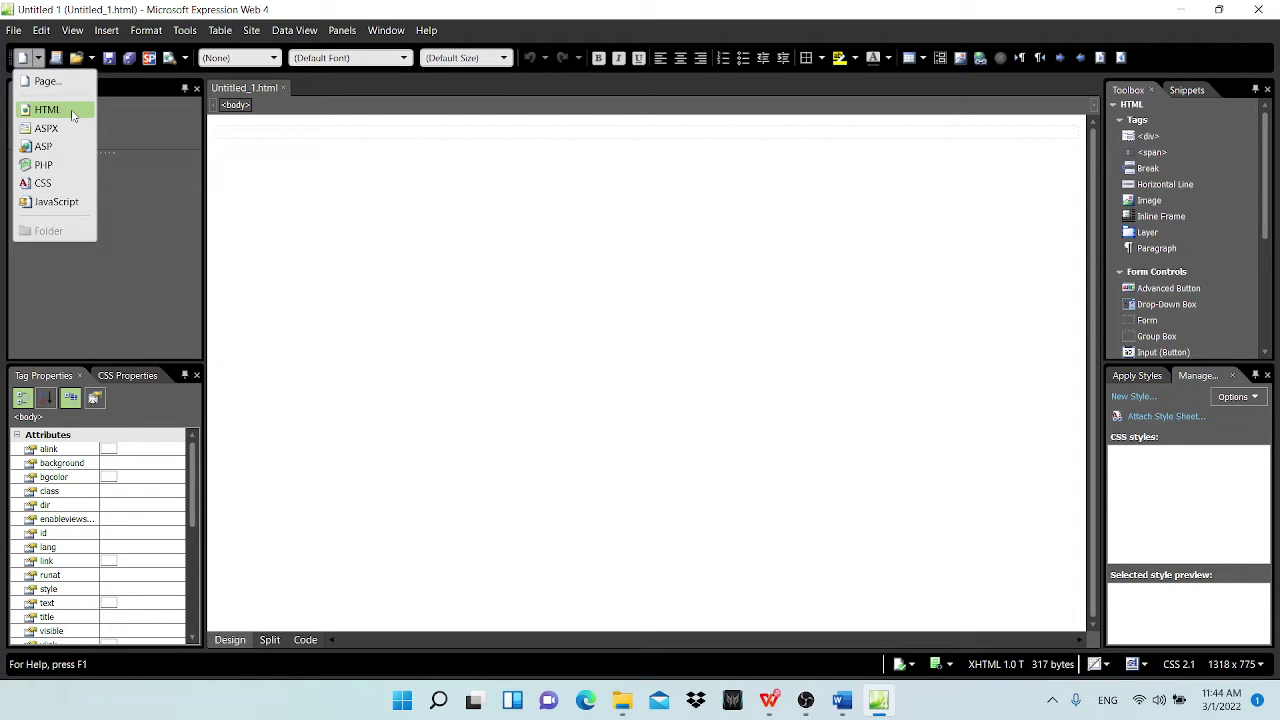
click(65, 188)
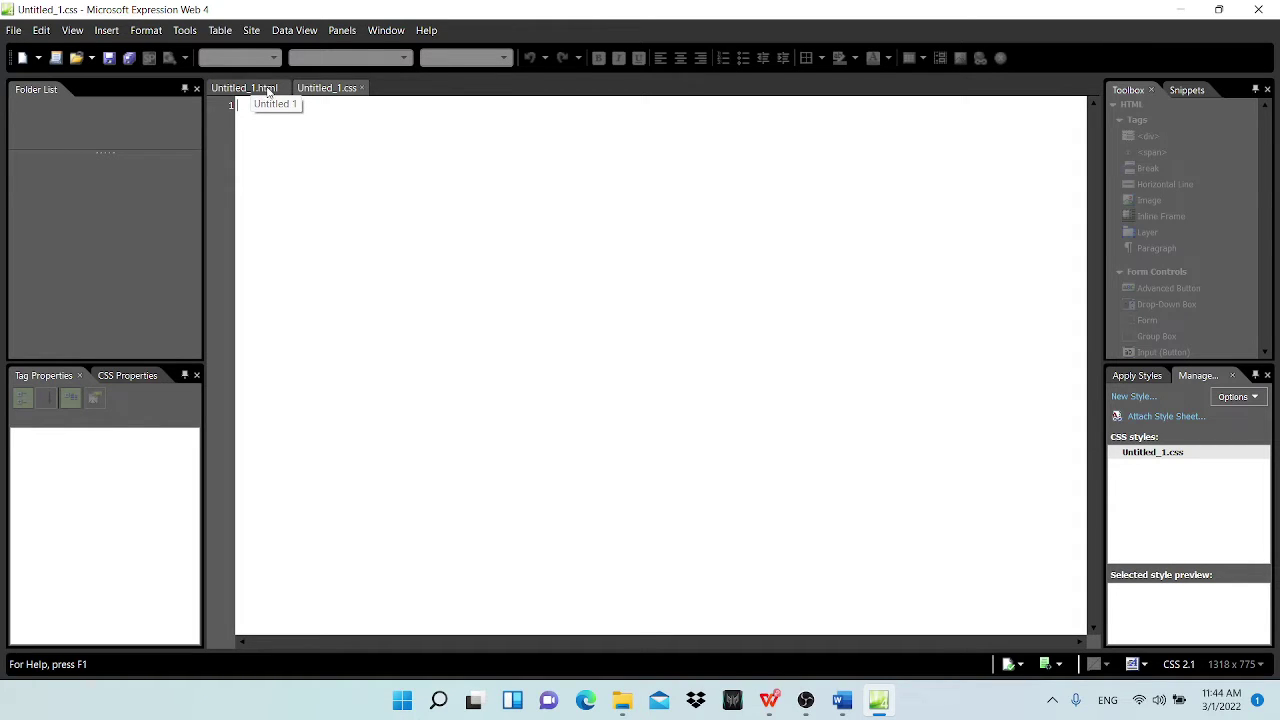
click(246, 88)
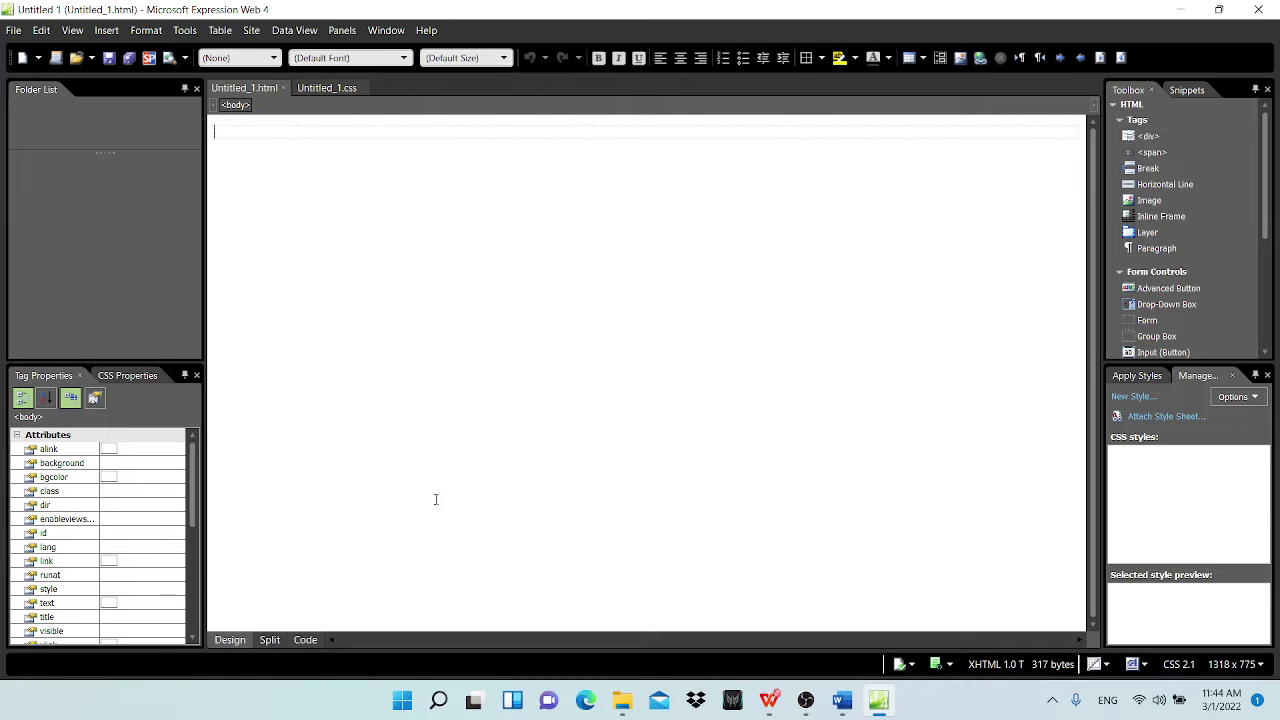
click(270, 640)
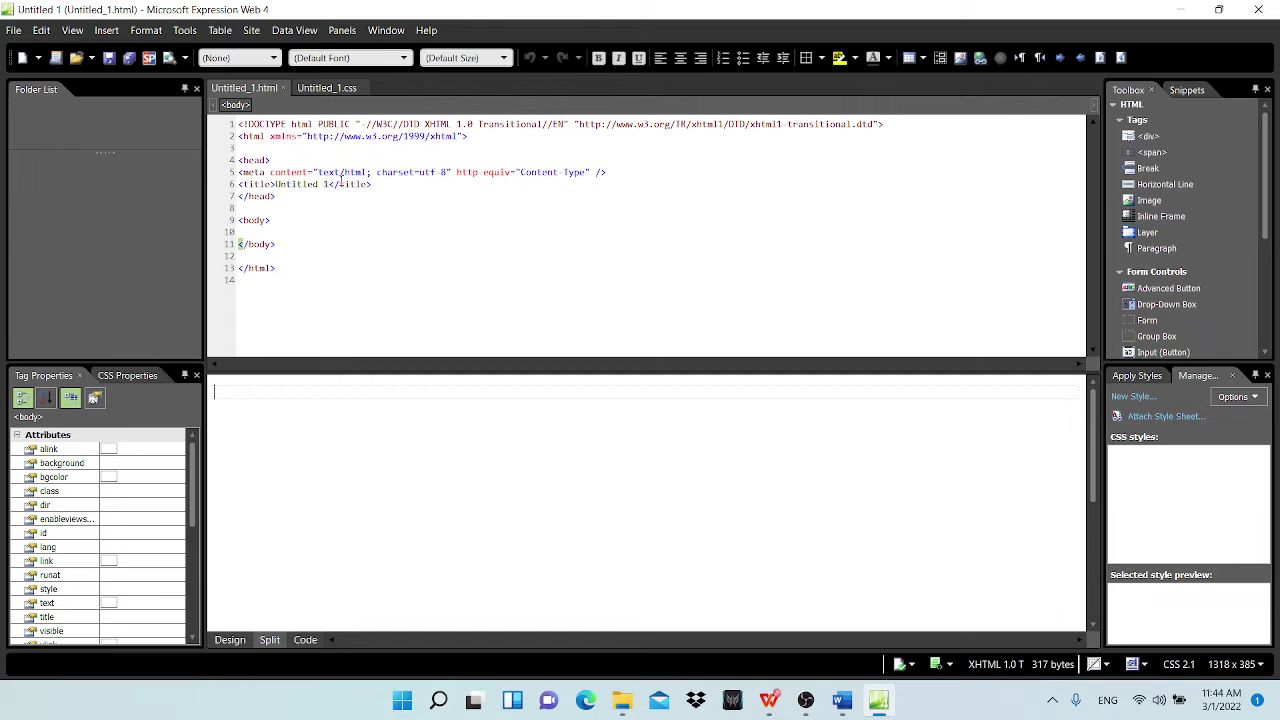
Step: Close the unused blank CSS file and put Untitled_1.html back in Design view
click(305, 641)
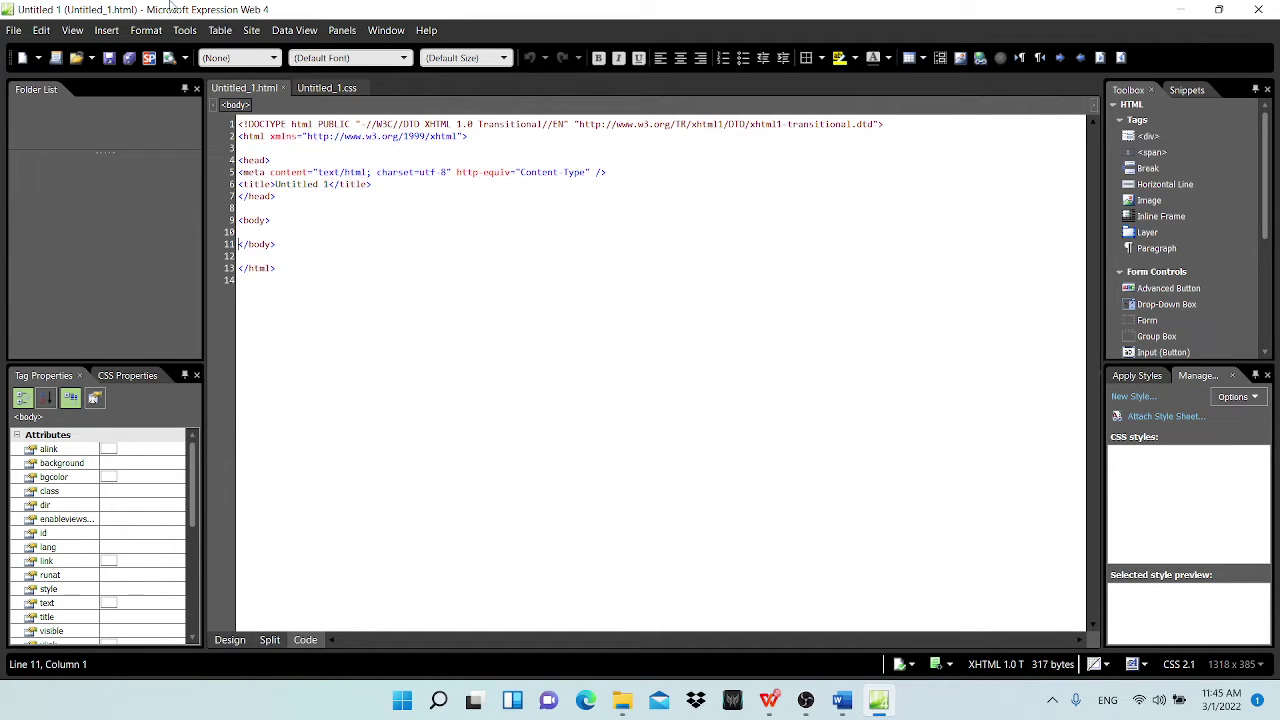
click(325, 88)
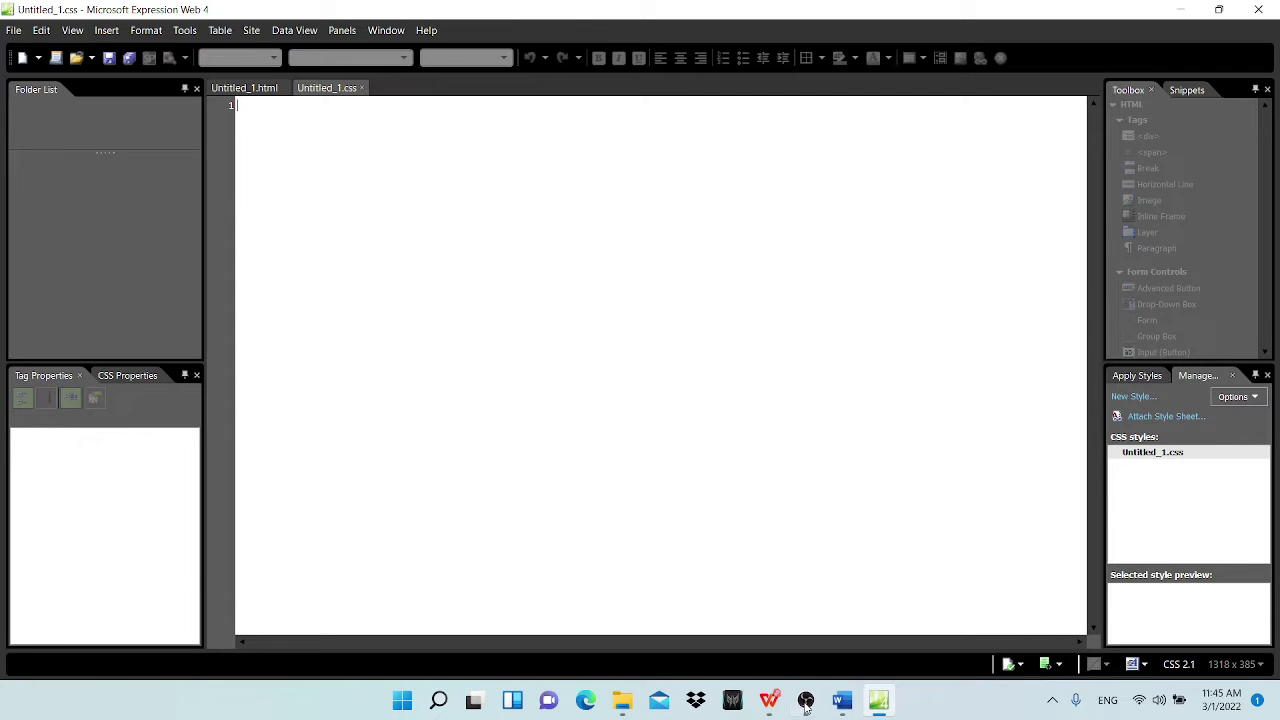
click(768, 700)
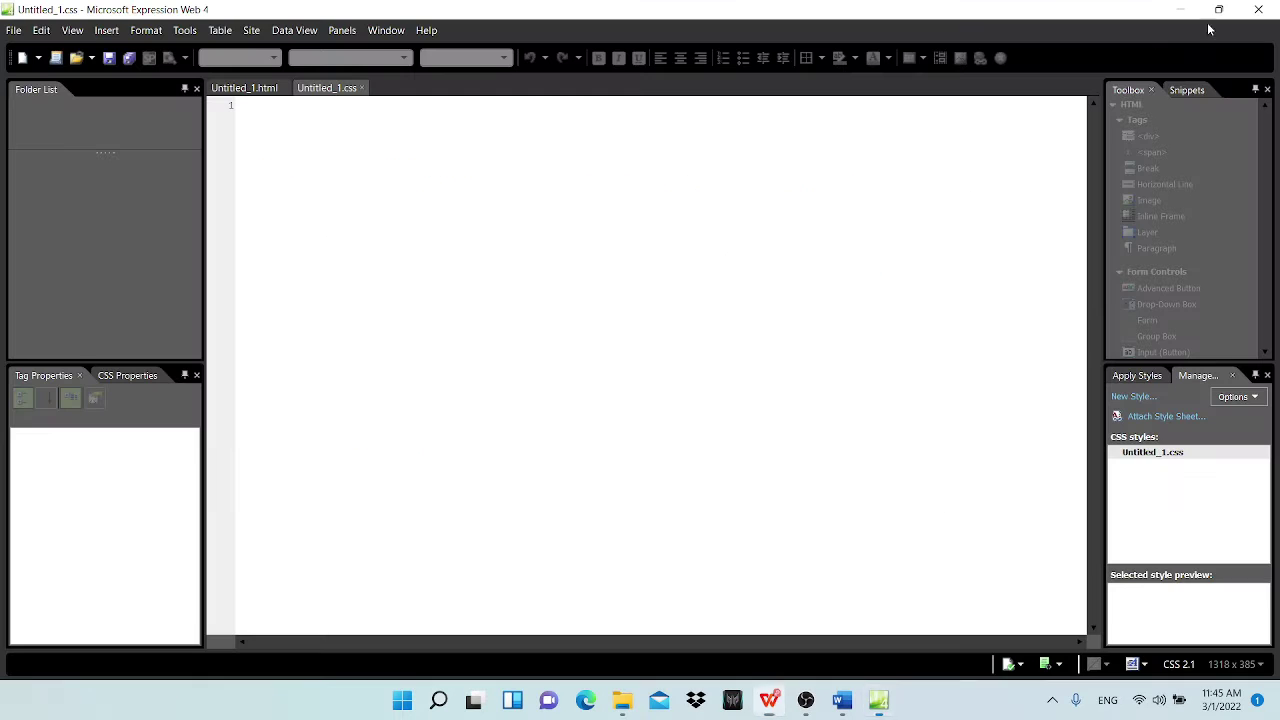
click(1221, 12)
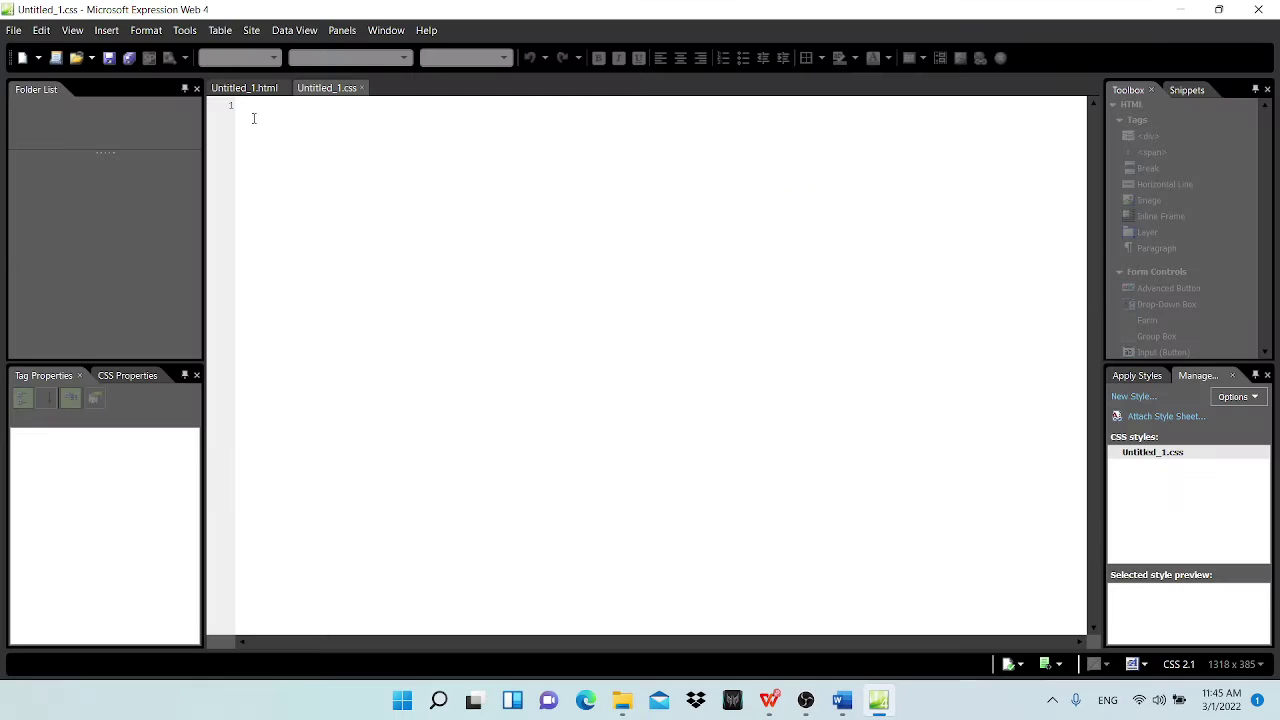
click(362, 88)
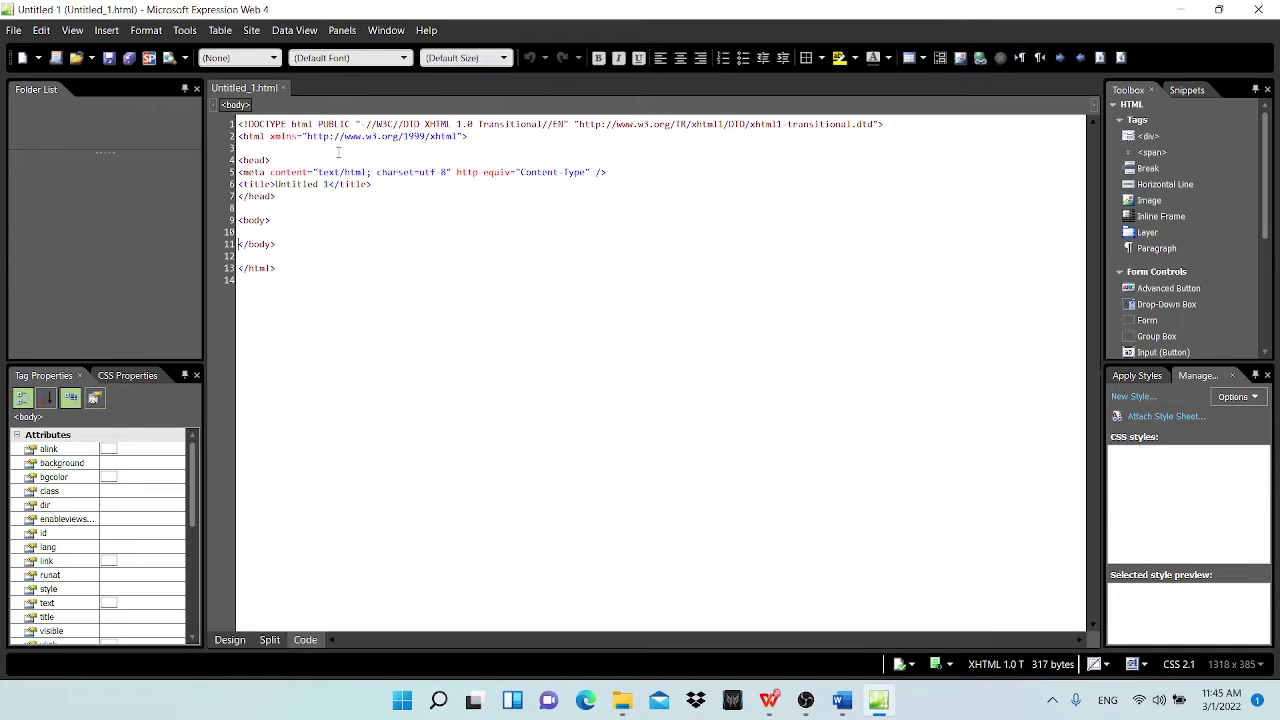
click(230, 640)
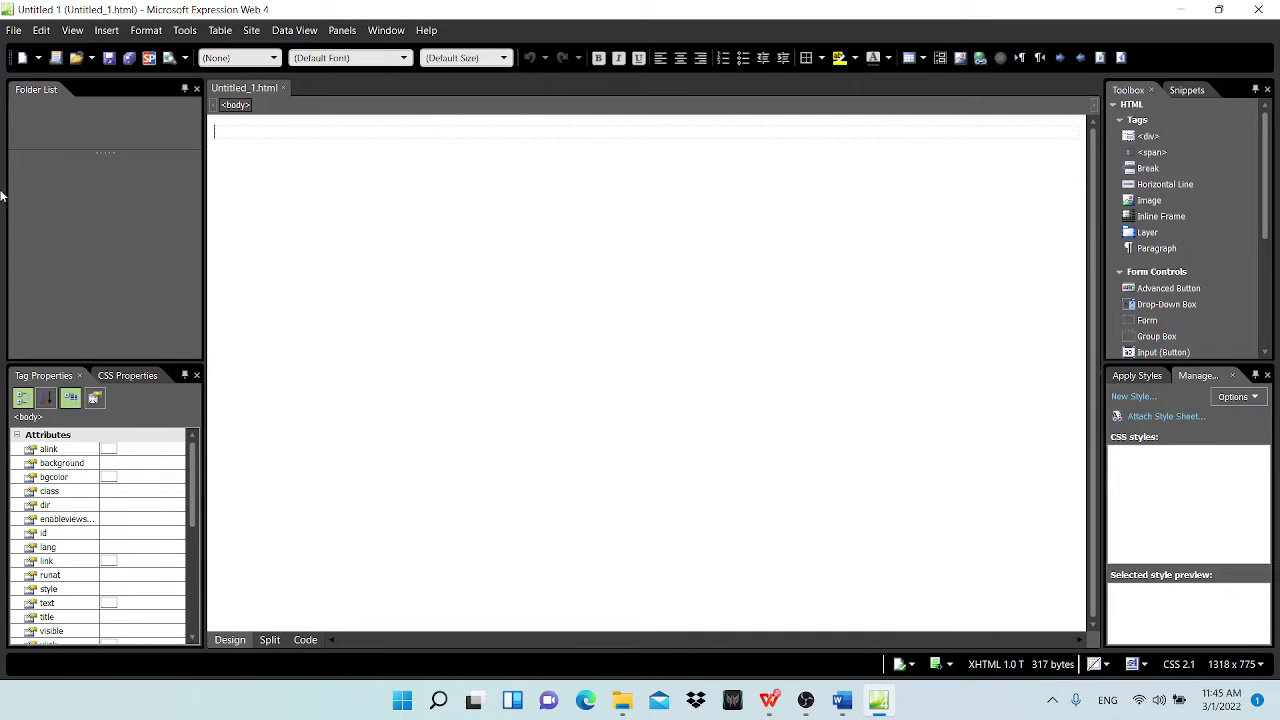
Step: Check the required file name BB.htm on the exam paper before saving the page
click(770, 702)
drag(488, 162, 562, 160)
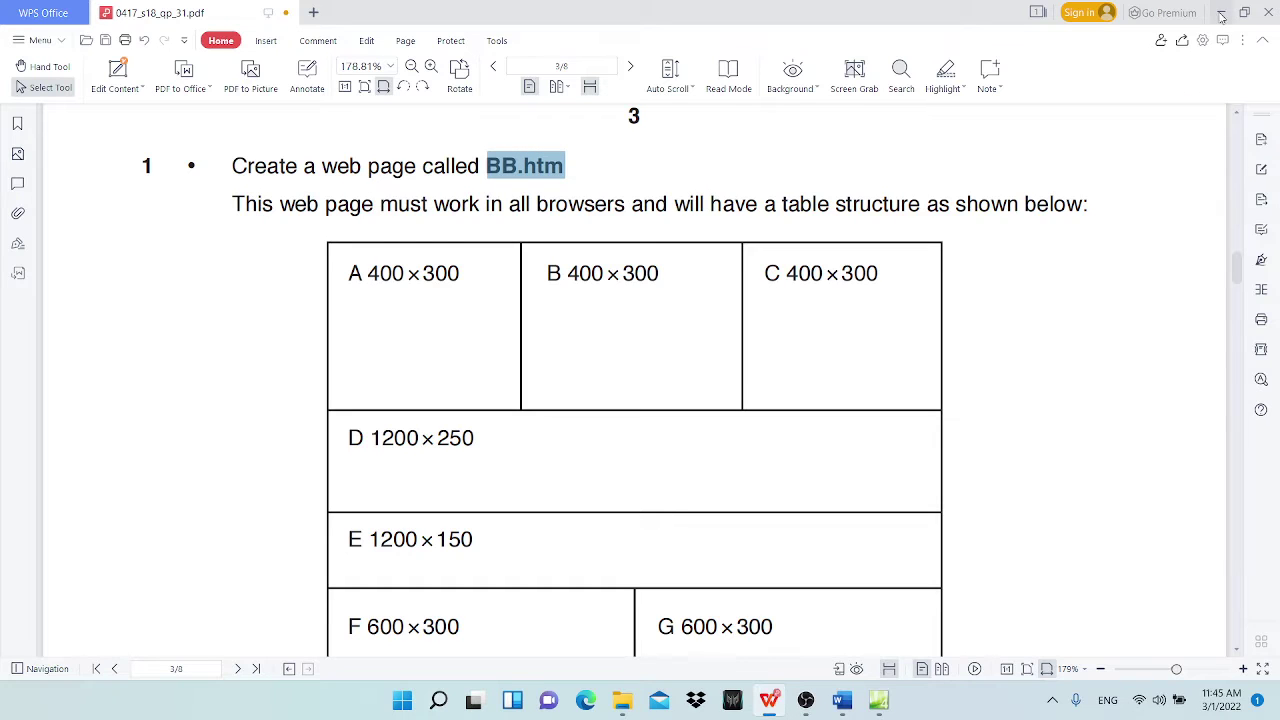
click(1221, 12)
click(14, 30)
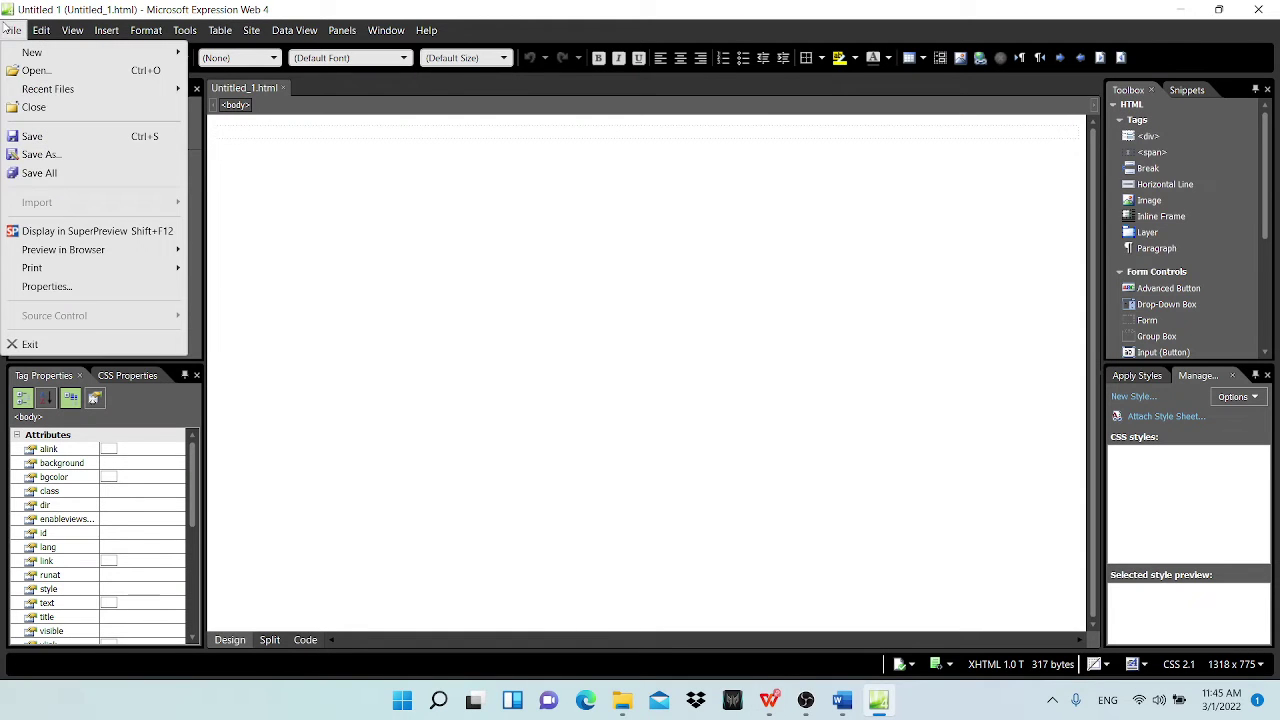
Step: Save As into Desktop > work folder > BB_html, type HTML Files, named BB.htm
click(71, 152)
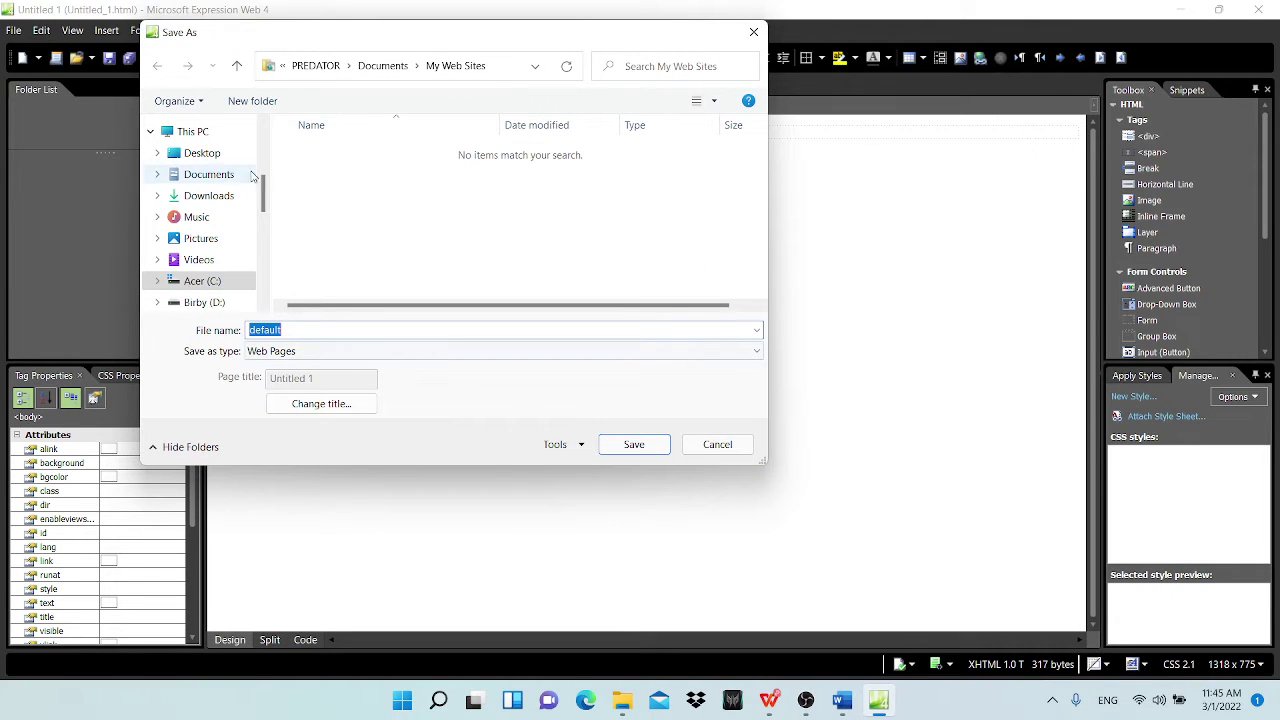
click(166, 152)
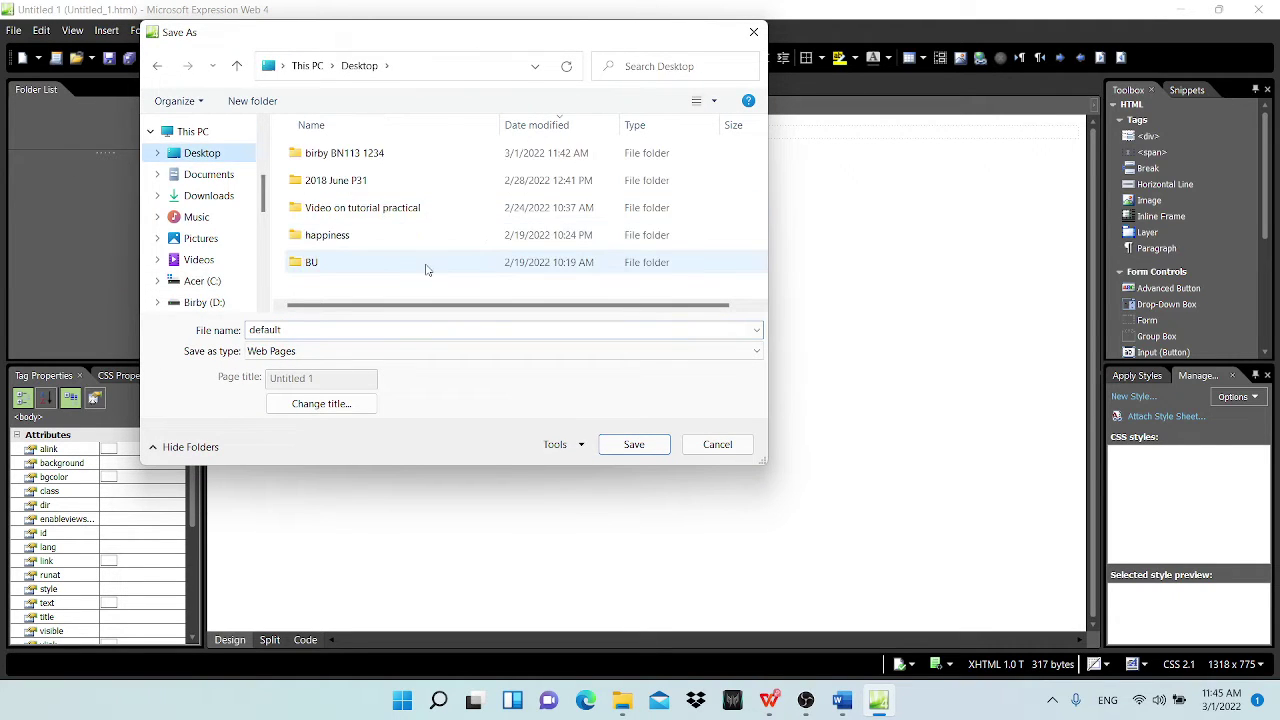
click(364, 180)
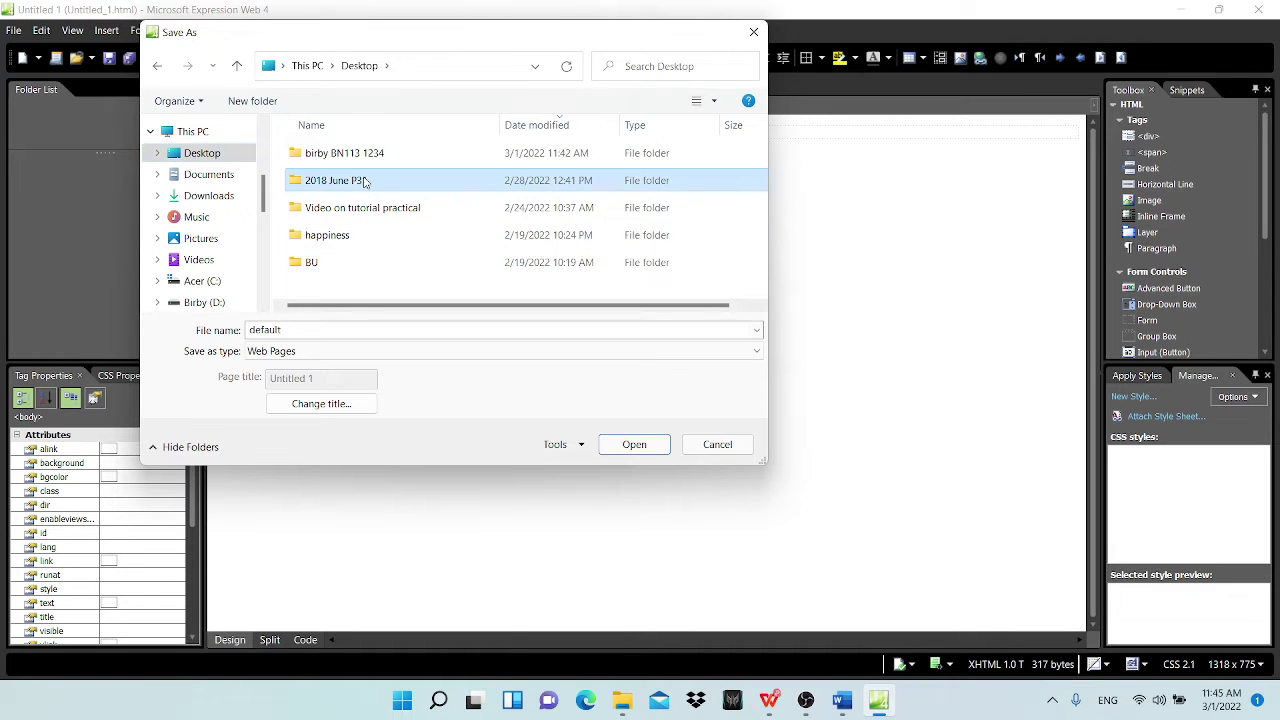
click(383, 155)
double_click(383, 155)
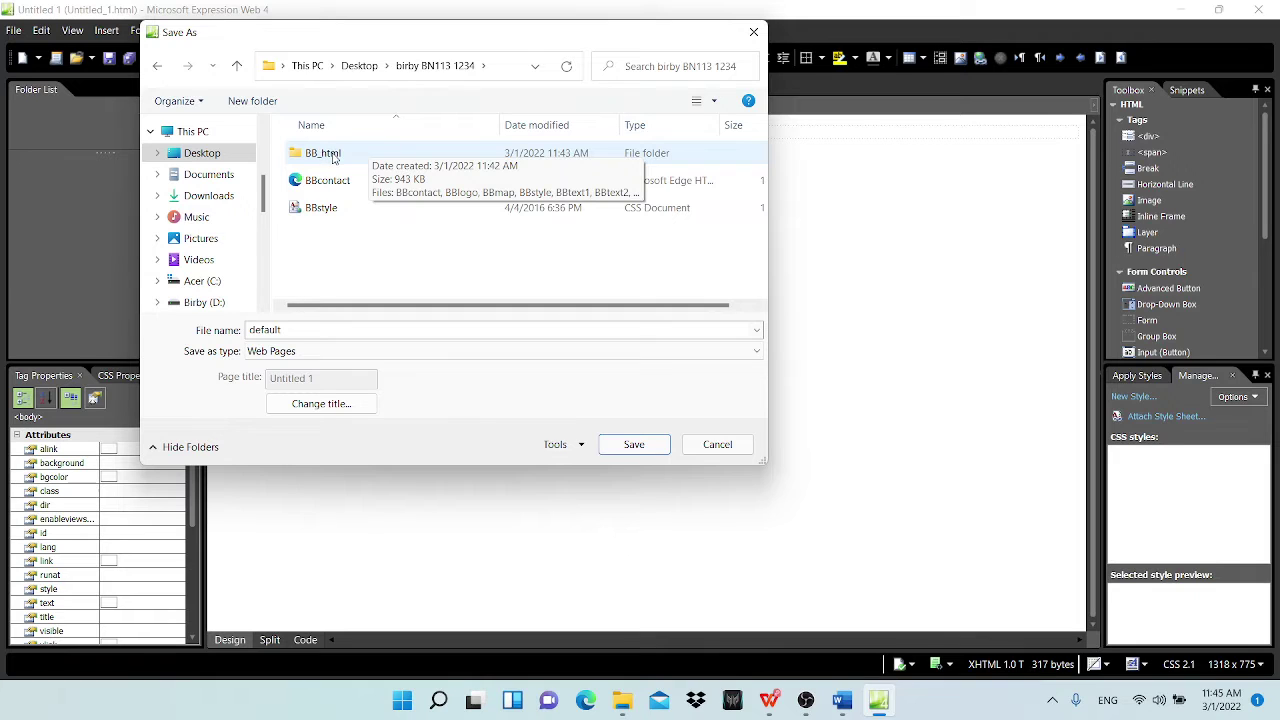
double_click(334, 157)
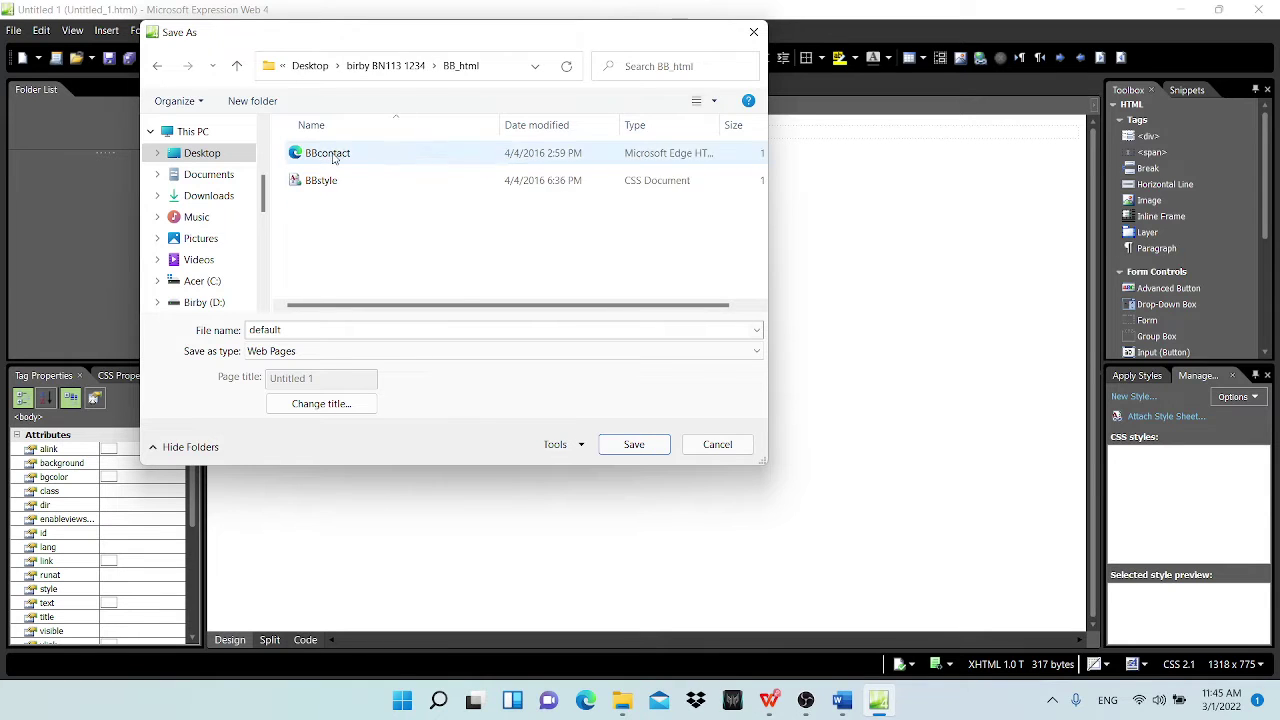
click(439, 355)
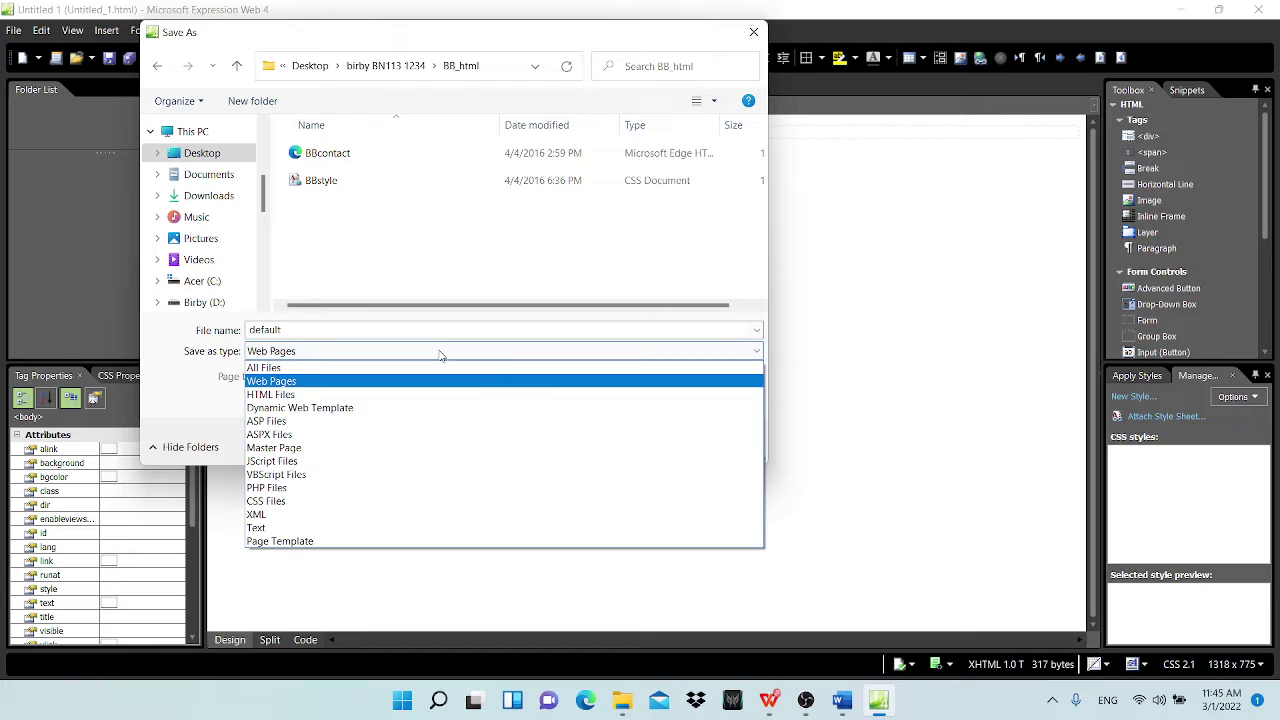
click(365, 395)
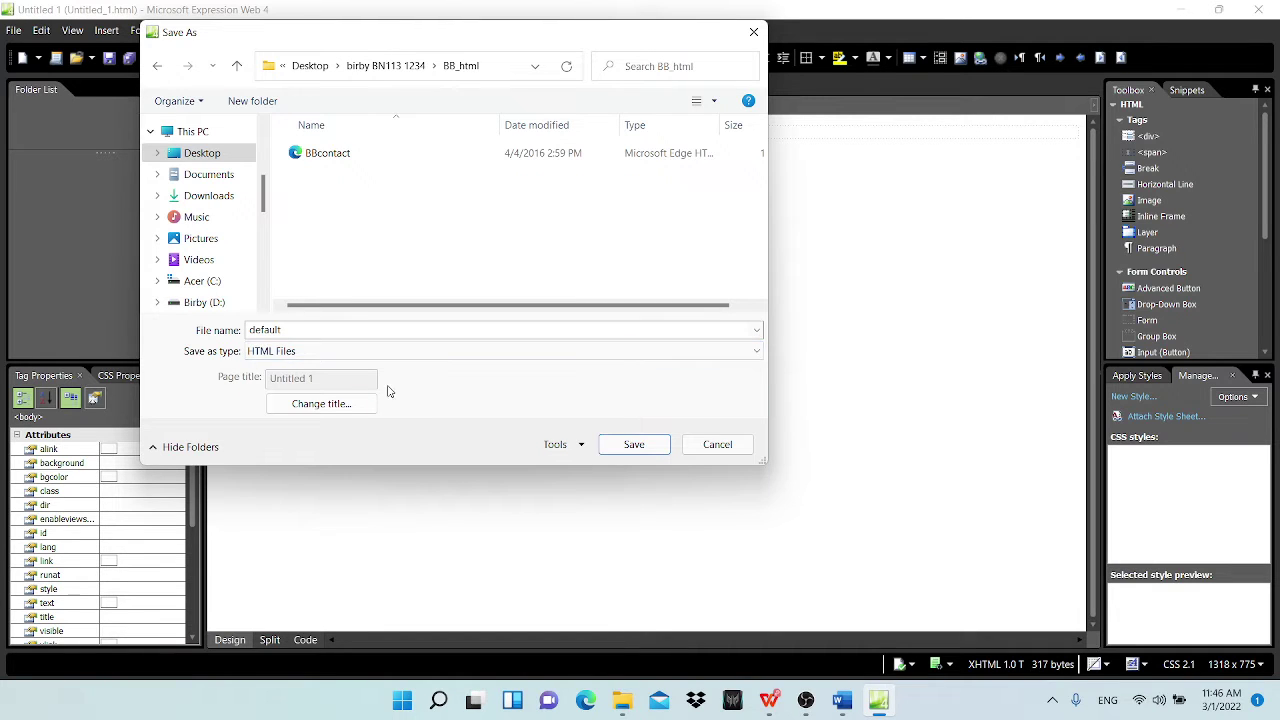
double_click(331, 330)
text(BB.htm)
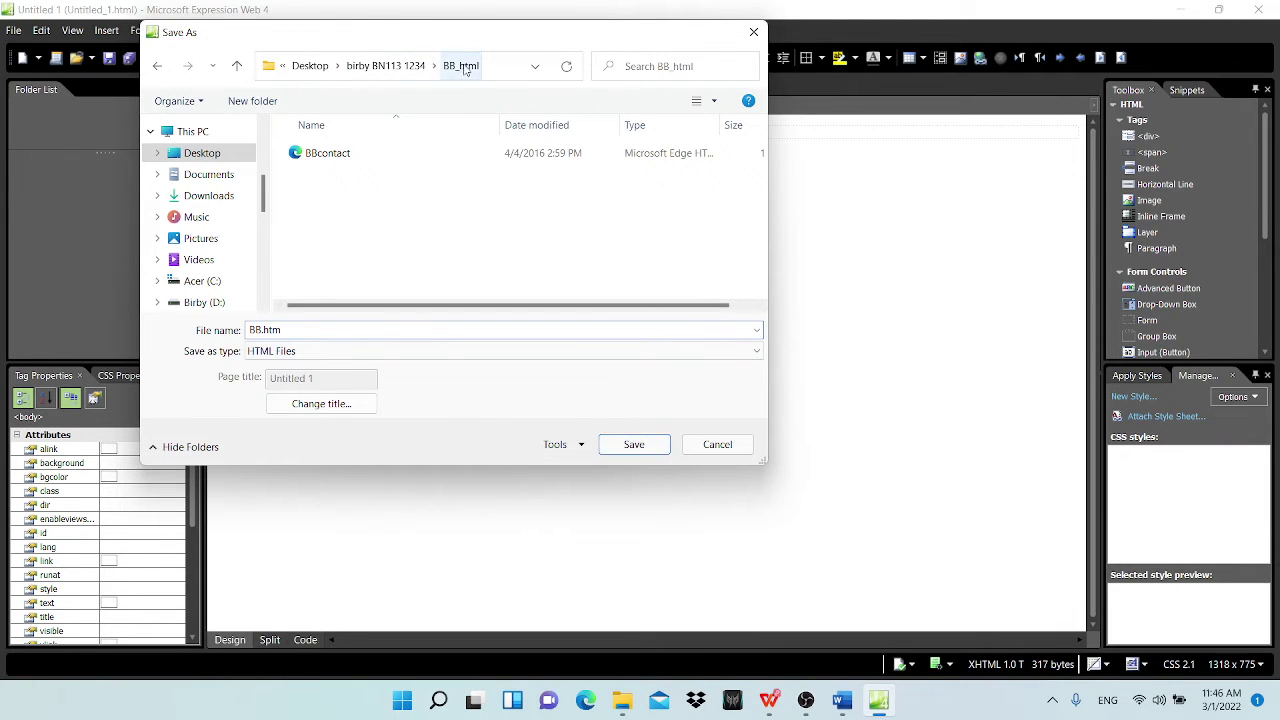
click(645, 448)
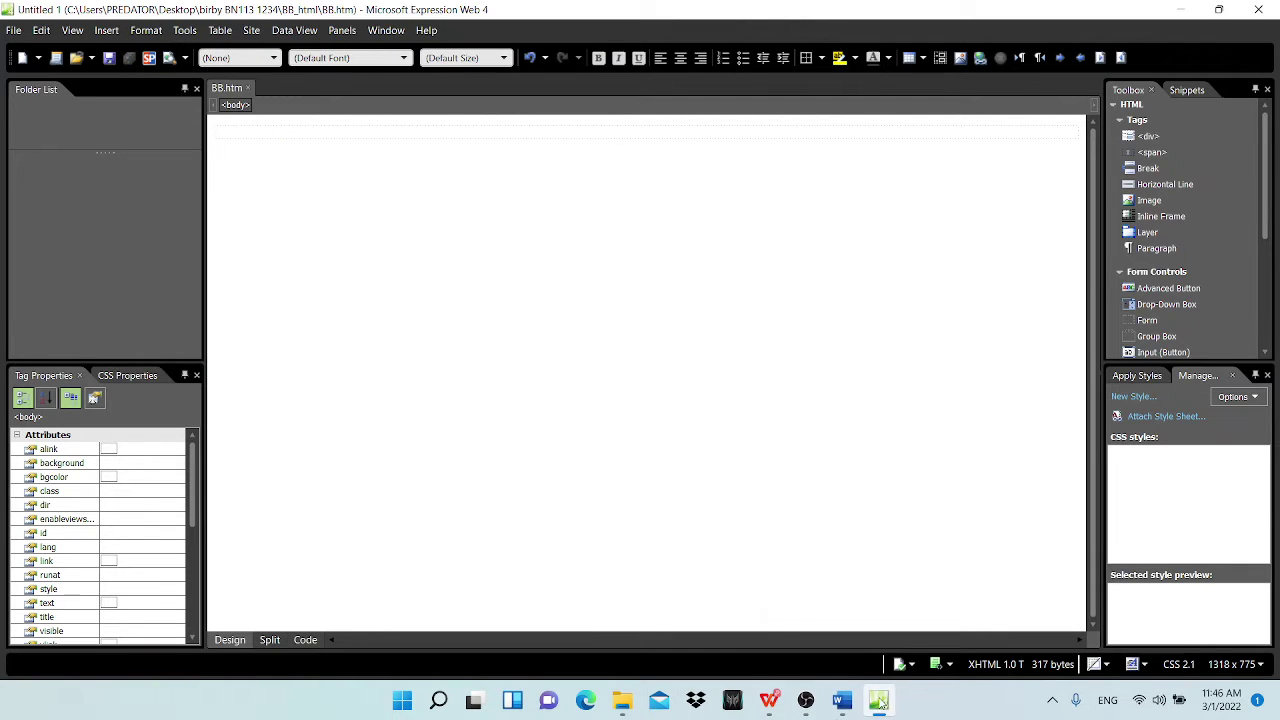
Step: Highlight 'Create a web page called BB.htm' in magenta and scroll to the cell sizes
click(769, 700)
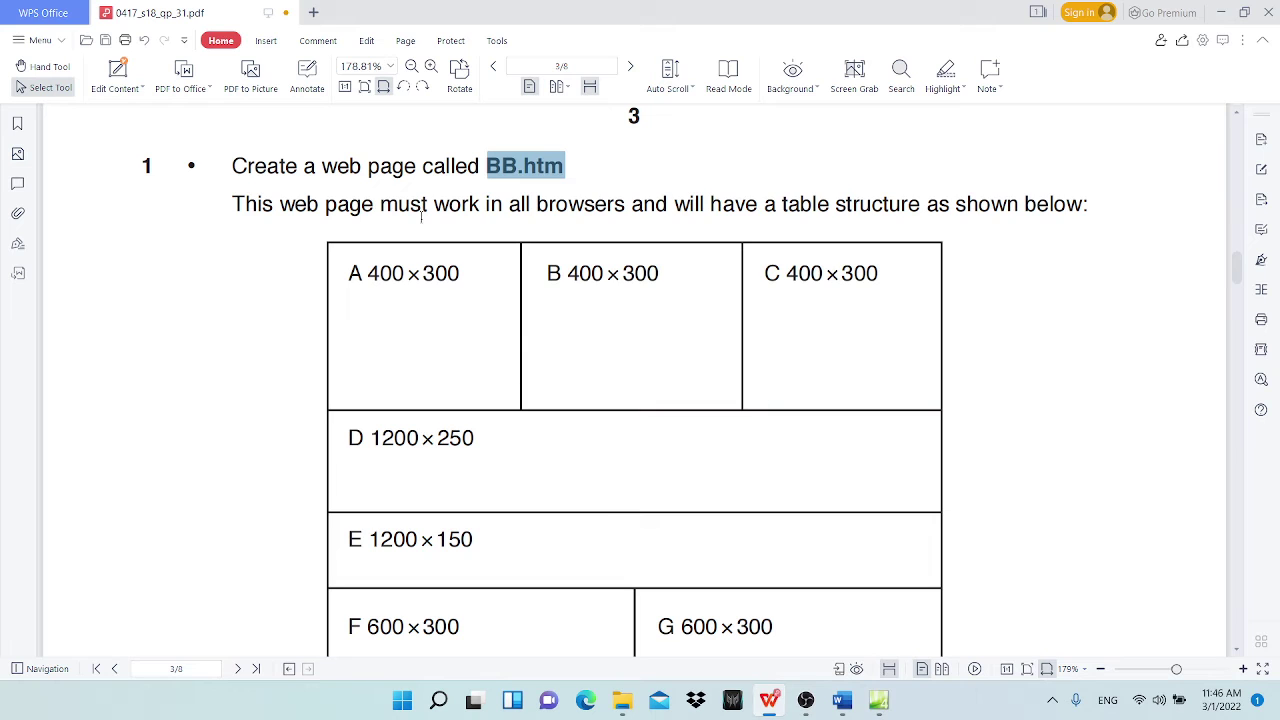
drag(231, 162, 566, 165)
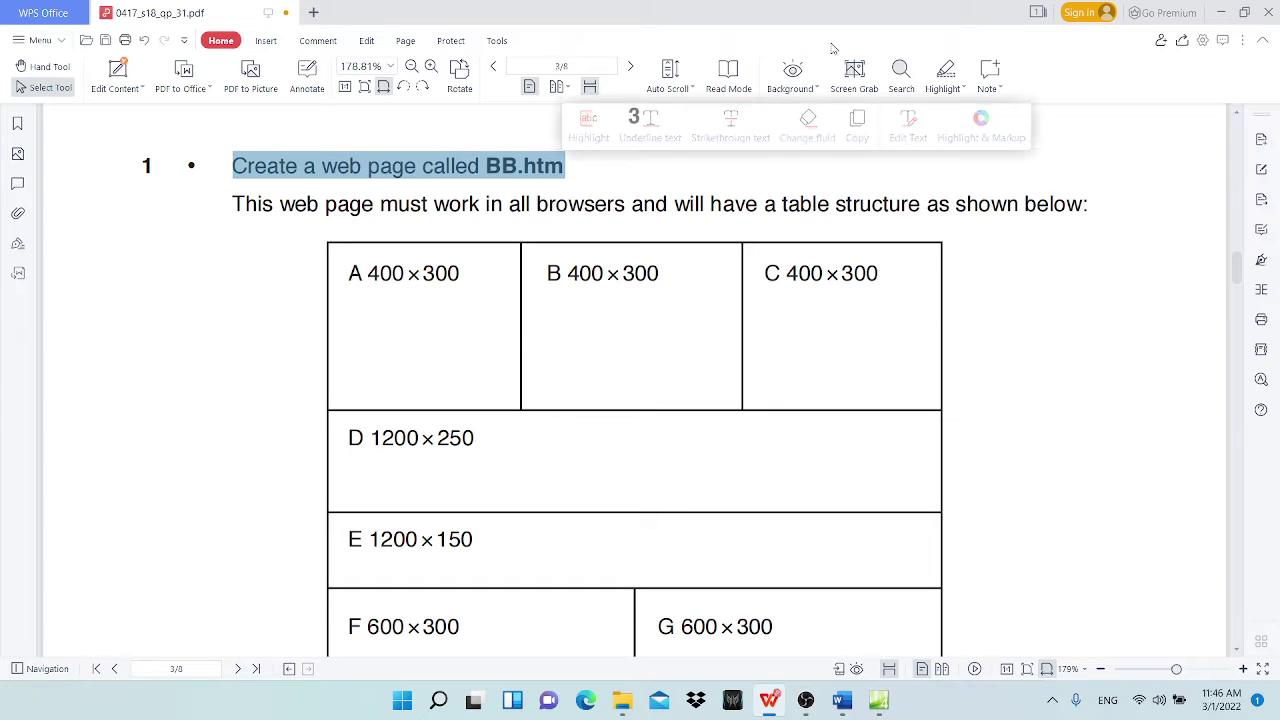
click(980, 118)
scroll(690, 362, down, 3)
scroll(697, 366, up, 1)
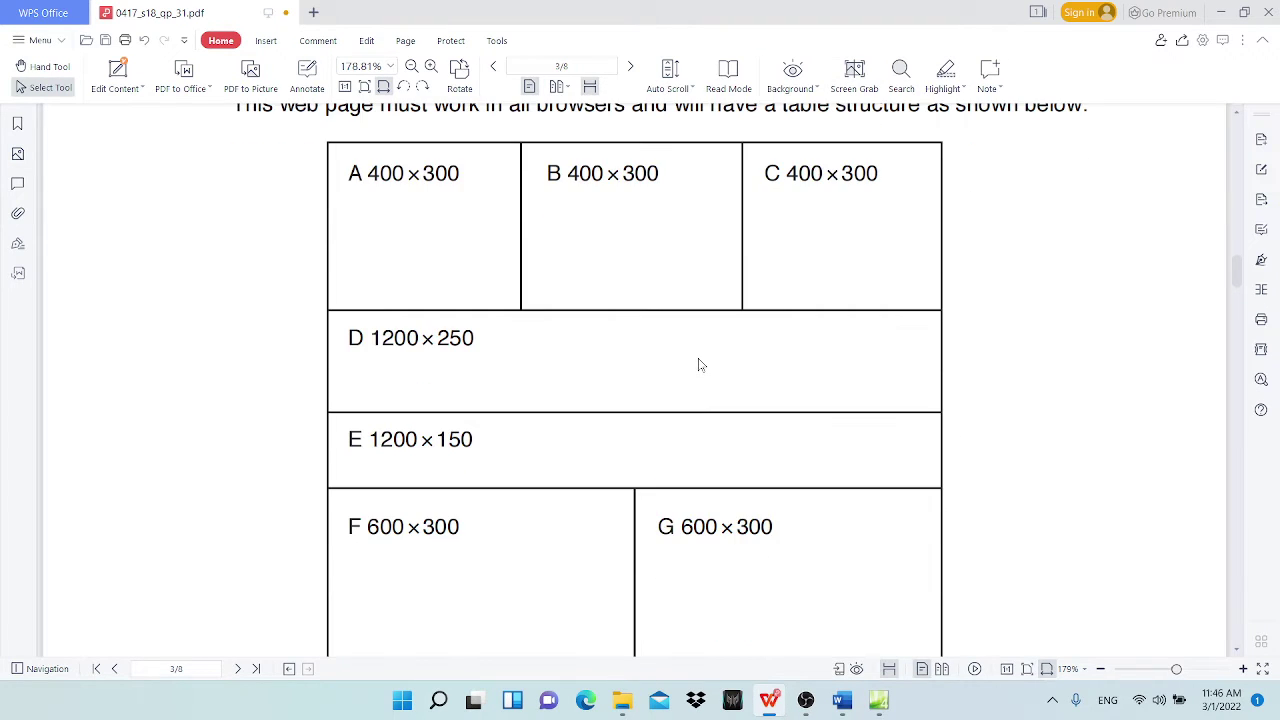
ctrl+scroll(697, 366, down, 2)
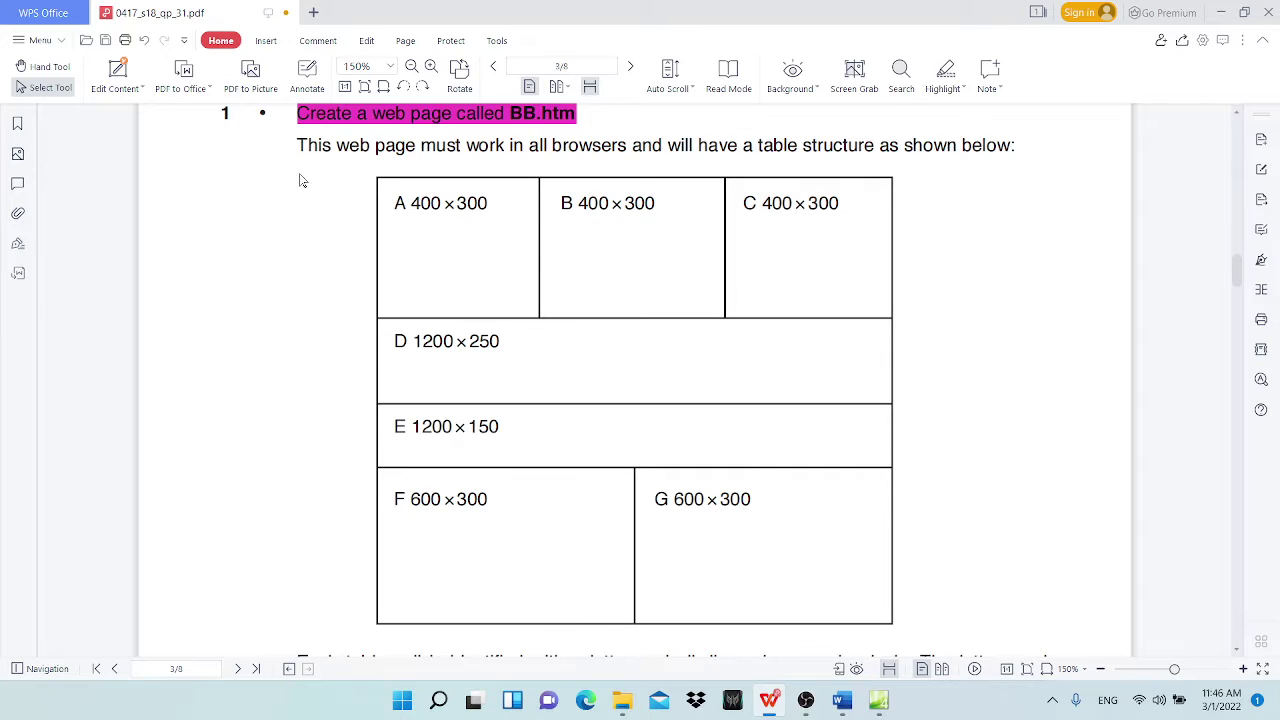
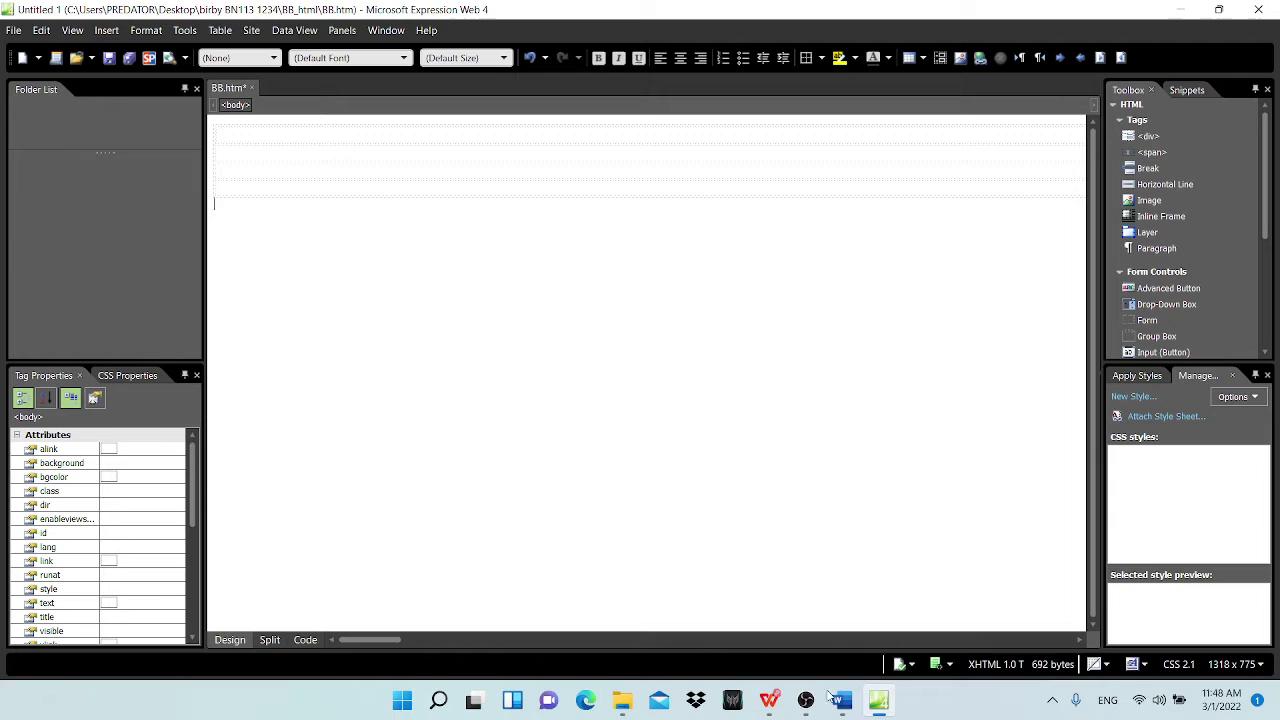
Step: Click into the table, then glance at the Word evidence document and return to BB.htm
mouse_move(797, 710)
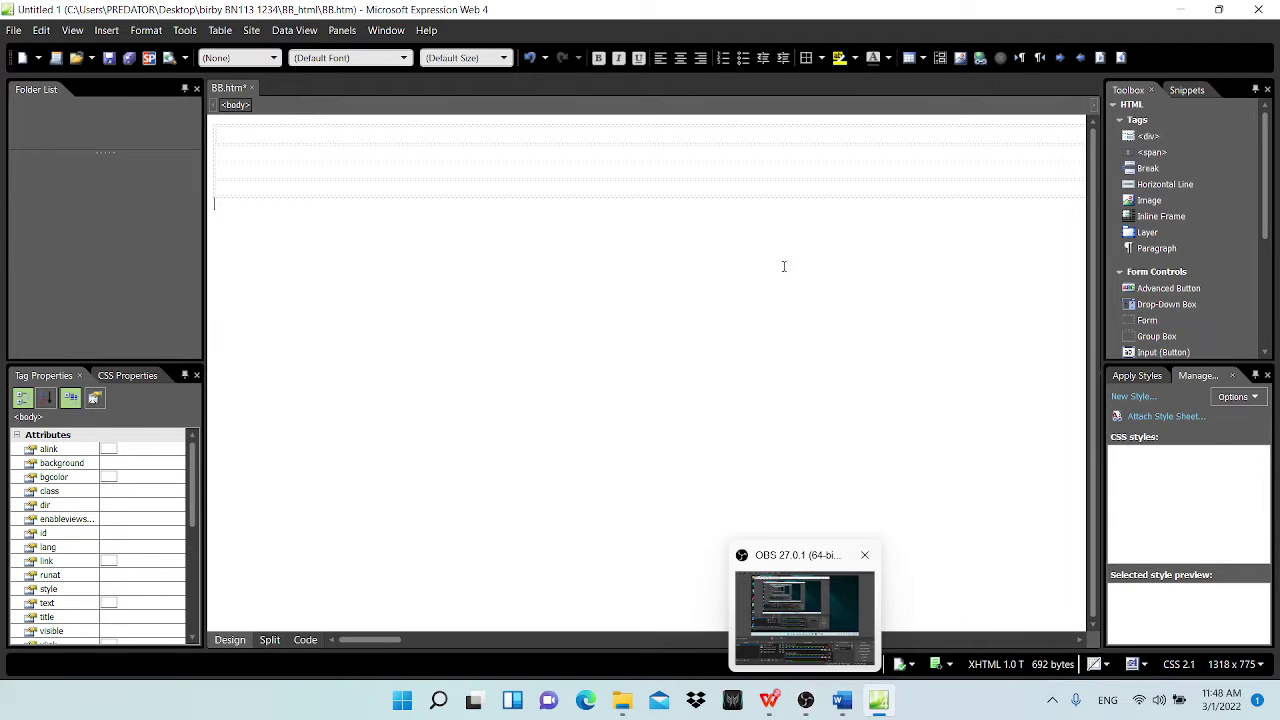
click(280, 129)
click(1084, 132)
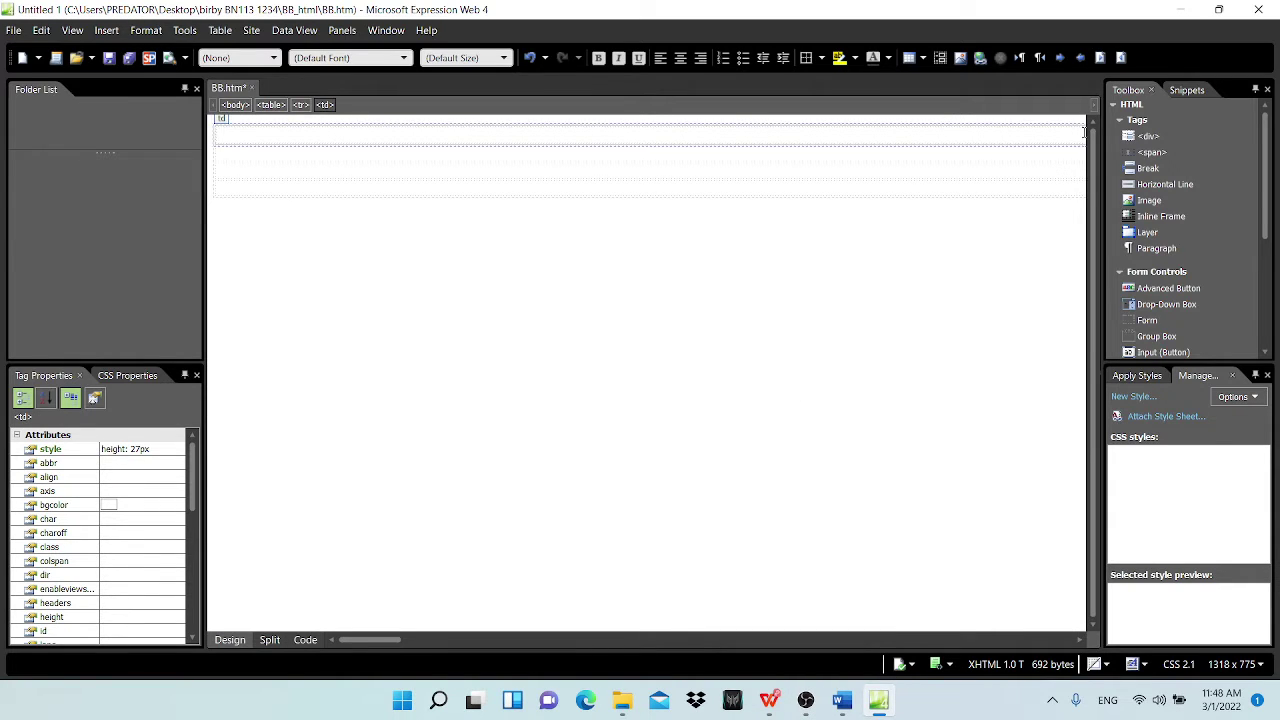
click(709, 494)
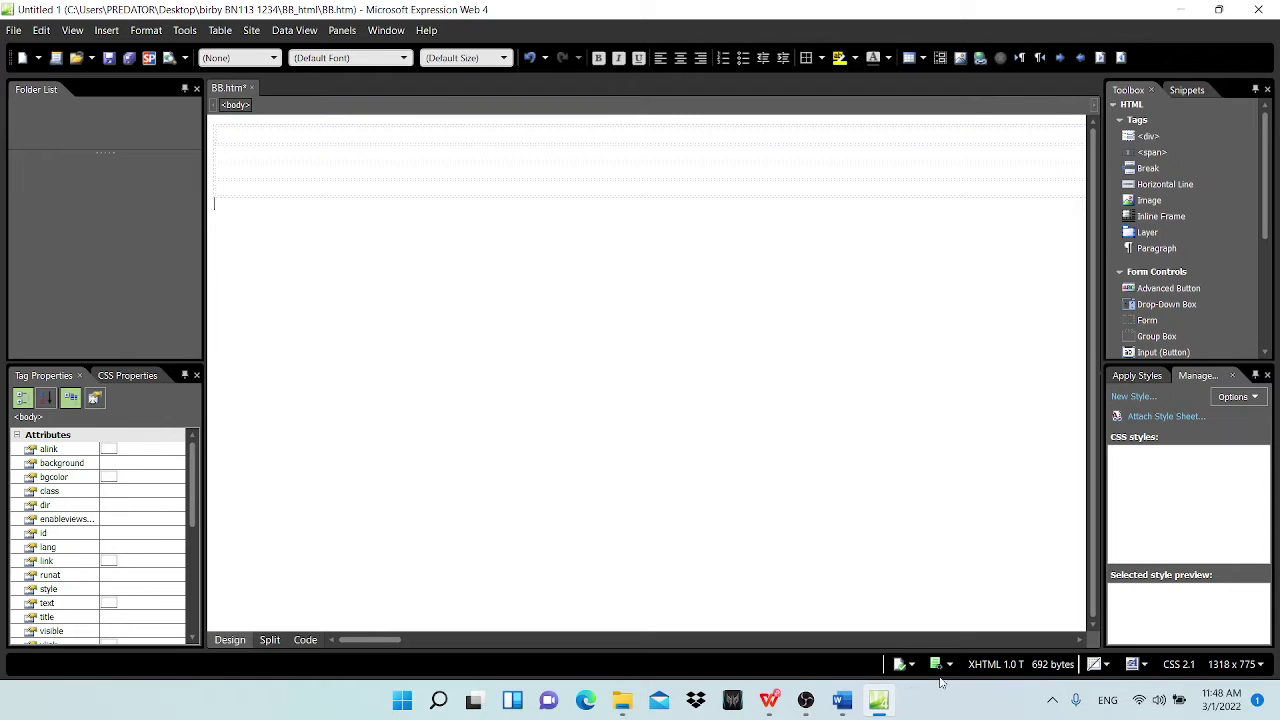
click(878, 705)
click(878, 705)
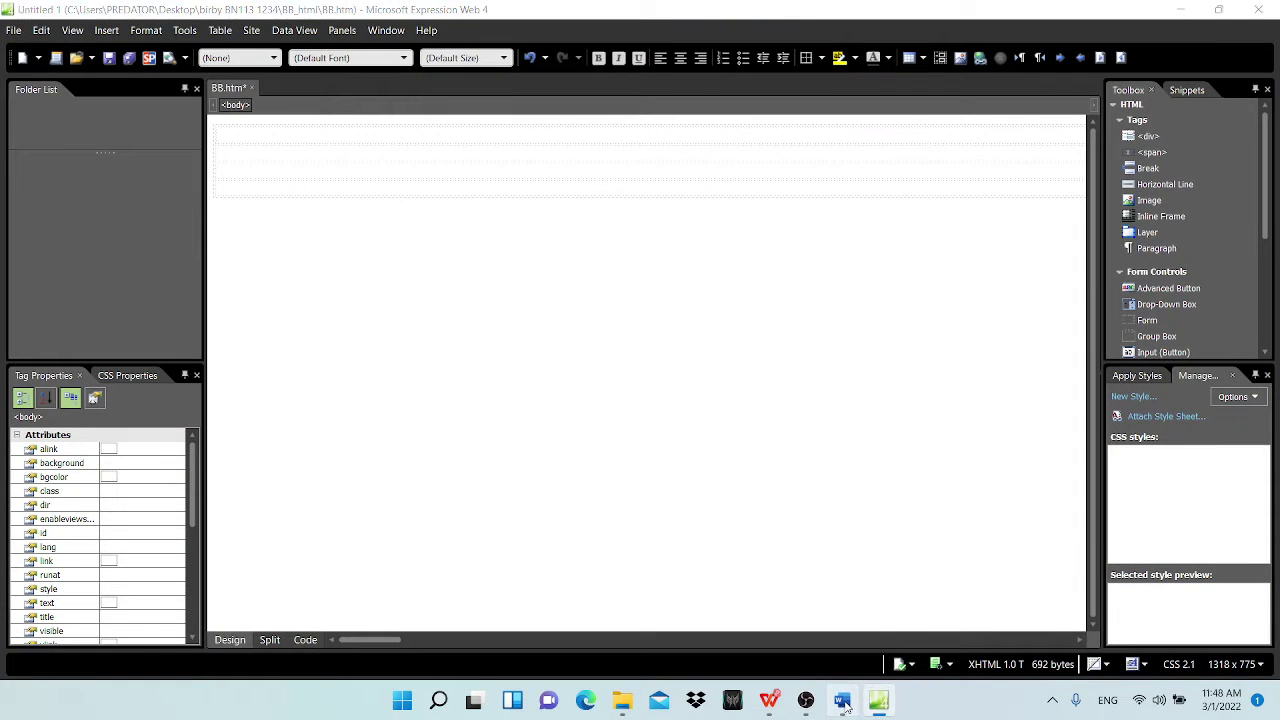
click(842, 700)
click(878, 705)
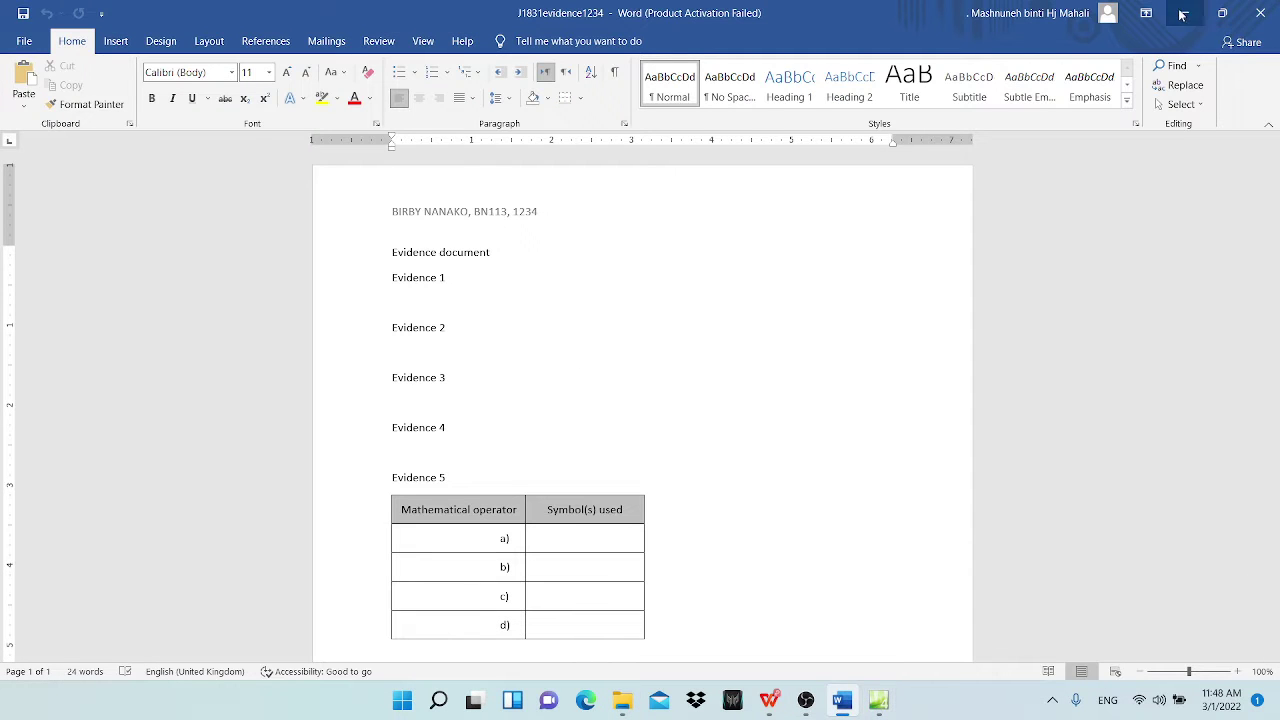
Step: Select the whole empty table in BB.htm
mouse_move(880, 710)
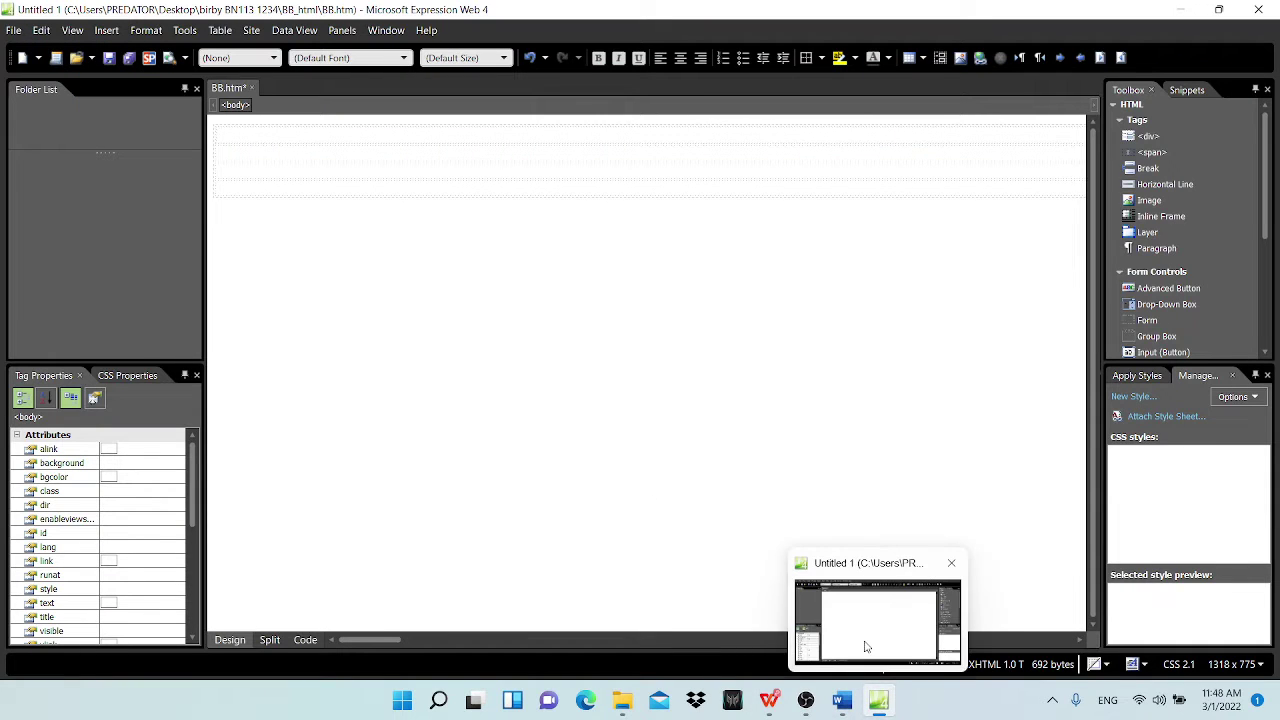
click(222, 122)
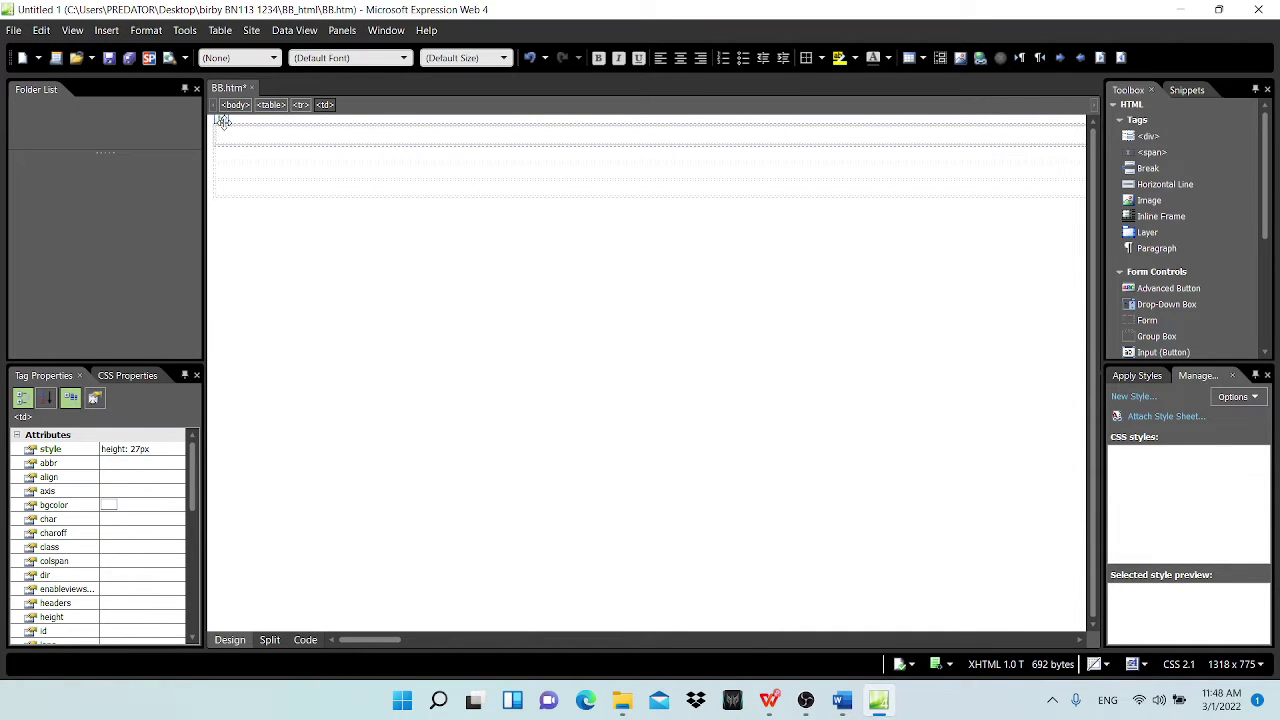
click(224, 130)
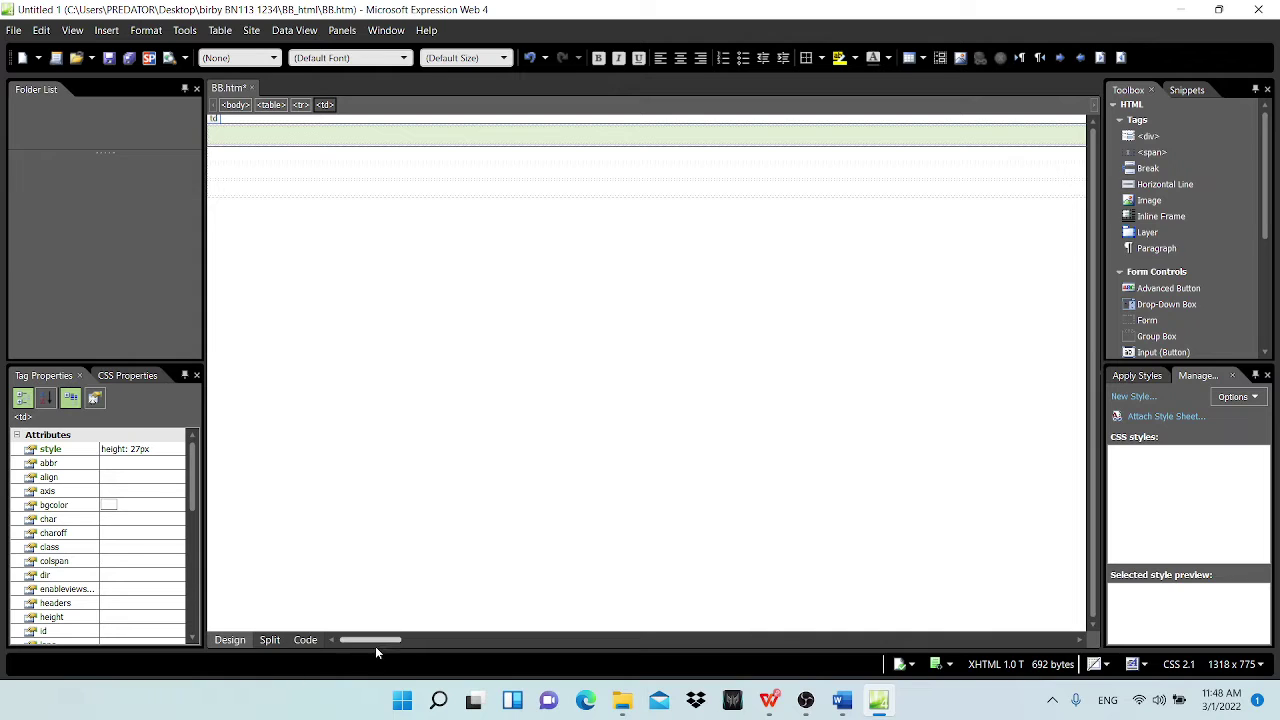
drag(375, 641, 325, 637)
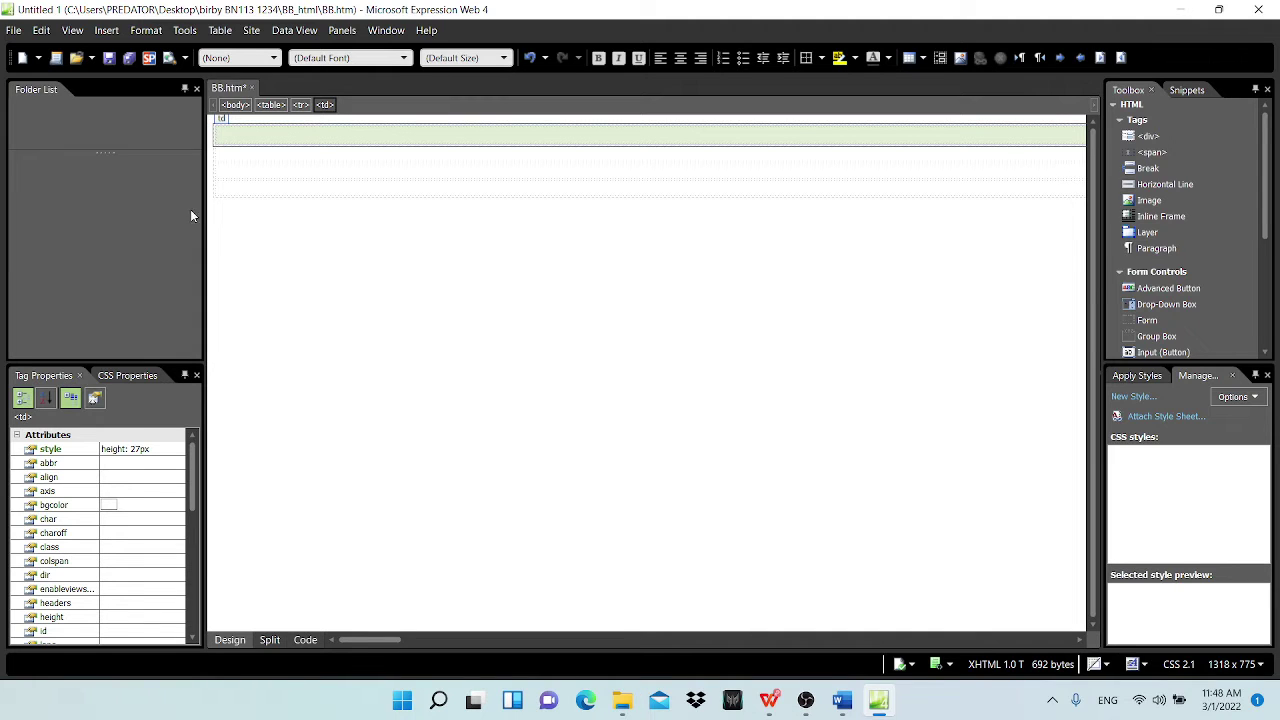
click(241, 130)
drag(231, 137, 490, 201)
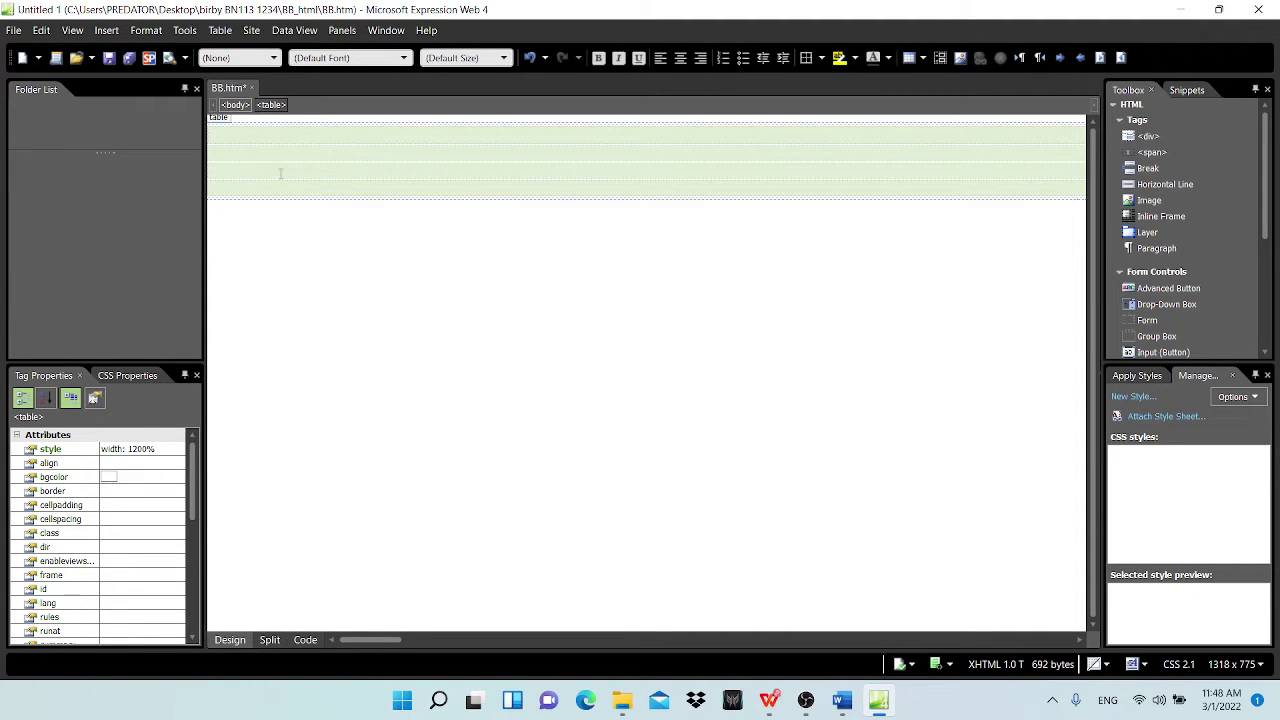
drag(372, 640, 664, 642)
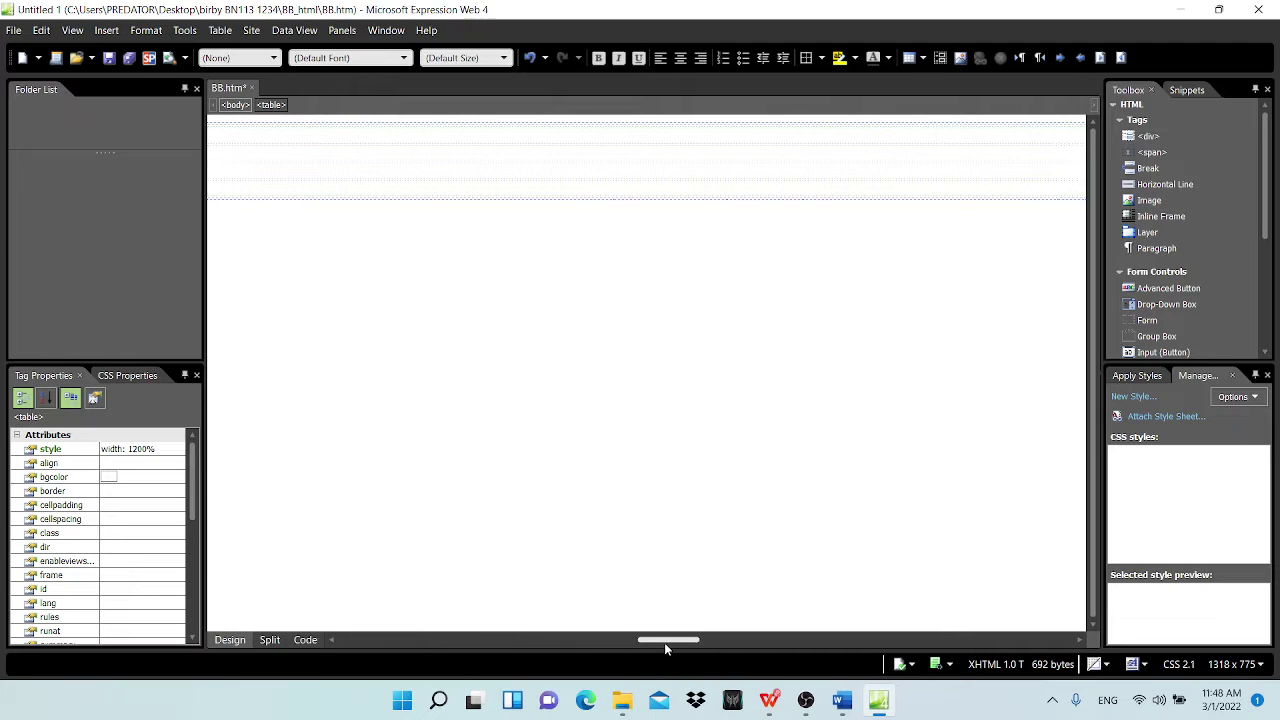
drag(512, 130, 66, 142)
right_click(539, 202)
click(517, 191)
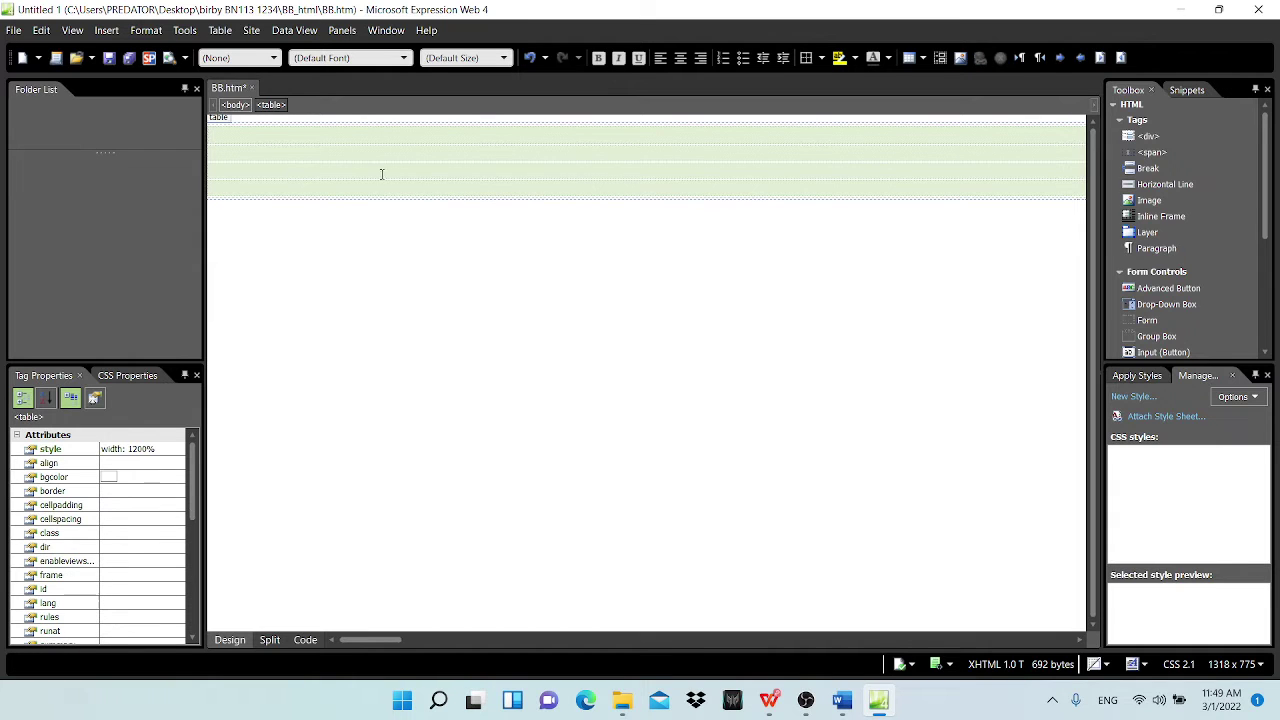
Step: Change the table width in Table Properties from 1200 to 100 percent
right_click(381, 174)
click(450, 418)
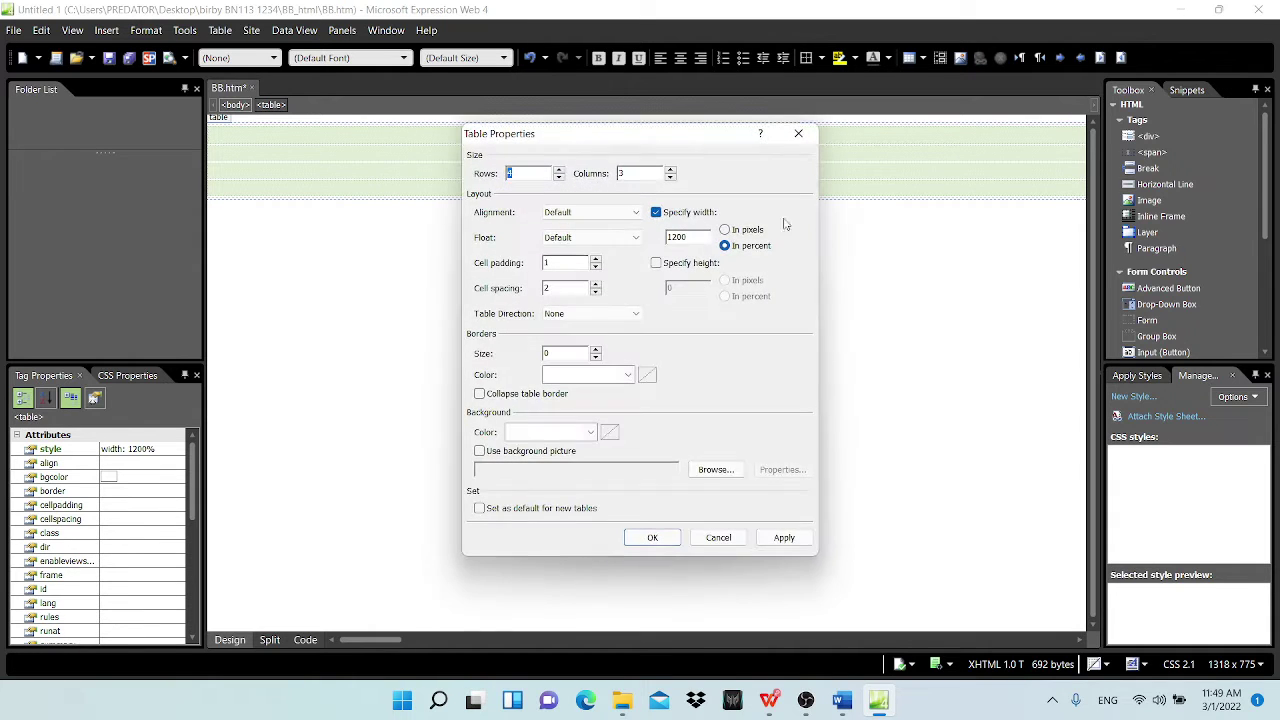
double_click(680, 237)
text(100)
click(652, 537)
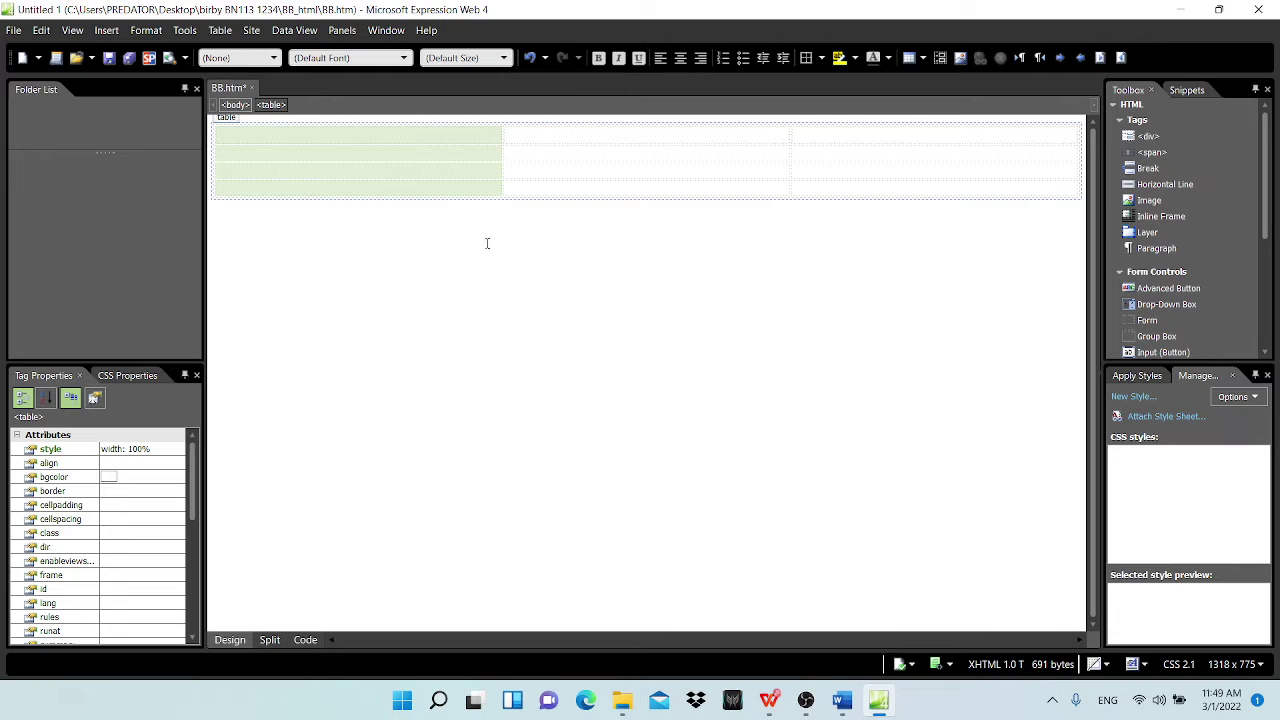
Step: Mark cell D in the PDF layout diagram, then select the second row's cells
click(826, 315)
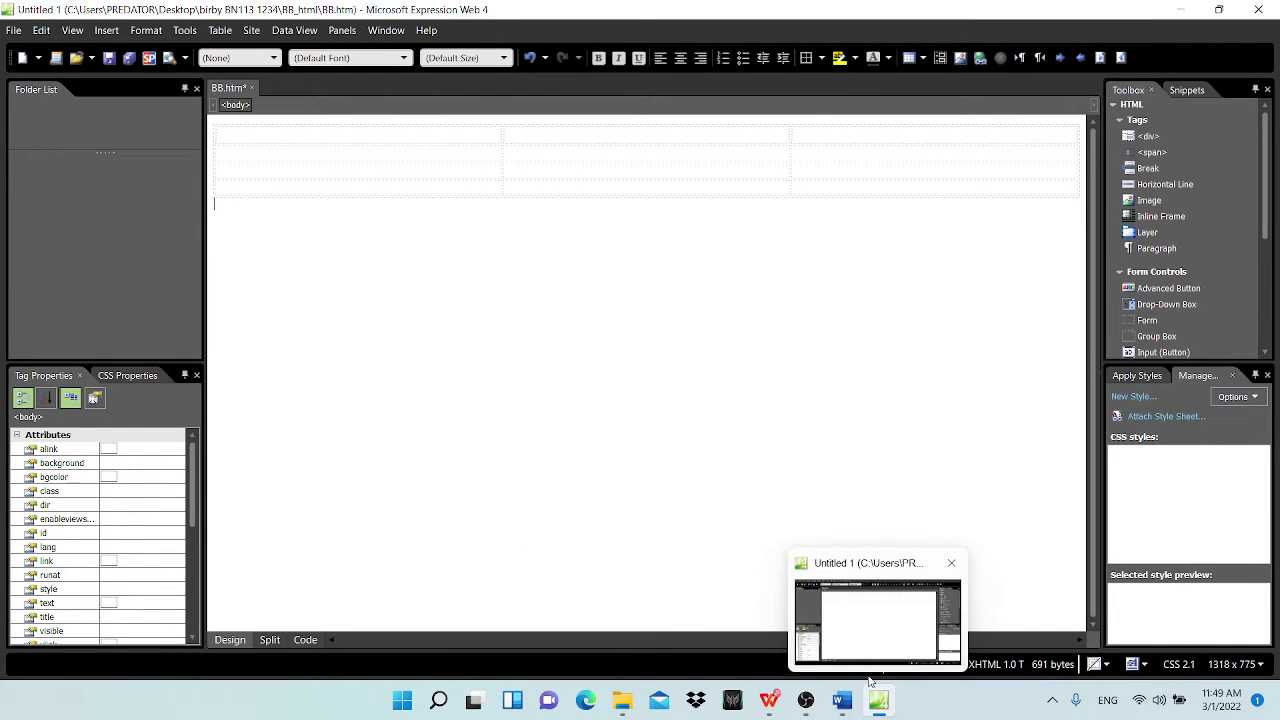
mouse_move(848, 703)
click(820, 631)
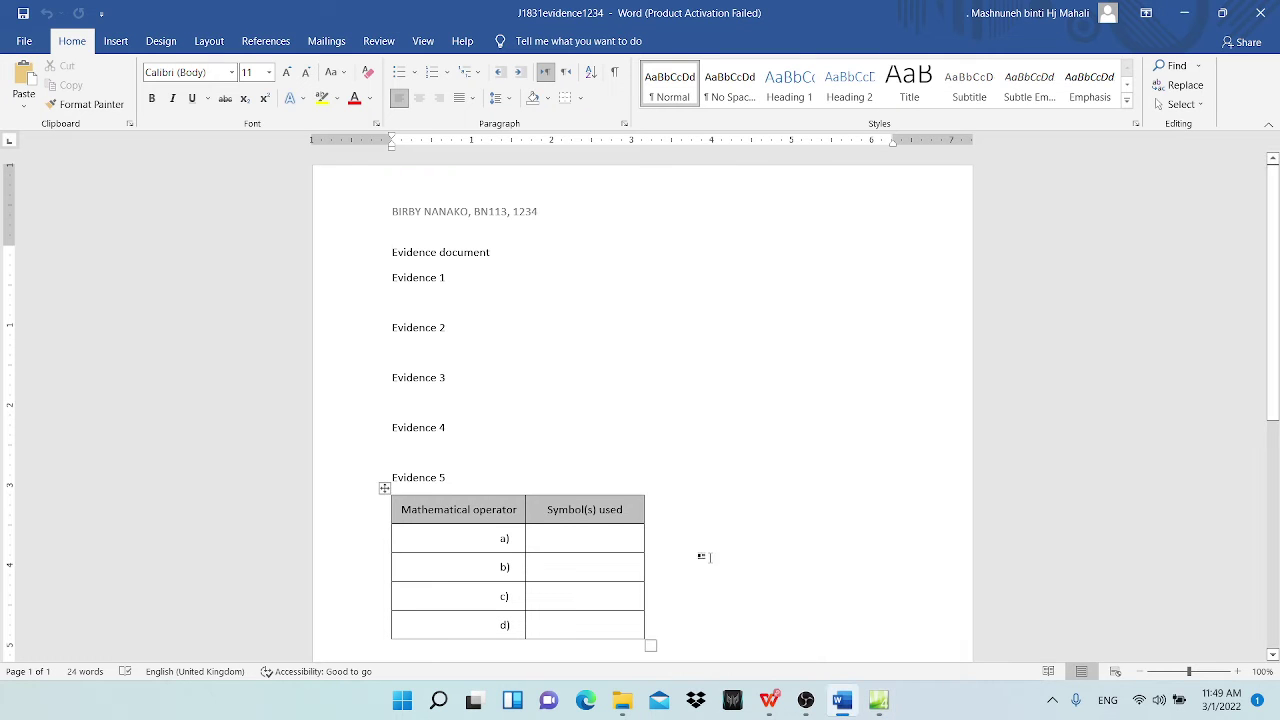
click(1181, 18)
click(769, 700)
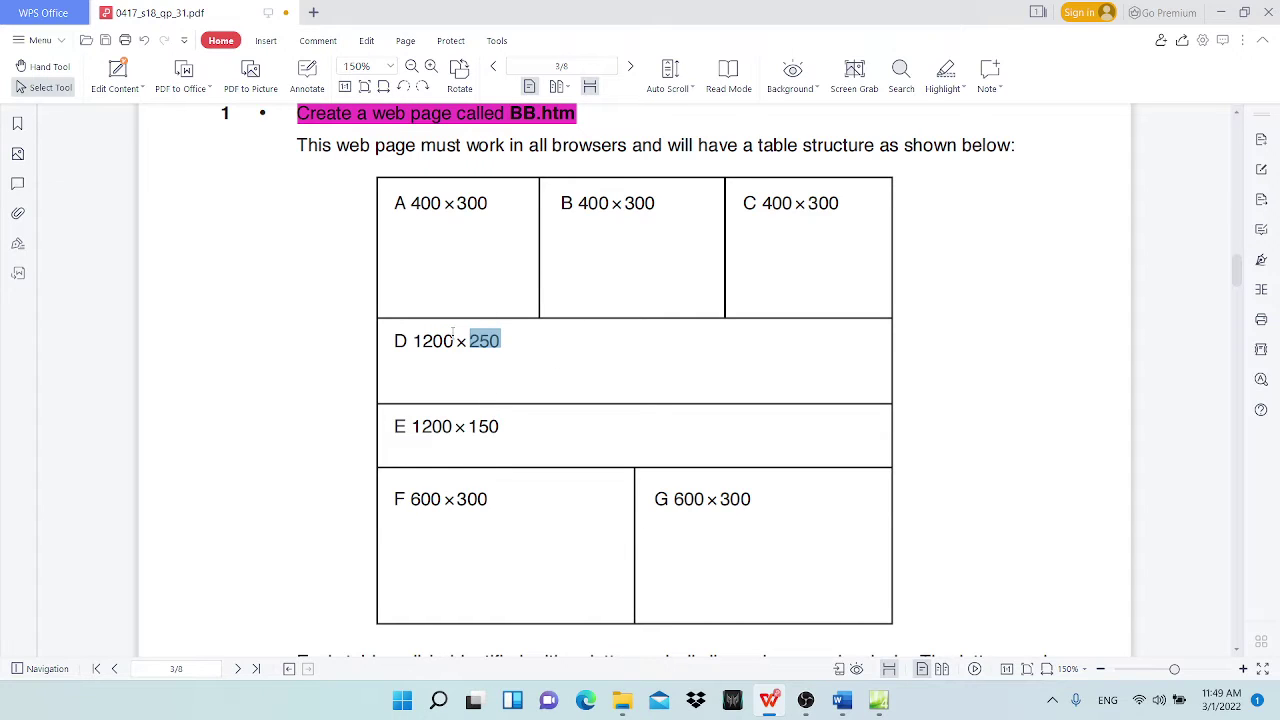
drag(384, 337, 717, 324)
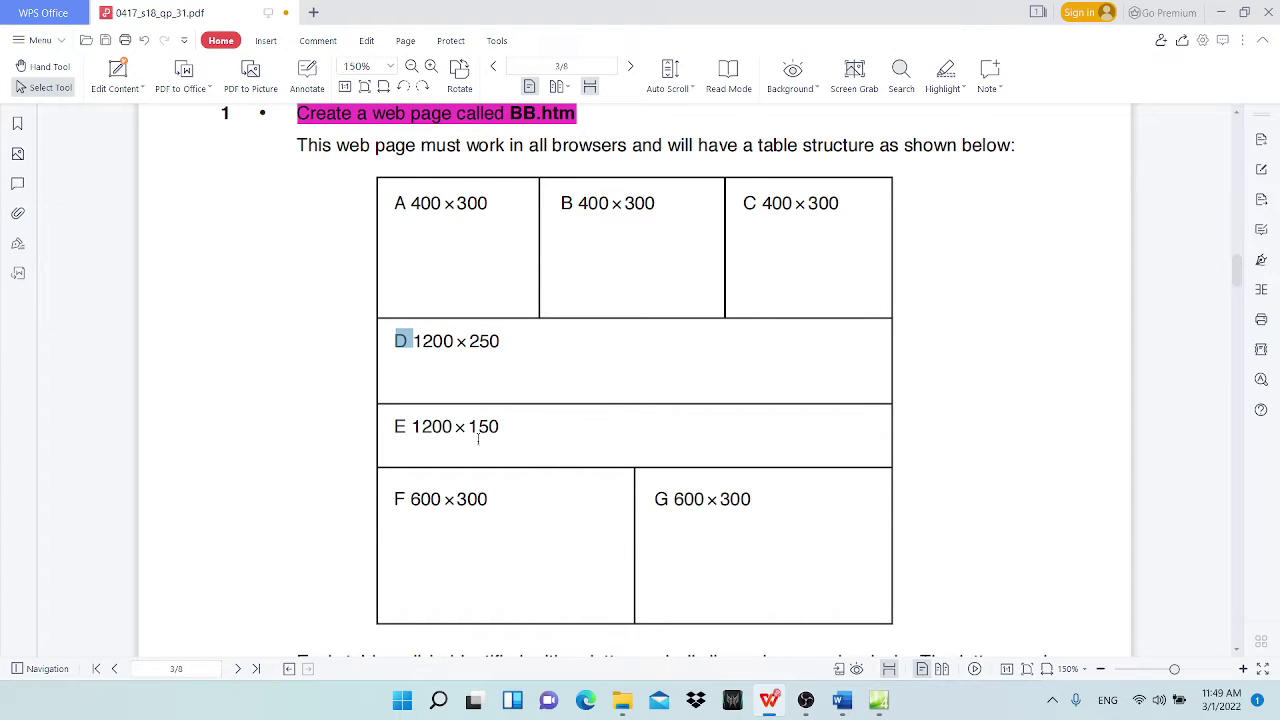
click(1221, 12)
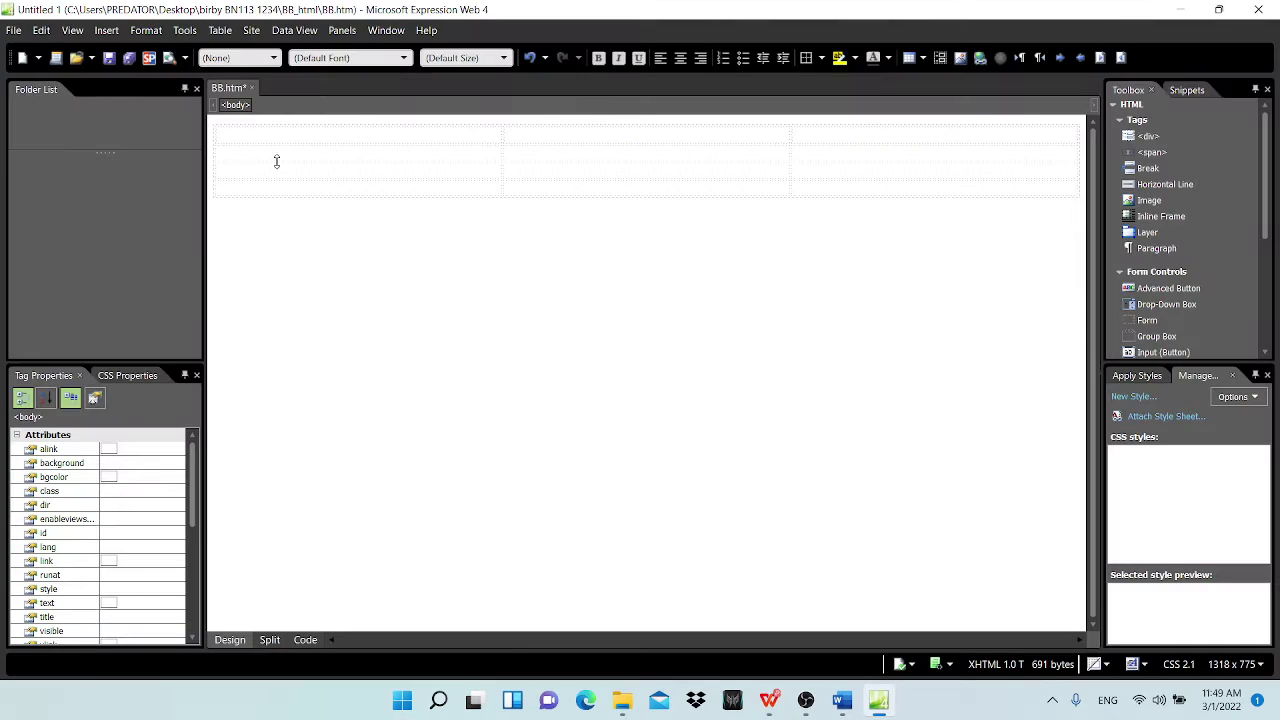
drag(277, 161, 826, 153)
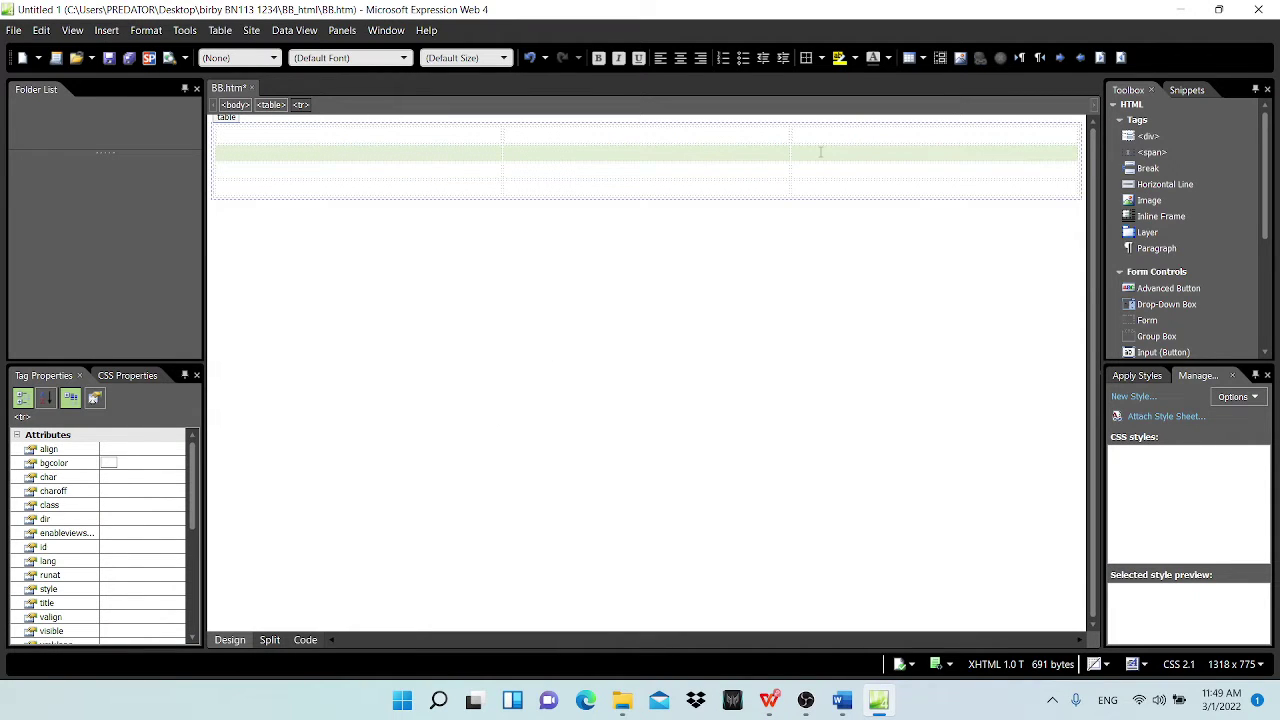
Step: Merge the second and third rows each into a single full-width cell
right_click(820, 152)
mouse_move(888, 287)
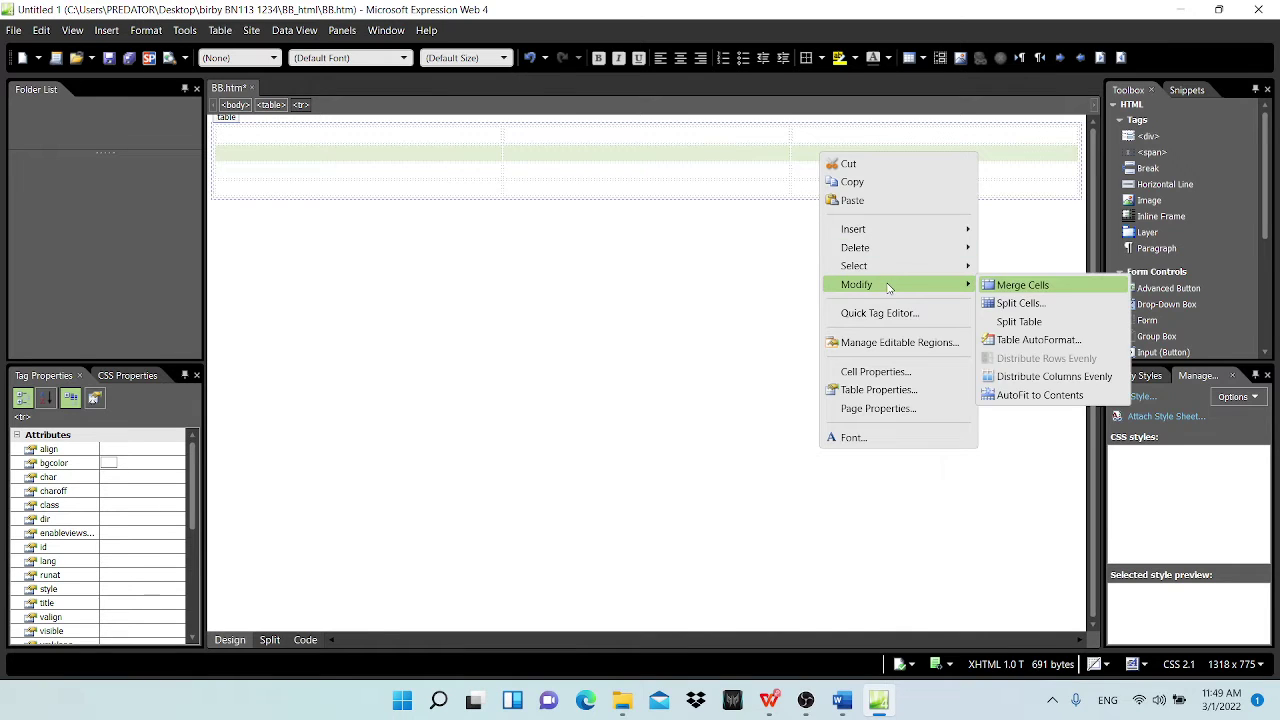
click(1005, 288)
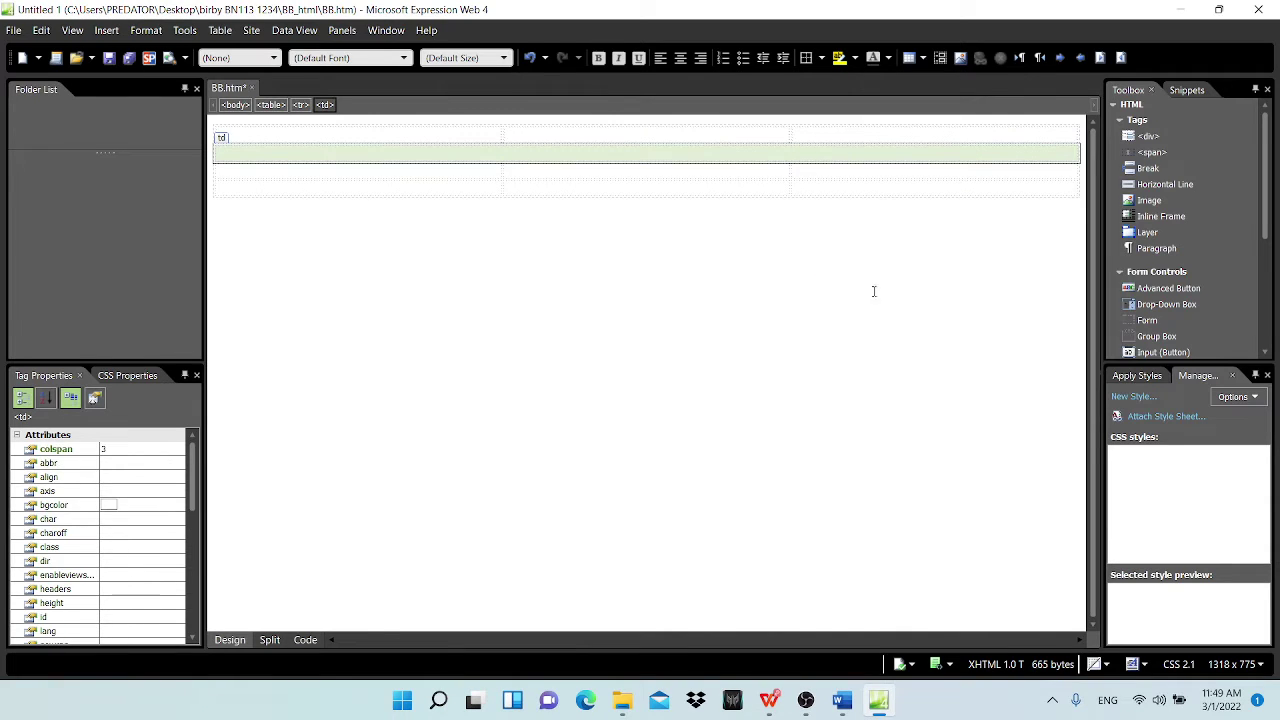
drag(349, 172, 865, 173)
right_click(822, 171)
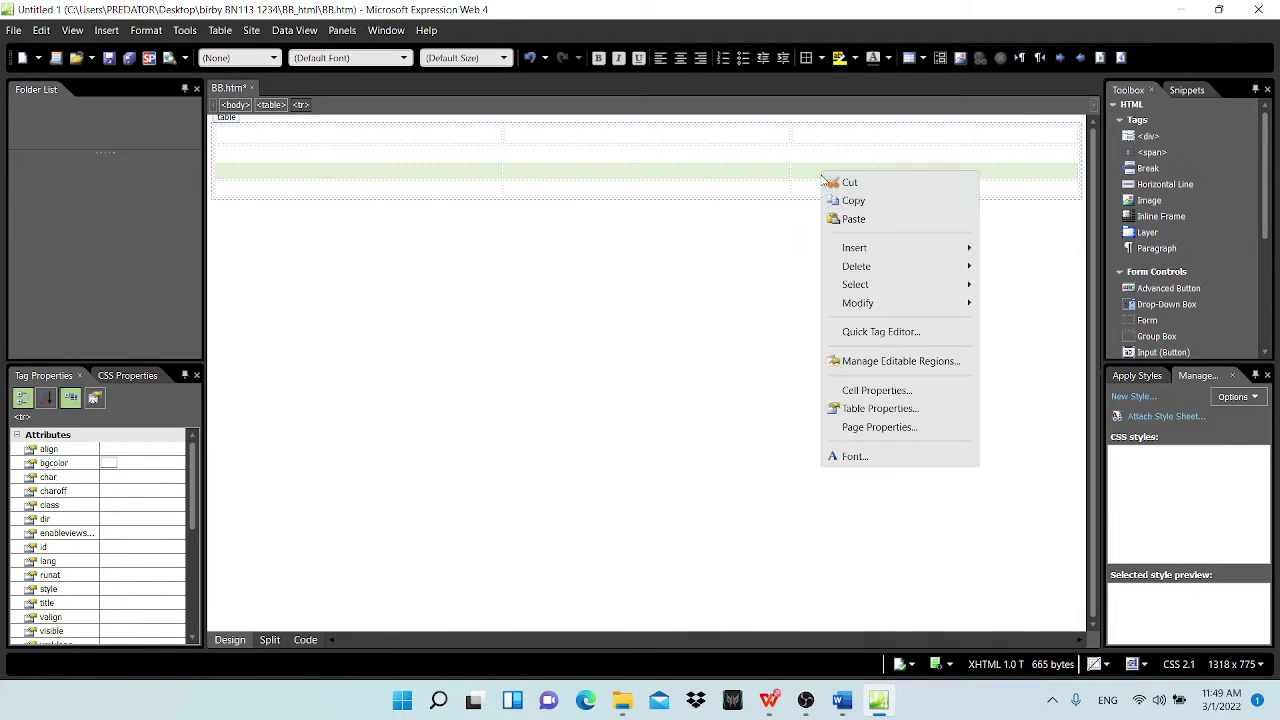
mouse_move(875, 303)
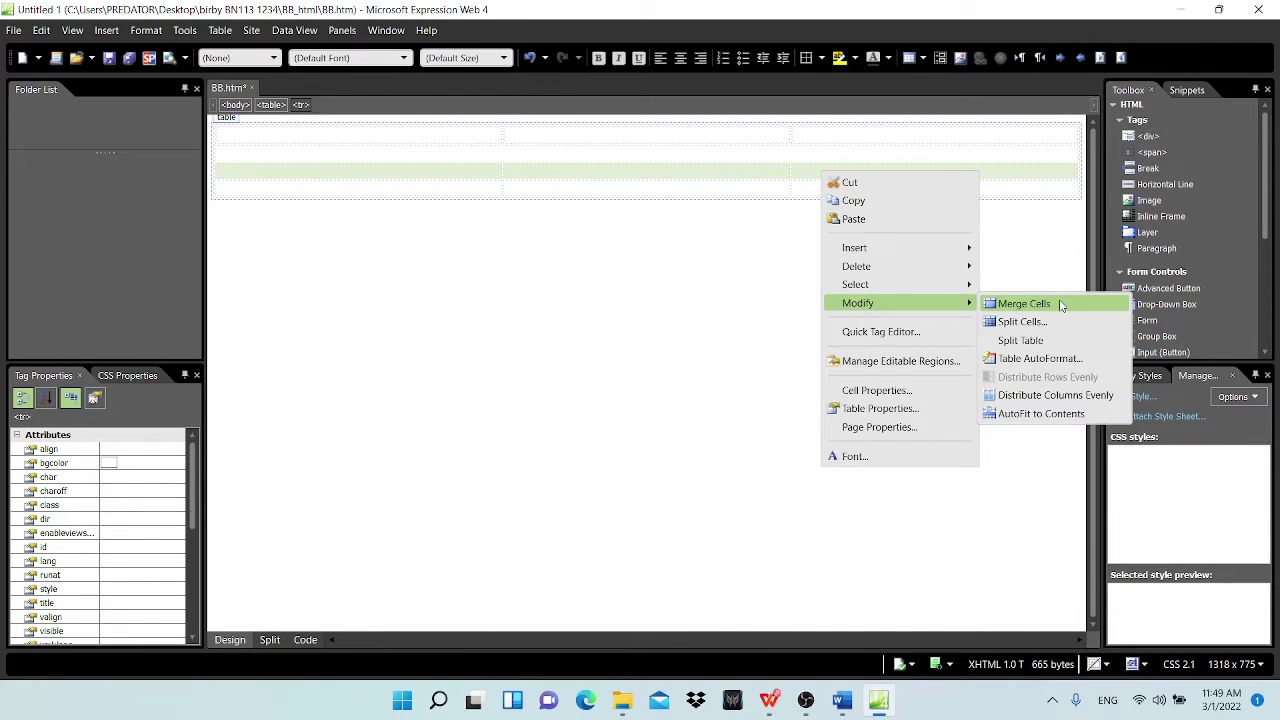
click(1060, 304)
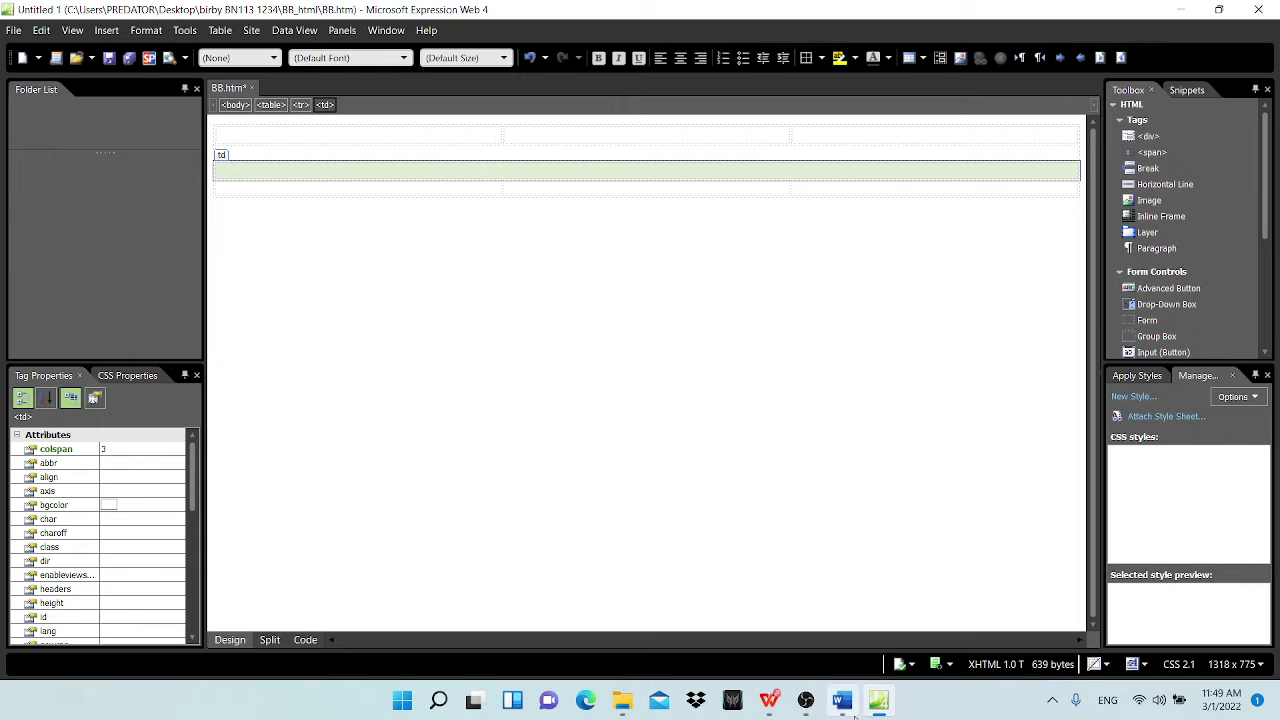
Step: Check the layout in the PDF and merge the bottom row's first two cells
click(768, 700)
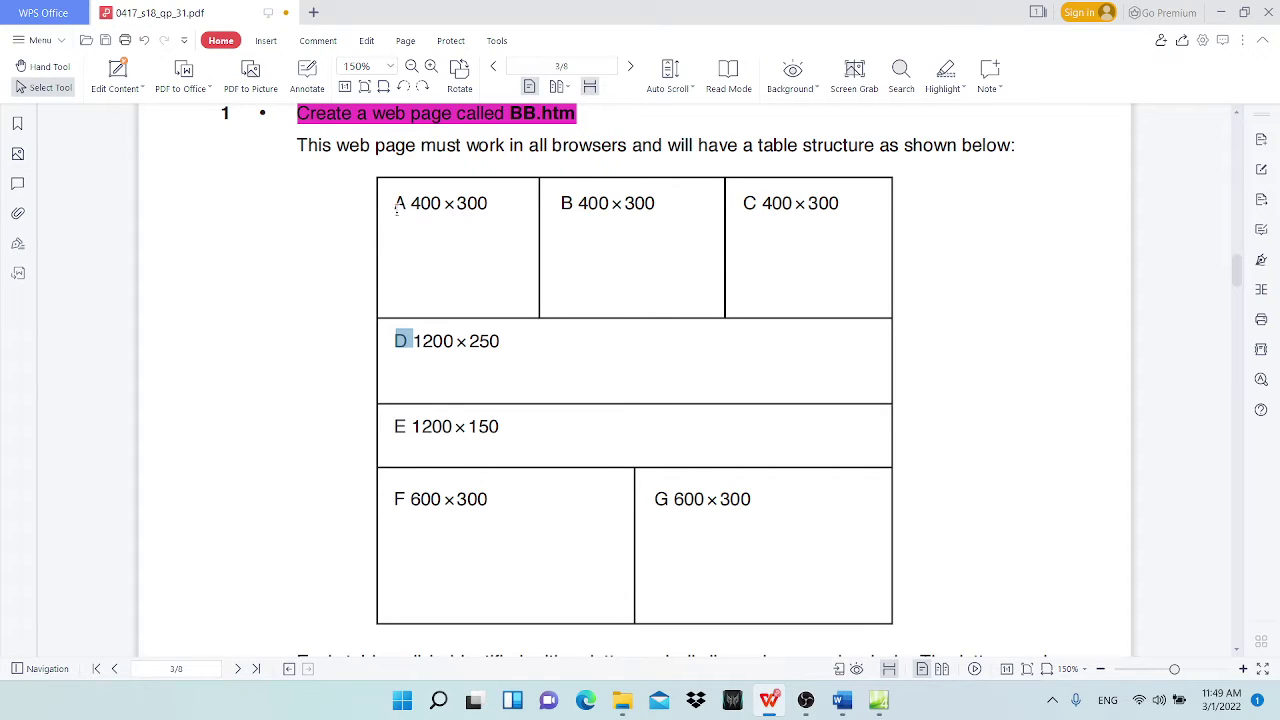
click(1221, 12)
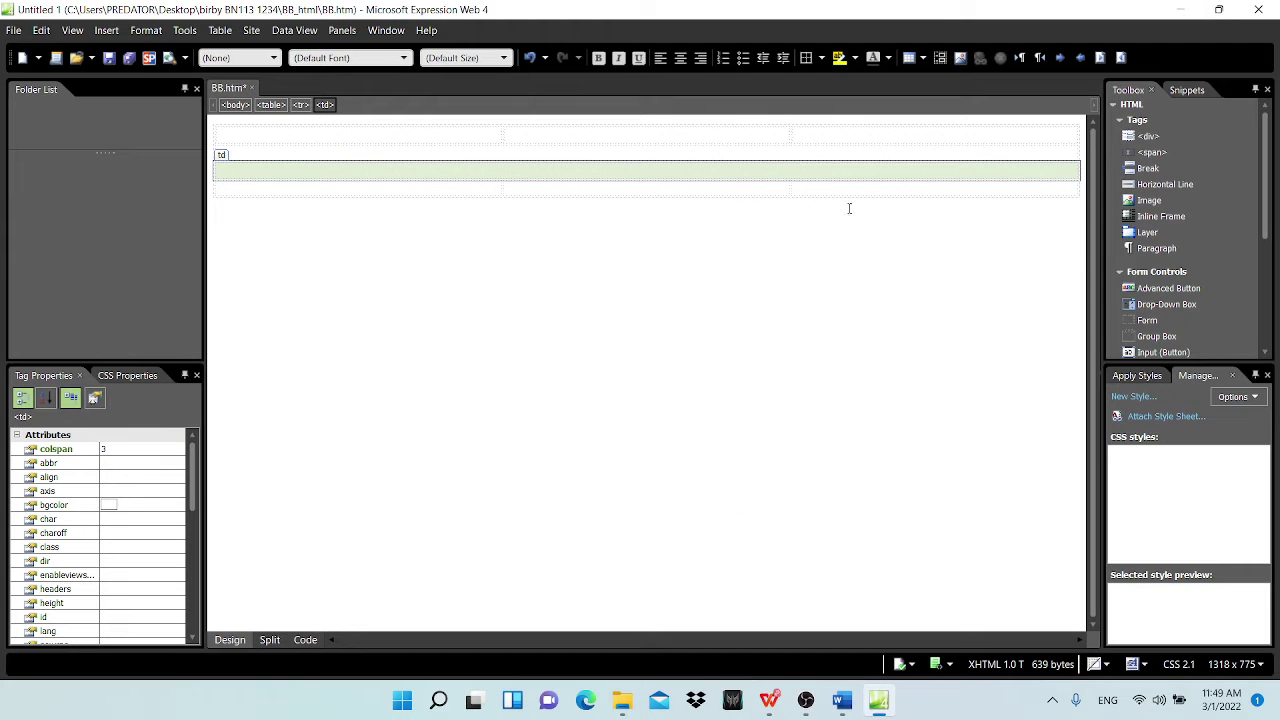
drag(281, 190, 531, 184)
right_click(531, 187)
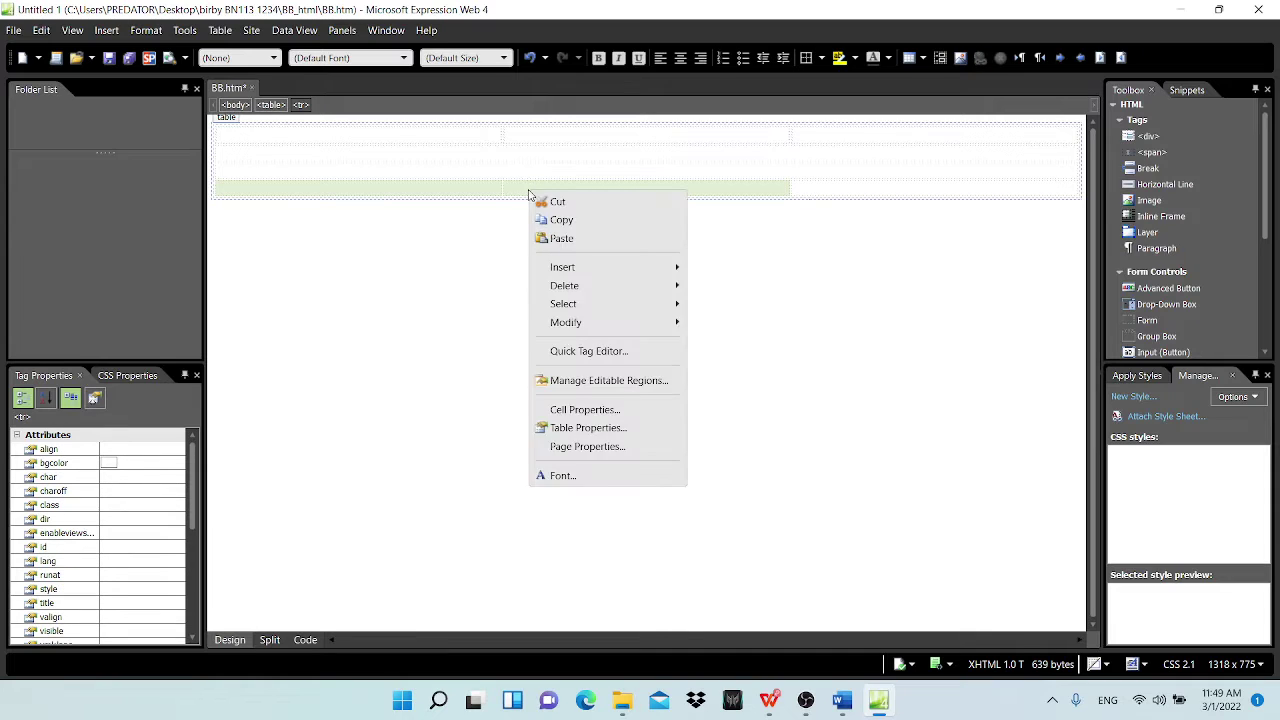
mouse_move(614, 326)
click(742, 324)
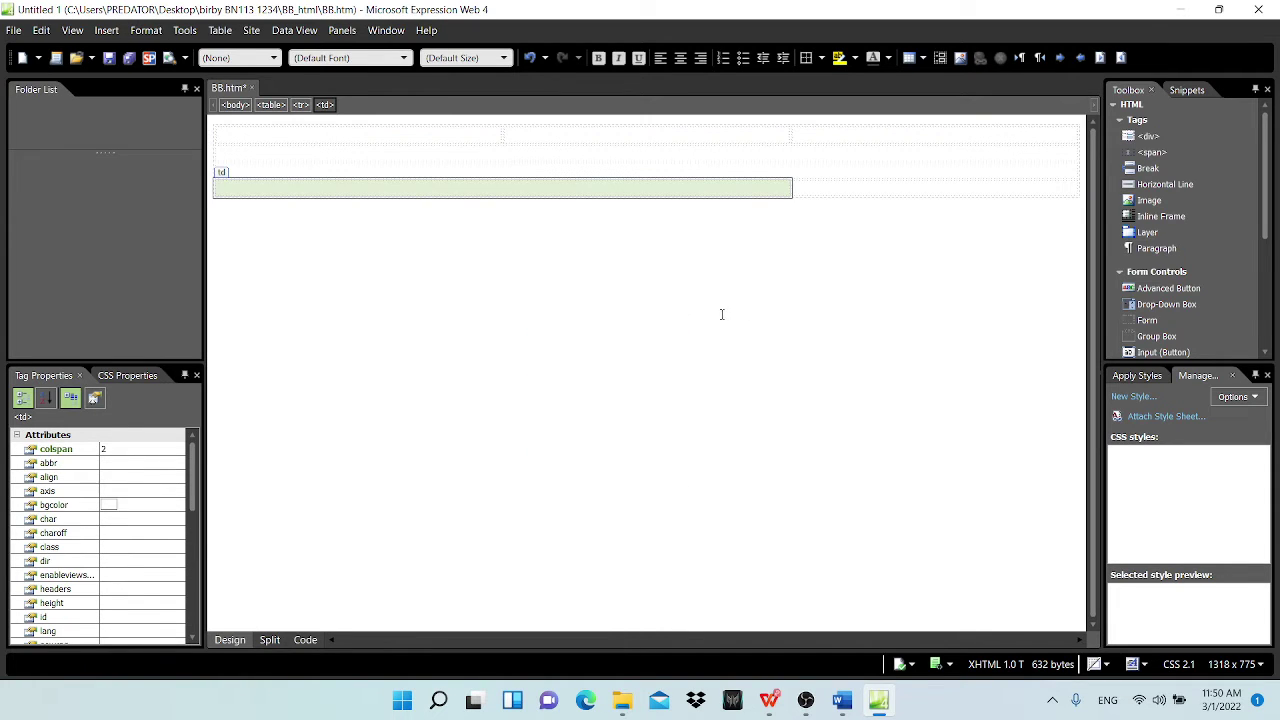
click(827, 187)
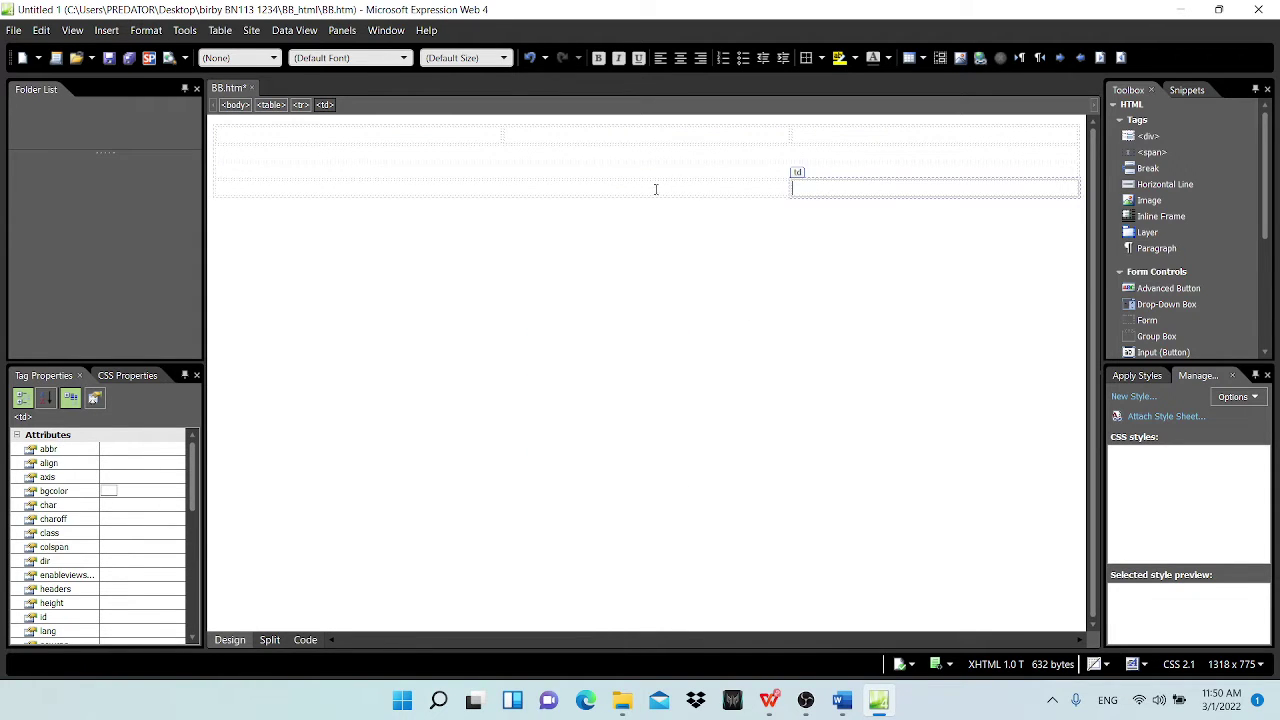
drag(474, 133, 837, 194)
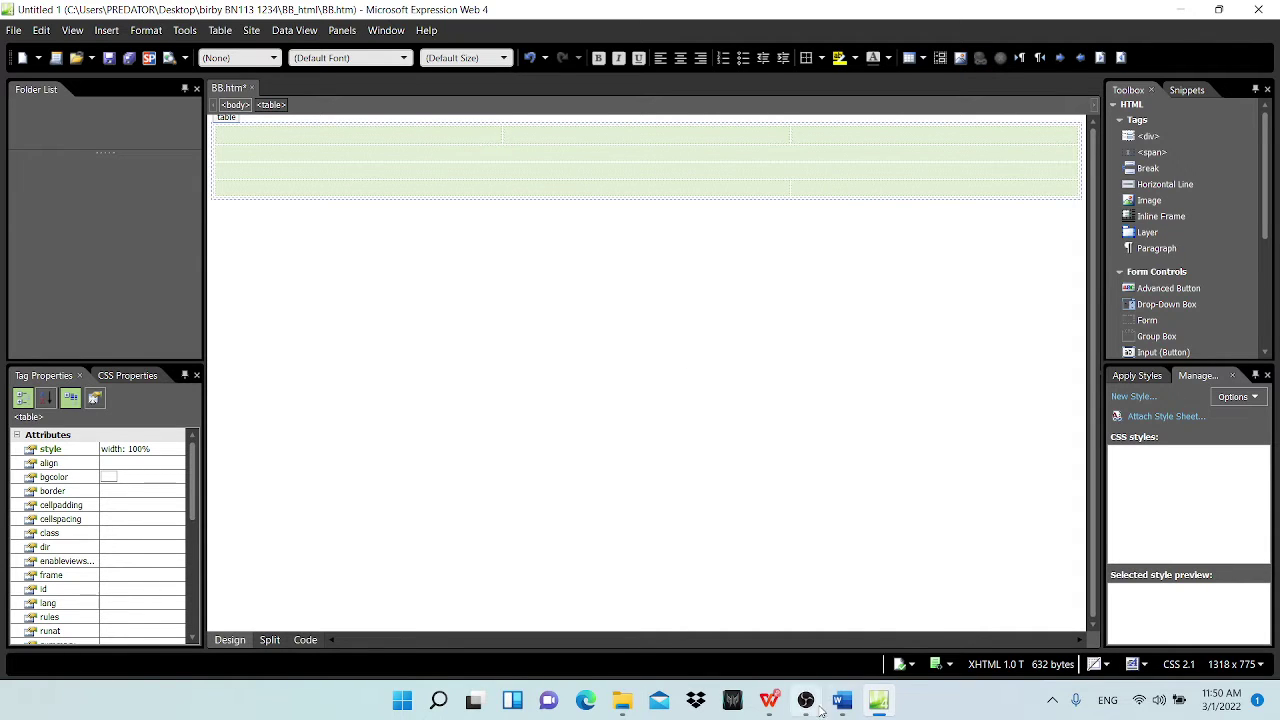
Step: Highlight cells A and B's 400×300 sizes in the PDF, then select the first table row
click(771, 703)
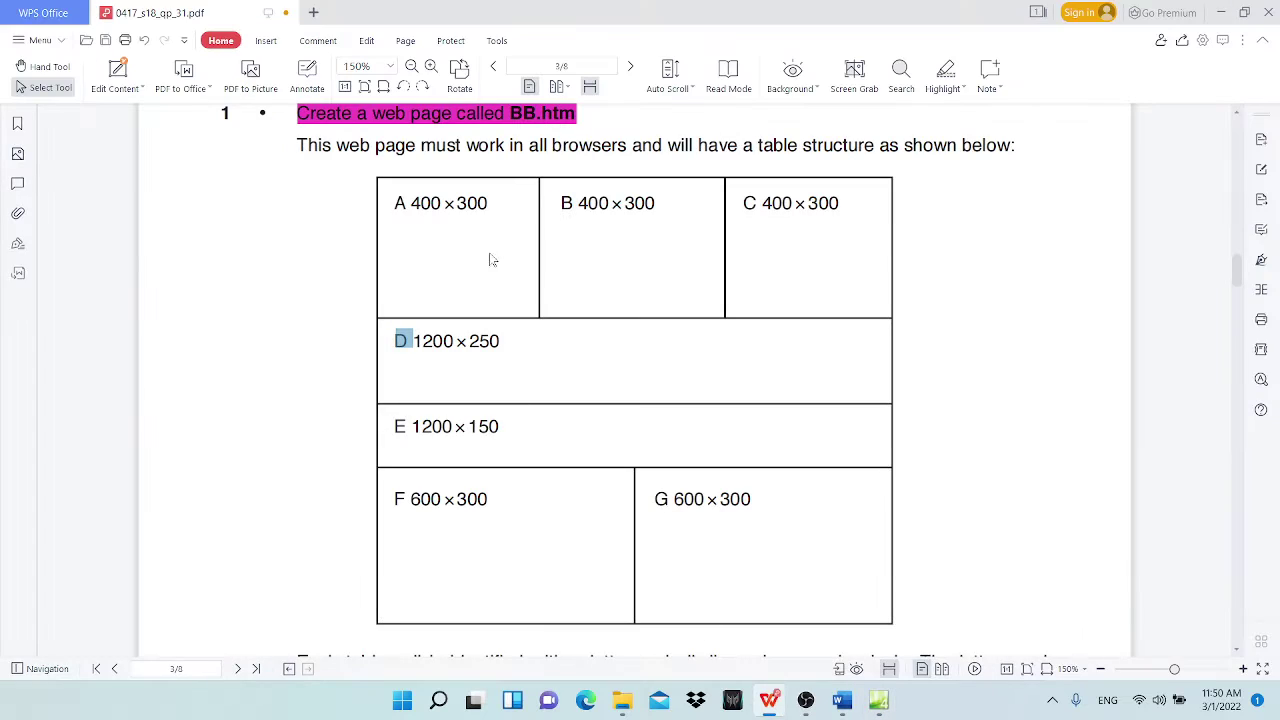
drag(411, 203, 488, 203)
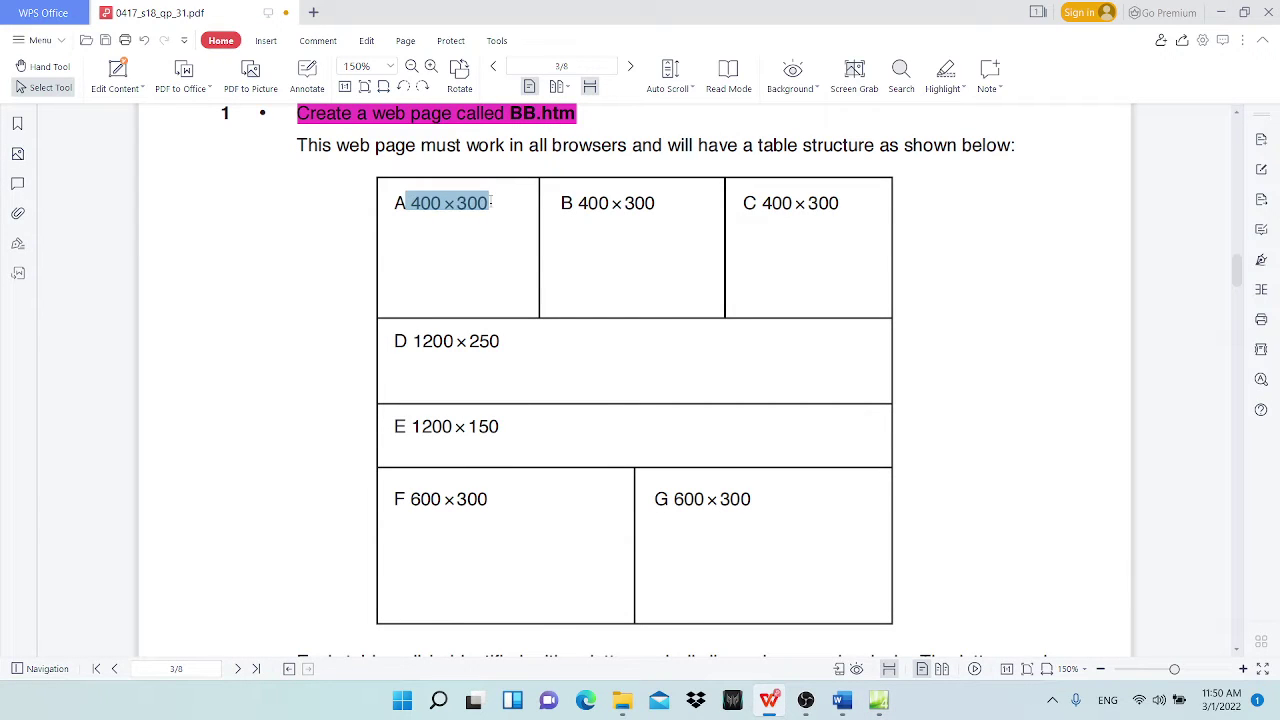
drag(580, 203, 656, 203)
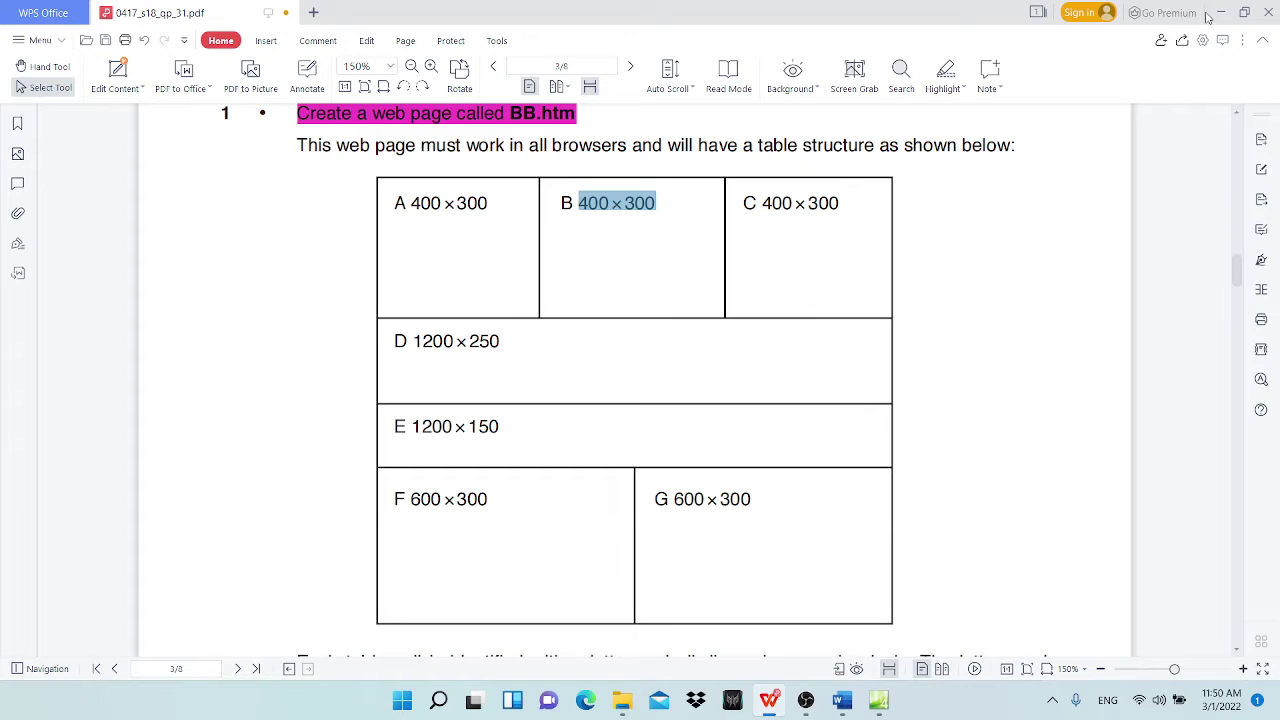
click(417, 203)
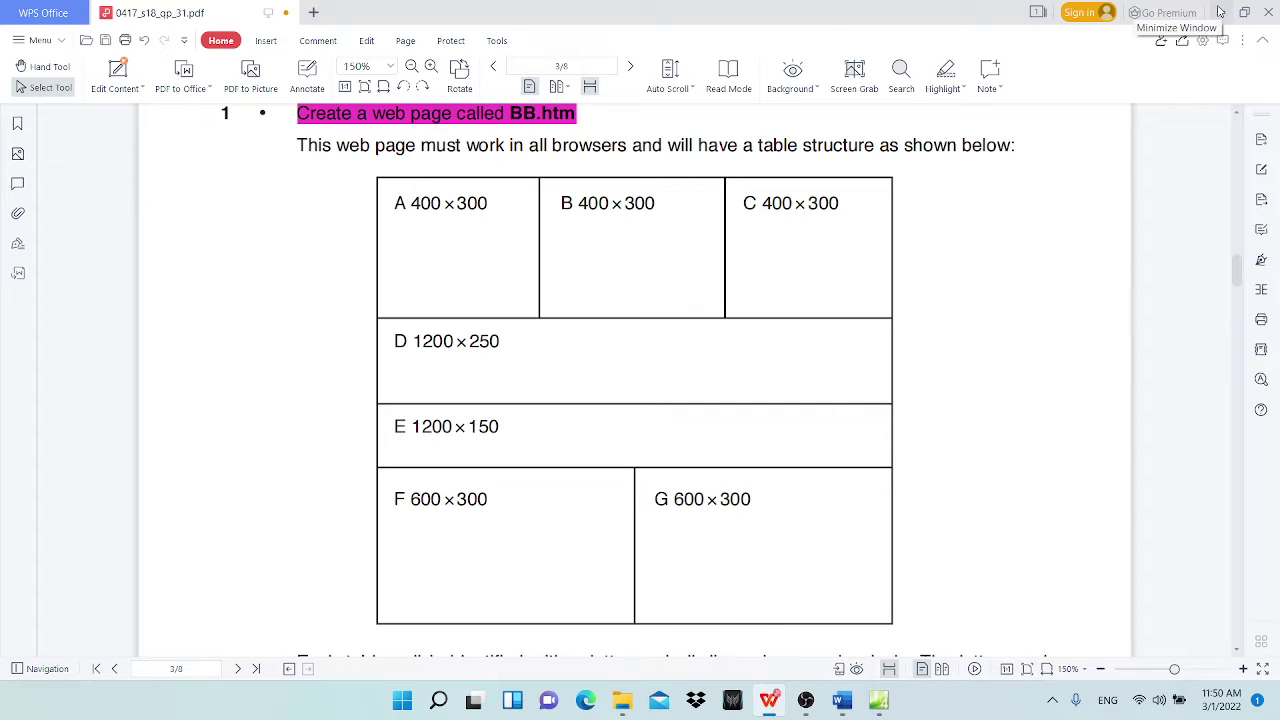
click(1220, 12)
click(486, 360)
drag(363, 132, 843, 131)
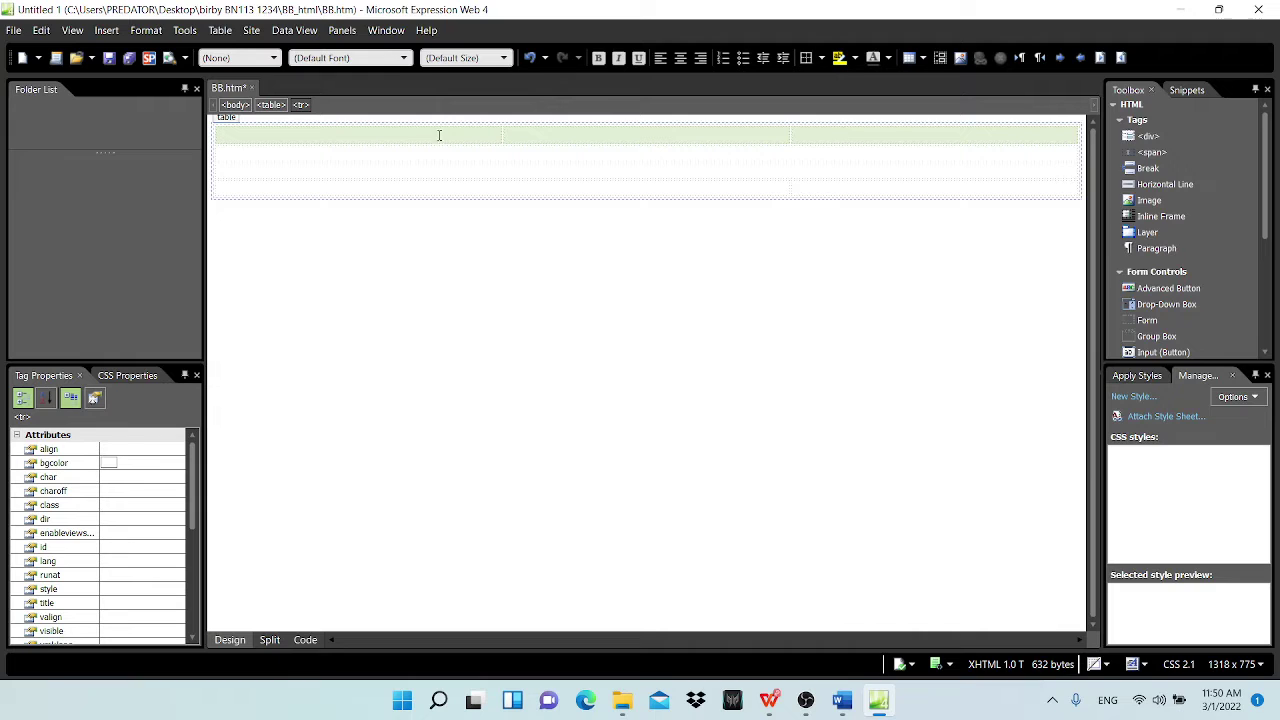
Step: Set the first top-row cell to 400 pixels wide and 300 pixels high
right_click(469, 136)
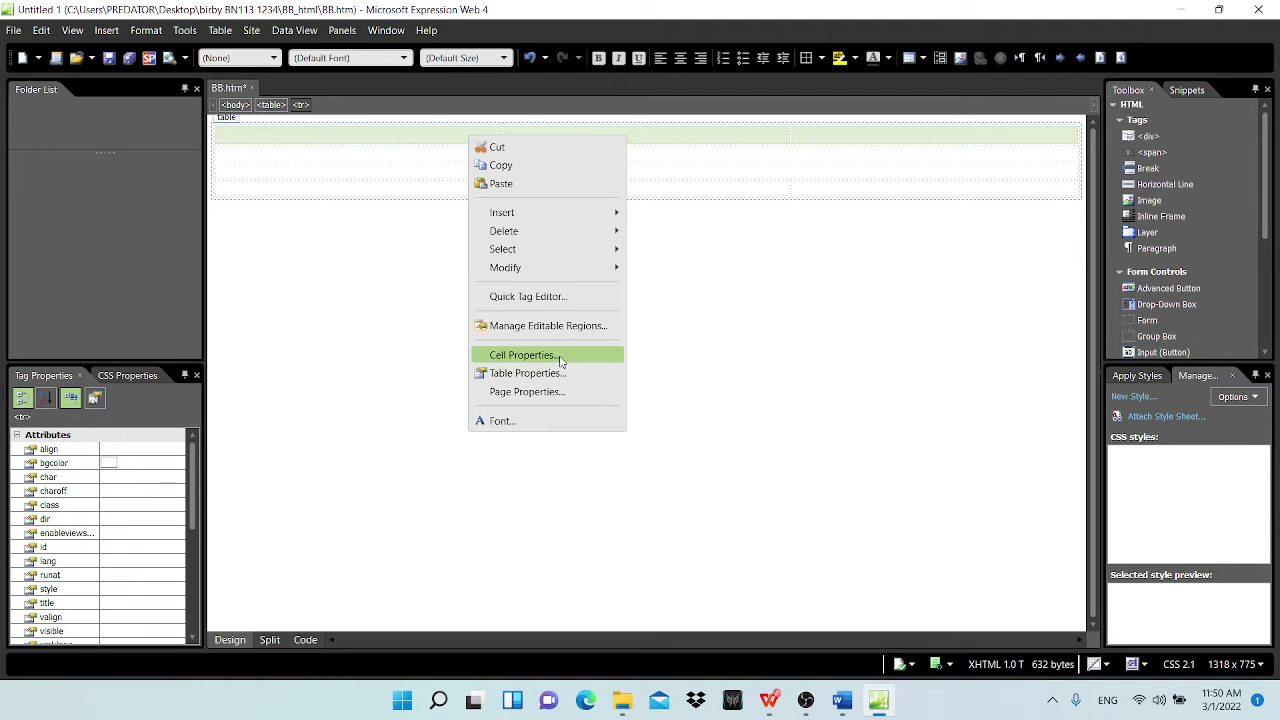
click(563, 362)
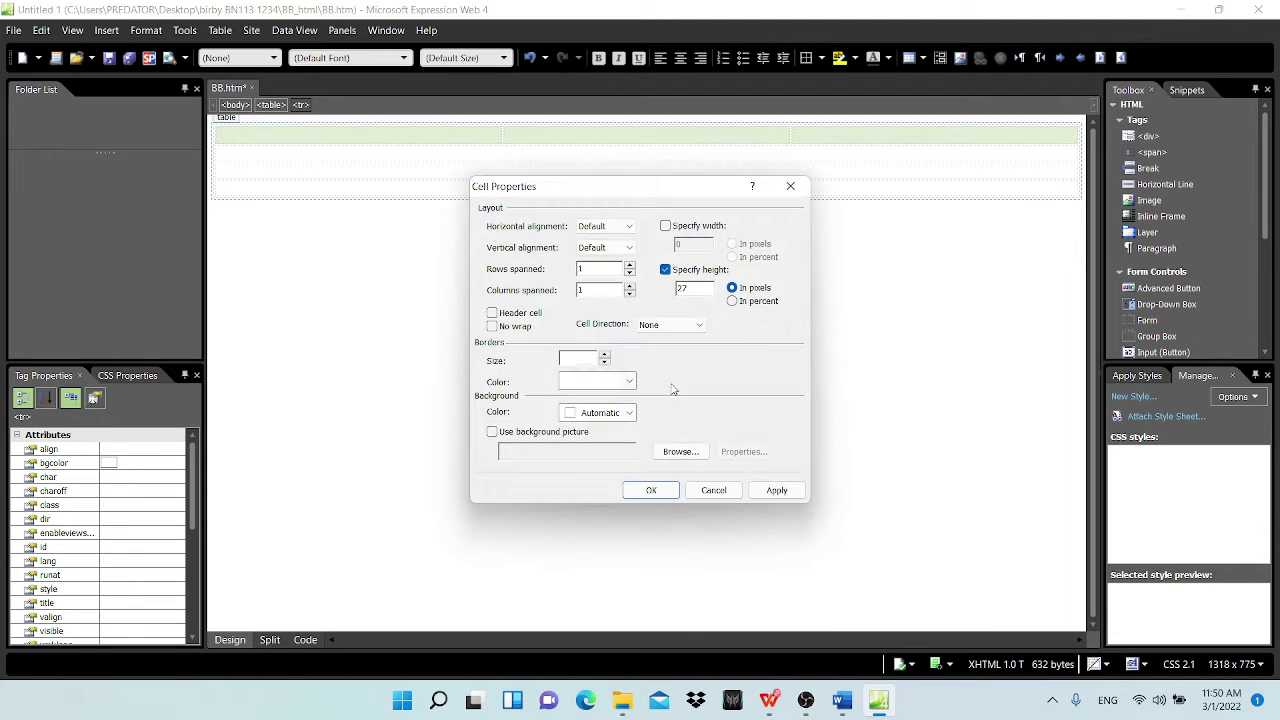
click(666, 227)
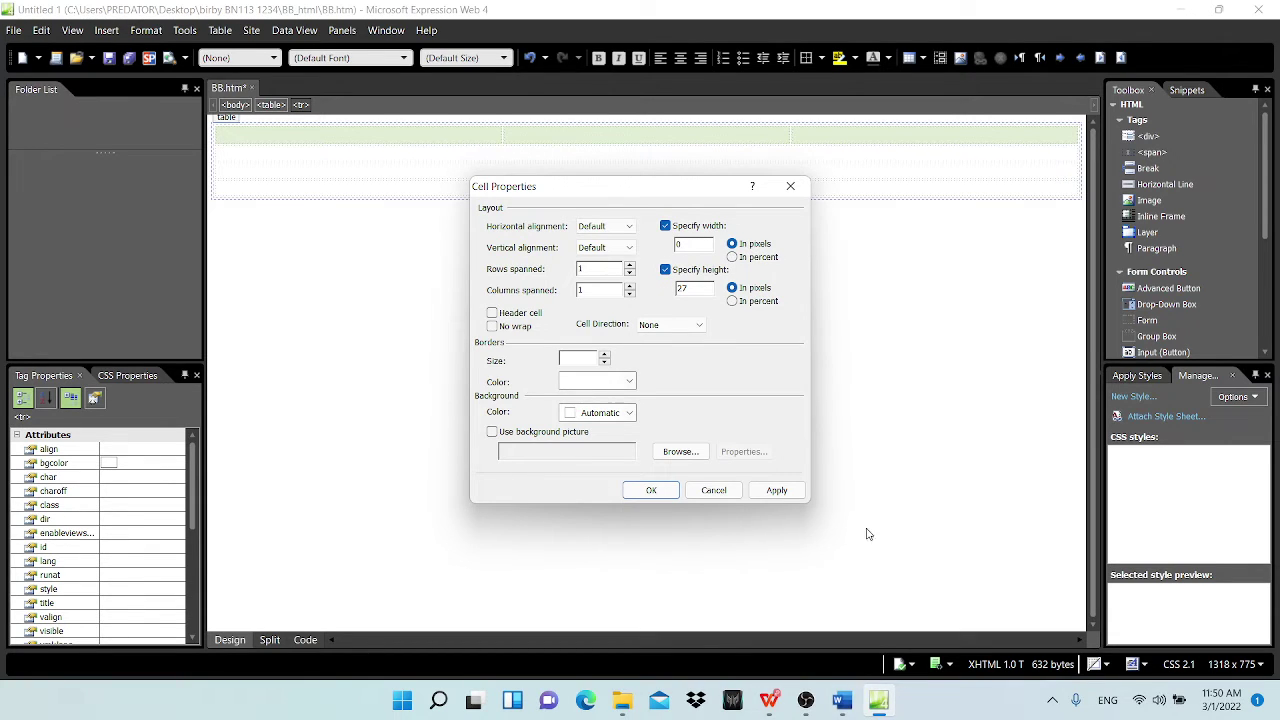
click(769, 700)
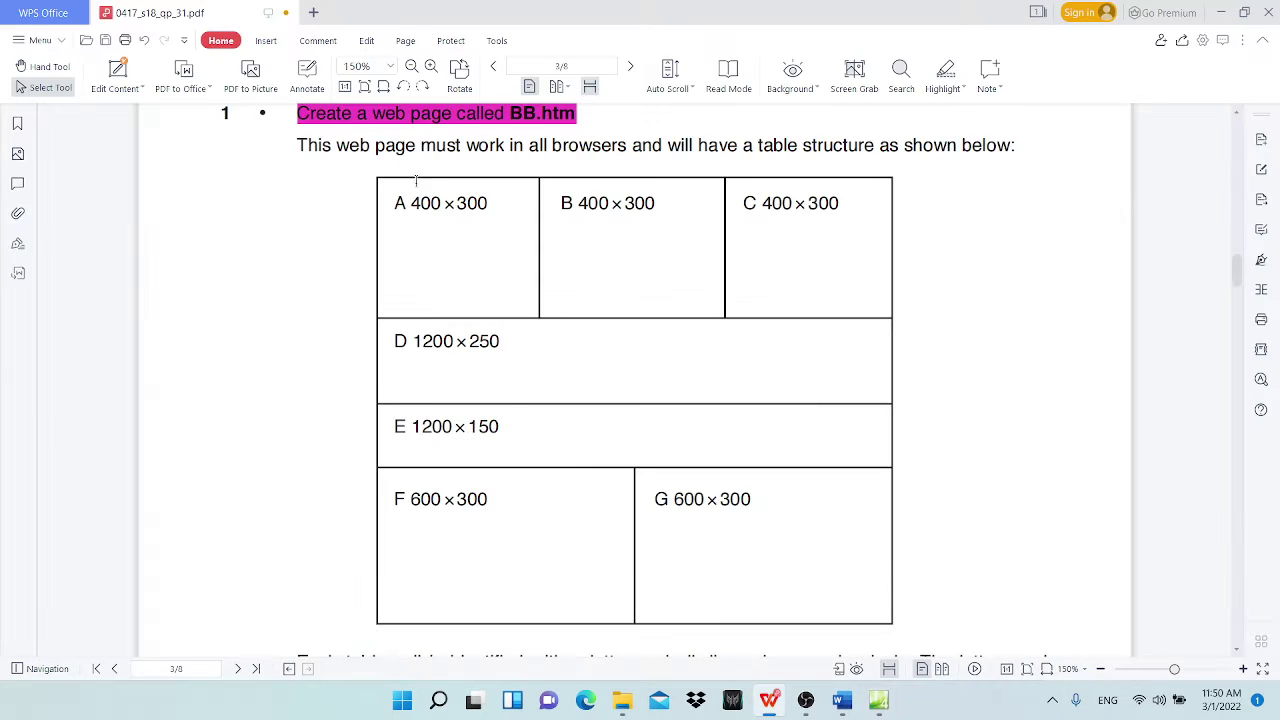
drag(412, 203, 444, 206)
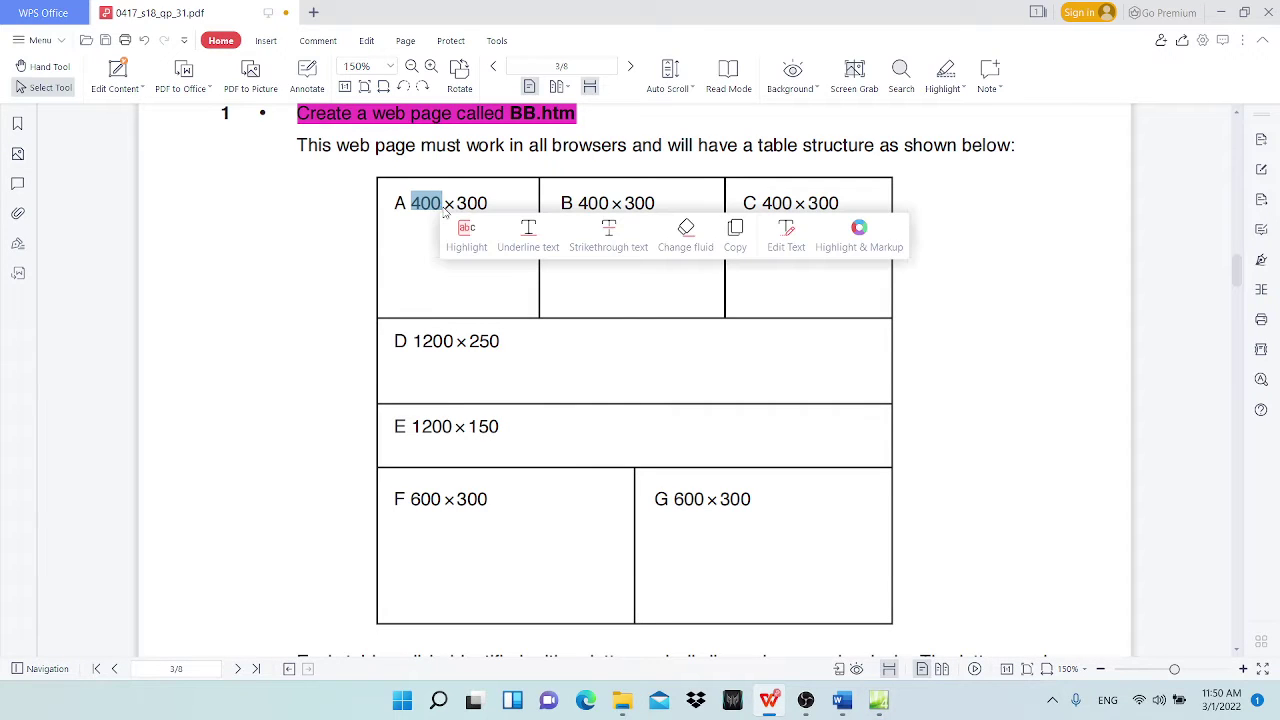
click(1221, 12)
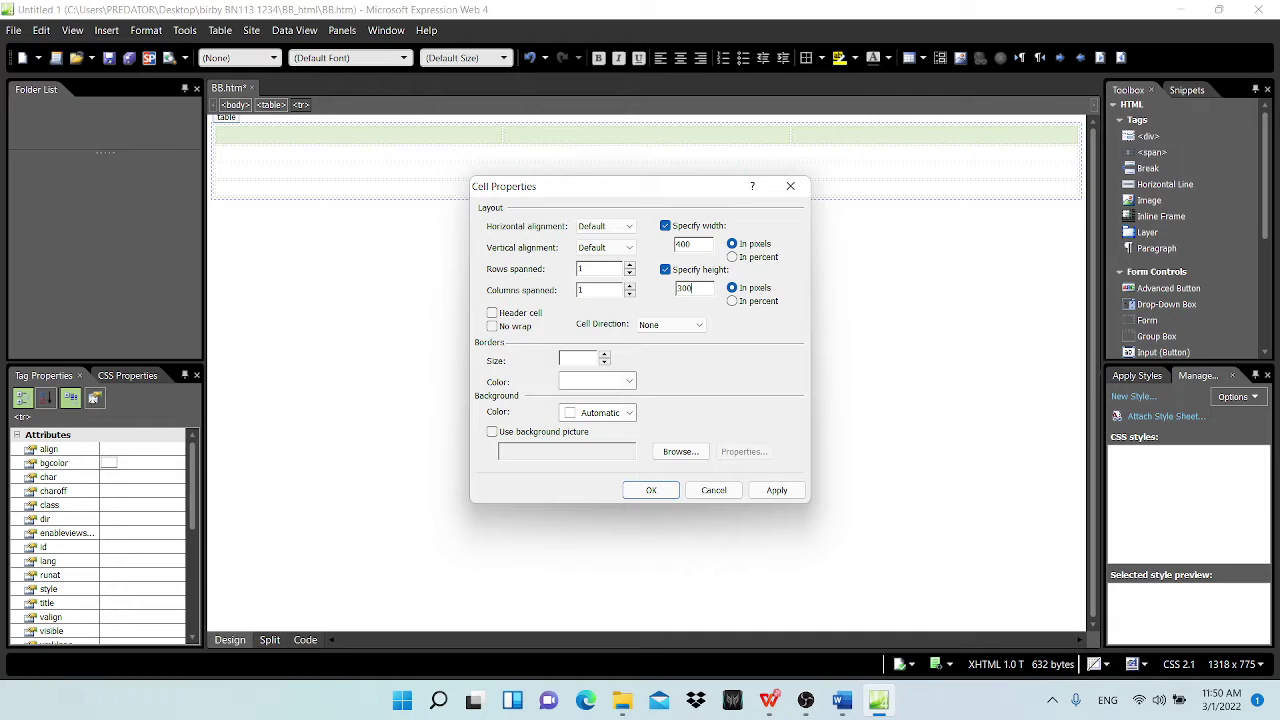
click(651, 490)
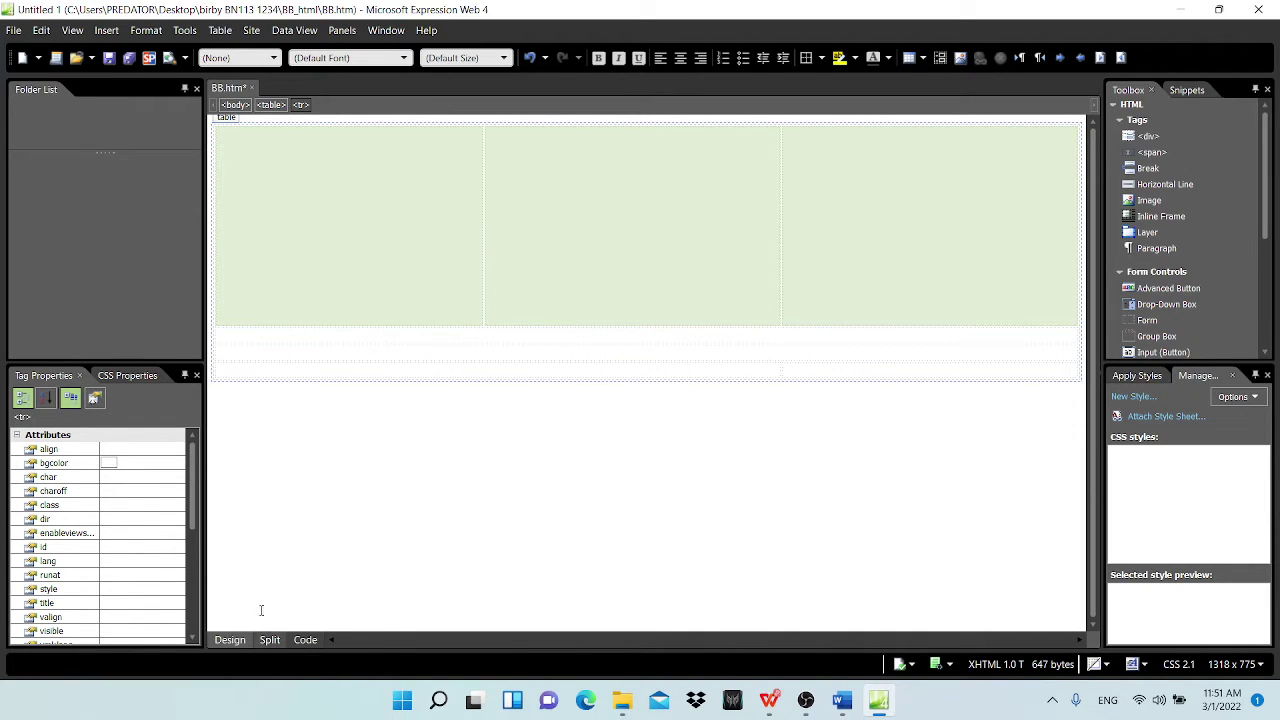
Step: Verify the 400px width in Code view and note cell D's 1200×250 size in the PDF
click(305, 641)
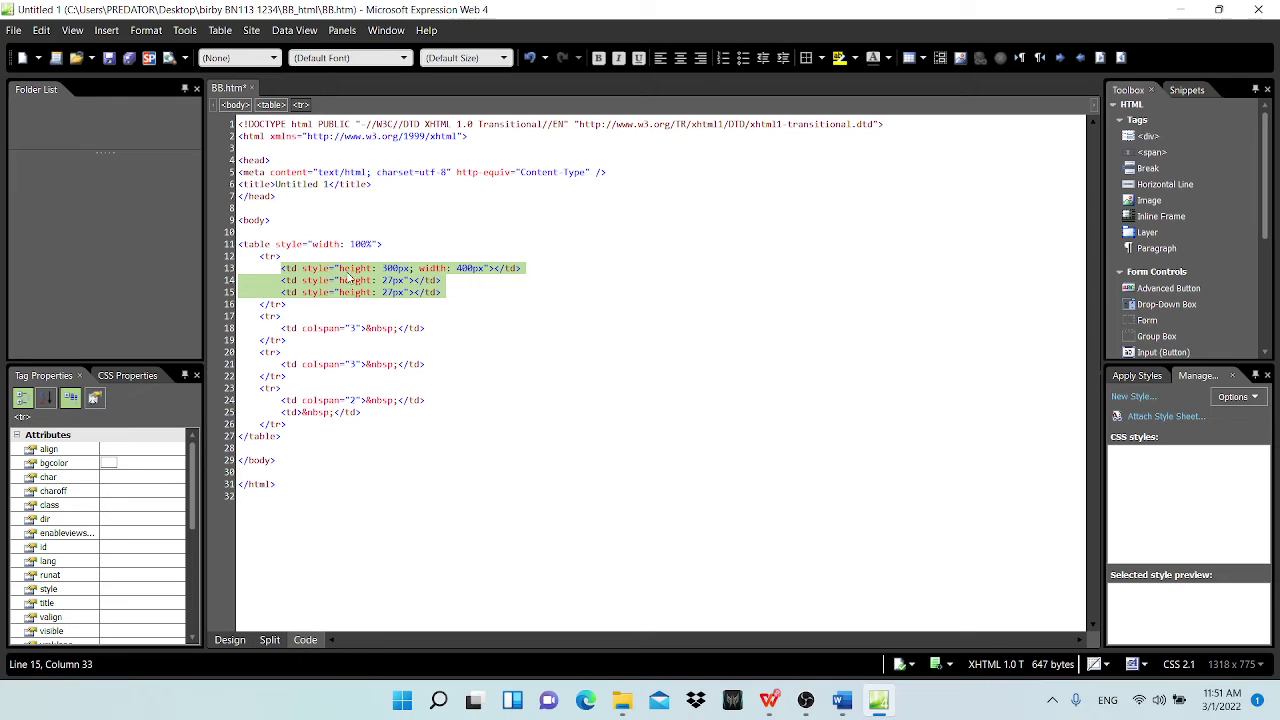
drag(456, 273, 474, 276)
click(463, 271)
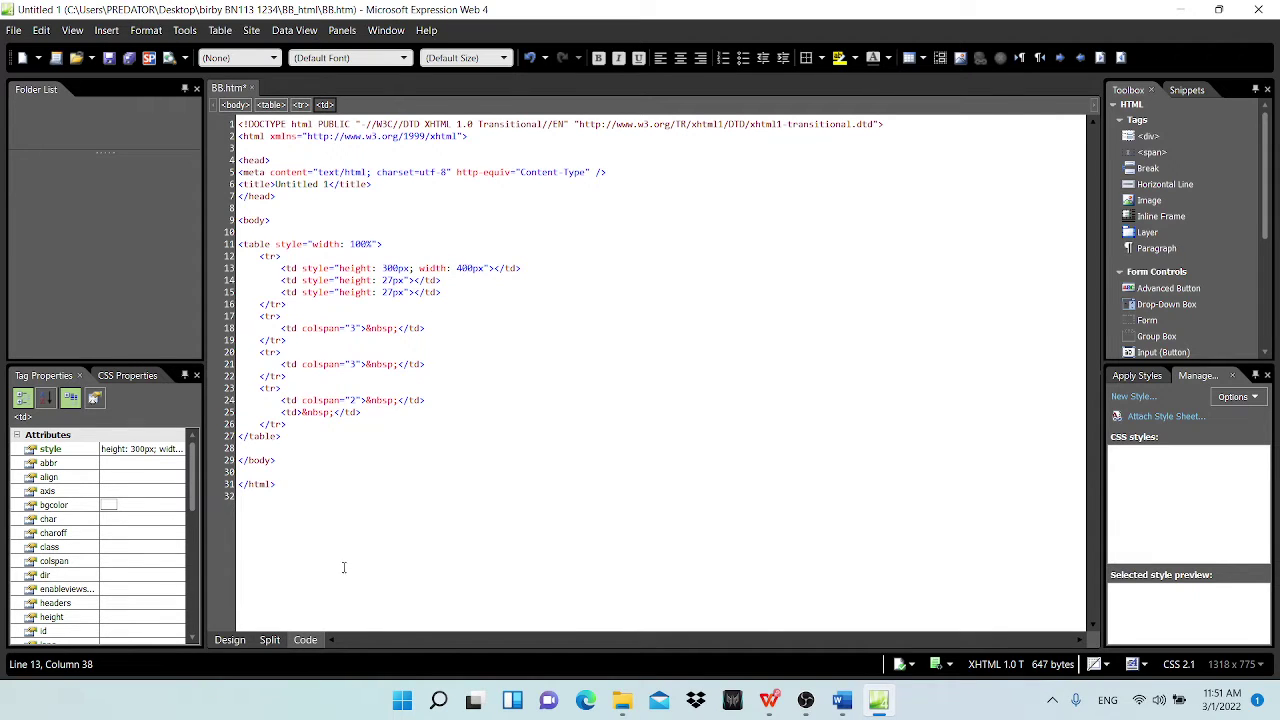
click(224, 644)
click(614, 263)
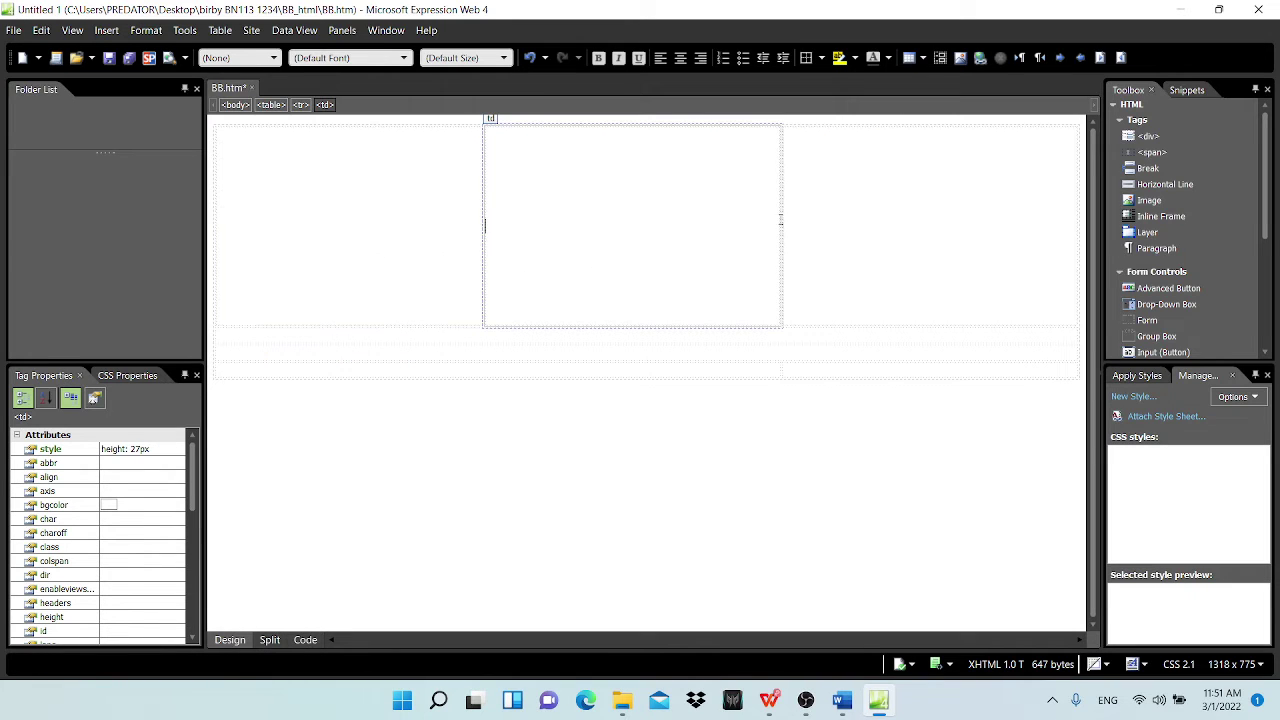
click(901, 237)
click(338, 350)
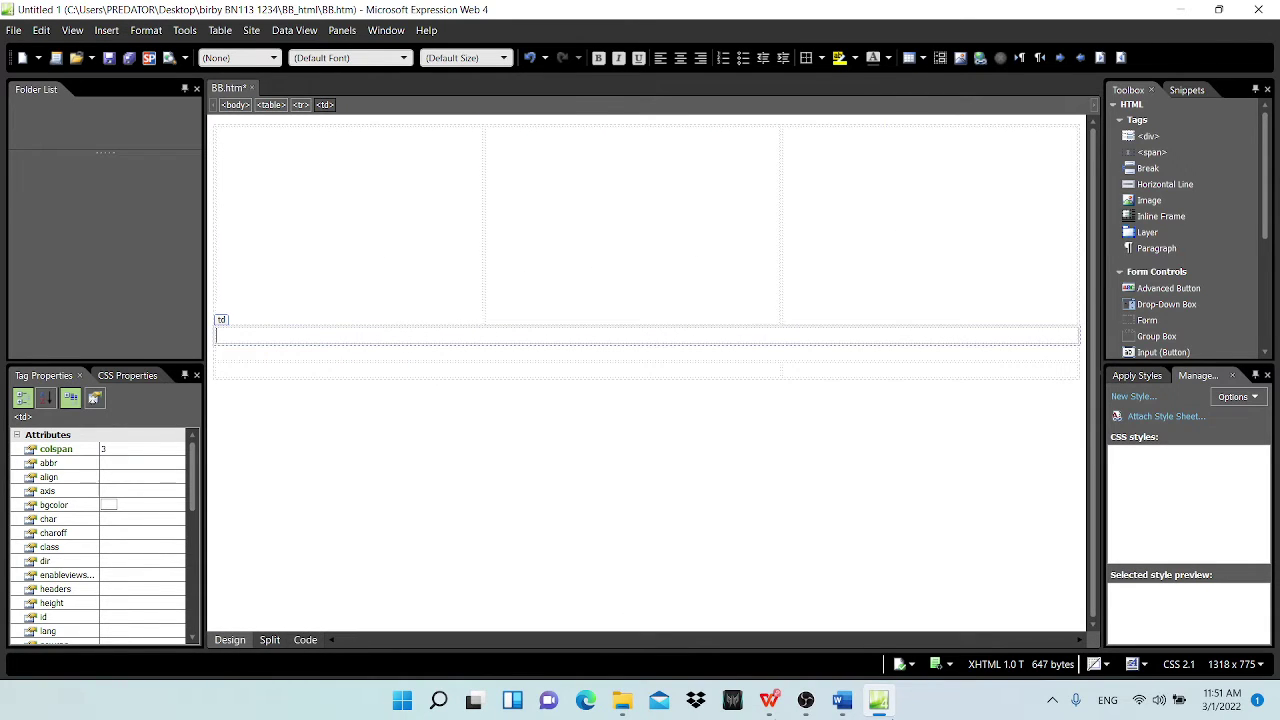
click(771, 702)
drag(417, 341, 500, 342)
click(1223, 11)
Step: Size the D row cell to 1200 pixels wide and 250 pixels high
right_click(404, 336)
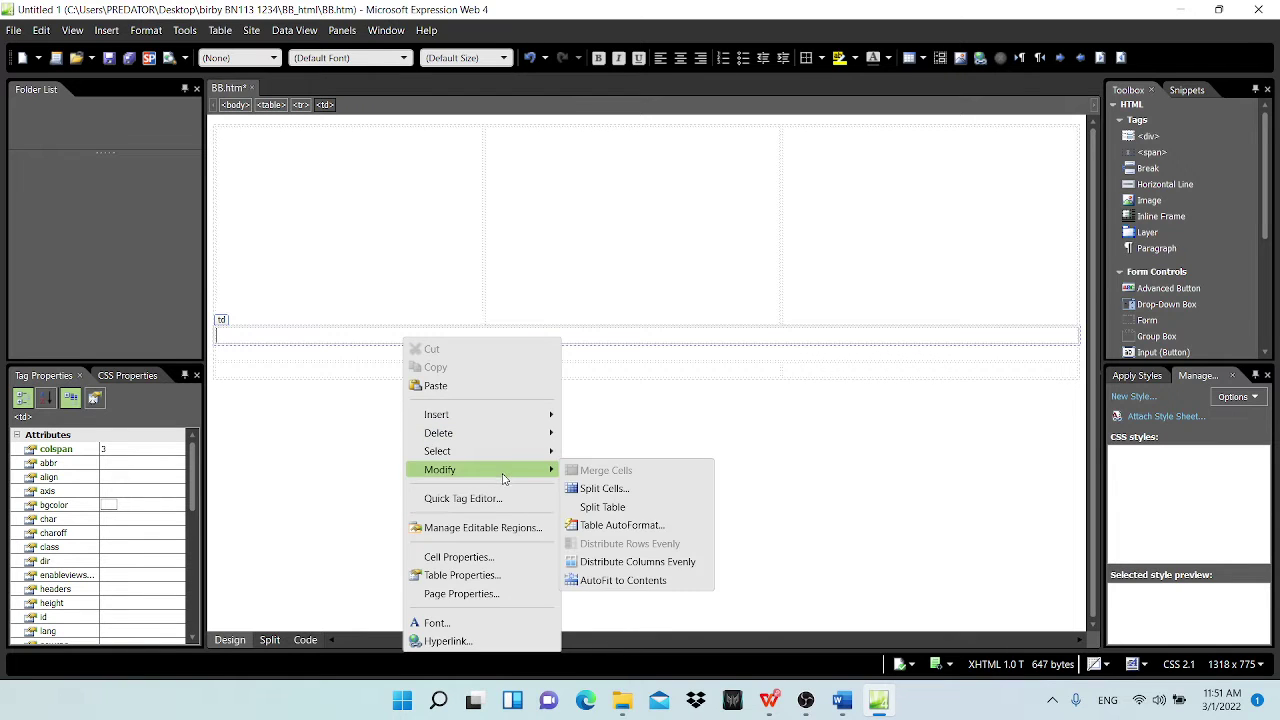
click(458, 557)
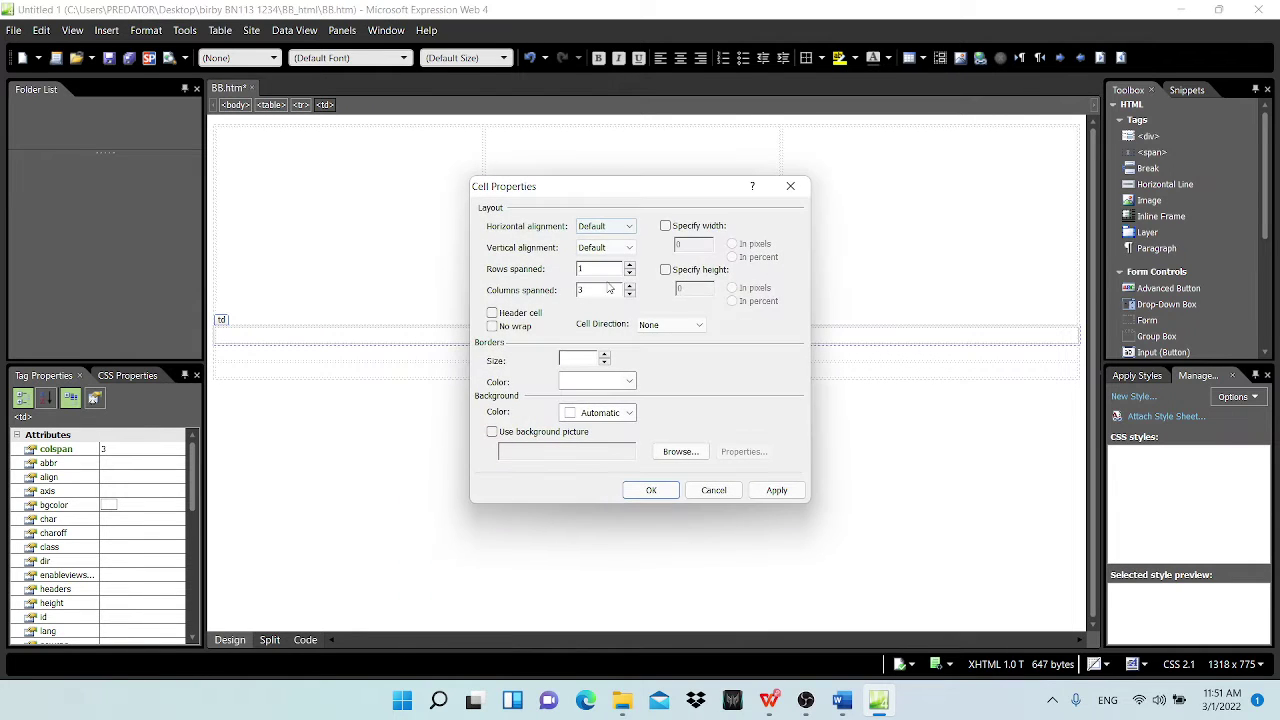
click(693, 229)
click(665, 269)
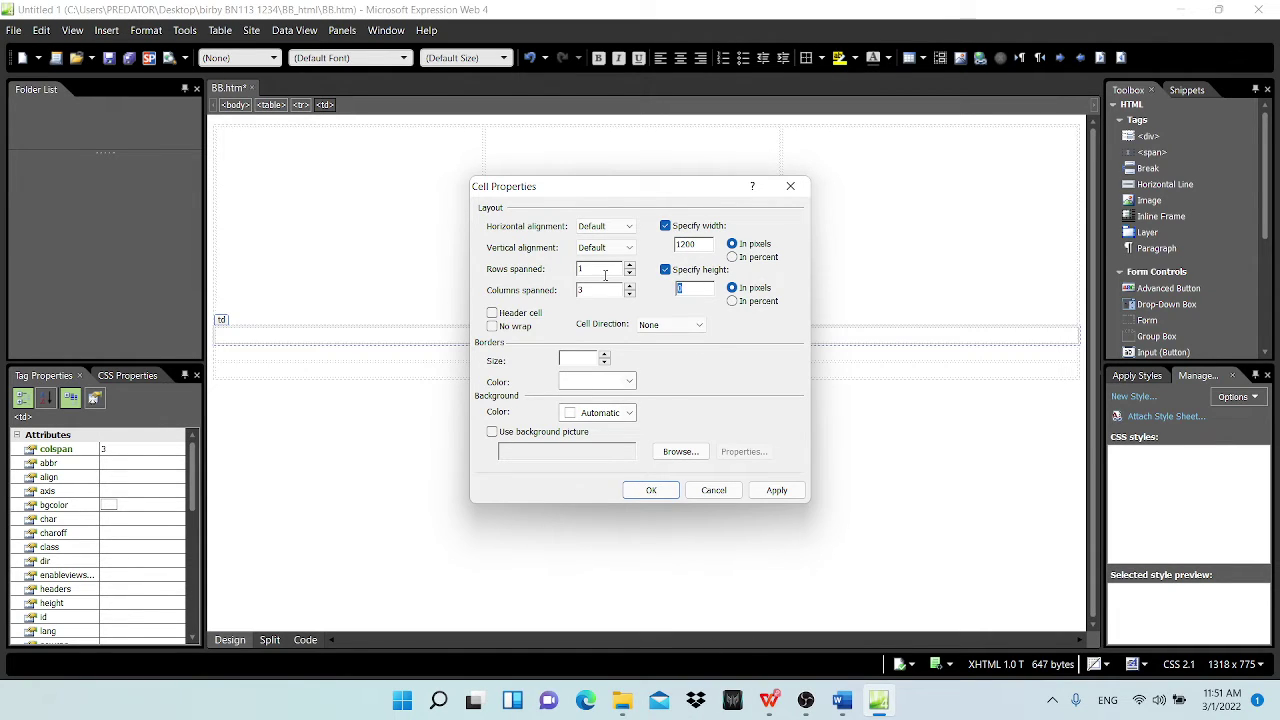
text(250)
click(650, 490)
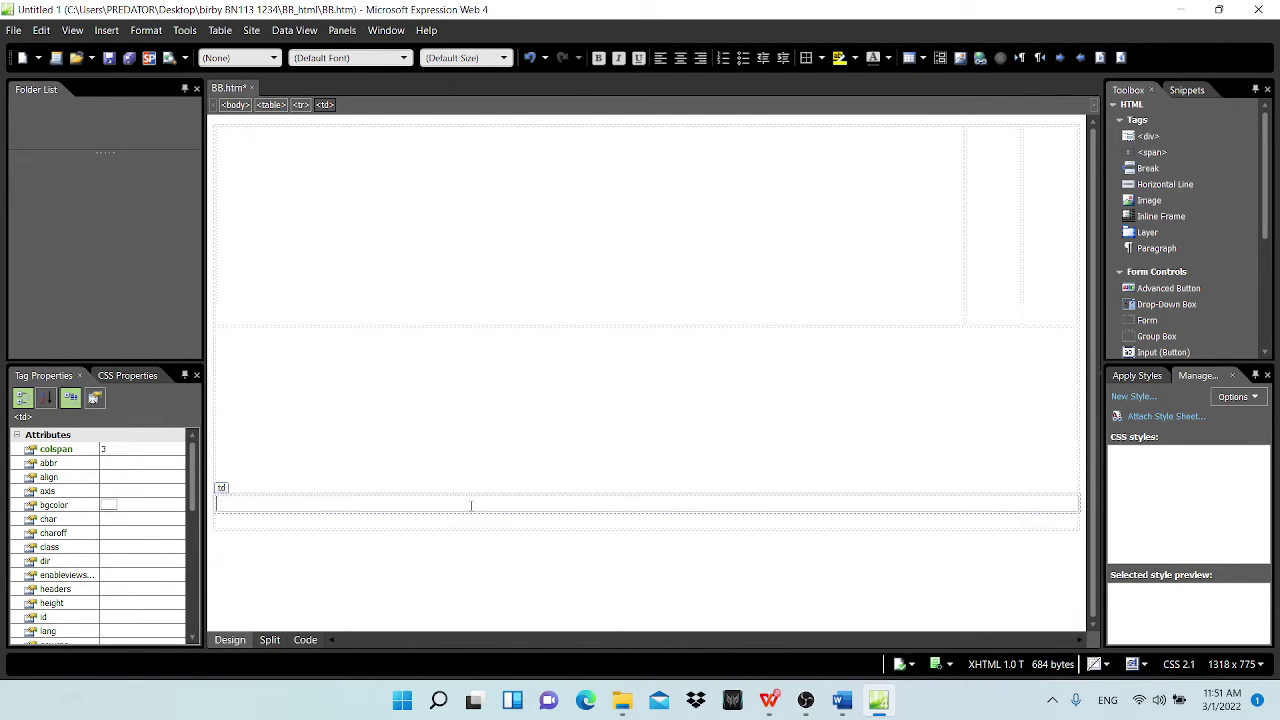
click(434, 443)
Step: Check cell E's 1200×150 spec and give the E cell explicit width and height, entering 120
right_click(437, 508)
mouse_move(517, 320)
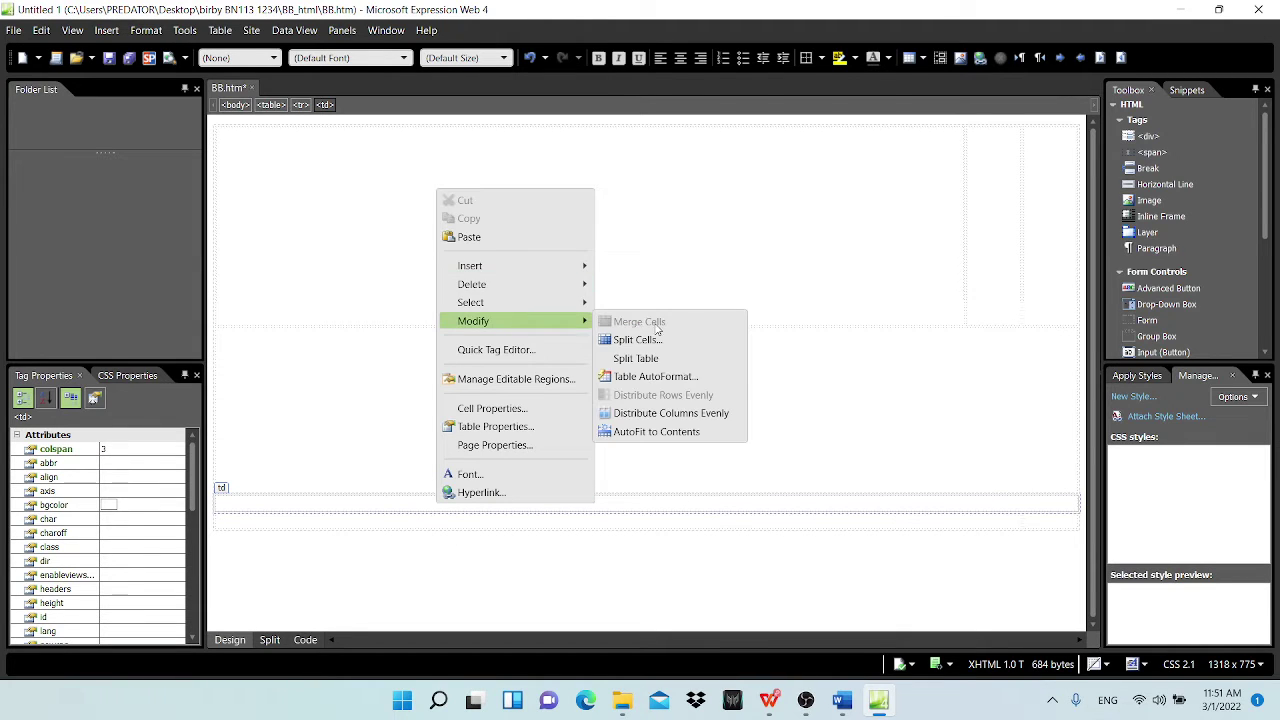
click(496, 408)
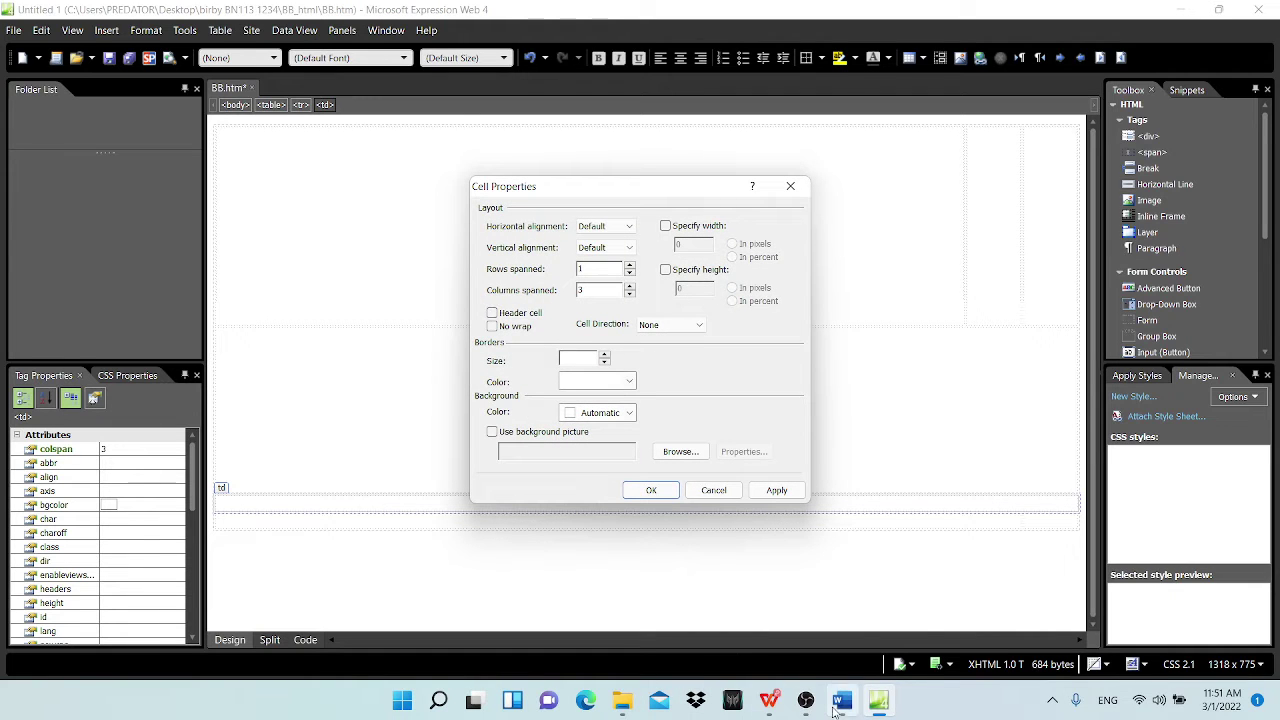
click(768, 700)
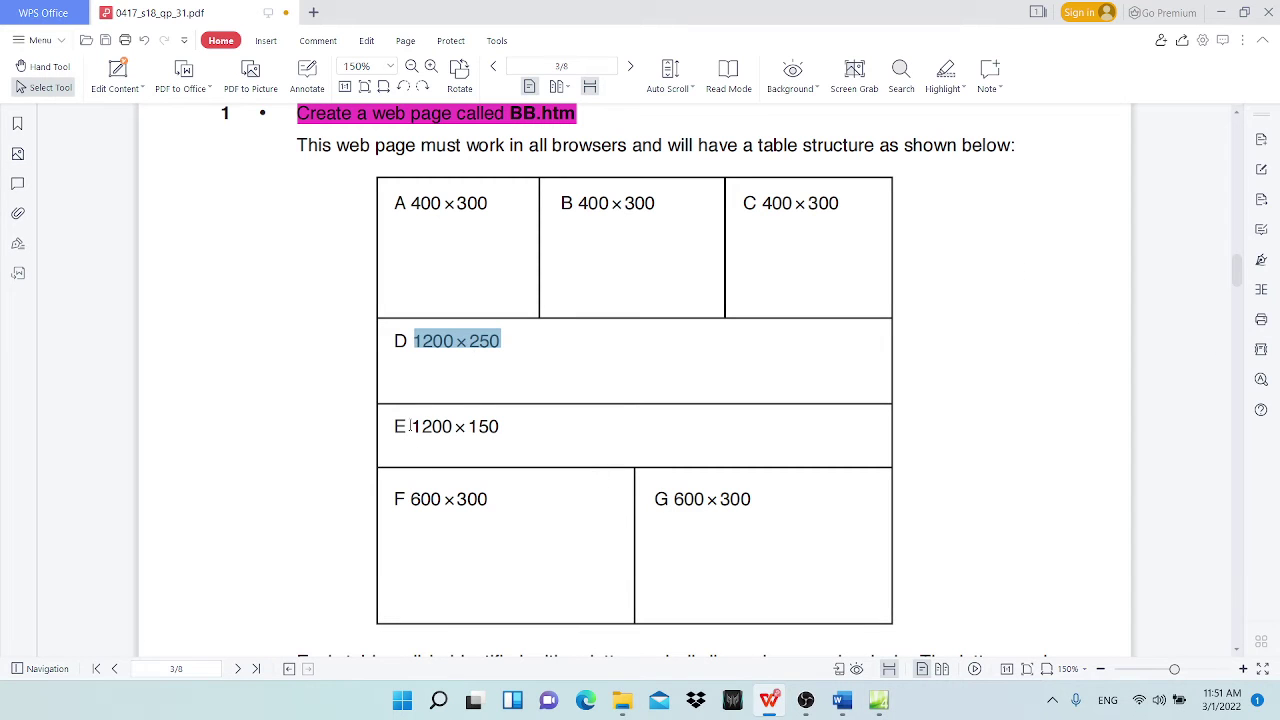
drag(415, 426, 500, 427)
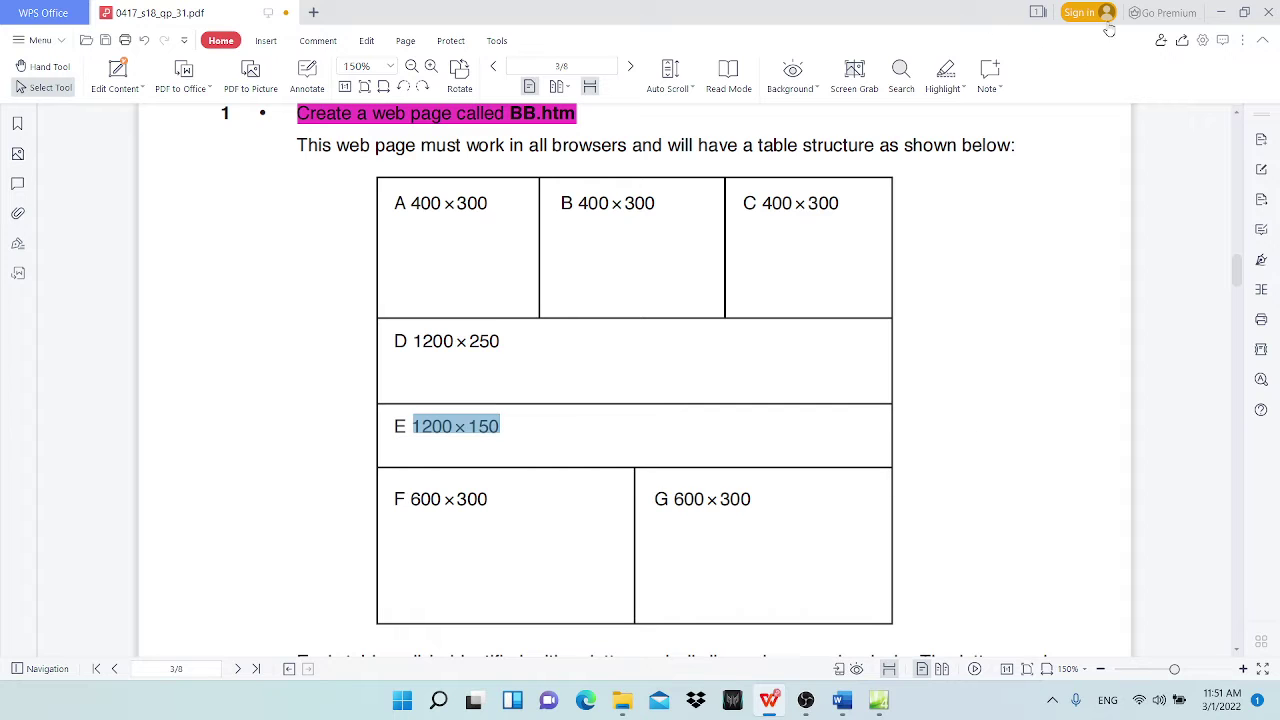
click(1222, 13)
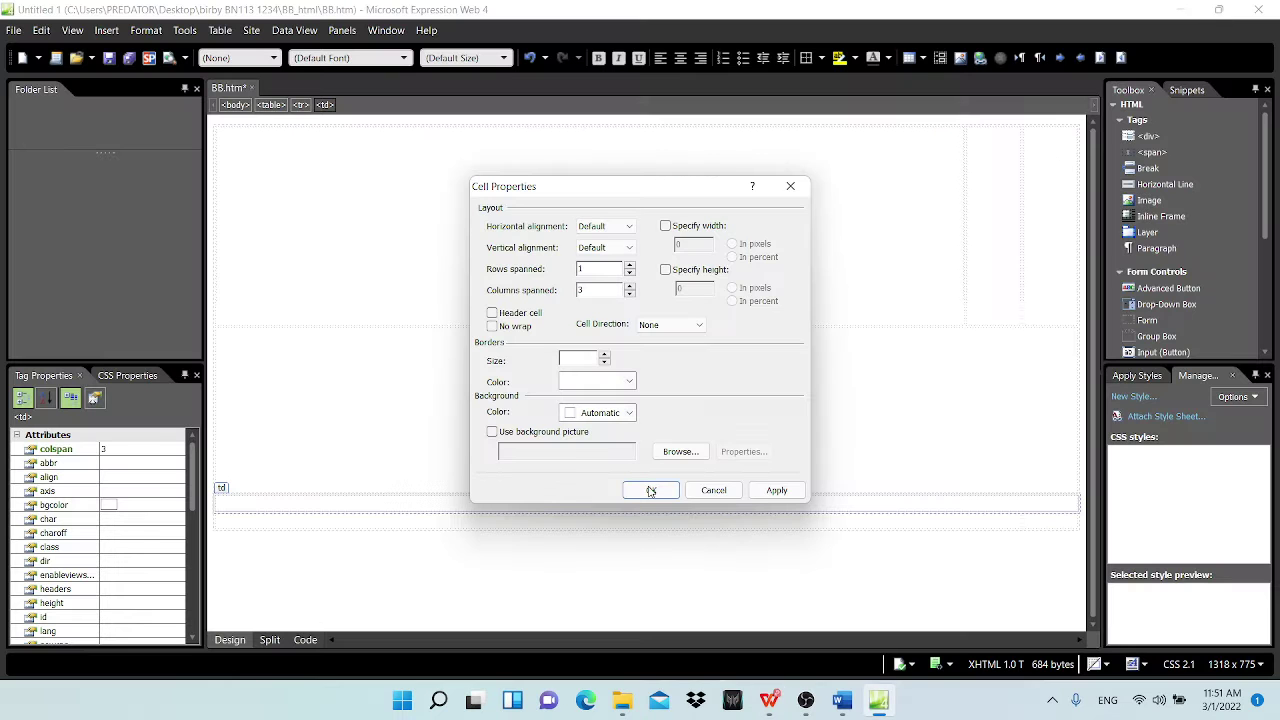
click(665, 226)
click(665, 270)
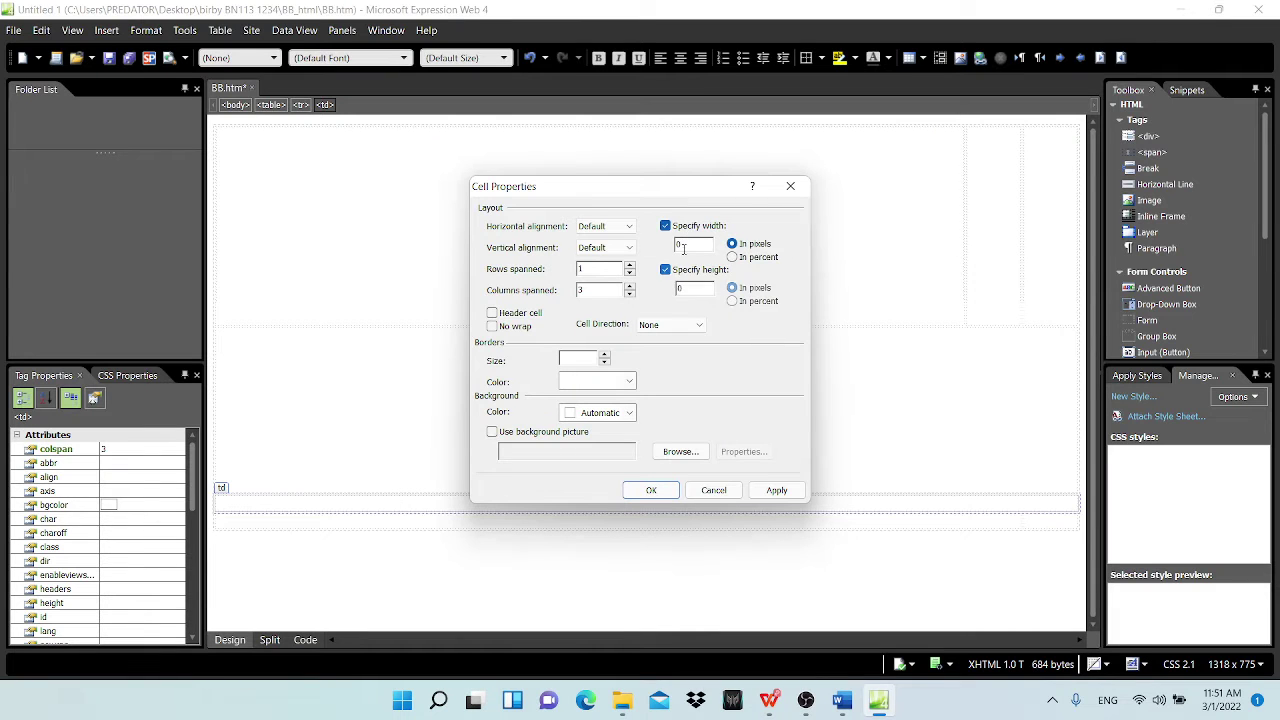
drag(690, 245, 666, 247)
text(1200)
click(651, 490)
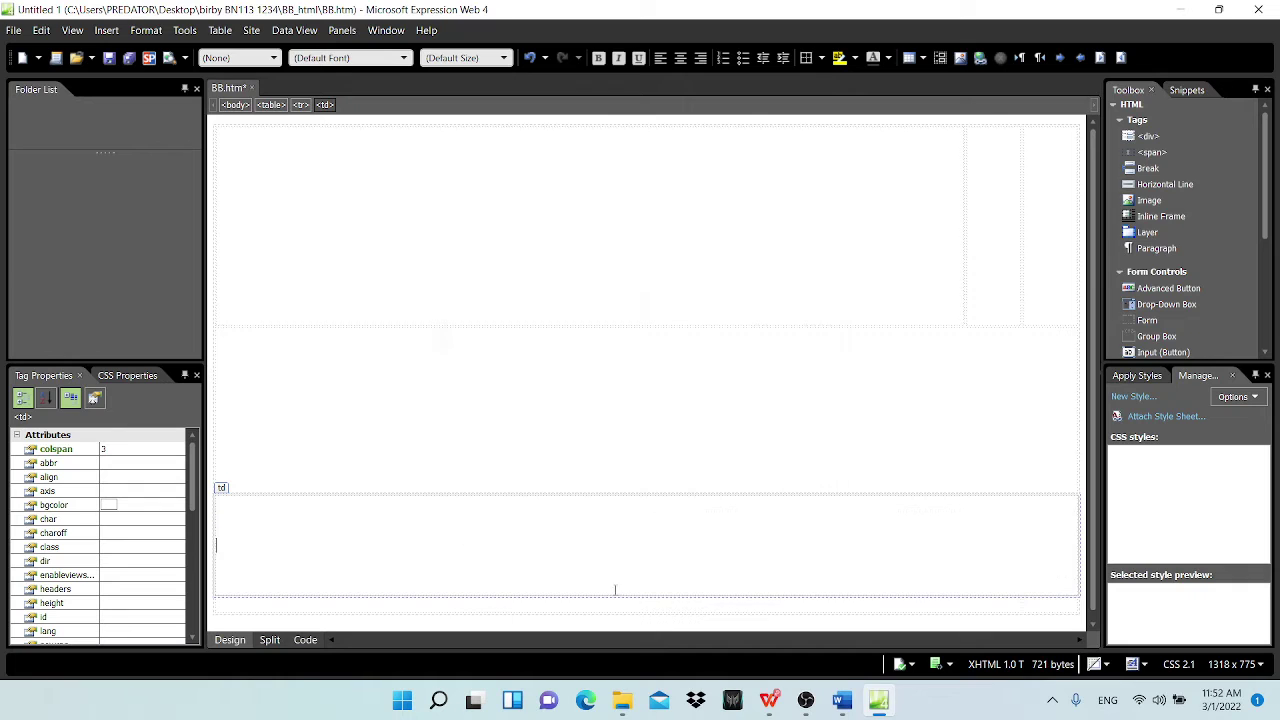
click(768, 699)
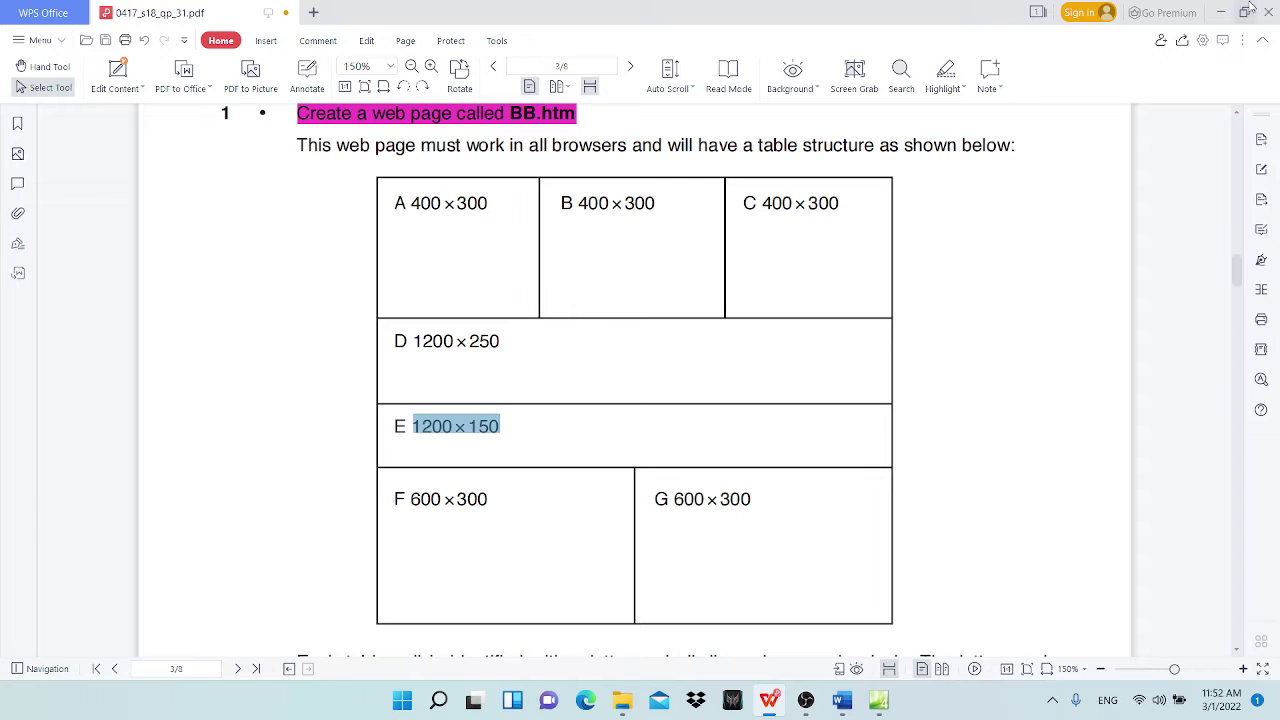
Step: Set both bottom-row F and G cells to 600 pixels wide by 300 pixels high
click(1221, 12)
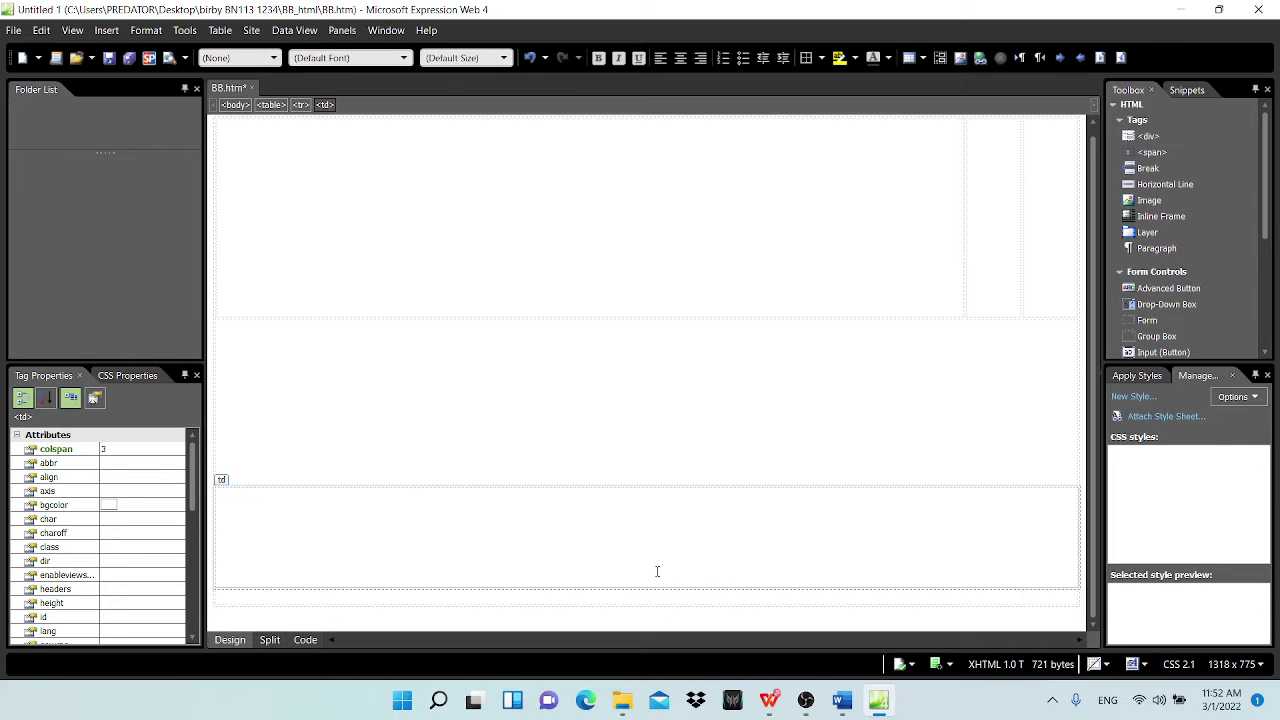
click(716, 595)
drag(950, 590, 1043, 592)
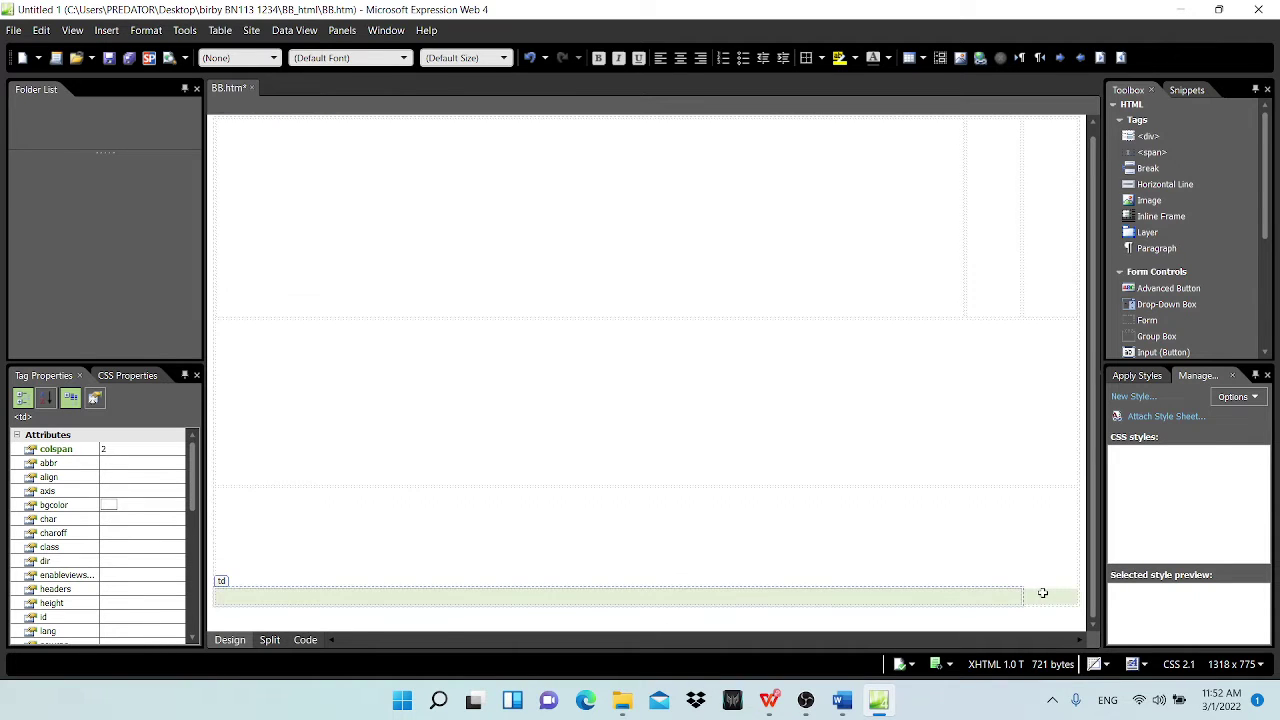
mouse_move(1001, 587)
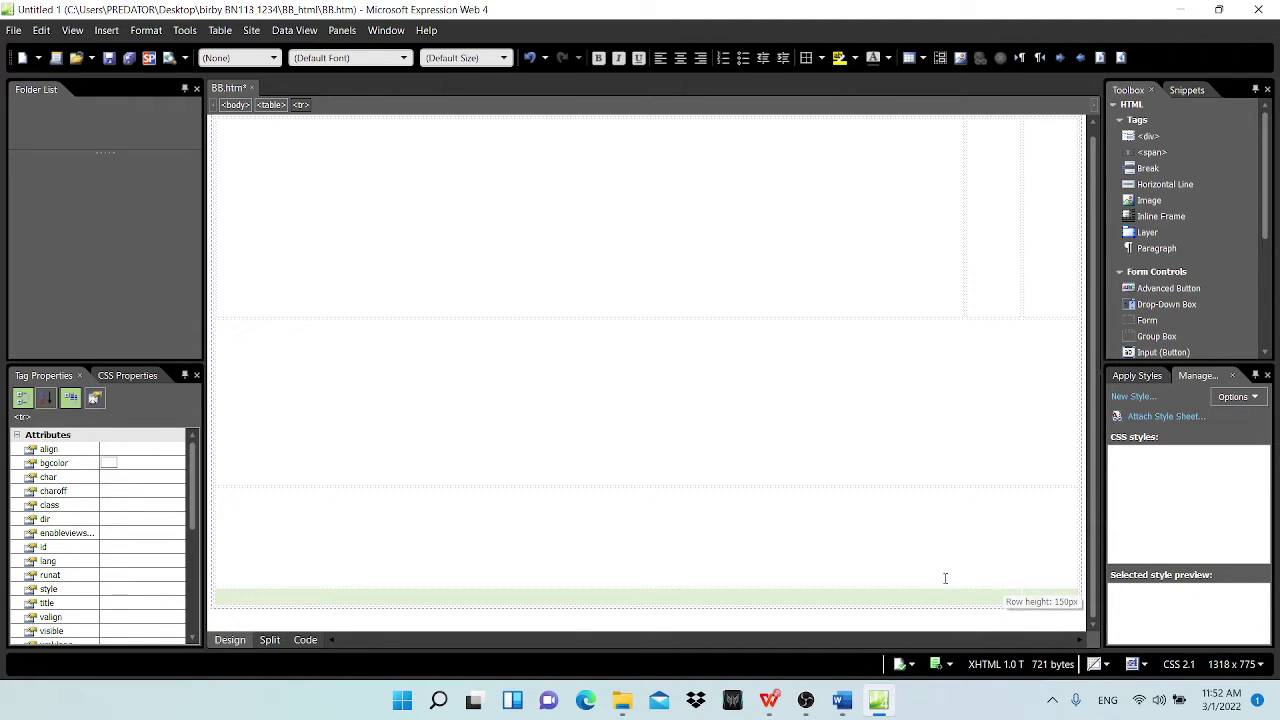
right_click(956, 603)
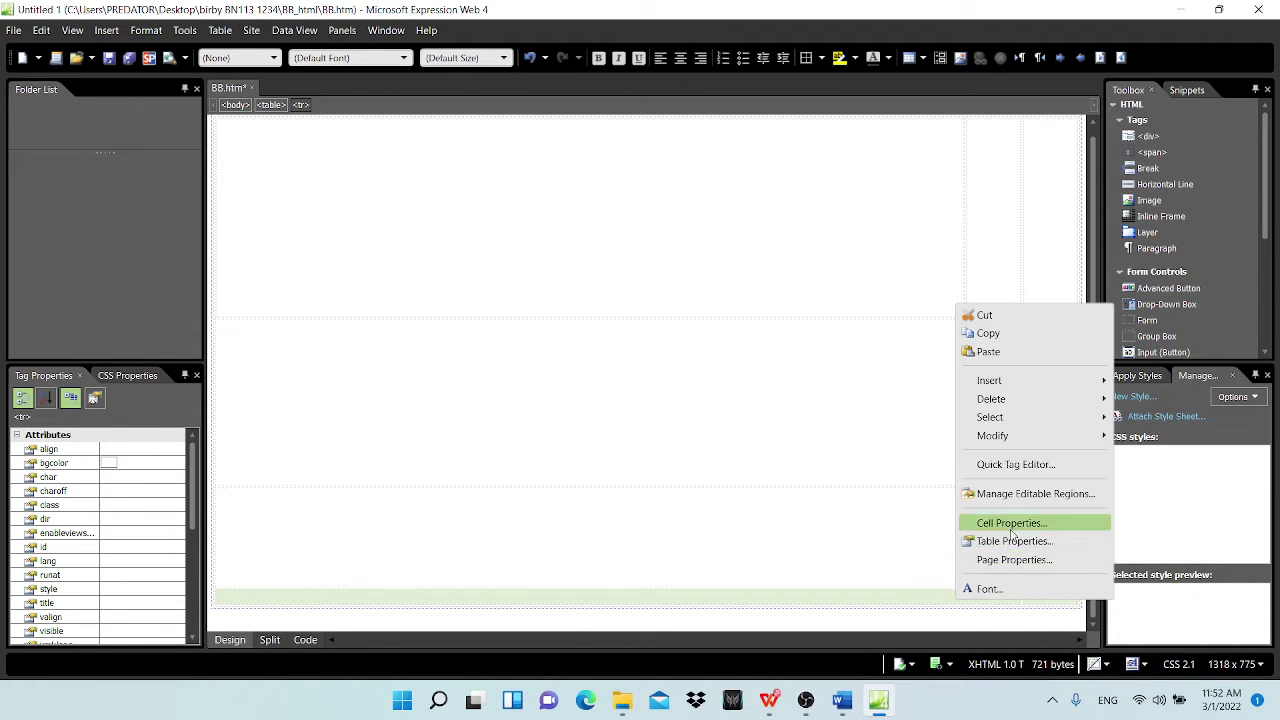
click(1012, 523)
click(666, 226)
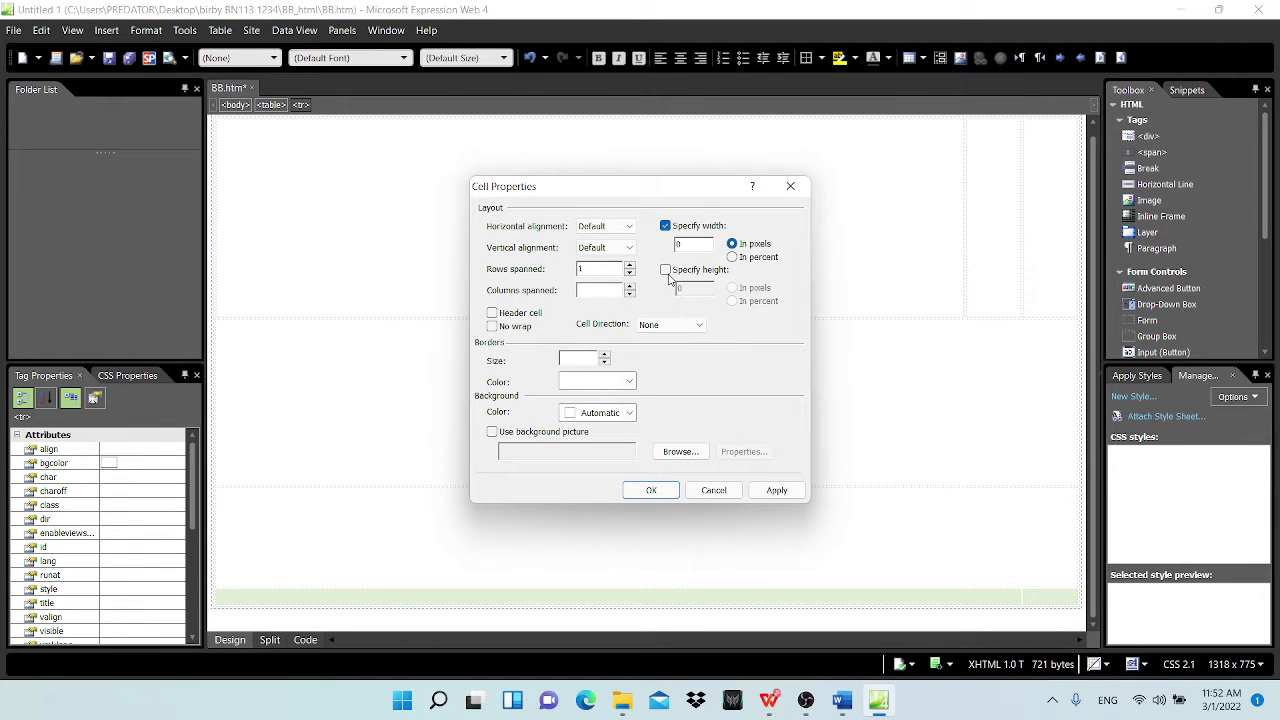
click(665, 269)
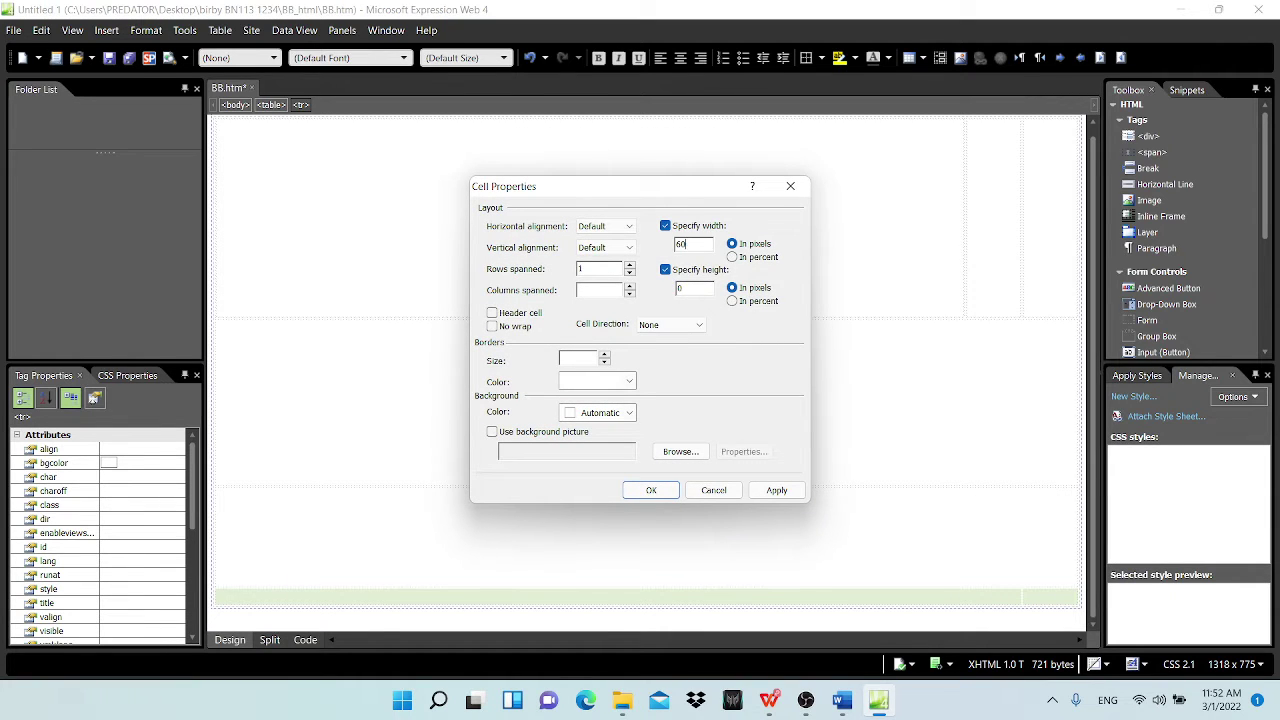
double_click(690, 289)
text(300)
click(650, 490)
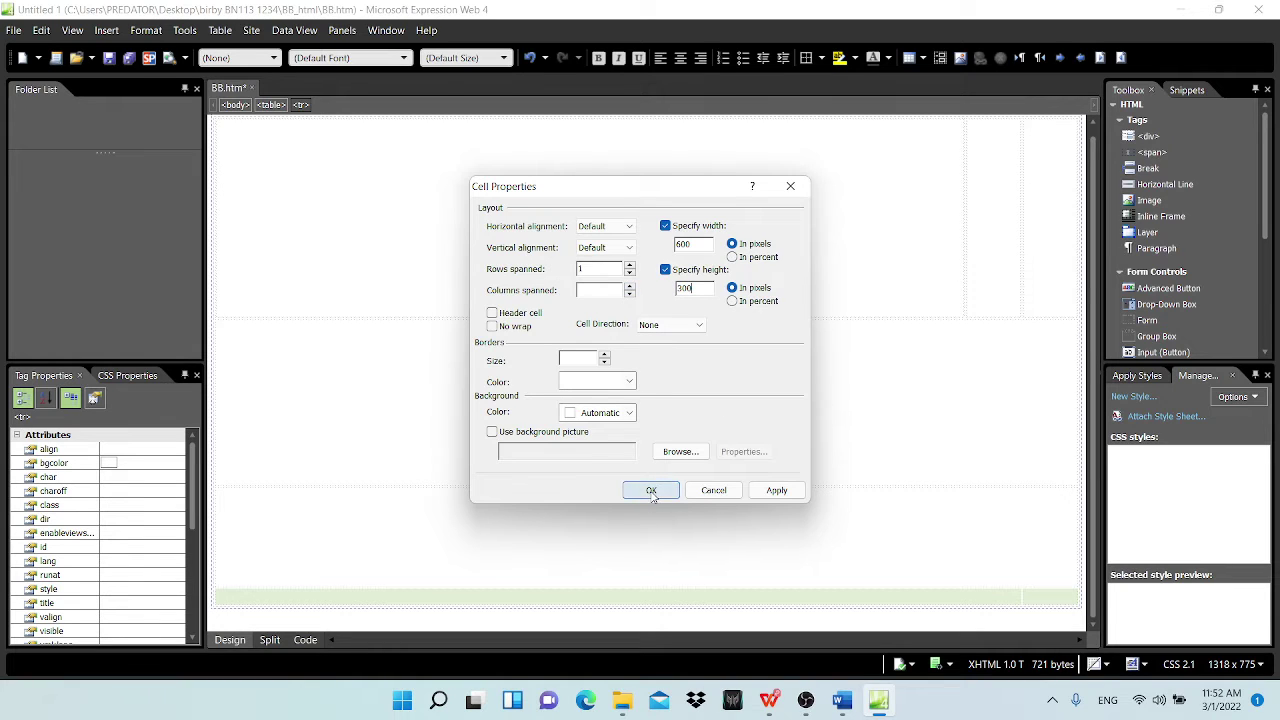
scroll(730, 490, up, 3)
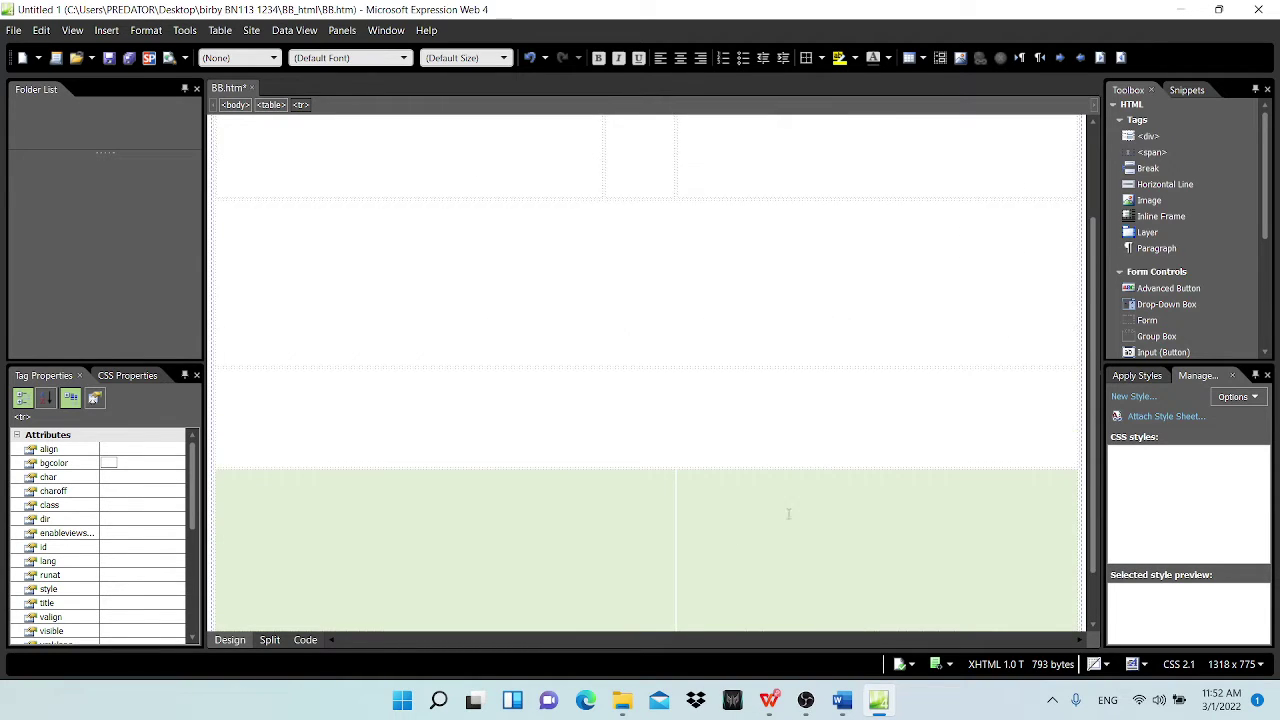
scroll(725, 570, down, 3)
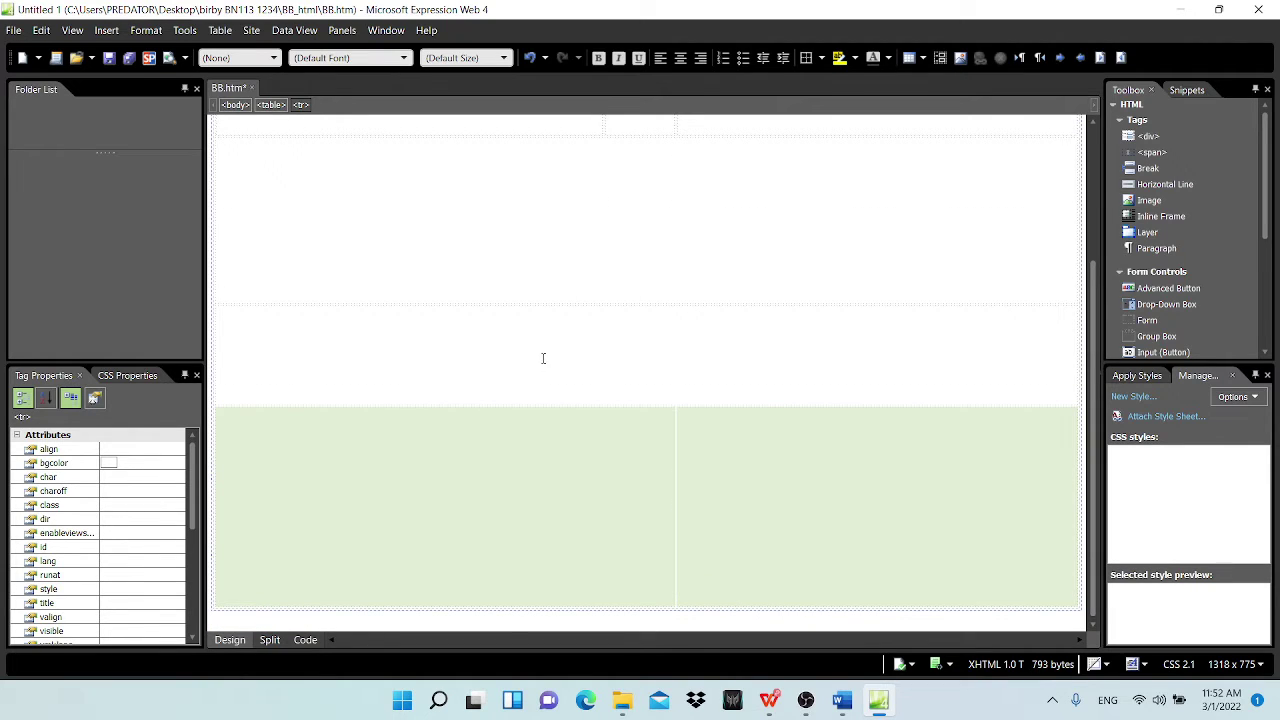
scroll(575, 333, up, 3)
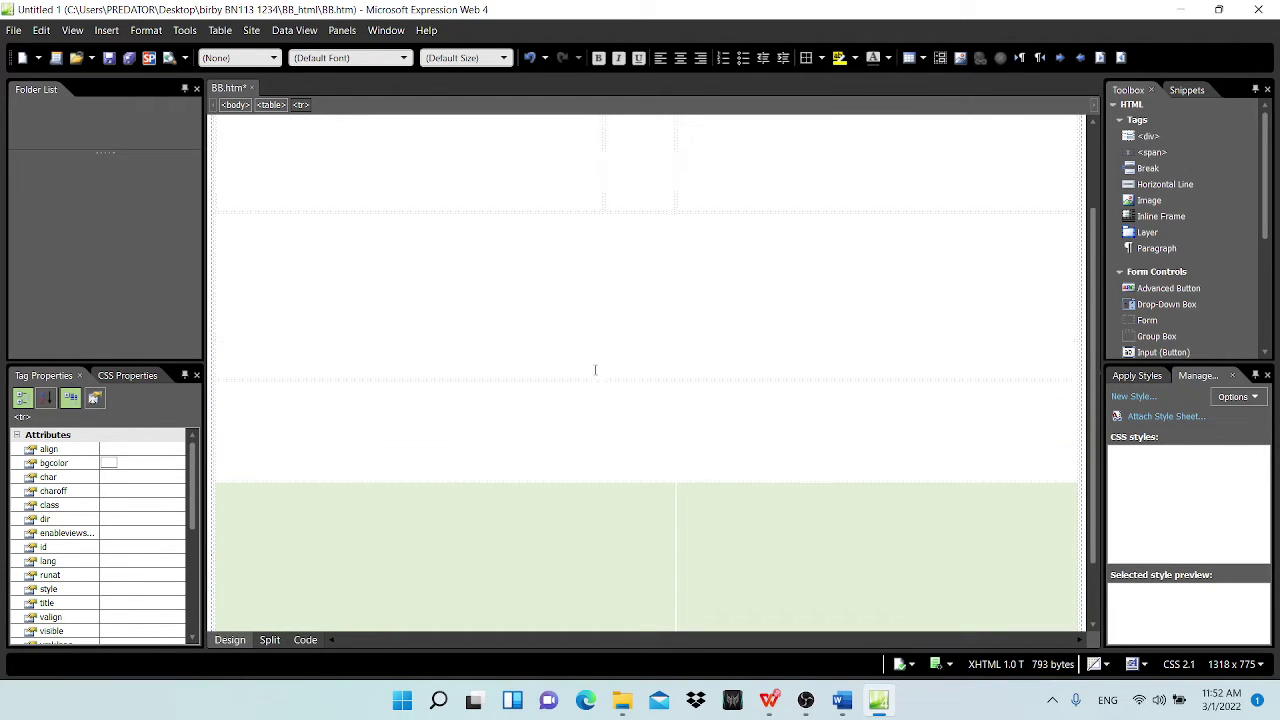
Step: Review the table markup in Code view, then click the top, second-row and middle cells to check sizes
click(305, 640)
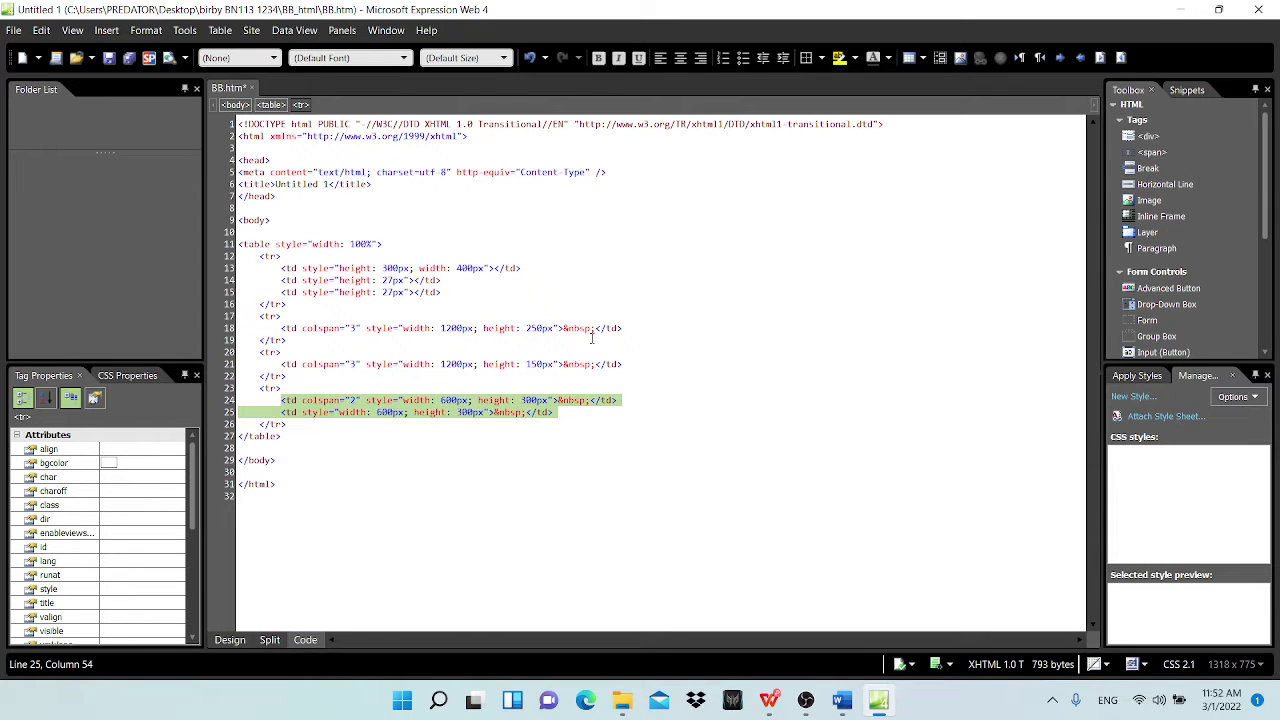
click(230, 640)
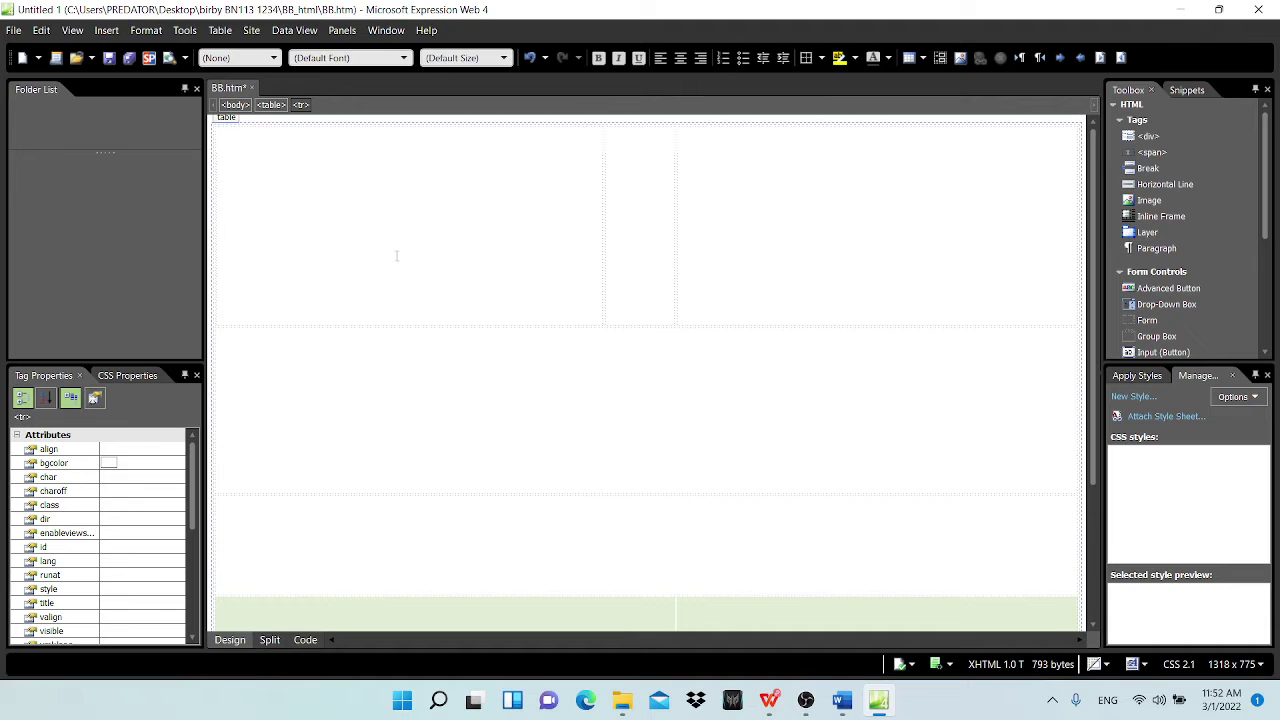
click(580, 310)
click(568, 445)
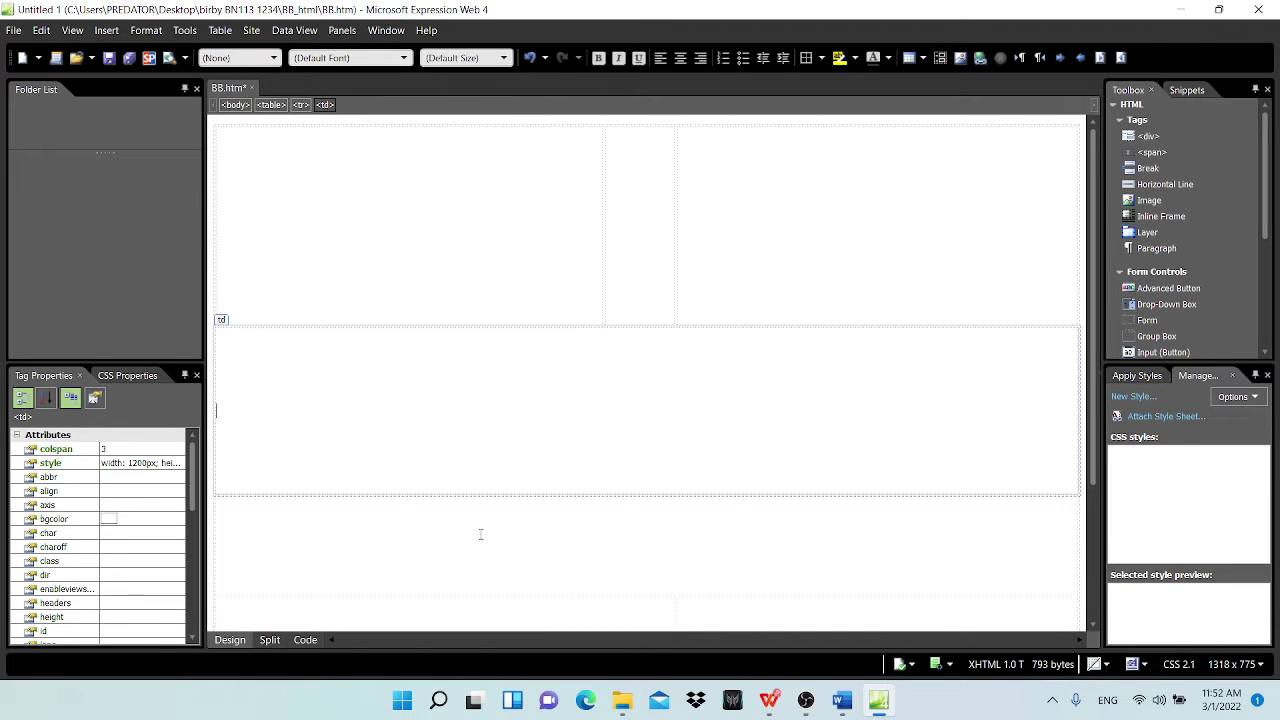
click(615, 276)
click(878, 706)
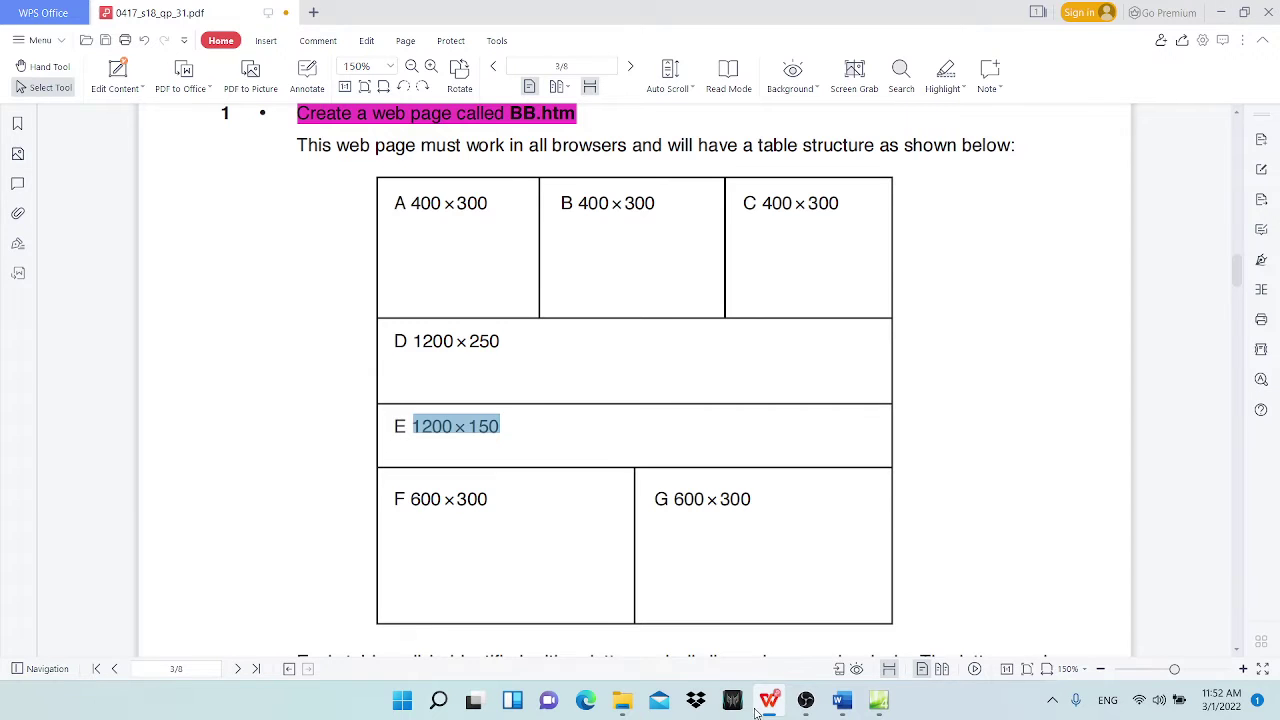
Step: Scroll through the question paper and select cell letter D in the diagram
click(768, 700)
scroll(517, 418, down, 2)
scroll(520, 422, up, 2)
scroll(527, 426, down, 2)
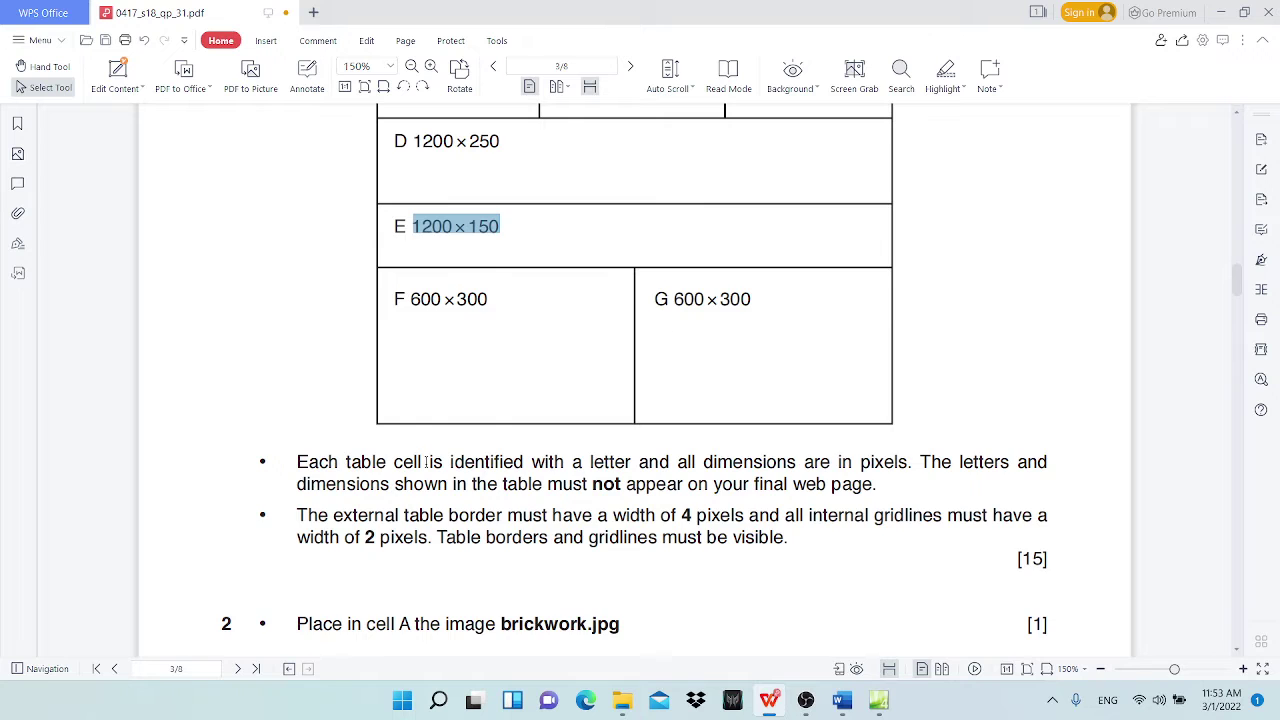
scroll(538, 290, up, 1)
double_click(403, 193)
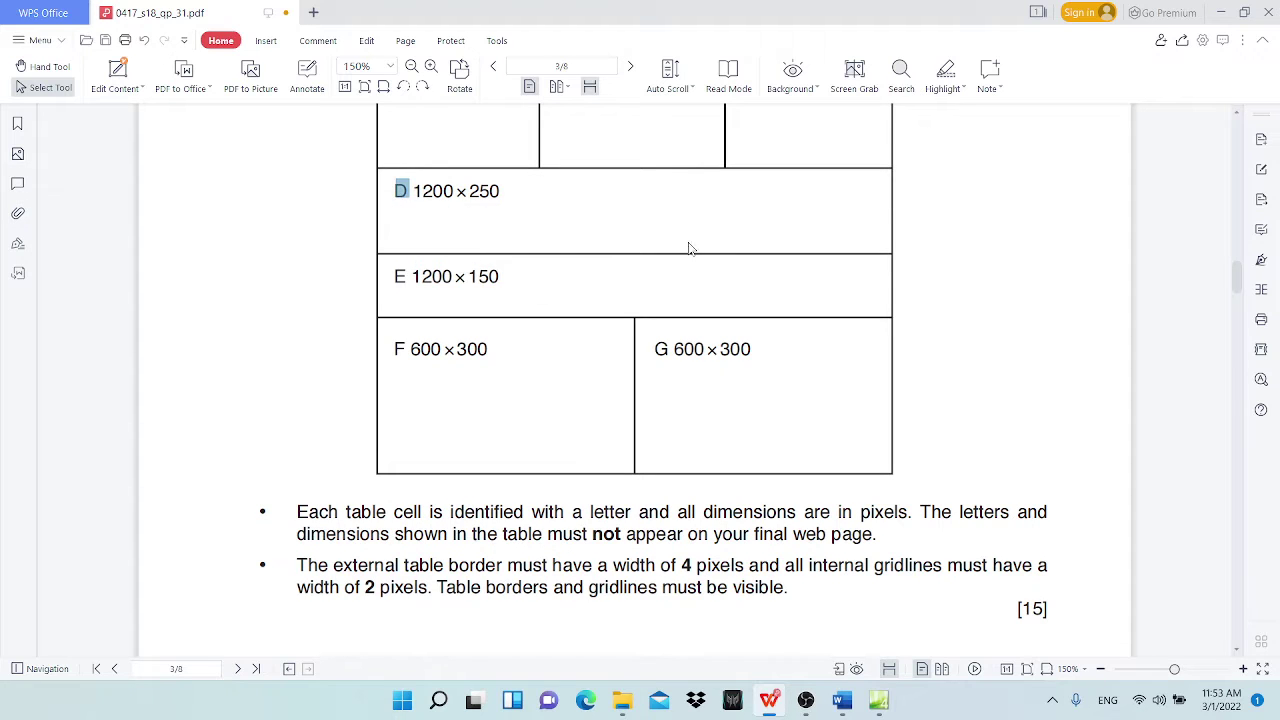
scroll(560, 255, up, 2)
scroll(540, 277, down, 2)
Step: Highlight the bullet about cell letters and dimensions in magenta
drag(790, 590, 297, 565)
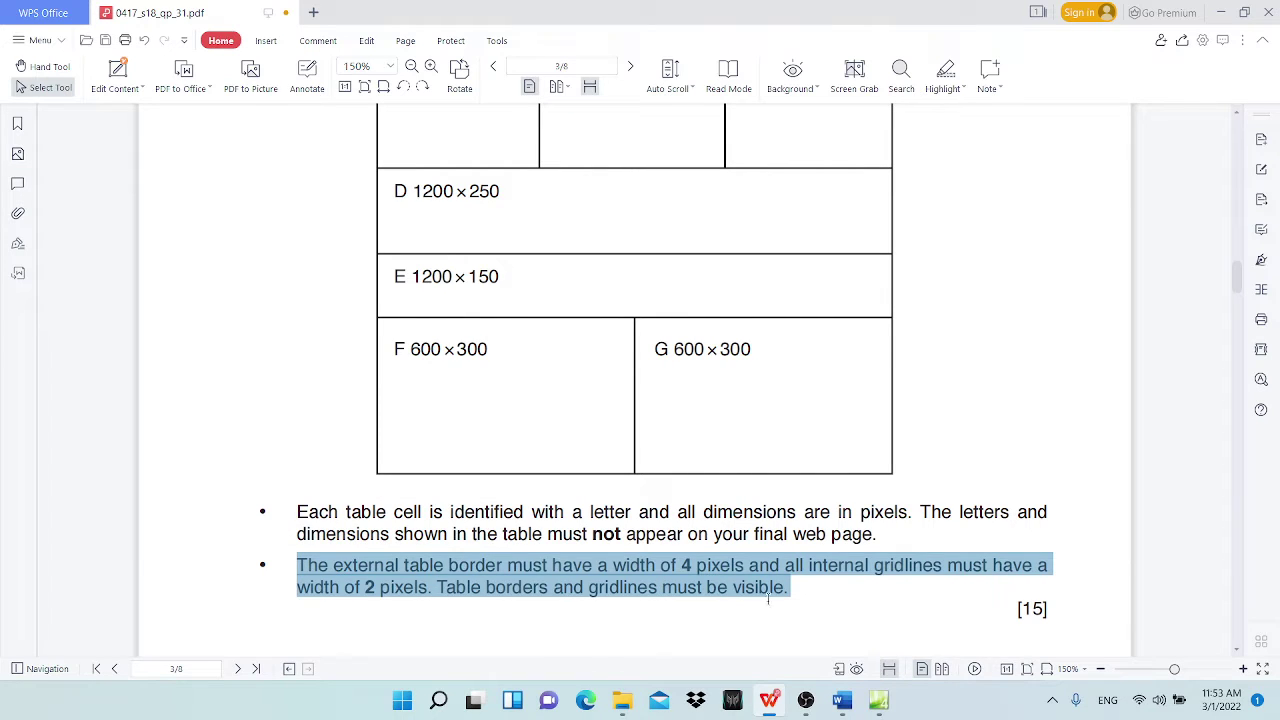
scroll(678, 572, down, 1)
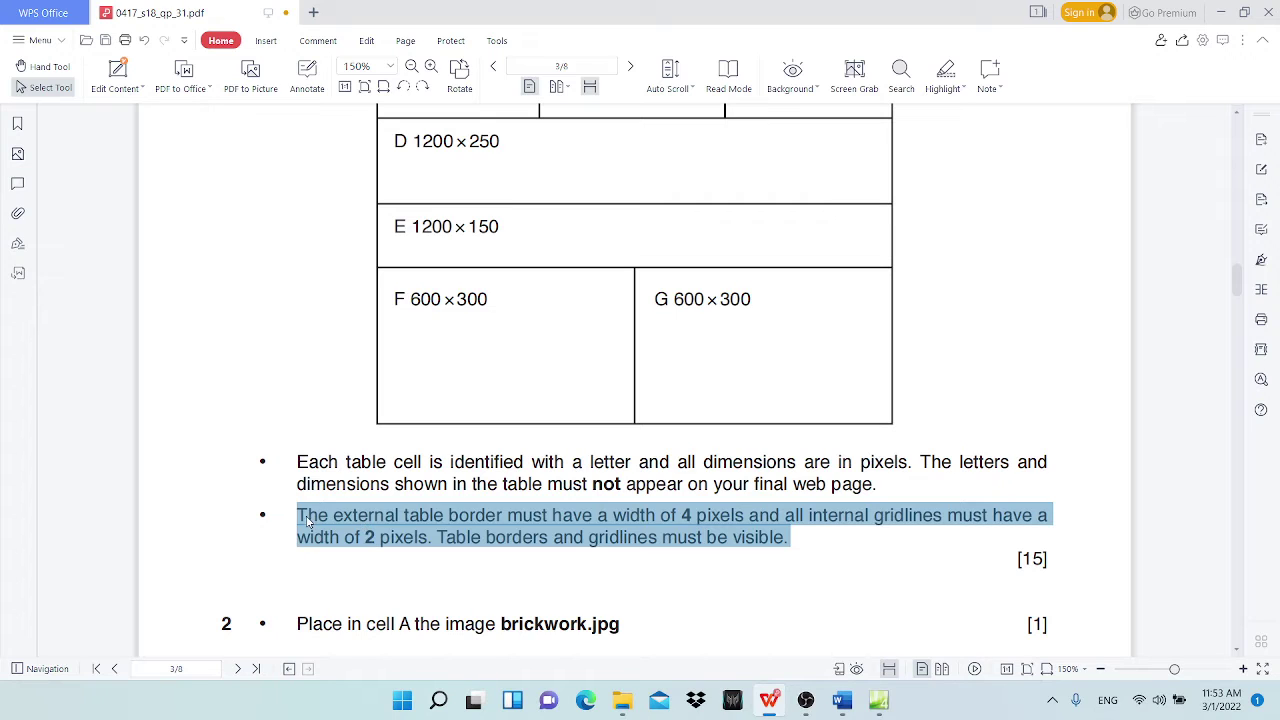
drag(883, 490, 297, 462)
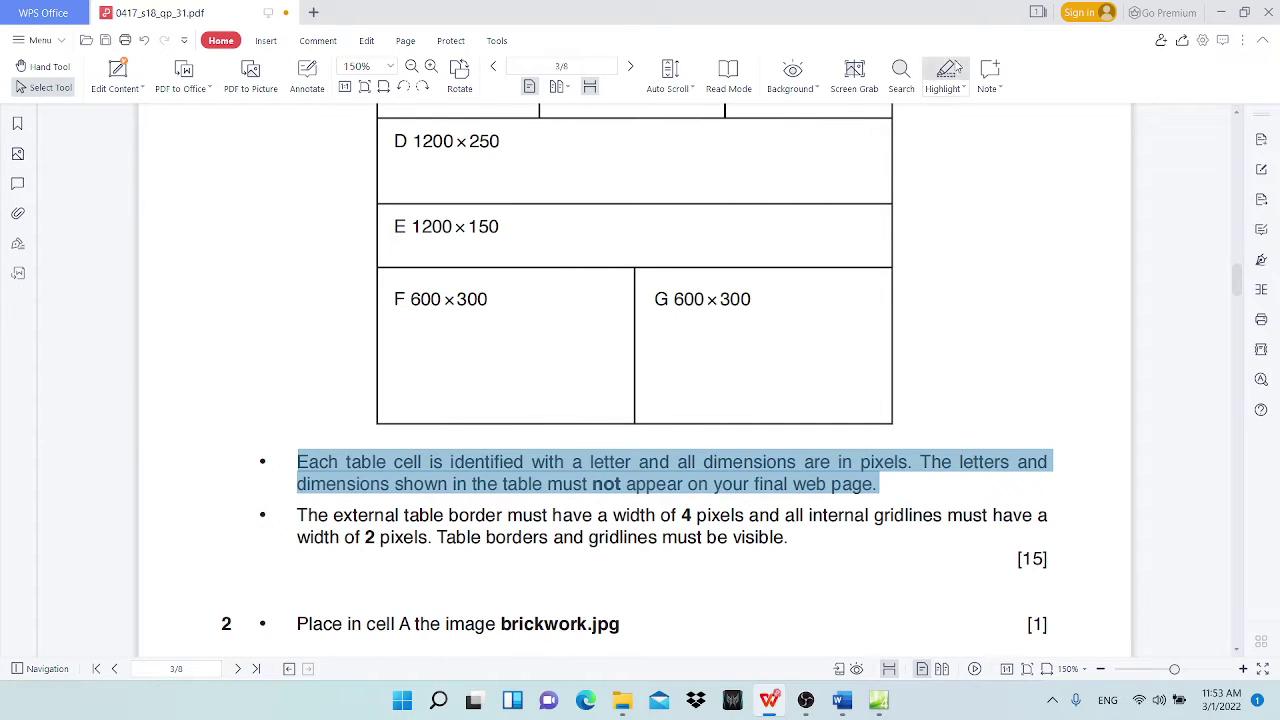
click(945, 70)
scroll(677, 409, down, 6)
scroll(291, 318, down, 1)
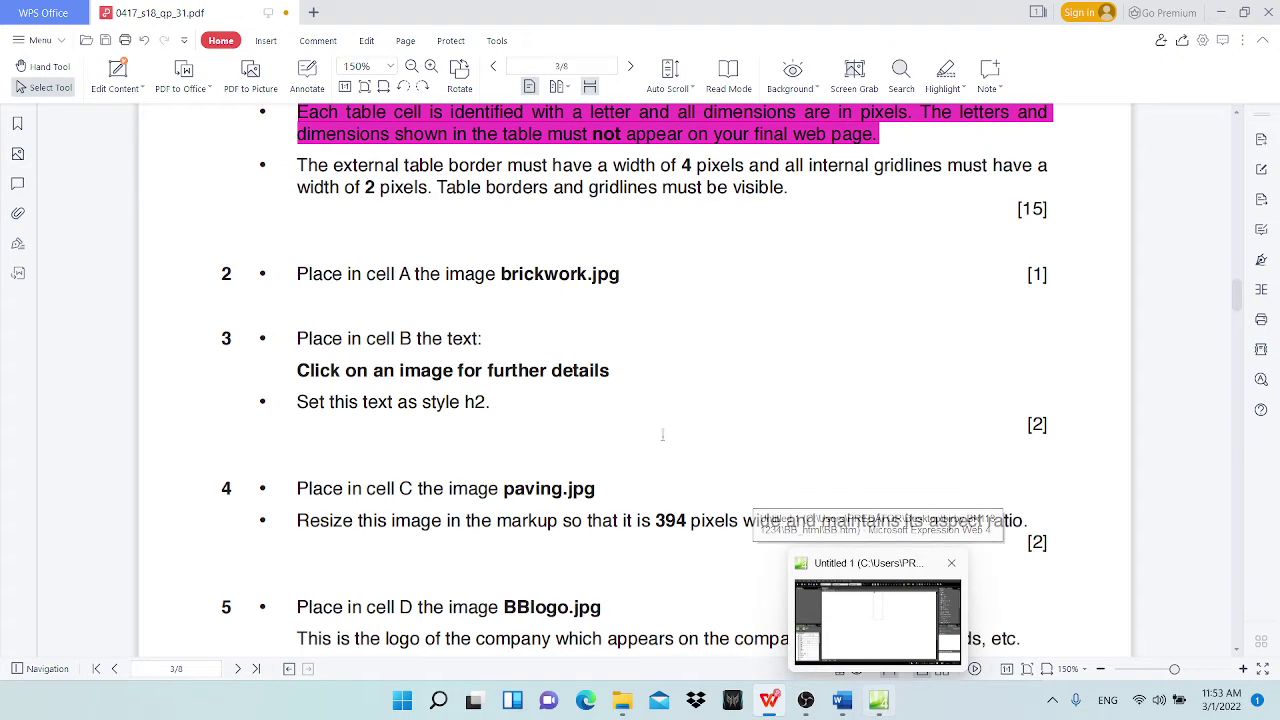
scroll(604, 415, up, 6)
scroll(604, 415, up, 5)
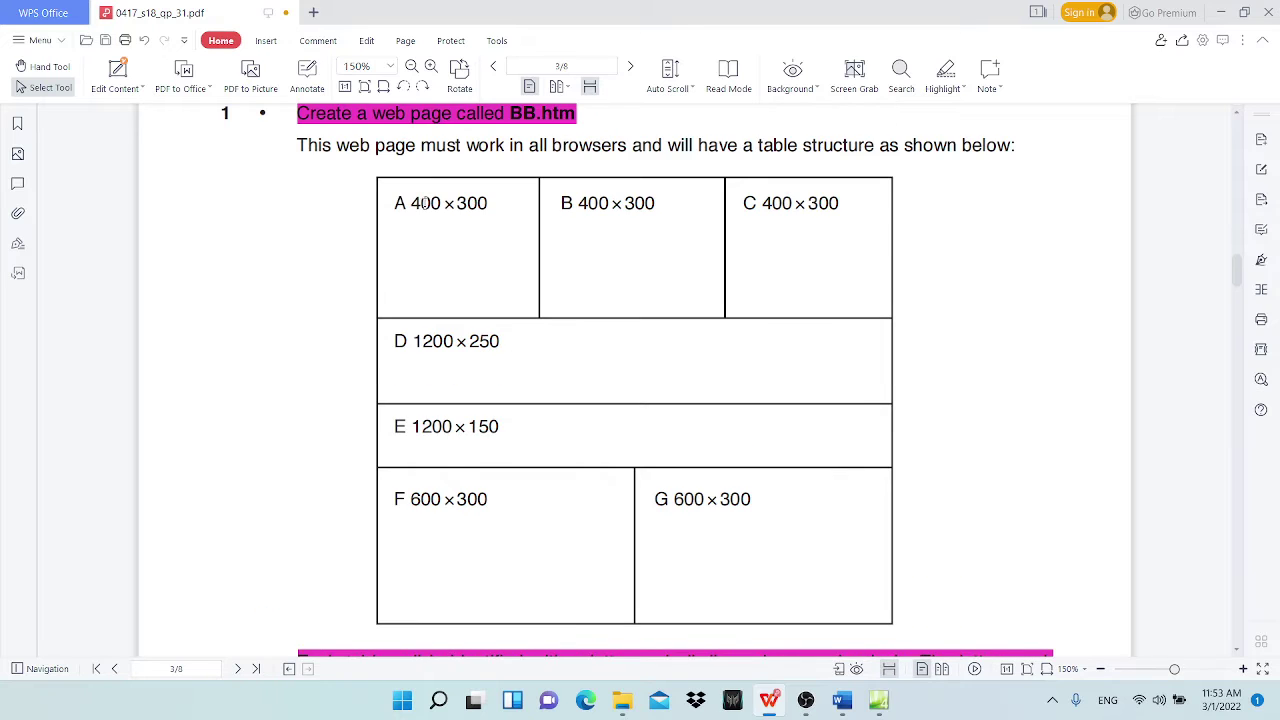
scroll(425, 203, down, 10)
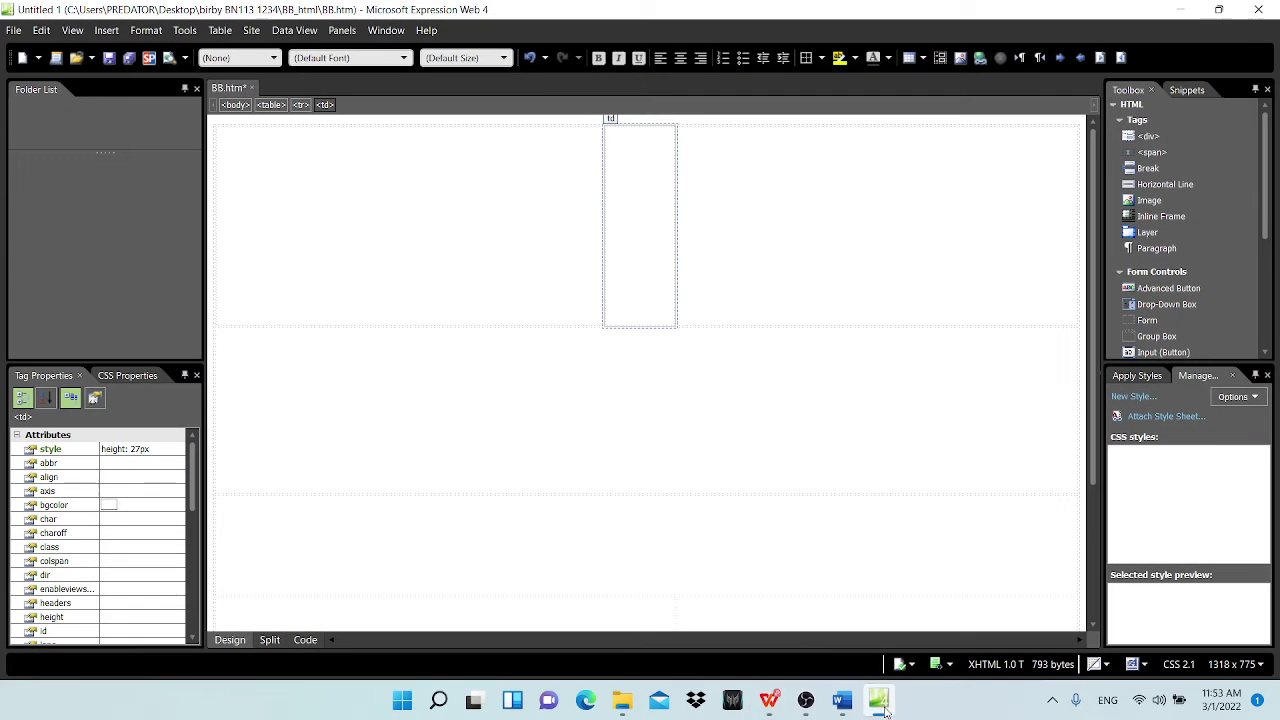
Step: Insert a picture from file into cell A, browsing to Desktop > project folder > BB_html
click(878, 700)
click(339, 167)
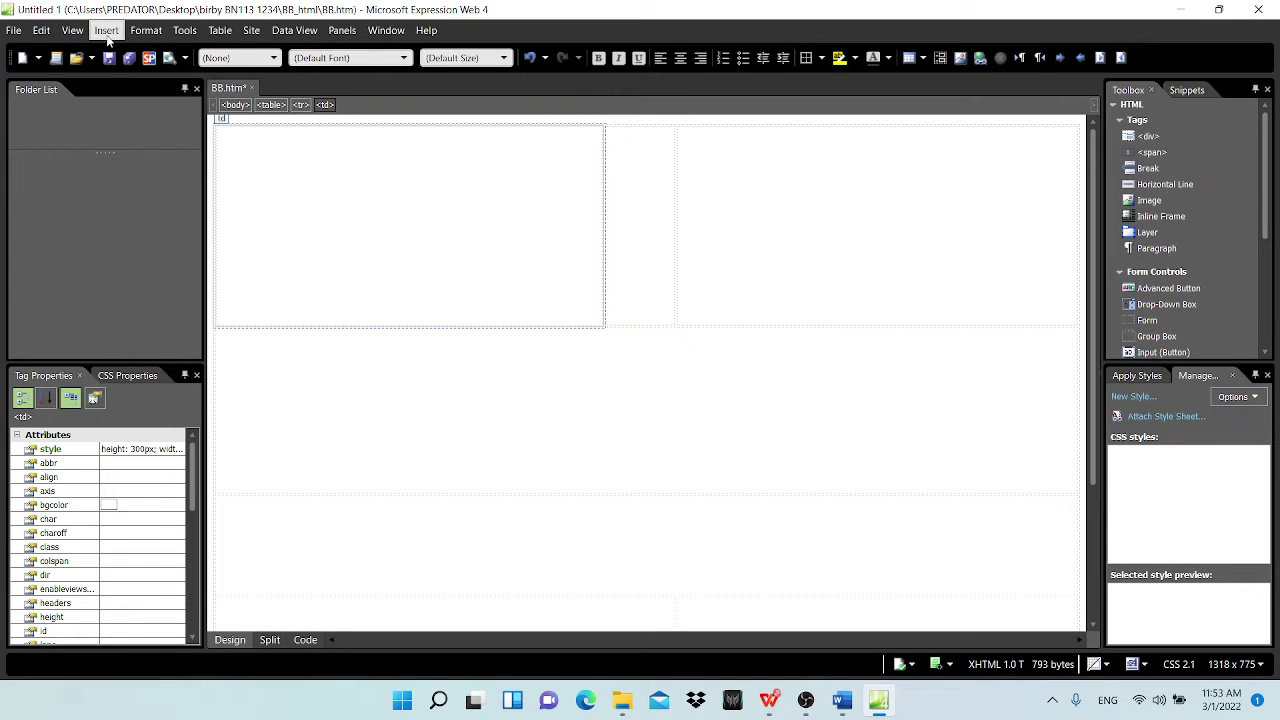
click(107, 36)
mouse_move(168, 159)
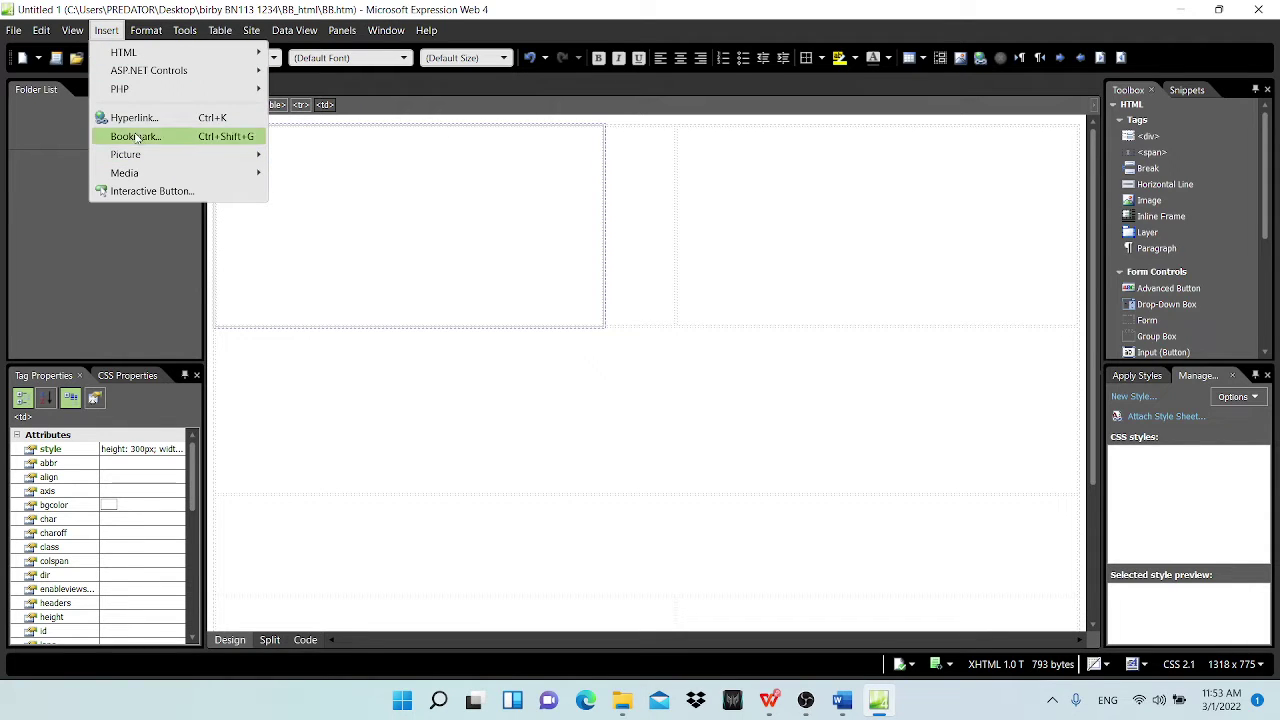
click(300, 157)
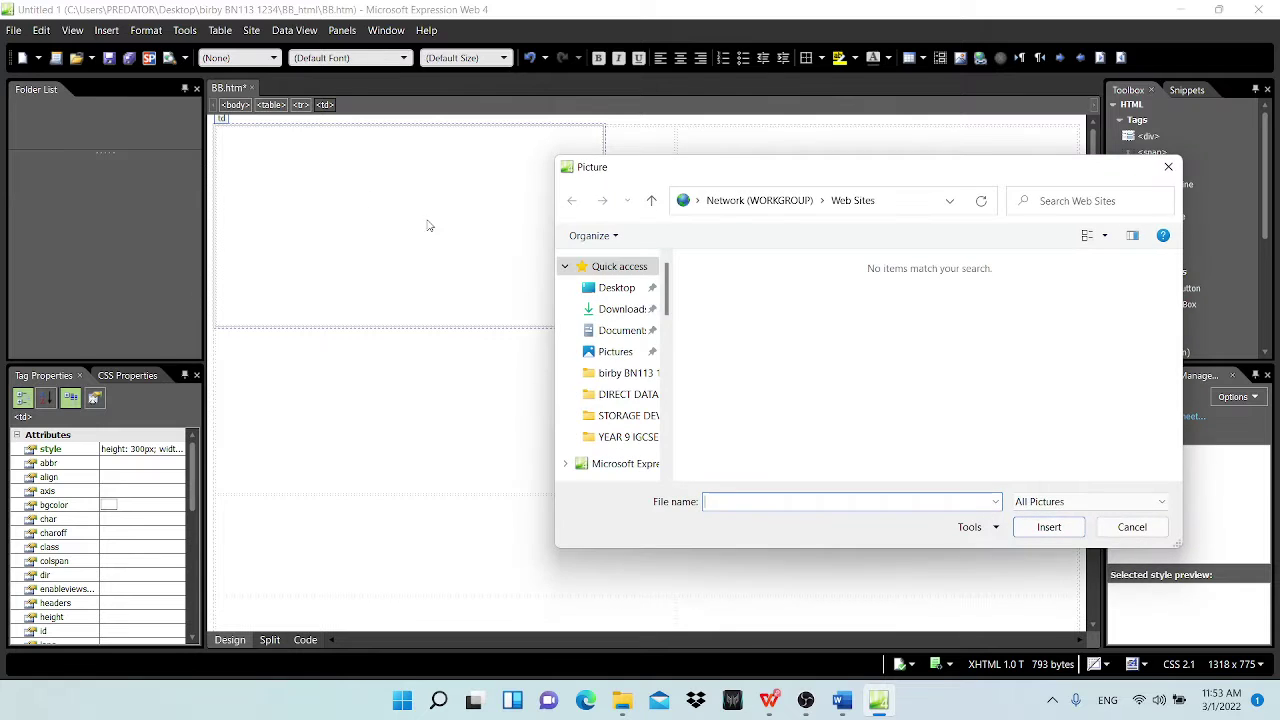
click(655, 288)
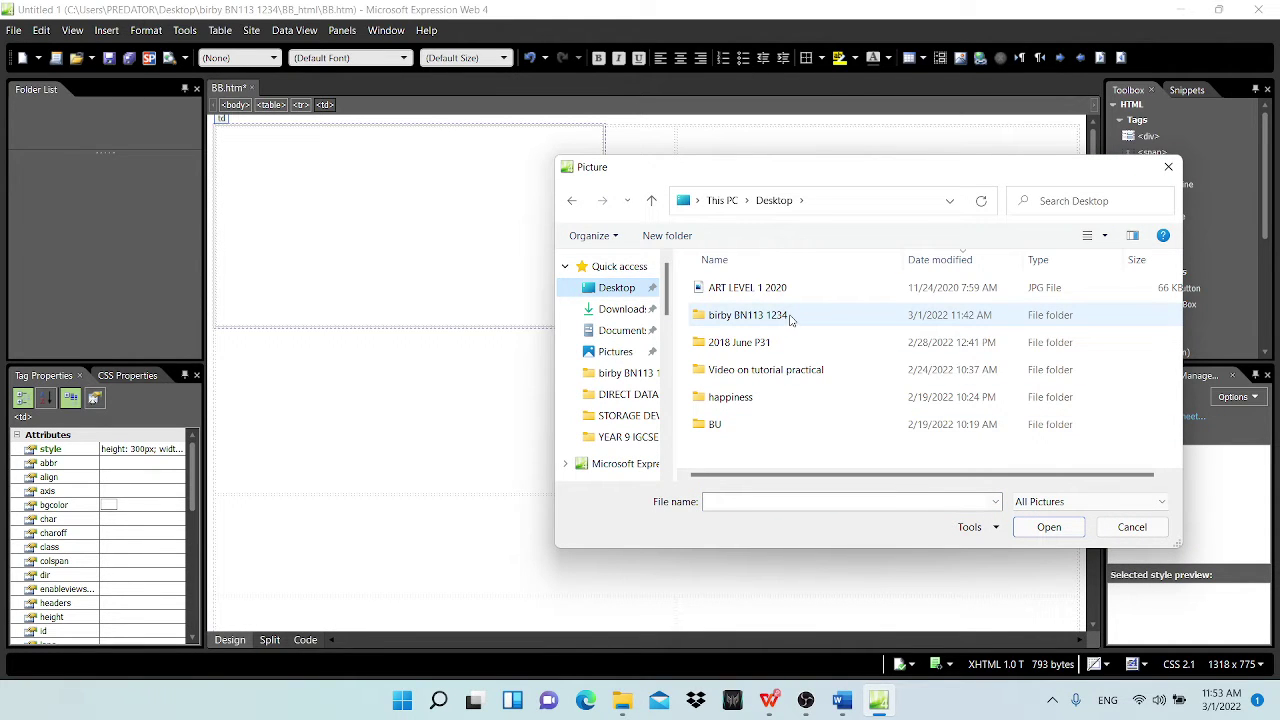
double_click(789, 318)
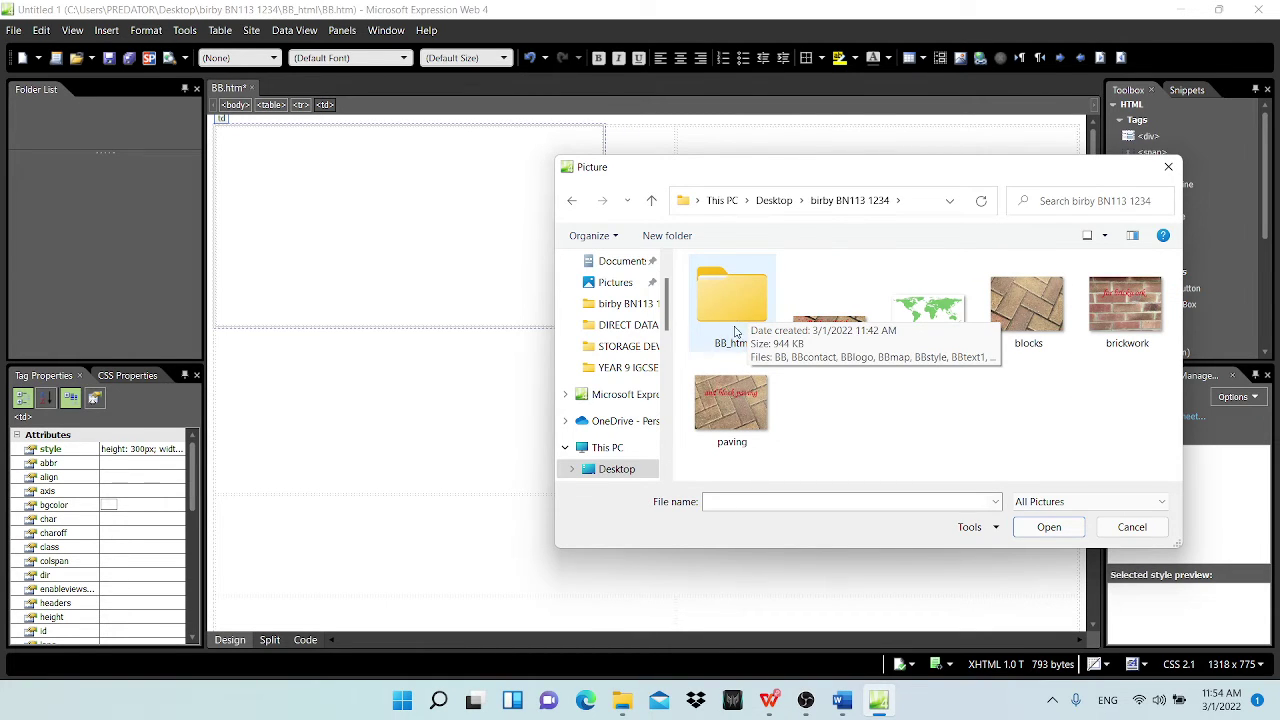
double_click(743, 333)
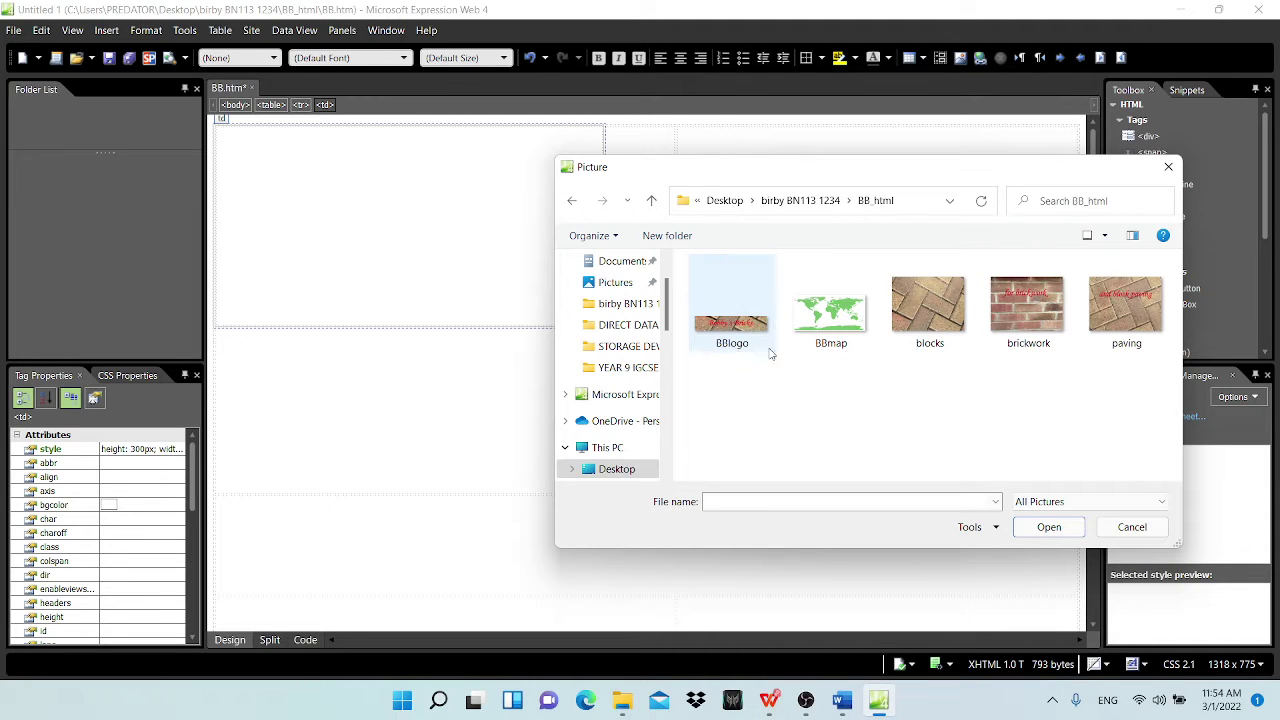
Step: Choose the brickwork image and give it alternate text BRICKWORK
click(769, 702)
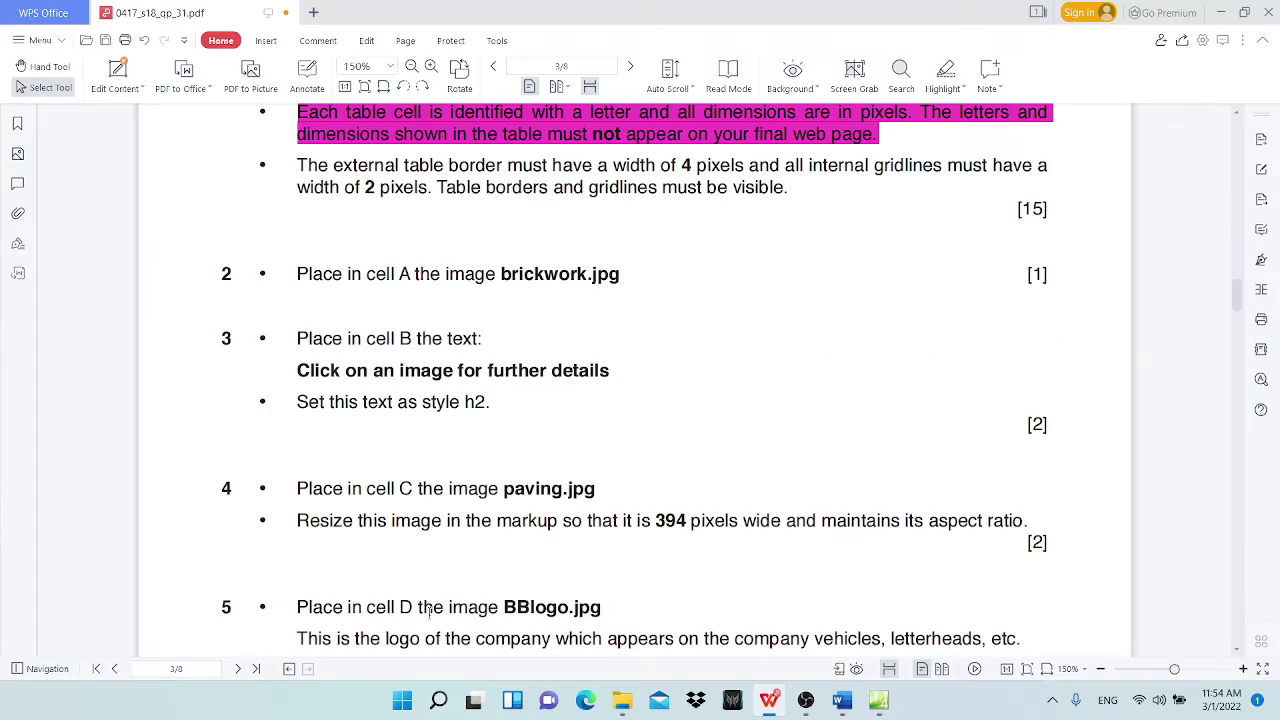
click(1221, 12)
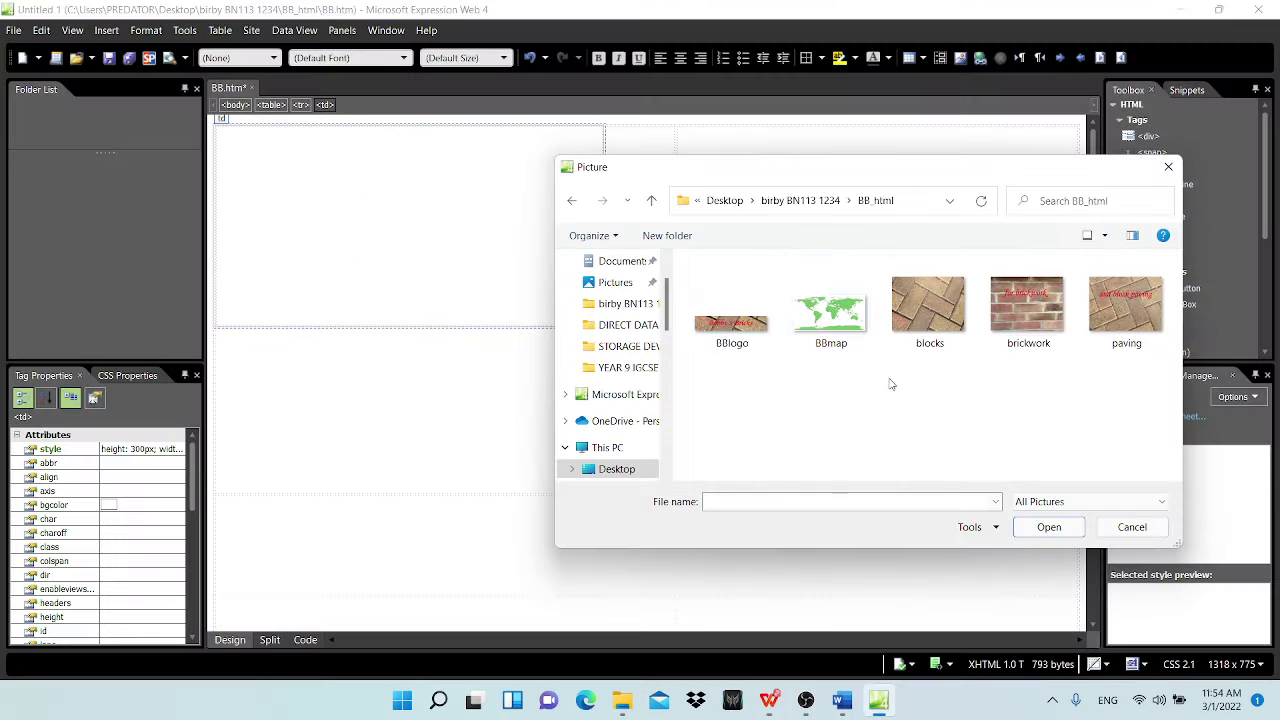
click(1027, 312)
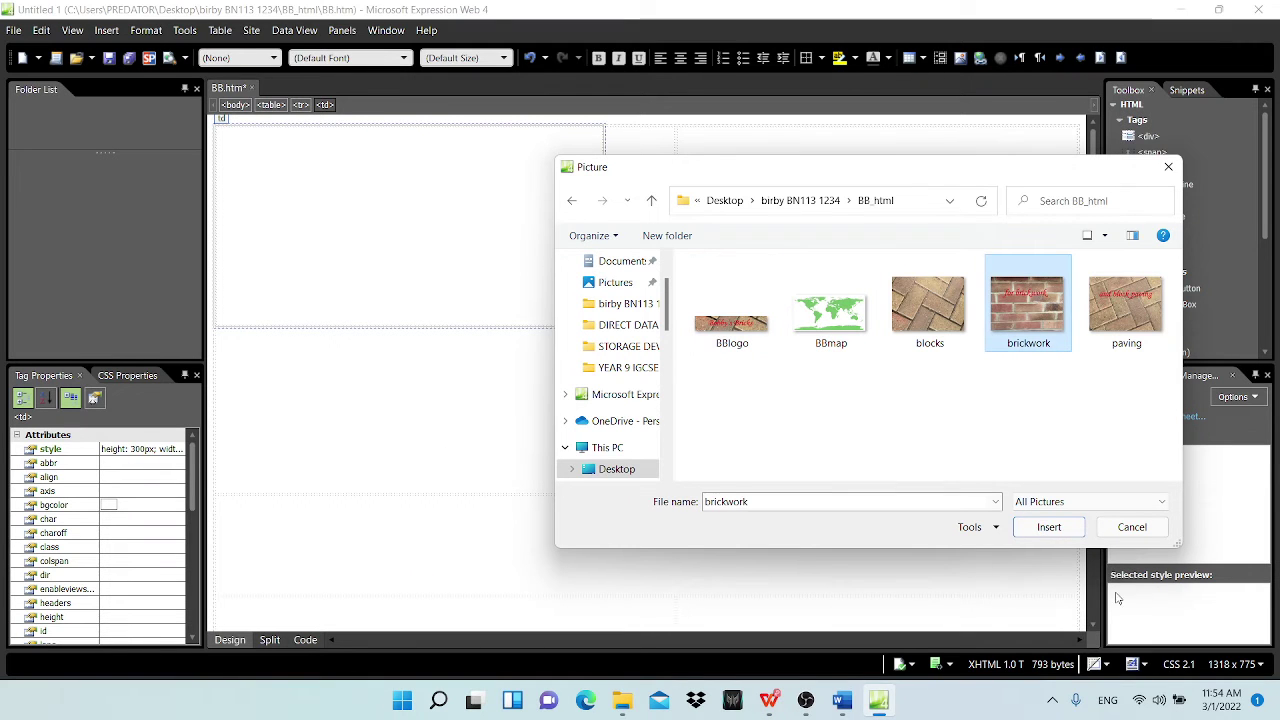
click(1049, 530)
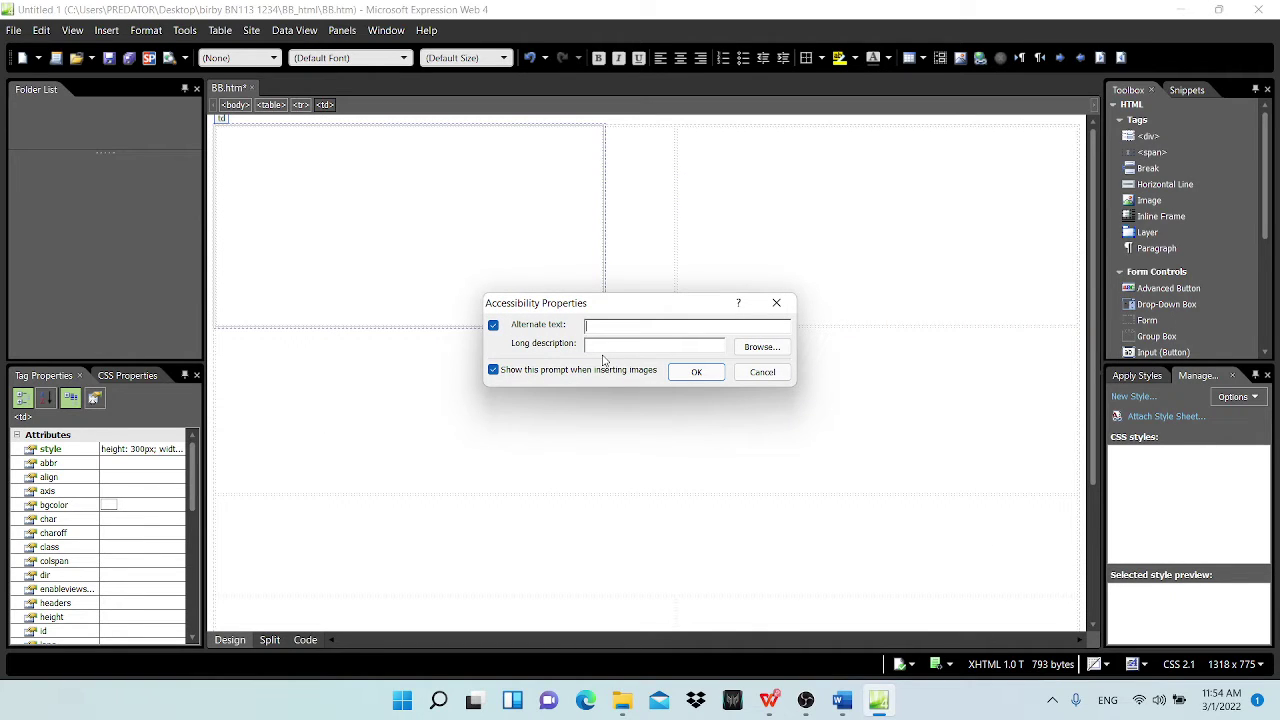
text(BRICKWORK)
click(692, 371)
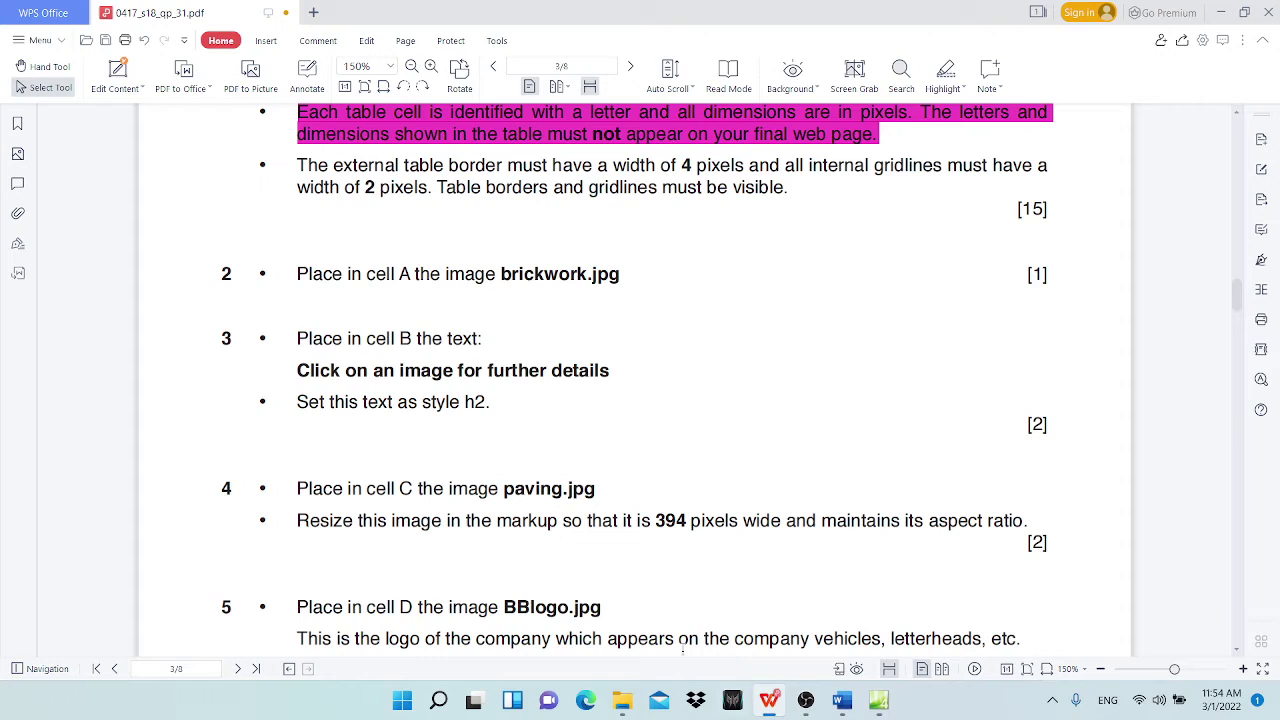
Step: Highlight the finished brickwork.jpg line in magenta and copy 'Click on an image for further details'
click(768, 700)
drag(304, 268, 620, 274)
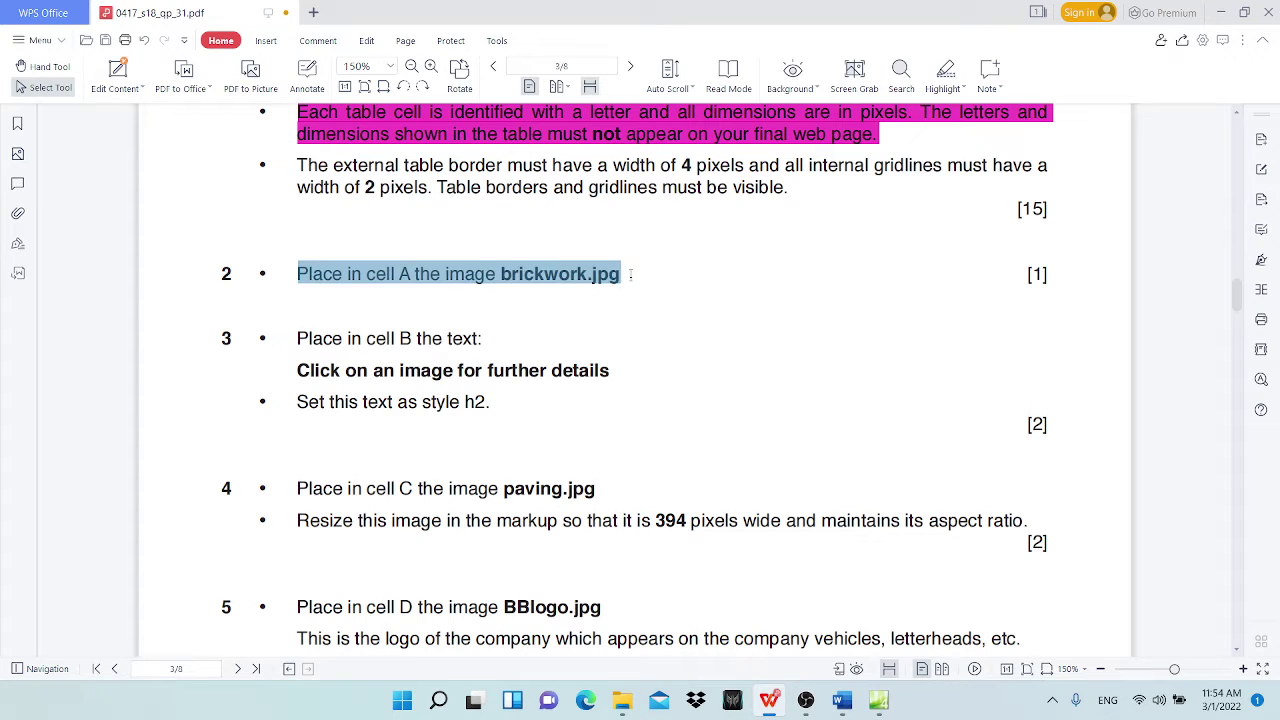
click(943, 70)
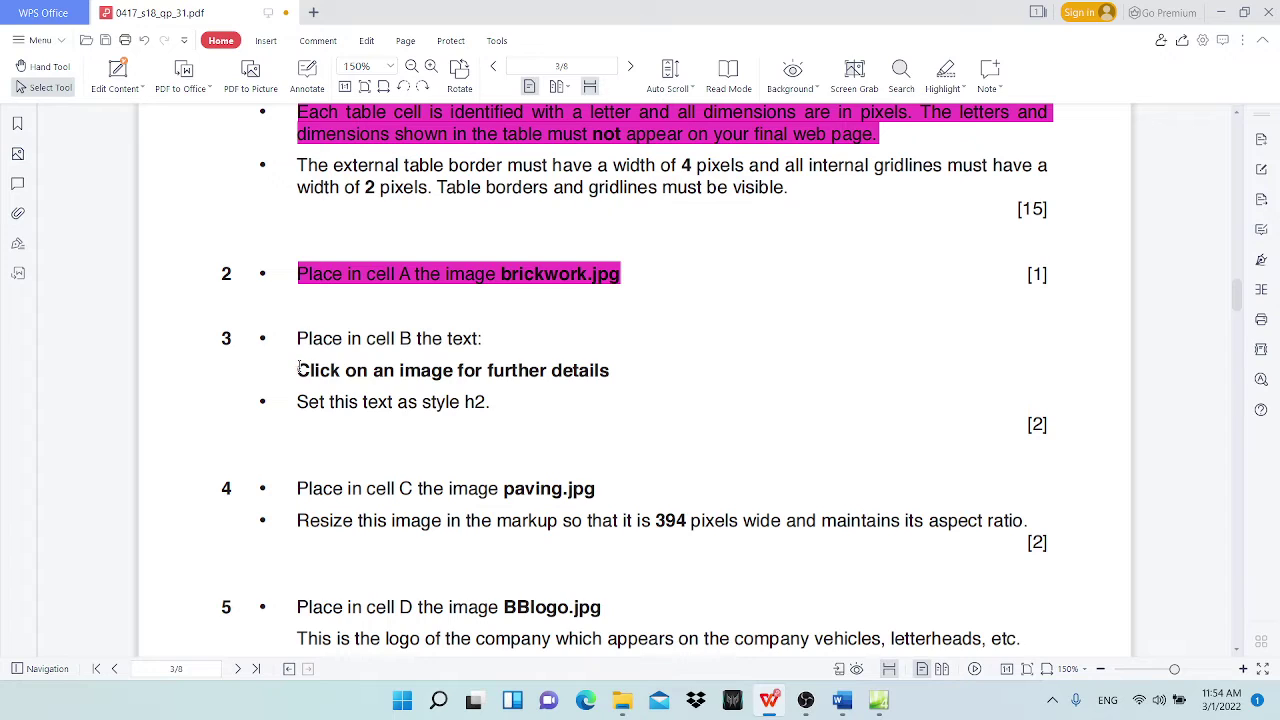
drag(298, 370, 610, 371)
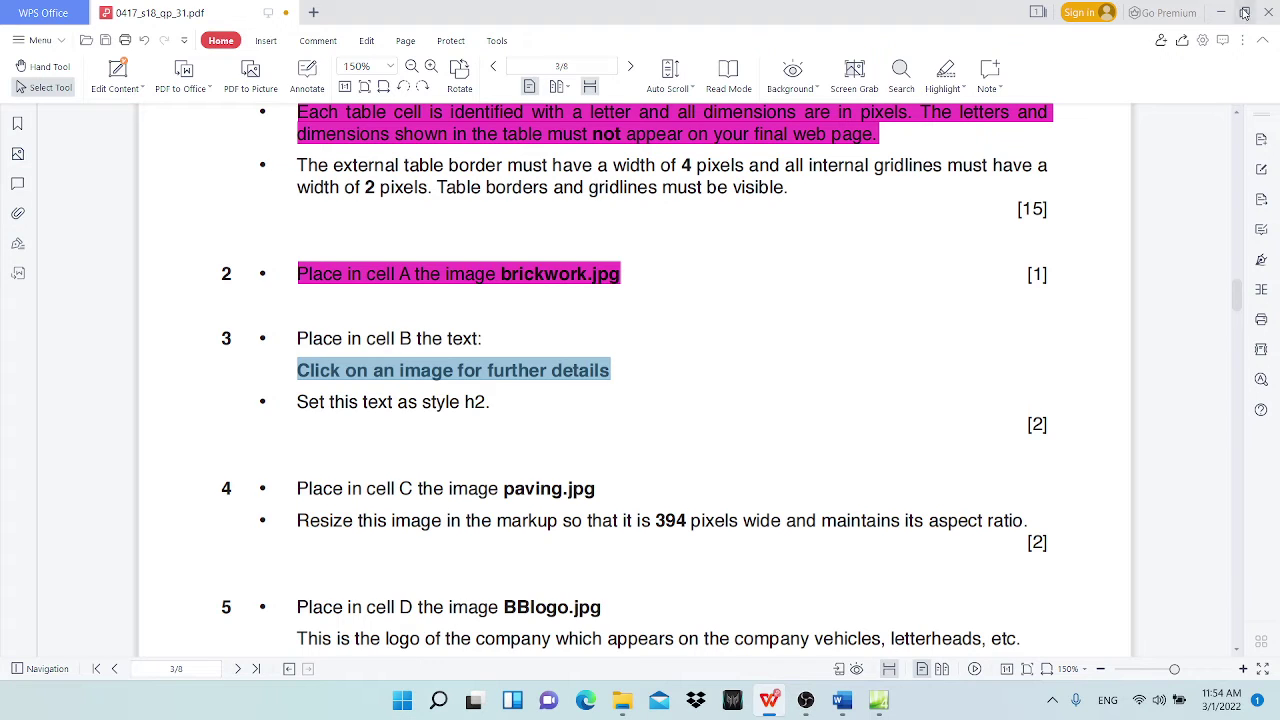
click(1221, 12)
Step: Paste 'Click on an image for further details' into cell B and remove the stray tag fragment
click(633, 221)
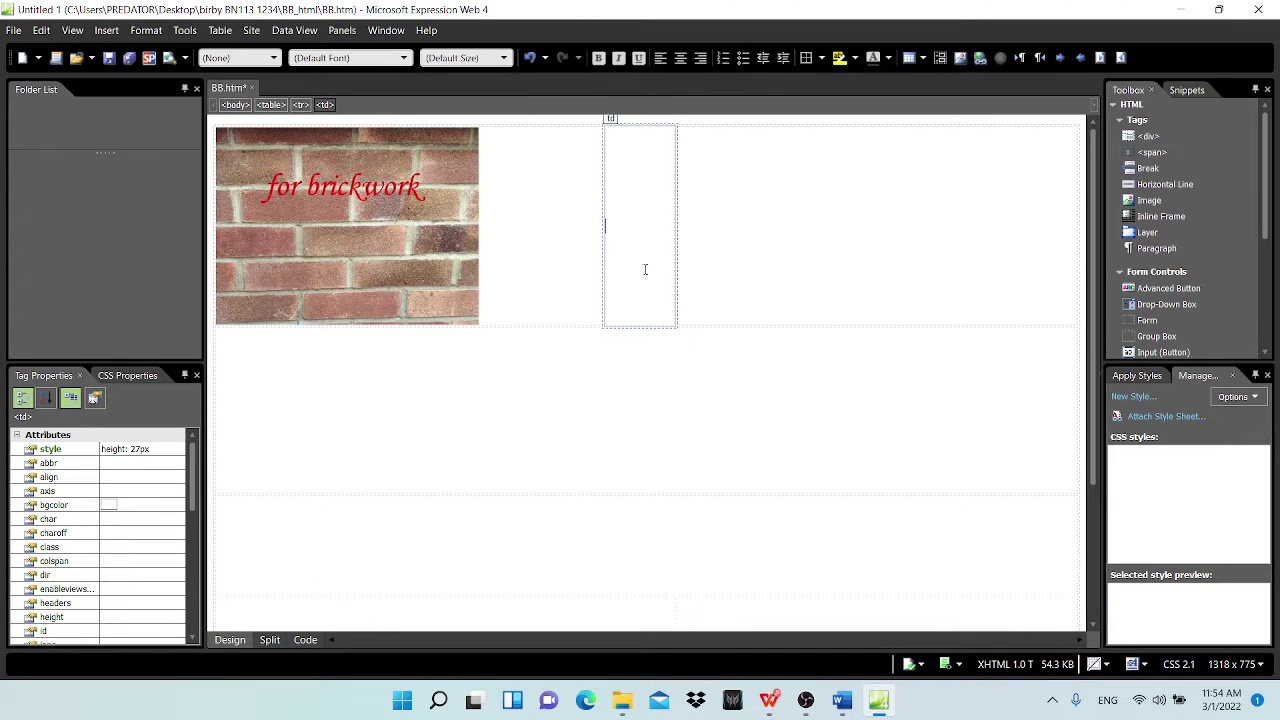
text(Click on an image for further details</di)
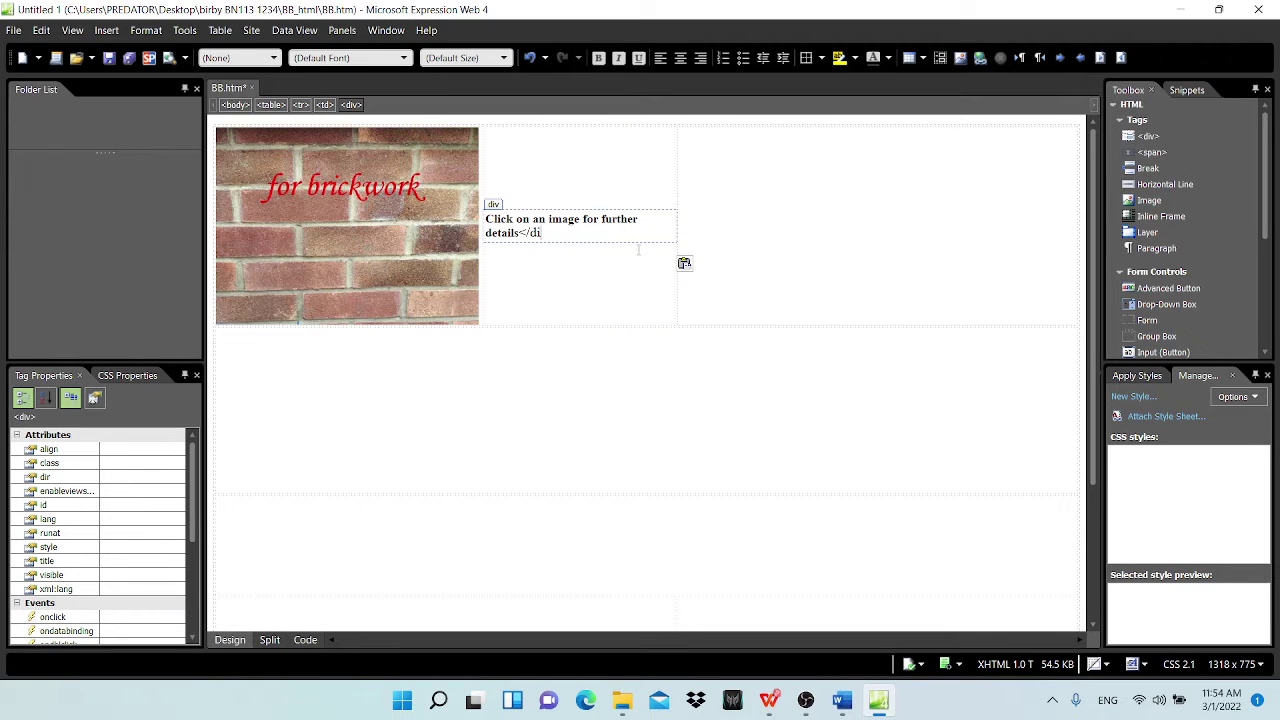
key(BackSpace)
key(BackSpace)
key(BackSpace)
key(BackSpace)
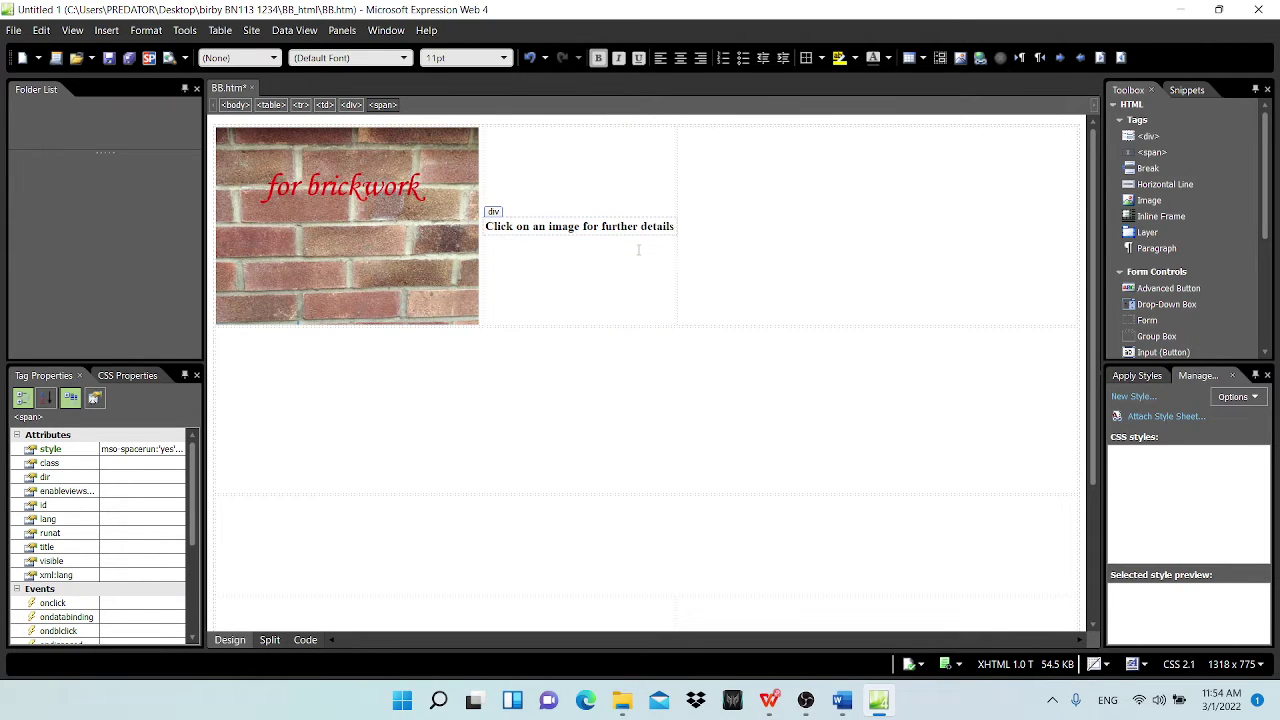
click(867, 191)
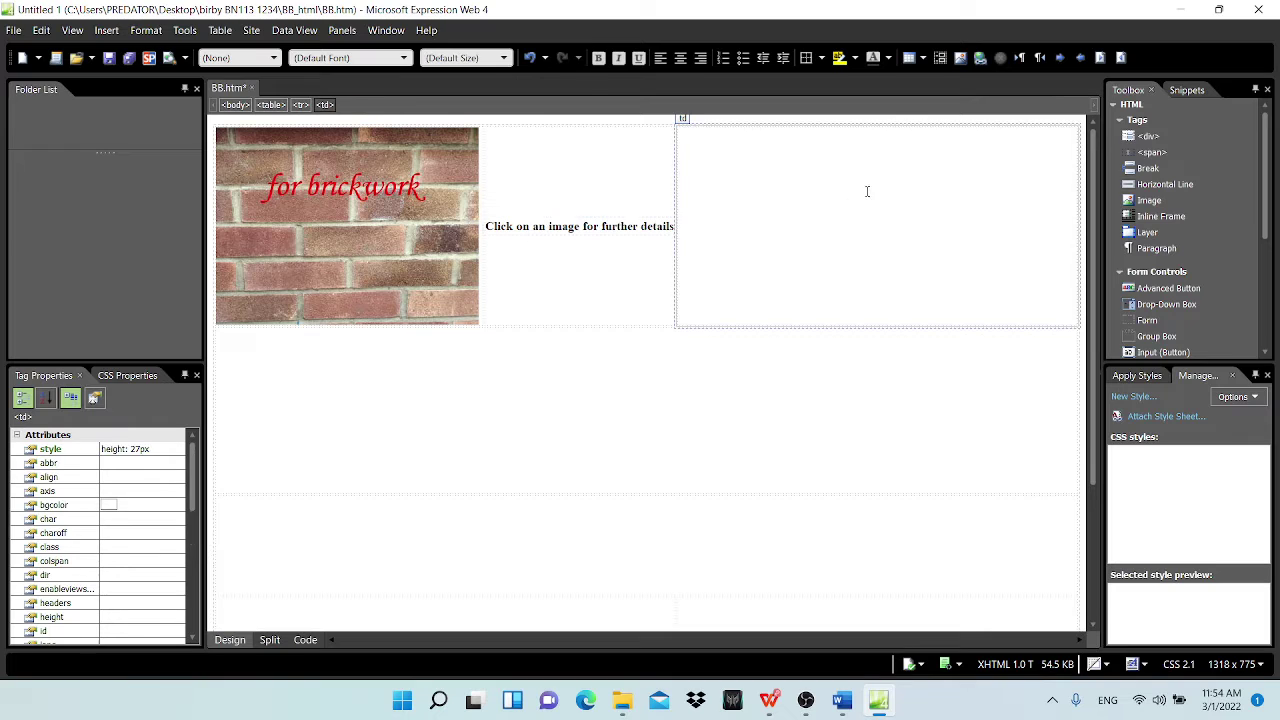
click(538, 240)
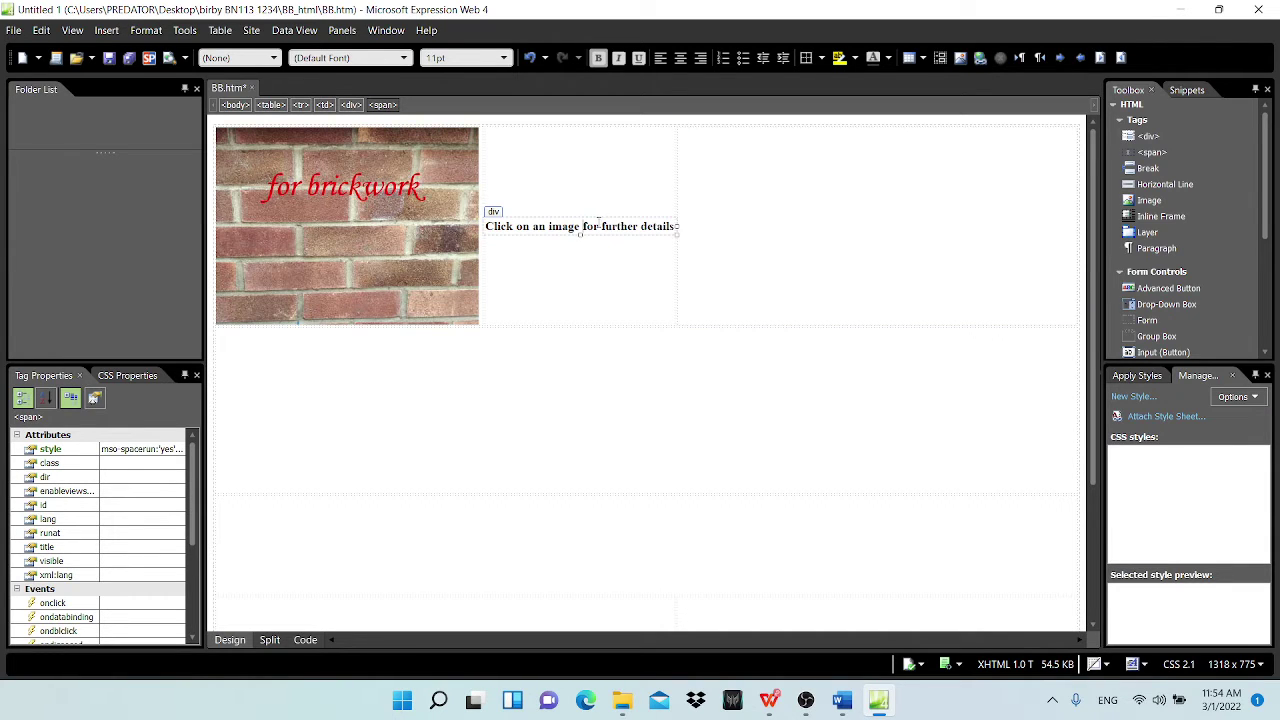
Step: Highlight the cell B text line as done on the question paper
click(772, 702)
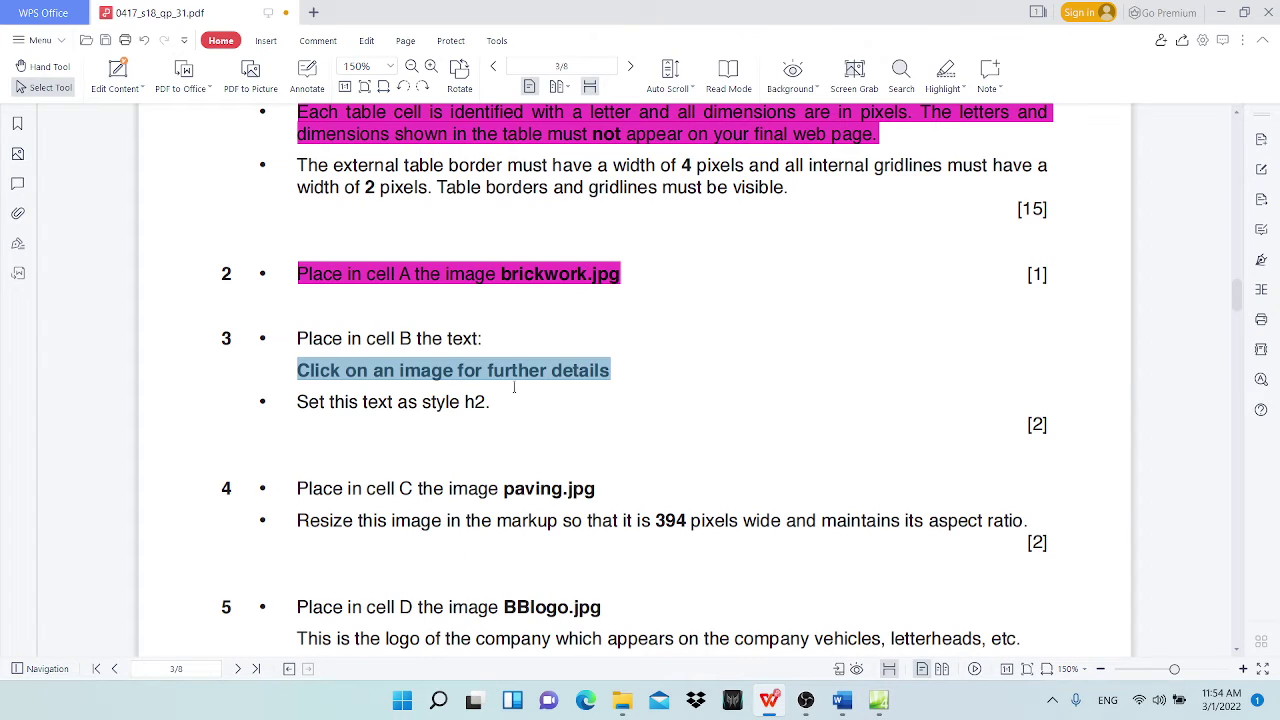
click(945, 70)
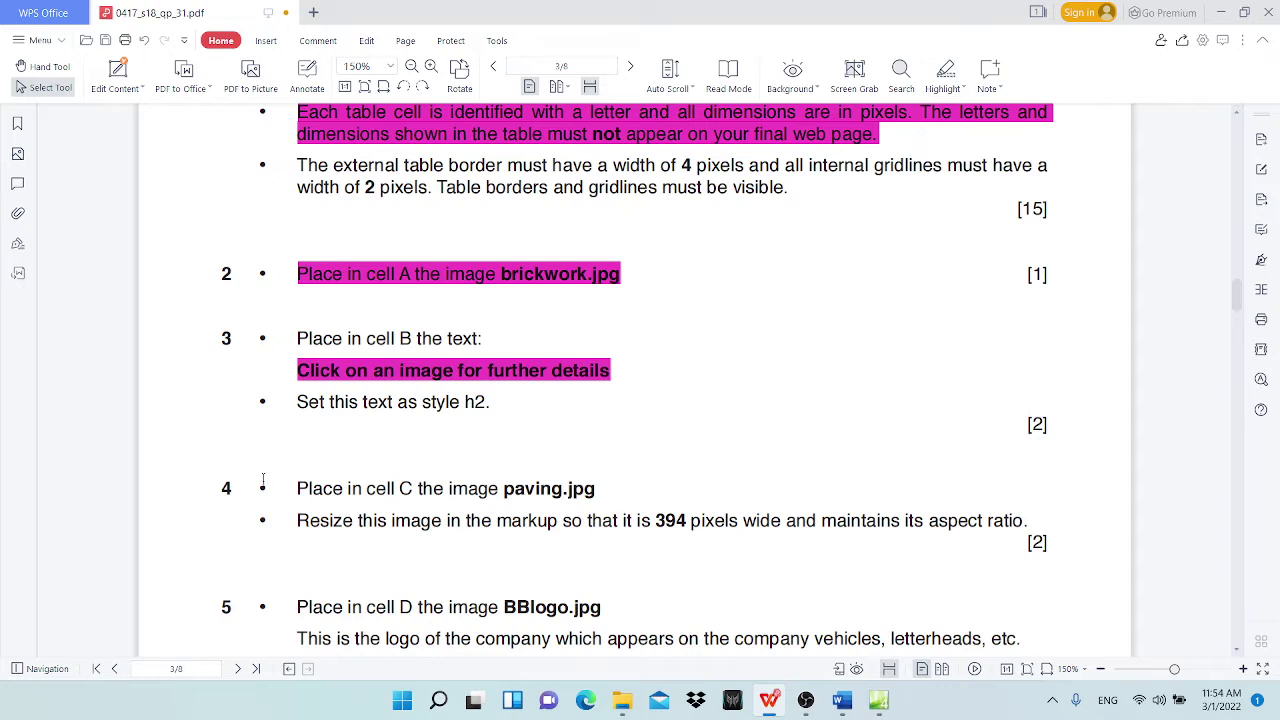
double_click(467, 401)
click(494, 402)
click(879, 700)
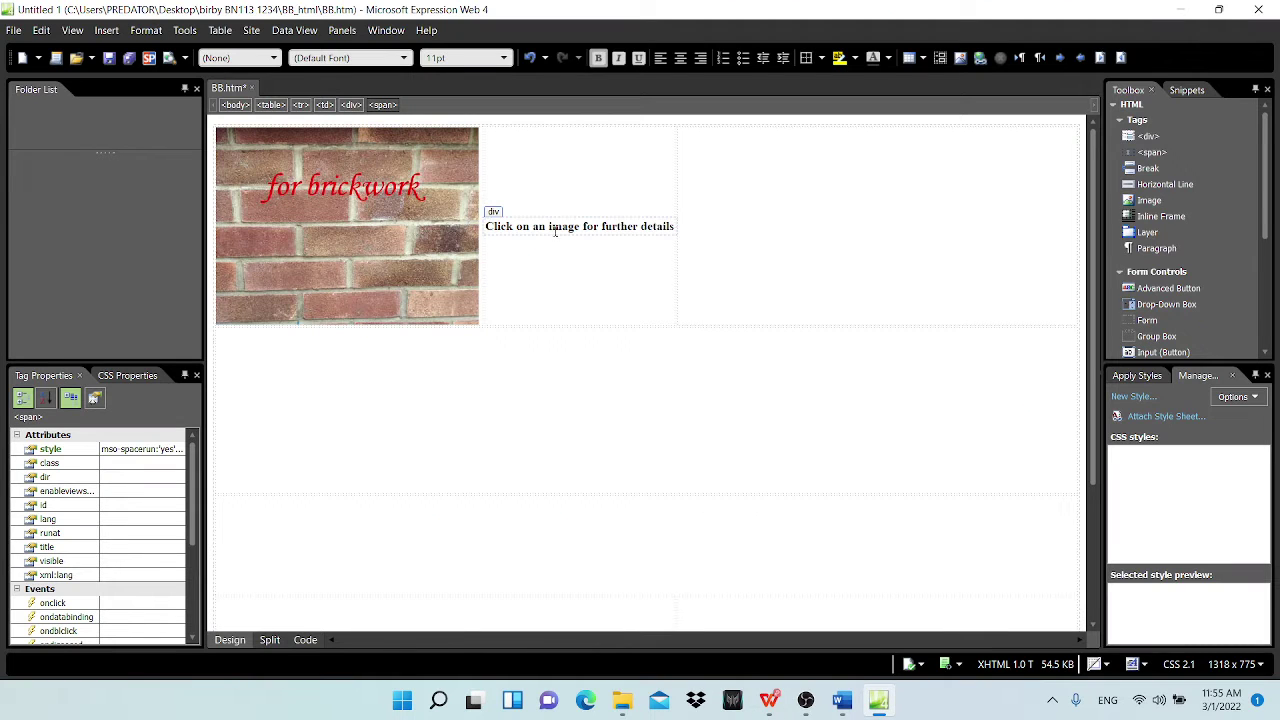
Step: Select the whole table and look through the paragraph style list without choosing one
scroll(600, 225, down, 1)
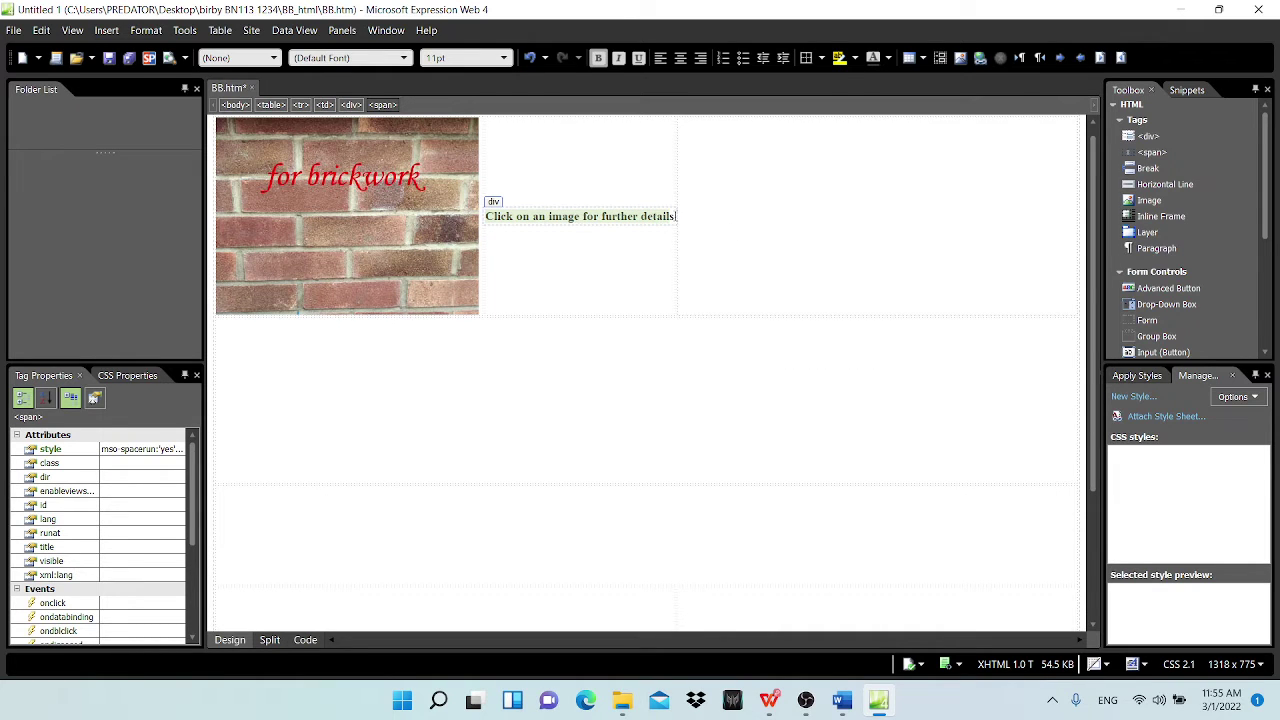
click(271, 104)
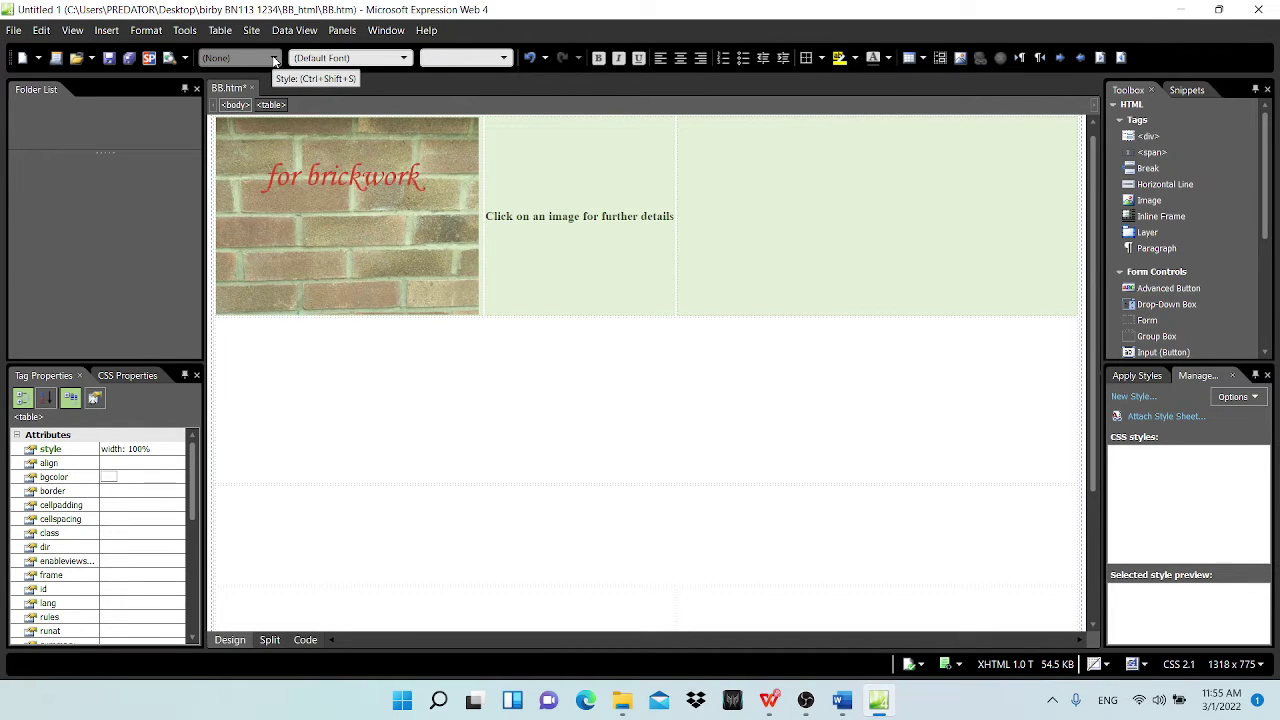
right_click(274, 60)
click(274, 58)
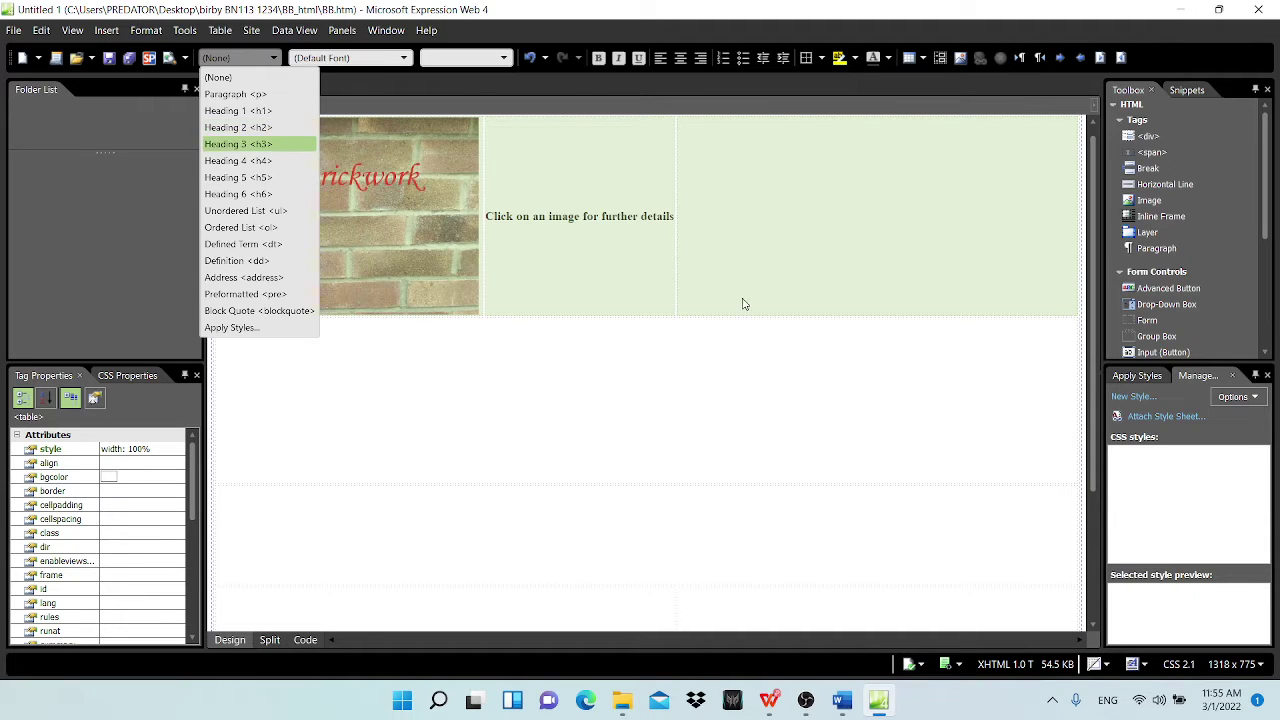
click(606, 283)
Step: Make the cell B line a Heading 2, then delete that h2 heading
click(560, 250)
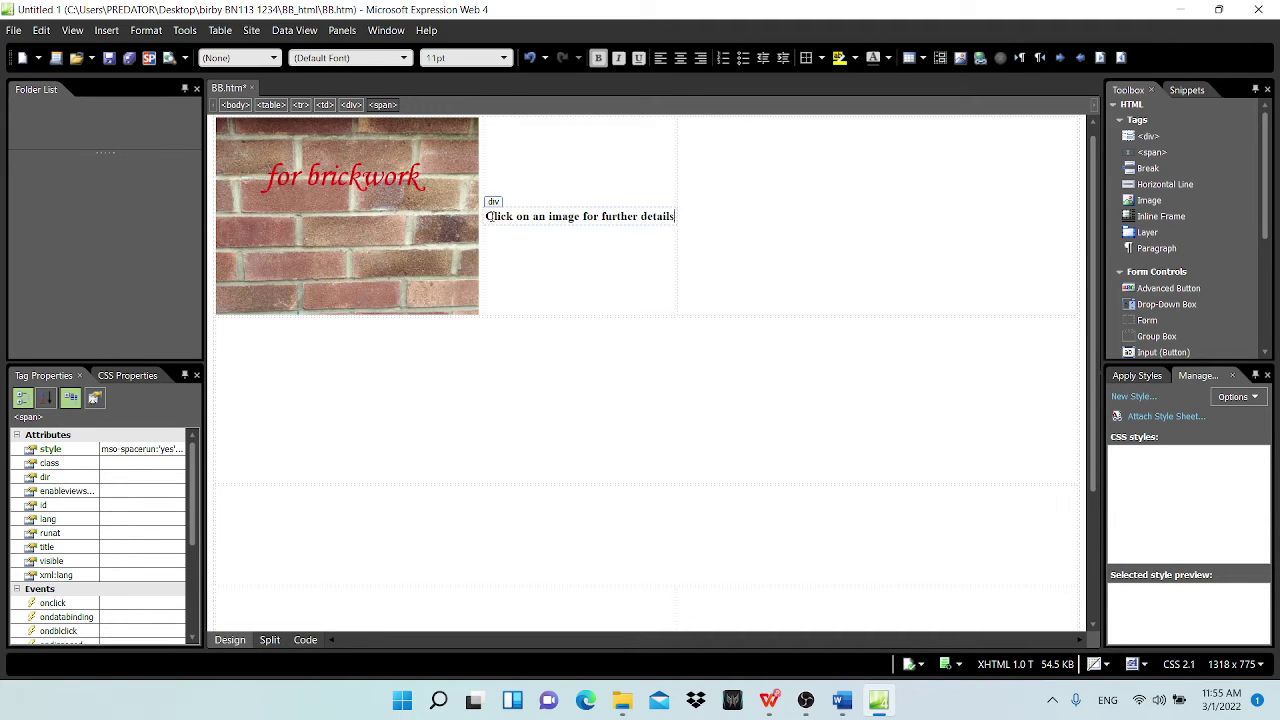
drag(488, 216, 617, 223)
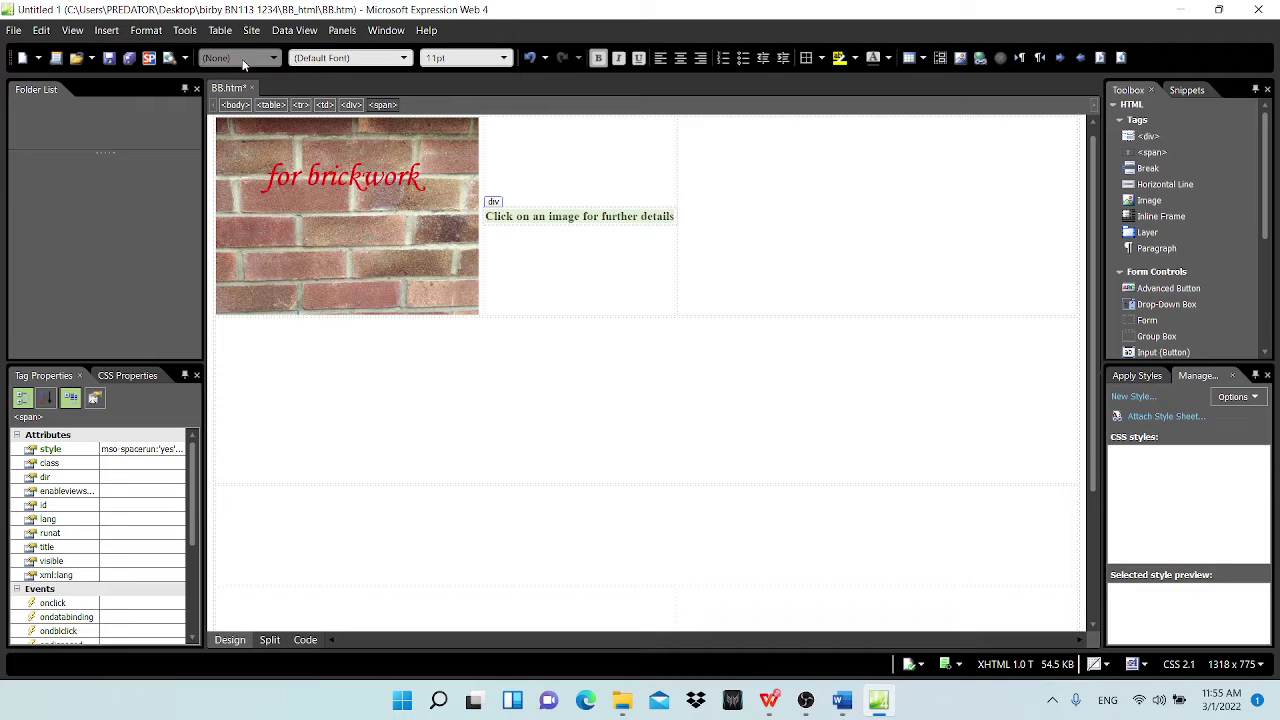
click(275, 60)
click(238, 127)
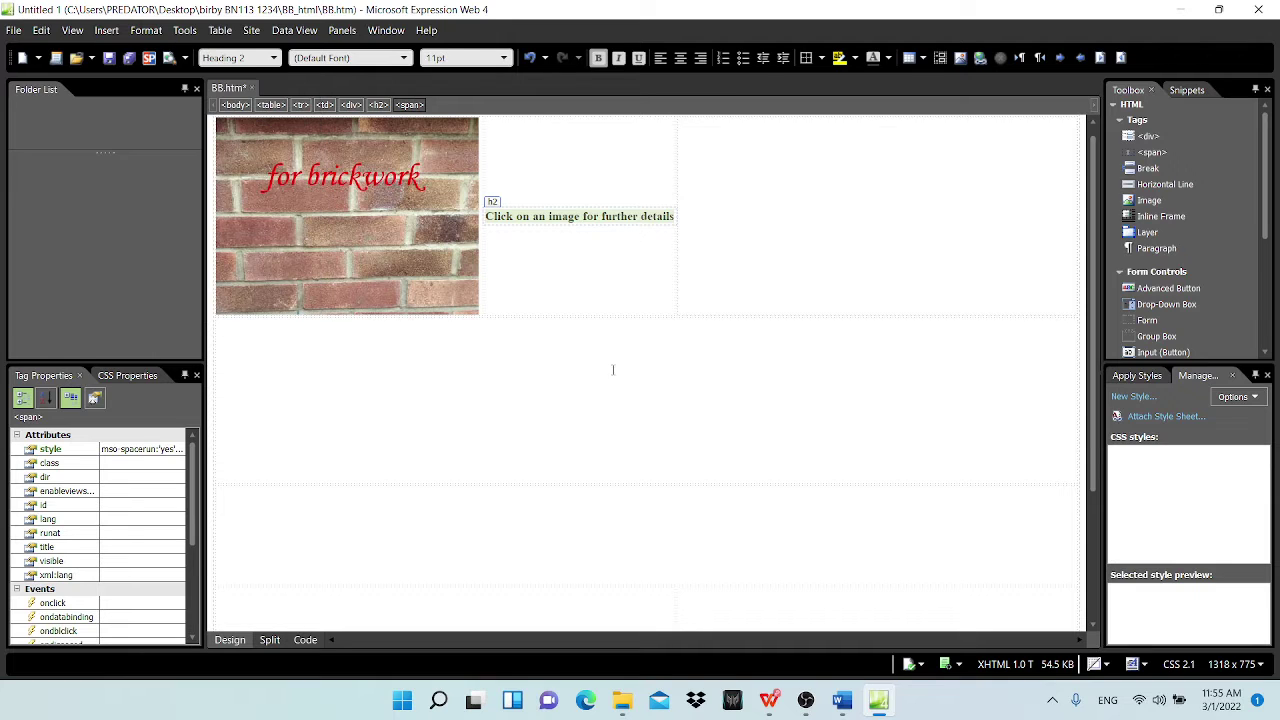
click(549, 216)
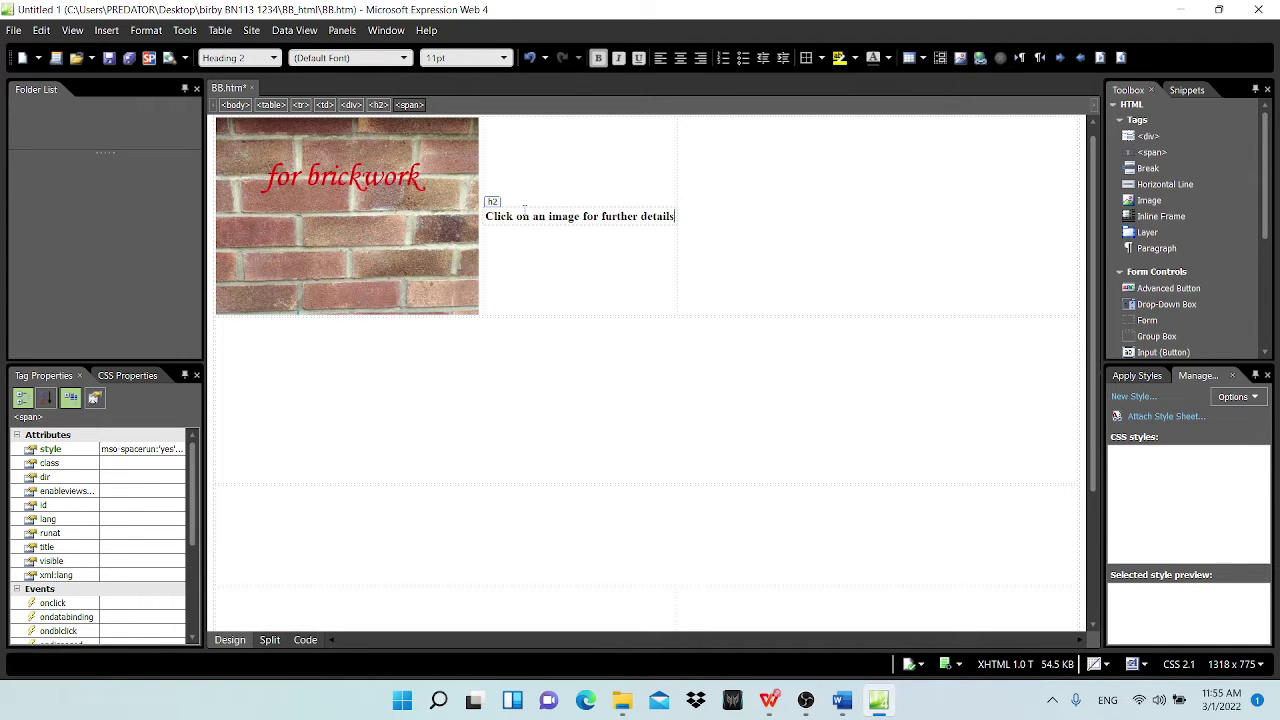
click(523, 207)
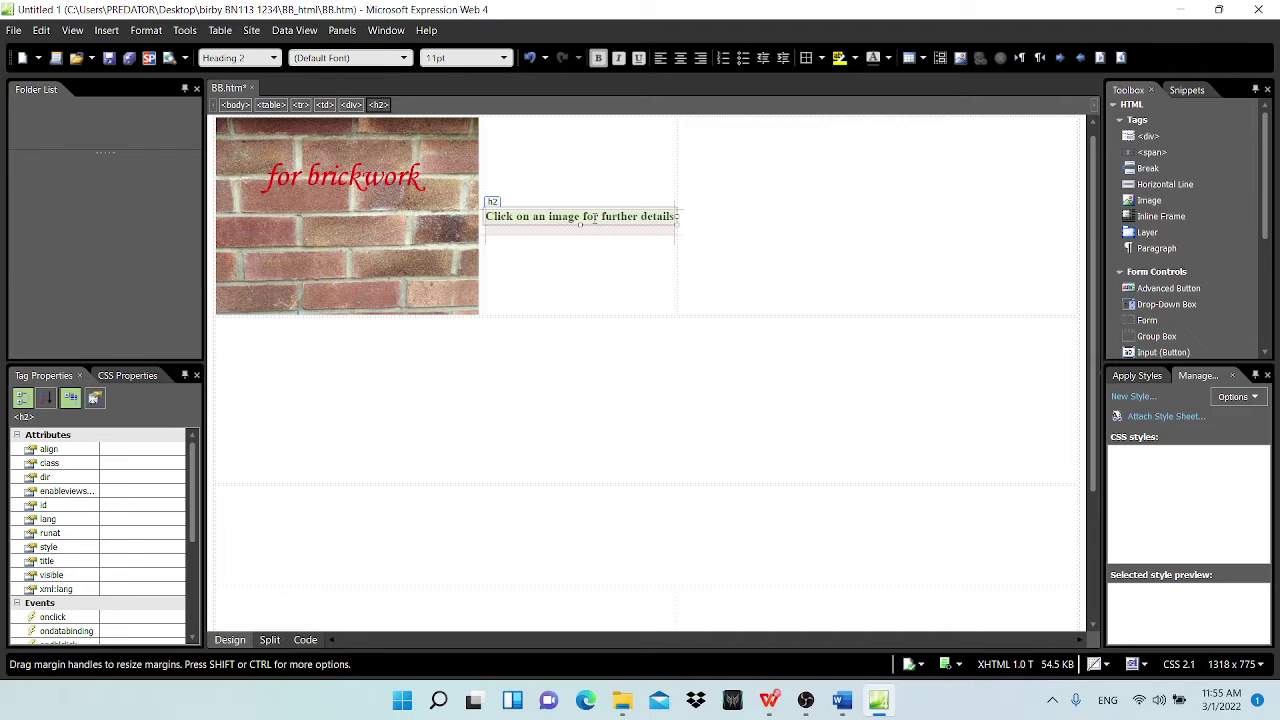
key(Delete)
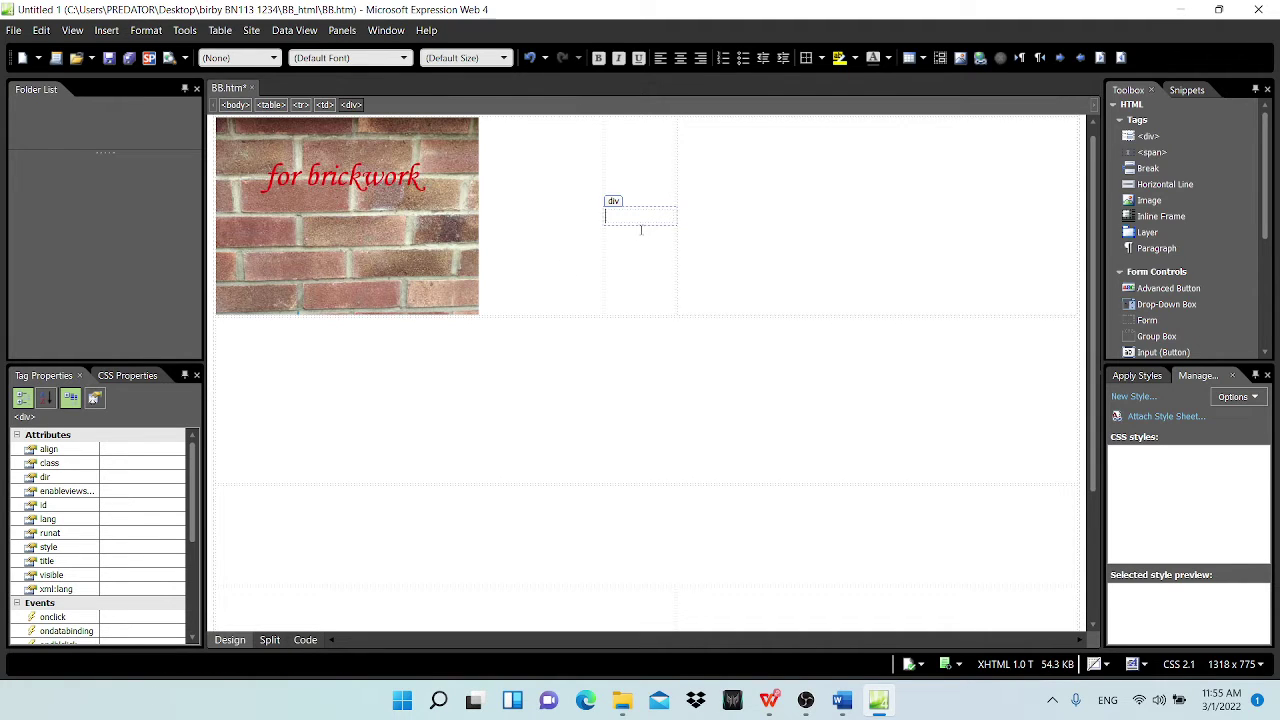
Step: Delete the leftover empty div from cell B and recheck the cell B line's highlight on the question paper
click(646, 225)
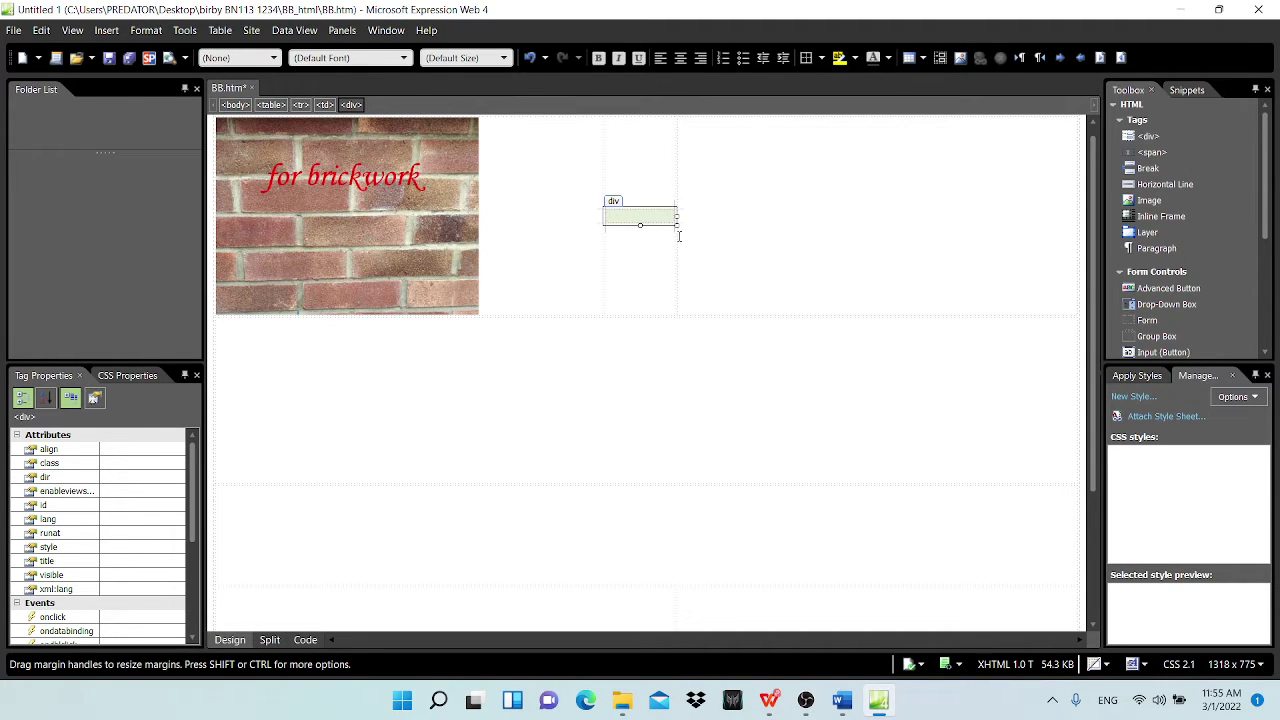
key(Delete)
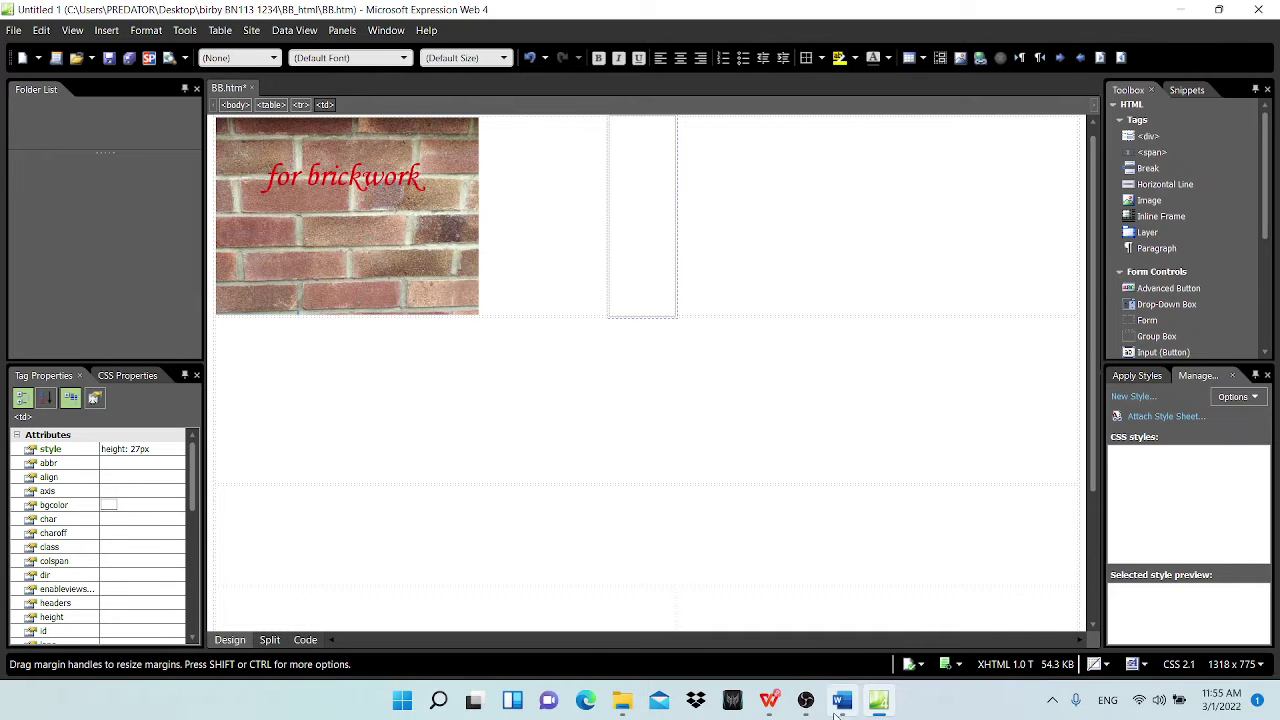
click(768, 700)
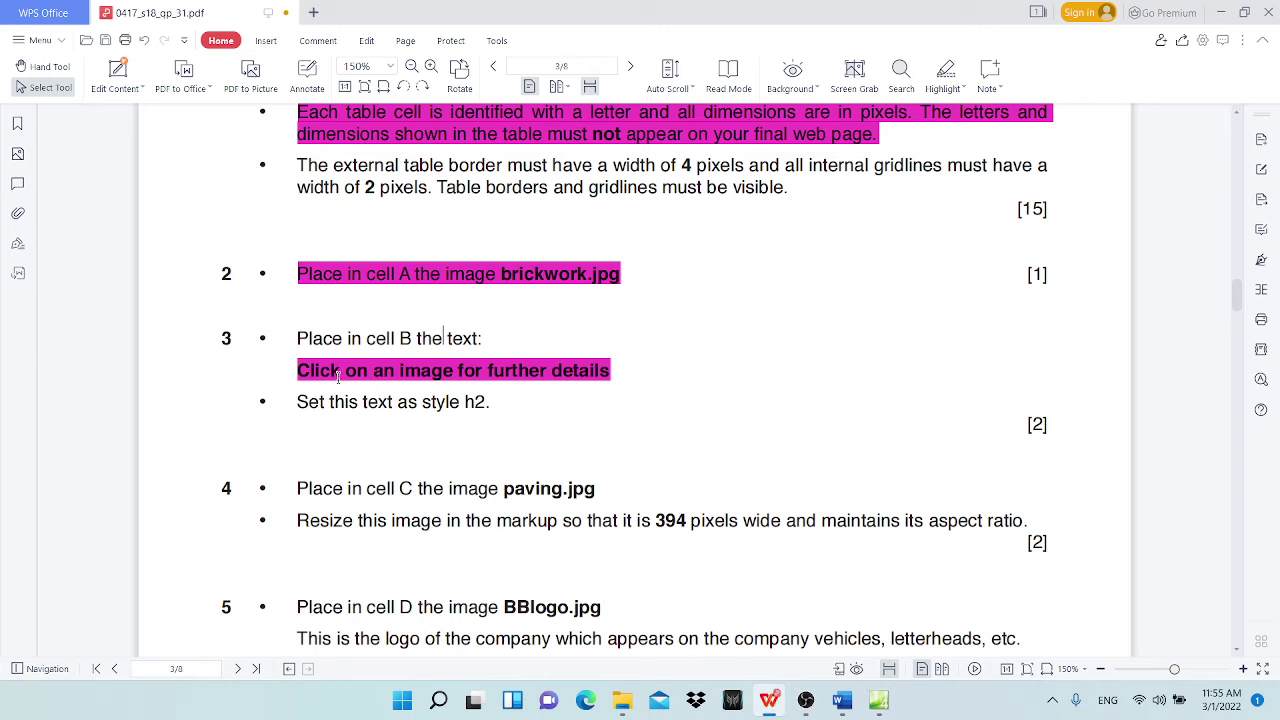
click(302, 370)
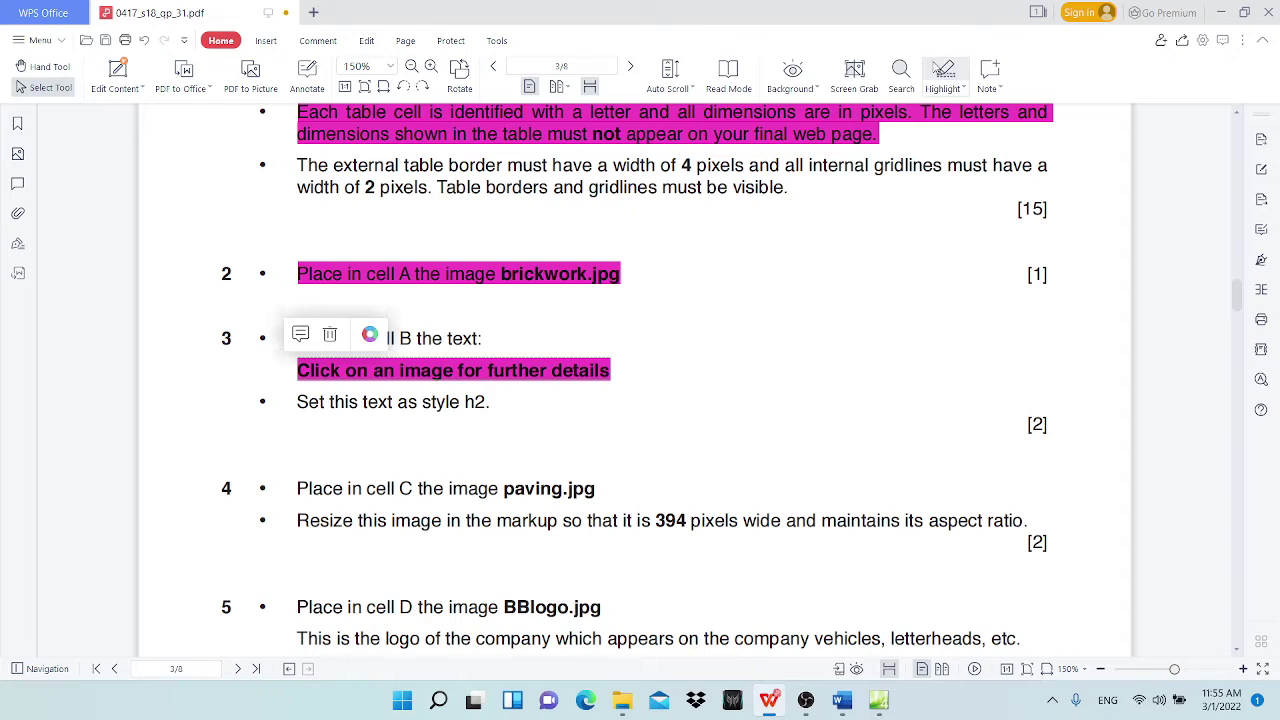
click(945, 75)
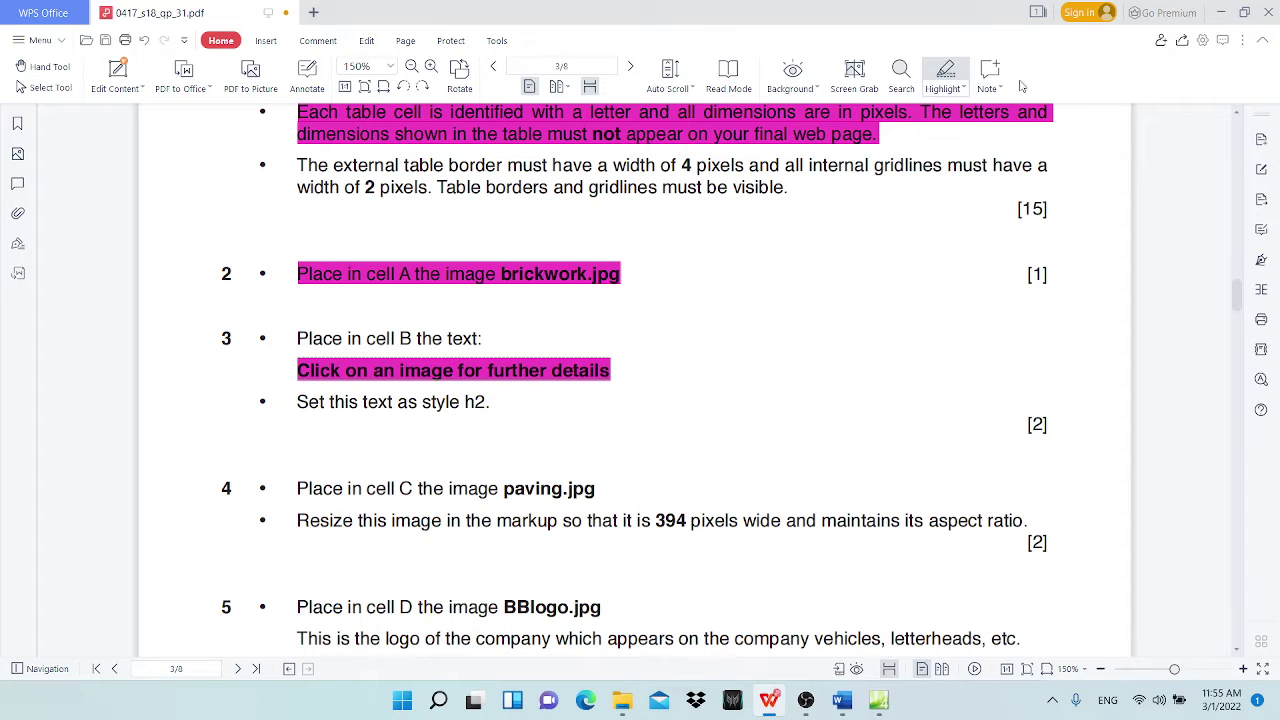
click(952, 76)
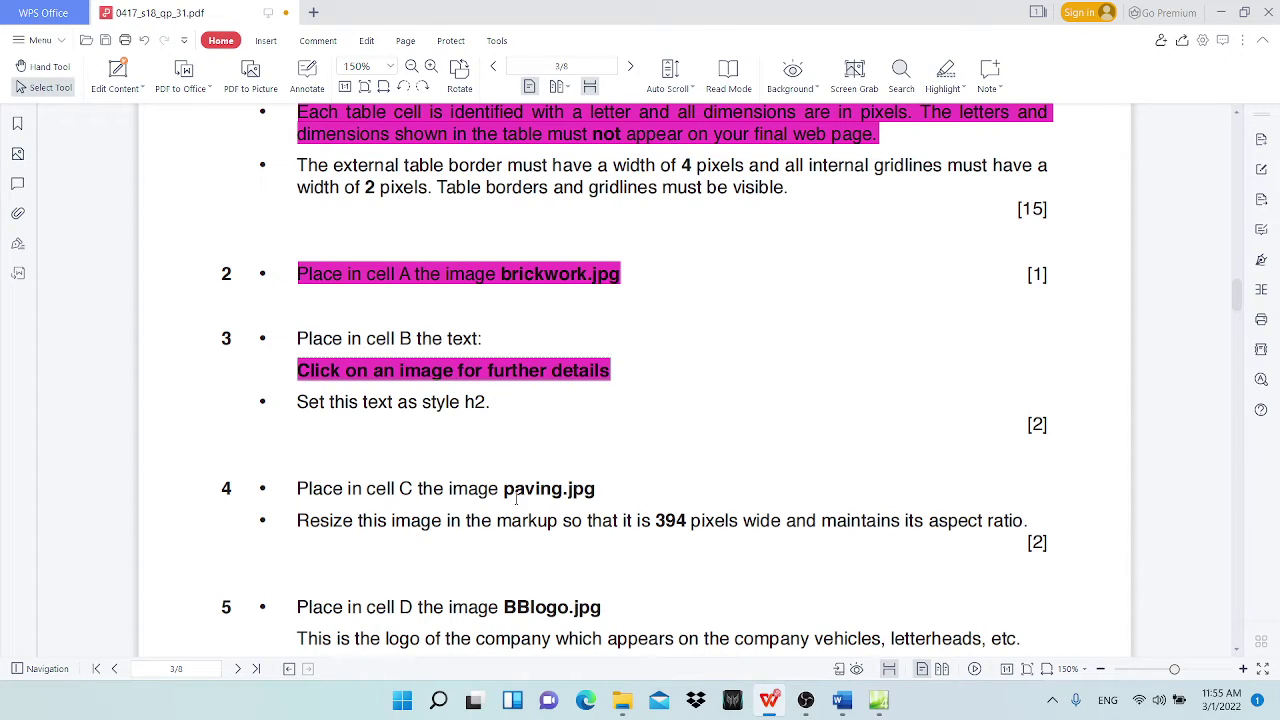
mouse_move(837, 711)
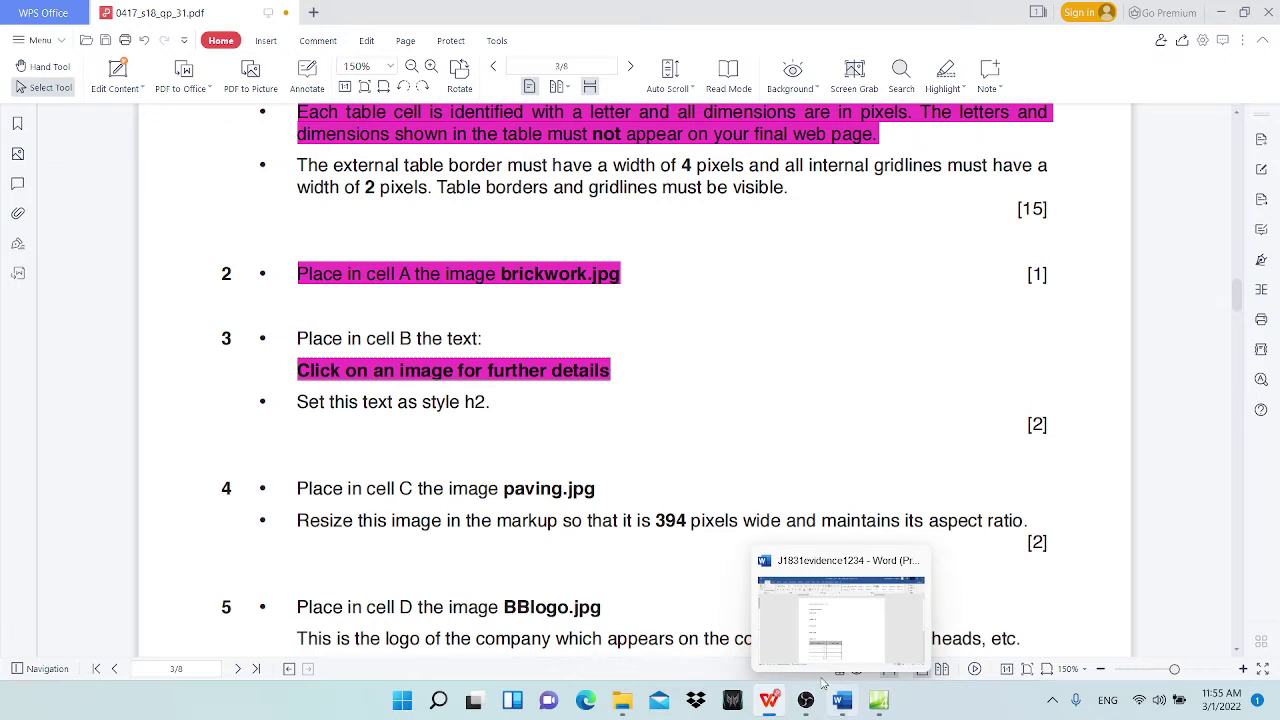
click(879, 700)
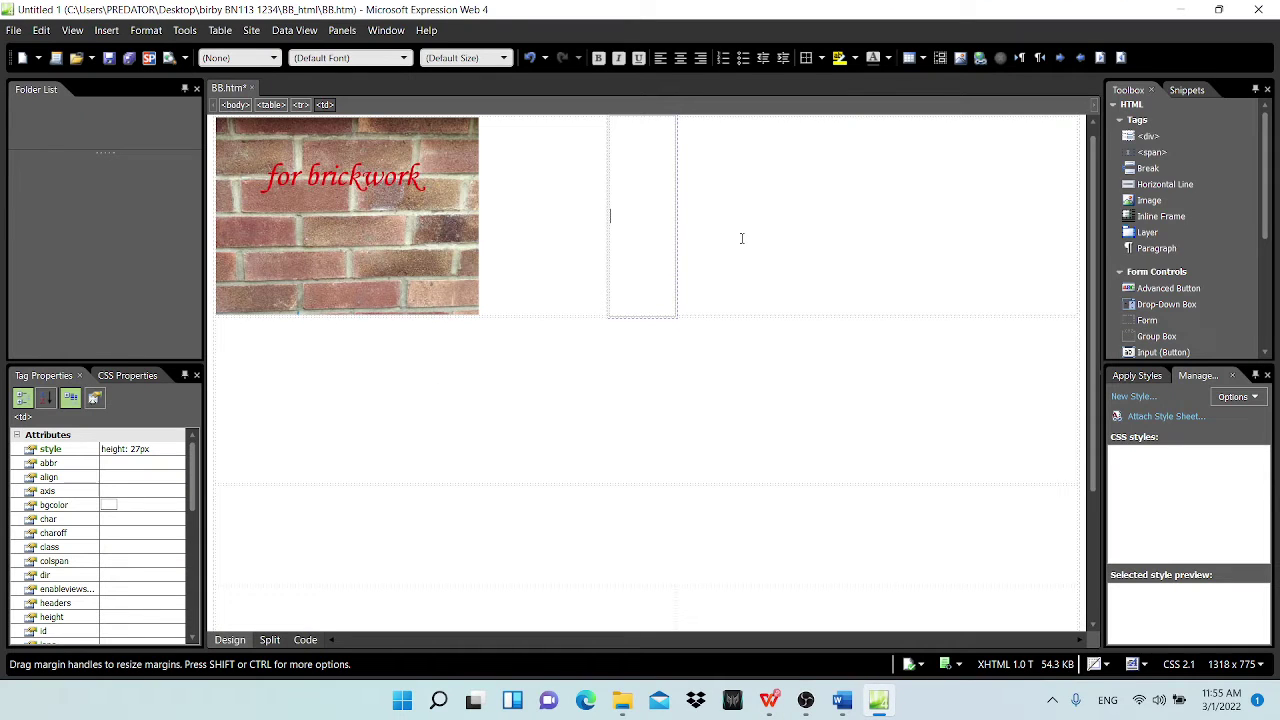
Step: Type 'Click on an image for further details' into cell B, correcting the Caps Lock typo
text(cLICK)
key(BackSpace)
key(BackSpace)
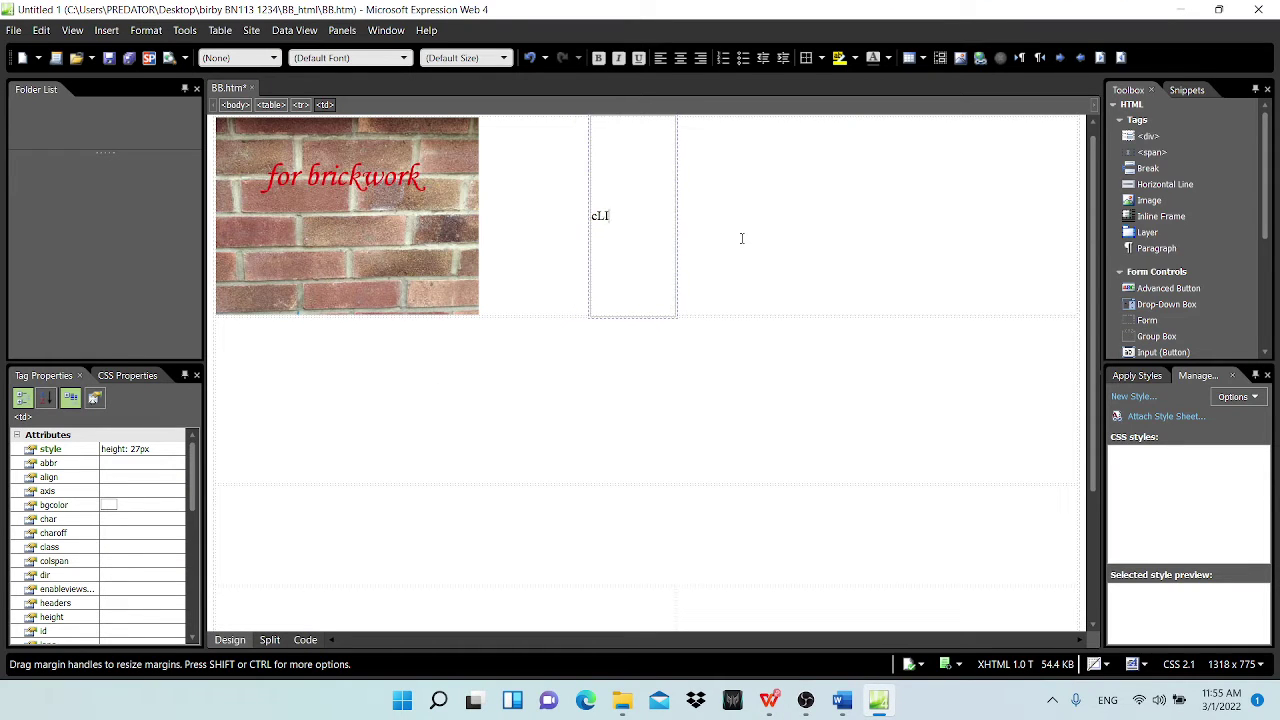
key(BackSpace)
key(BackSpace)
key(BackSpace)
key(Caps_Lock)
text(Clic)
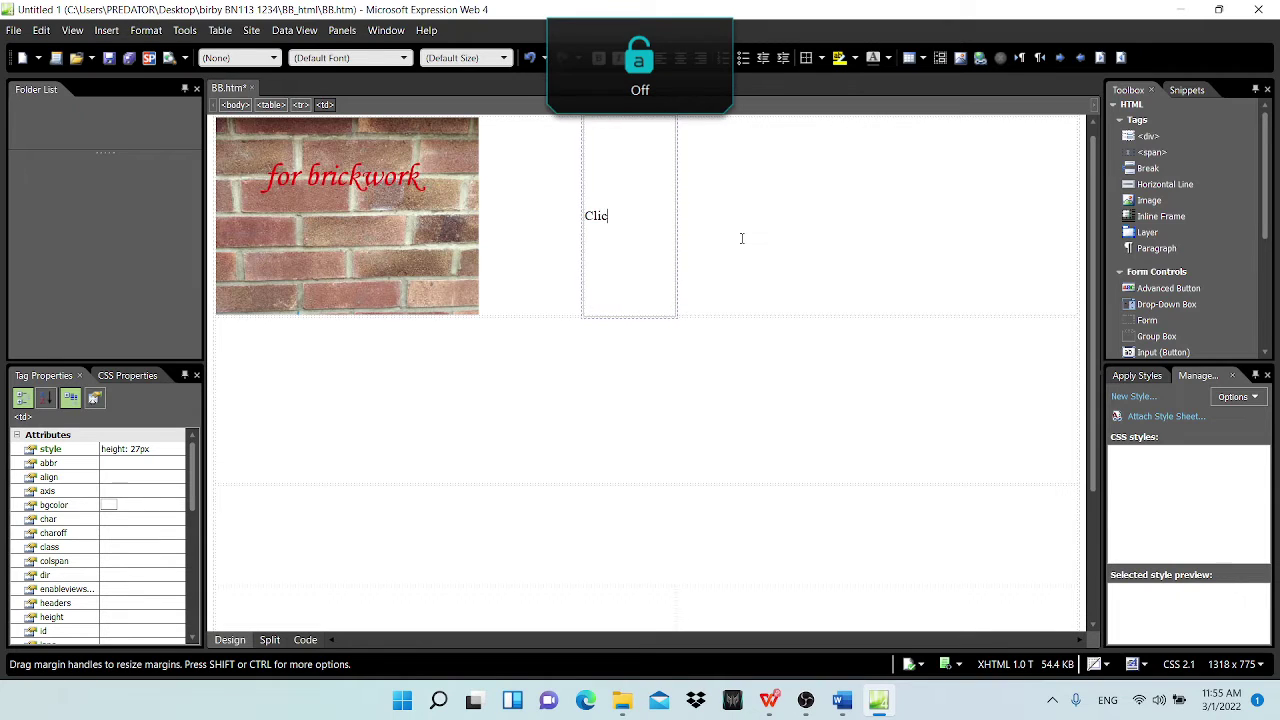
text(k on an i)
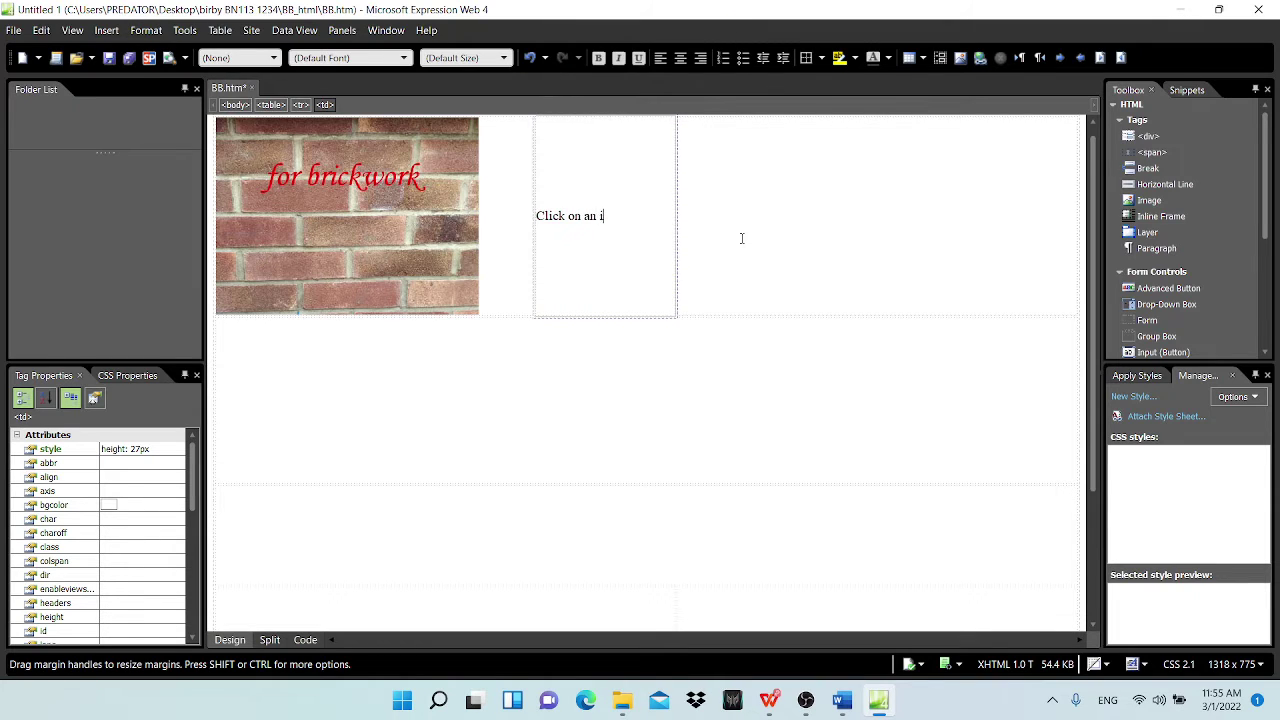
text(mage for)
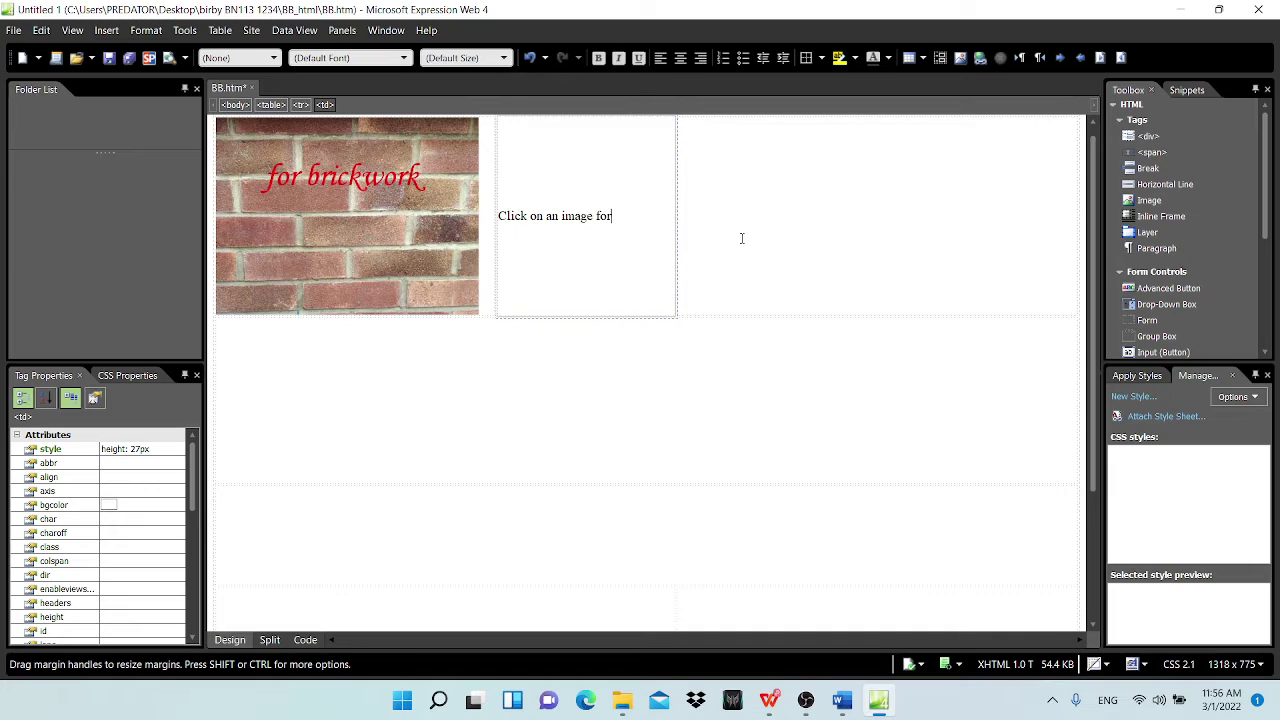
text( further)
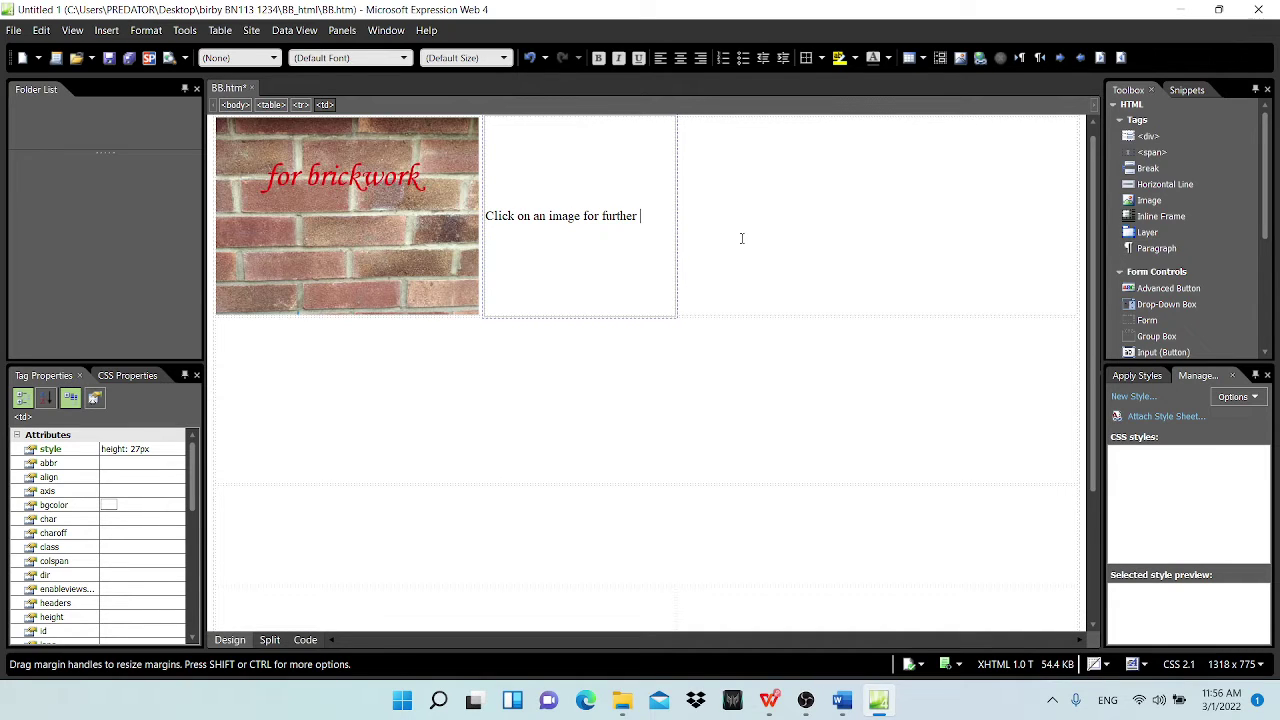
text( details)
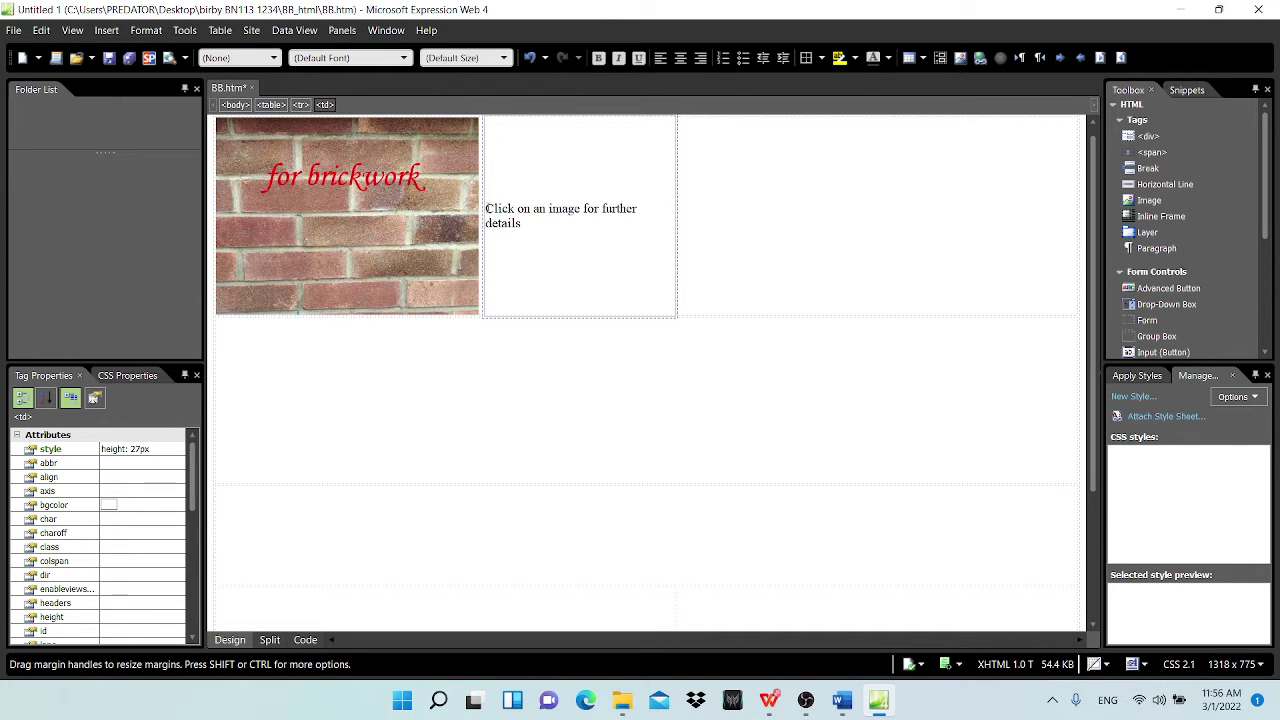
Step: Format the cell B text as Heading 2
key(shift+Up)
key(shift+Home)
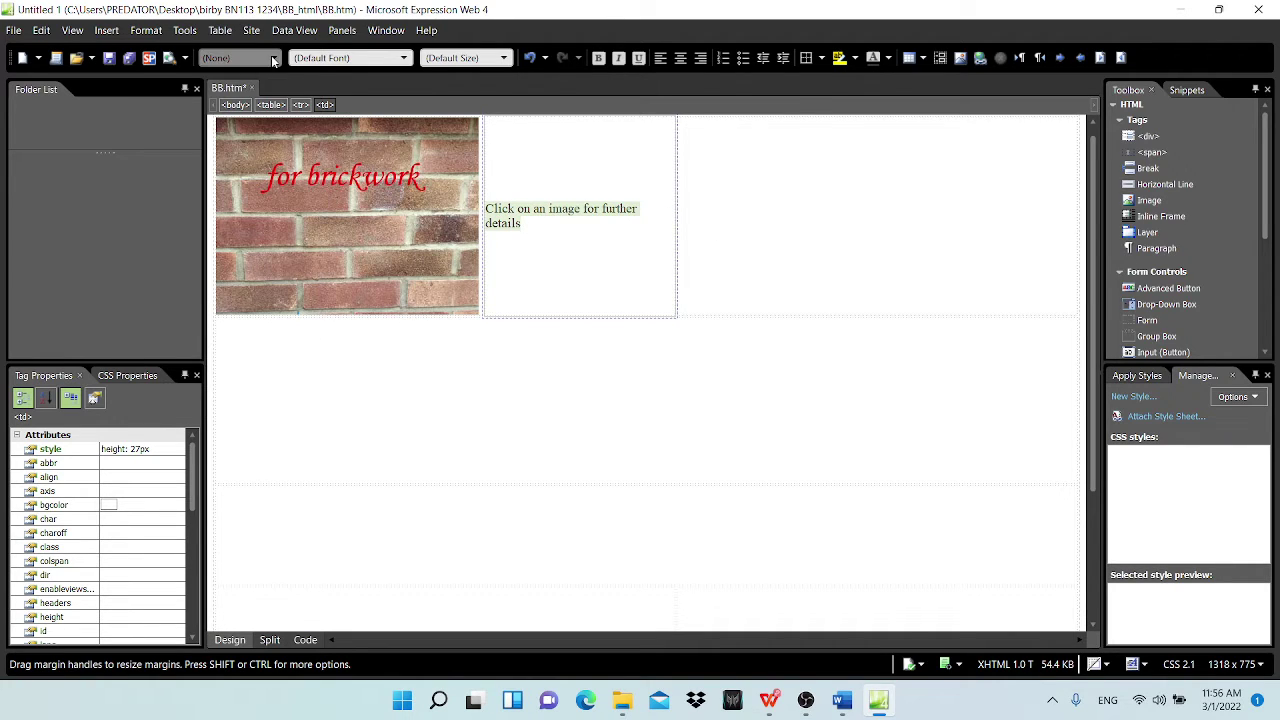
click(268, 57)
click(270, 127)
click(791, 214)
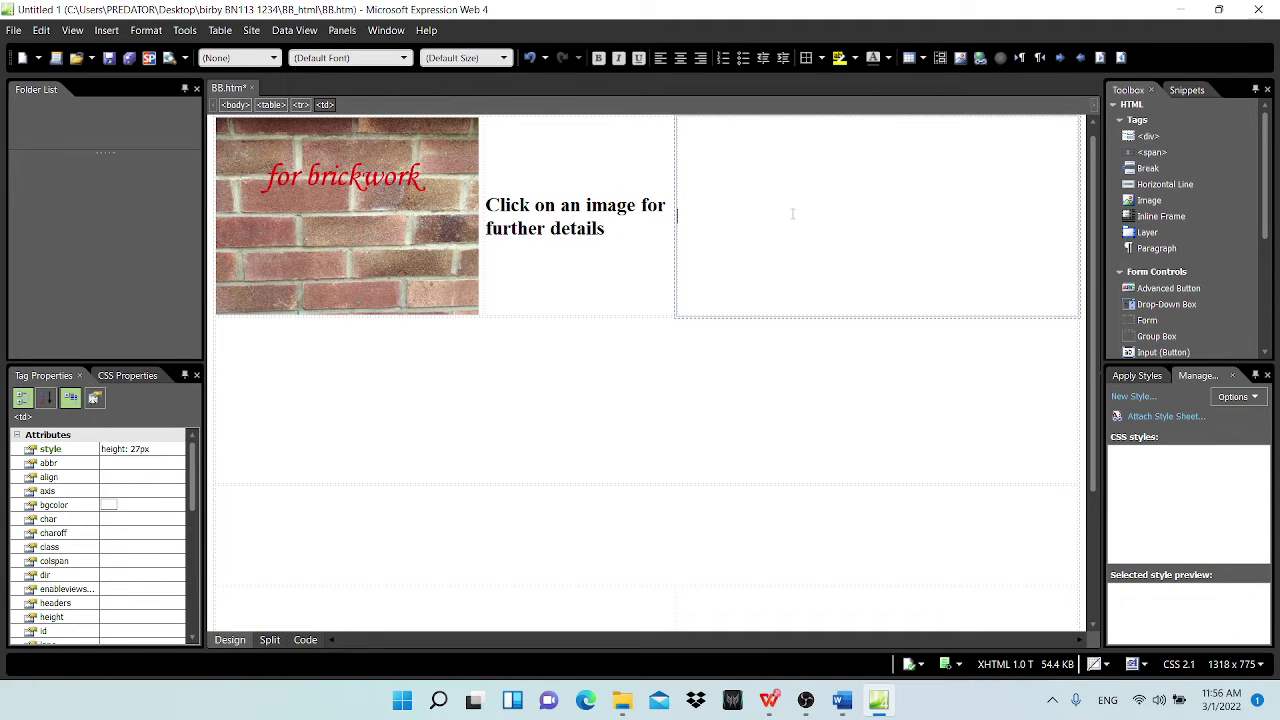
click(769, 700)
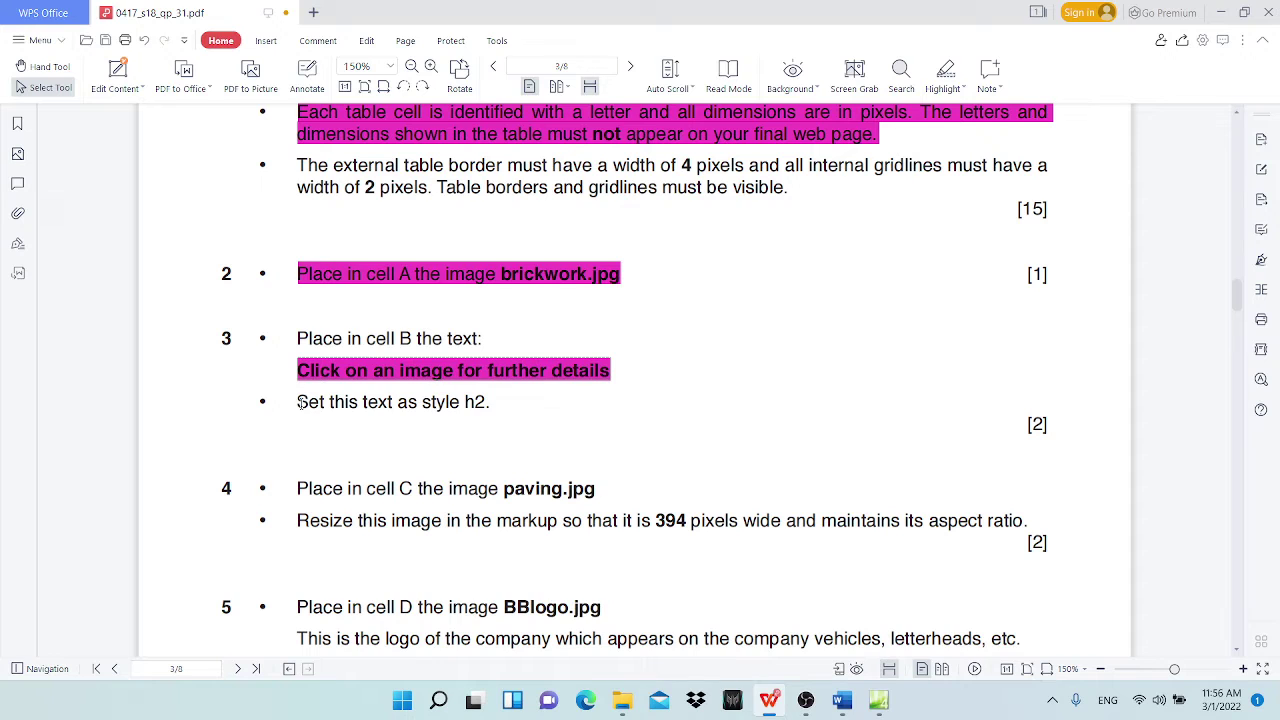
Step: Highlight the 'Set this text as style h2' and 'Place in cell B the text' lines in magenta
drag(299, 402, 490, 402)
click(945, 70)
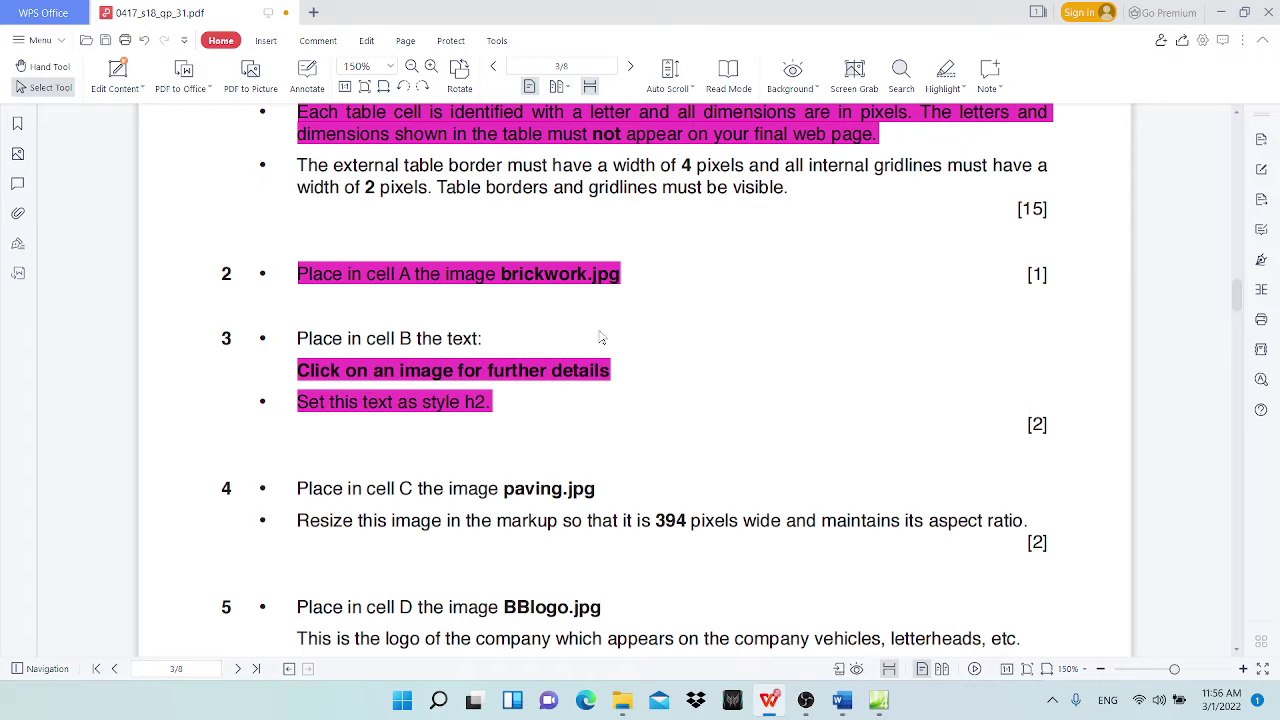
scroll(601, 338, down, 2)
drag(297, 138, 490, 138)
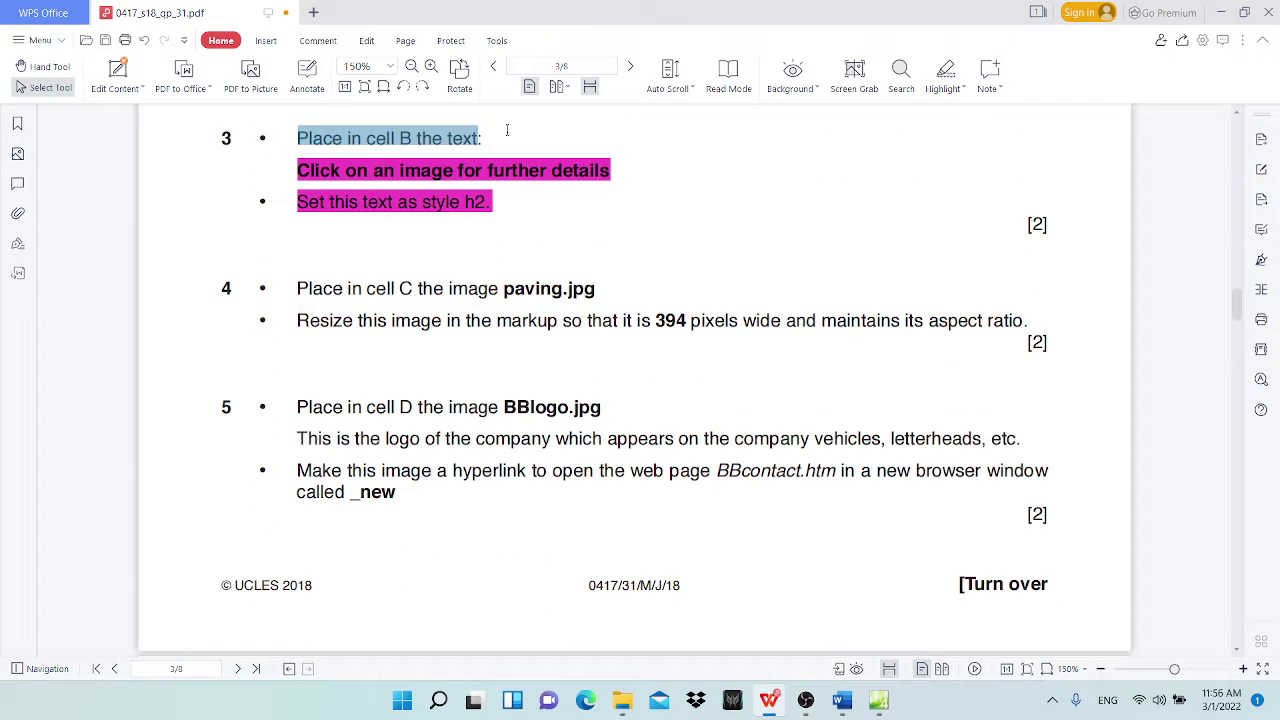
click(945, 70)
Step: Highlight question 4's paving.jpg instruction in magenta
scroll(259, 350, down, 1)
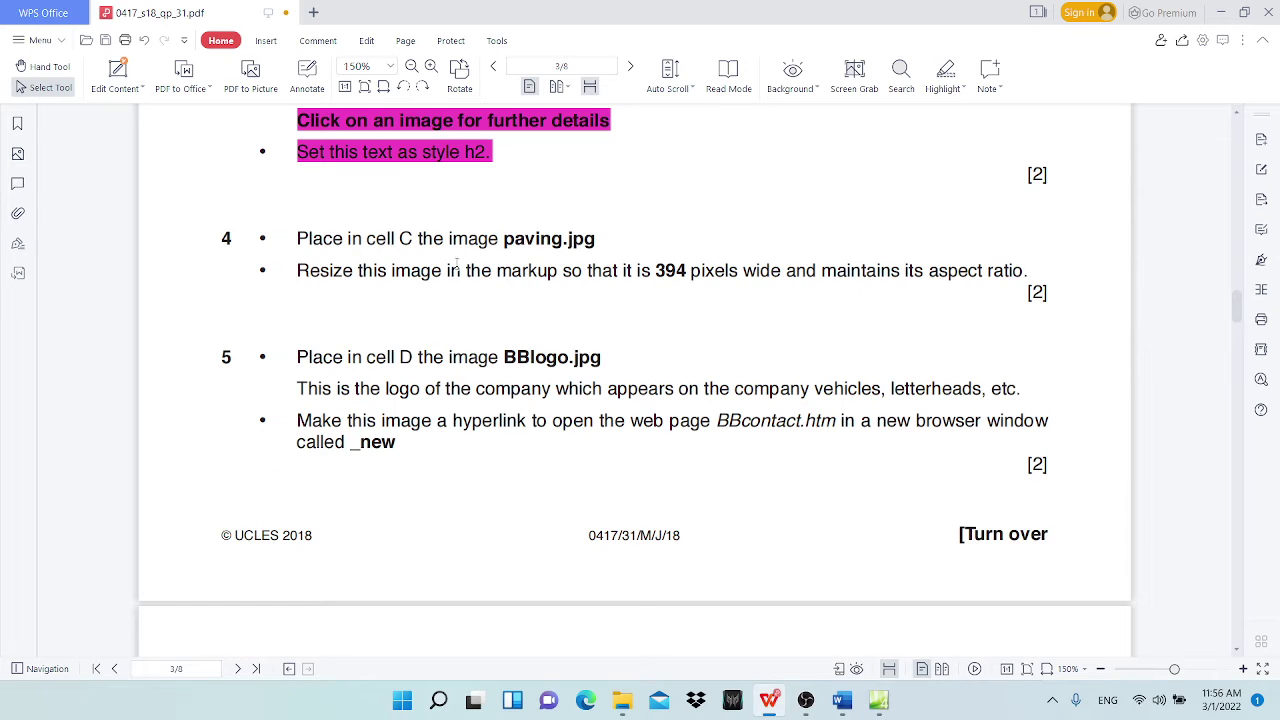
scroll(456, 263, up, 10)
scroll(773, 245, down, 10)
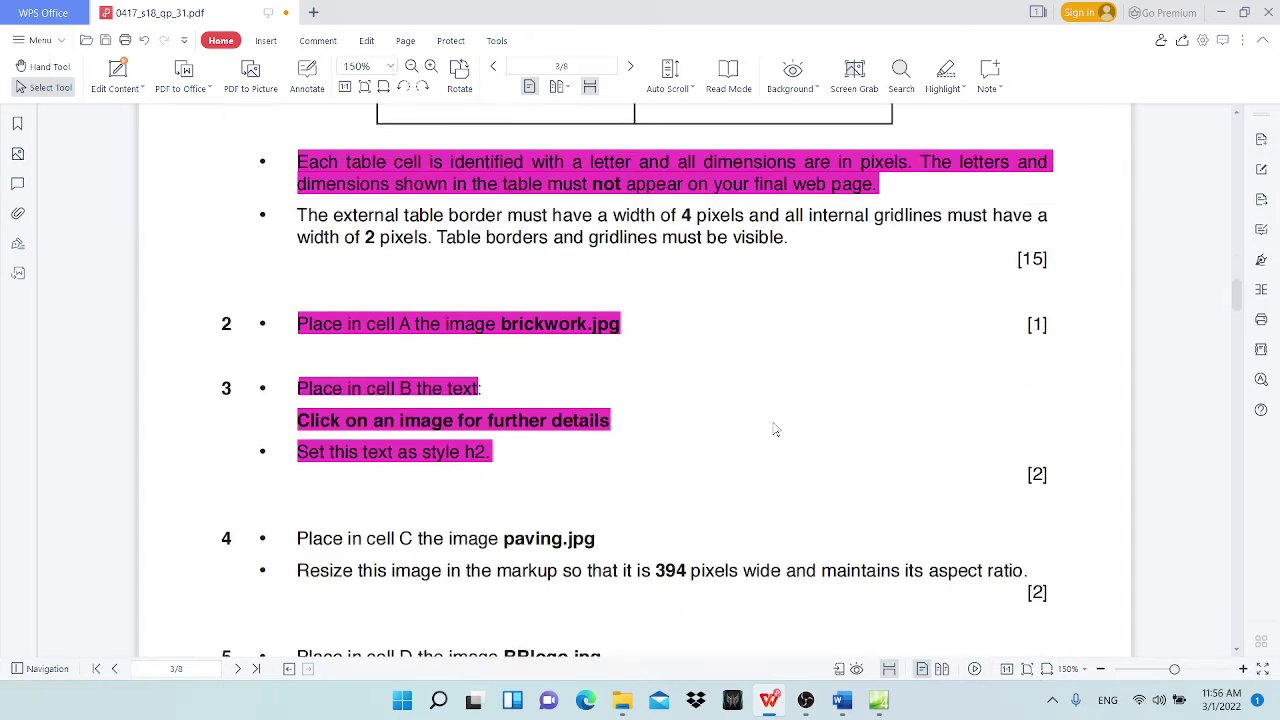
drag(297, 288, 596, 288)
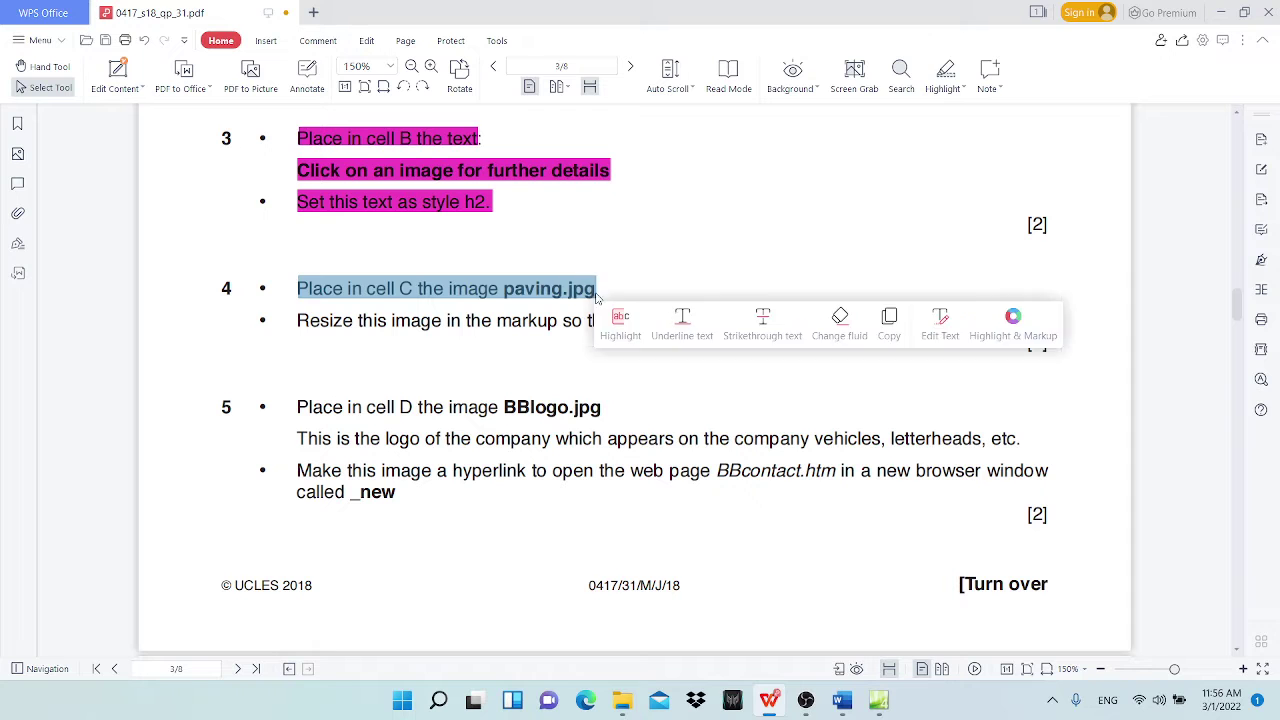
click(945, 75)
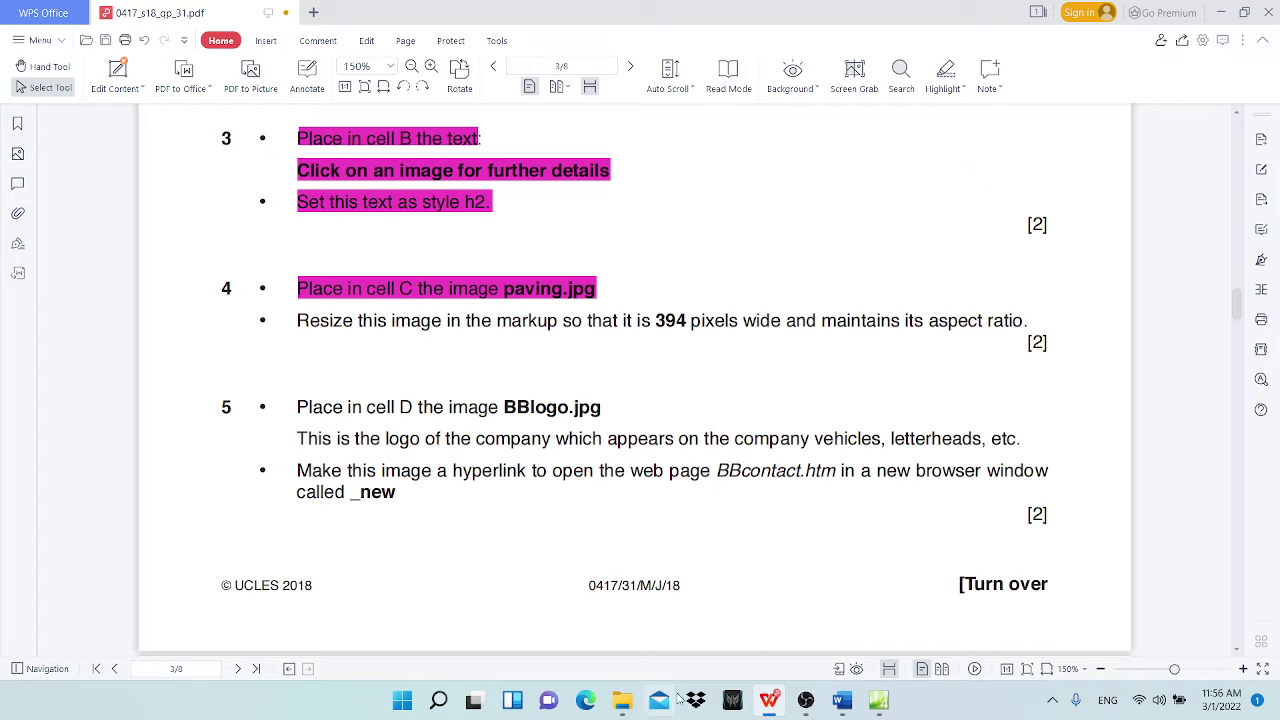
click(879, 700)
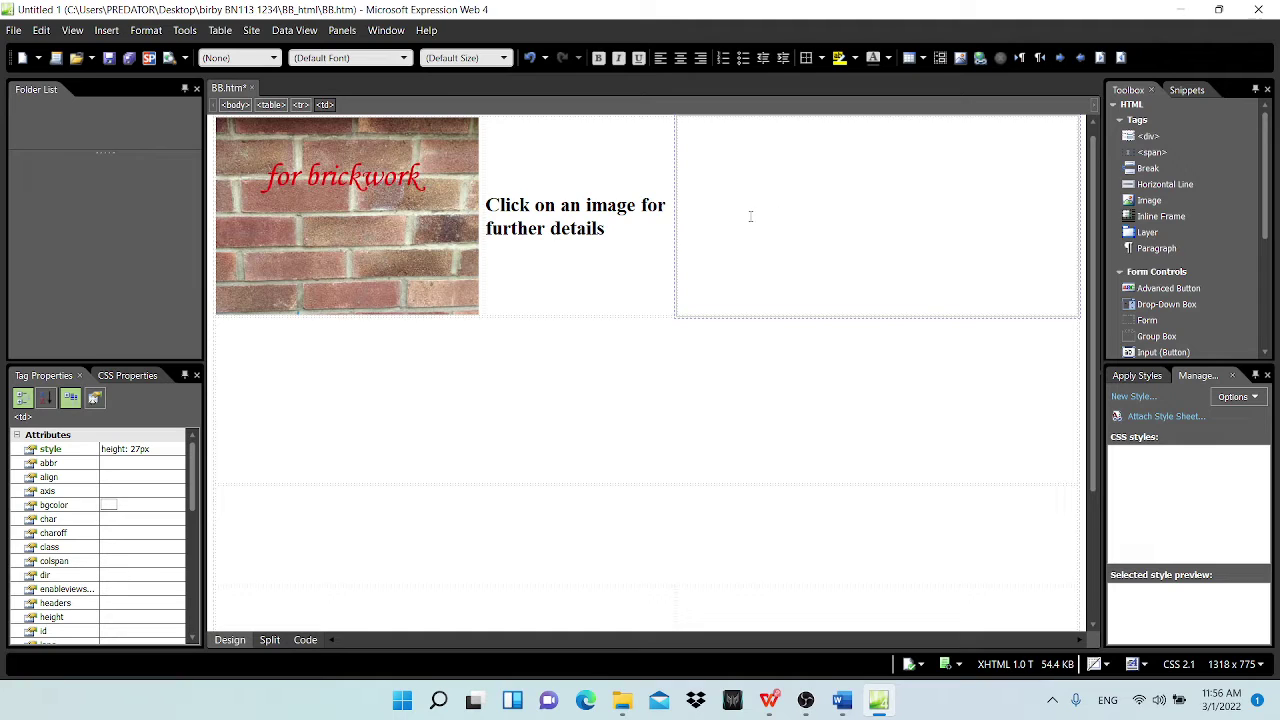
Step: Insert paving.jpg from file into cell C with alternate text 'paving'
click(106, 30)
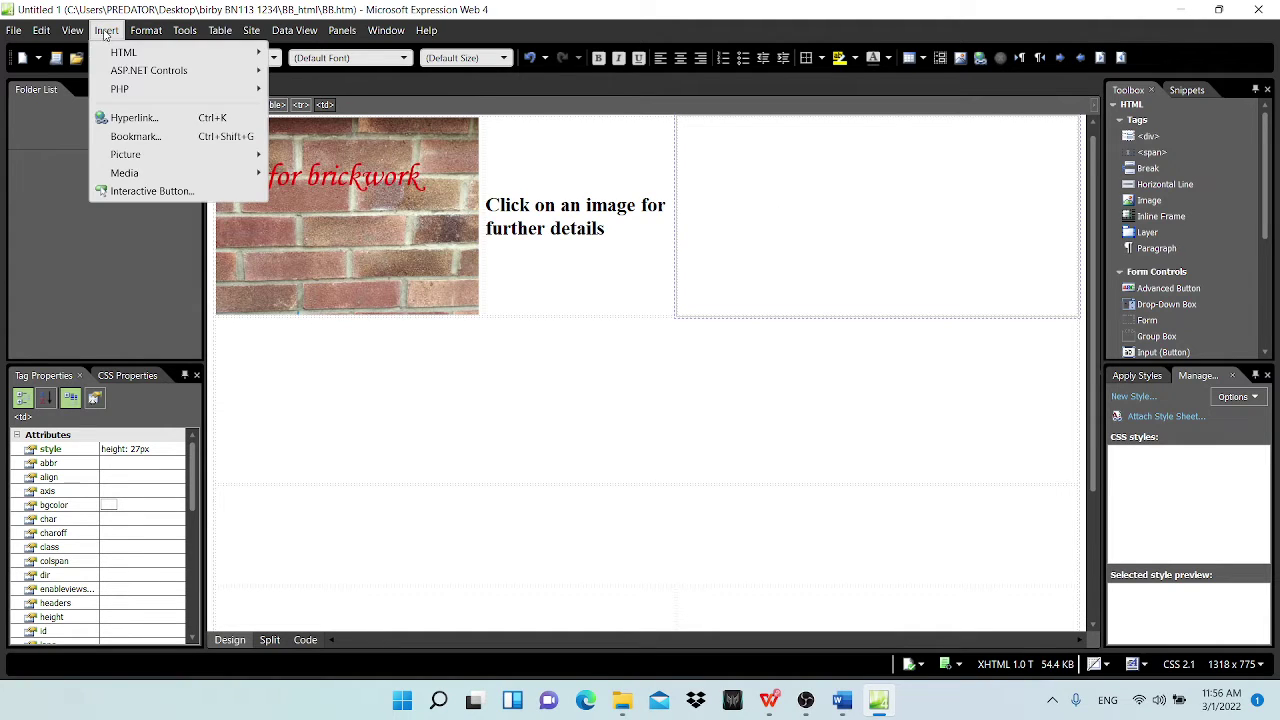
mouse_move(187, 160)
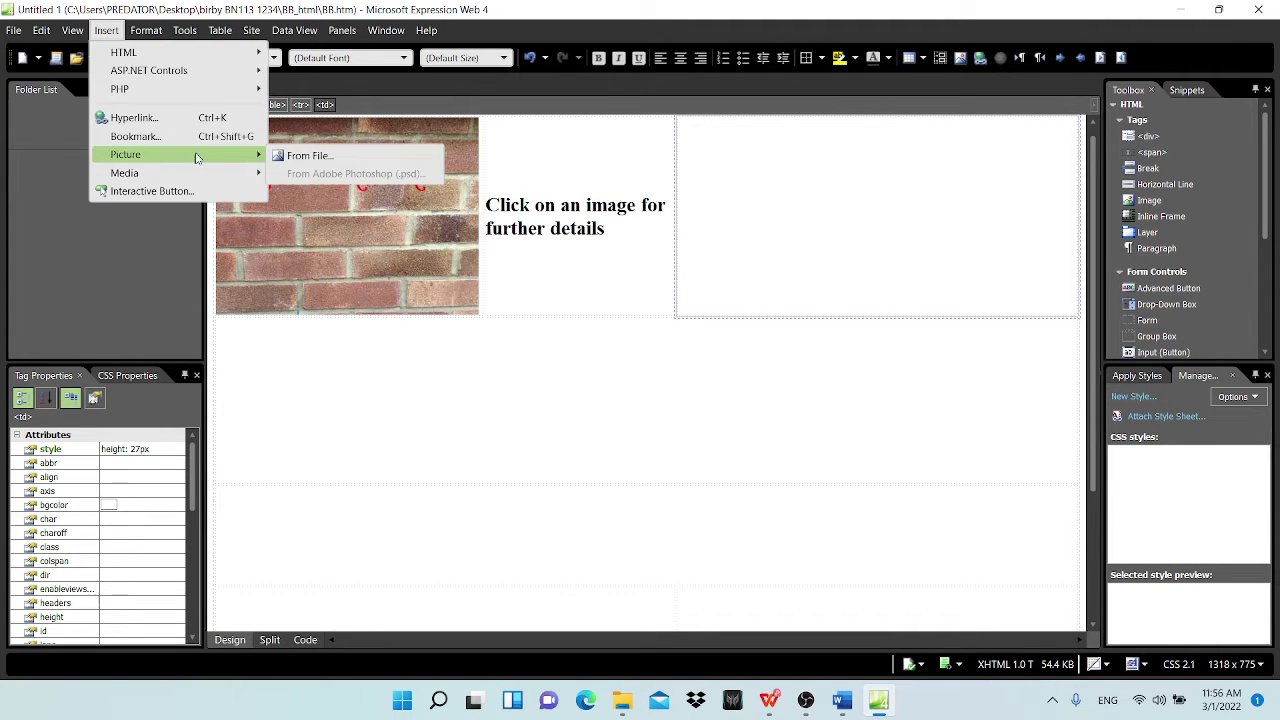
click(316, 157)
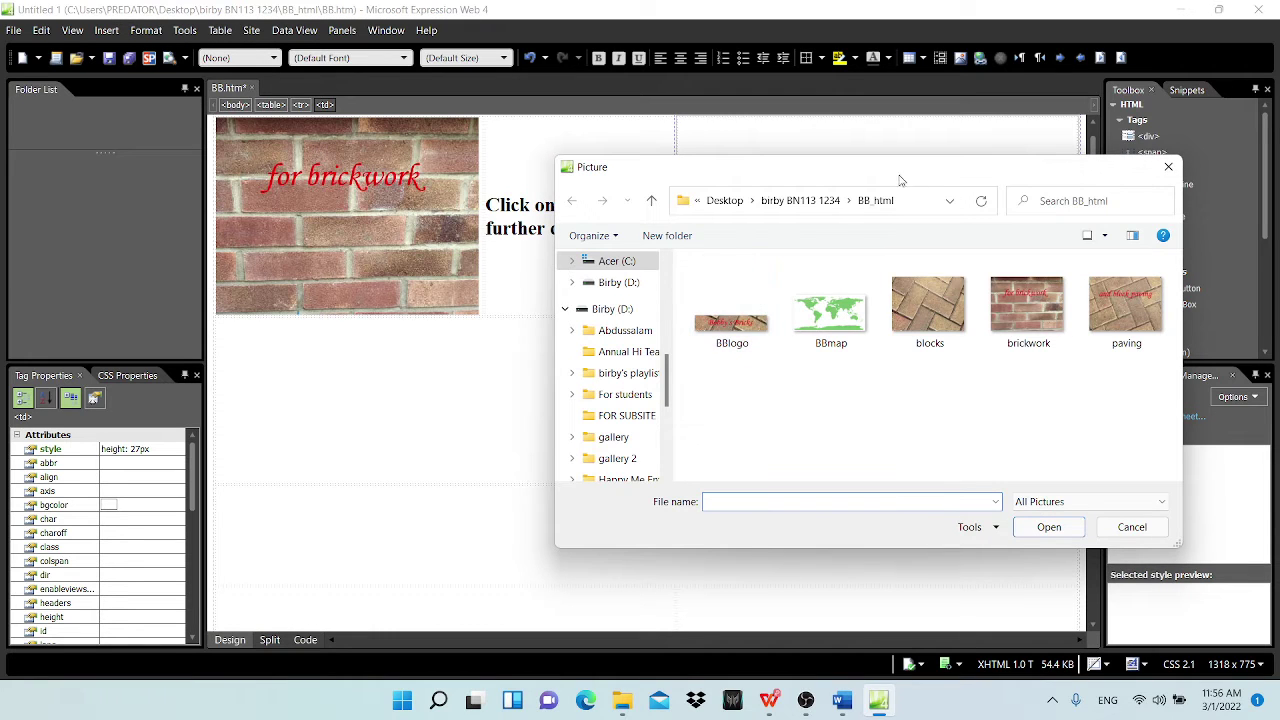
drag(892, 177, 521, 155)
click(741, 280)
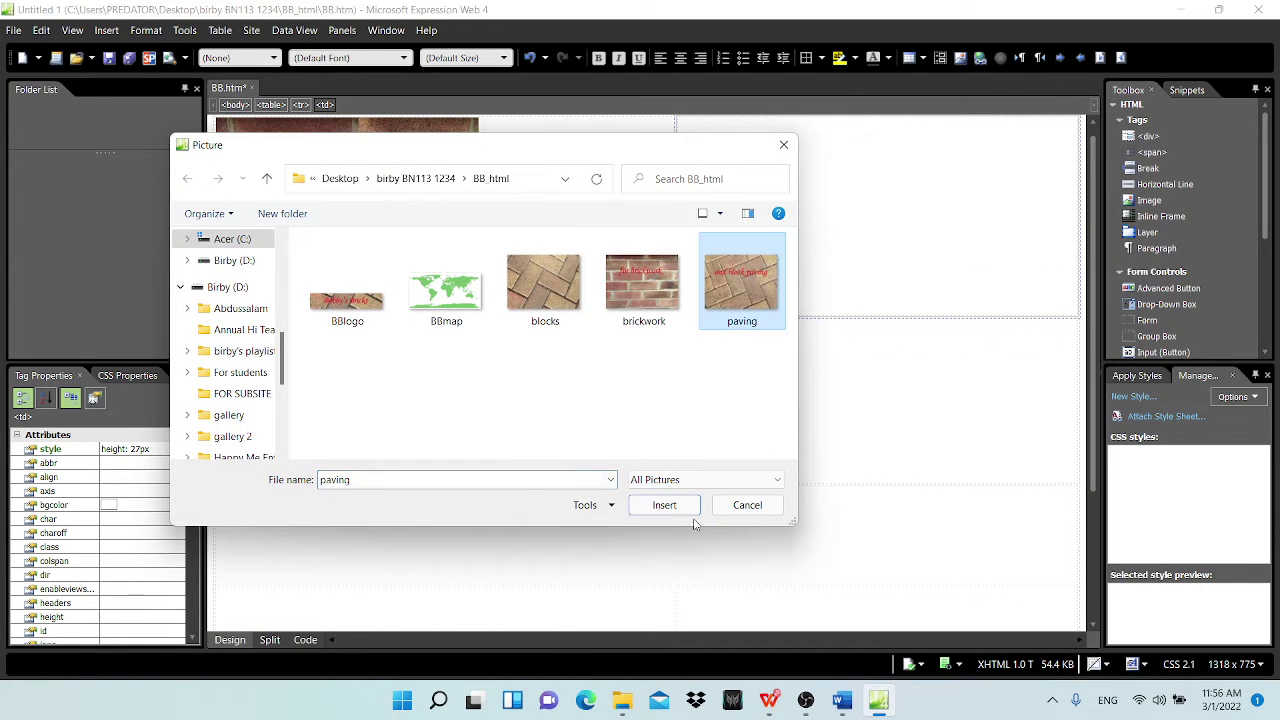
click(664, 505)
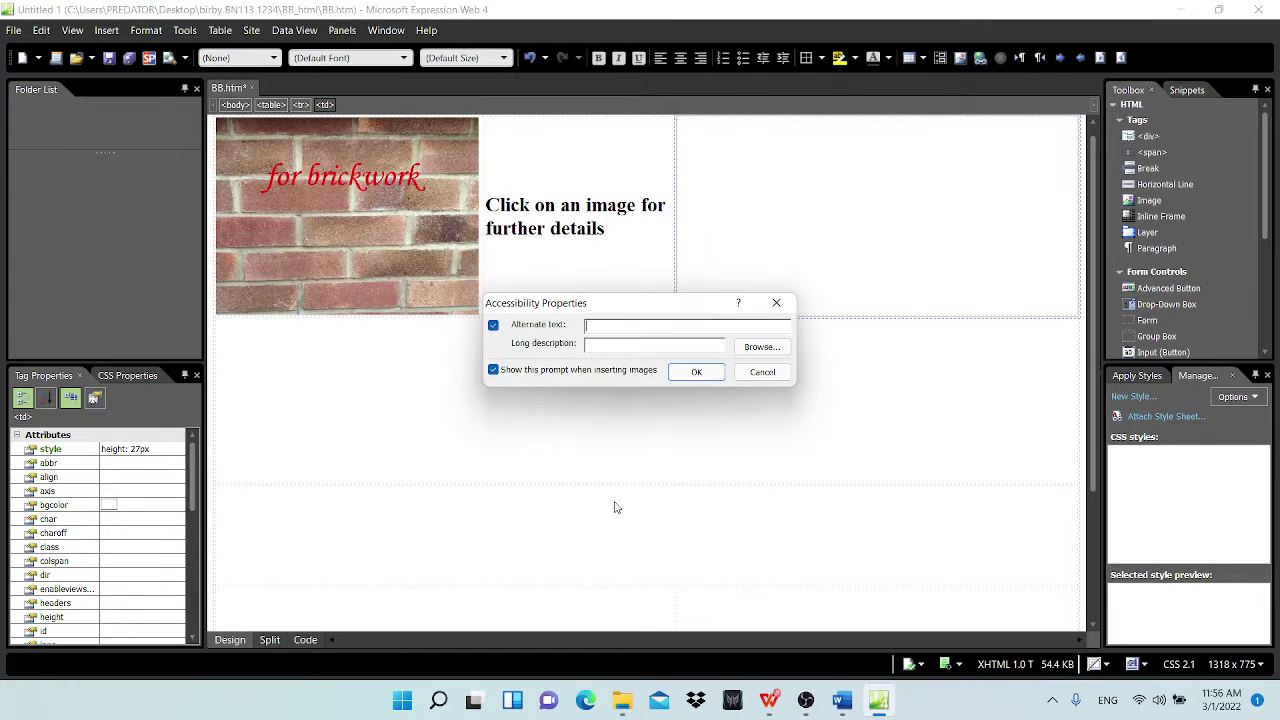
text(paving)
click(696, 372)
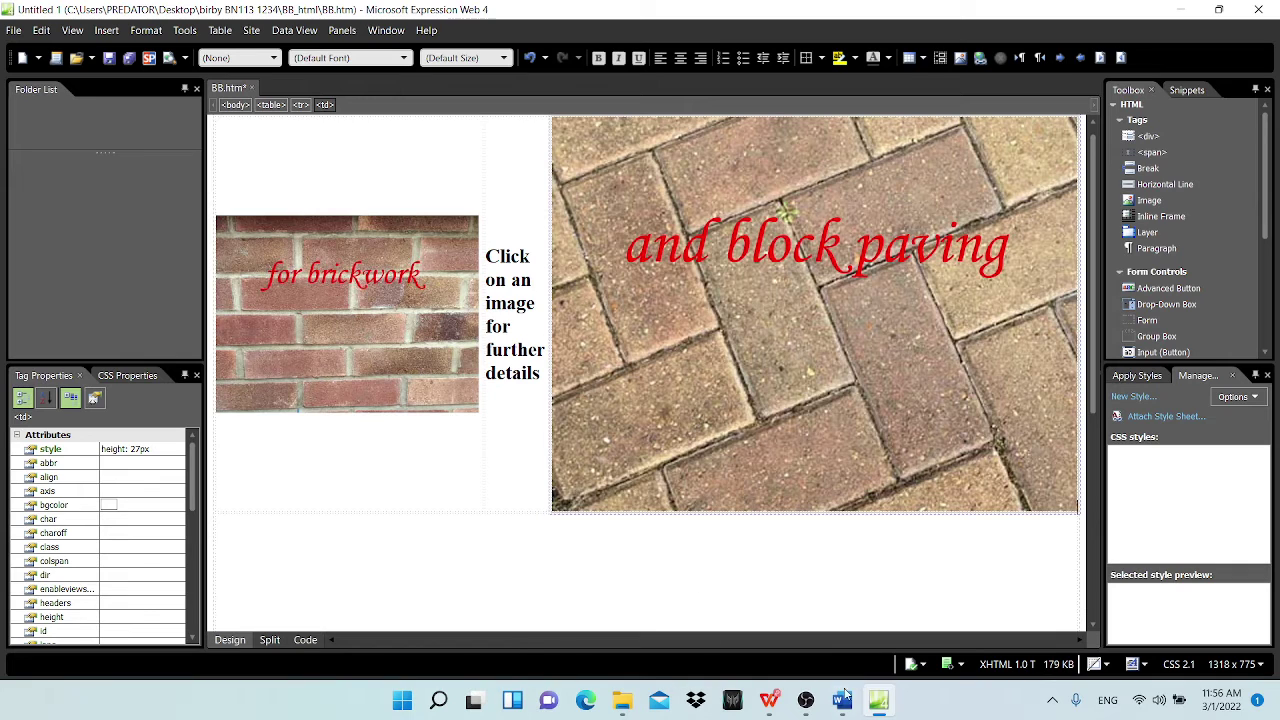
click(769, 700)
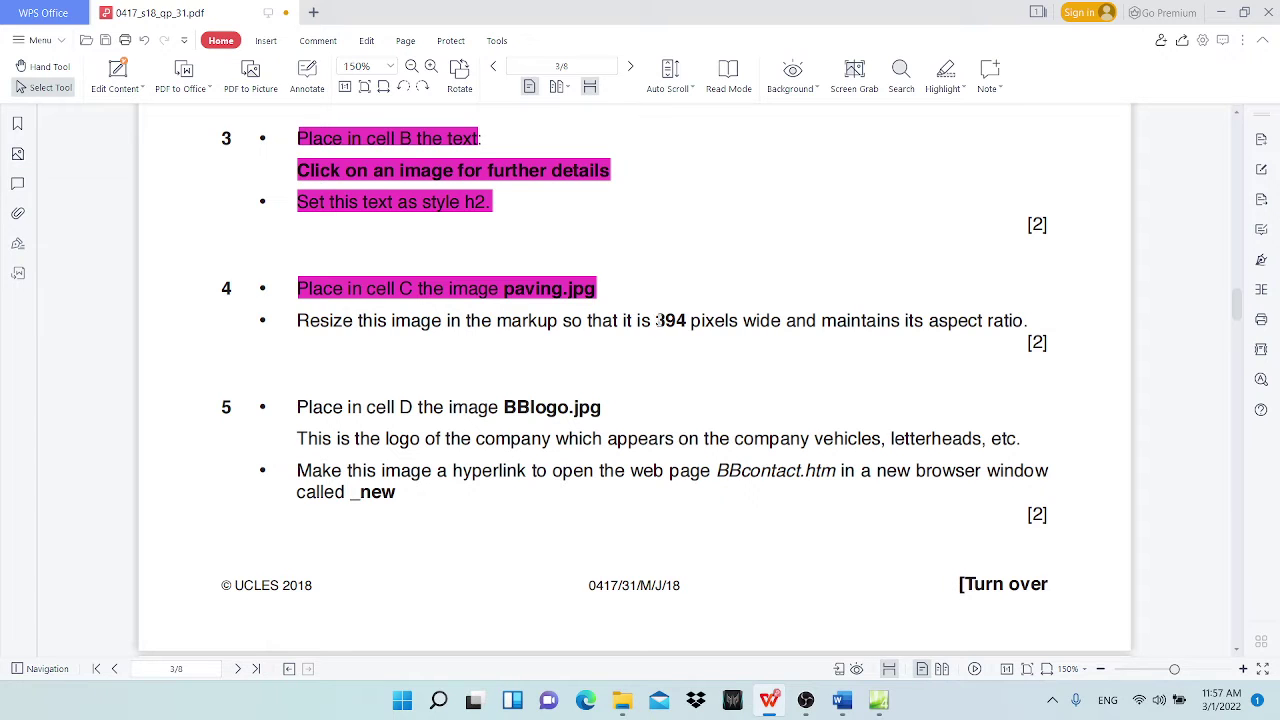
Step: Select '394 pixels', 'wide' and 'its aspect ratio' in question 4's instruction
drag(656, 321, 738, 321)
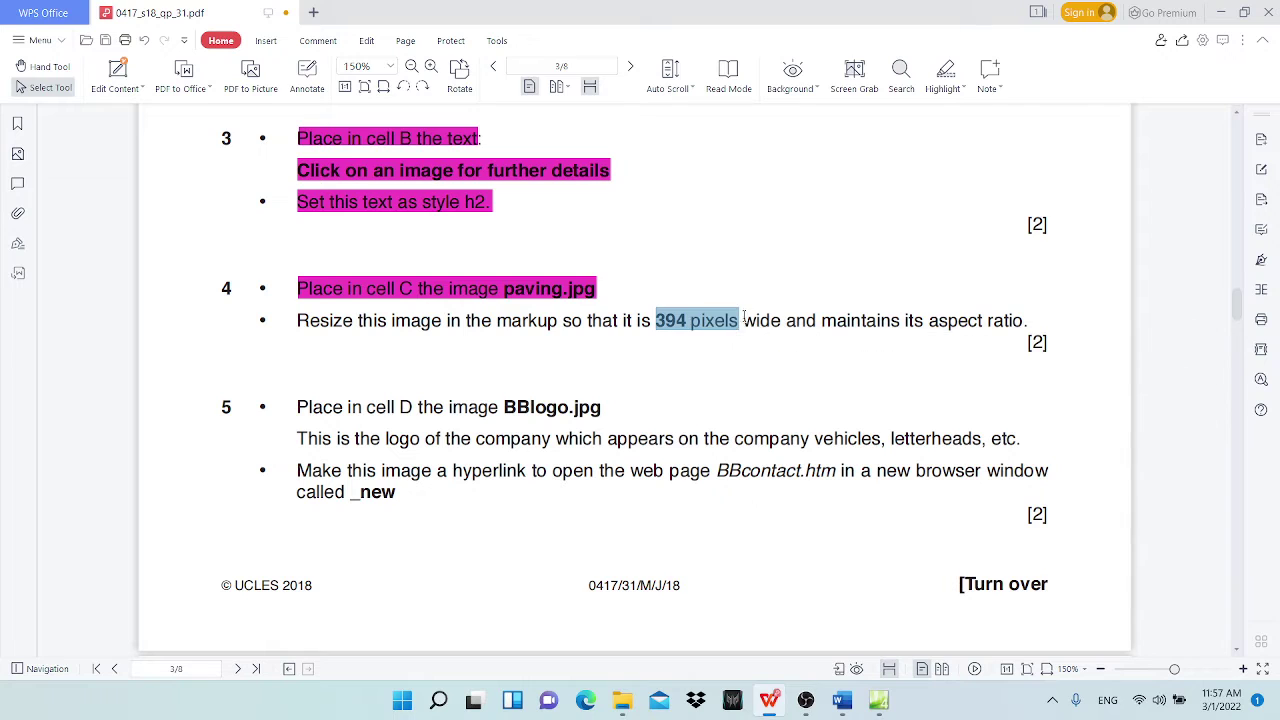
drag(744, 320, 786, 321)
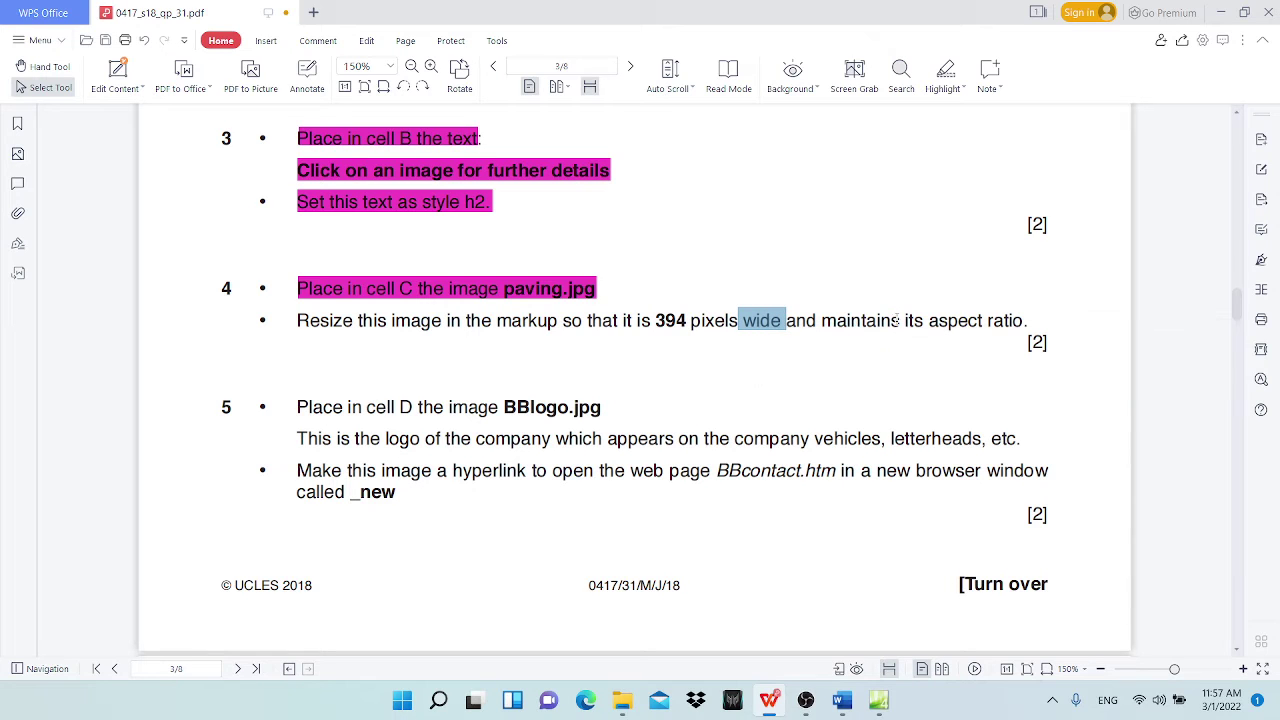
drag(906, 320, 1024, 321)
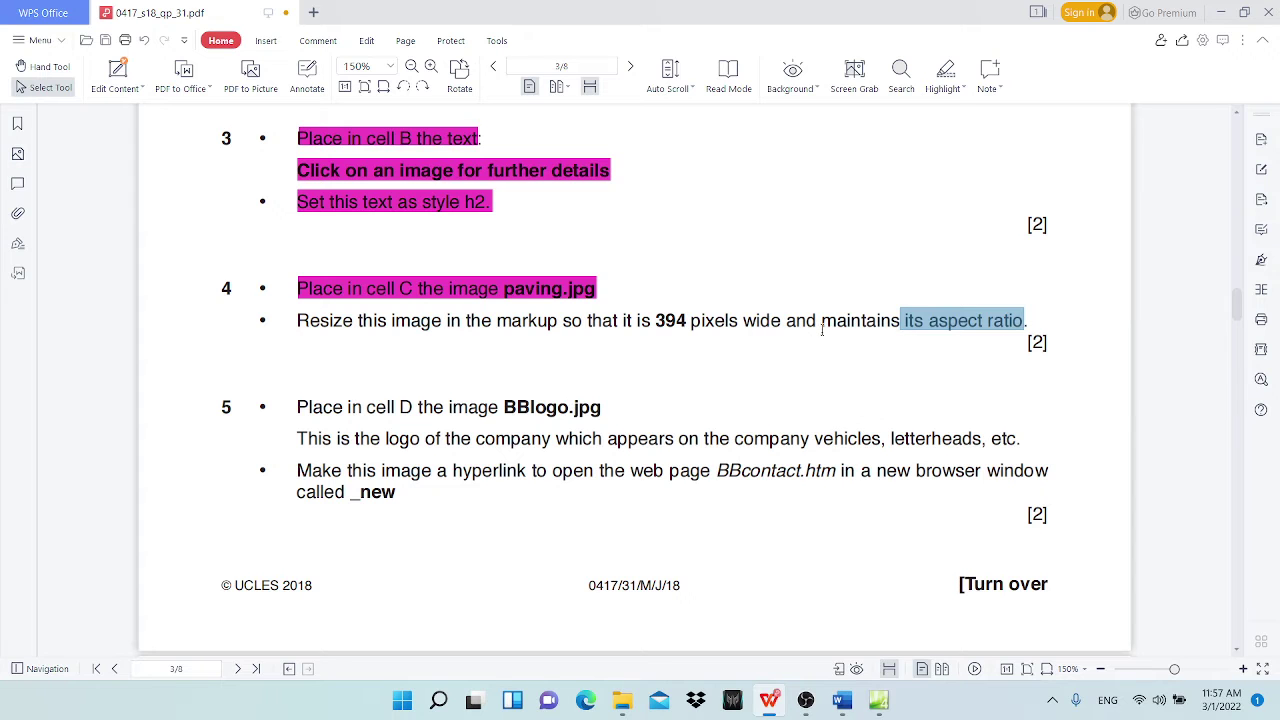
Step: Open the paving image's Picture Properties at its Appearance size settings
click(878, 700)
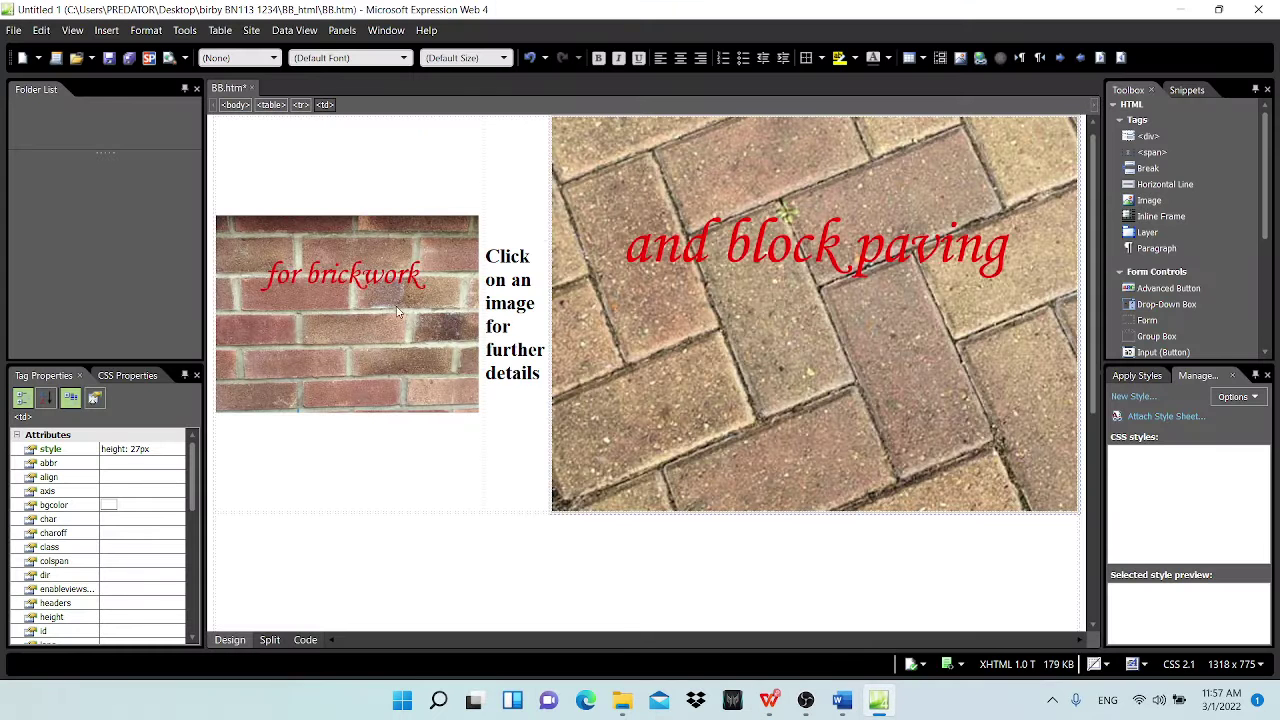
click(659, 324)
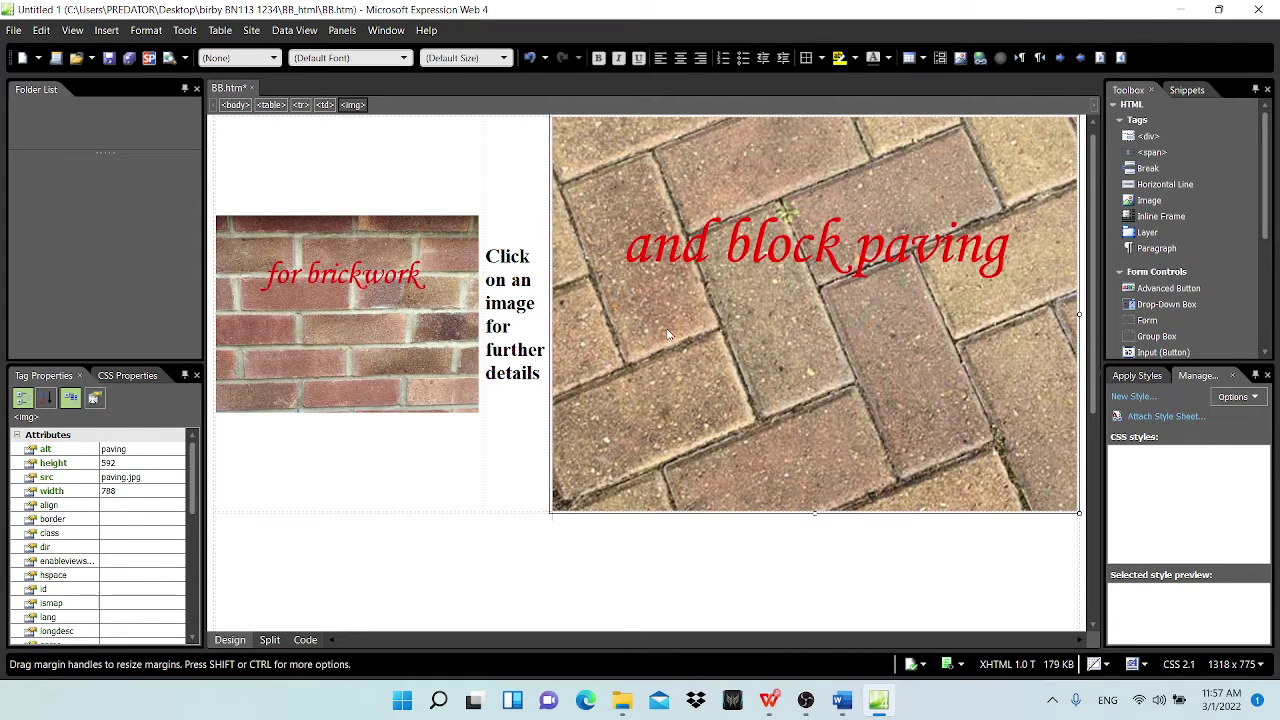
right_click(617, 324)
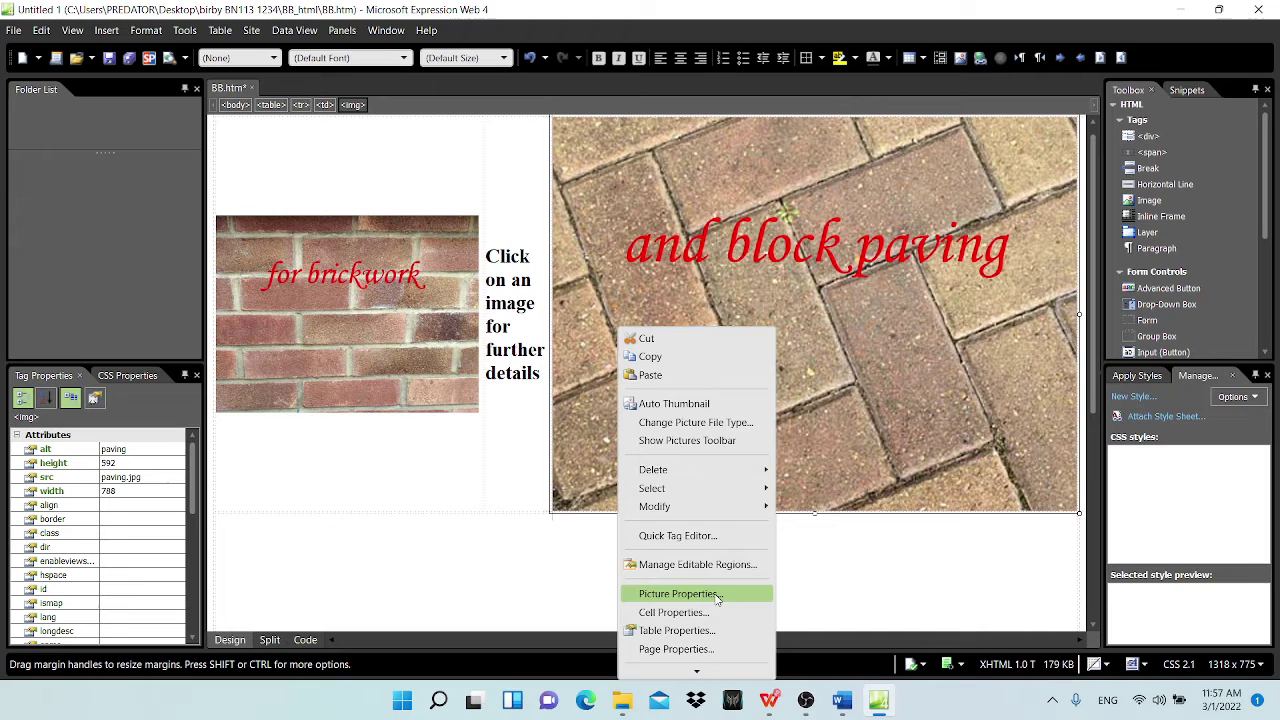
click(716, 595)
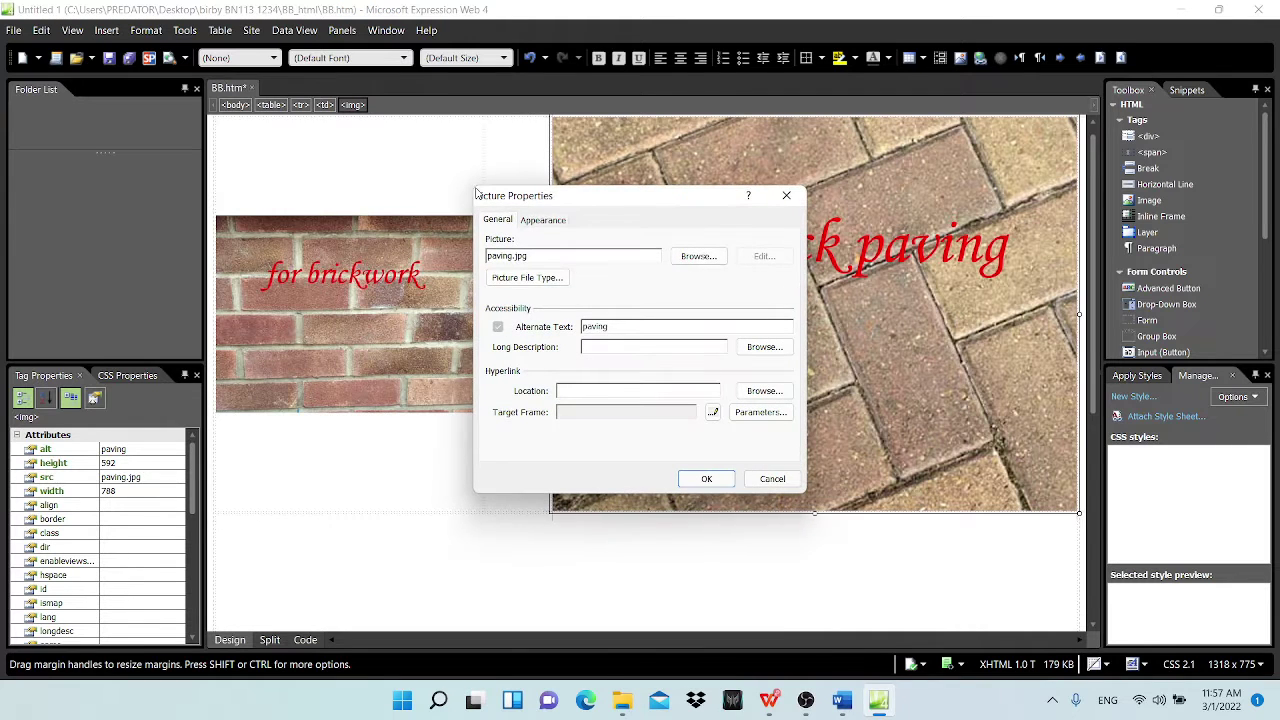
click(554, 221)
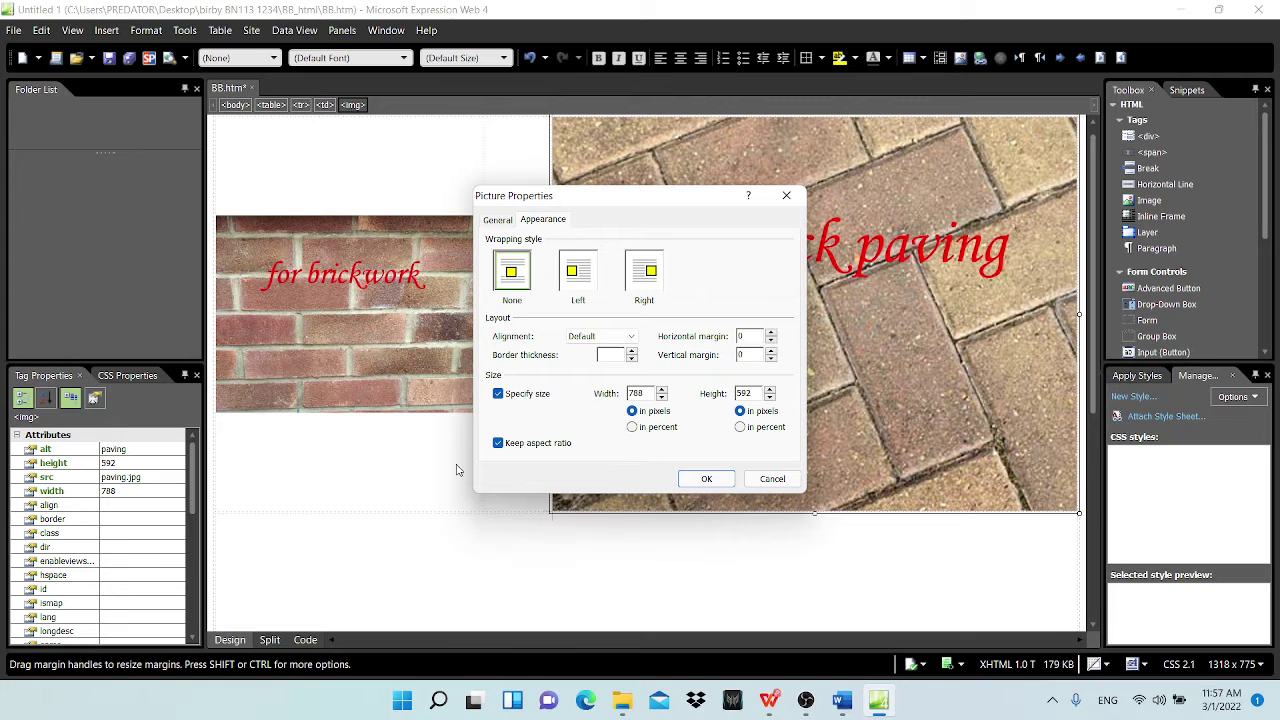
Step: Set the paving image width to 394 pixels with aspect ratio kept, giving 394 by 296
click(769, 700)
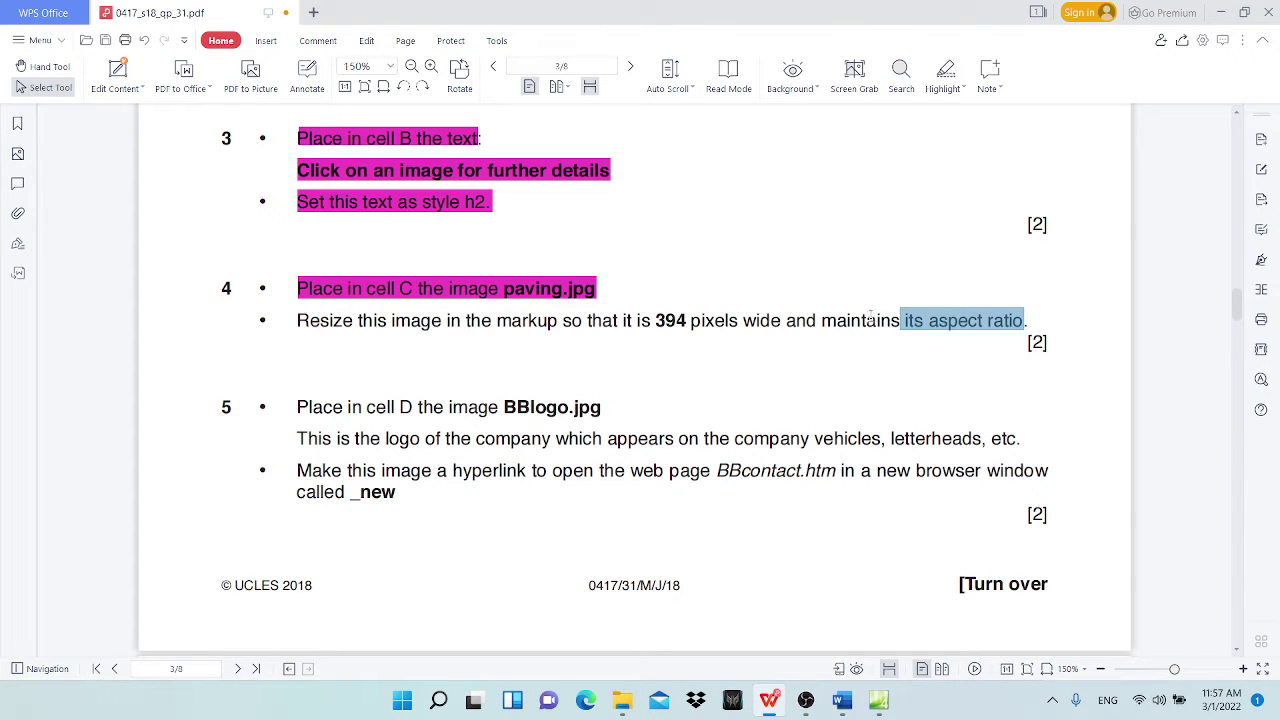
click(1220, 12)
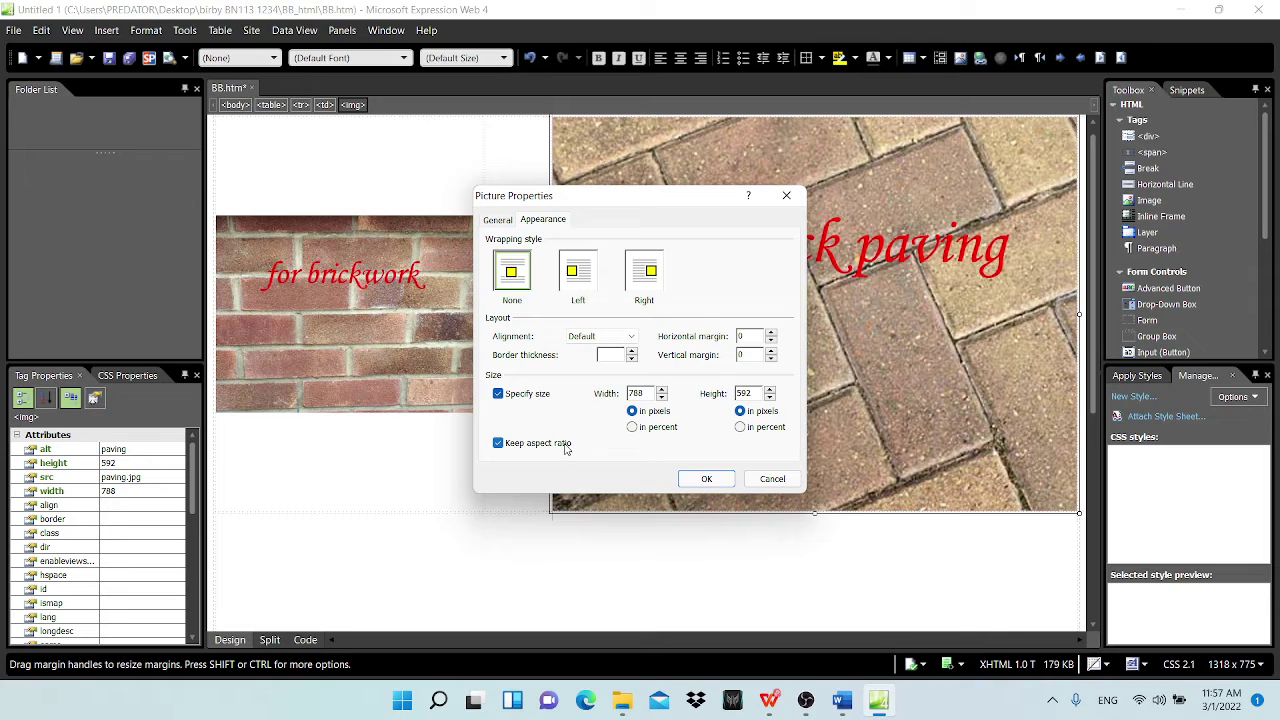
mouse_move(764, 698)
mouse_move(887, 706)
click(769, 700)
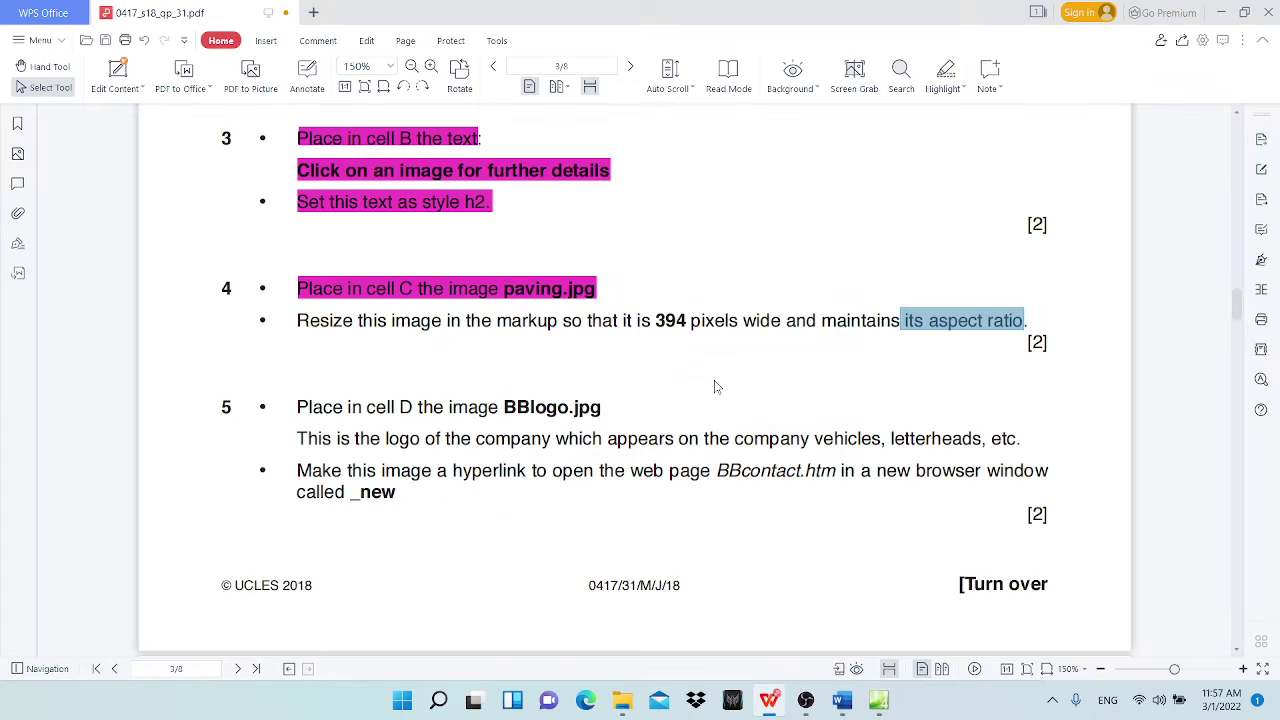
double_click(660, 320)
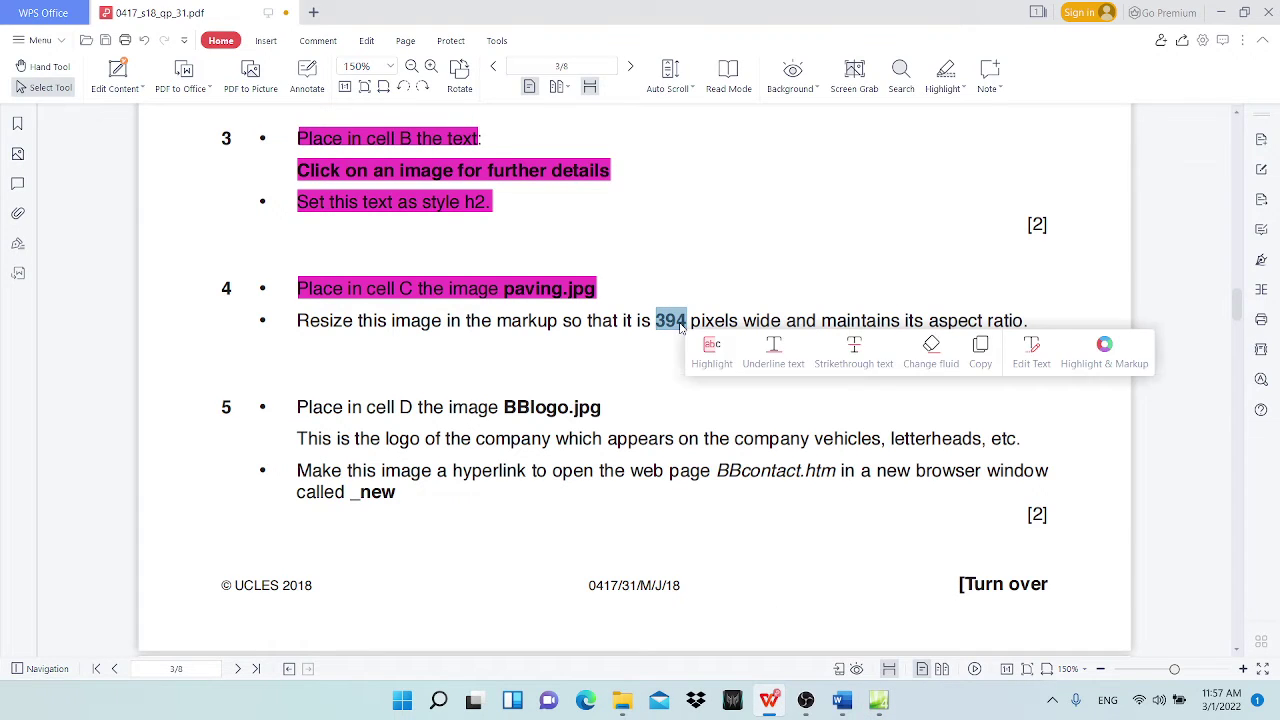
click(1221, 12)
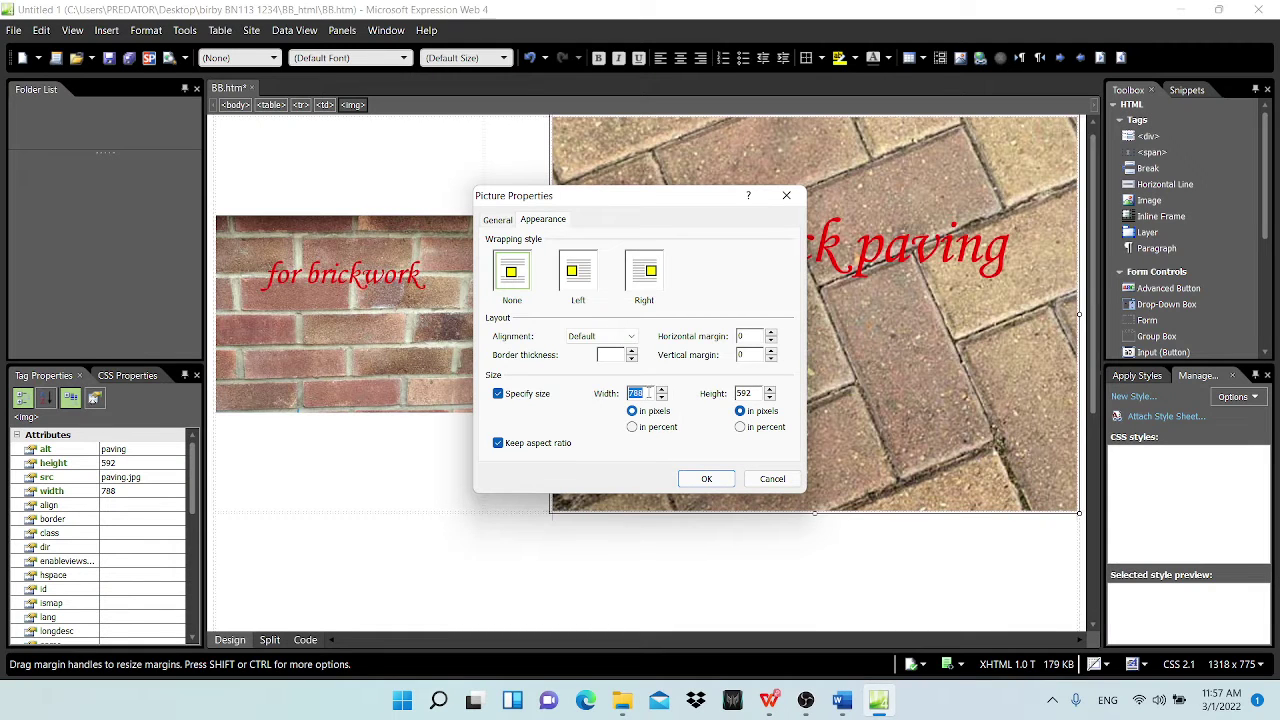
text(394)
click(707, 479)
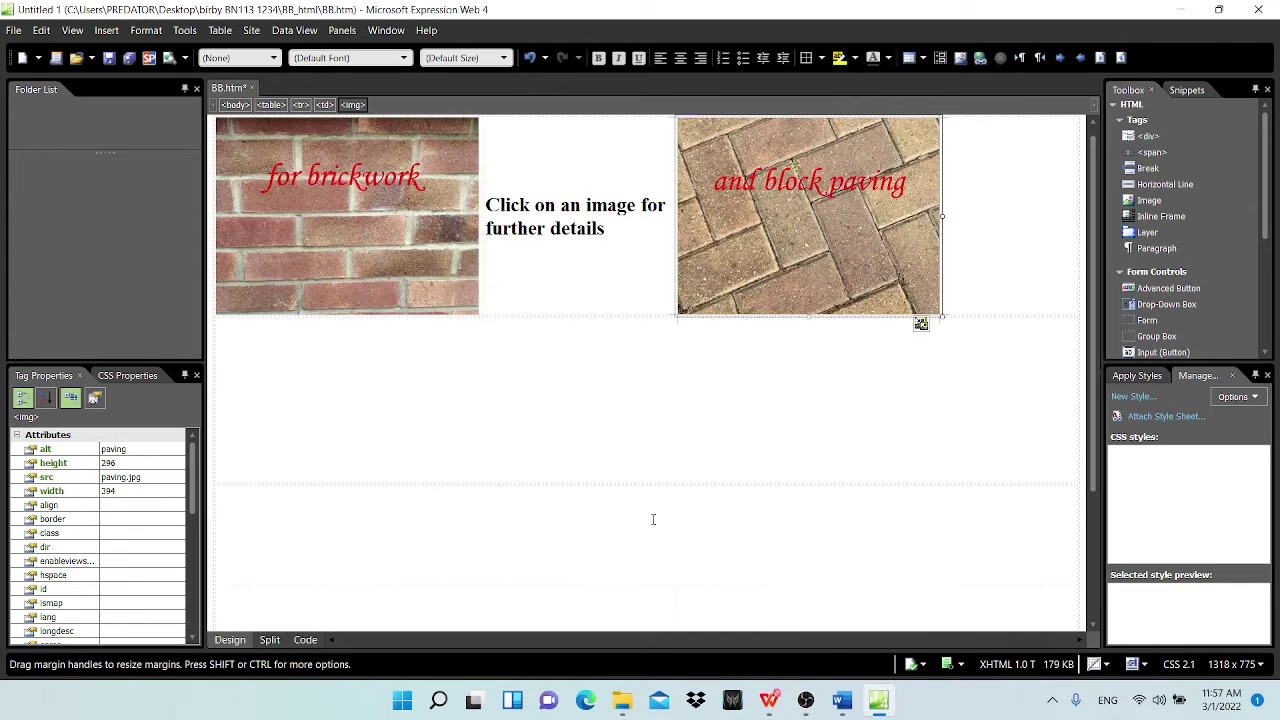
click(769, 700)
drag(297, 320, 1025, 320)
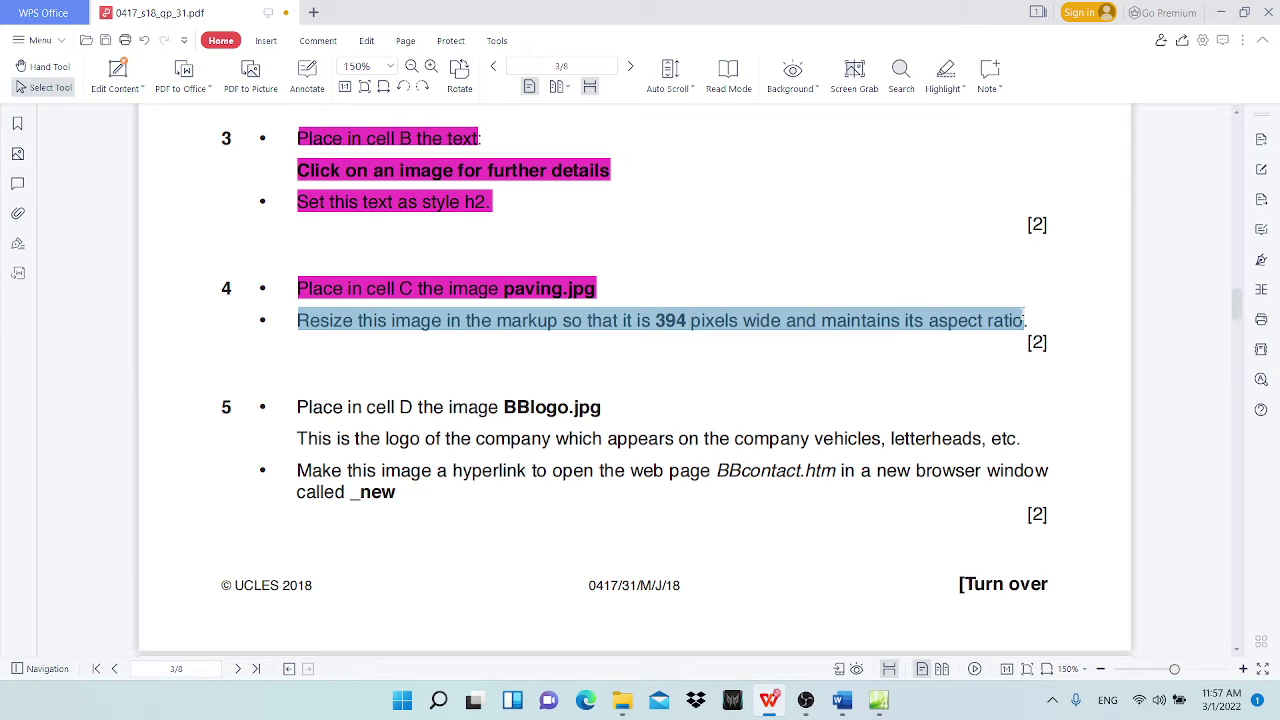
Step: Highlight the resize-to-394-pixels instruction in magenta and return to BB.htm
click(945, 70)
scroll(271, 332, down, 3)
scroll(271, 332, down, 1)
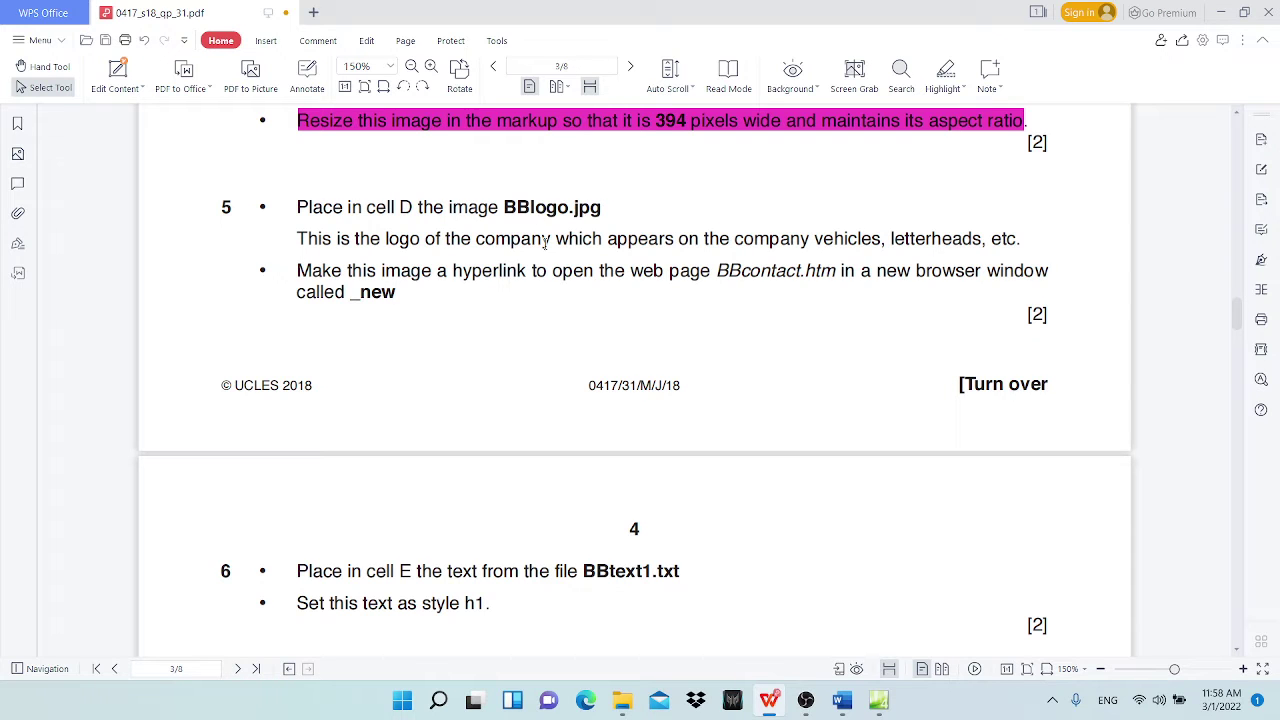
scroll(545, 243, up, 12)
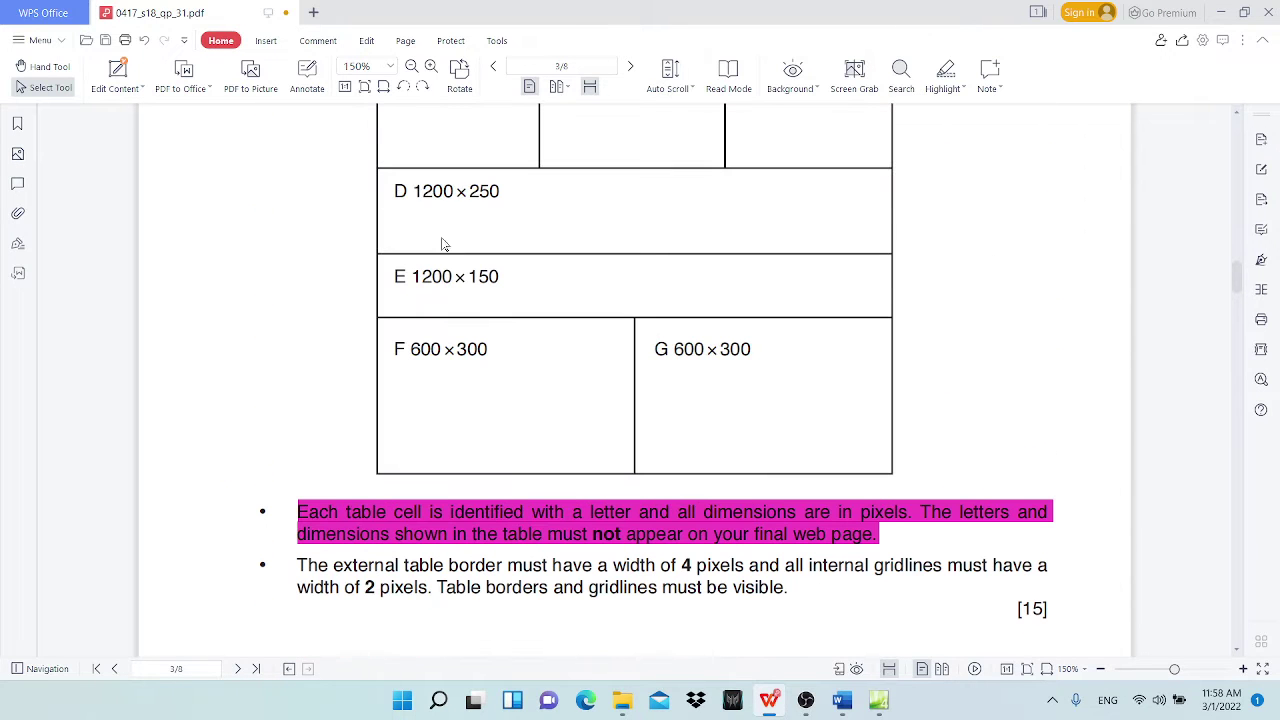
scroll(526, 400, down, 10)
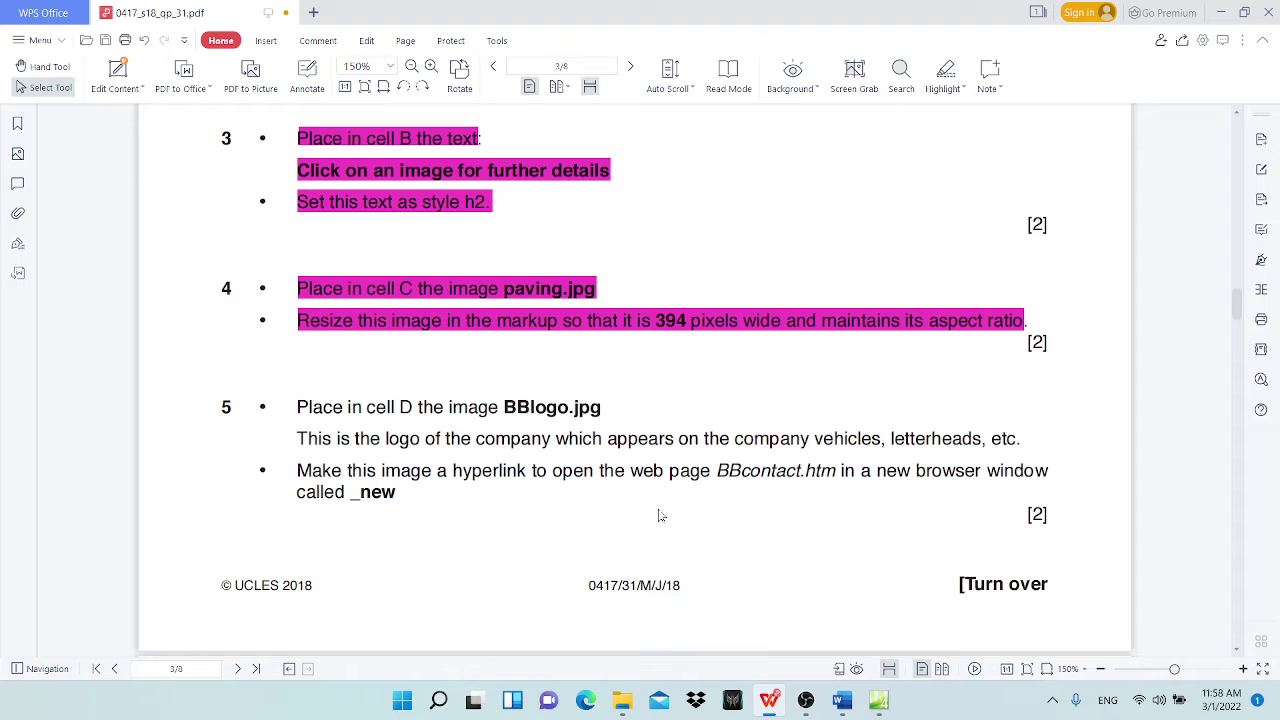
click(1221, 12)
click(556, 433)
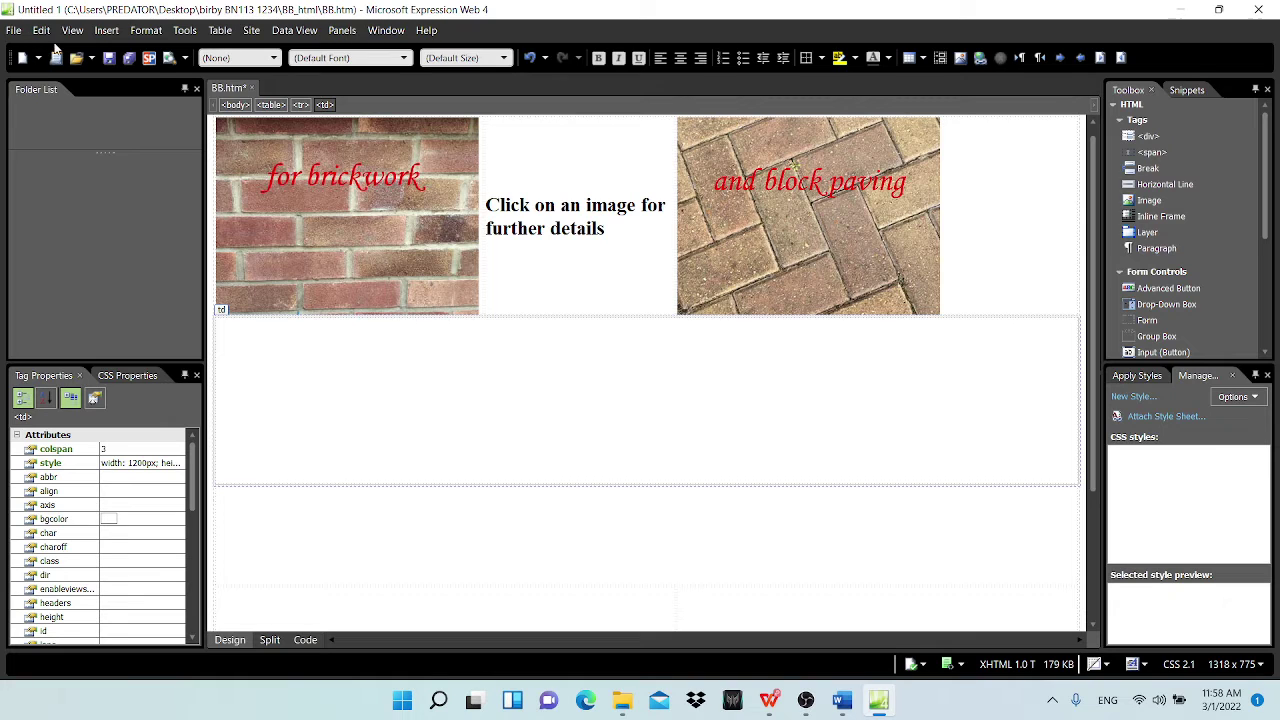
Step: Insert the BBlogo picture into the empty cell below the images, with alternate text 'logo for the company'
click(106, 30)
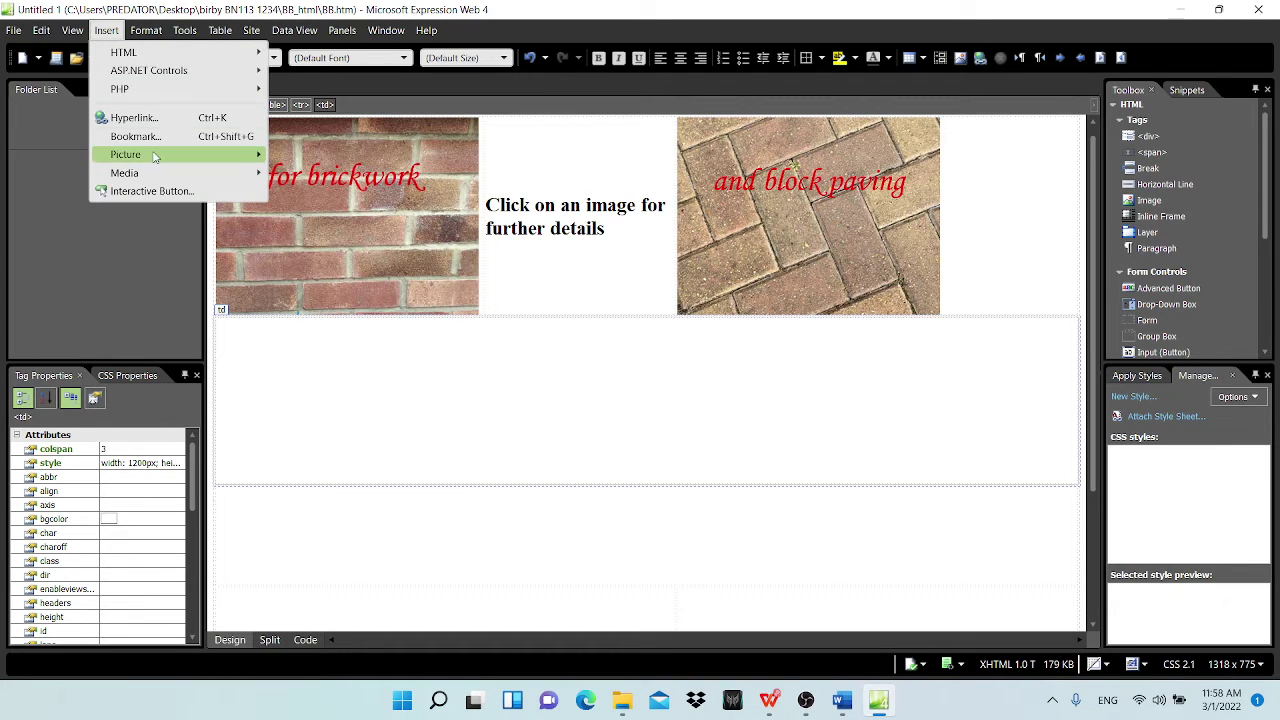
mouse_move(155, 156)
click(390, 155)
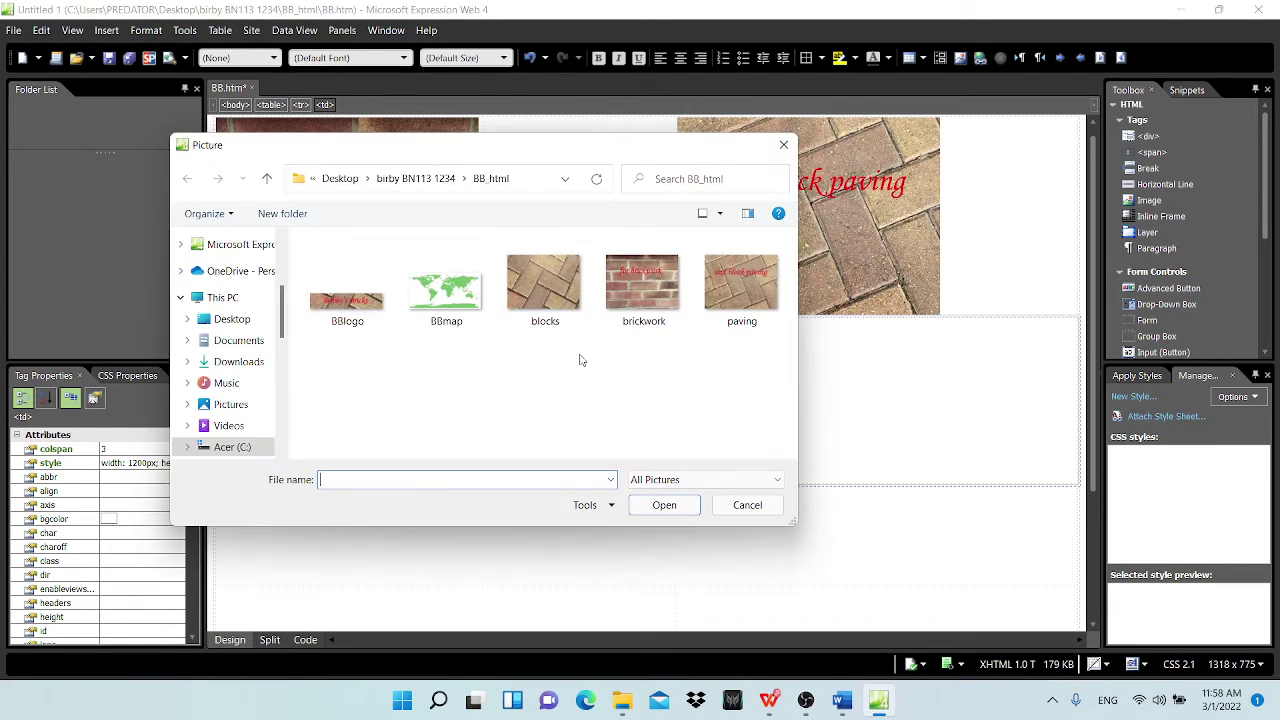
click(347, 288)
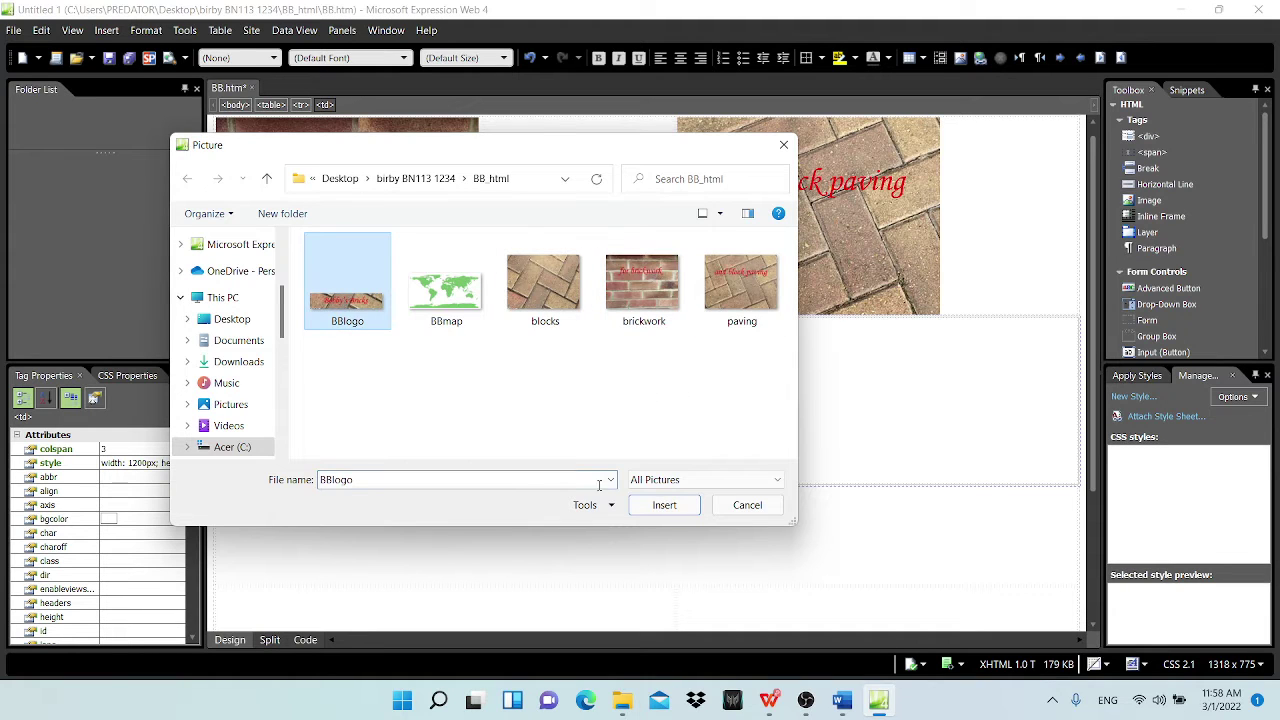
click(664, 505)
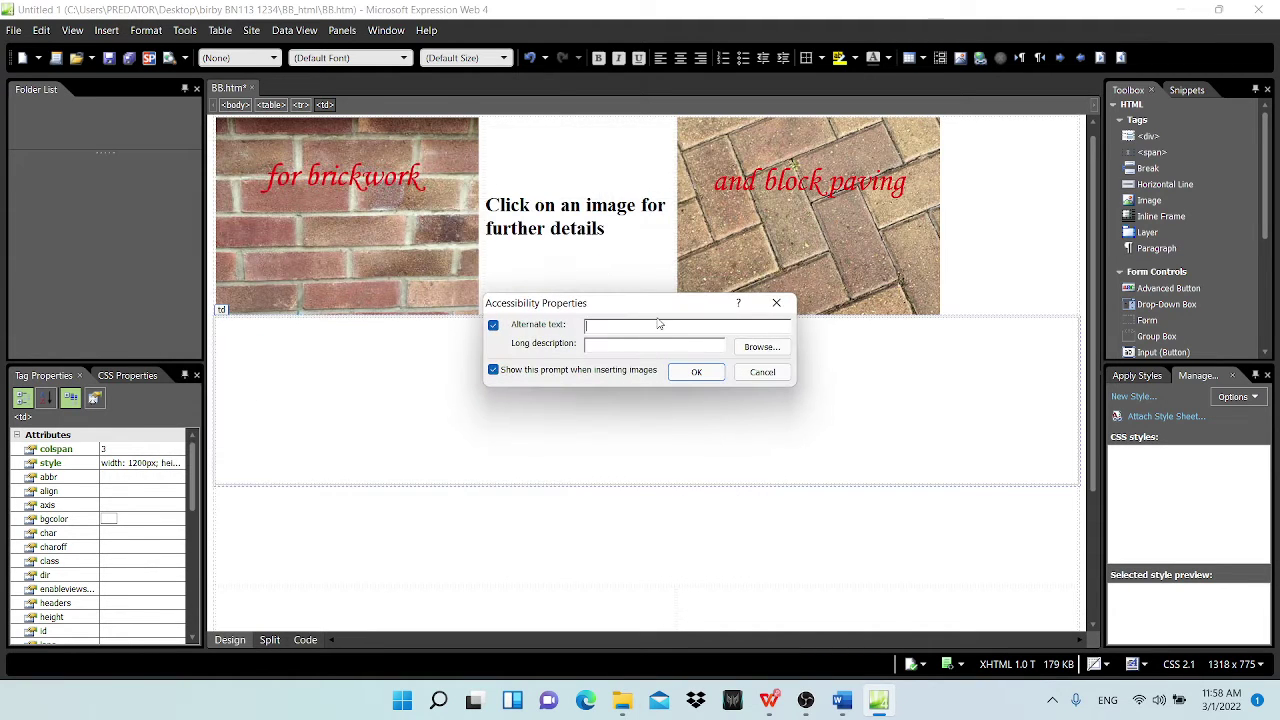
text(logo for the company)
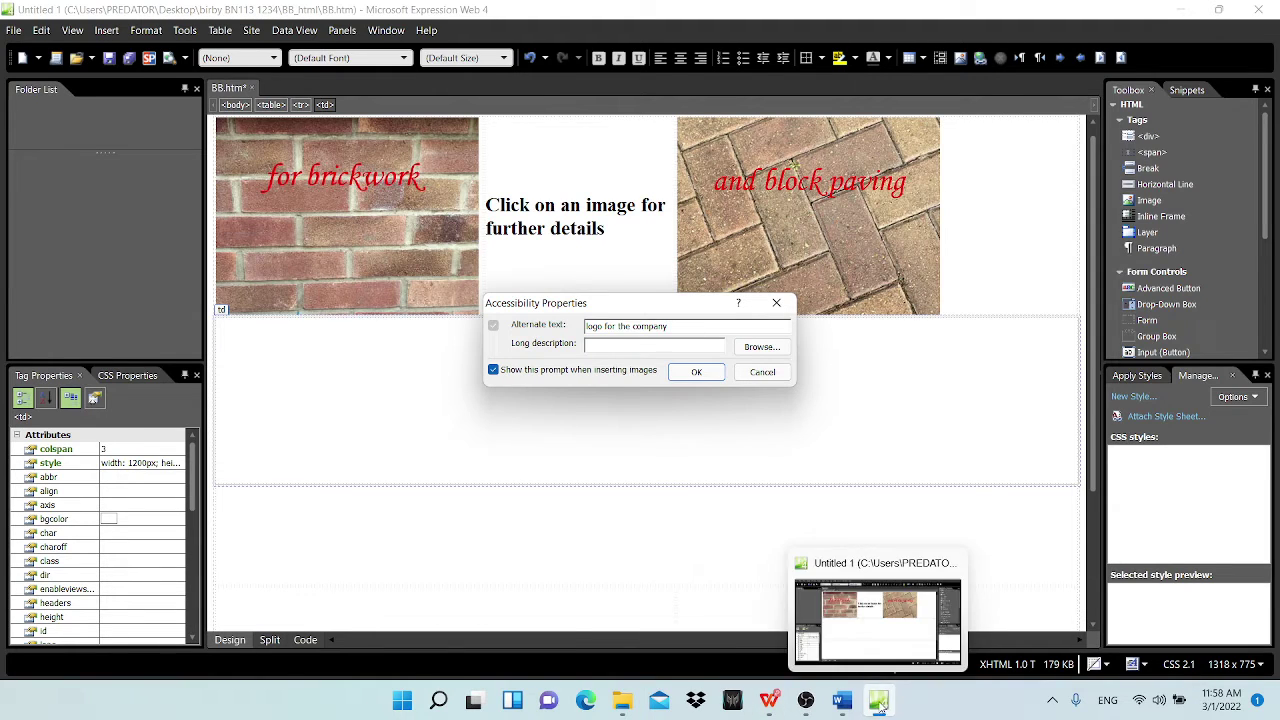
click(842, 700)
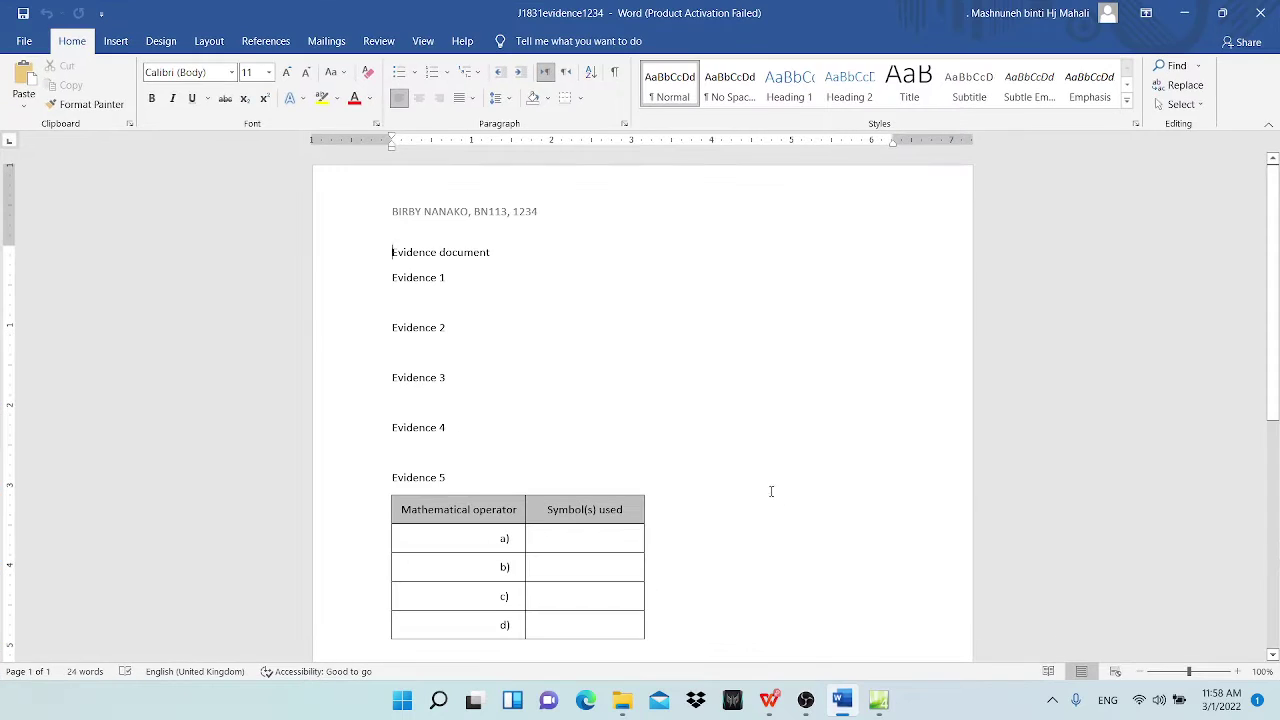
Step: Restore and minimize the Word evidence document to get back to question 5 of the exam paper
click(1194, 18)
click(842, 700)
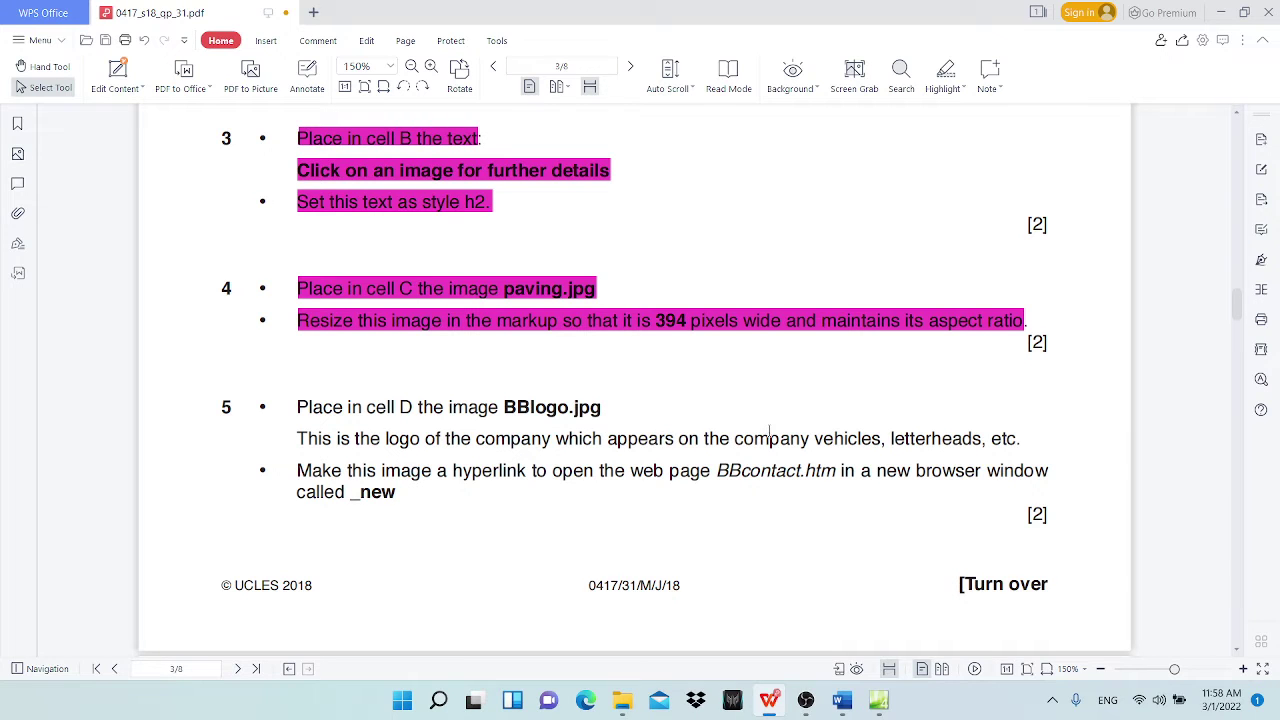
Step: Change 'for' to 'of' so the logo's alternate text reads 'logo of the company', and insert it
click(1224, 13)
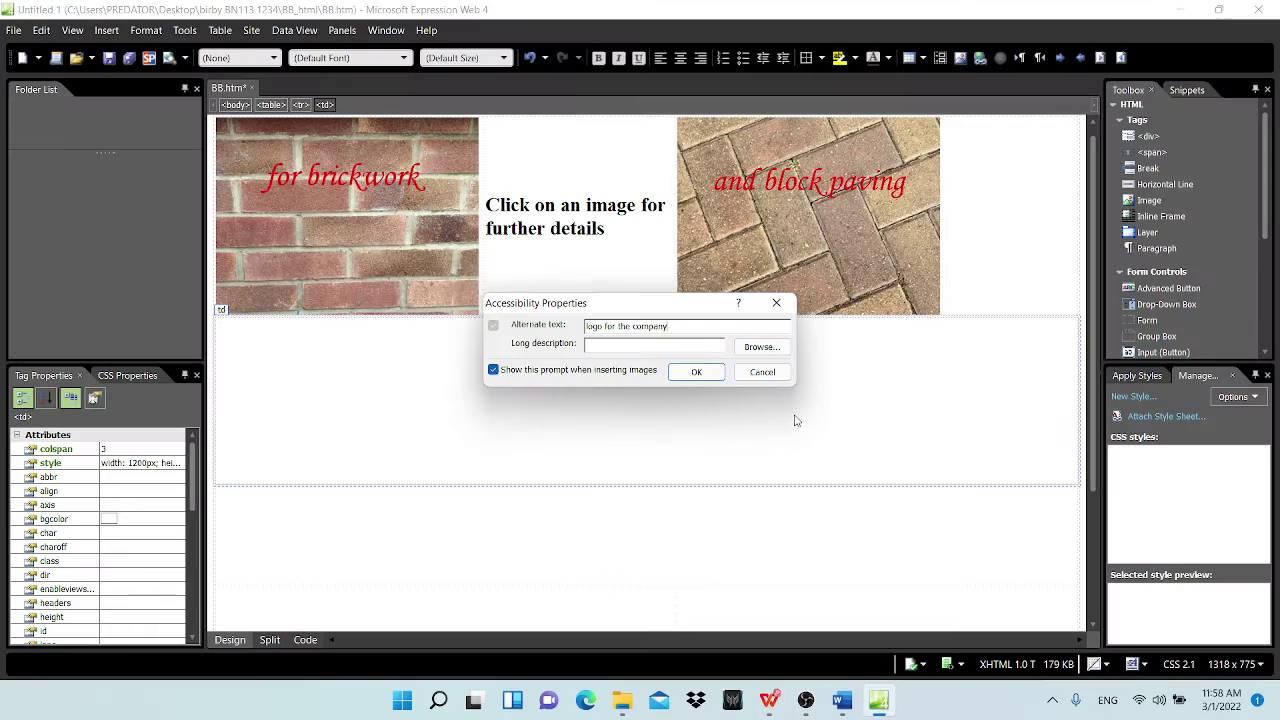
double_click(608, 326)
text(of)
click(690, 371)
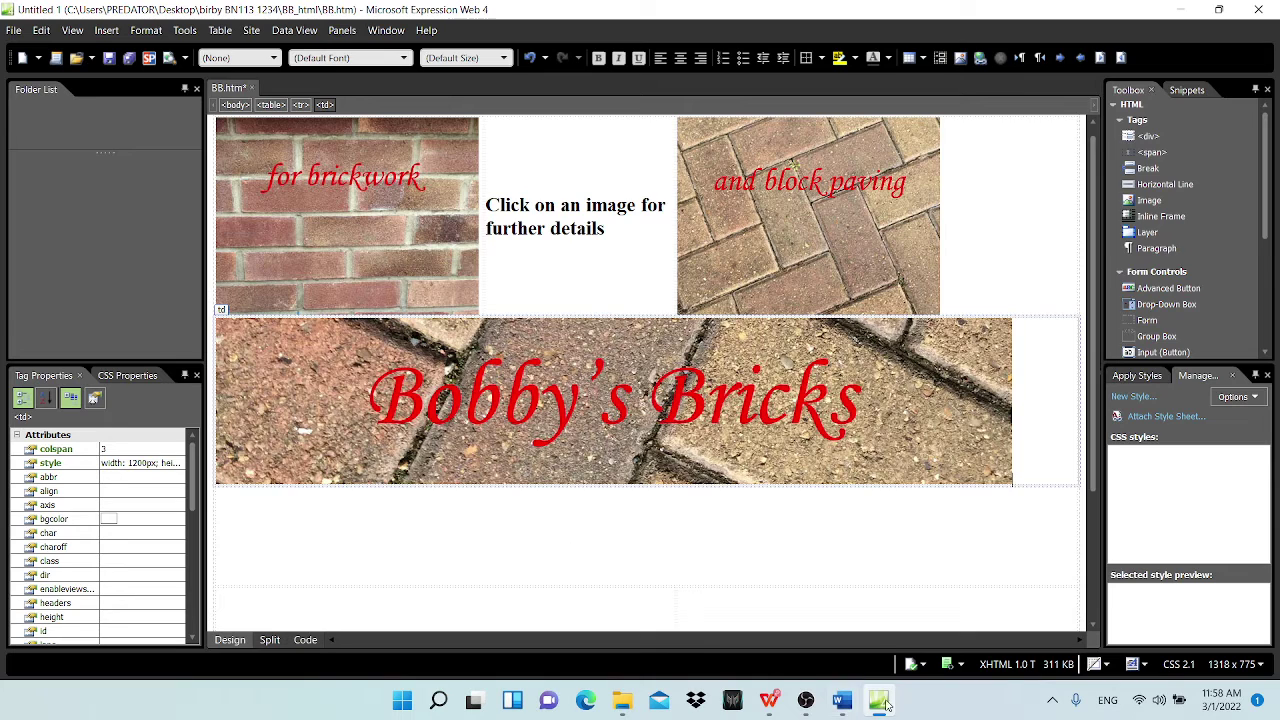
click(769, 700)
Step: Highlight question 5's BBlogo.jpg placement line and logo-description line in magenta
scroll(413, 398, down, 1)
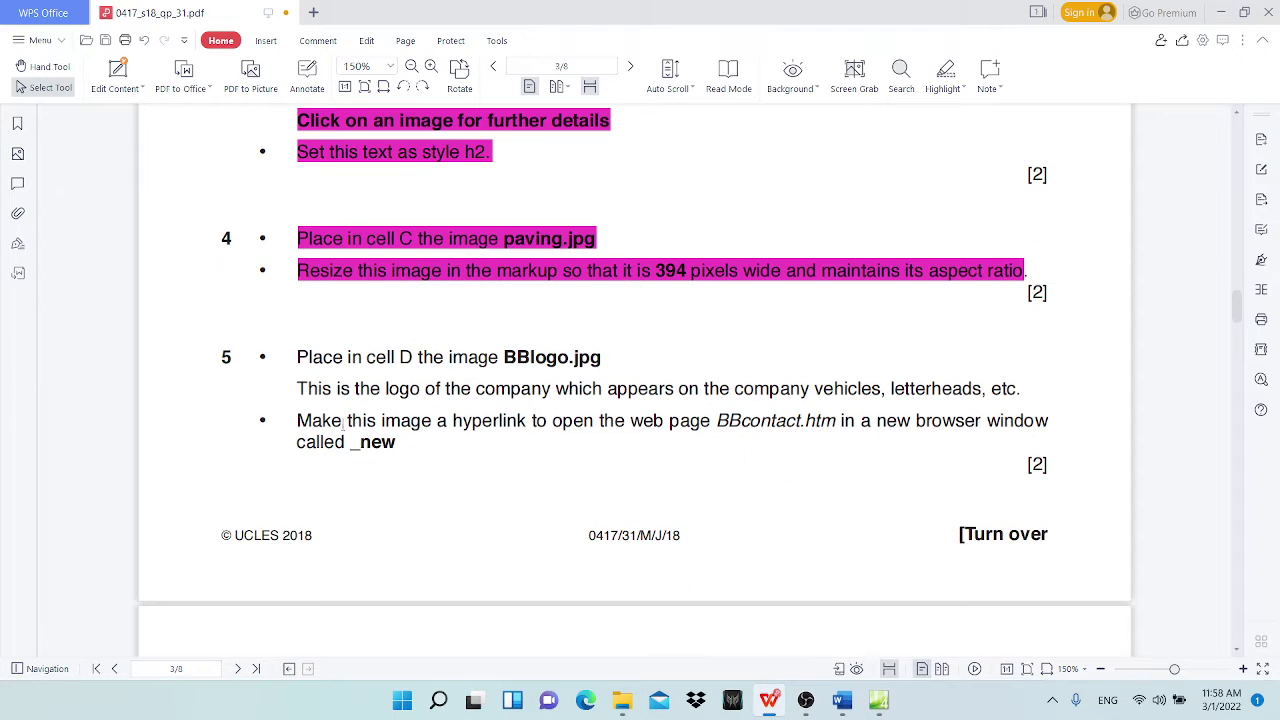
drag(298, 357, 627, 358)
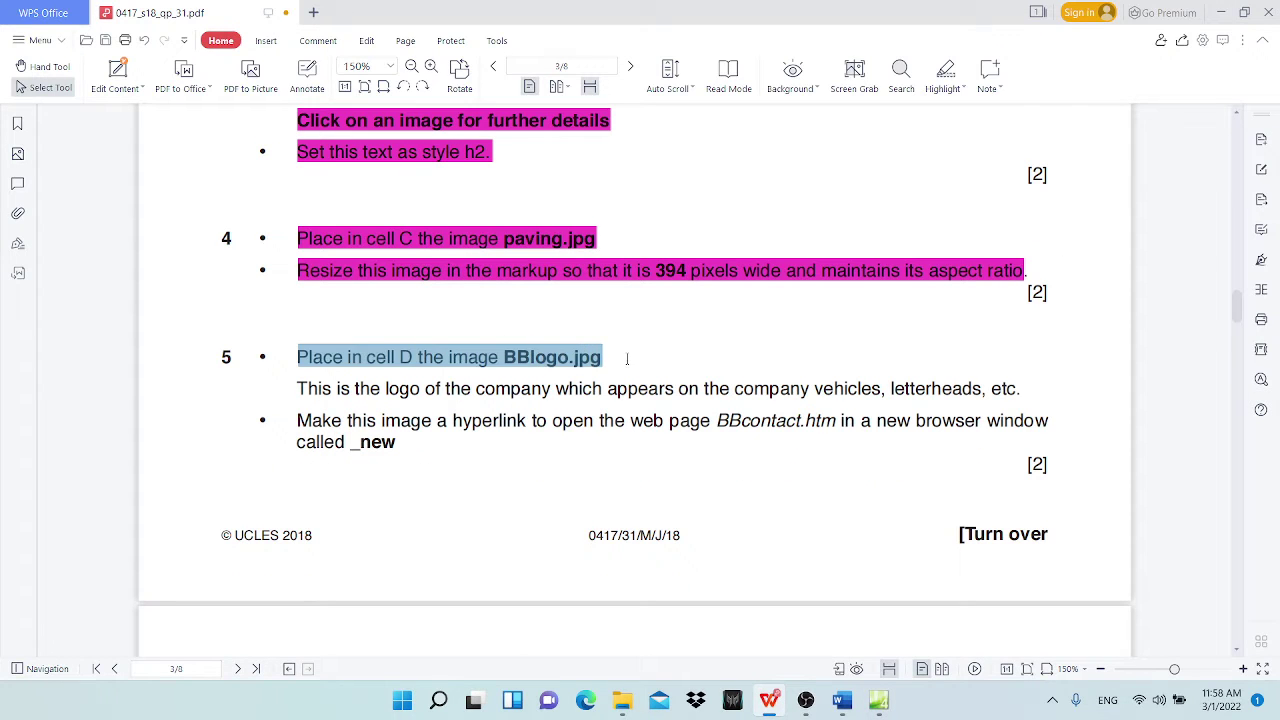
click(946, 72)
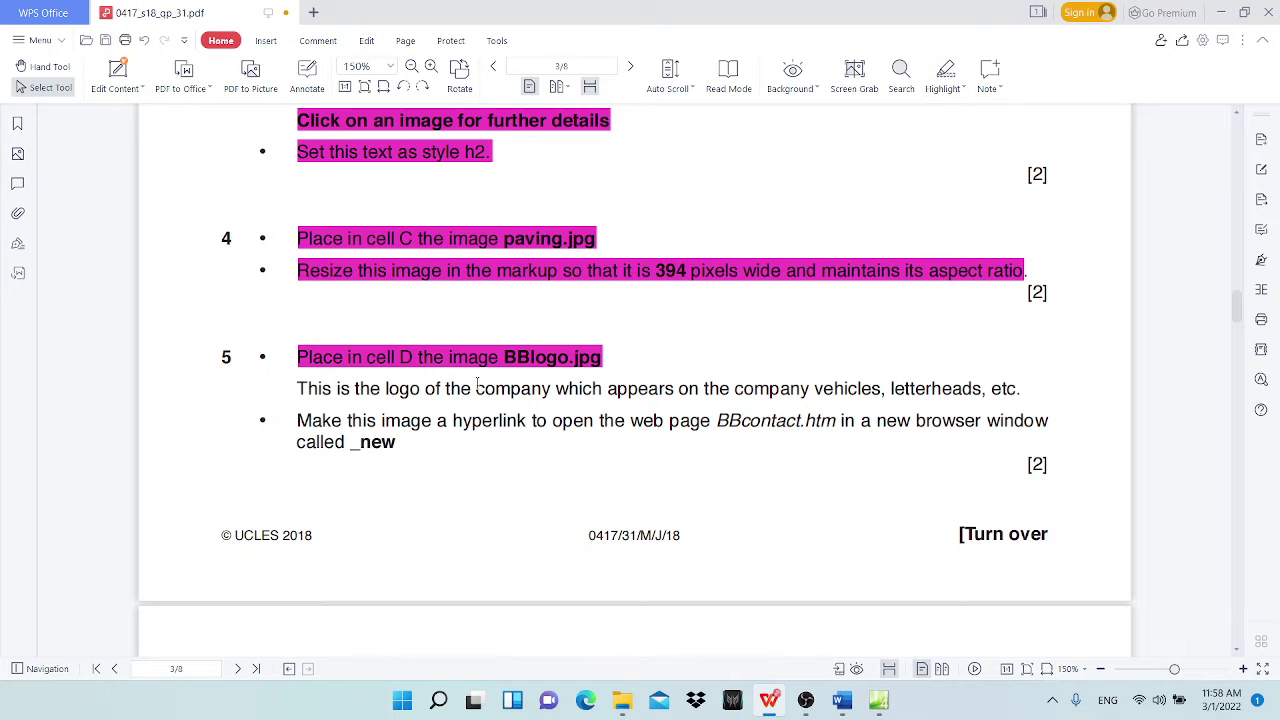
drag(300, 388, 1028, 395)
click(946, 72)
Step: Review question 5's link details: the new browser window named _new and the image
scroll(360, 373, down, 3)
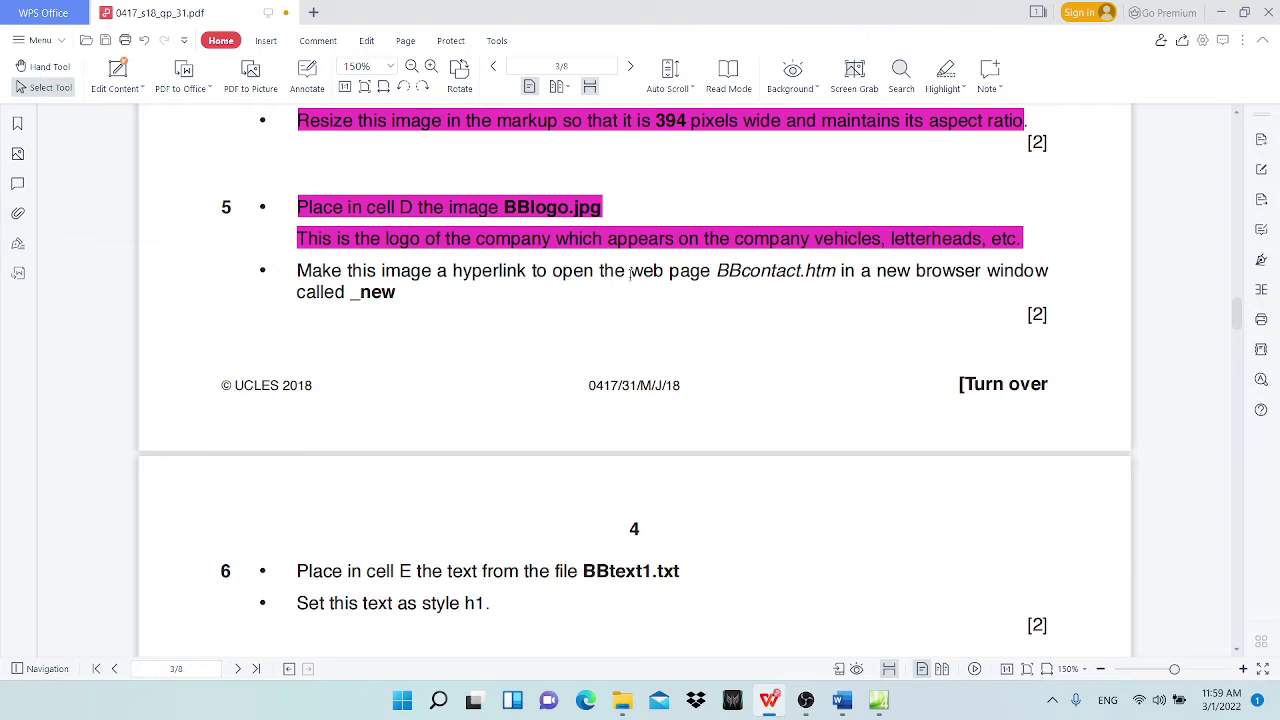
drag(714, 270, 978, 270)
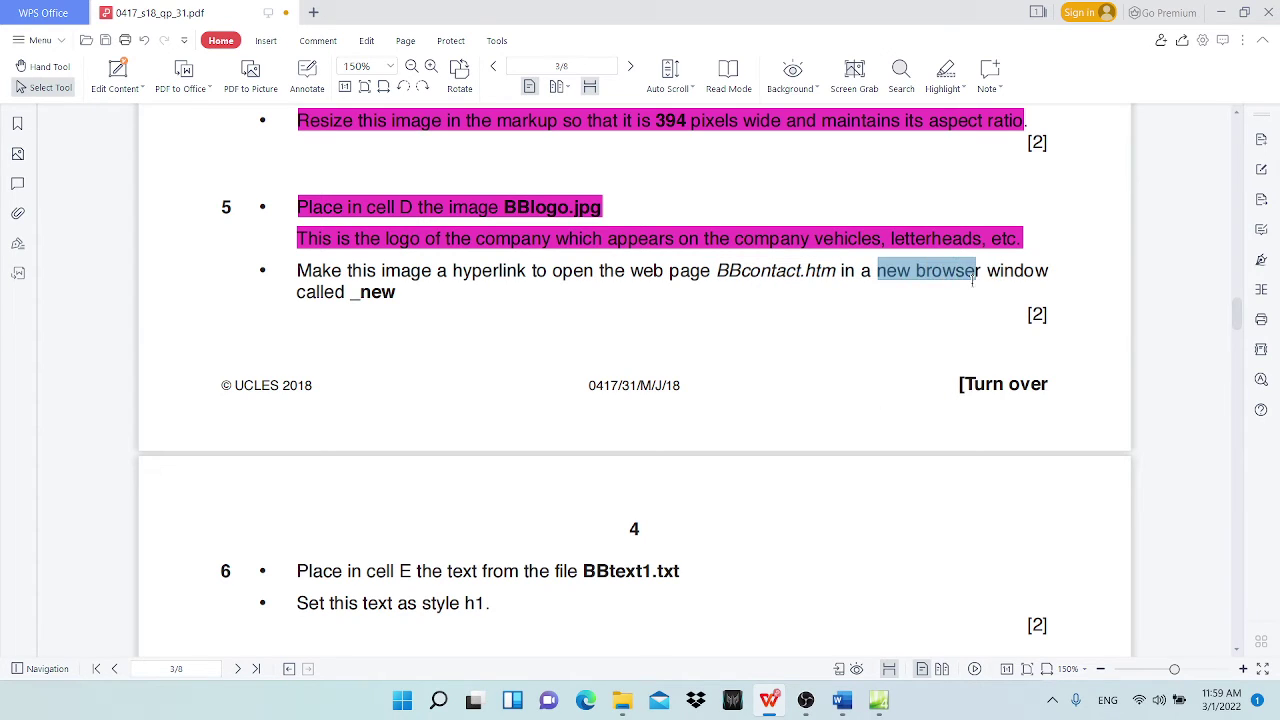
drag(350, 292, 397, 292)
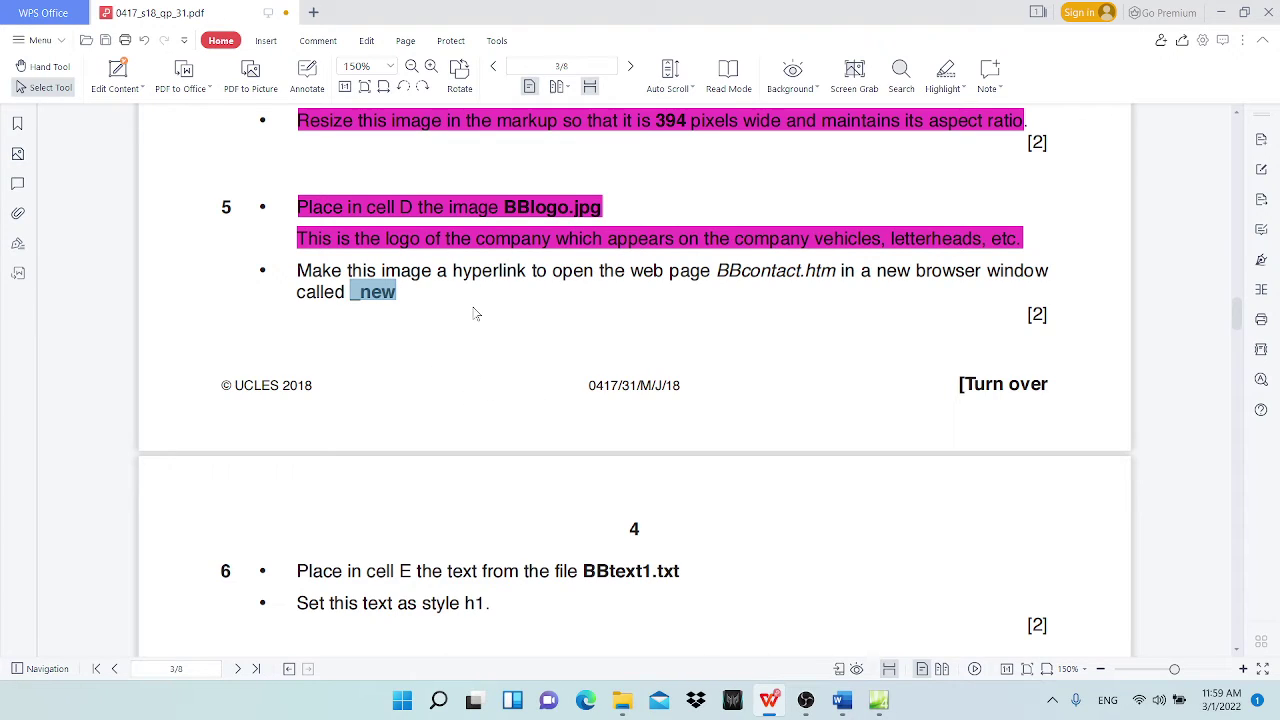
double_click(383, 270)
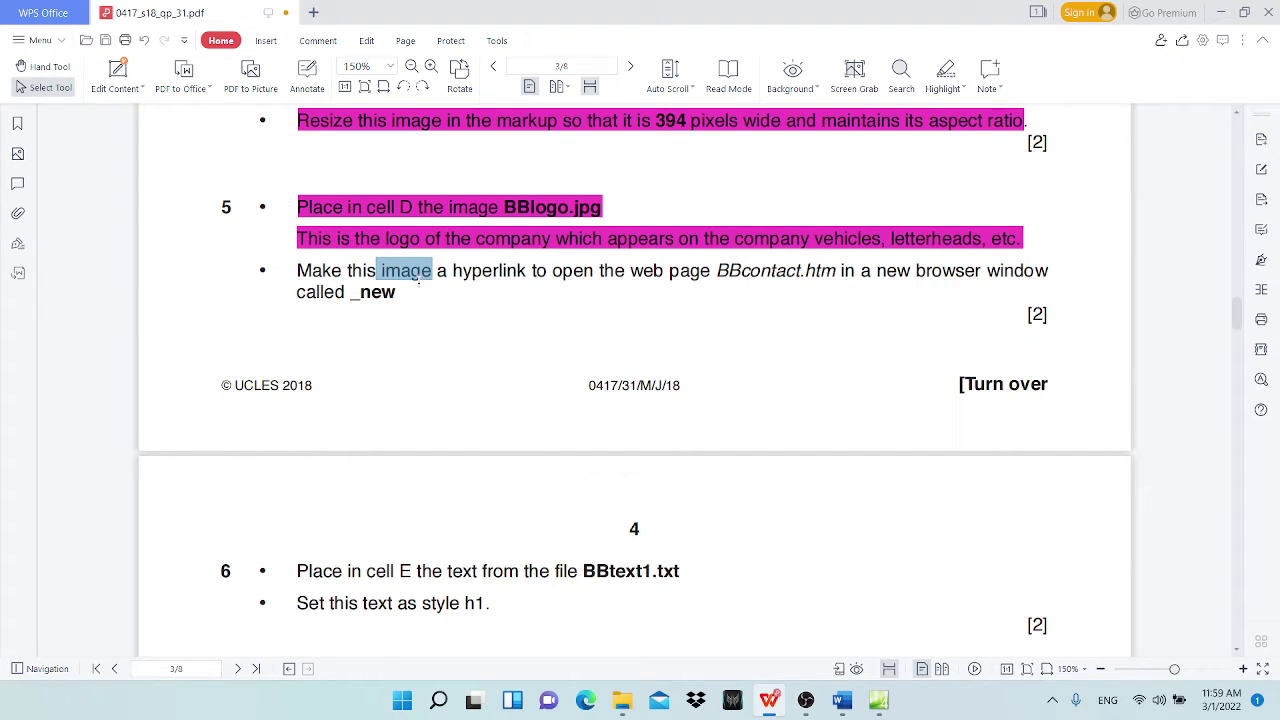
click(876, 702)
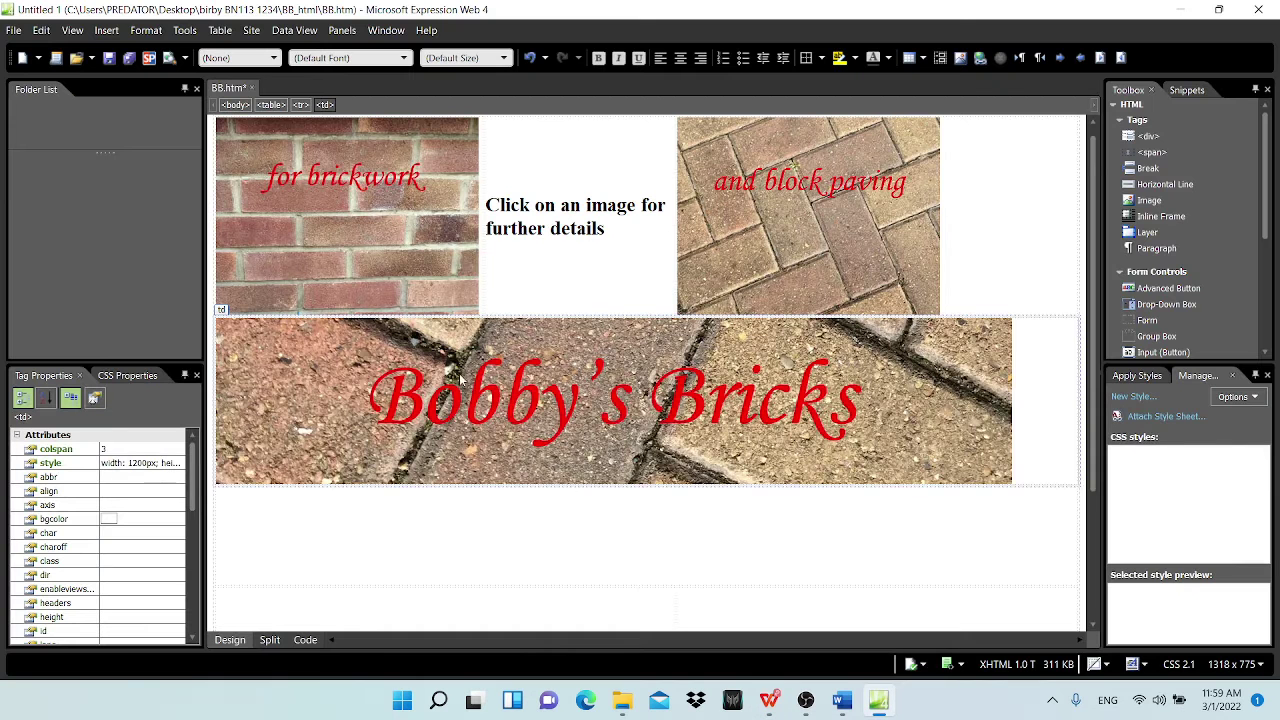
Step: Open the Hyperlink dialog for the Bobby's Bricks banner image
click(466, 398)
right_click(400, 398)
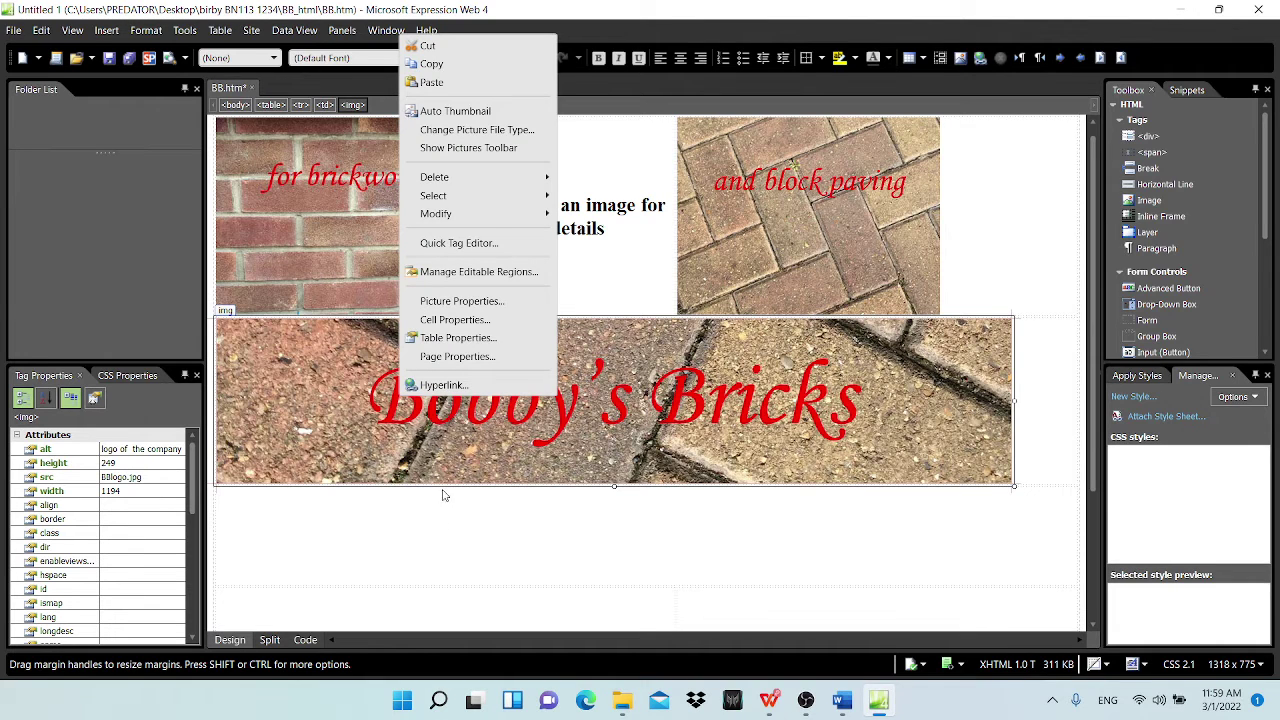
click(445, 495)
click(428, 388)
right_click(433, 365)
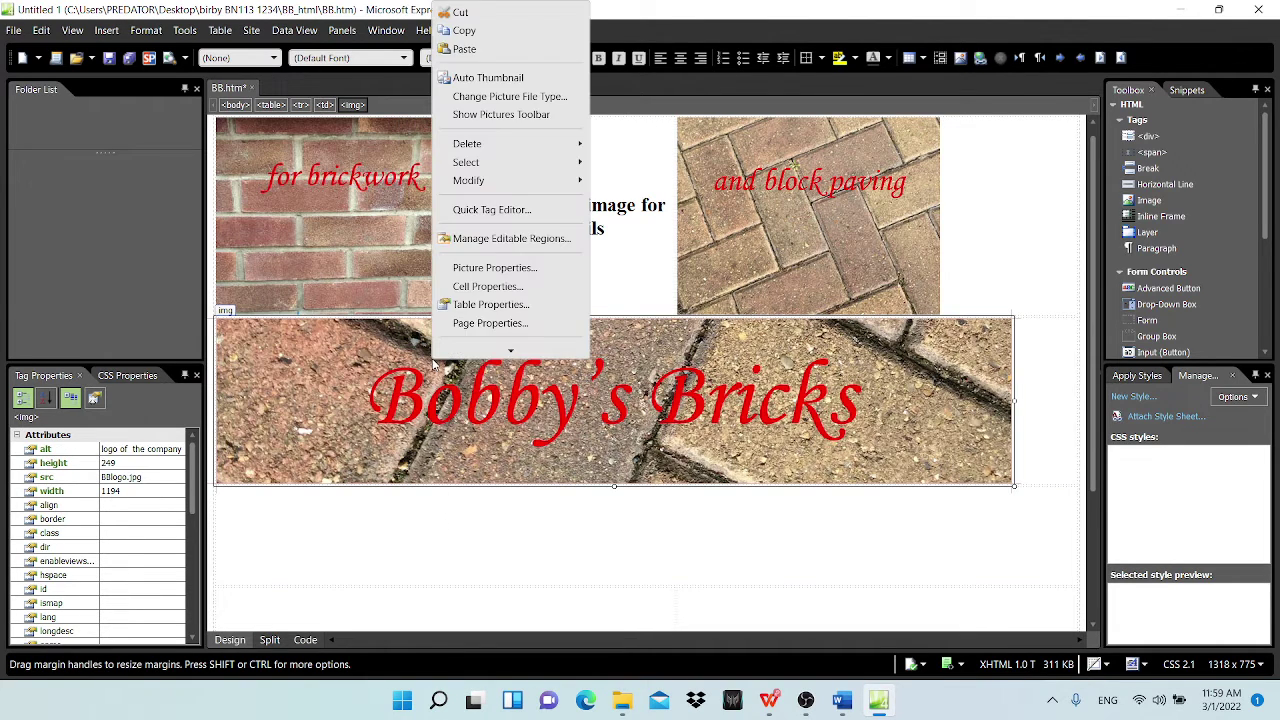
mouse_move(512, 352)
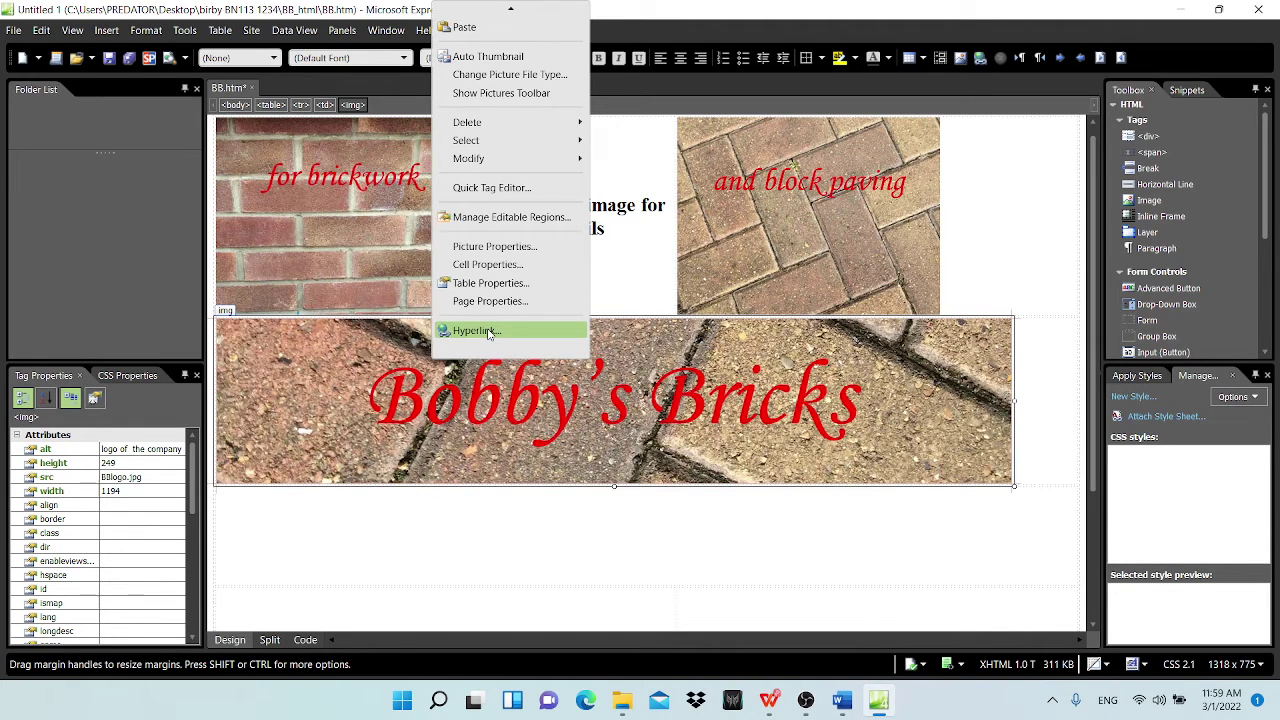
click(476, 331)
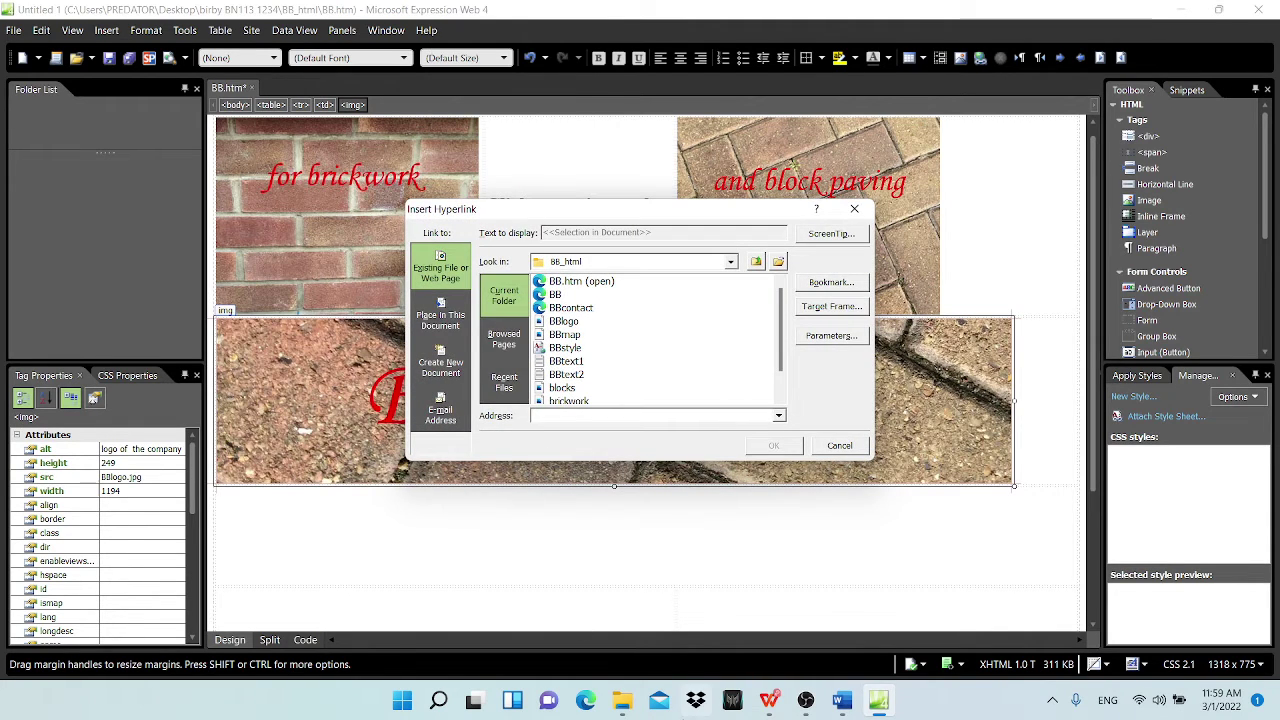
Step: Check that the link target in question 5 is BBcontact.htm
click(769, 700)
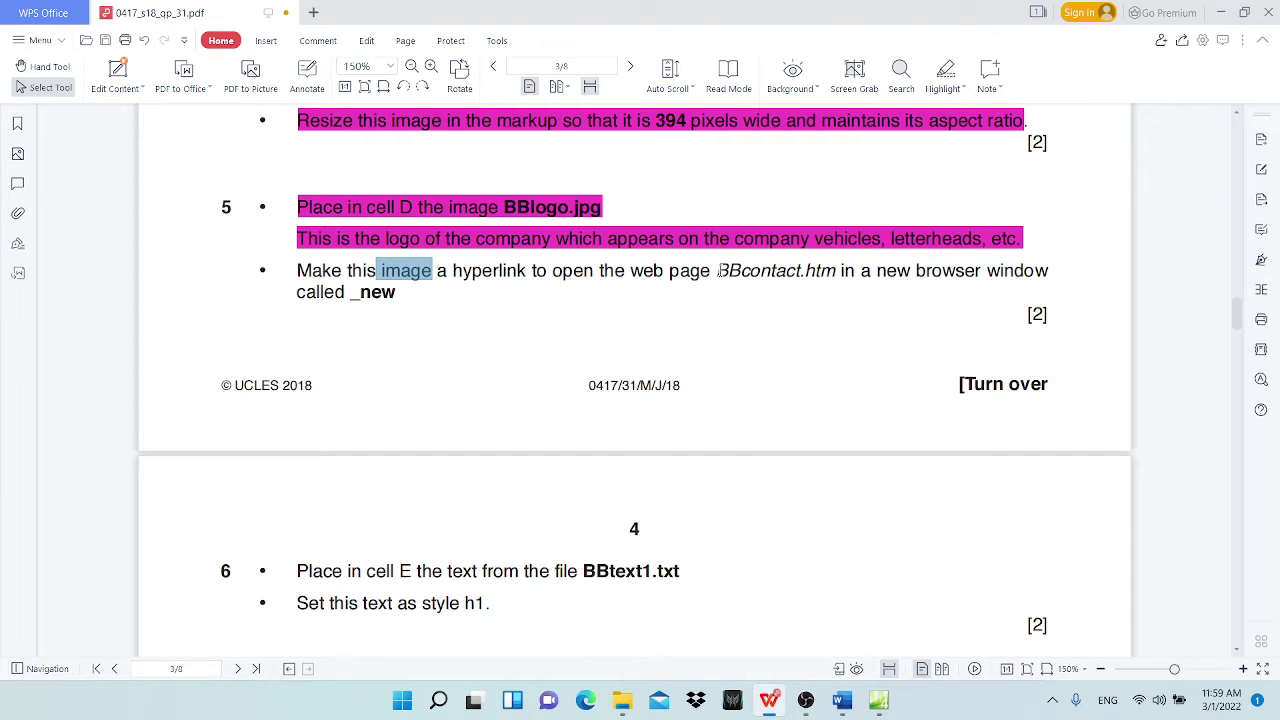
drag(718, 270, 834, 272)
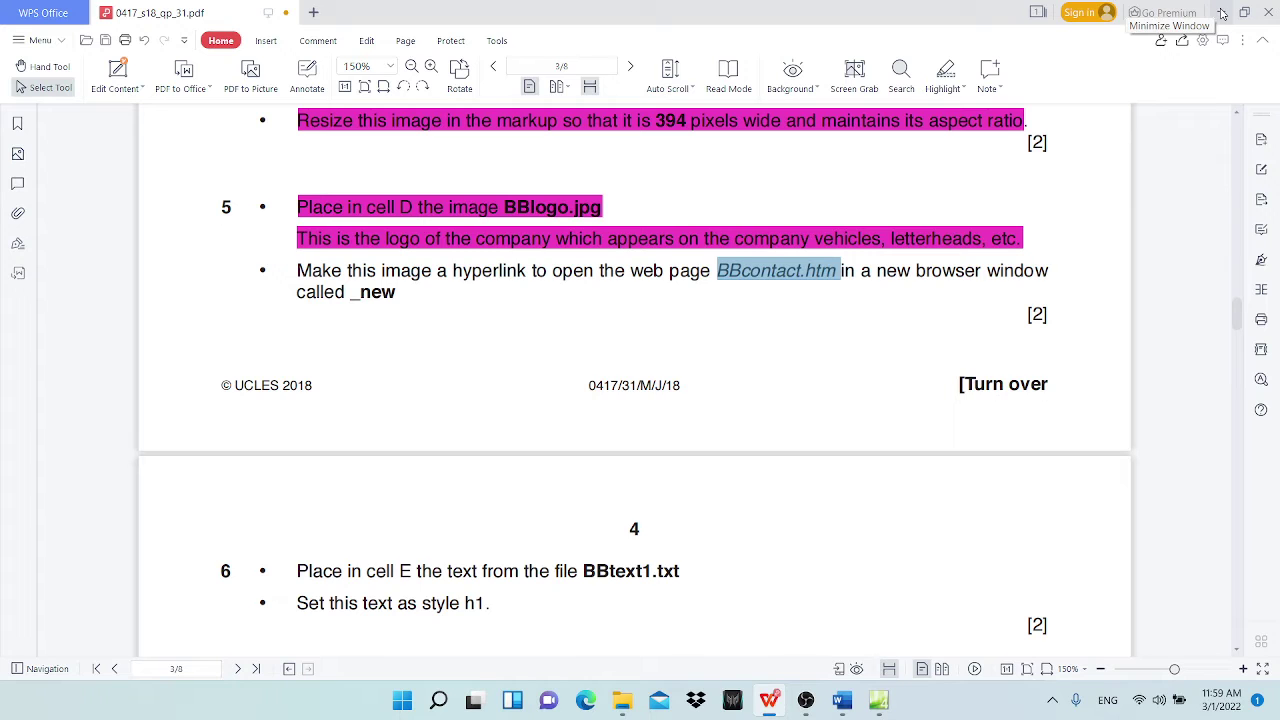
click(1222, 13)
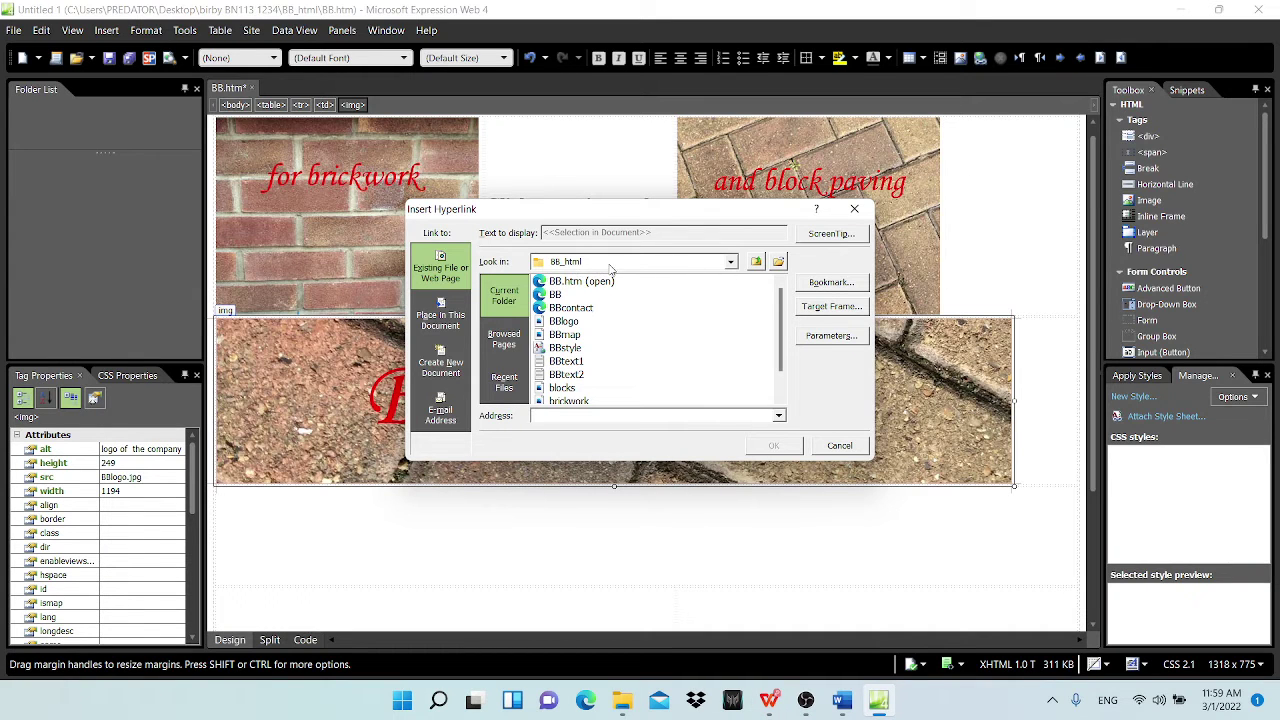
Step: Choose BBcontact.htm from the BB_html folder as the link target
click(731, 262)
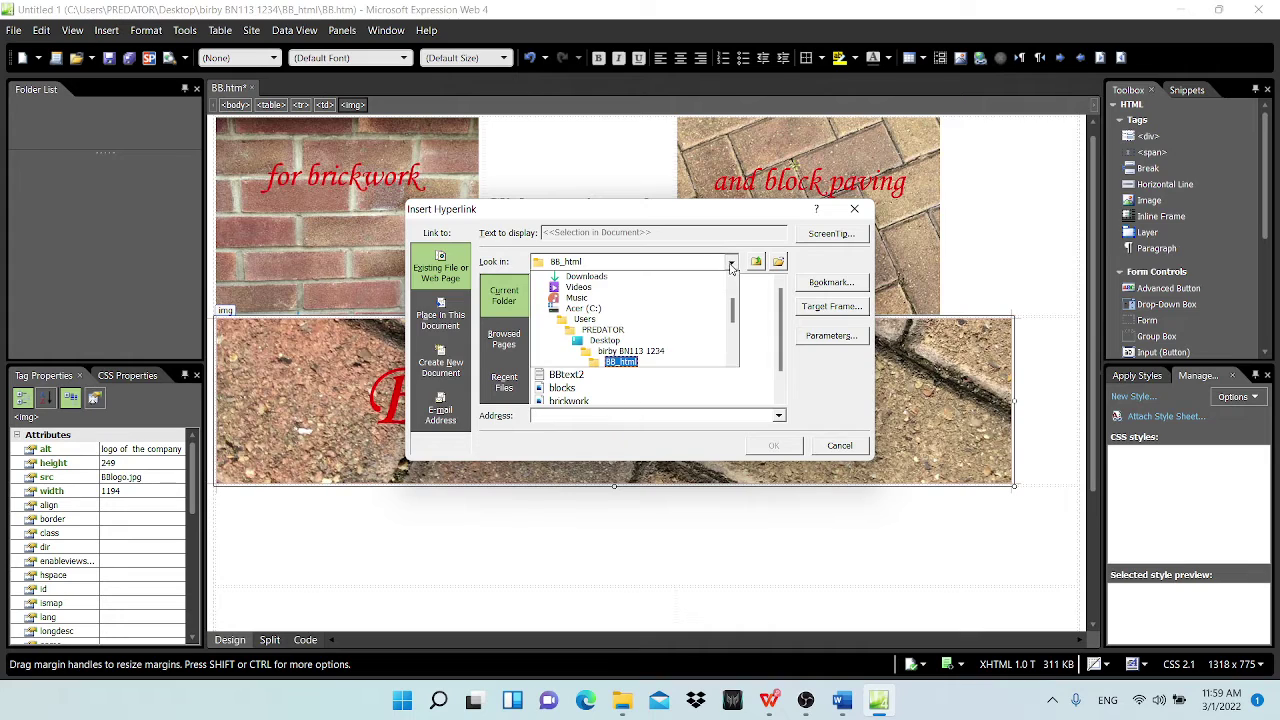
click(622, 362)
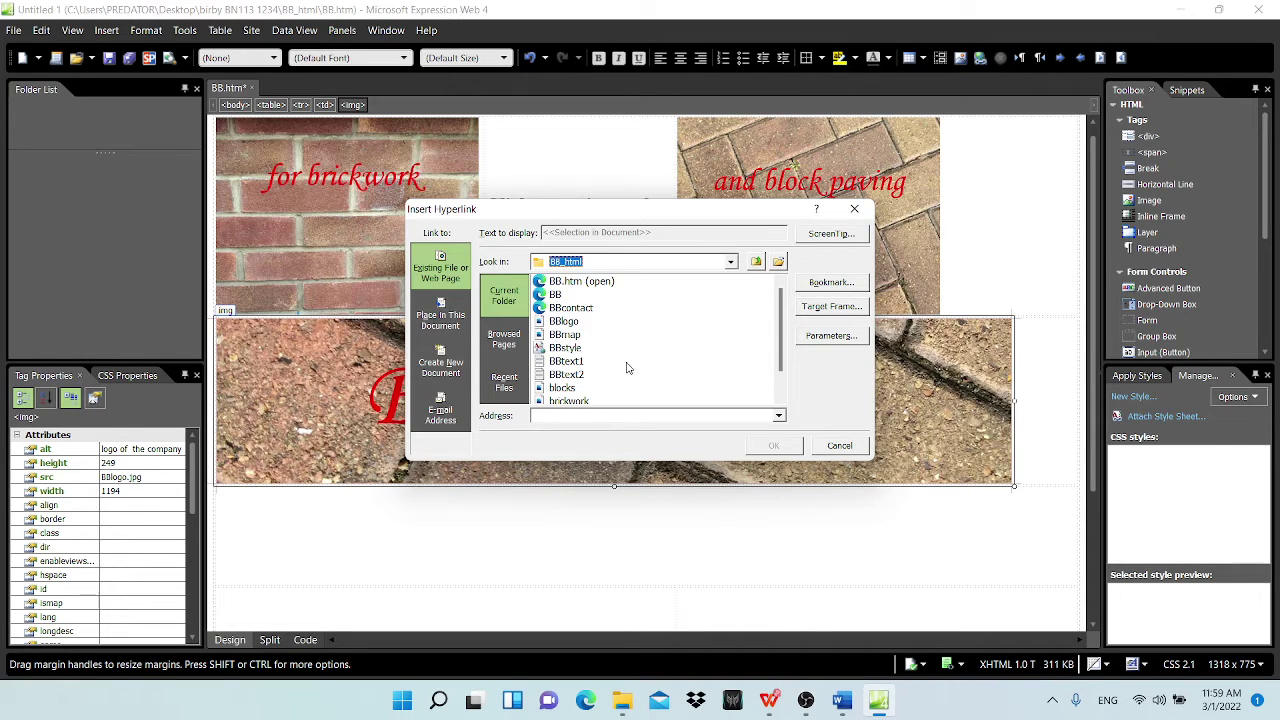
click(573, 308)
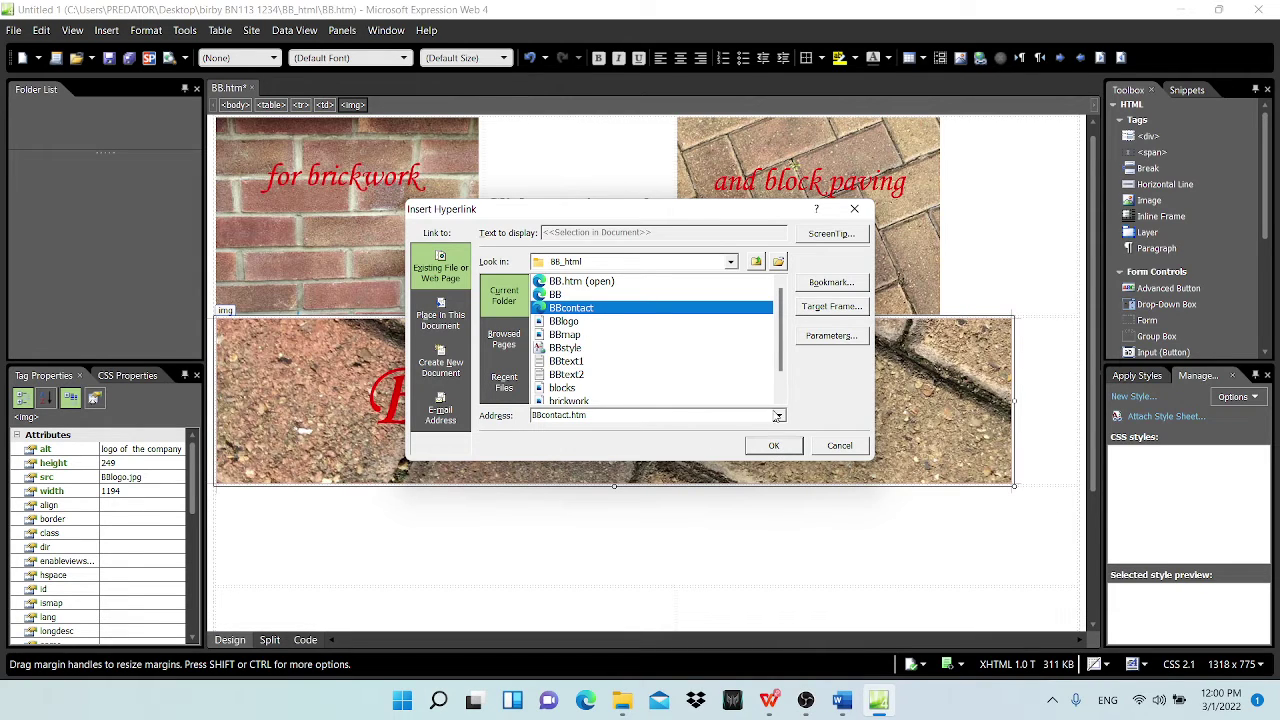
Step: Set the link's target frame to a new window, renaming _blank to _new
click(831, 306)
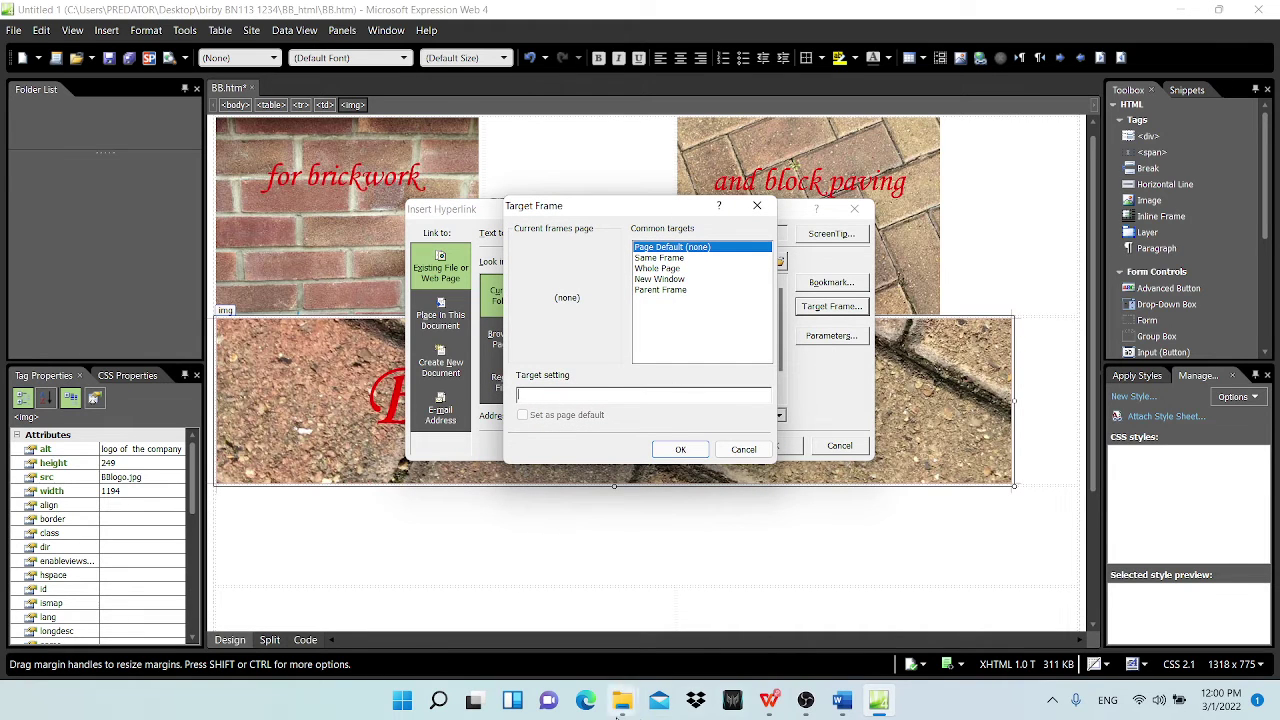
click(767, 701)
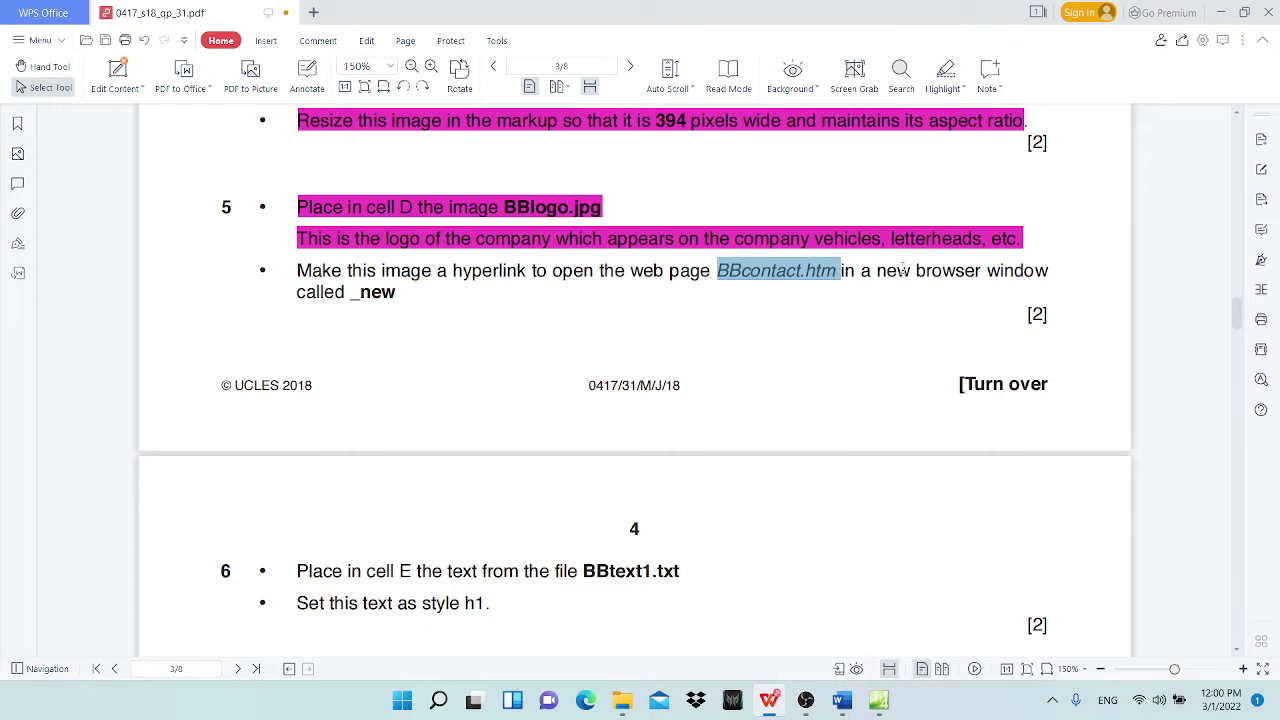
click(1221, 13)
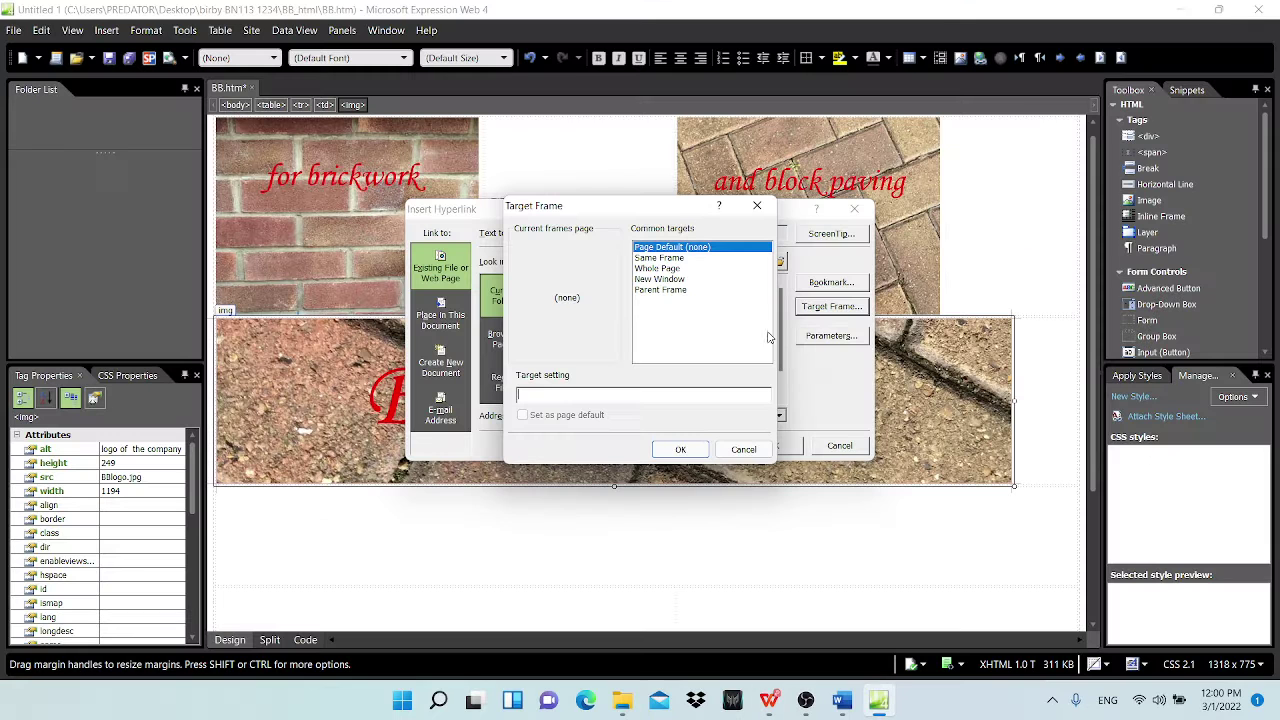
click(676, 279)
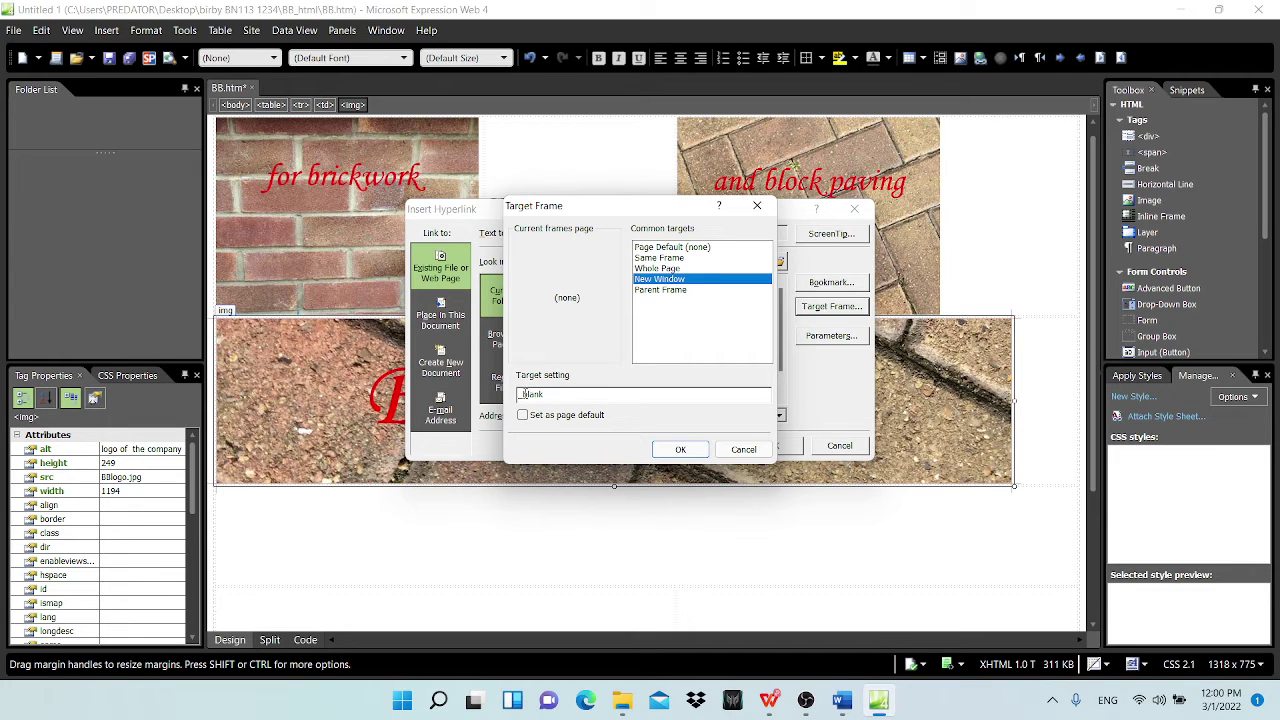
drag(522, 394, 556, 394)
text(_new)
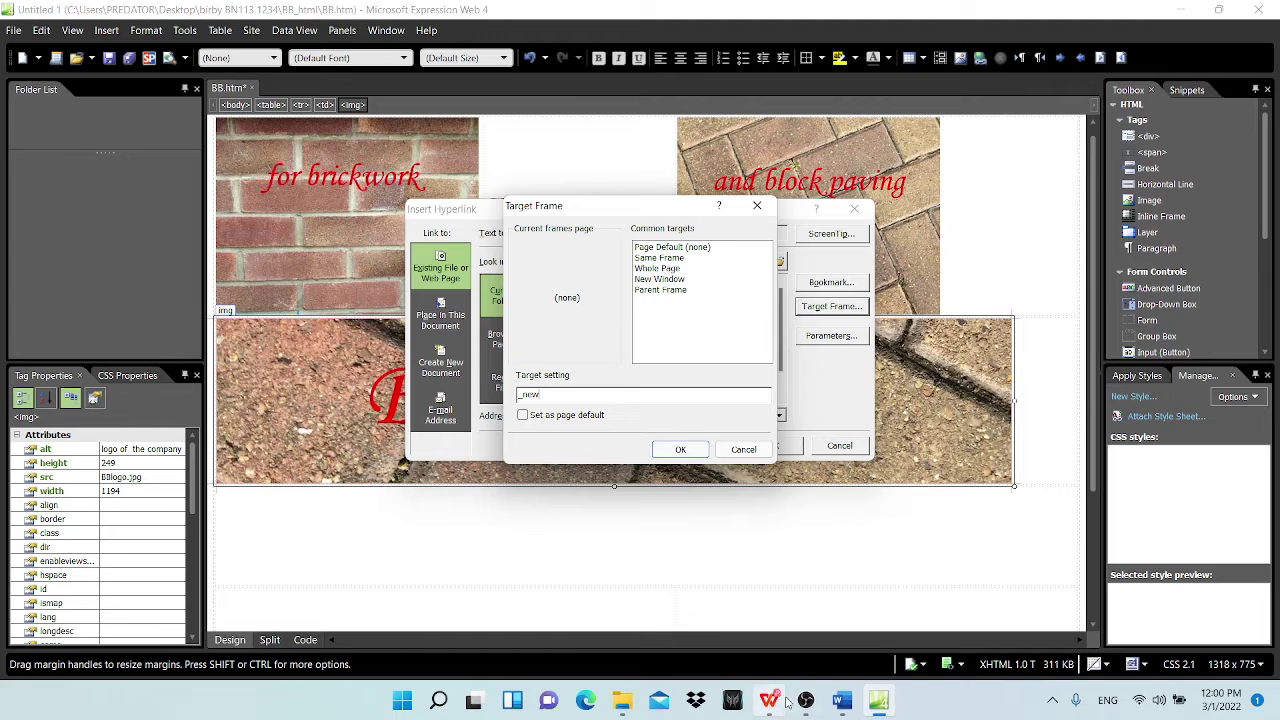
Step: Highlight question 5's hyperlink bullet in magenta in the exam paper
click(772, 708)
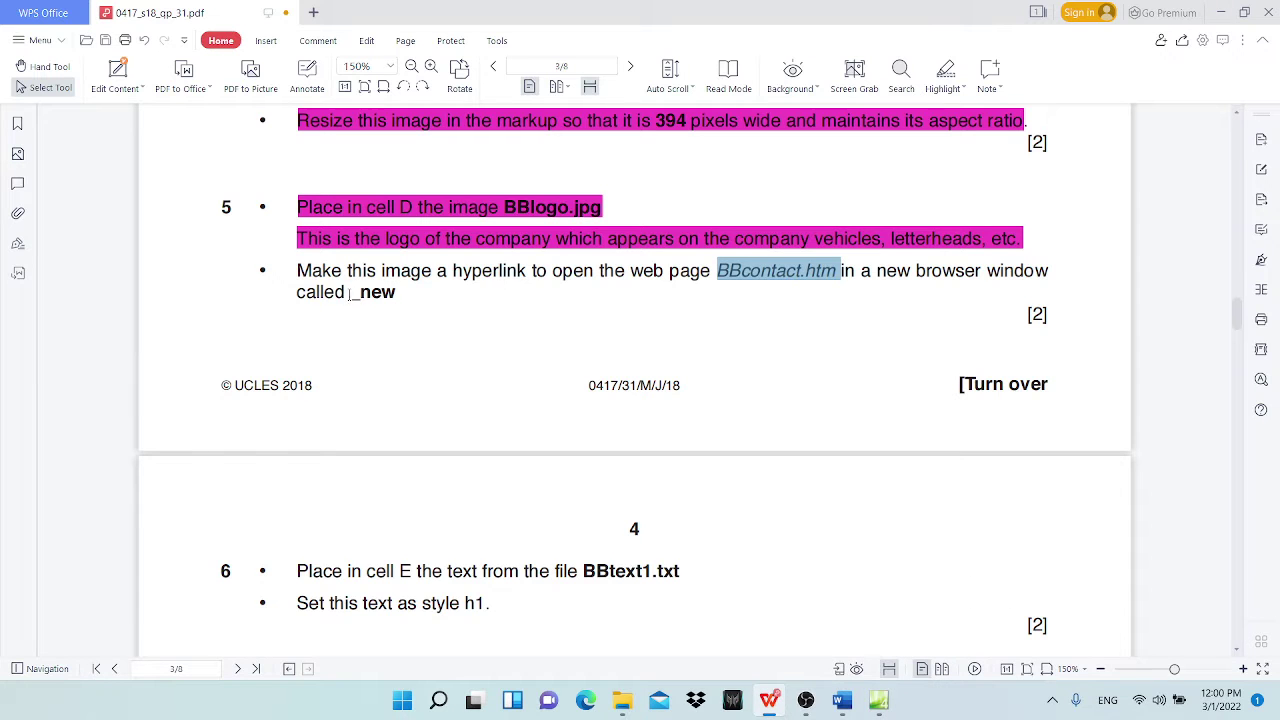
drag(349, 293, 396, 293)
drag(299, 268, 394, 293)
click(946, 76)
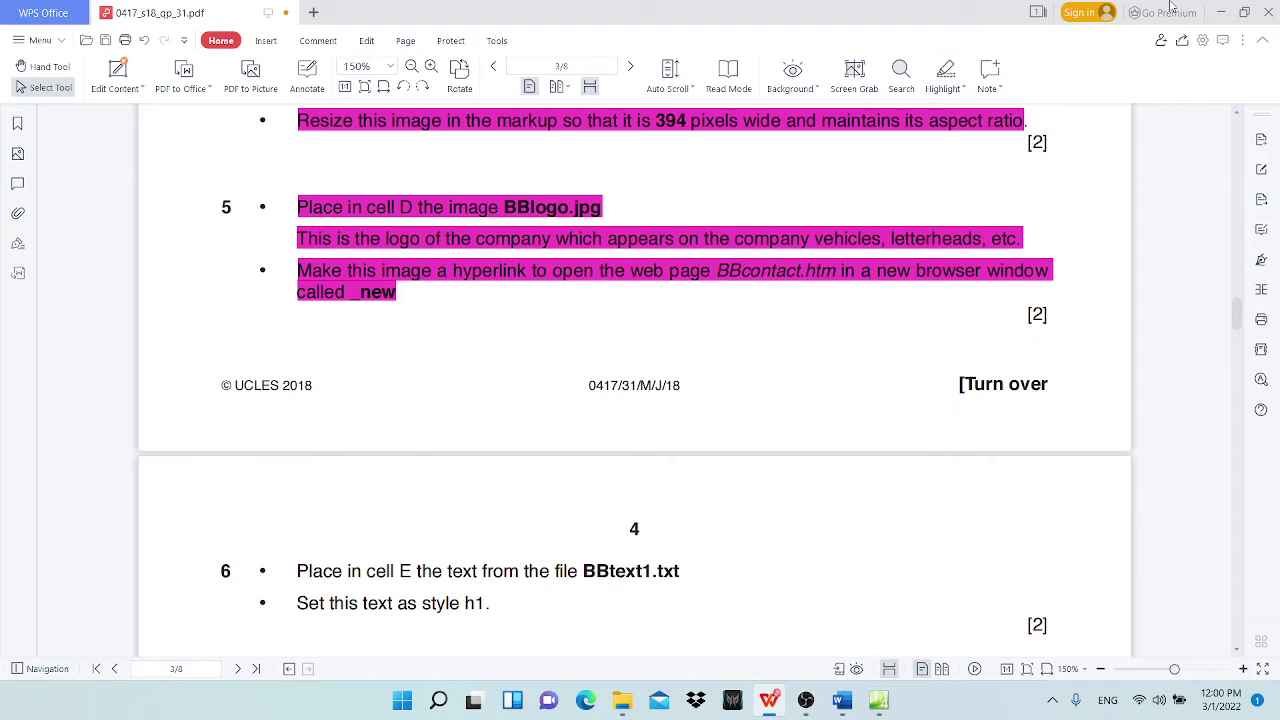
Step: Confirm the _new target frame and the hyperlink to BBcontact.htm, then select cell E
click(1221, 12)
click(680, 449)
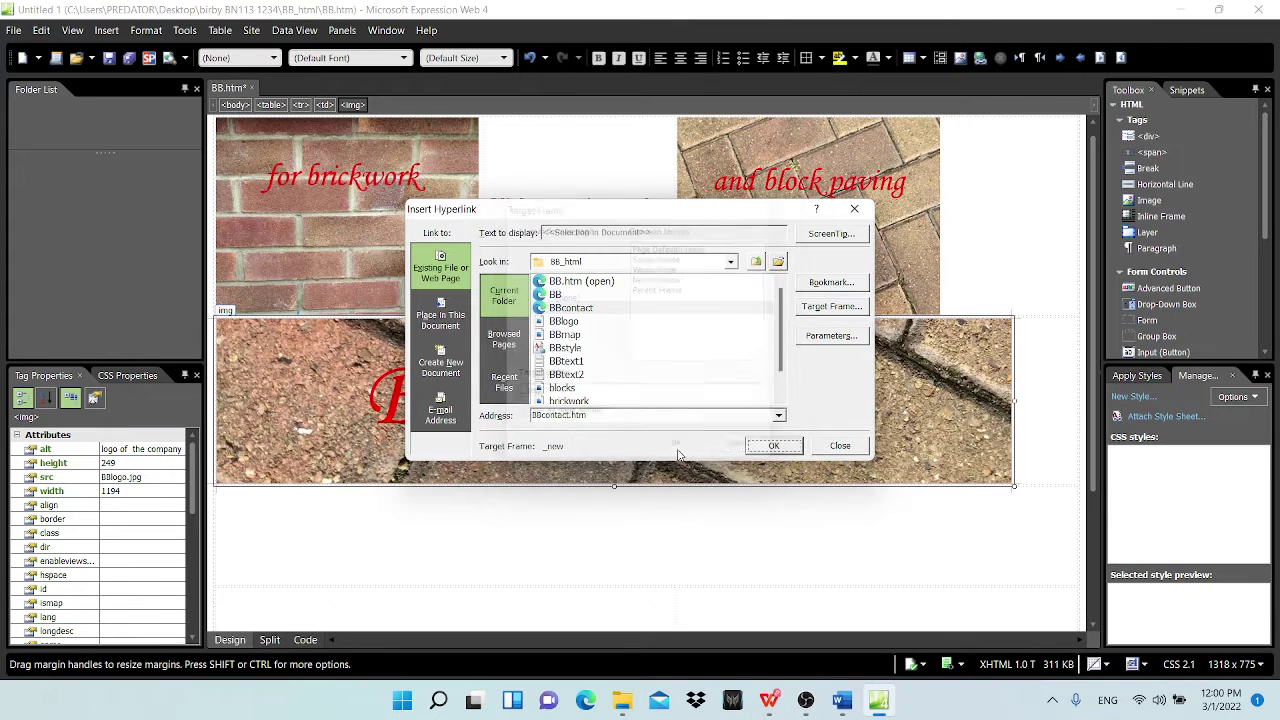
click(774, 449)
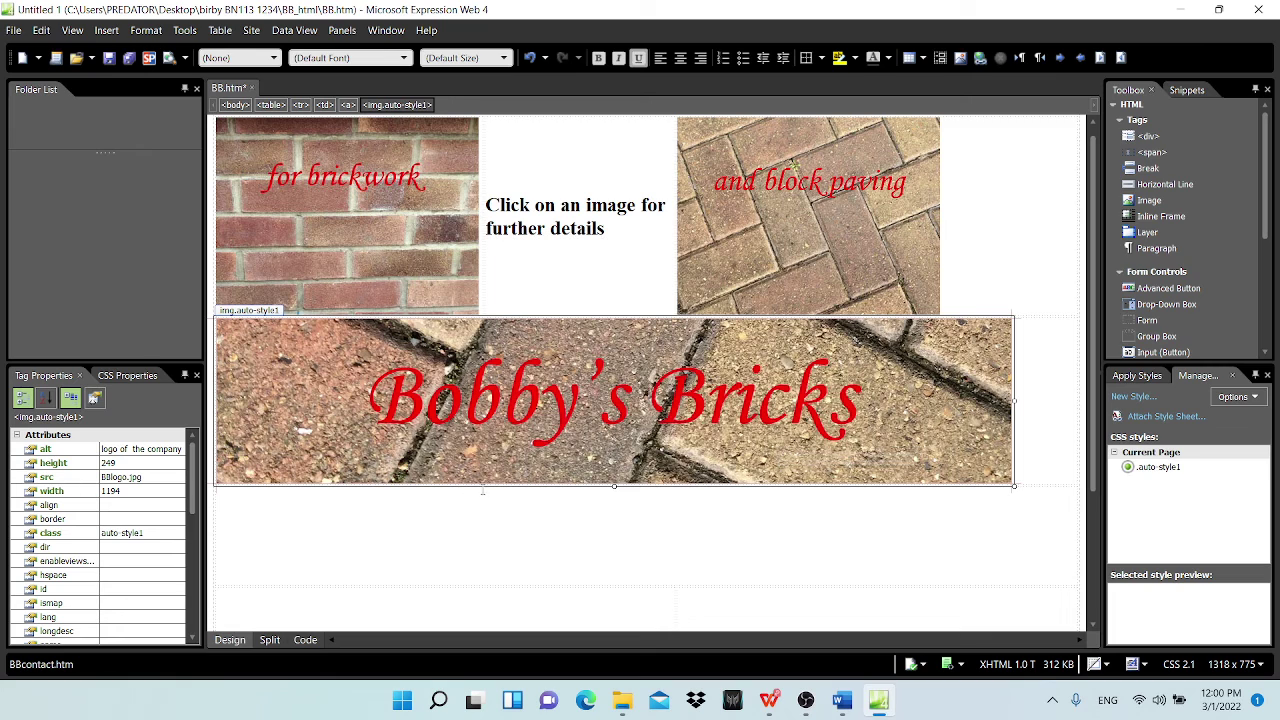
click(479, 525)
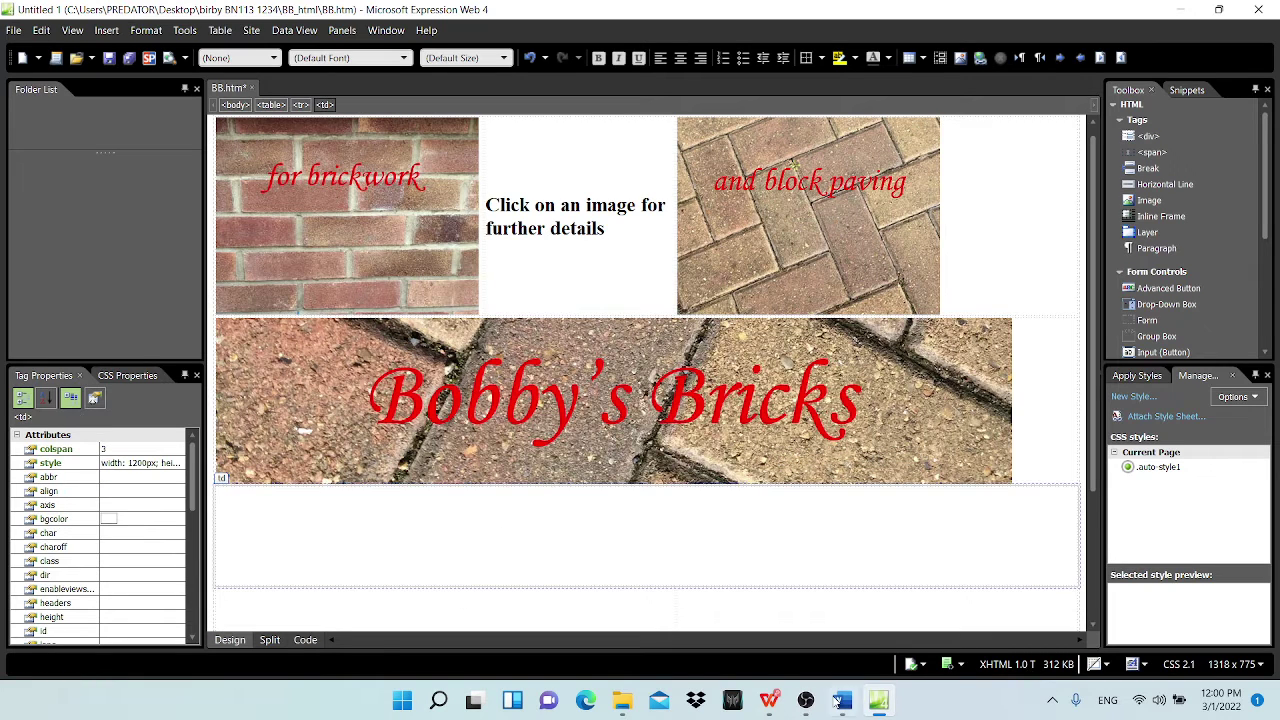
mouse_move(847, 705)
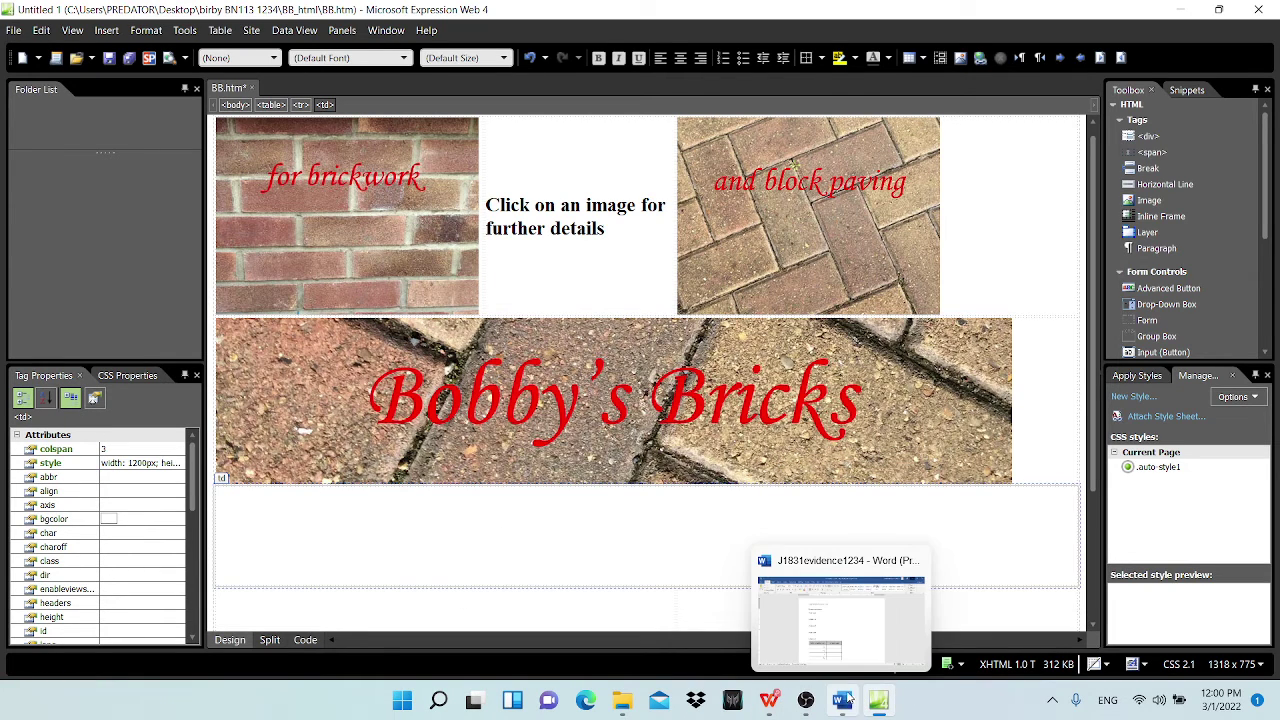
click(769, 700)
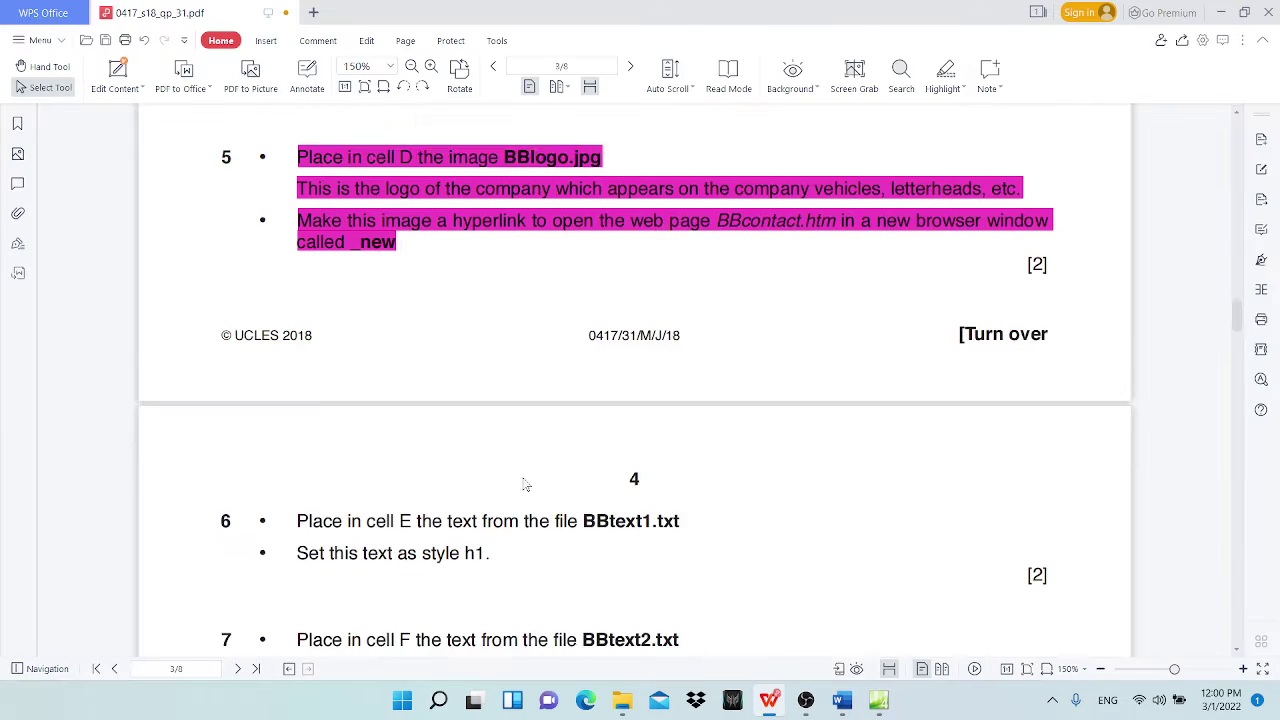
Step: Scroll the exam paper to question 6 about cell E, then bring up the BB_html folder
scroll(525, 485, down, 2)
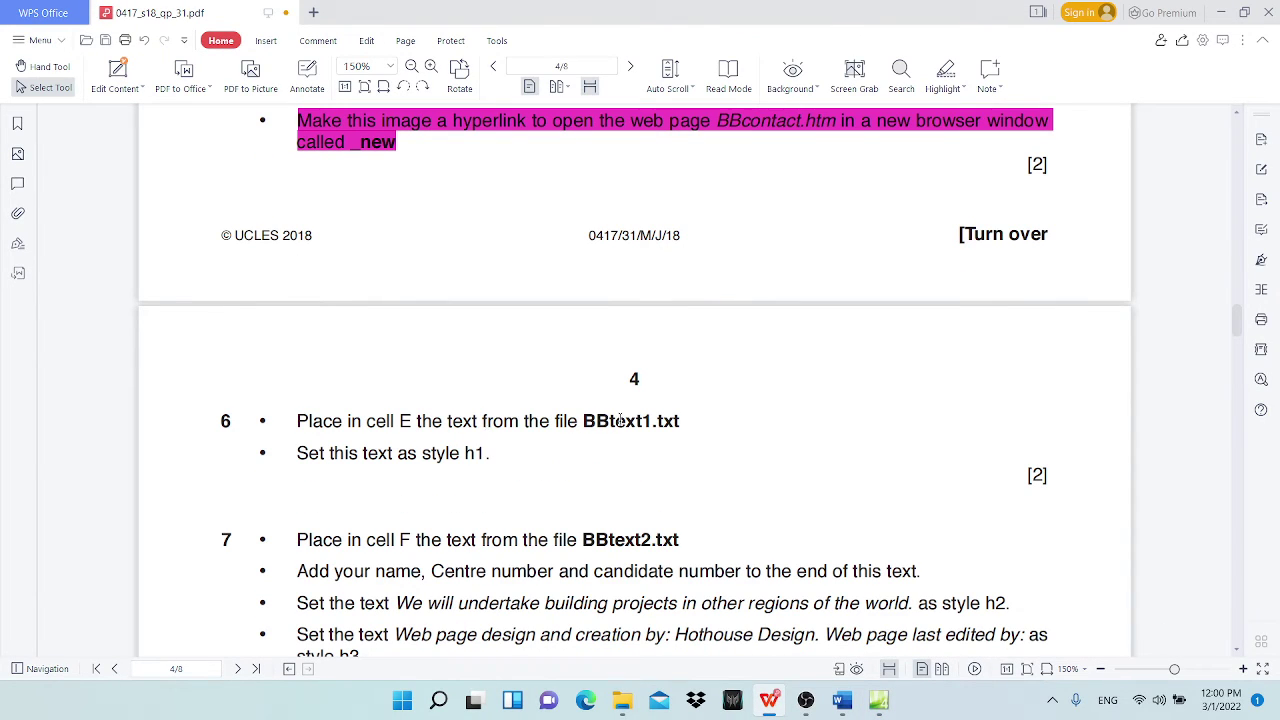
click(1220, 11)
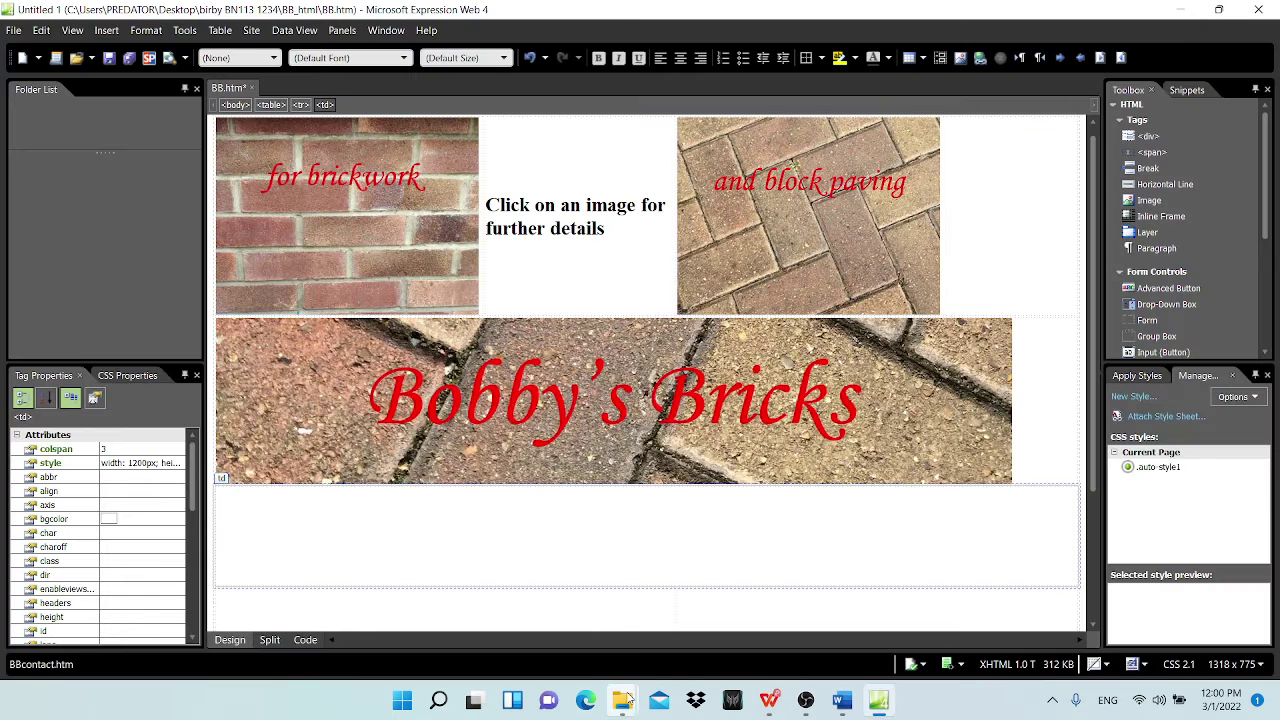
mouse_move(622, 708)
click(680, 620)
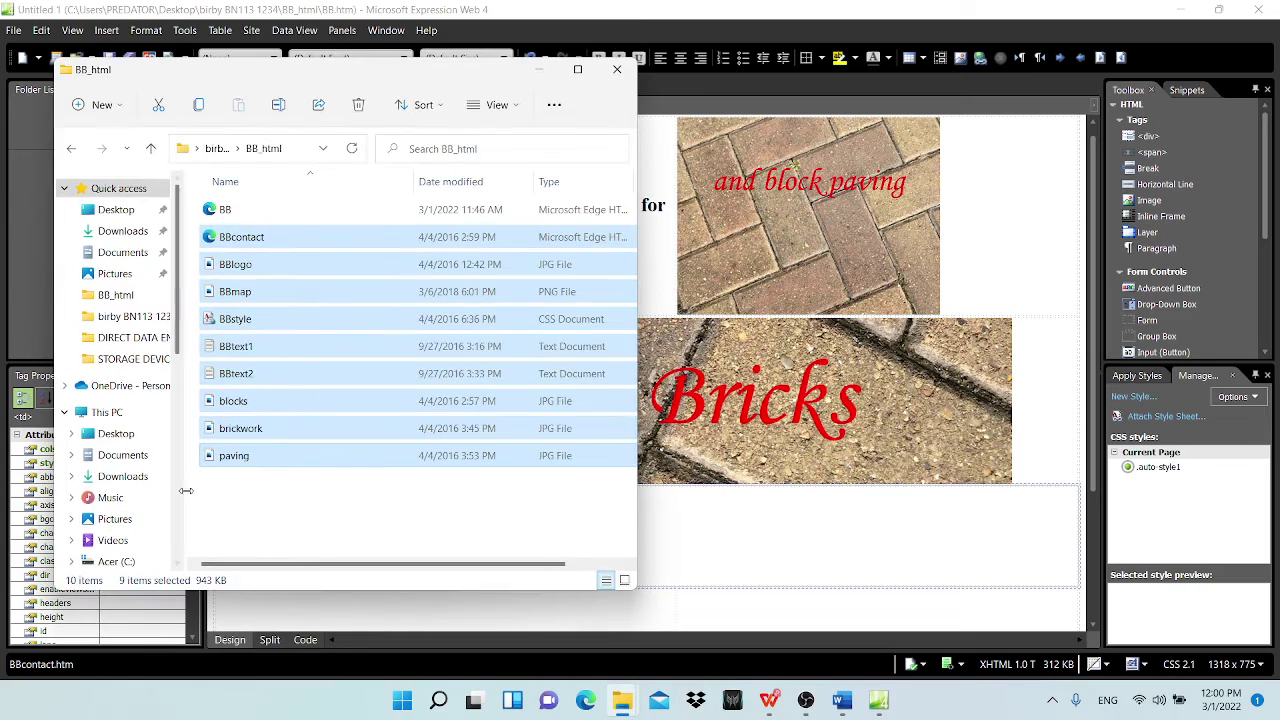
Step: Open BBtext1 in Notepad and copy its entire paragraph
double_click(250, 347)
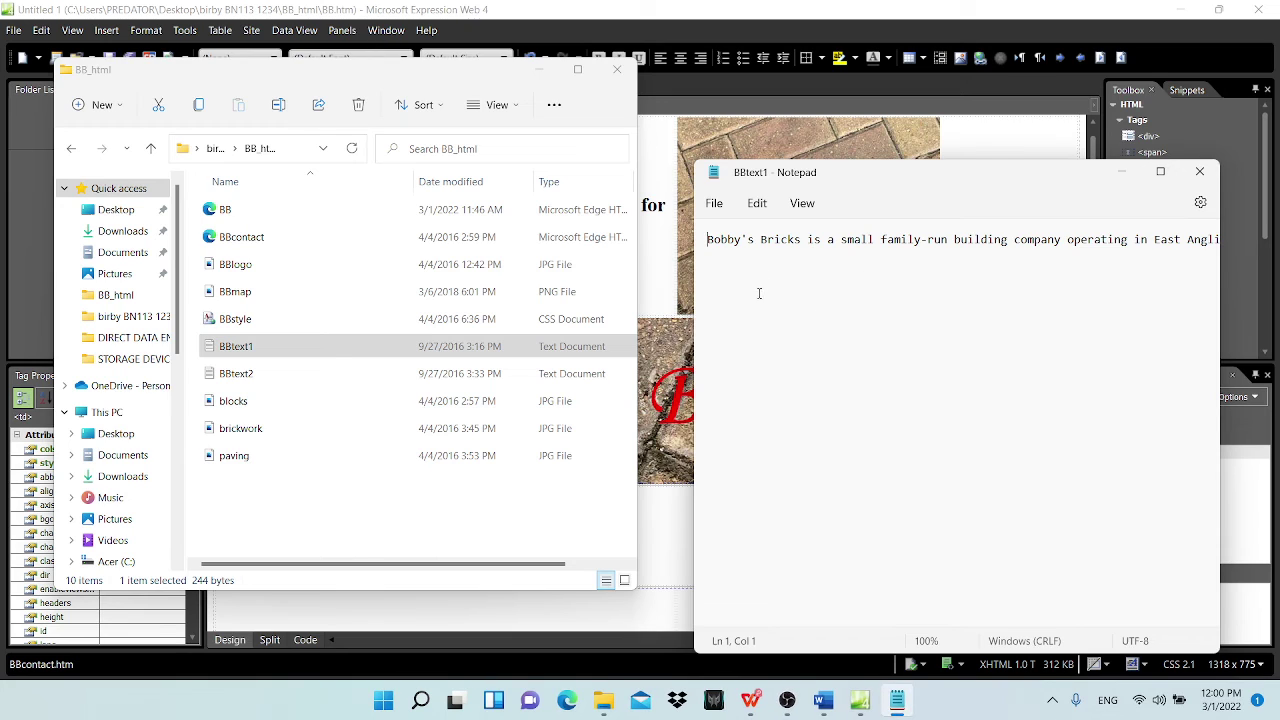
key(ctrl+a)
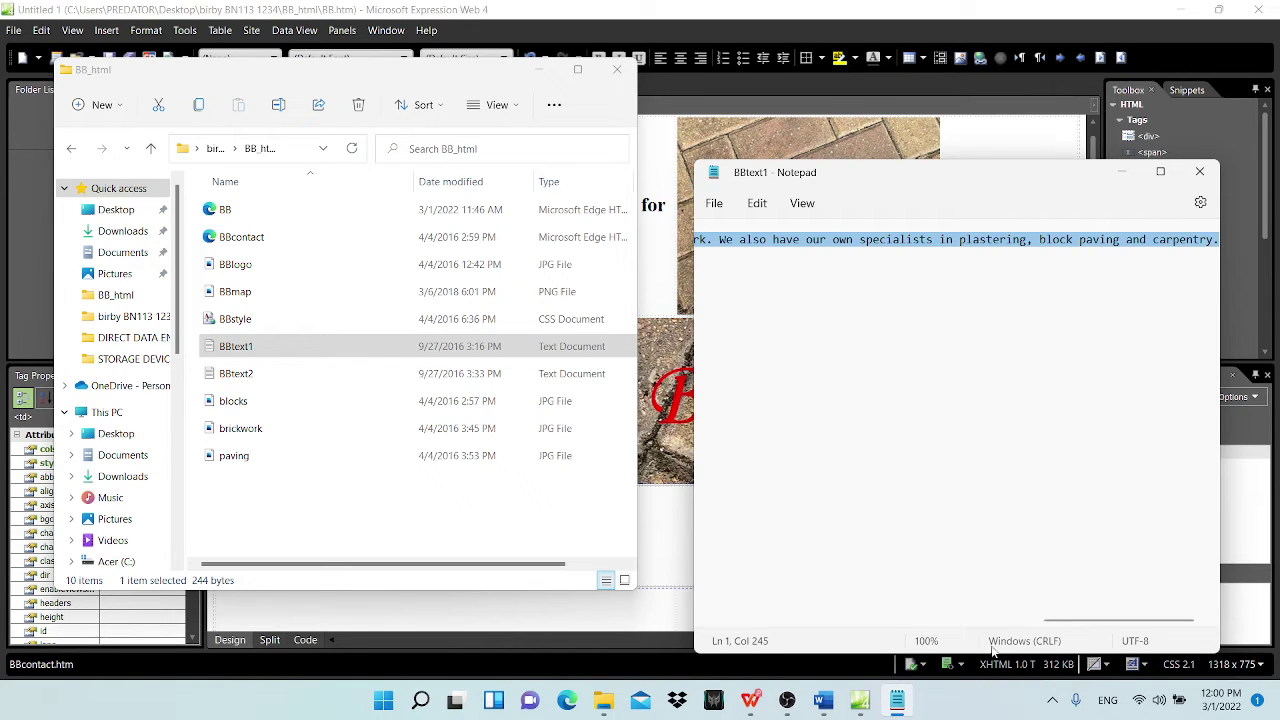
drag(1065, 625, 723, 574)
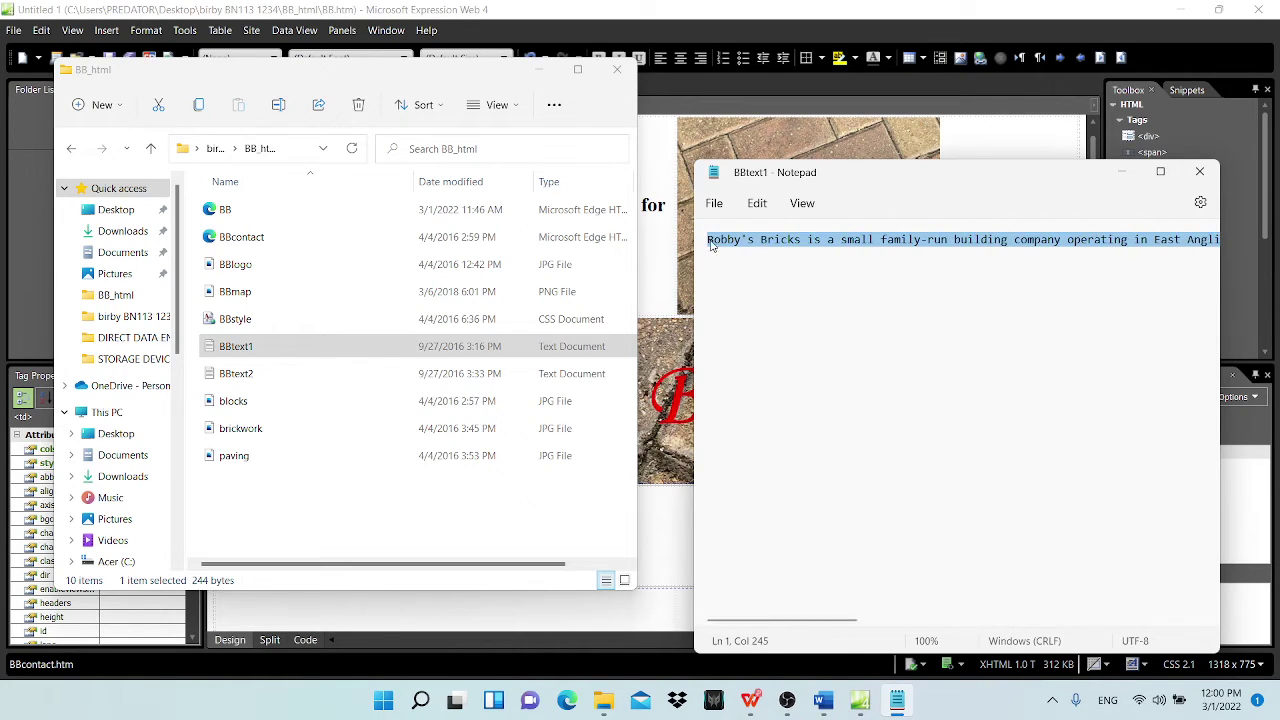
click(857, 306)
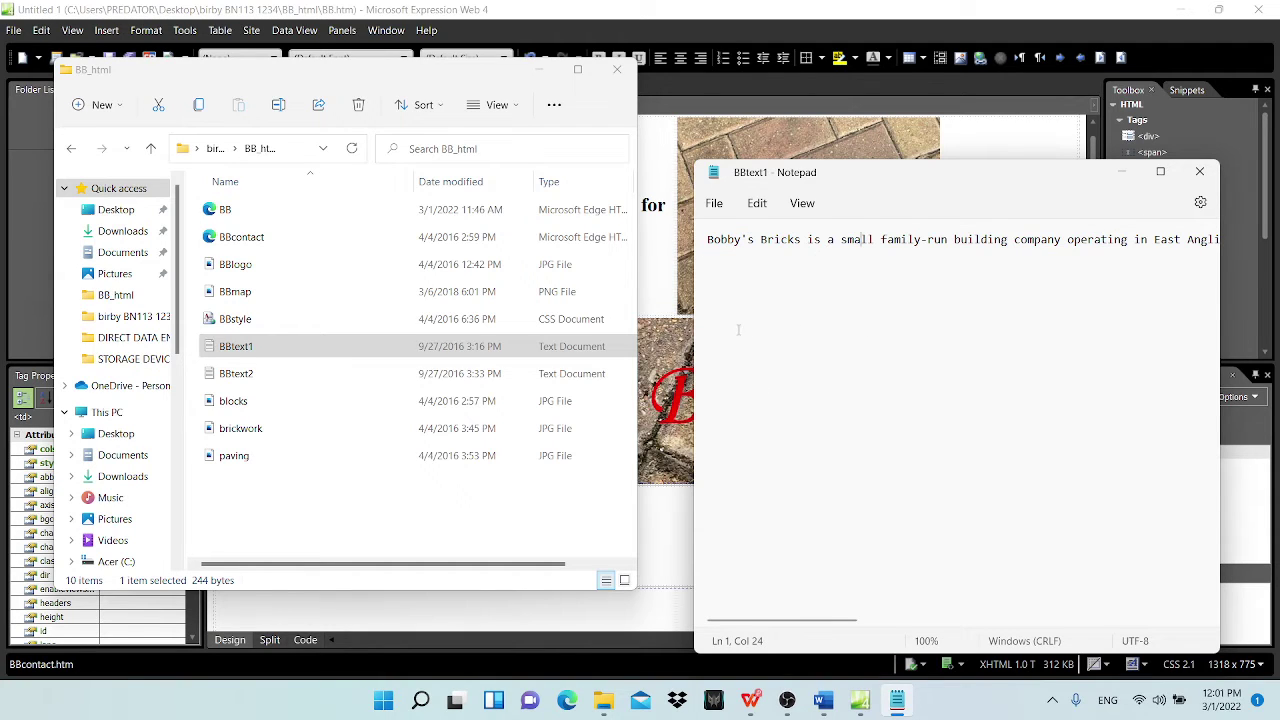
key(ctrl+a)
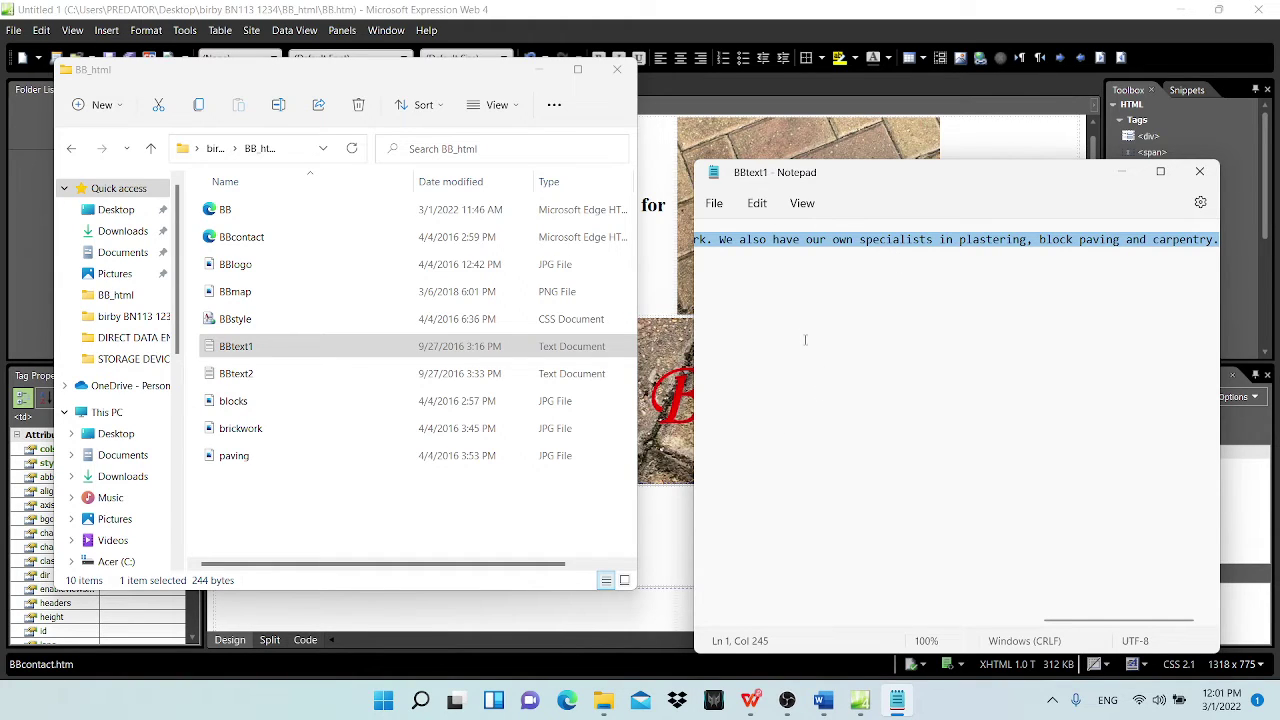
right_click(853, 246)
click(898, 330)
Step: Look over cell E in the exam paper's table layout diagram
click(860, 700)
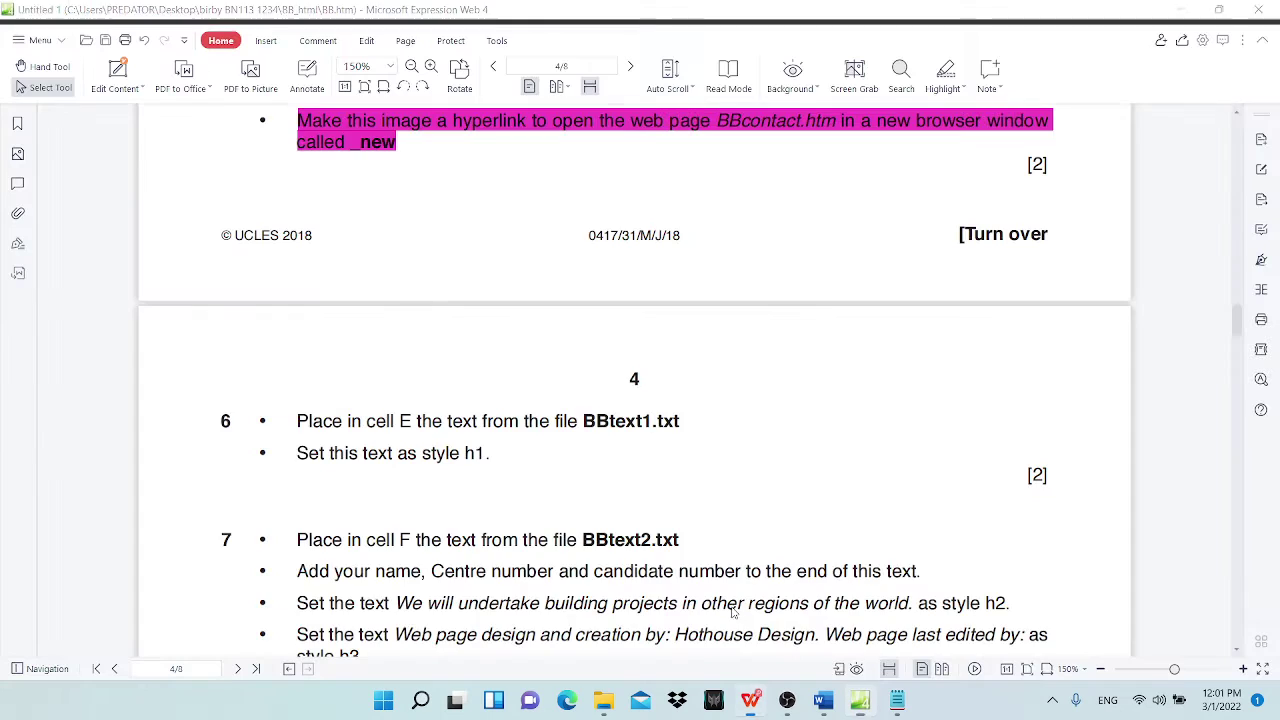
click(745, 615)
scroll(436, 300, down, 3)
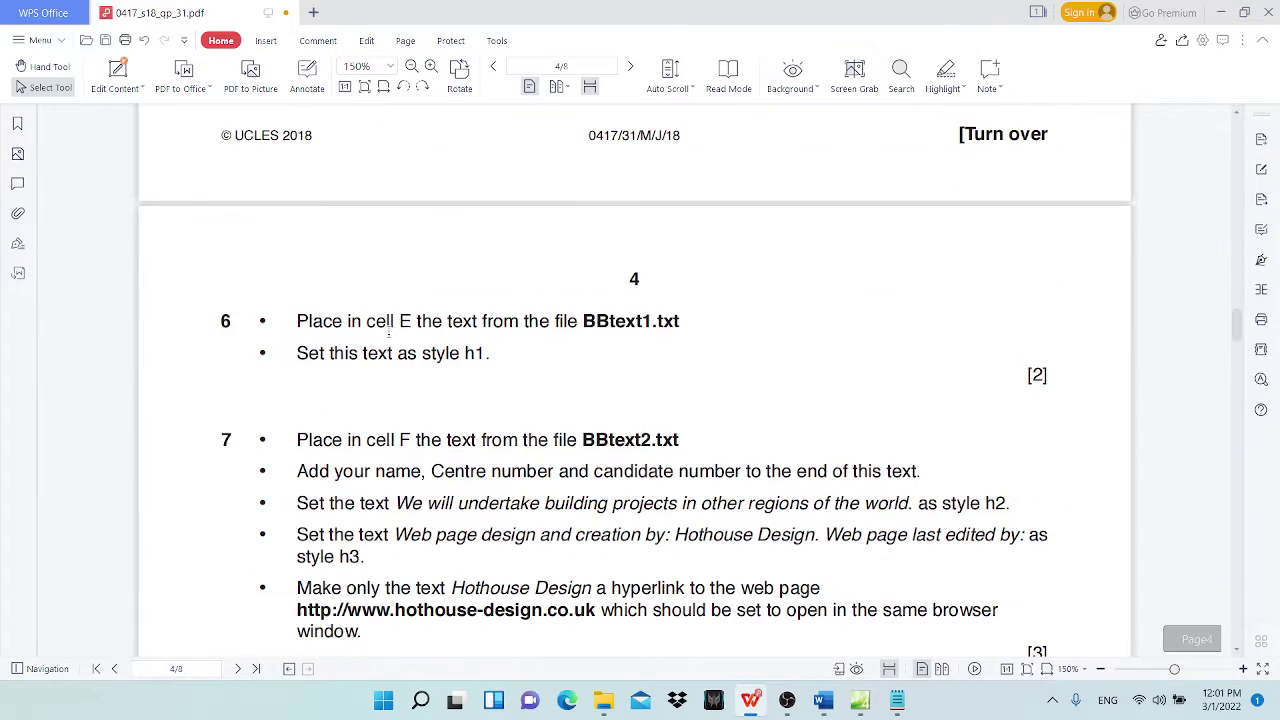
scroll(598, 409, up, 7)
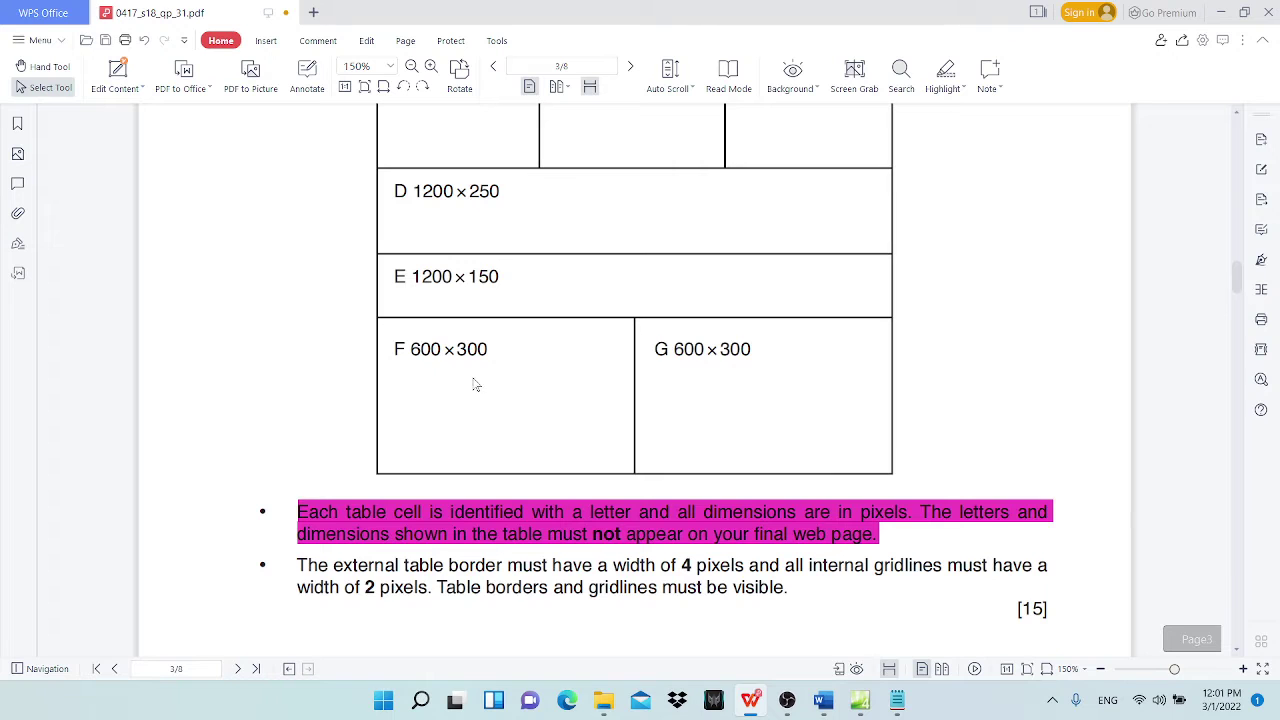
scroll(504, 284, down, 1)
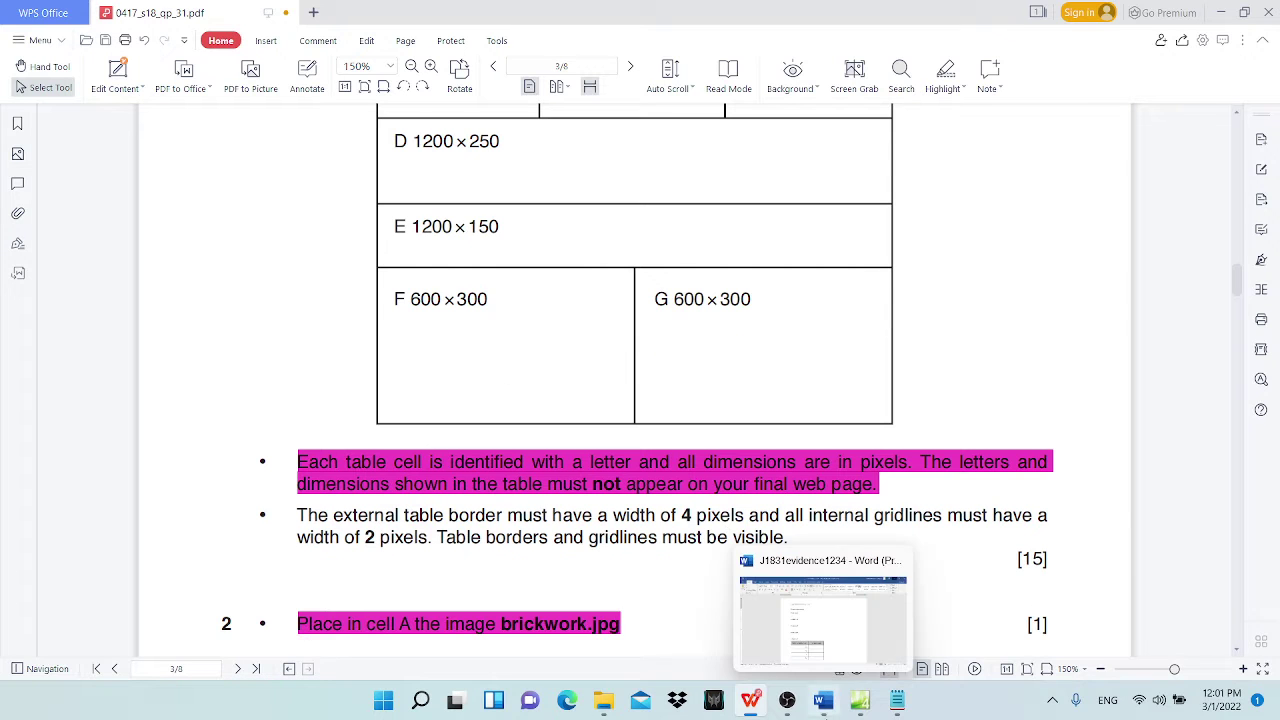
Step: Paste the BBtext1 paragraph into cell E and highlight question 6's cell E line in magenta
click(862, 705)
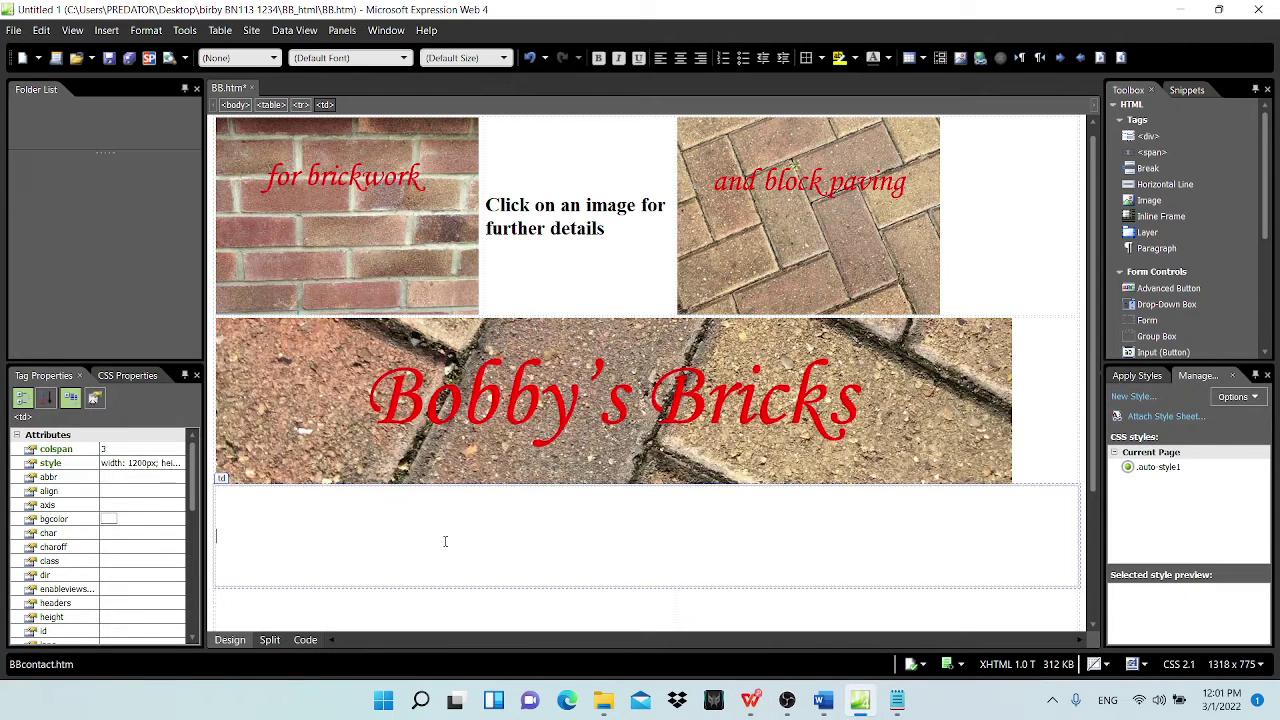
key(ctrl+v)
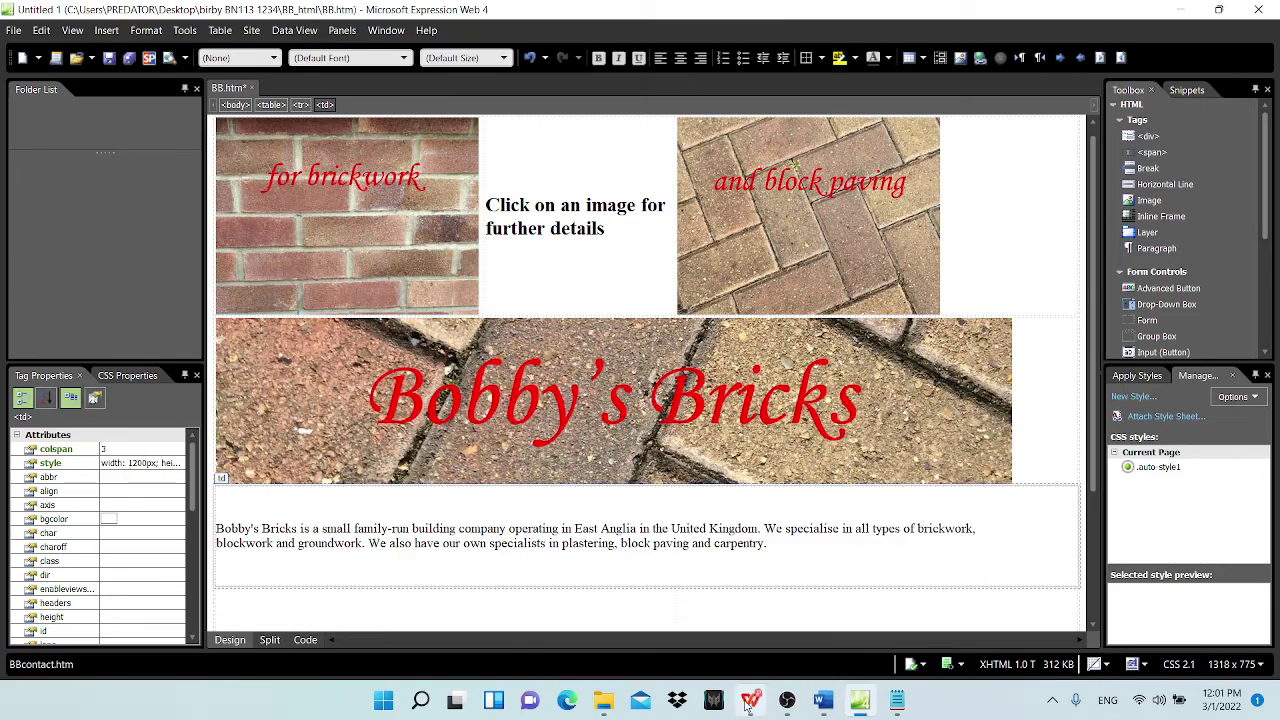
click(750, 700)
scroll(371, 491, down, 10)
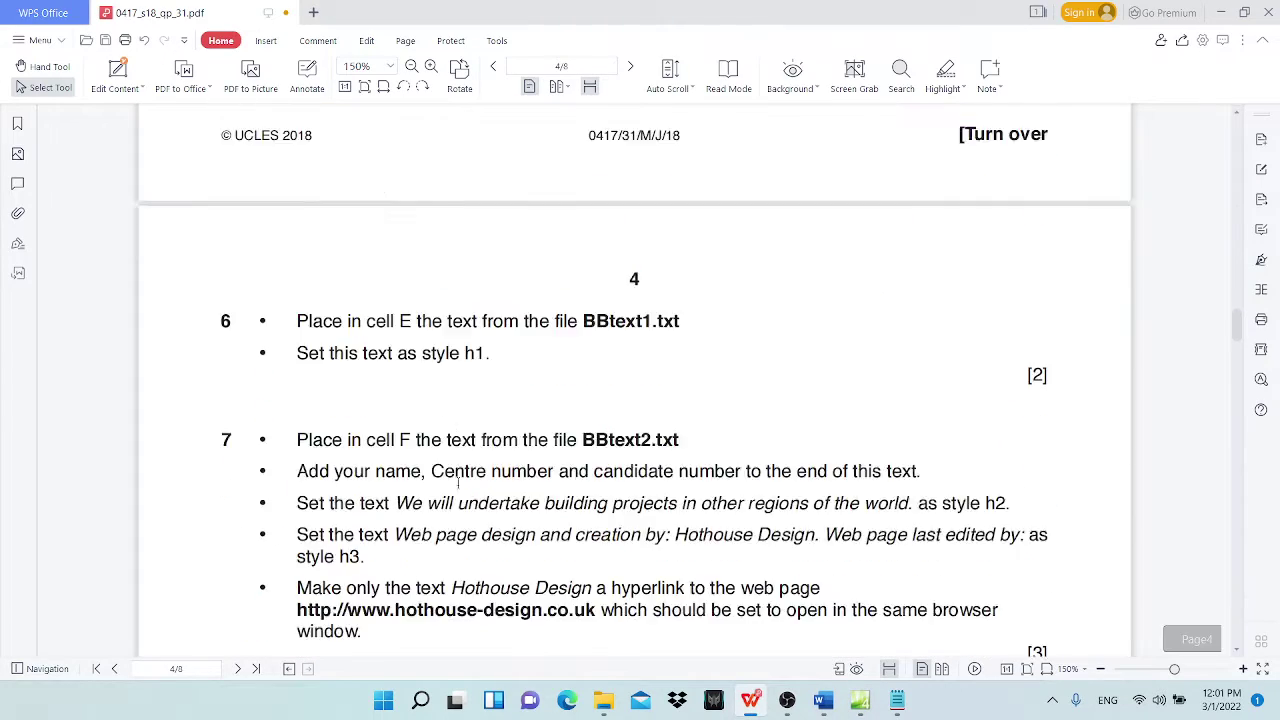
scroll(459, 483, down, 1)
drag(298, 221, 680, 222)
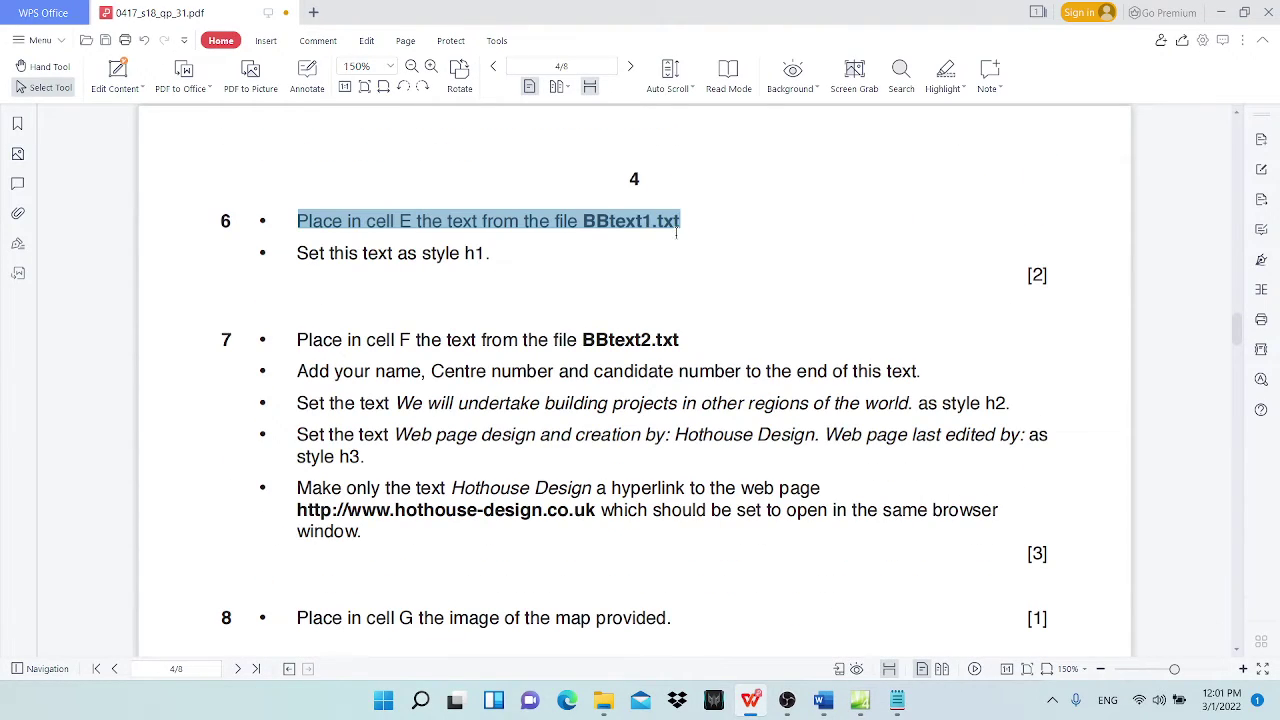
click(945, 72)
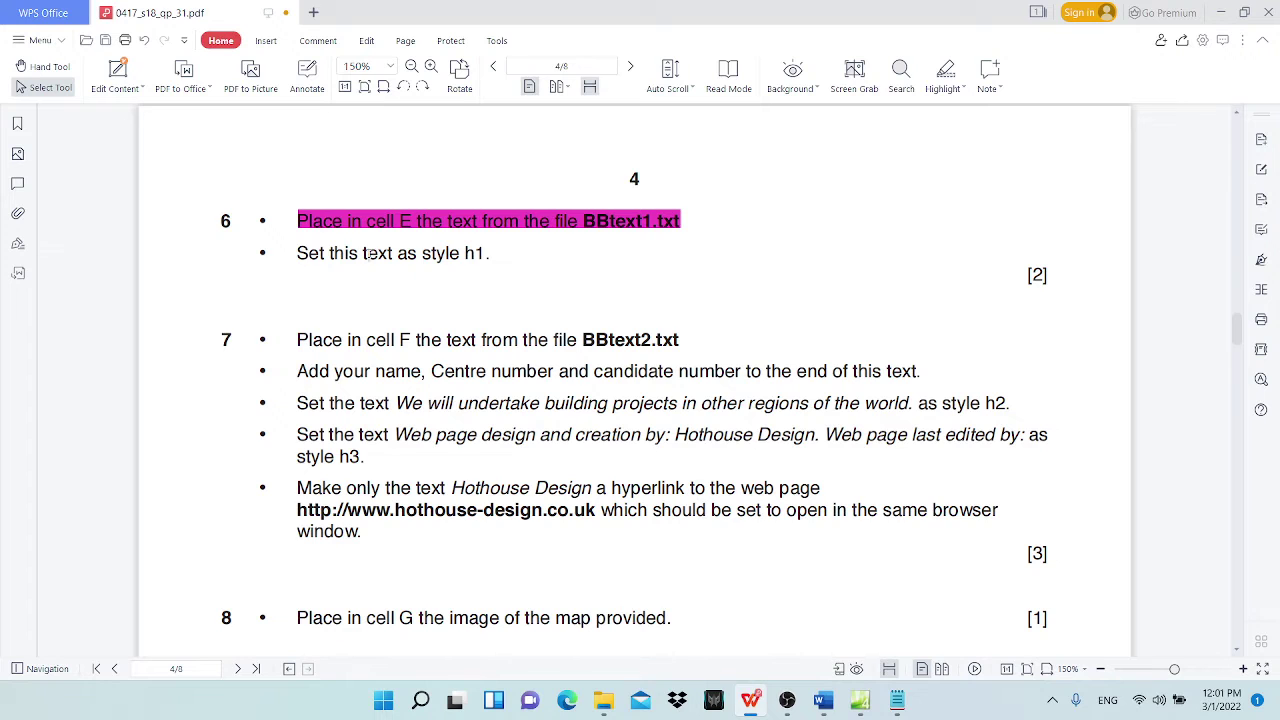
Step: Style the pasted cell E paragraph as Heading 1
click(1218, 13)
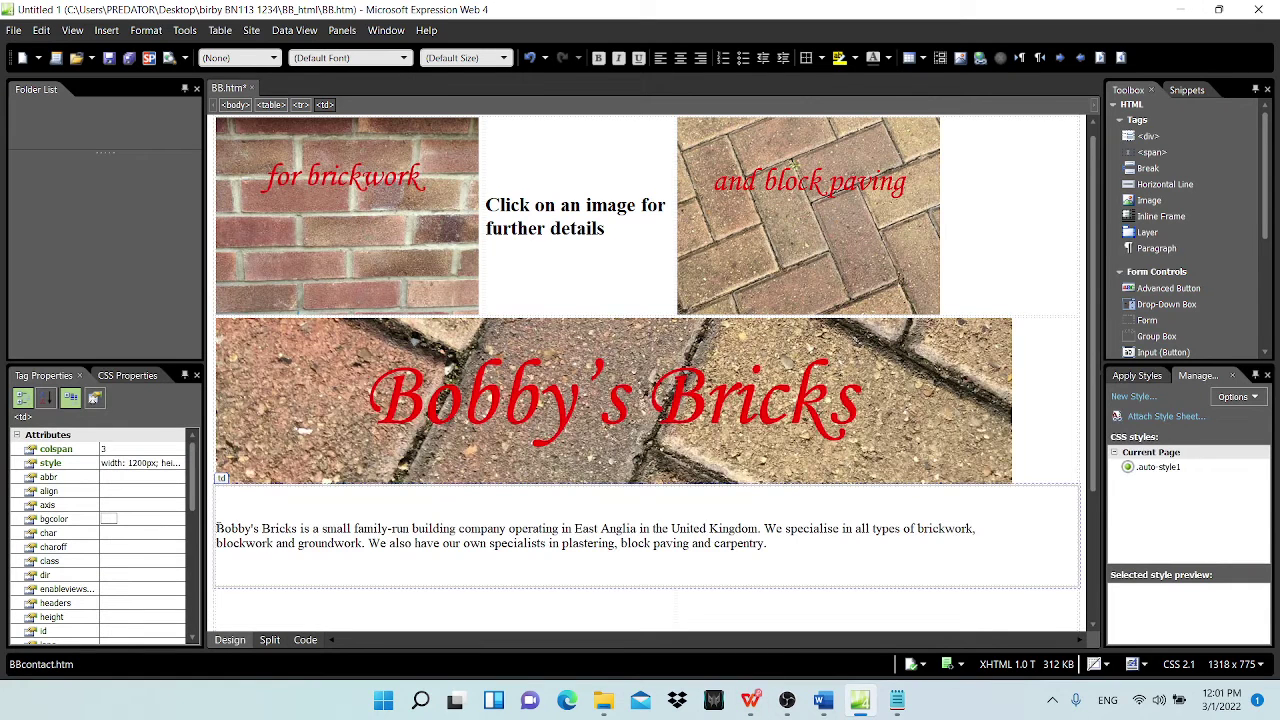
drag(216, 528, 772, 544)
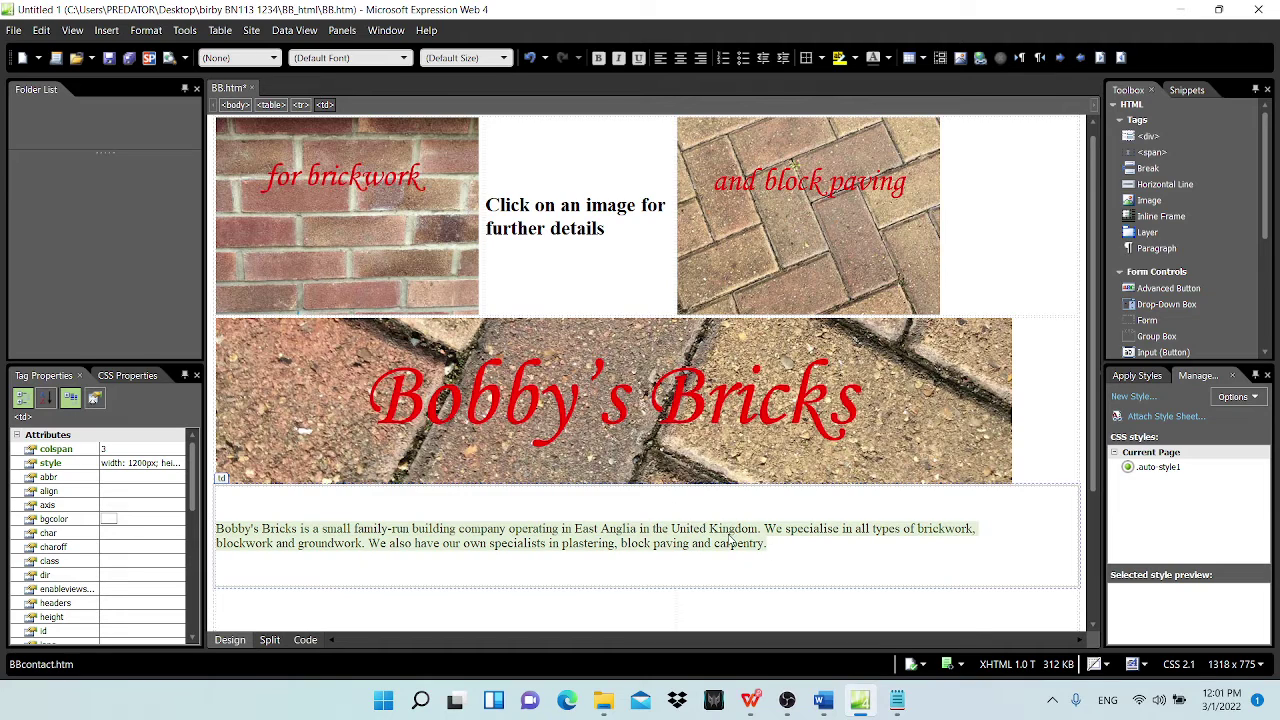
click(274, 58)
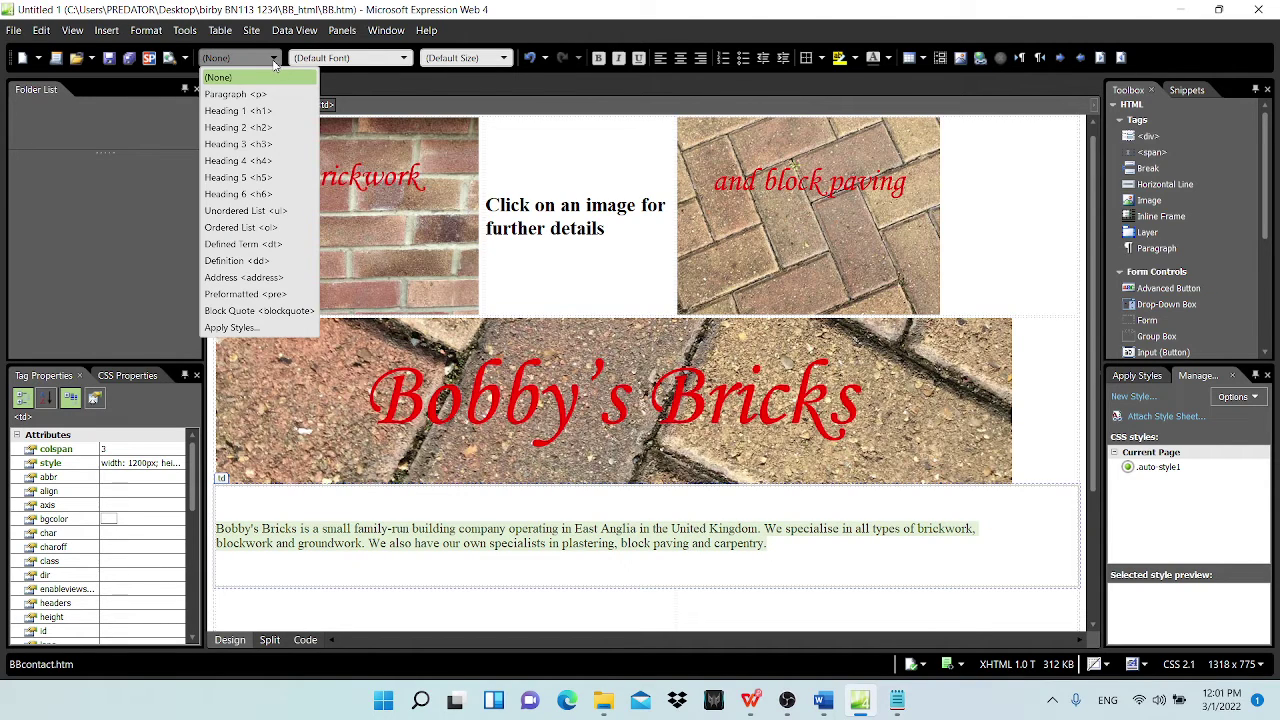
click(282, 116)
scroll(486, 489, down, 3)
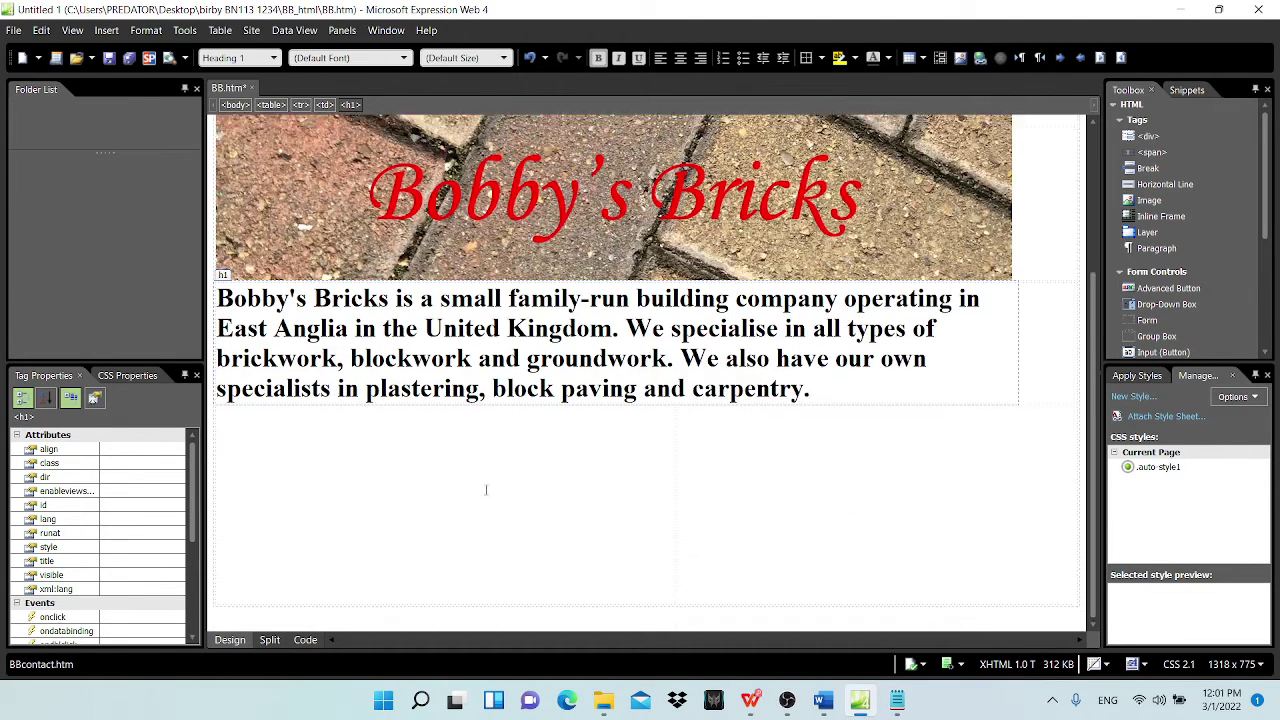
click(518, 488)
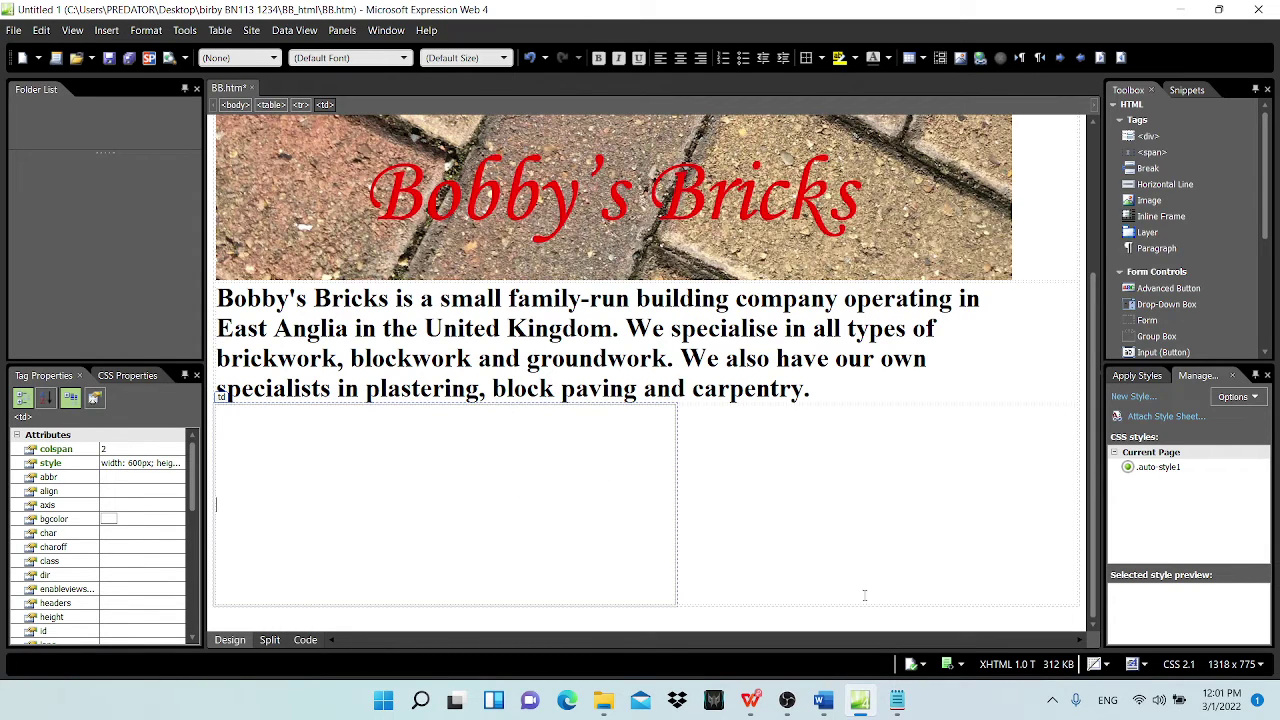
Step: Mark question 6's 'Set this text as style h1' instruction as done in the exam paper
scroll(590, 343, down, 3)
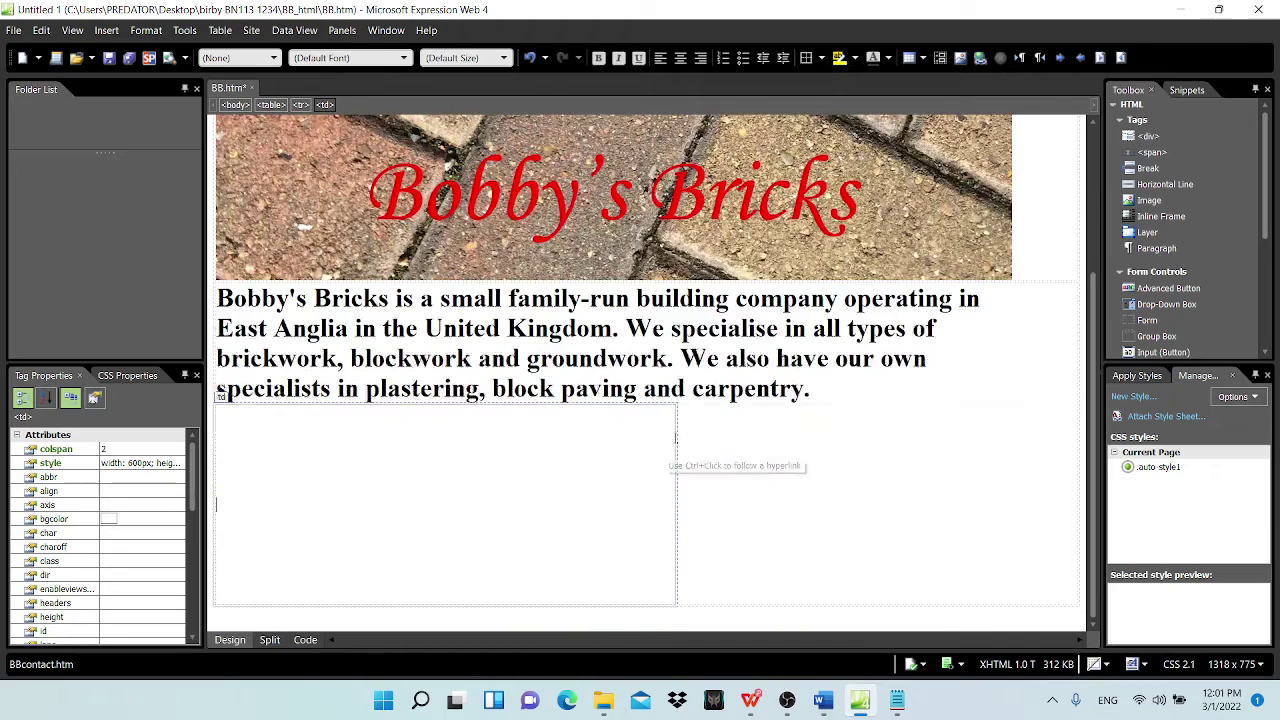
click(824, 705)
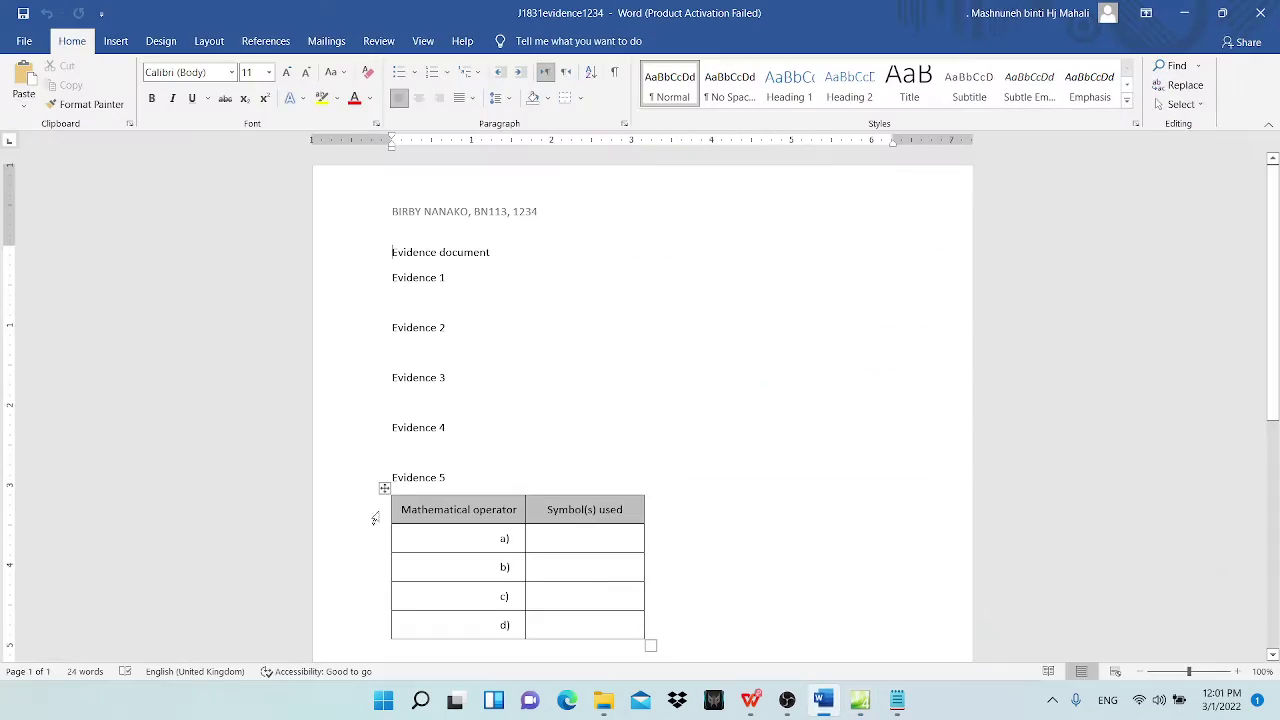
click(824, 705)
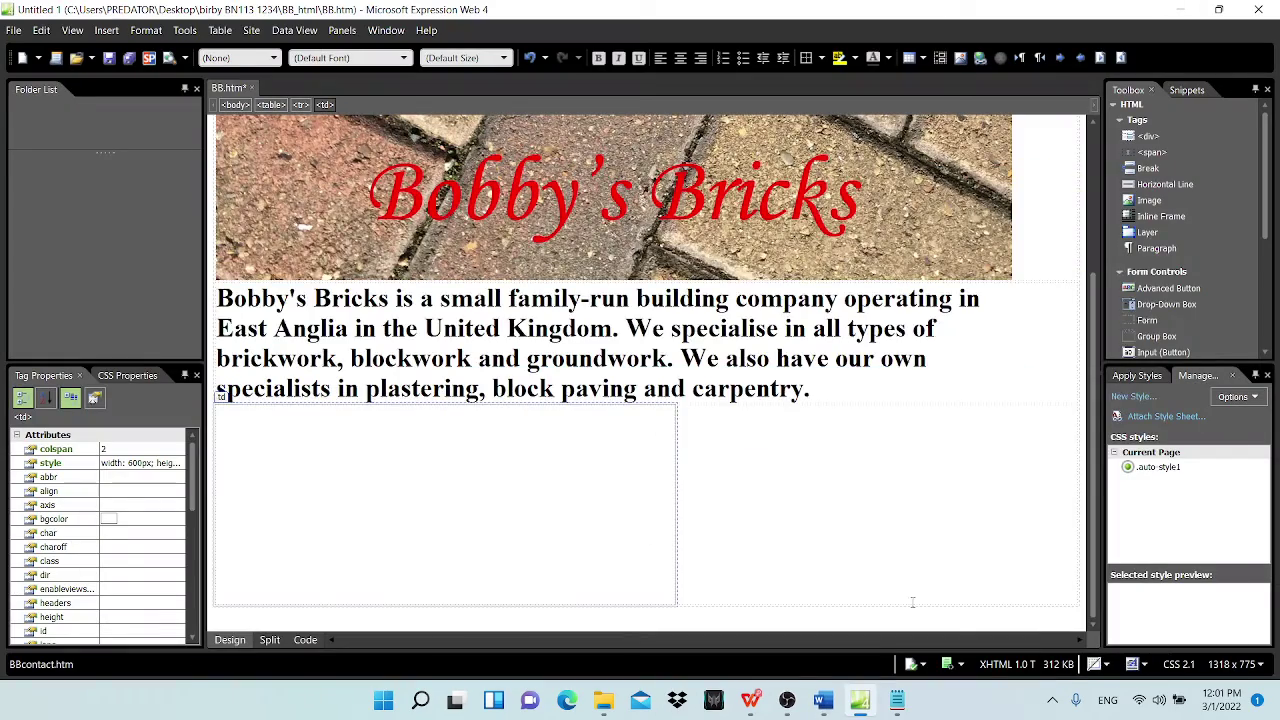
click(754, 708)
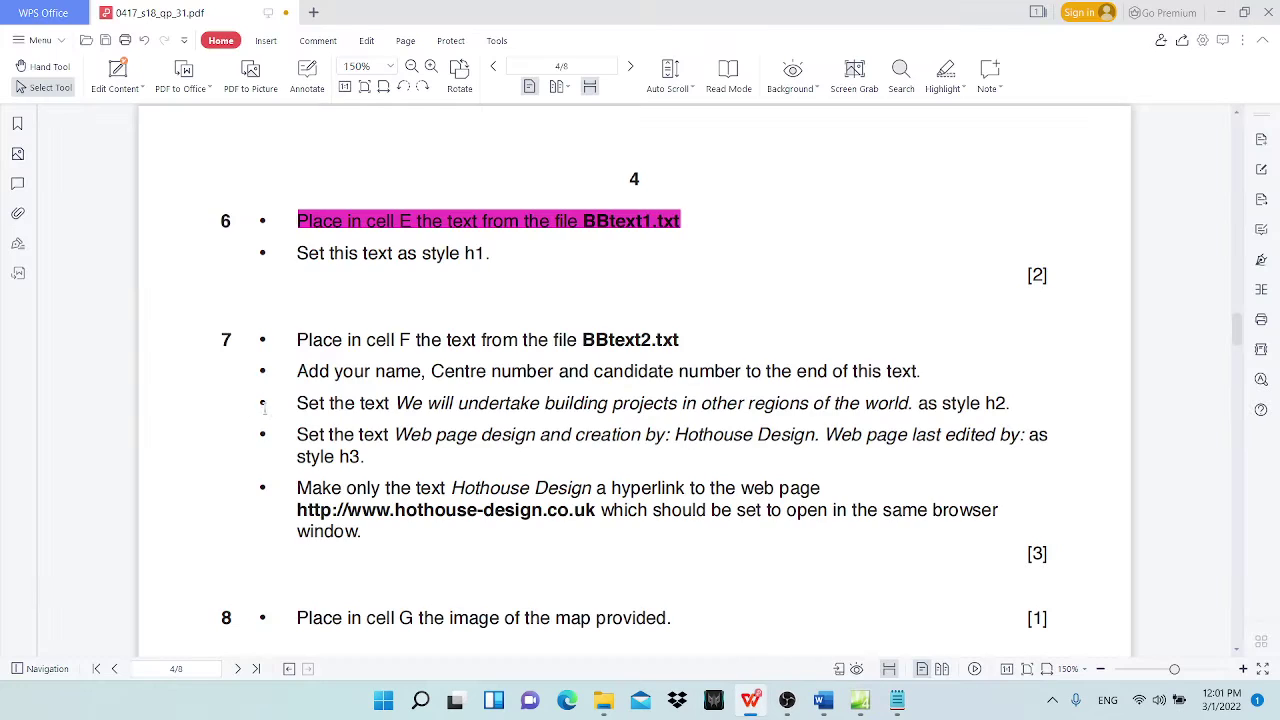
scroll(640, 380, down, 2)
scroll(640, 380, up, 2)
drag(300, 152, 492, 155)
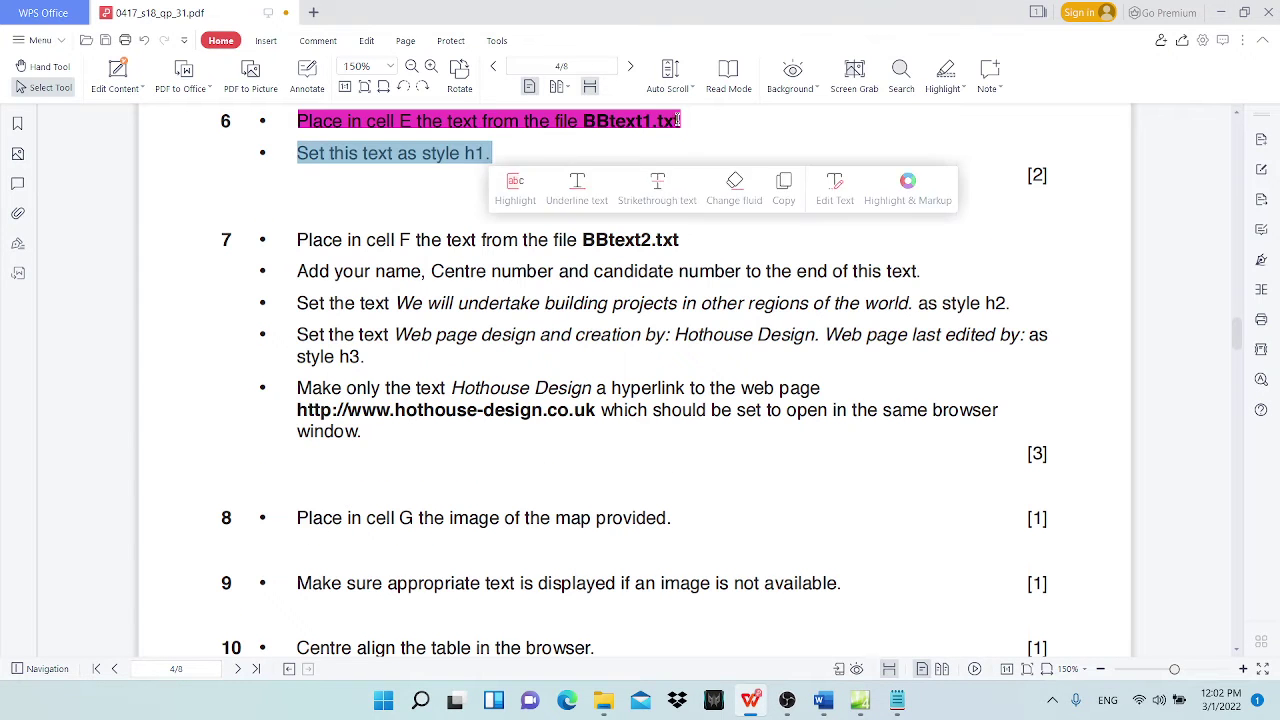
click(514, 185)
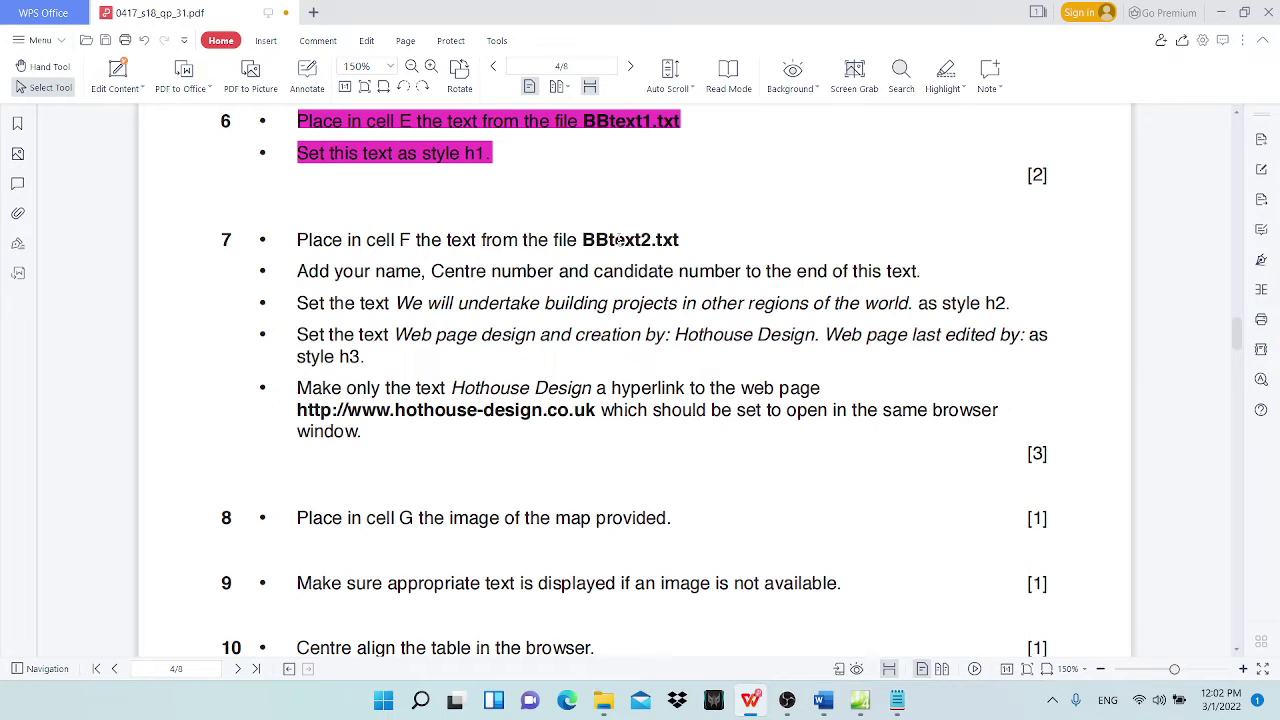
click(1221, 13)
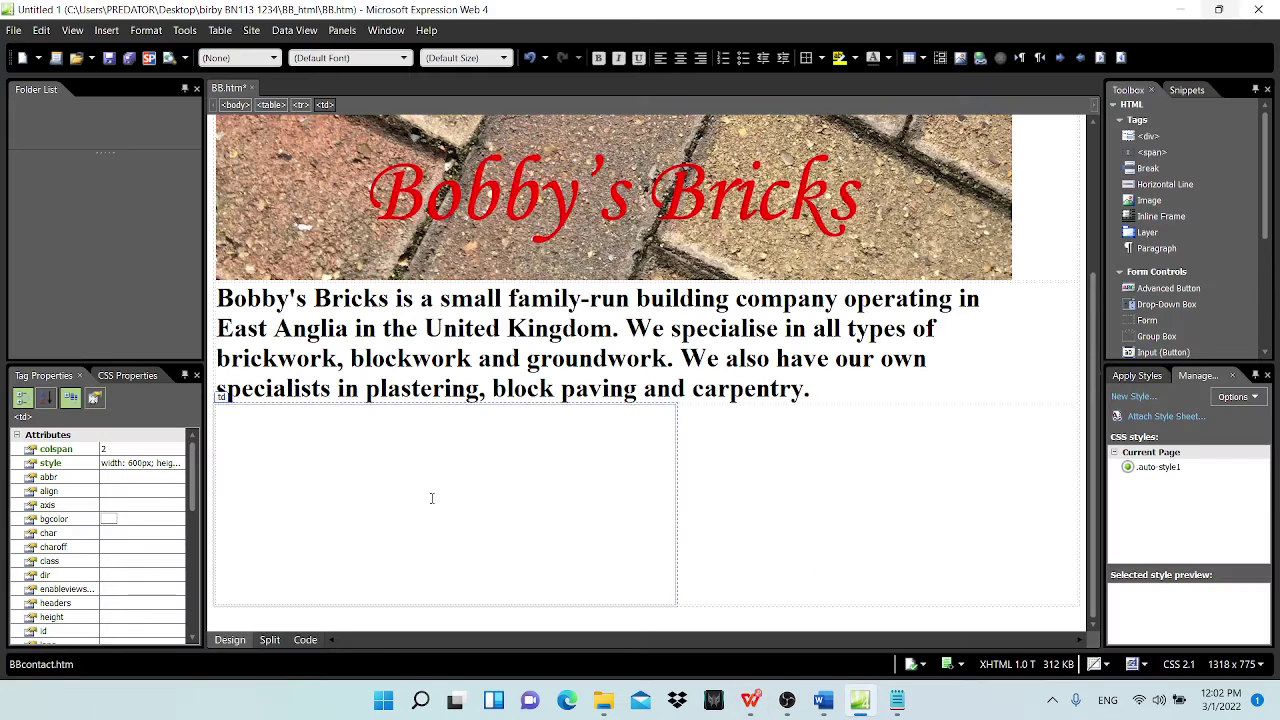
Step: Close the BBtext1 Notepad file and bring up the BB_html folder
click(897, 700)
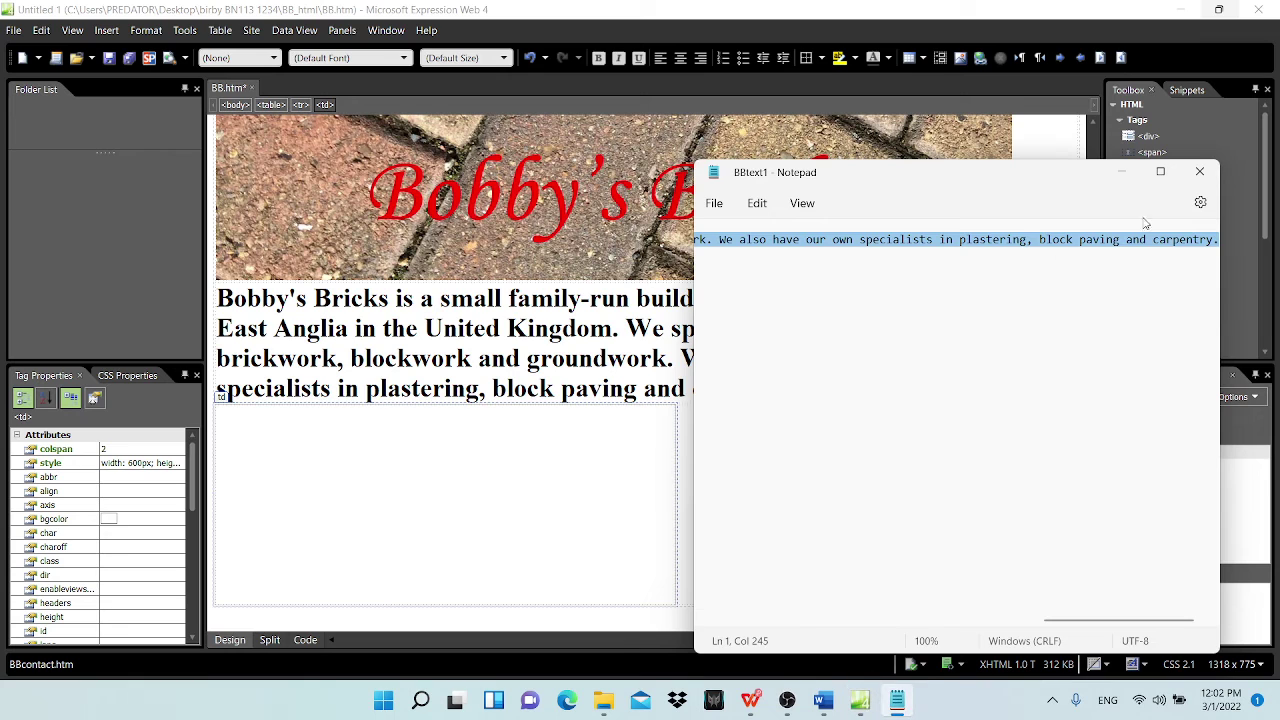
click(1207, 176)
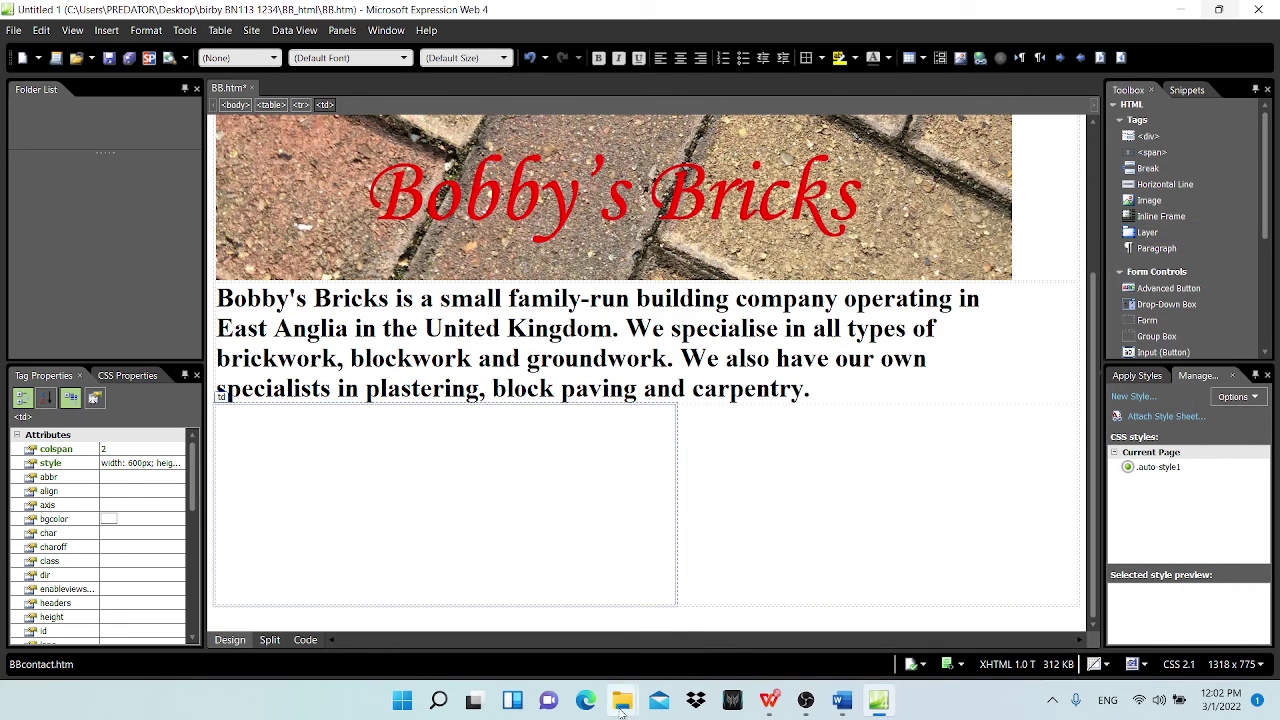
mouse_move(622, 700)
click(695, 608)
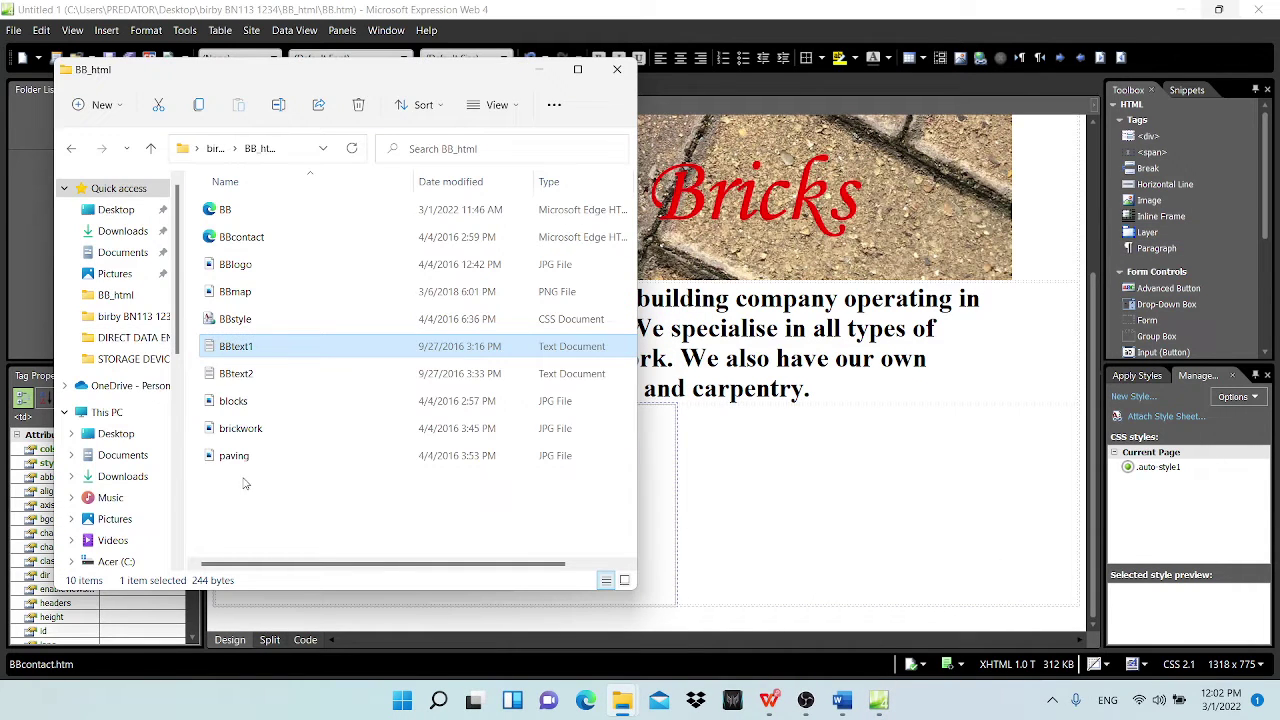
Step: Open BBtext2 and paste its two lines, ending 'Web page last edited by:', into cell F
double_click(245, 374)
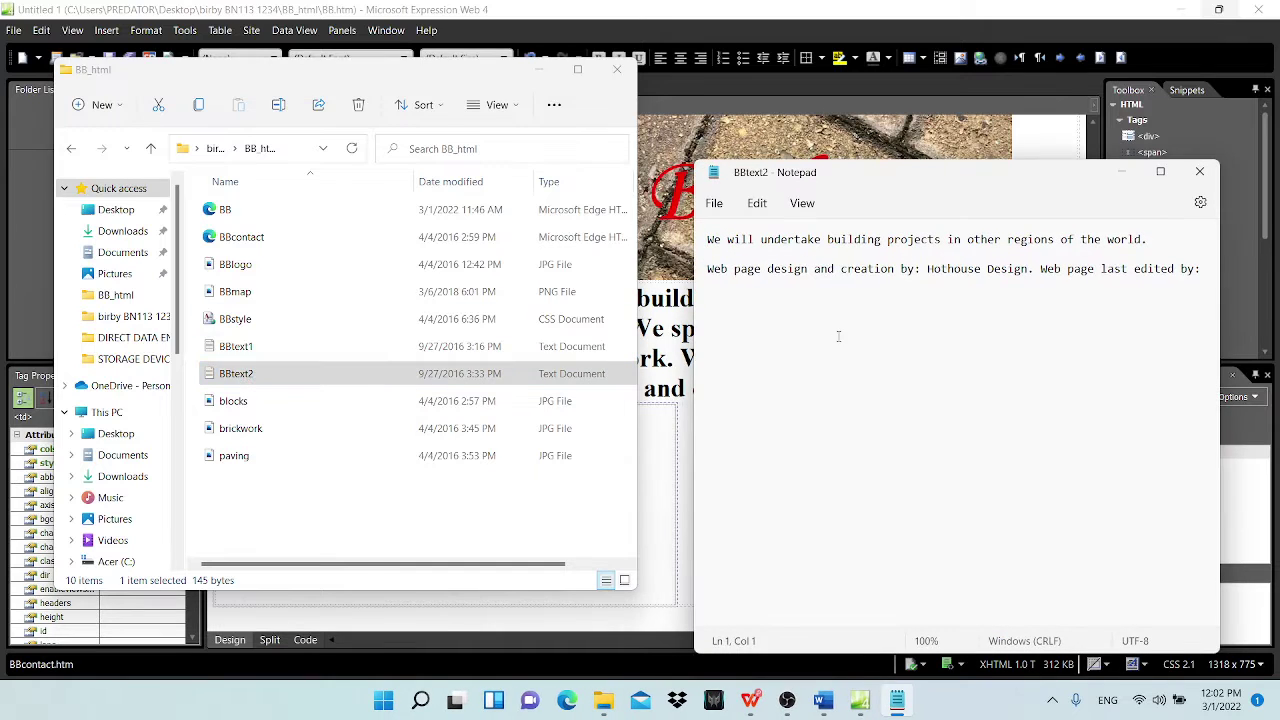
click(837, 334)
key(ctrl+a)
key(ctrl+c)
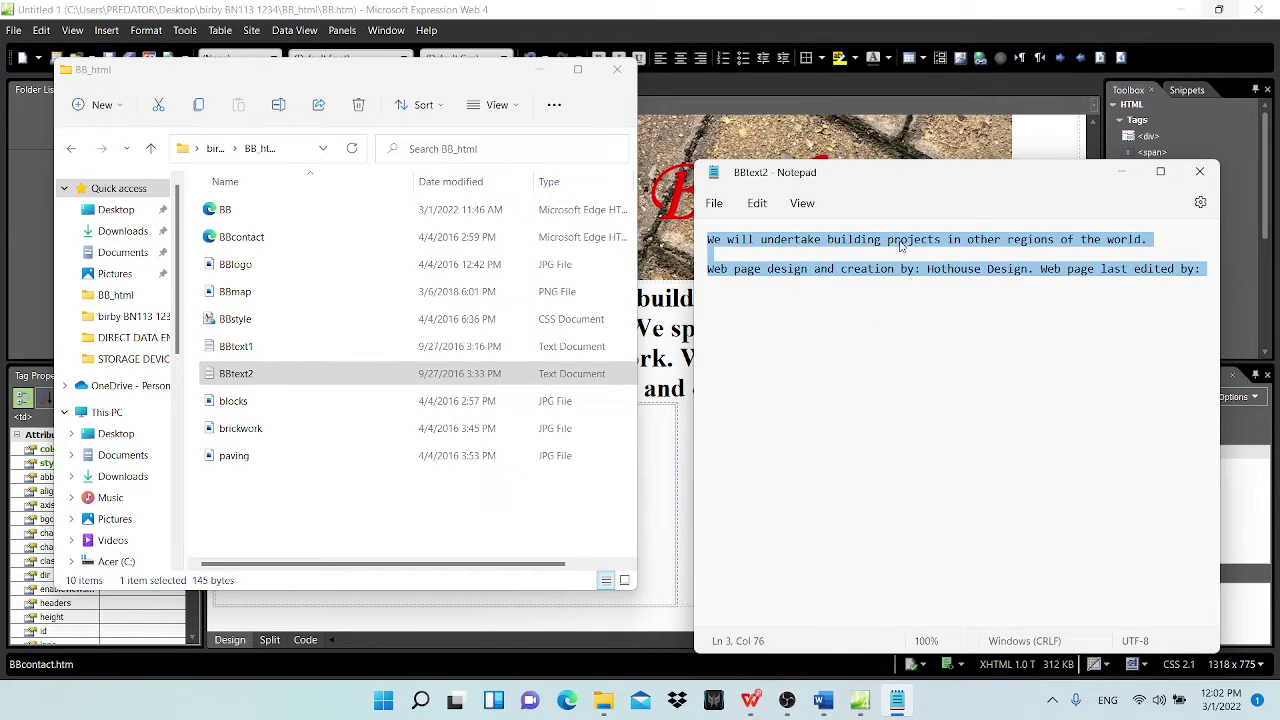
click(720, 9)
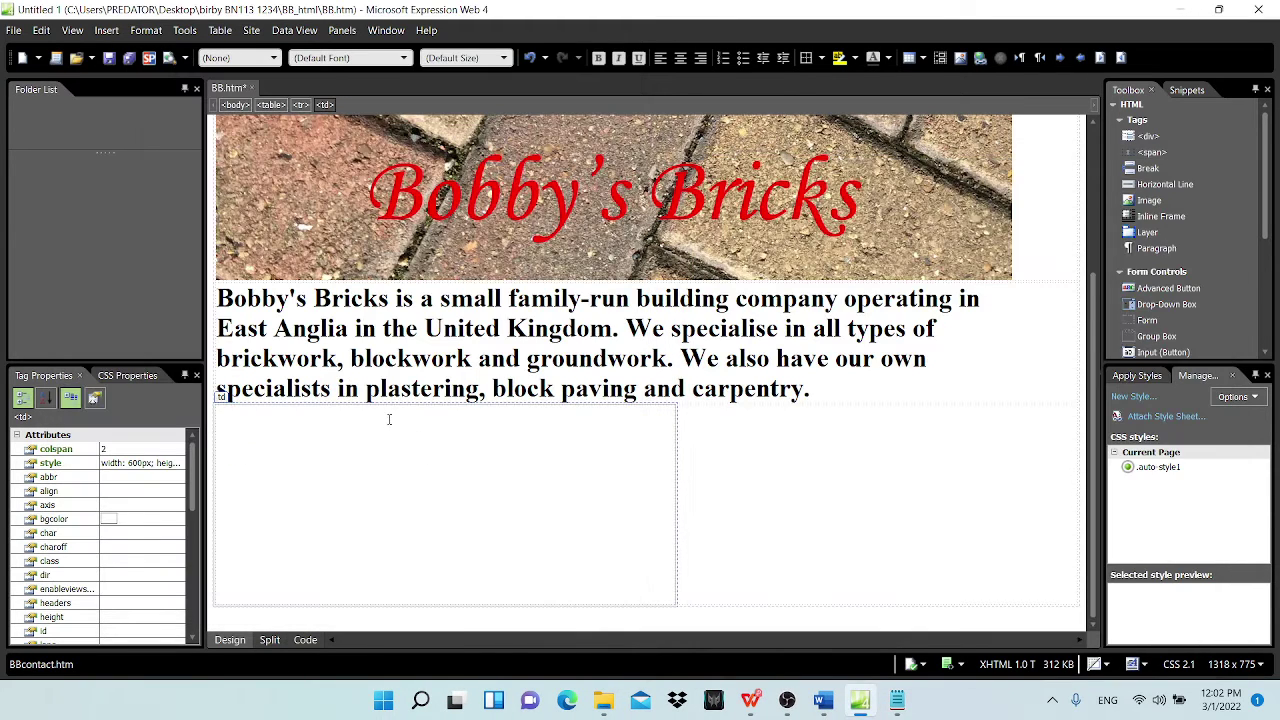
key(ctrl+v)
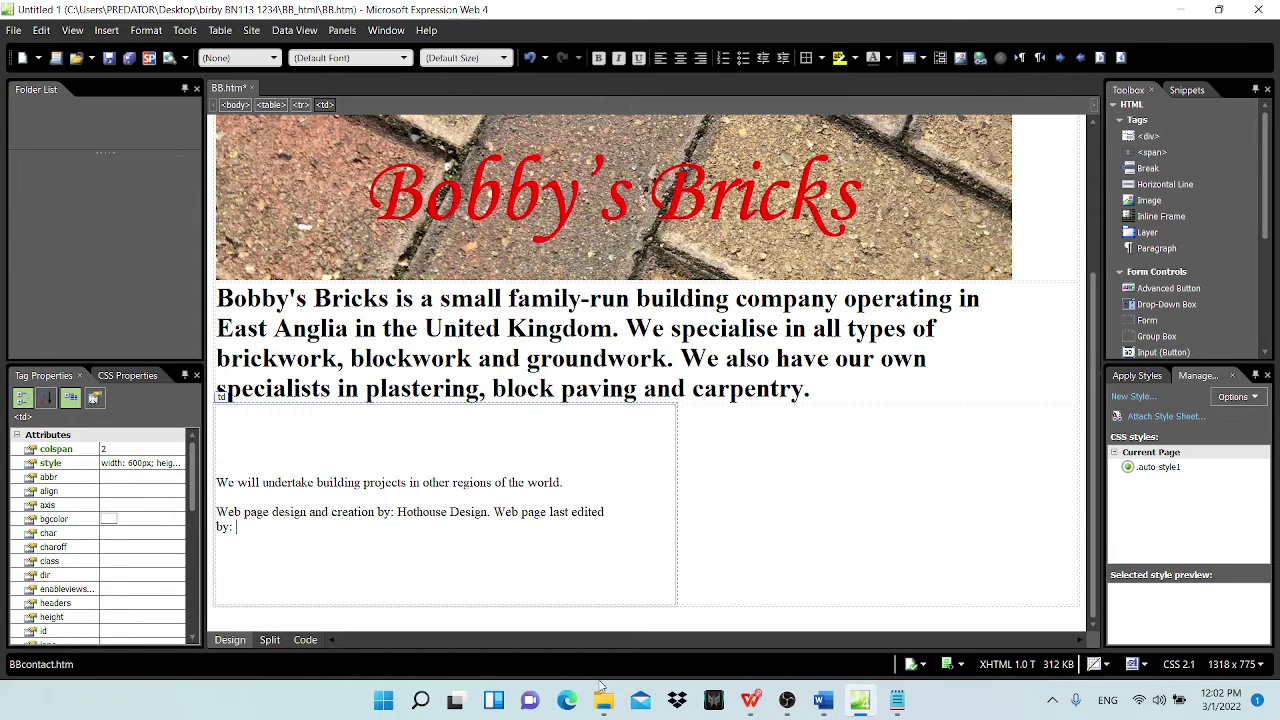
click(823, 700)
click(1184, 12)
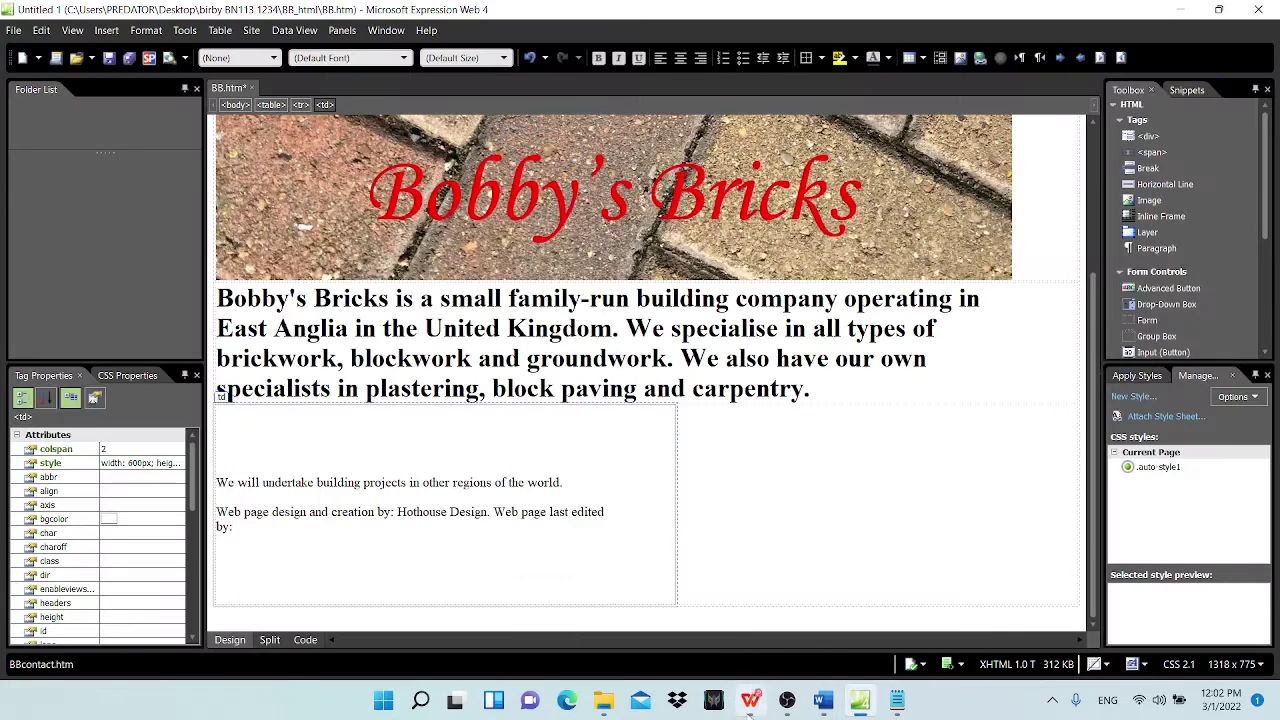
Step: Highlight the cell F instruction in the exam paper PDF as done
click(750, 700)
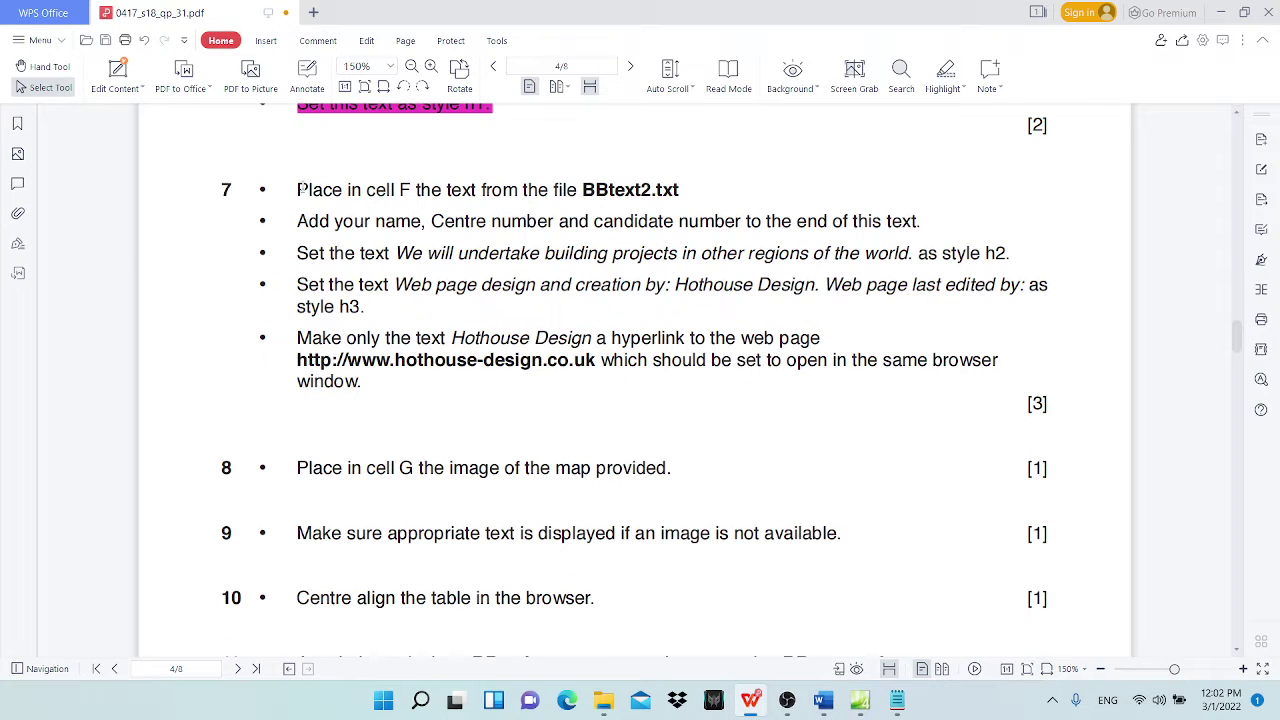
drag(300, 189, 679, 190)
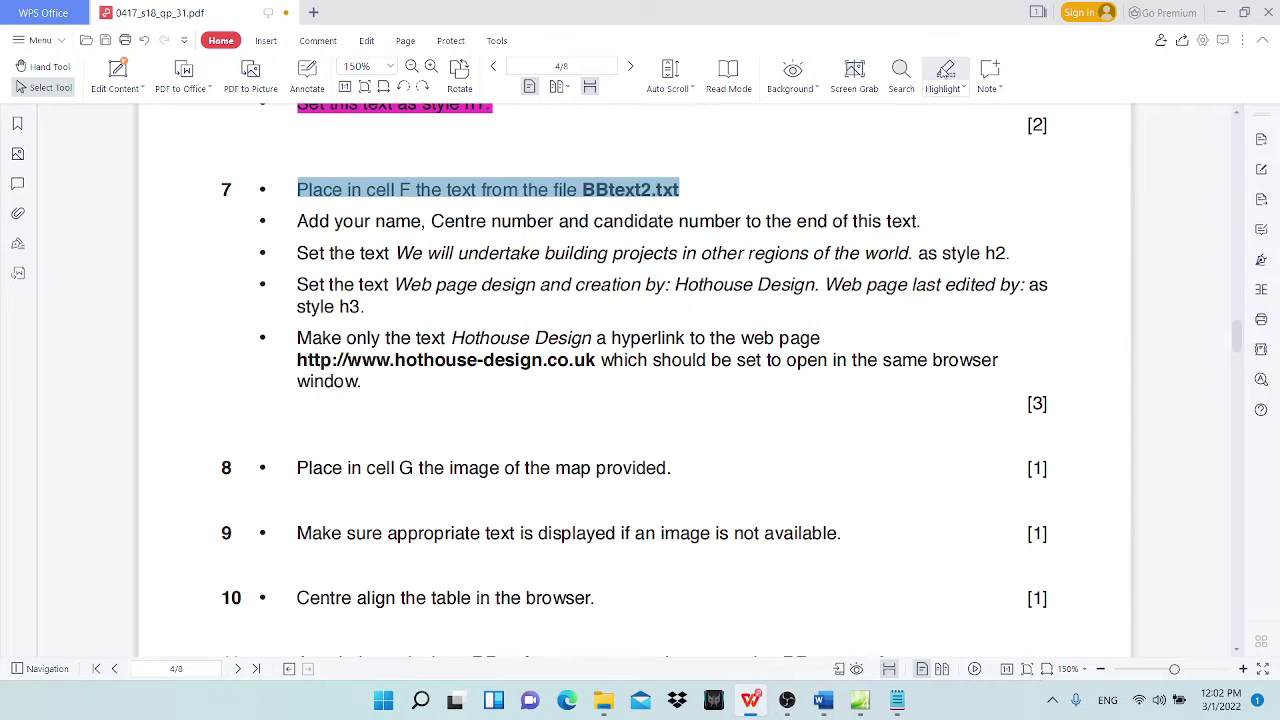
click(945, 70)
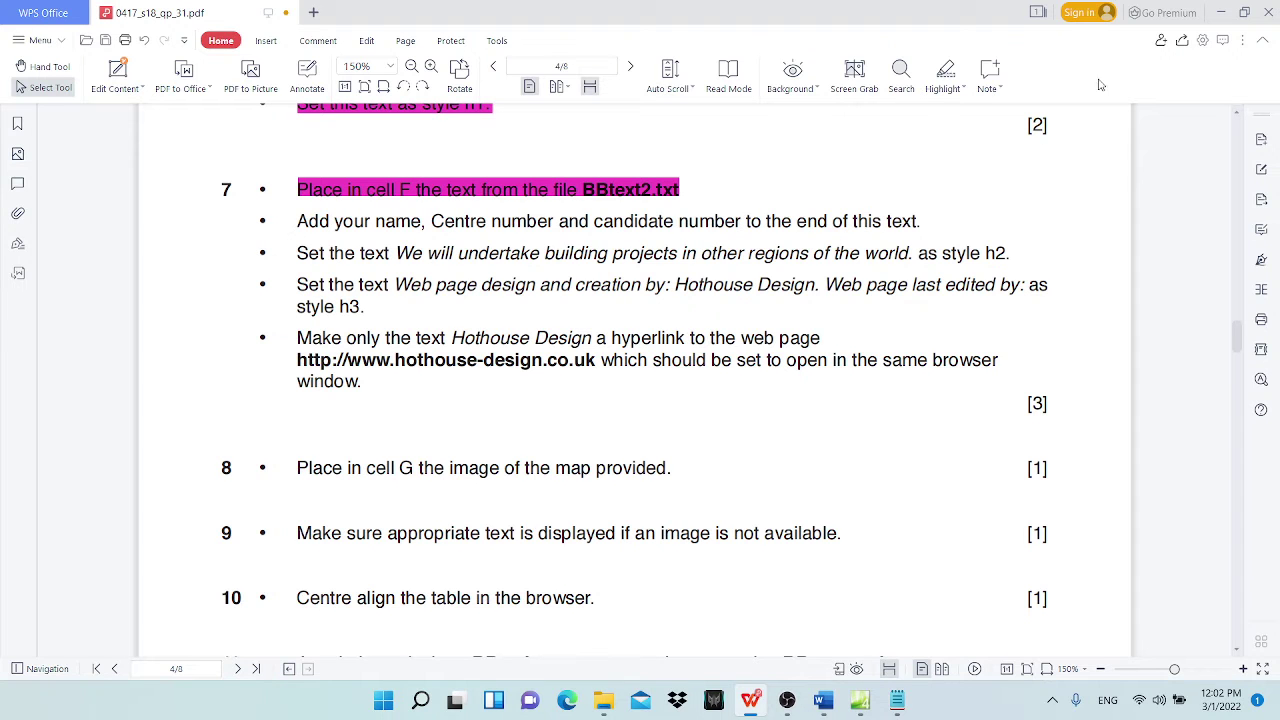
Step: Type the candidate's name, centre number and candidate number after 'Web page last edited by:'
click(1220, 13)
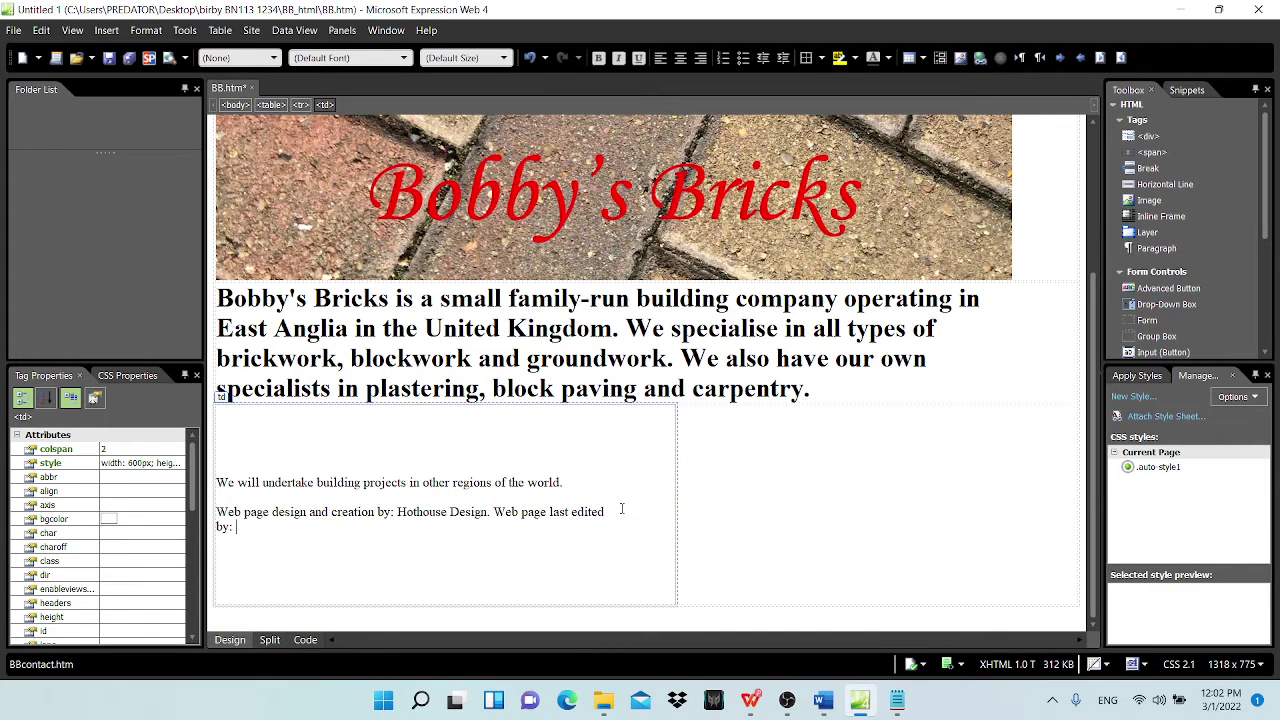
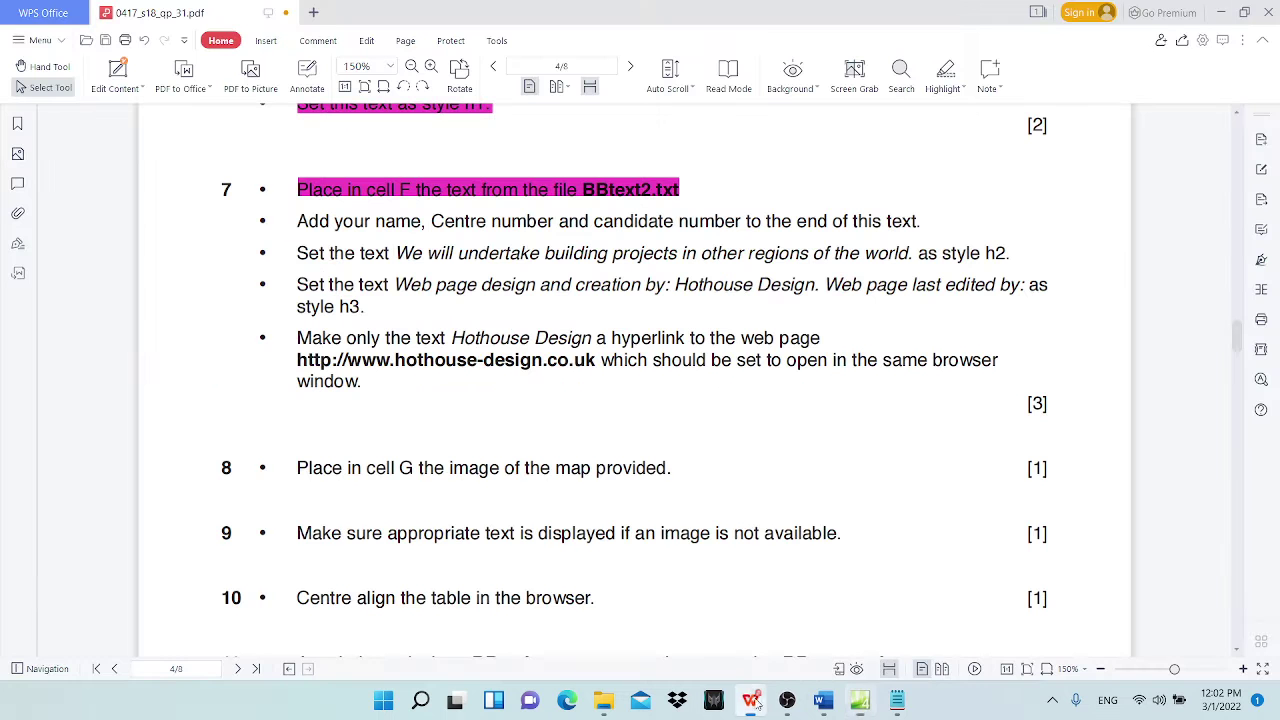
click(750, 605)
Step: Highlight the add-your-name instruction as done and pick out 'h2' in the next instruction
drag(298, 221, 922, 221)
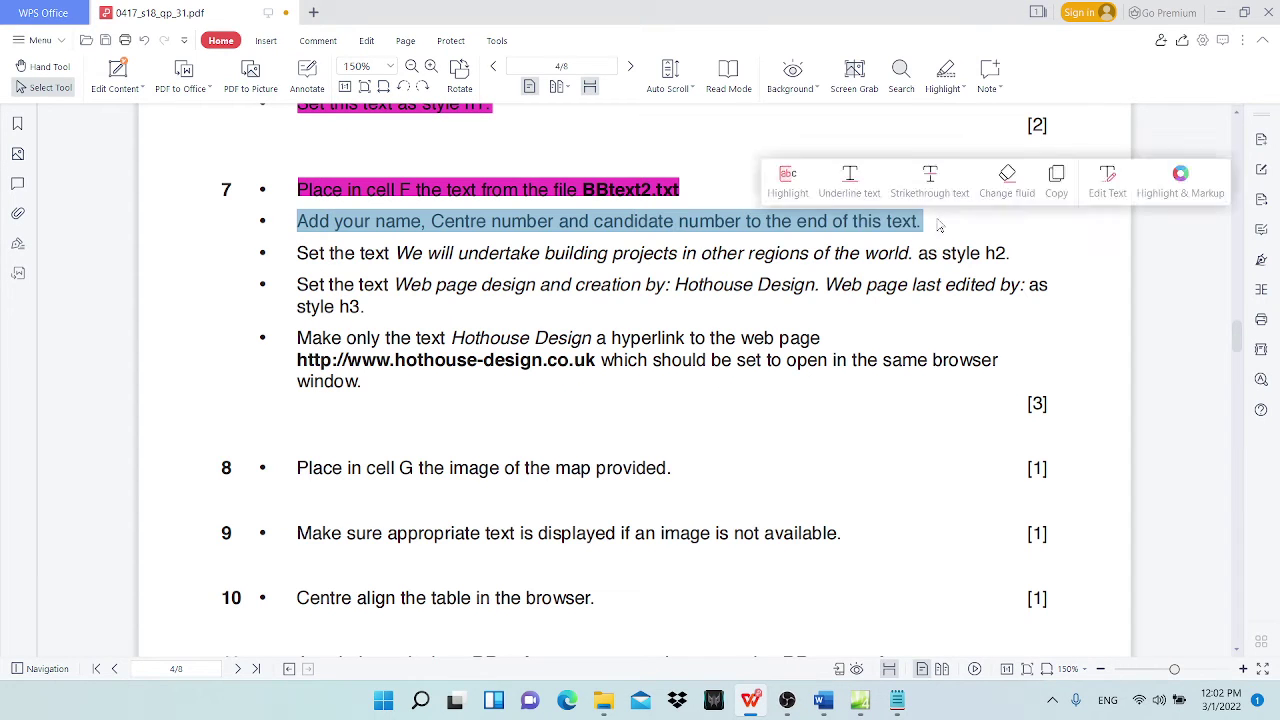
click(945, 72)
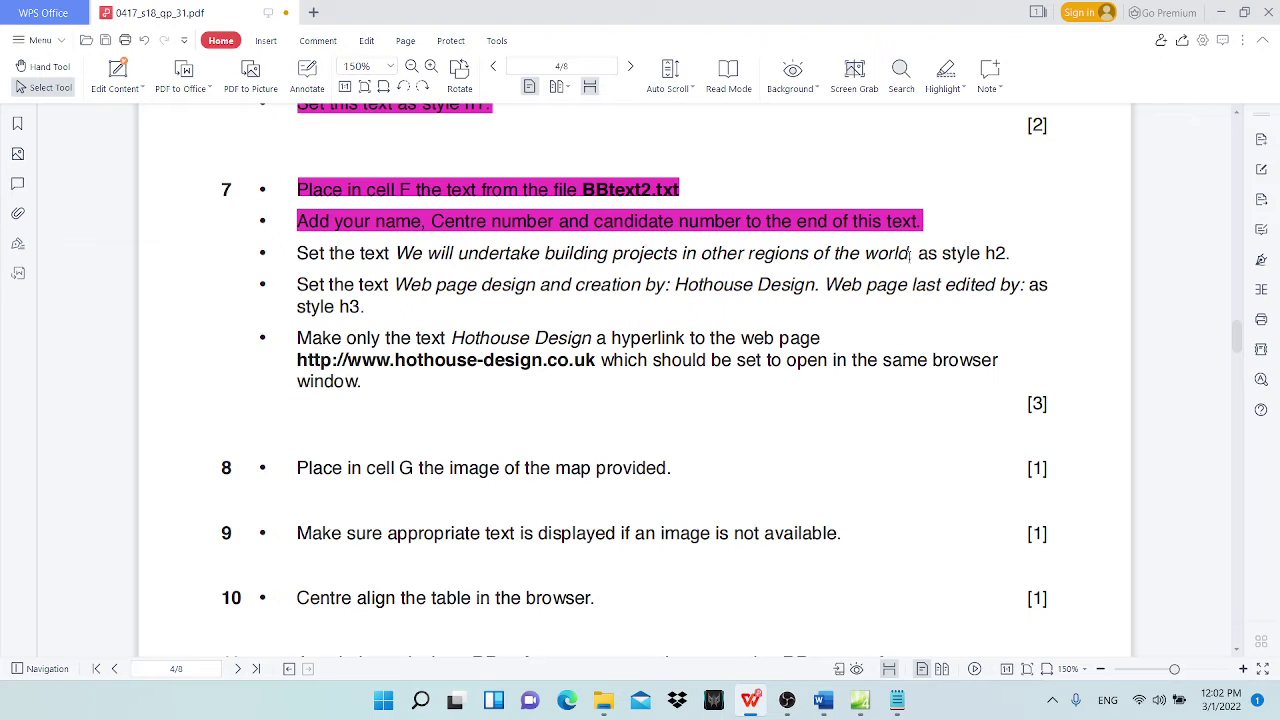
drag(983, 253, 1008, 253)
Step: Format 'We will undertake building projects in other regions of the world.' as Heading 2
click(1221, 12)
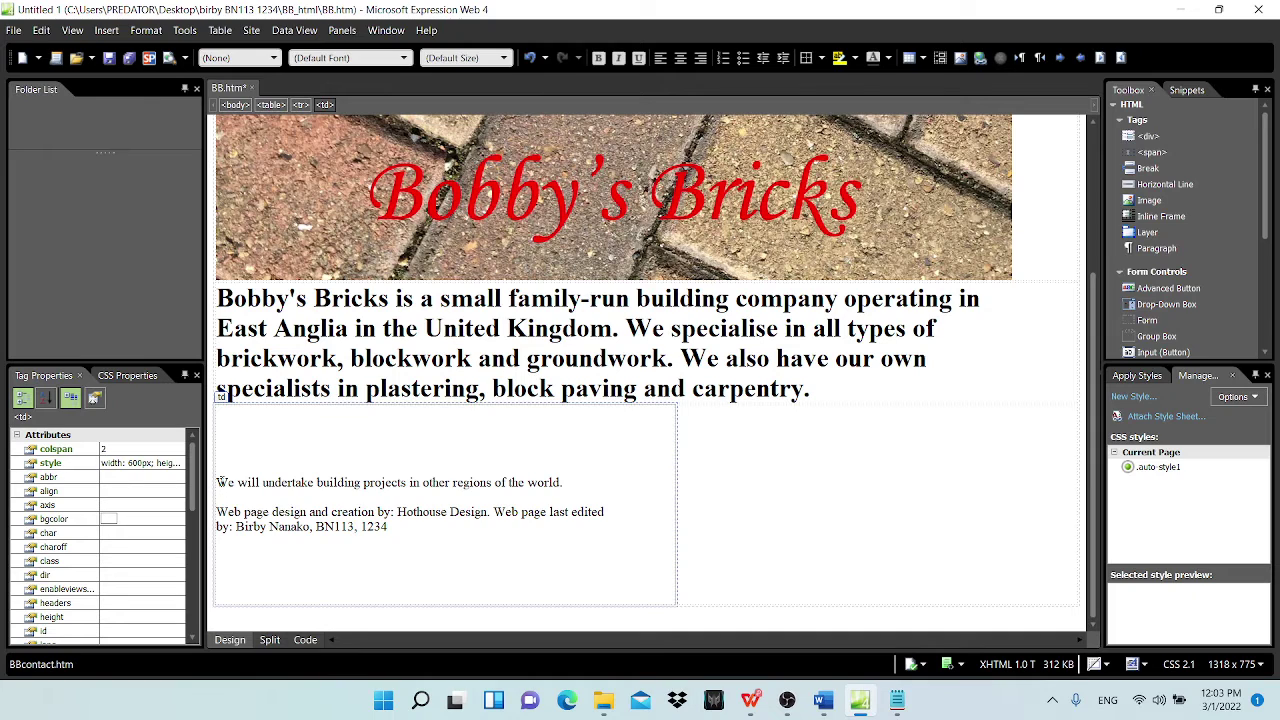
drag(218, 482, 565, 482)
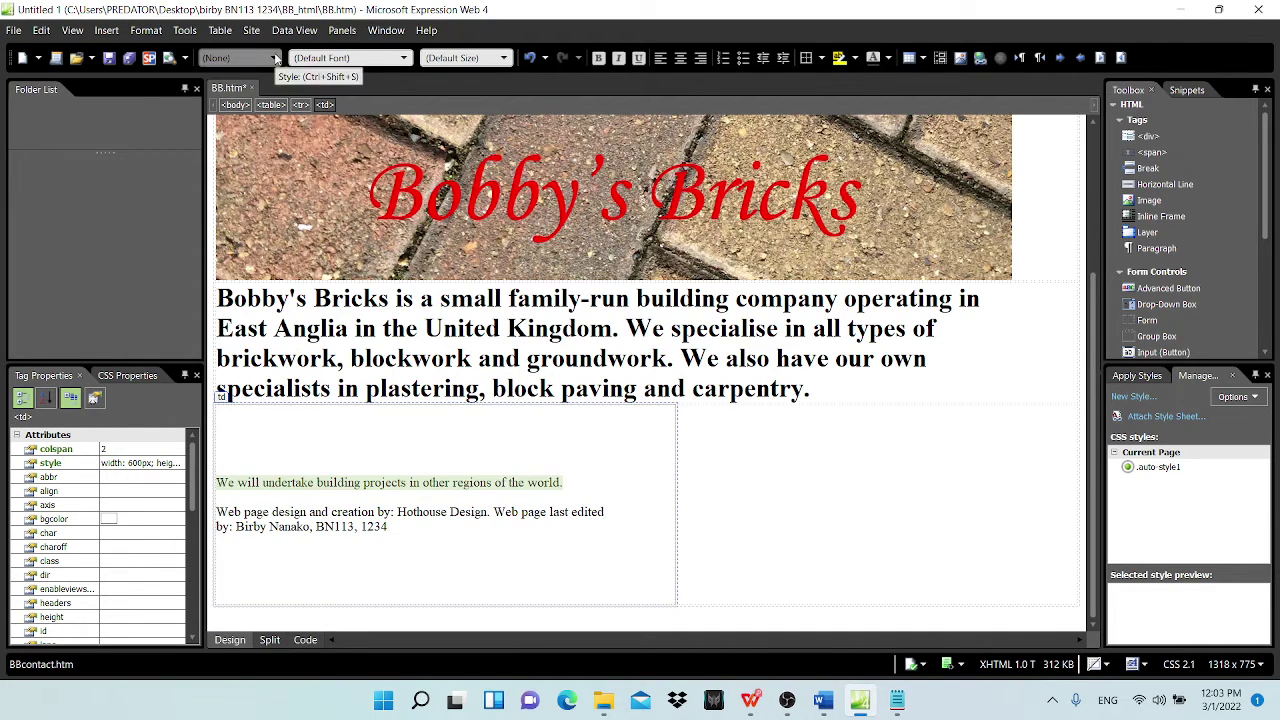
click(274, 58)
click(266, 128)
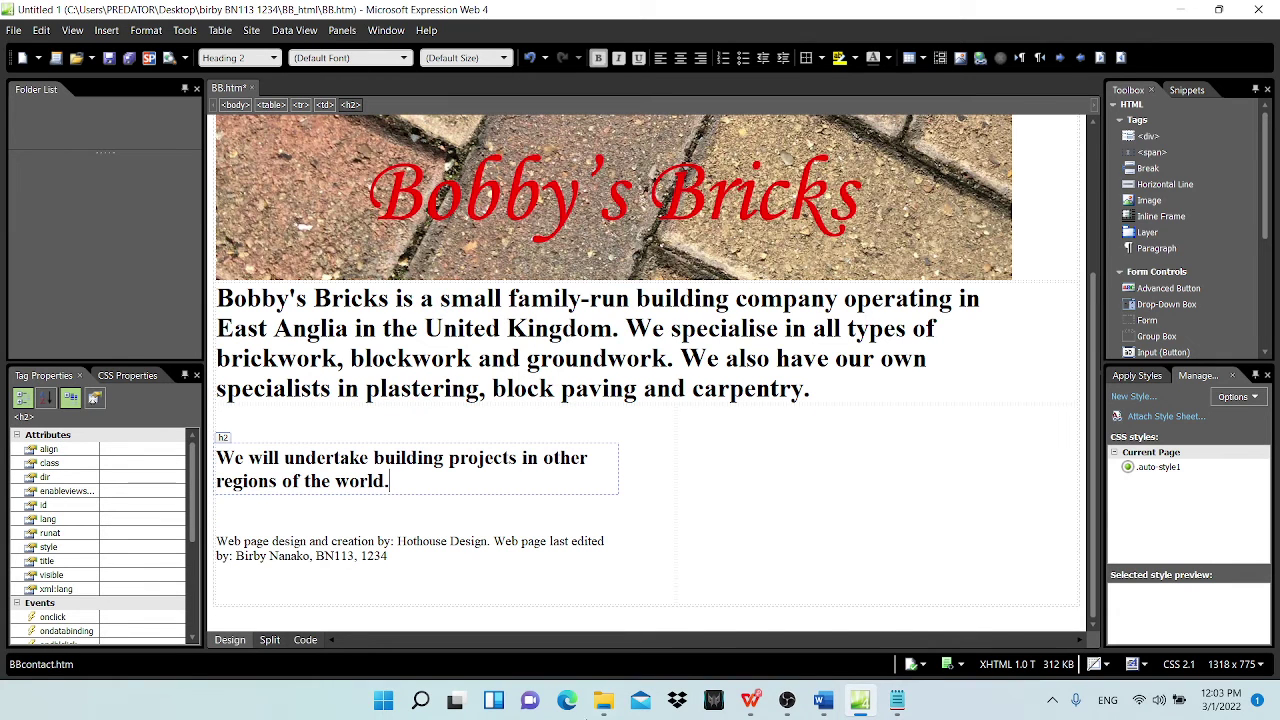
Step: Highlight the h2 instruction line in the exam paper as done
click(751, 700)
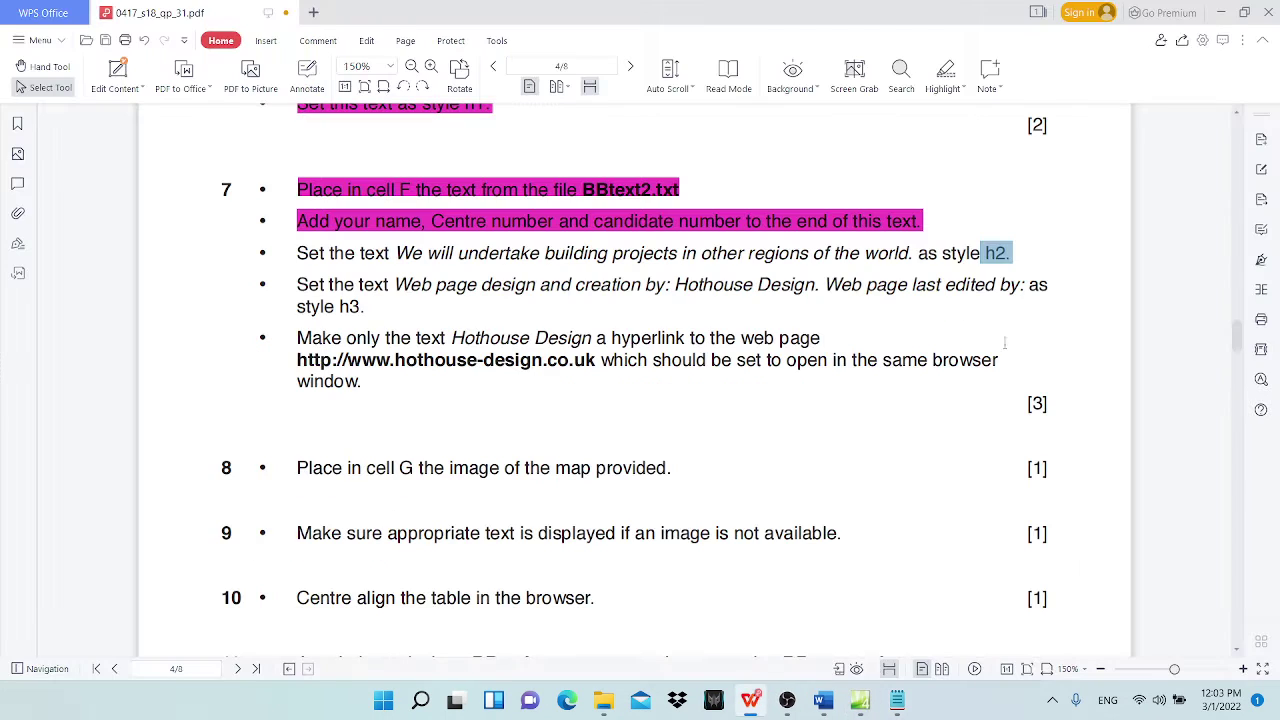
drag(1018, 257, 289, 251)
click(945, 70)
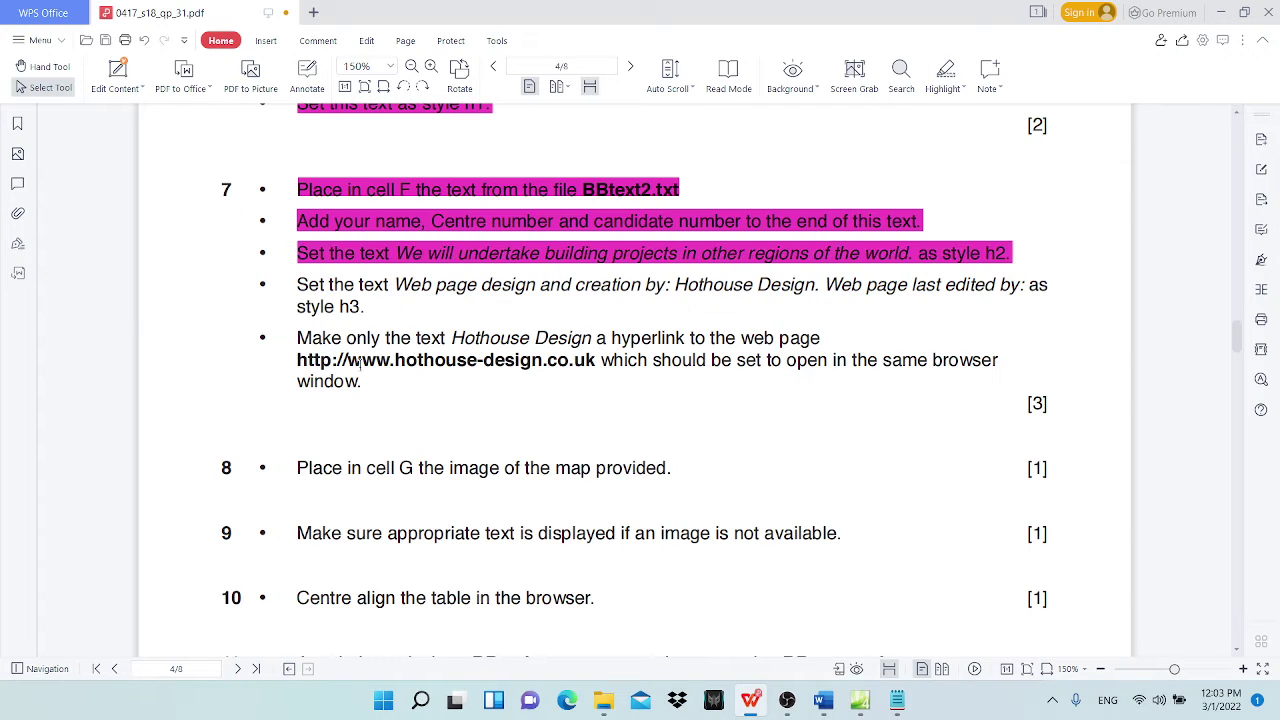
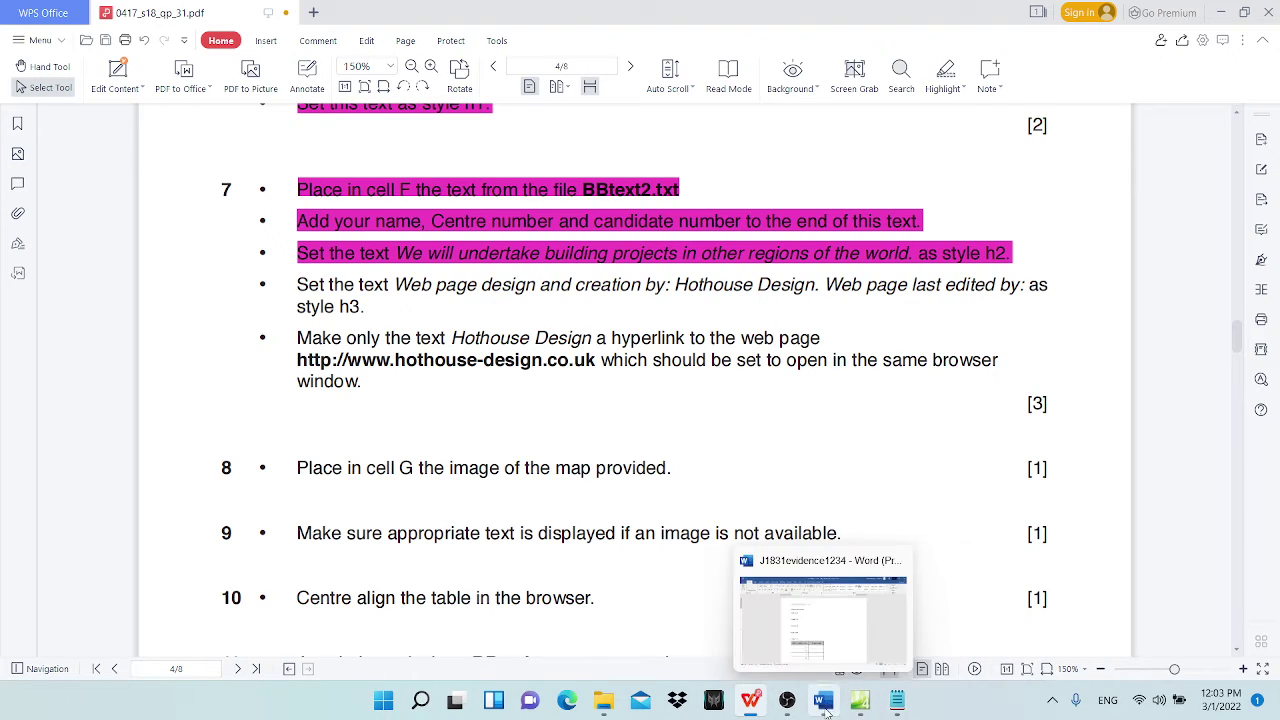
Step: Format the footer credit text as Heading 3, then bring the exam paper back up
click(861, 703)
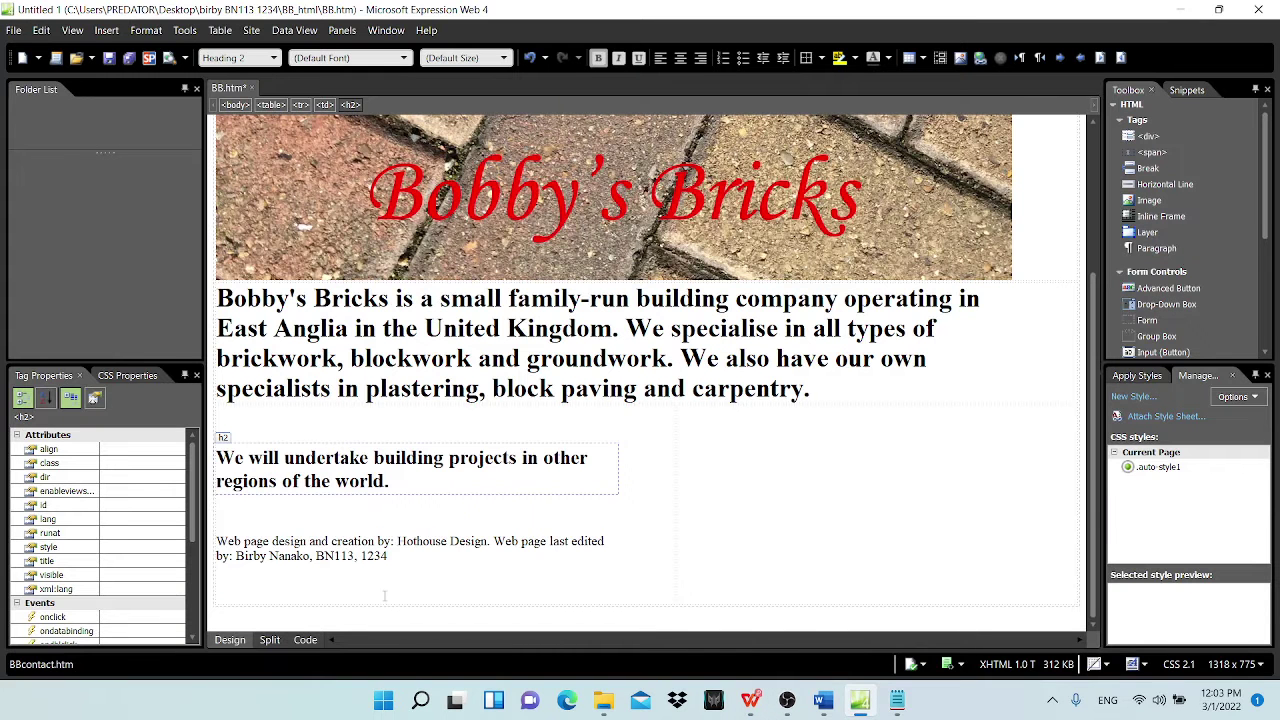
drag(217, 541, 388, 556)
click(272, 58)
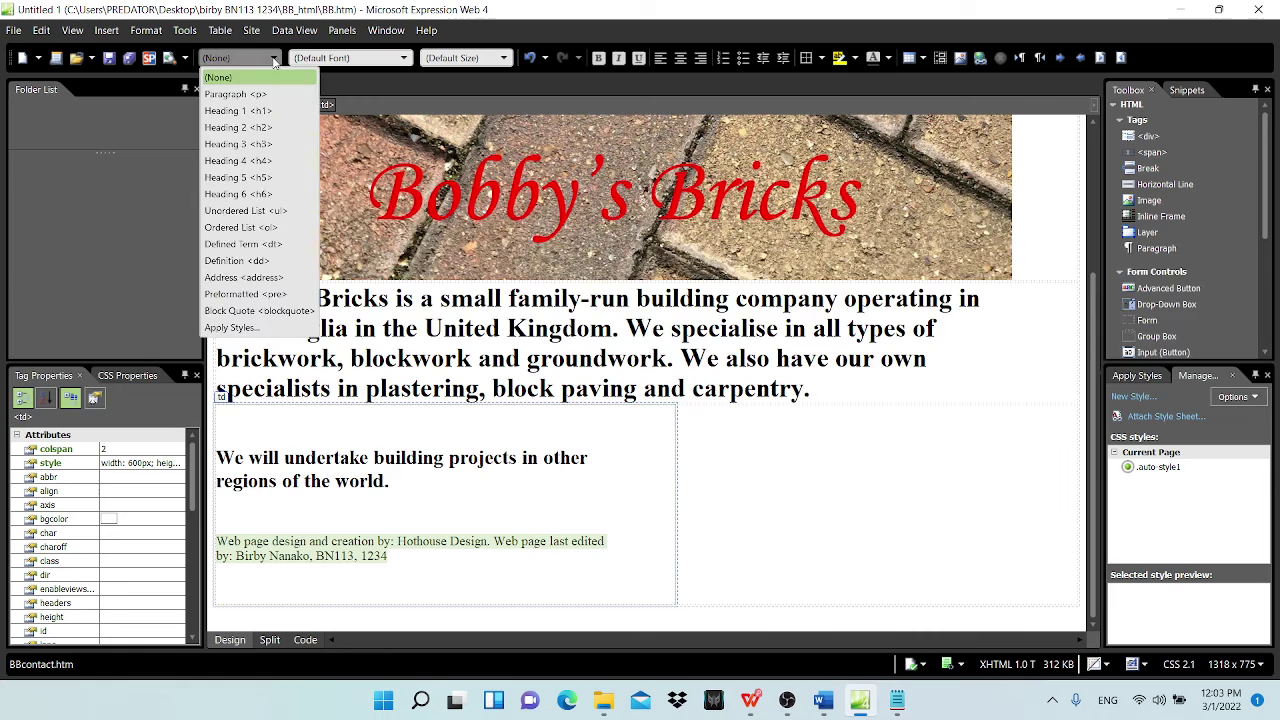
click(240, 144)
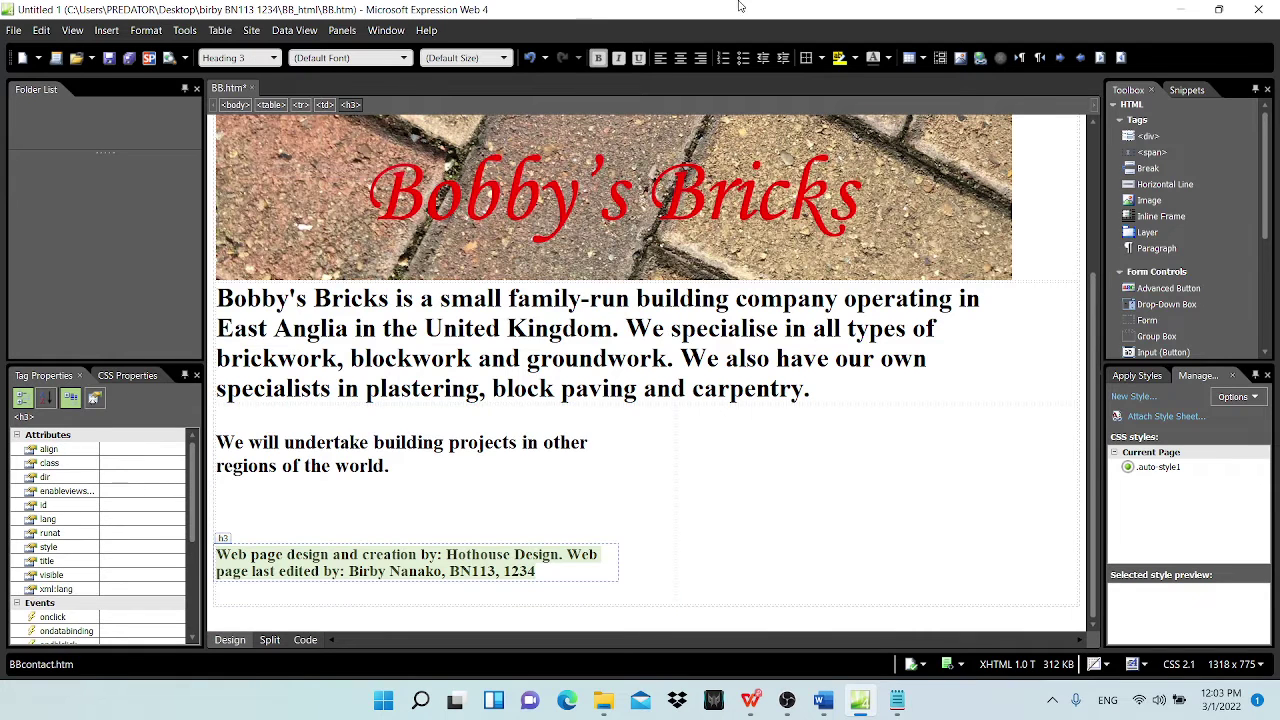
click(751, 700)
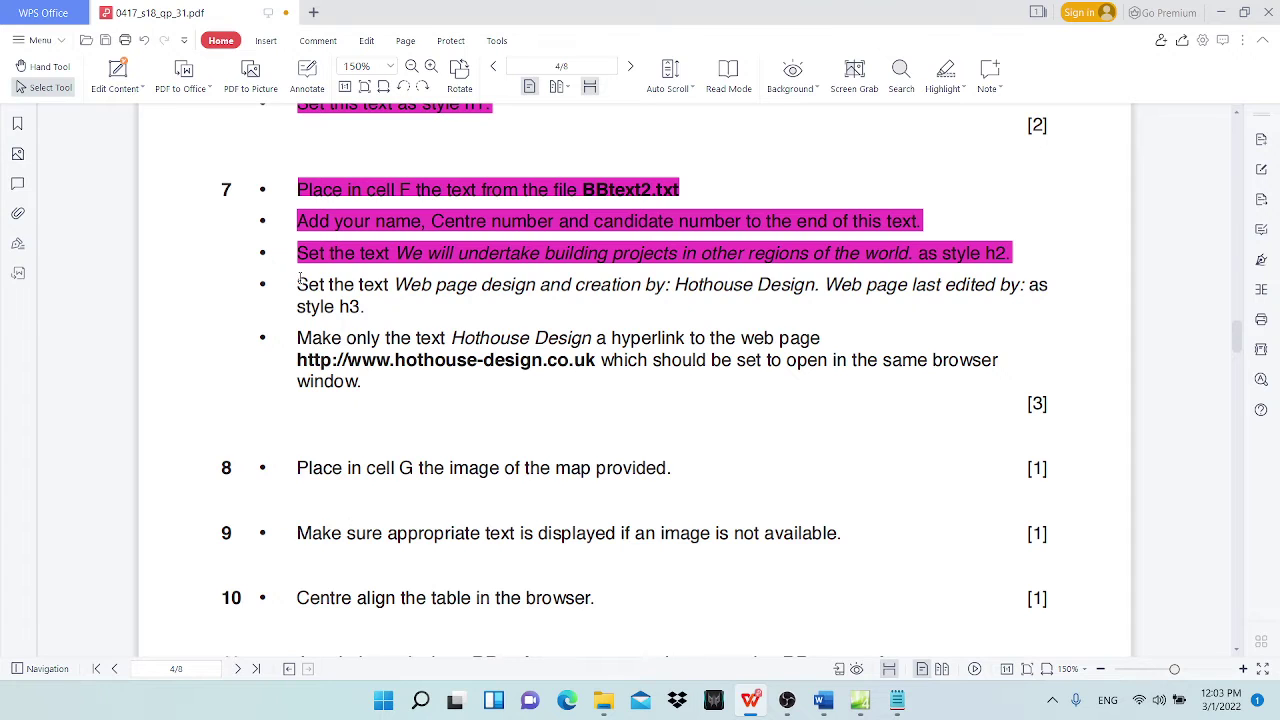
Step: Highlight the style h3 task bullet in magenta
drag(298, 282, 366, 307)
click(946, 72)
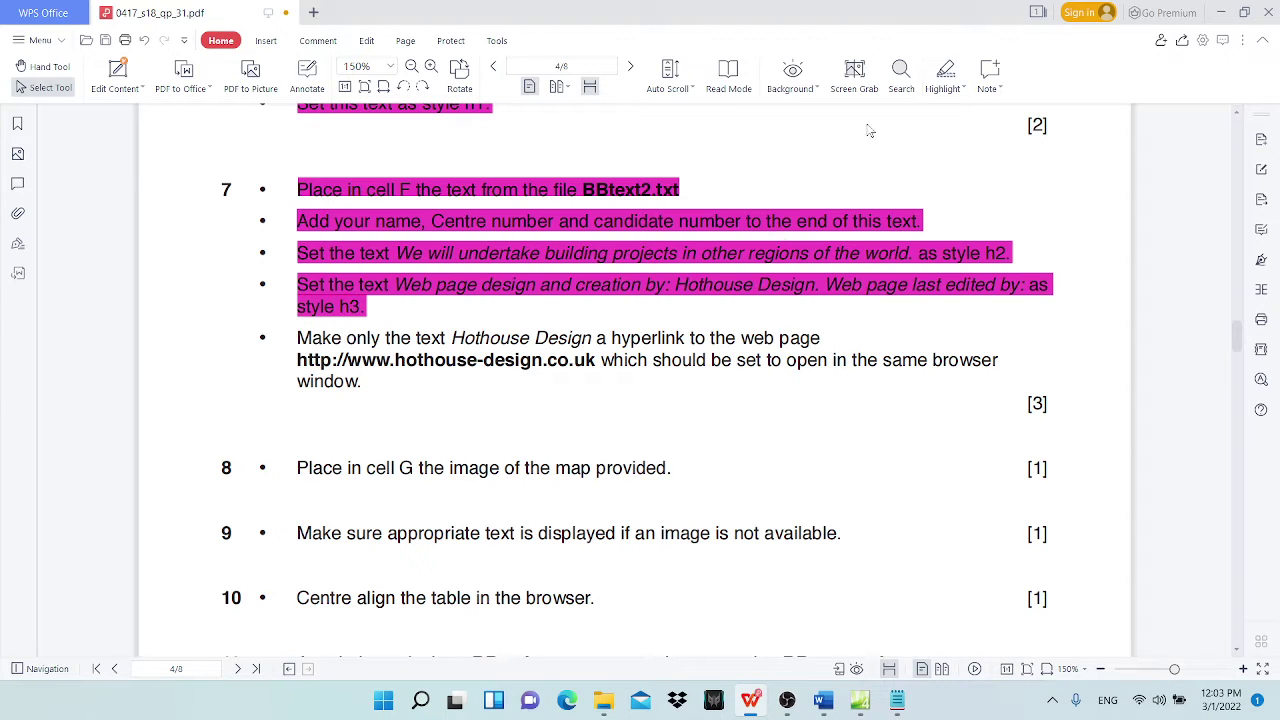
scroll(290, 350, down, 2)
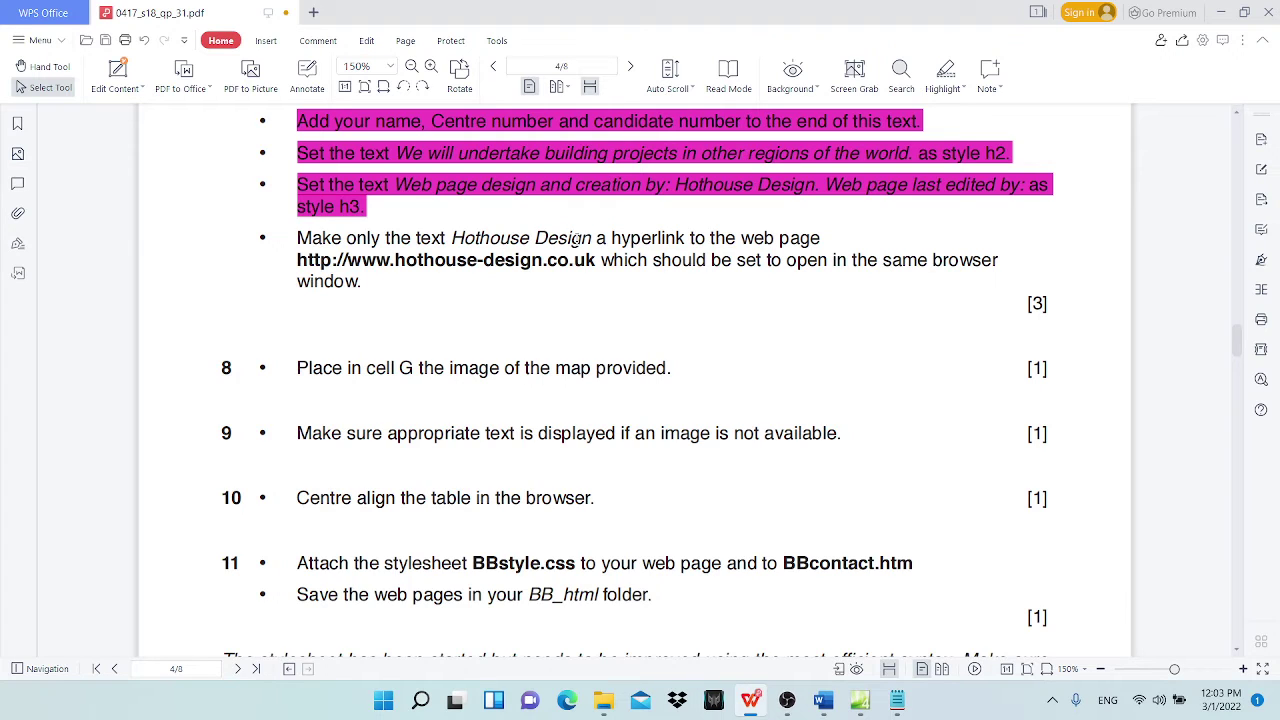
Step: Select 'Hothouse Design' and its web address in the task, then return to the footer
drag(451, 237, 594, 243)
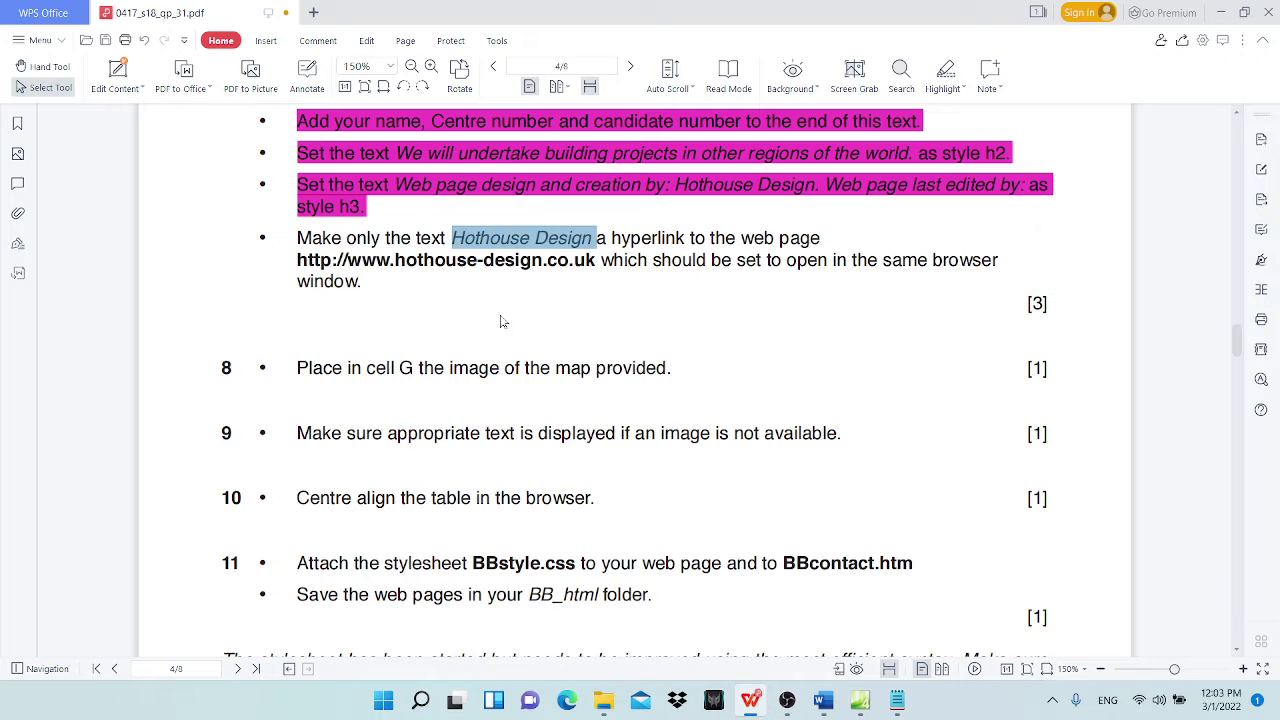
key(Down)
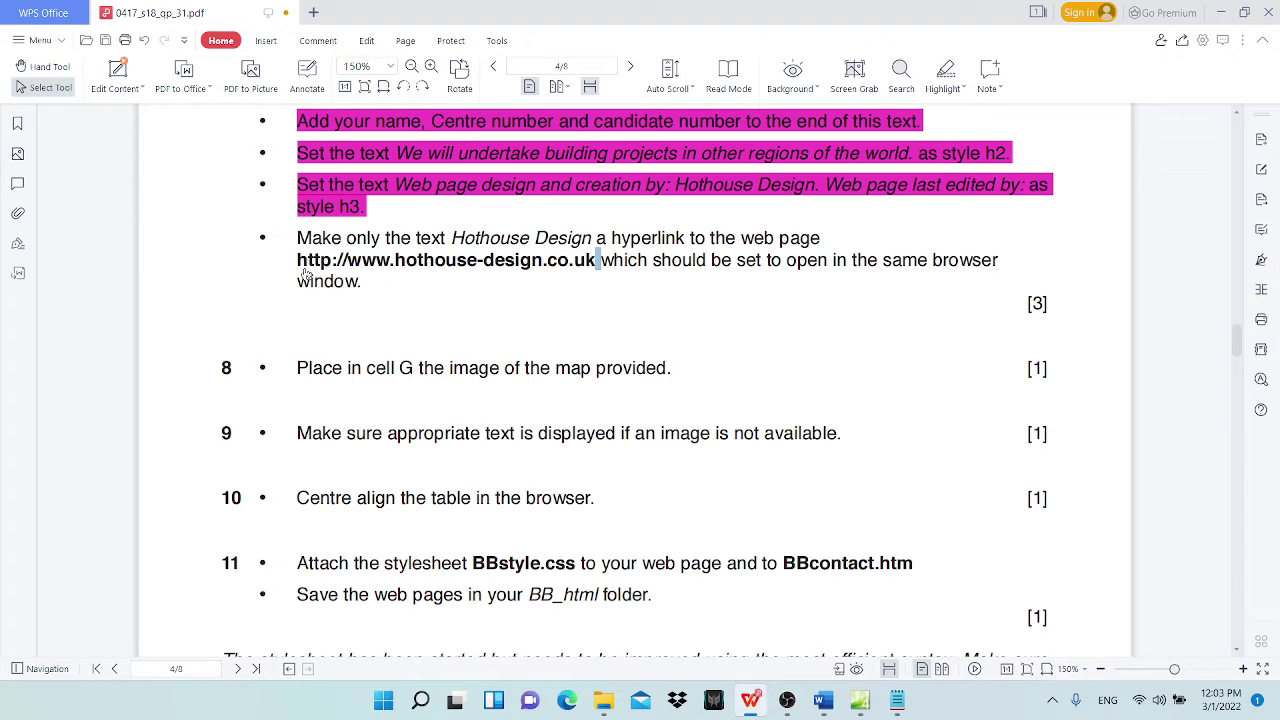
drag(296, 259, 597, 259)
key(ctrl+c)
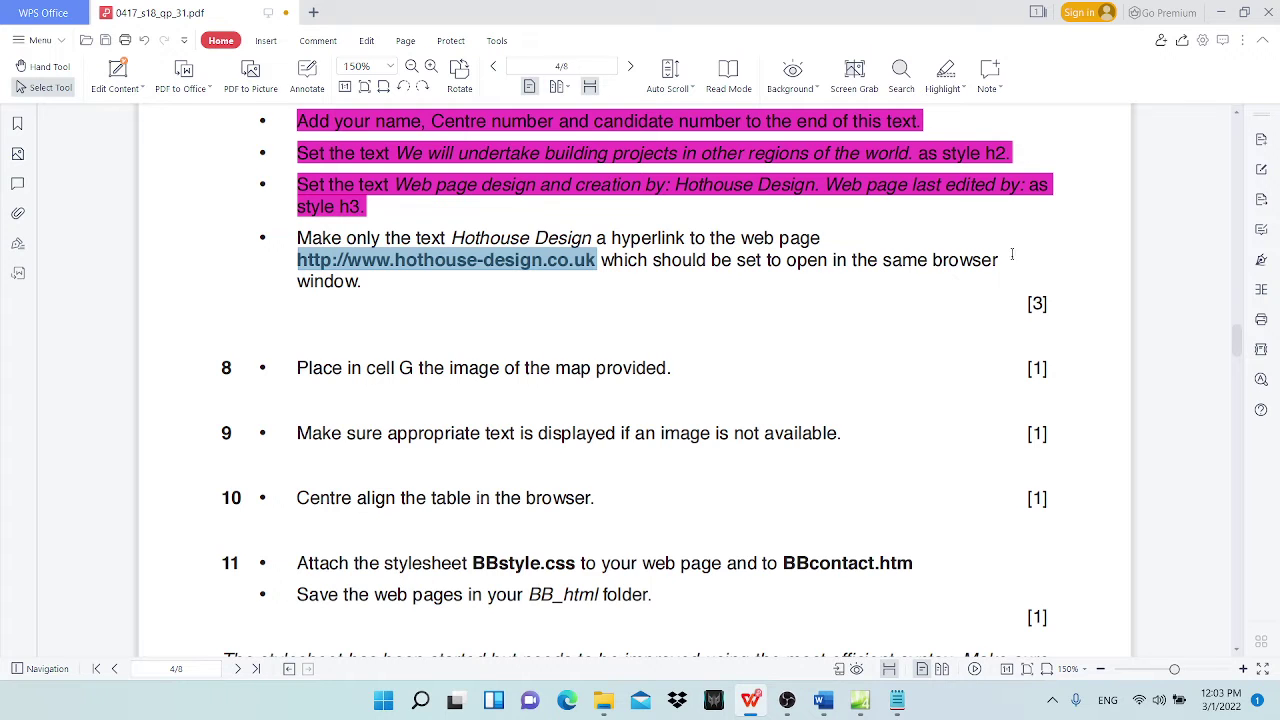
click(1221, 13)
click(489, 556)
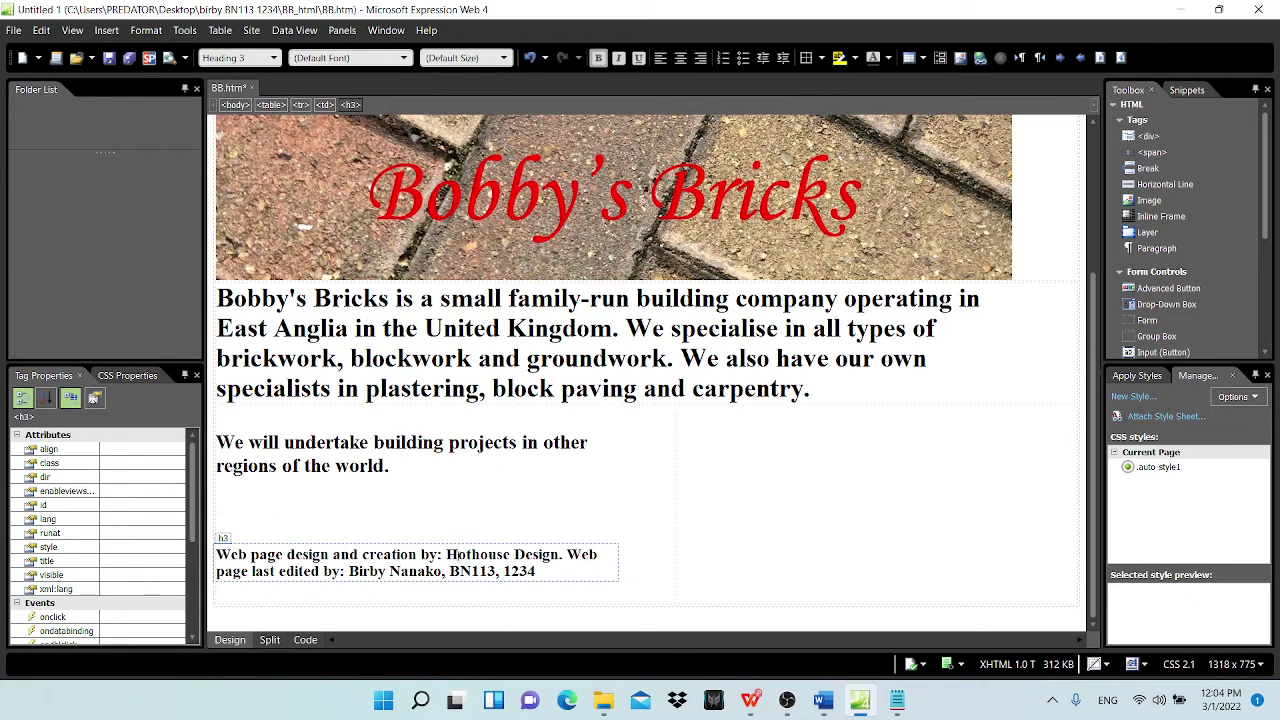
drag(449, 554, 557, 554)
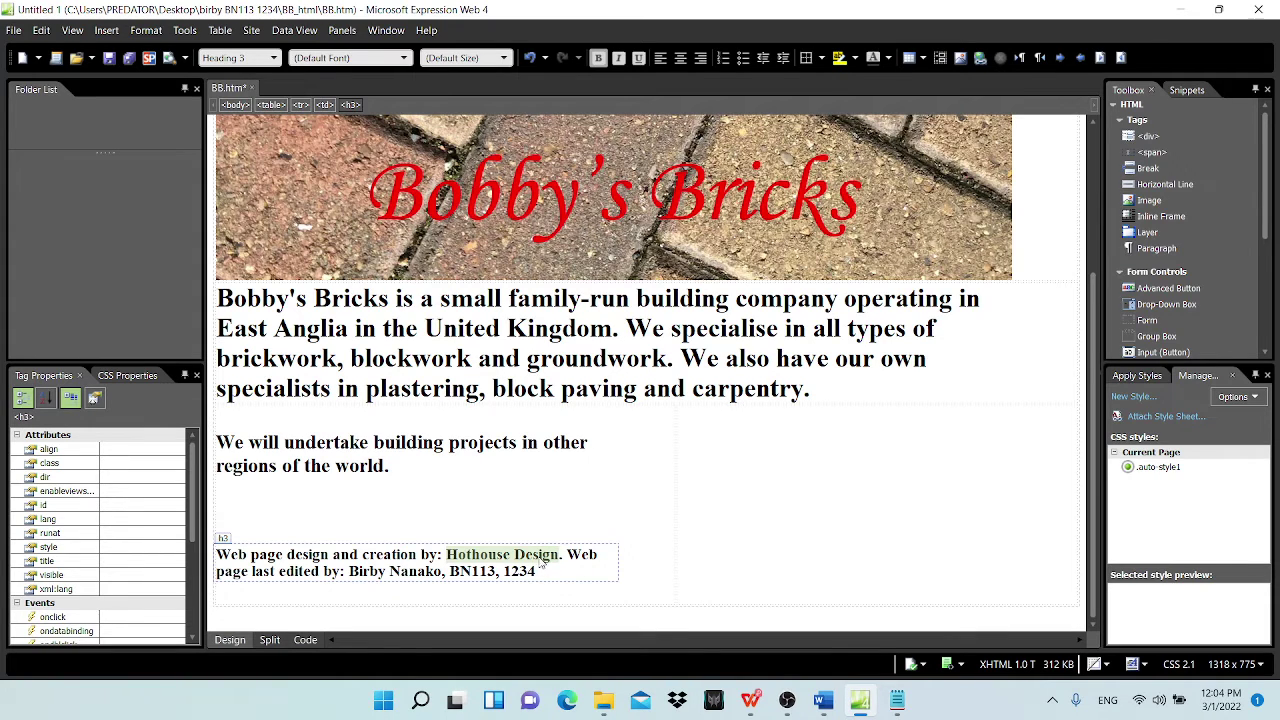
right_click(541, 560)
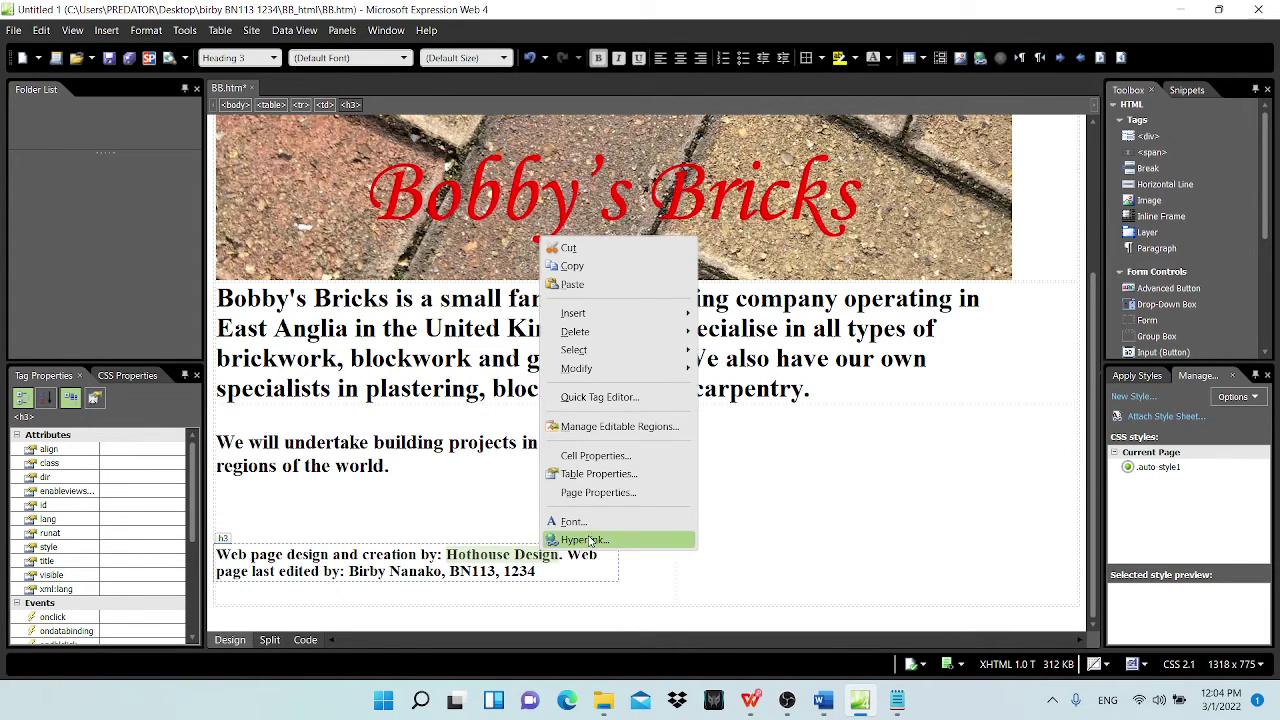
click(585, 540)
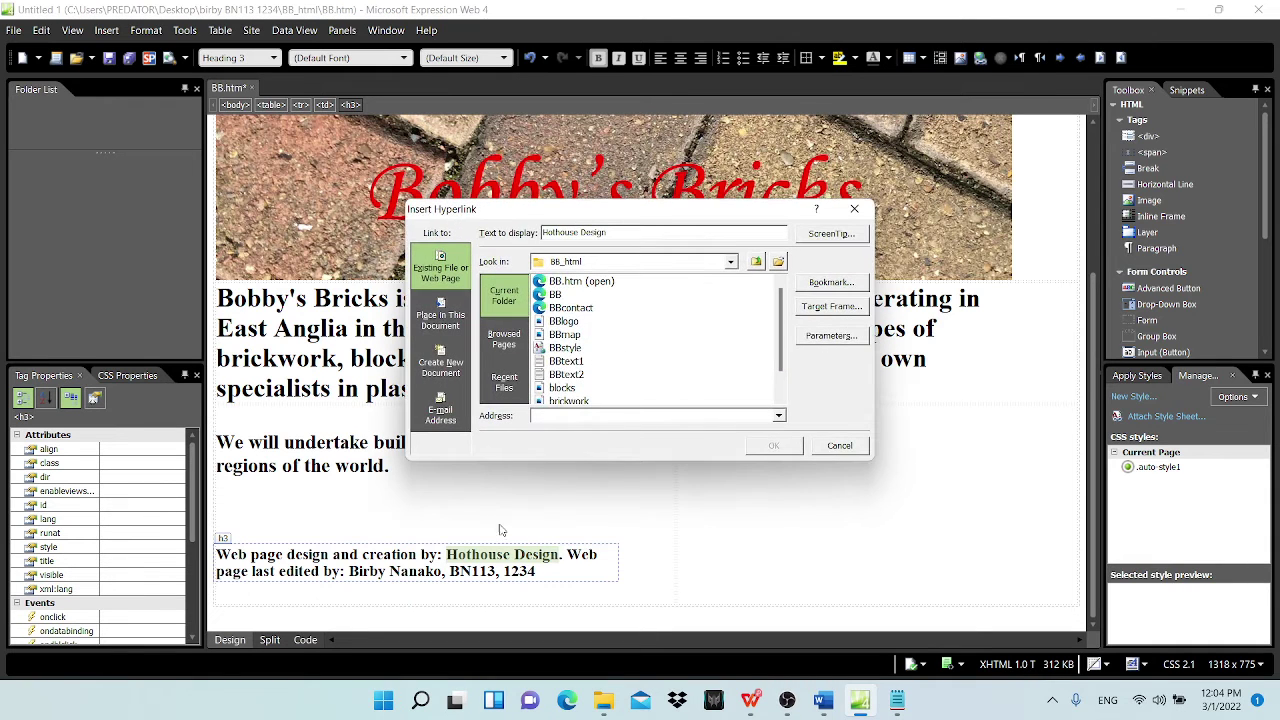
click(760, 704)
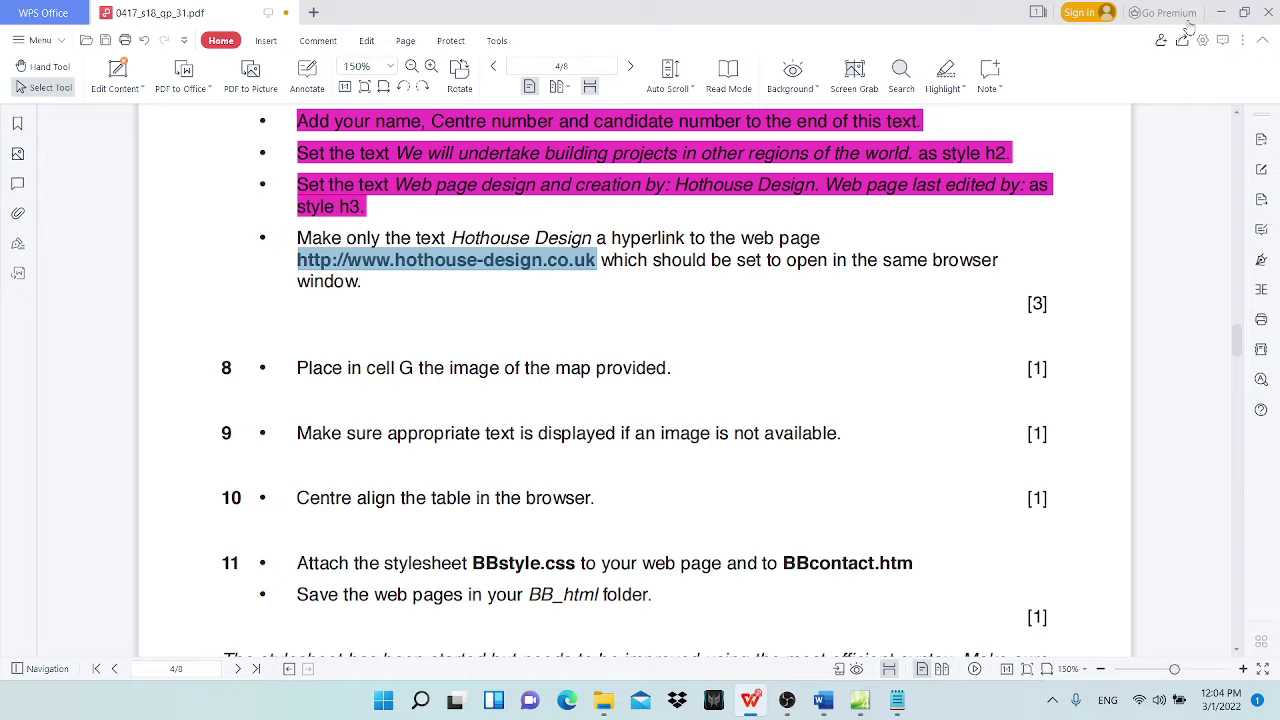
click(1220, 12)
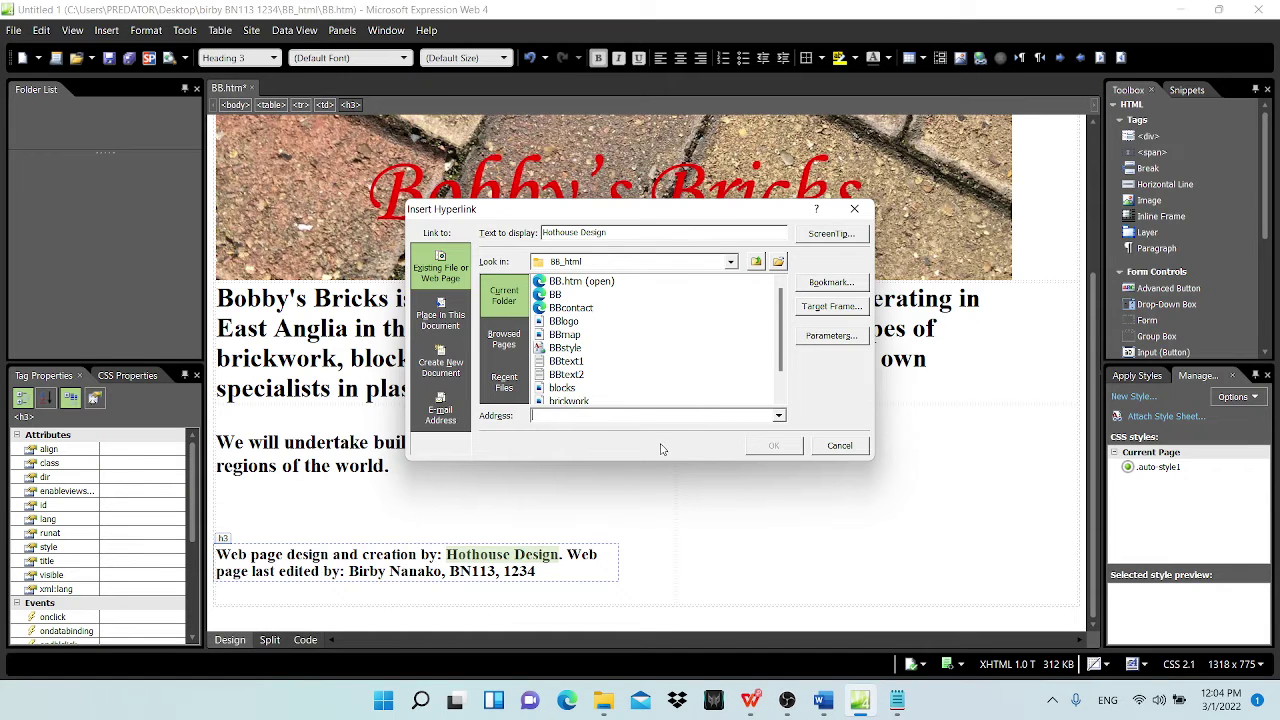
key(ctrl+v)
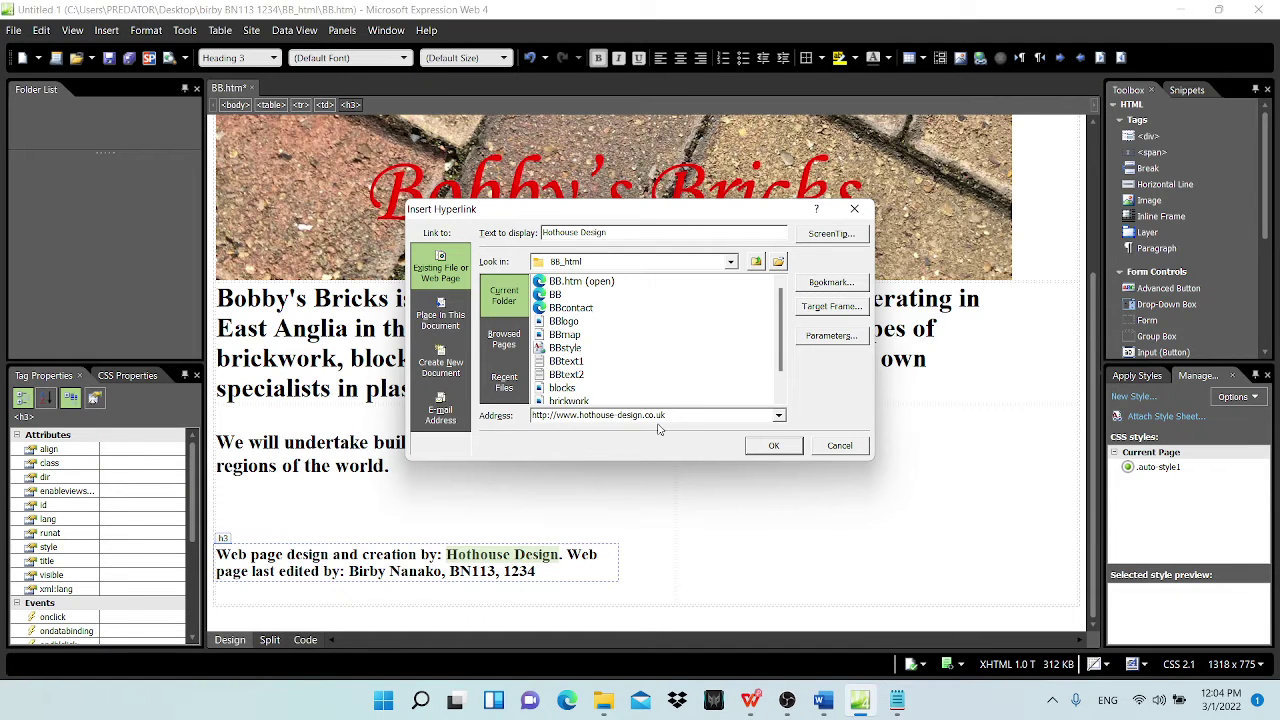
Step: Set the link's target frame to Same Frame and finish the hyperlink
click(831, 306)
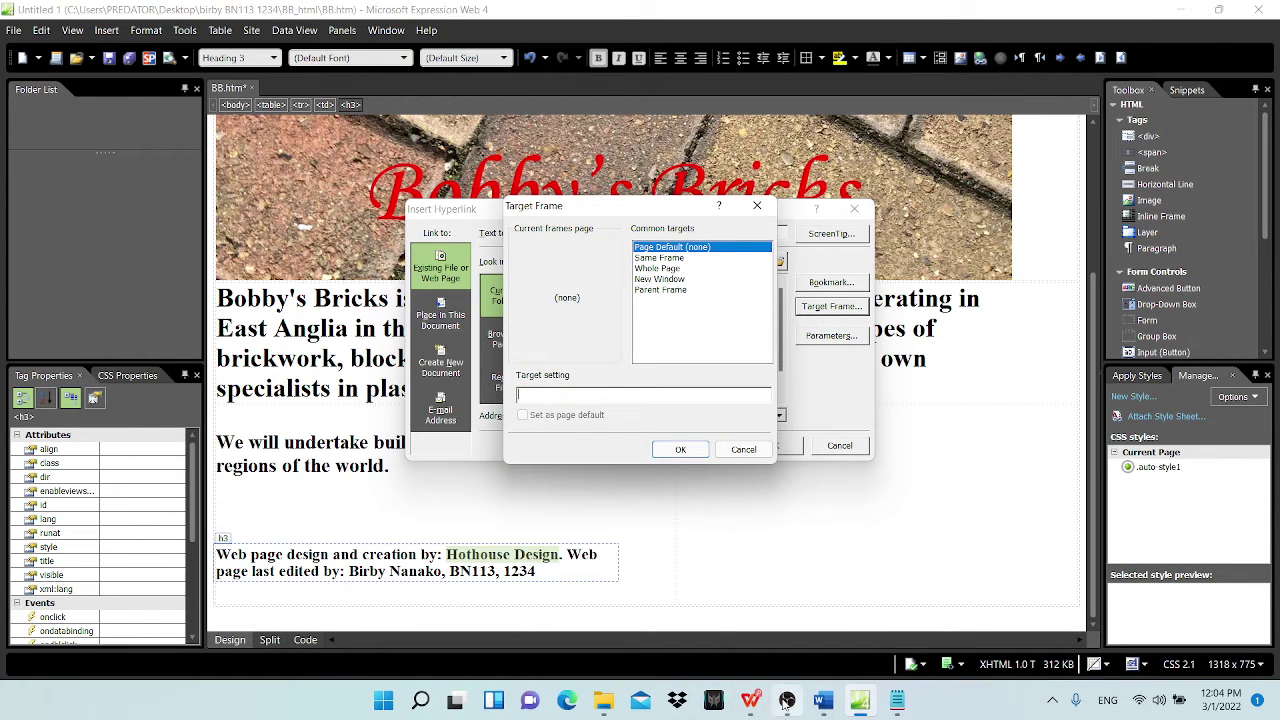
click(750, 700)
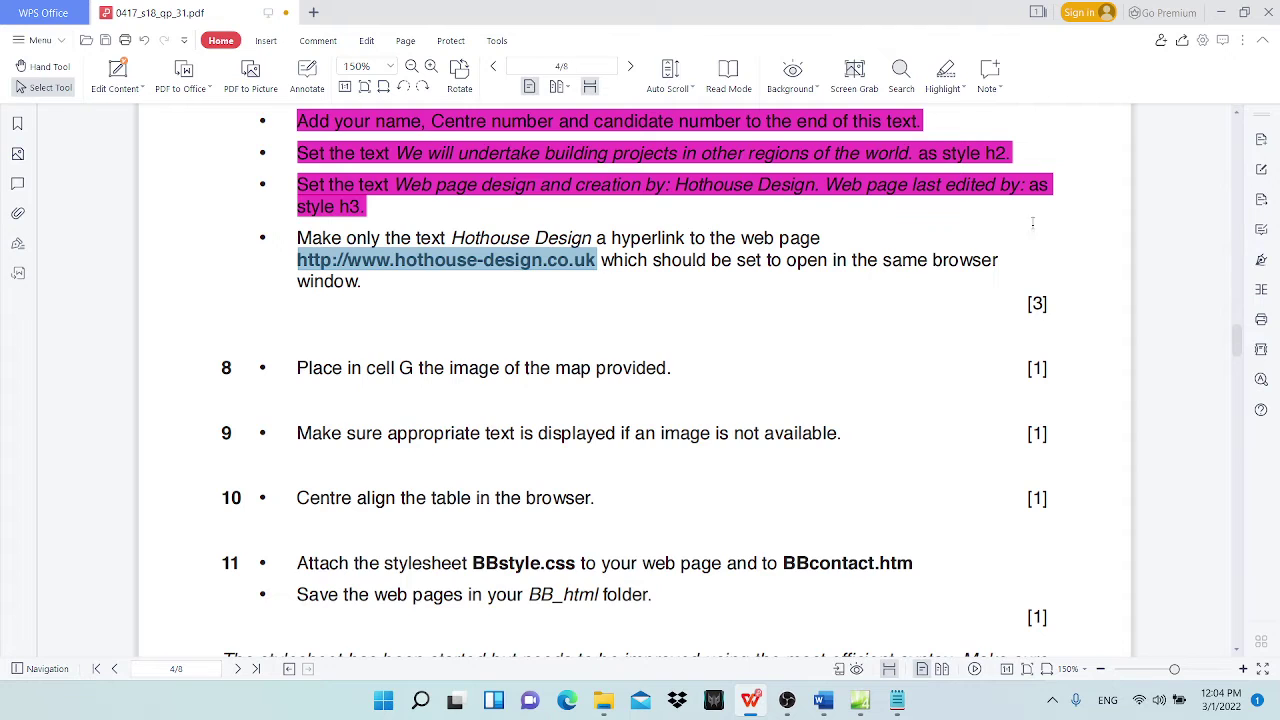
click(1220, 12)
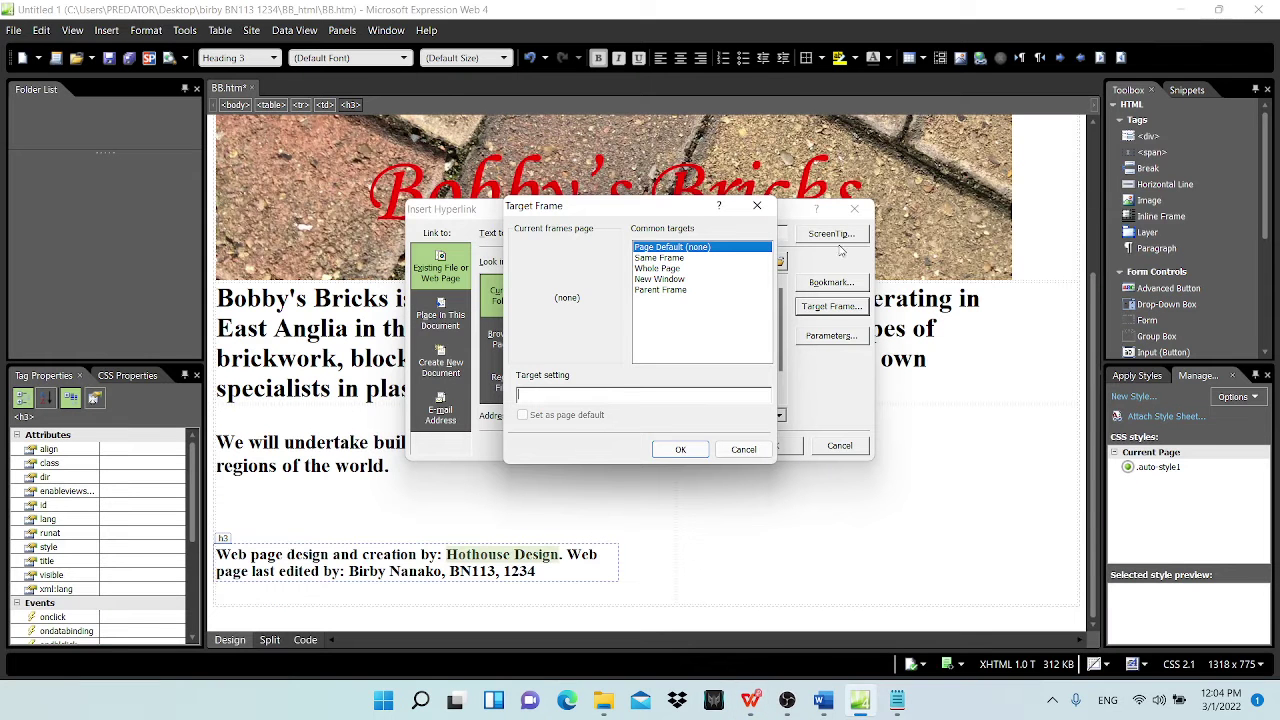
click(668, 258)
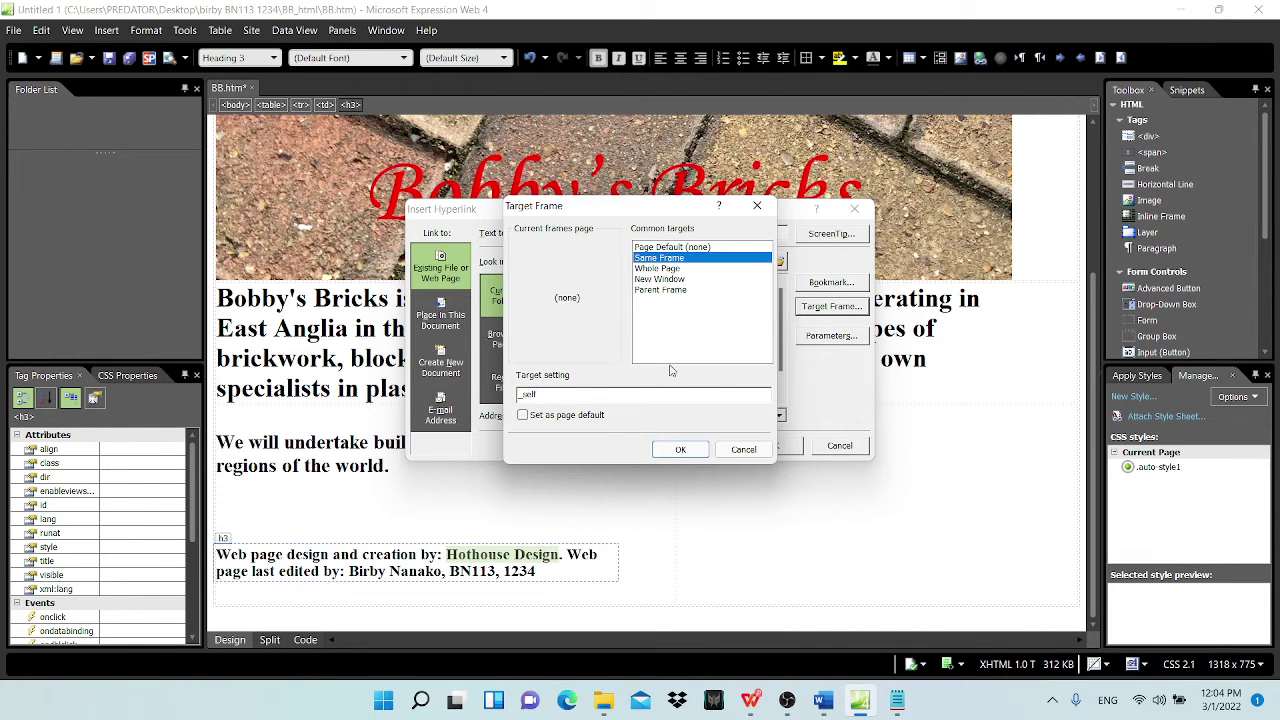
click(679, 451)
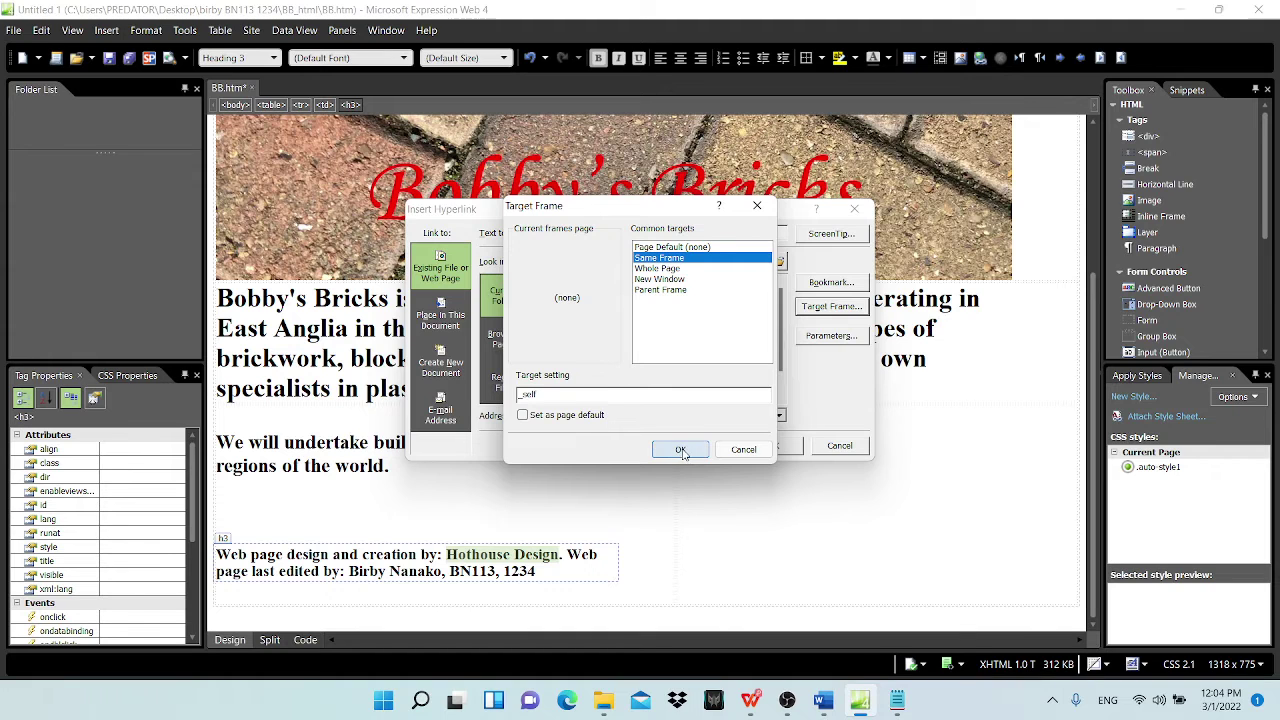
click(774, 452)
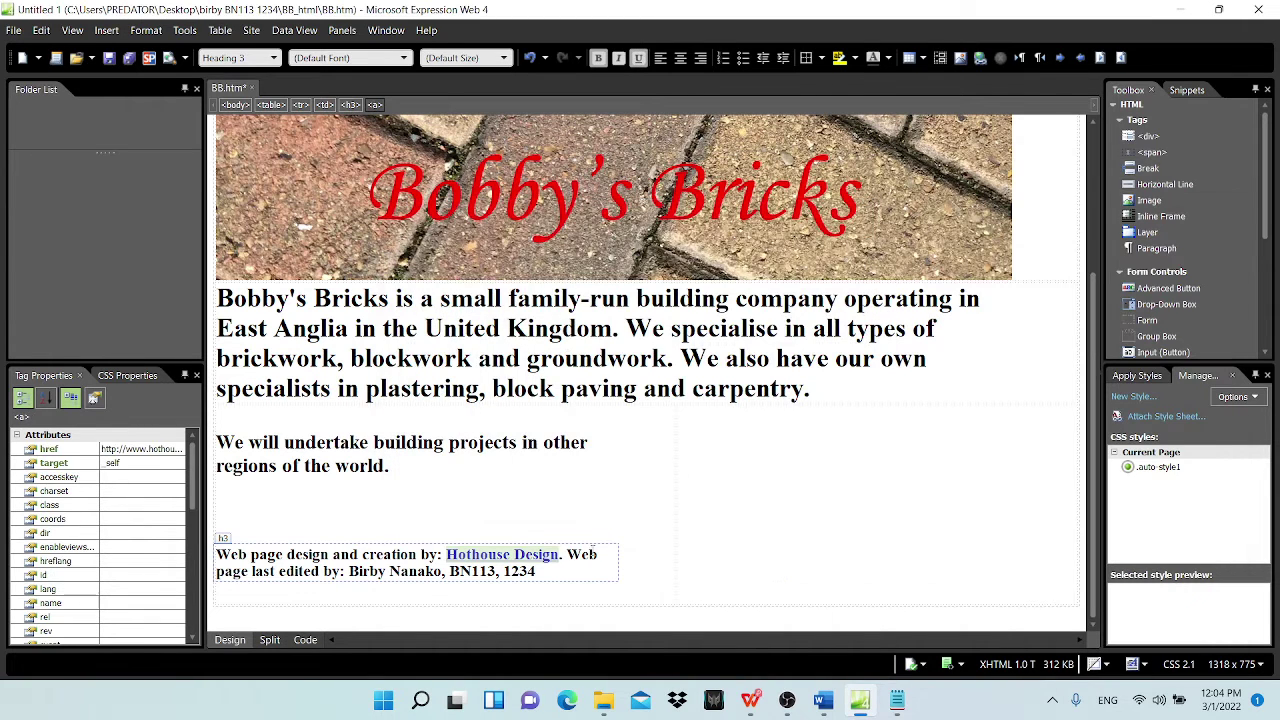
click(755, 706)
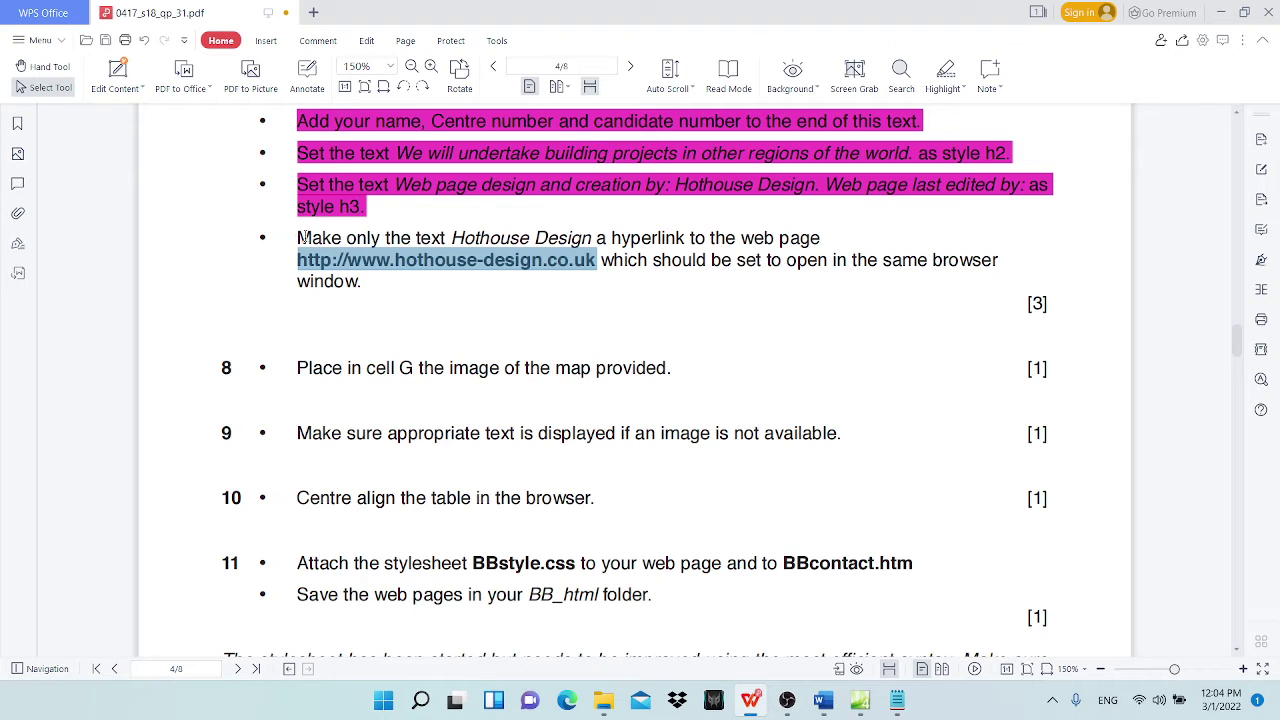
Step: Highlight the hyperlink task bullet in magenta and return to the Bobby's Bricks page
drag(297, 238, 362, 283)
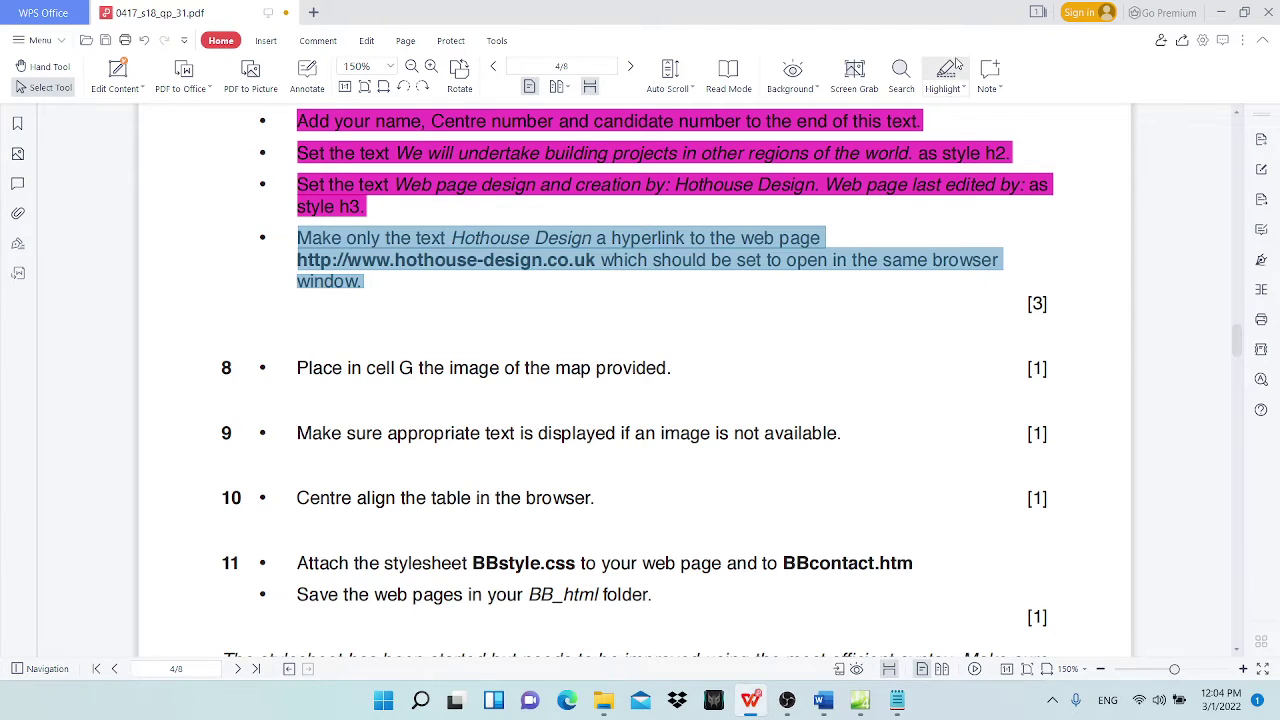
click(946, 72)
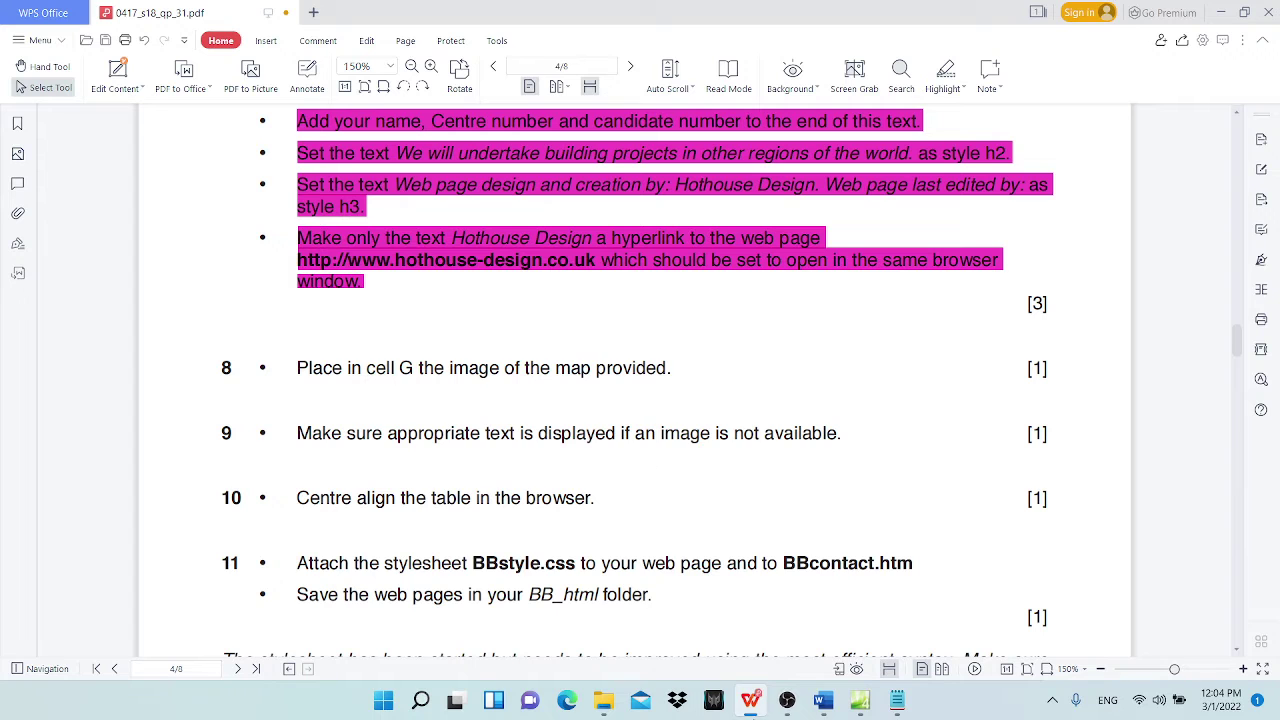
click(858, 704)
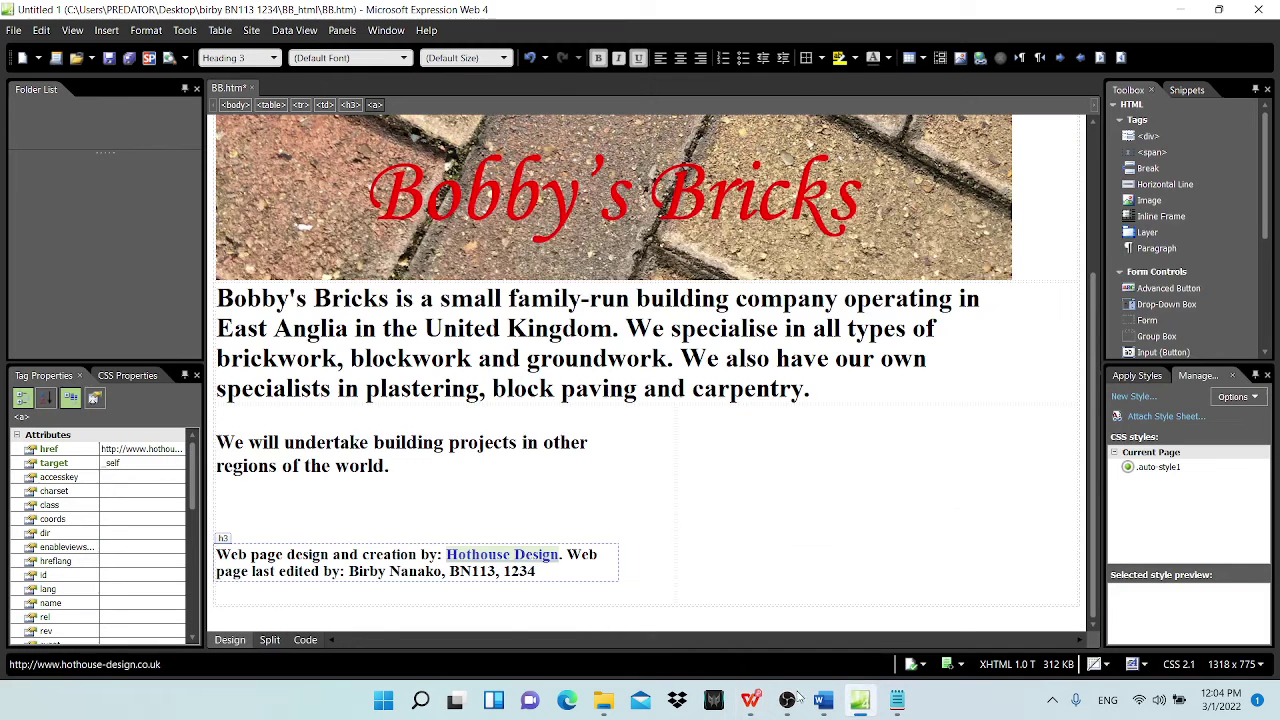
click(478, 556)
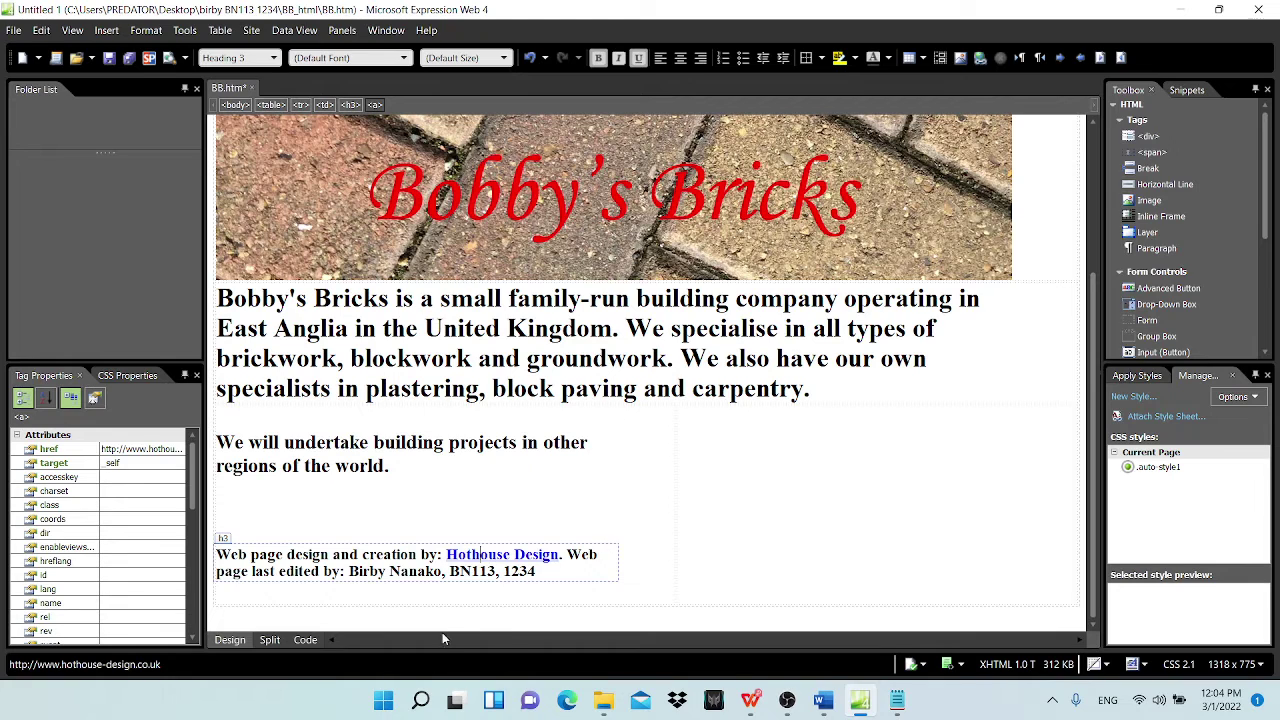
Step: In Code view, inspect the Hothouse Design link's attributes on line 46
click(305, 640)
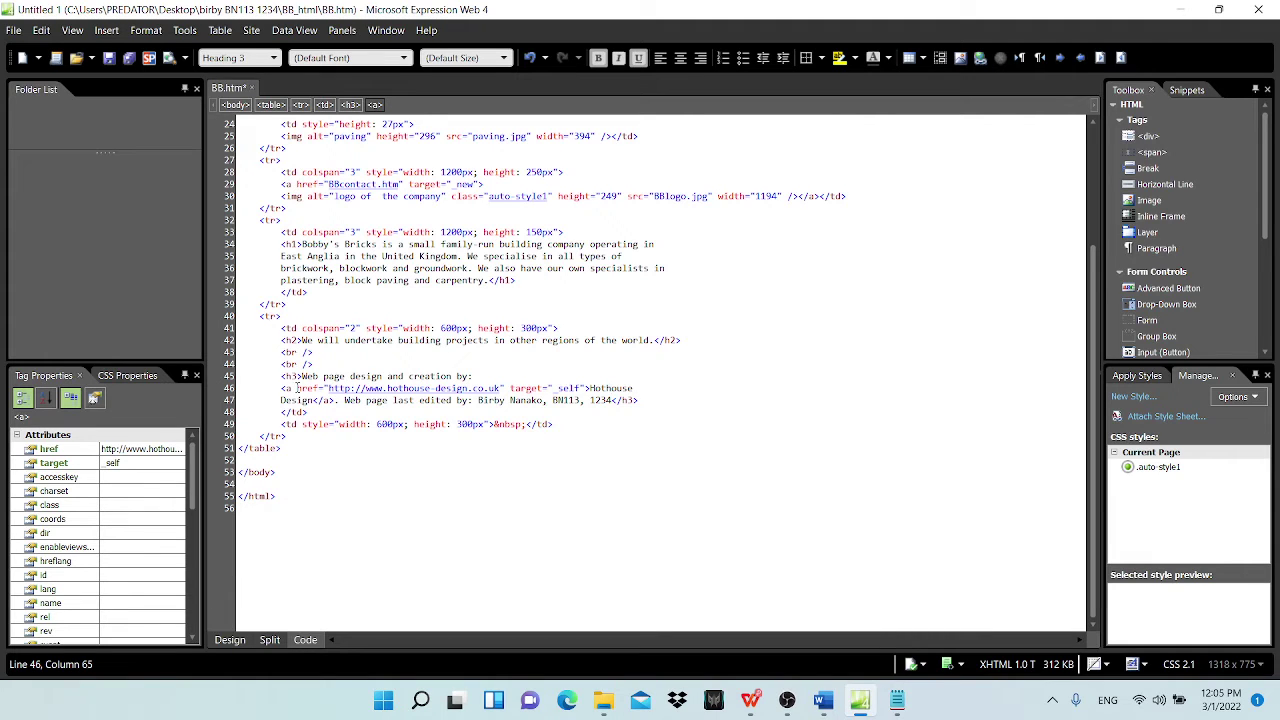
drag(297, 388, 583, 388)
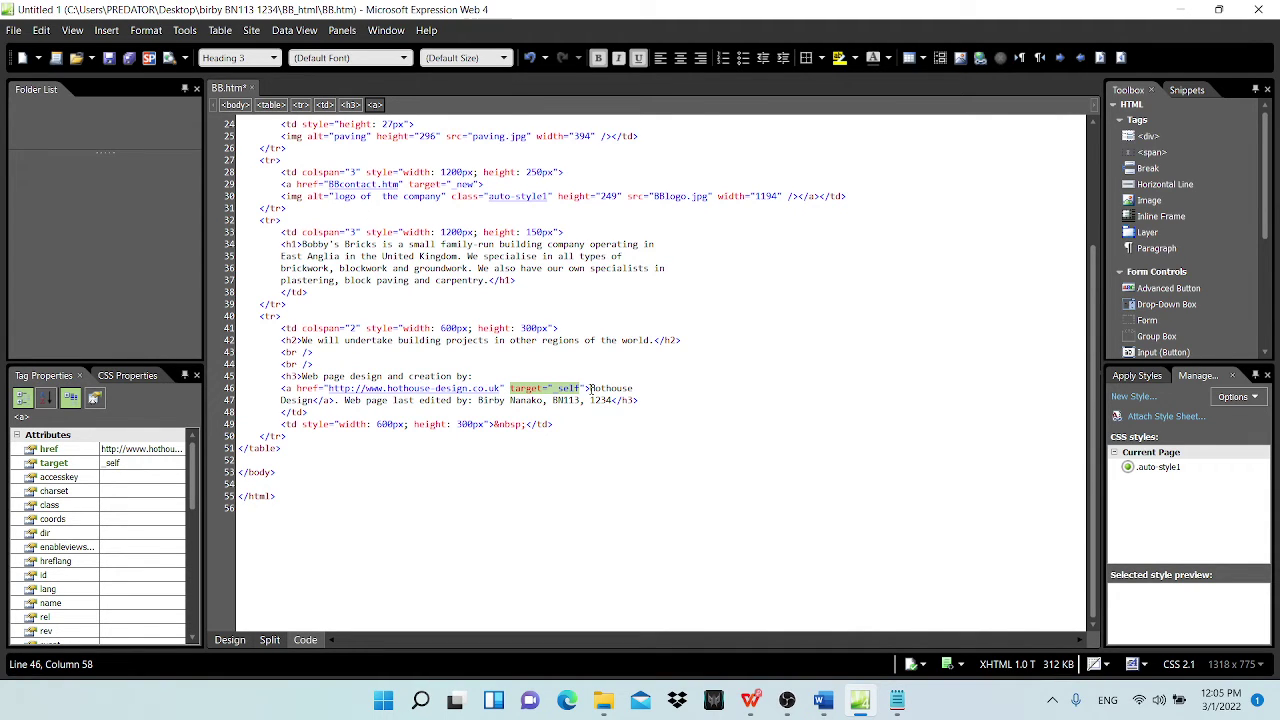
drag(590, 388, 318, 400)
click(500, 484)
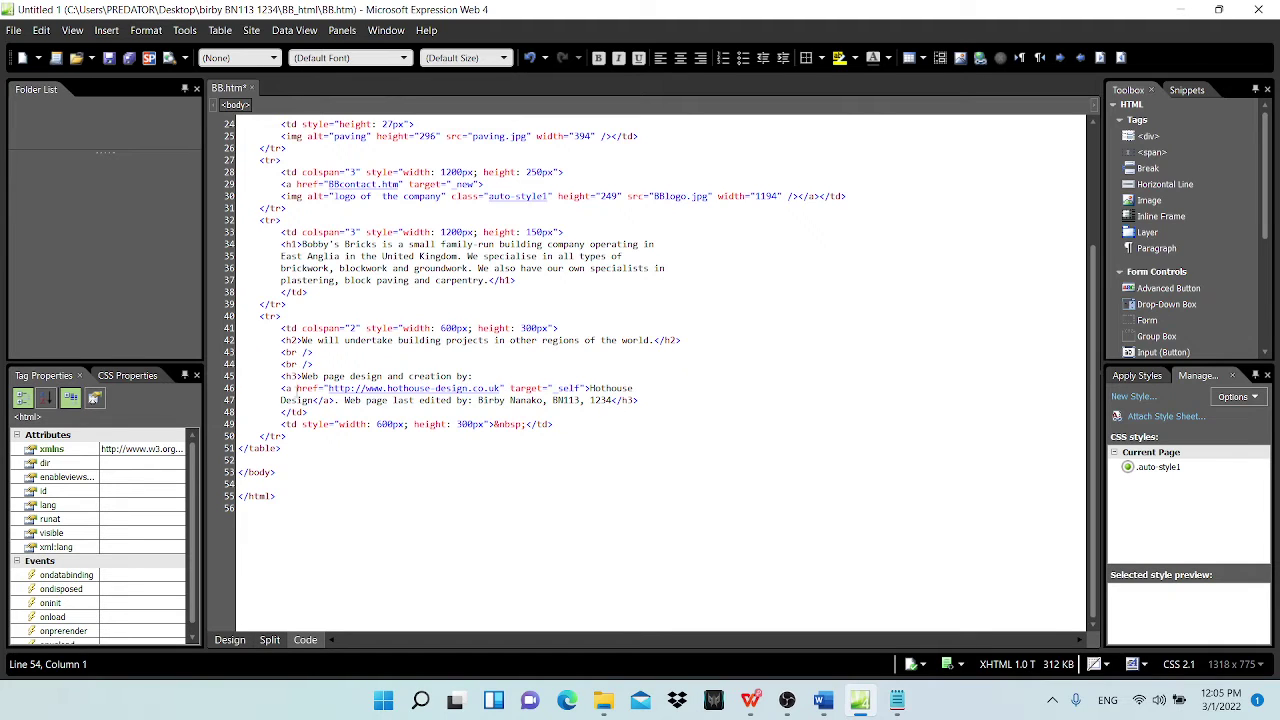
click(300, 376)
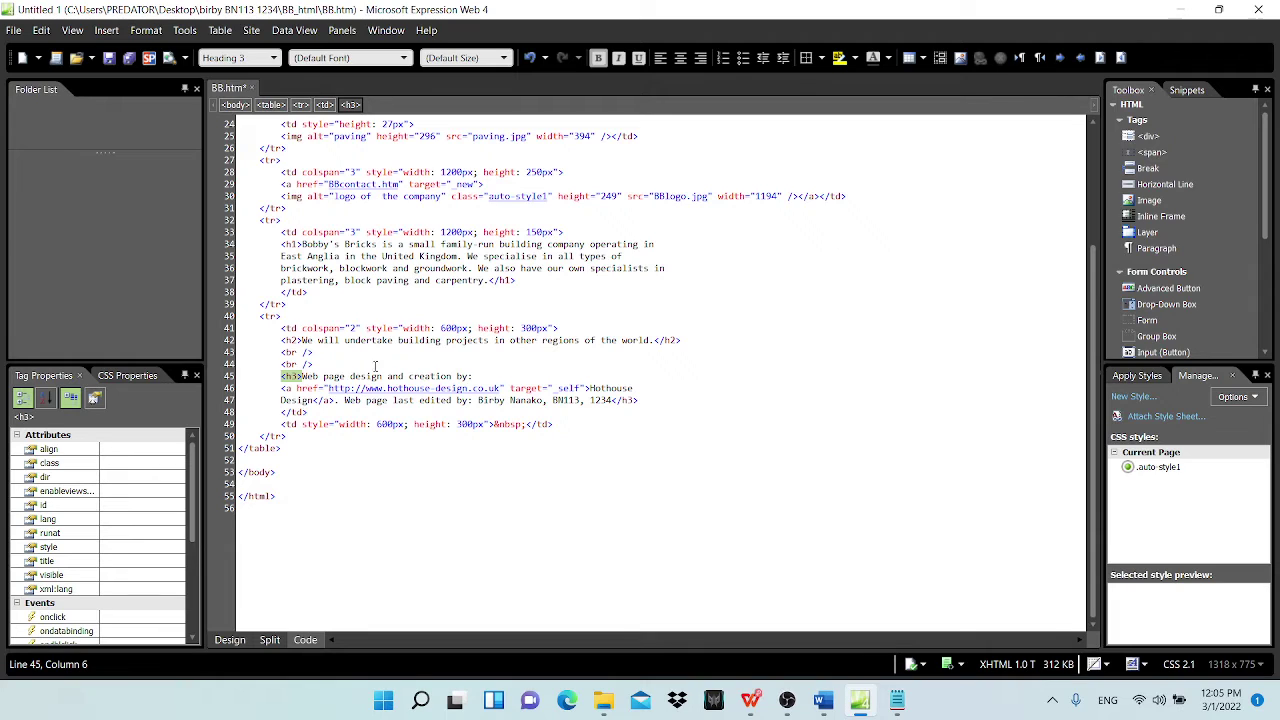
click(322, 388)
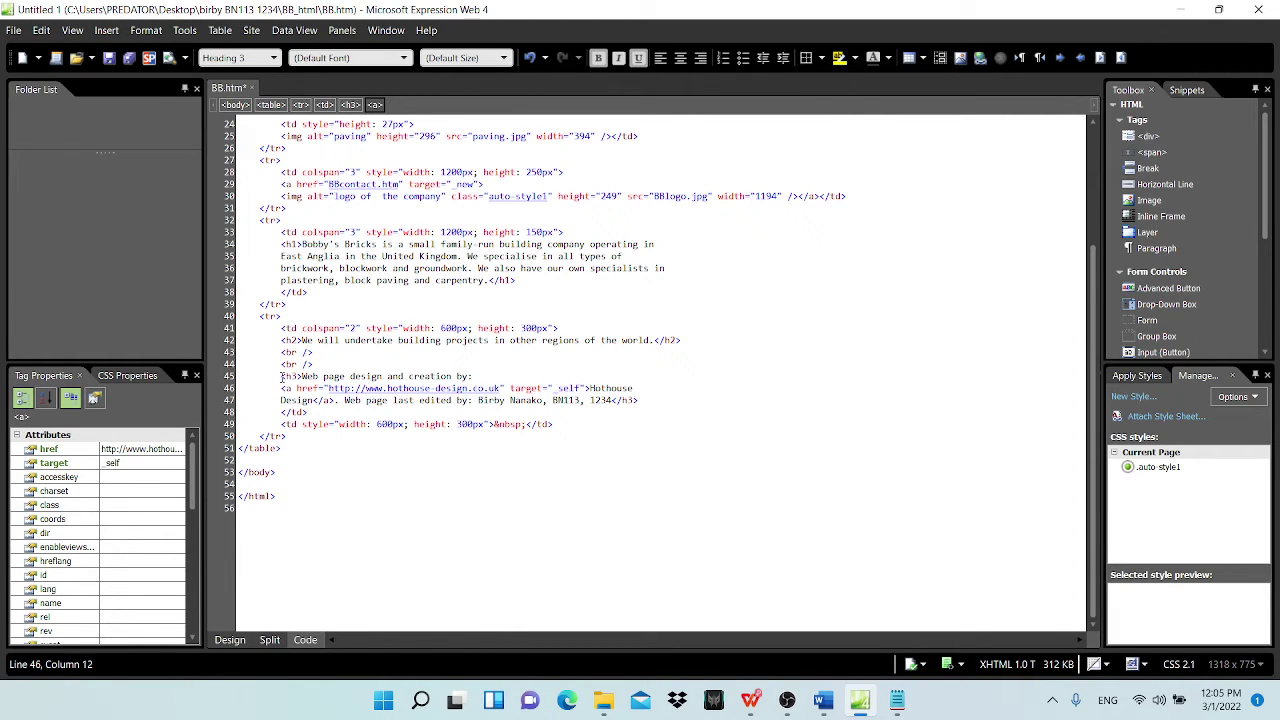
Step: Check the opening and closing h3 tags around the credit line, then return to Design view
drag(281, 376, 299, 376)
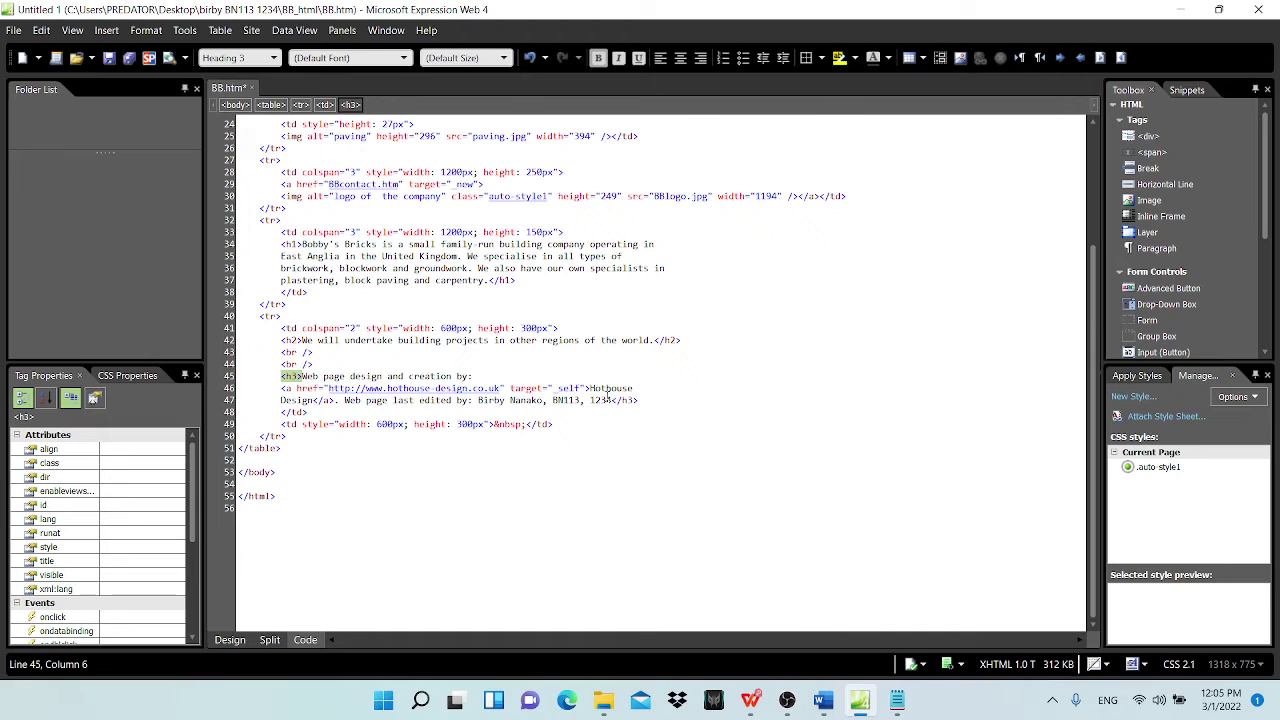
drag(612, 400, 641, 399)
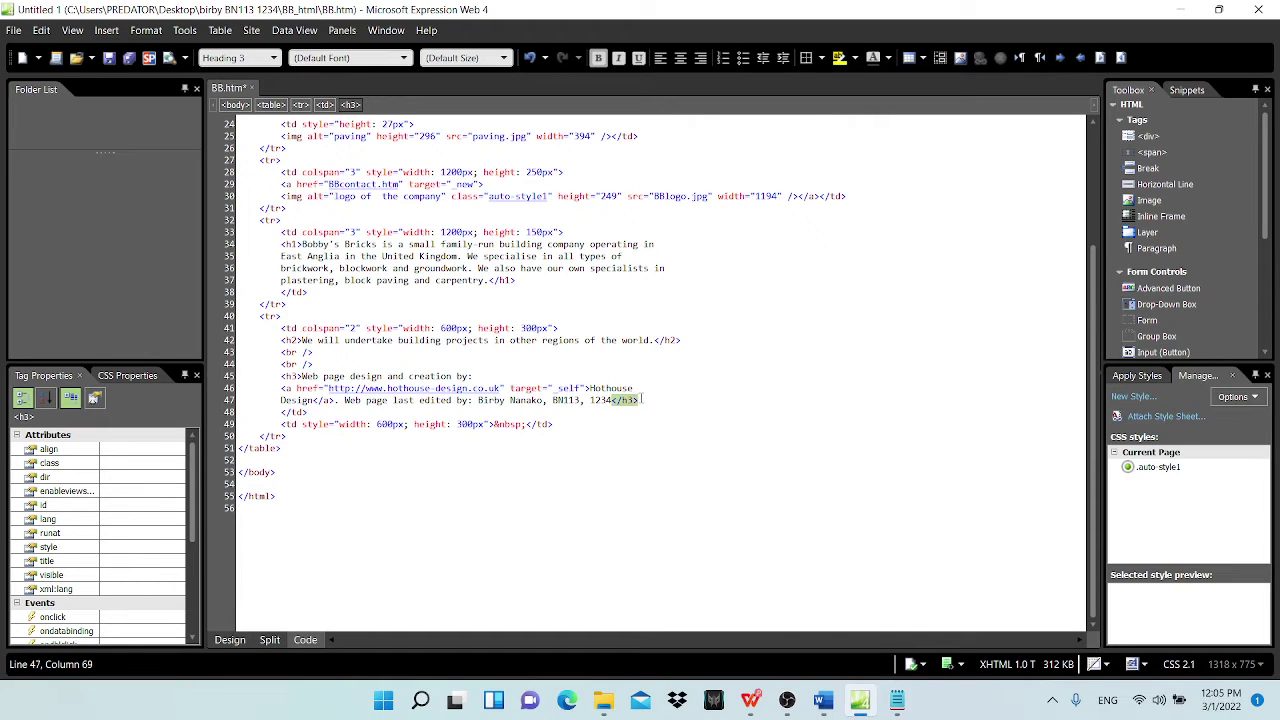
click(623, 401)
click(751, 700)
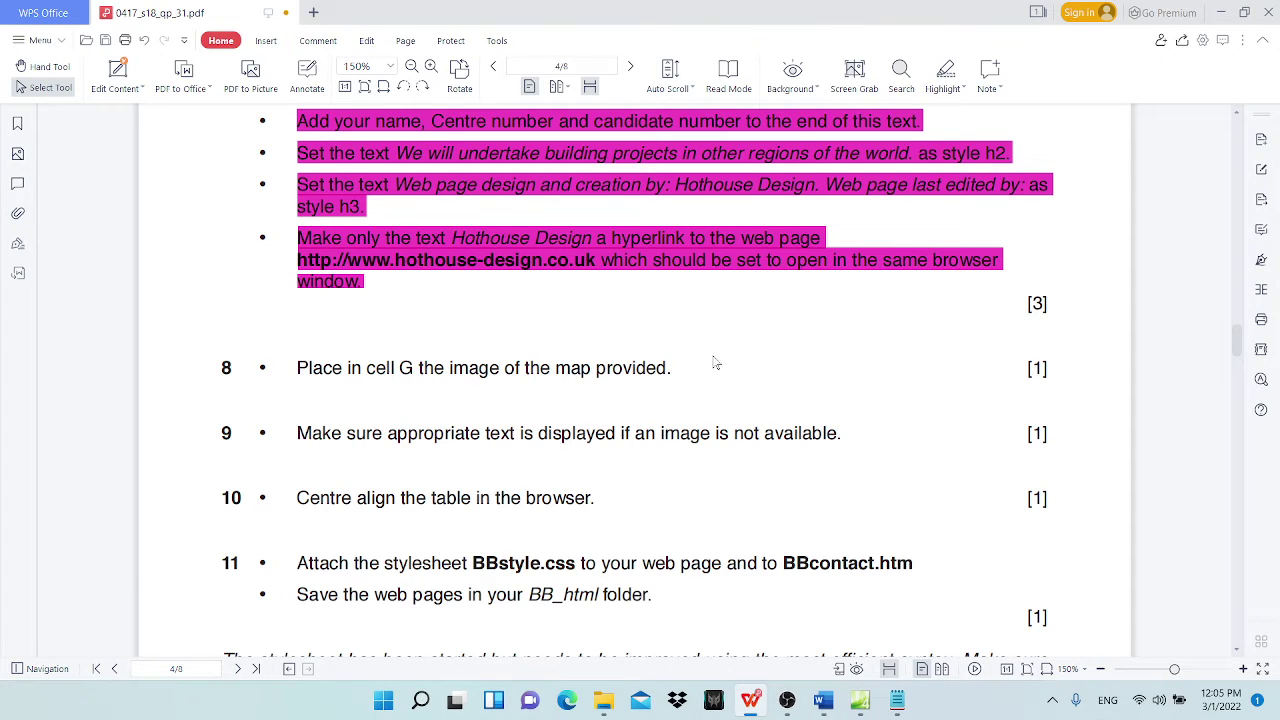
click(1220, 12)
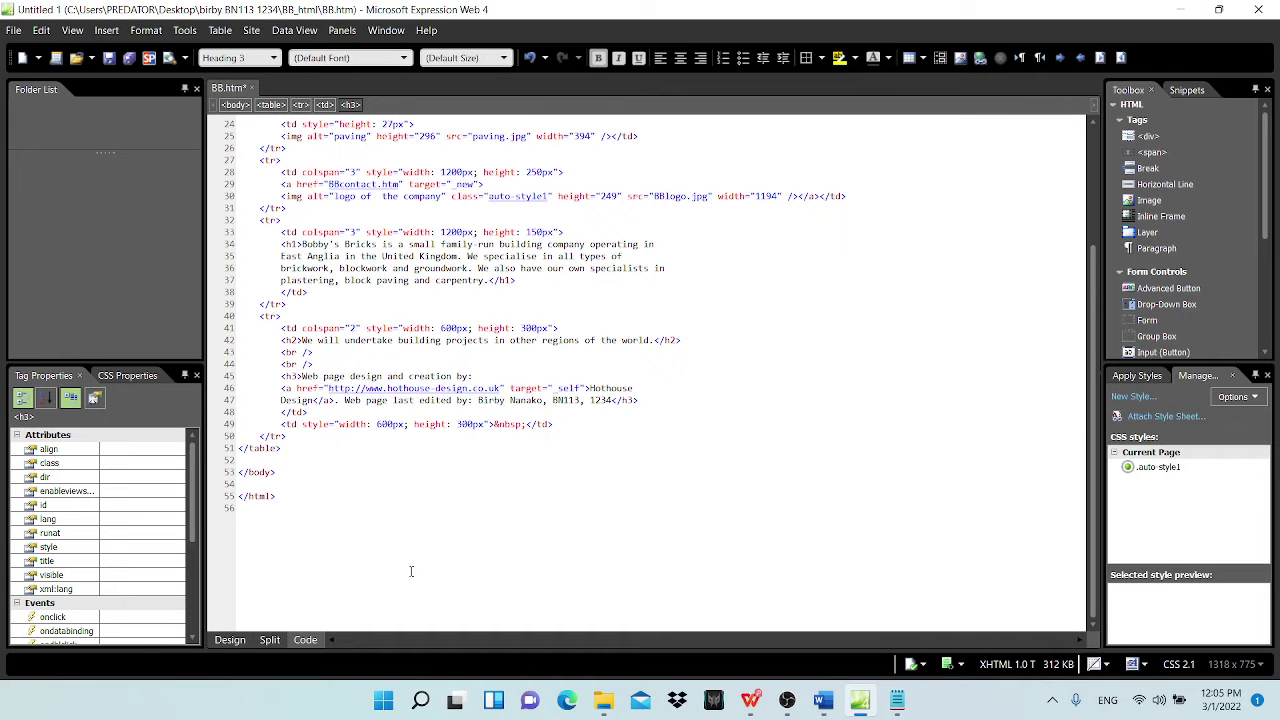
click(230, 640)
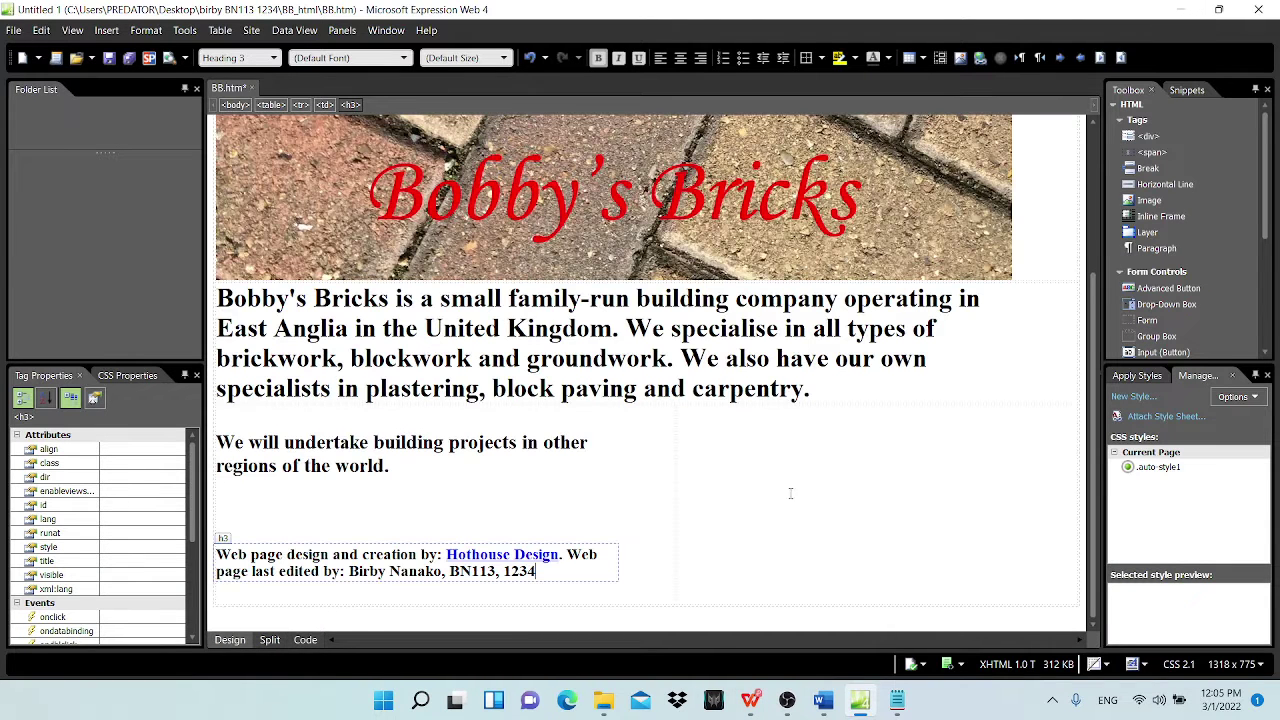
Step: Insert the BBmap picture into the empty right-hand cell with alternate text 'map'
click(738, 476)
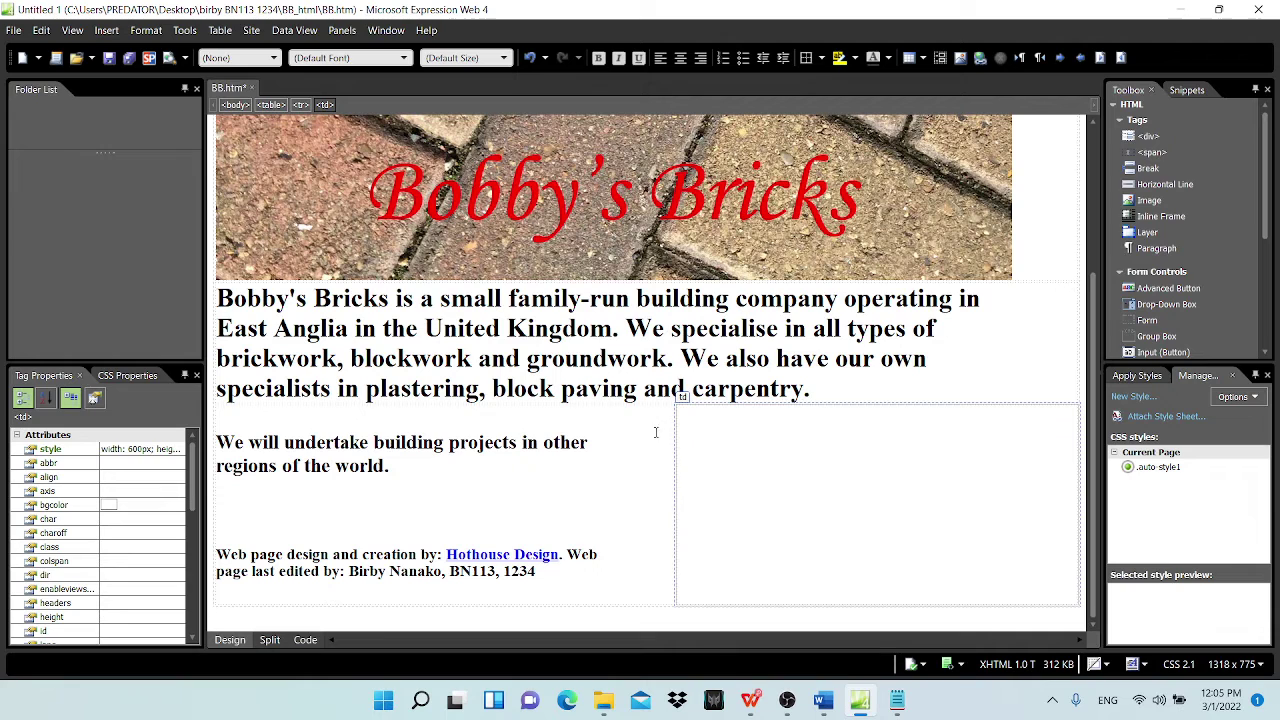
click(106, 30)
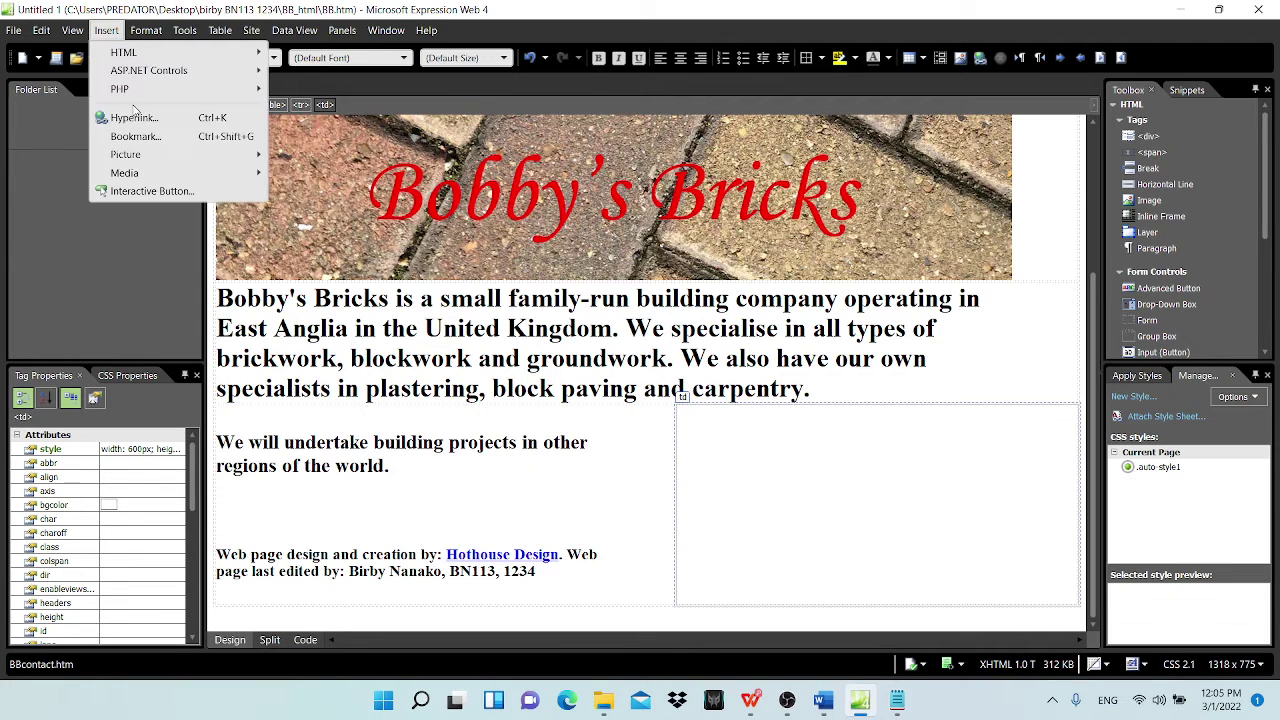
mouse_move(155, 156)
click(300, 155)
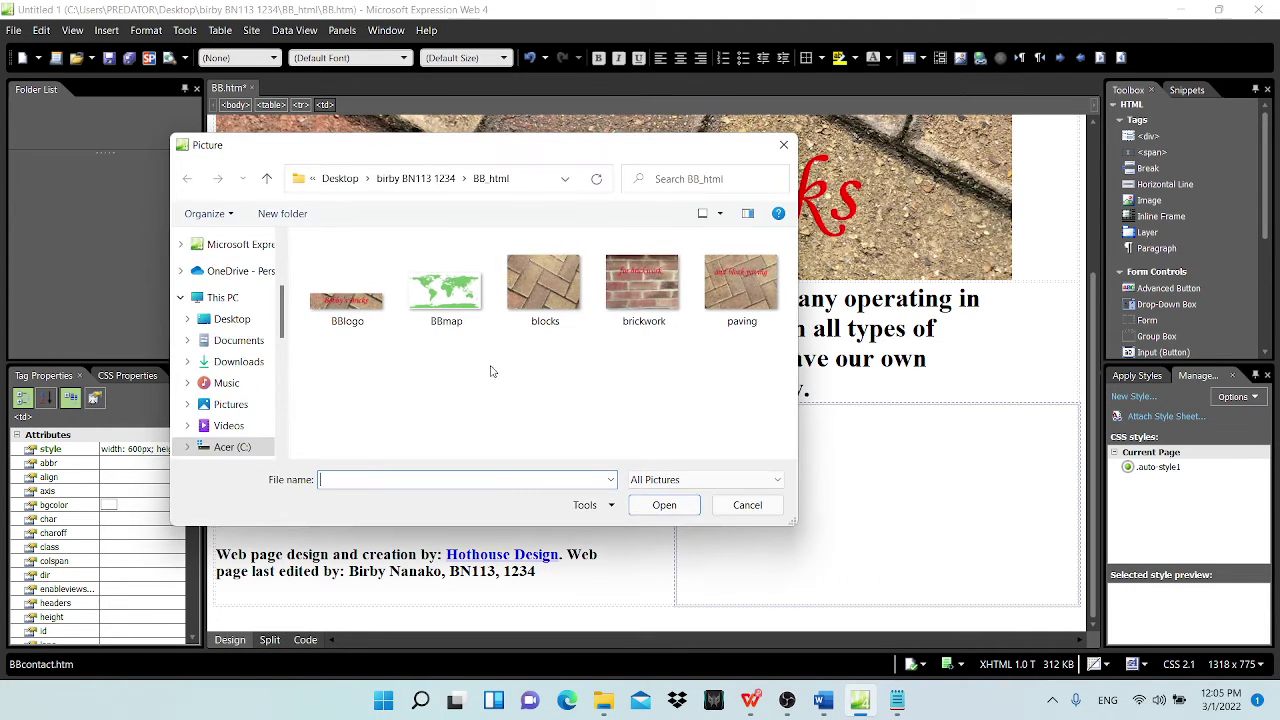
click(436, 292)
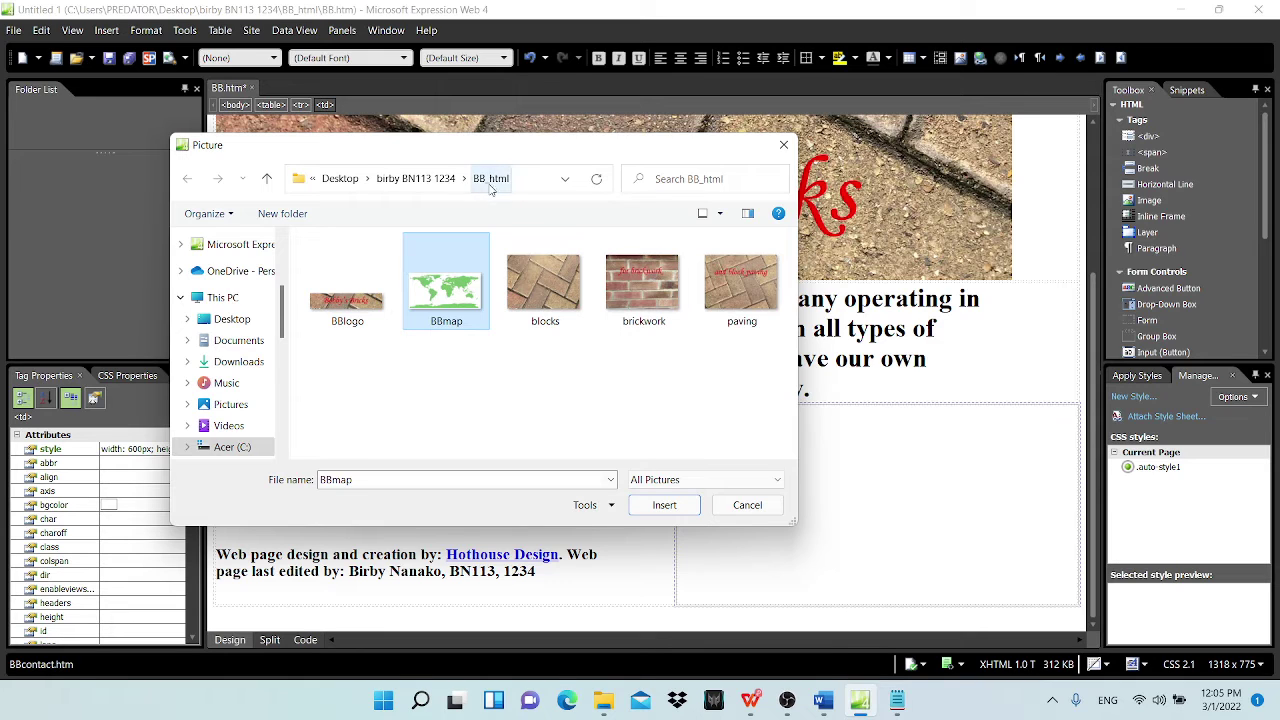
click(662, 506)
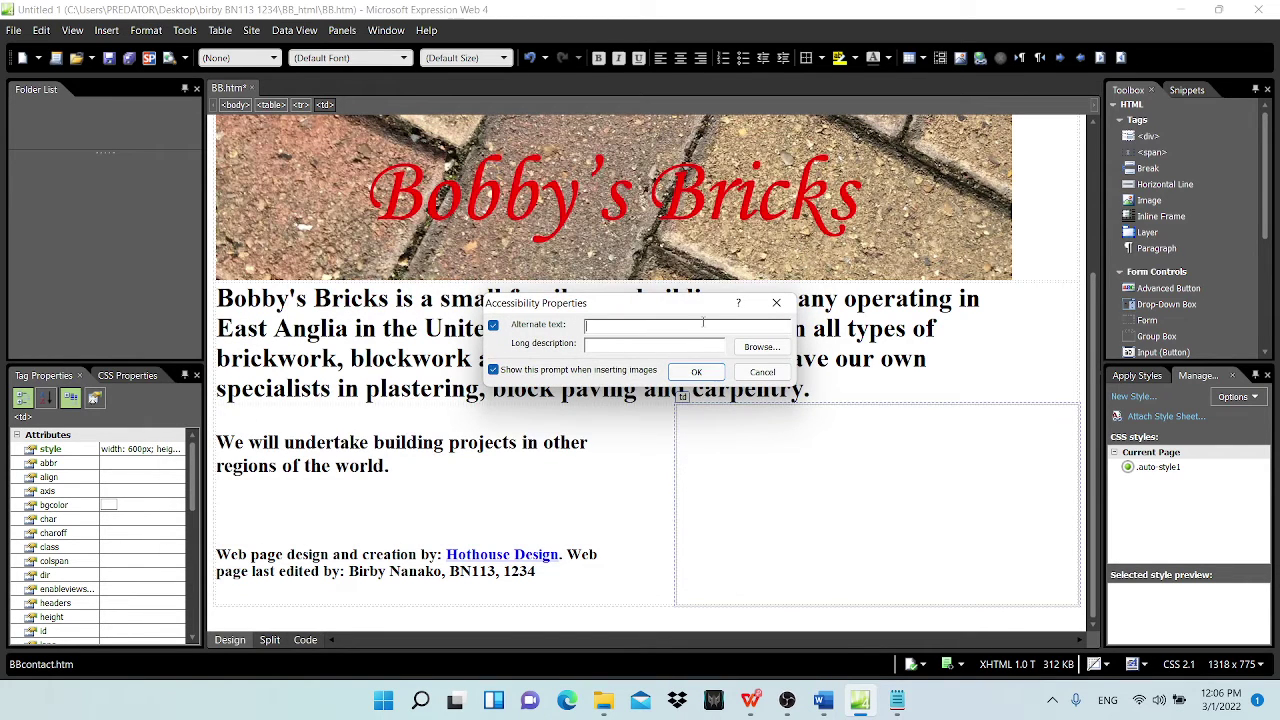
text(map)
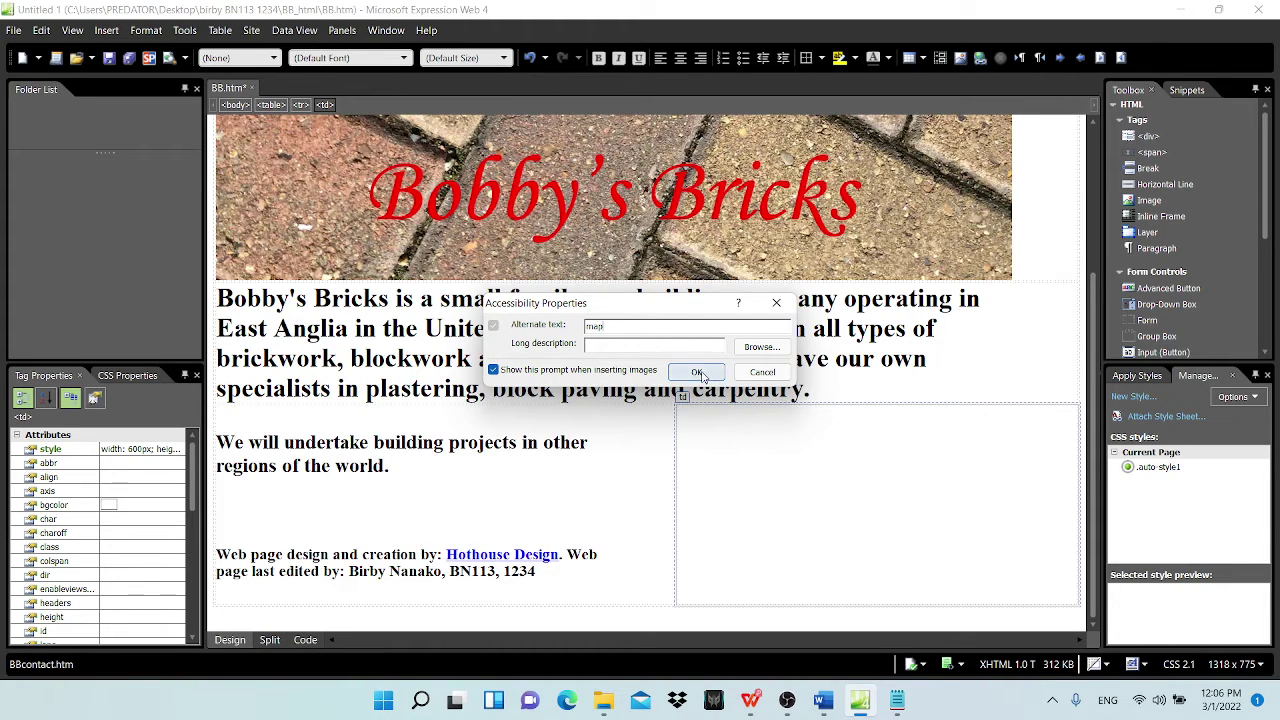
click(698, 372)
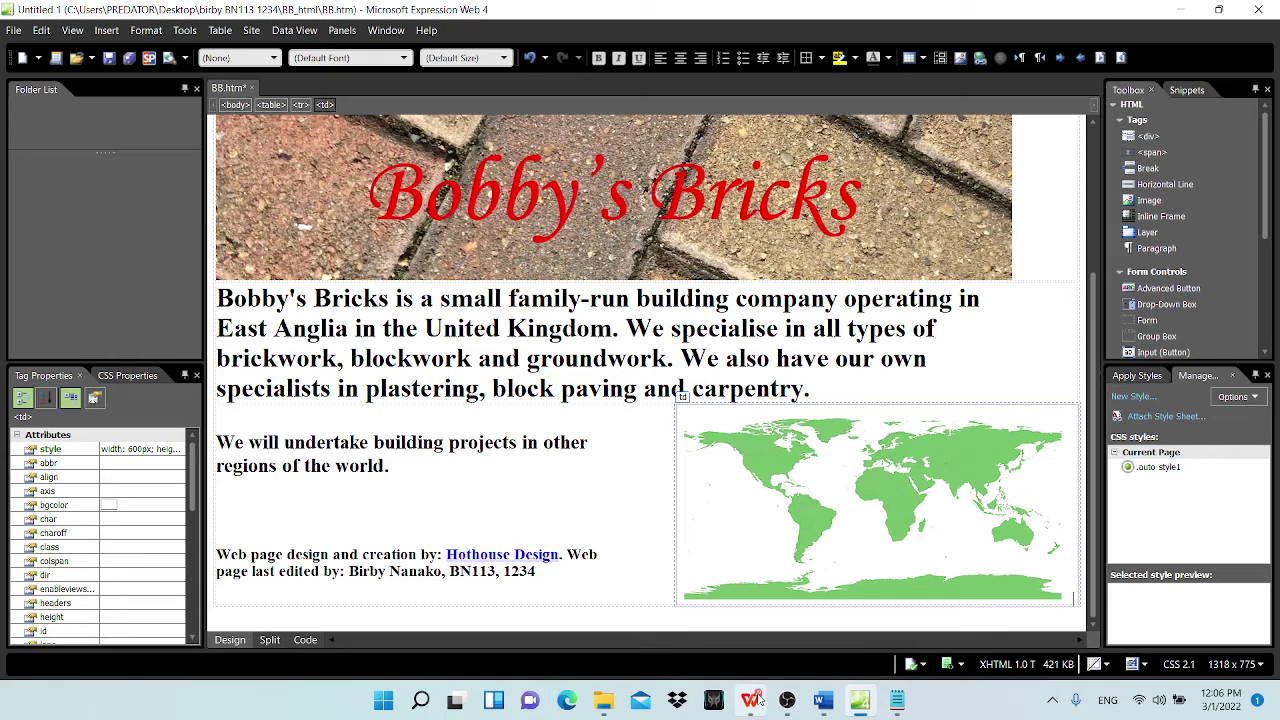
click(750, 700)
Step: Highlight item 8's map-image instruction in magenta and return to the web page
drag(300, 368, 674, 368)
click(945, 70)
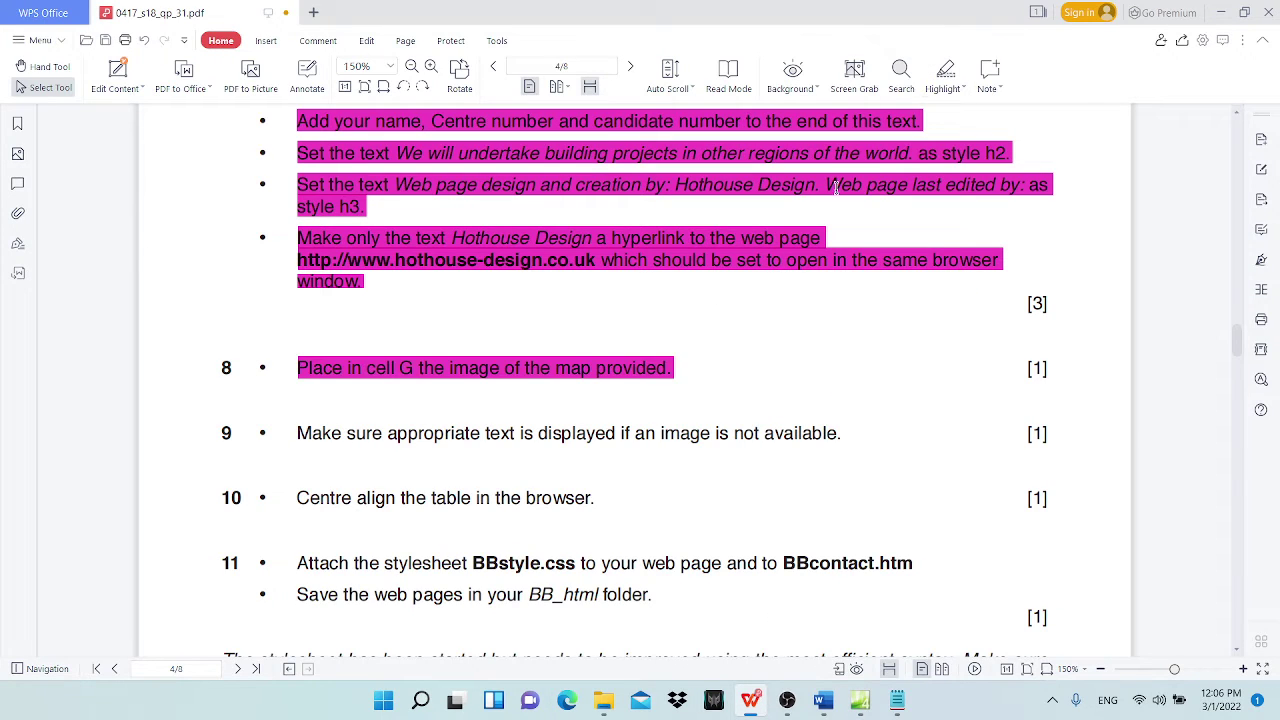
scroll(340, 455, down, 3)
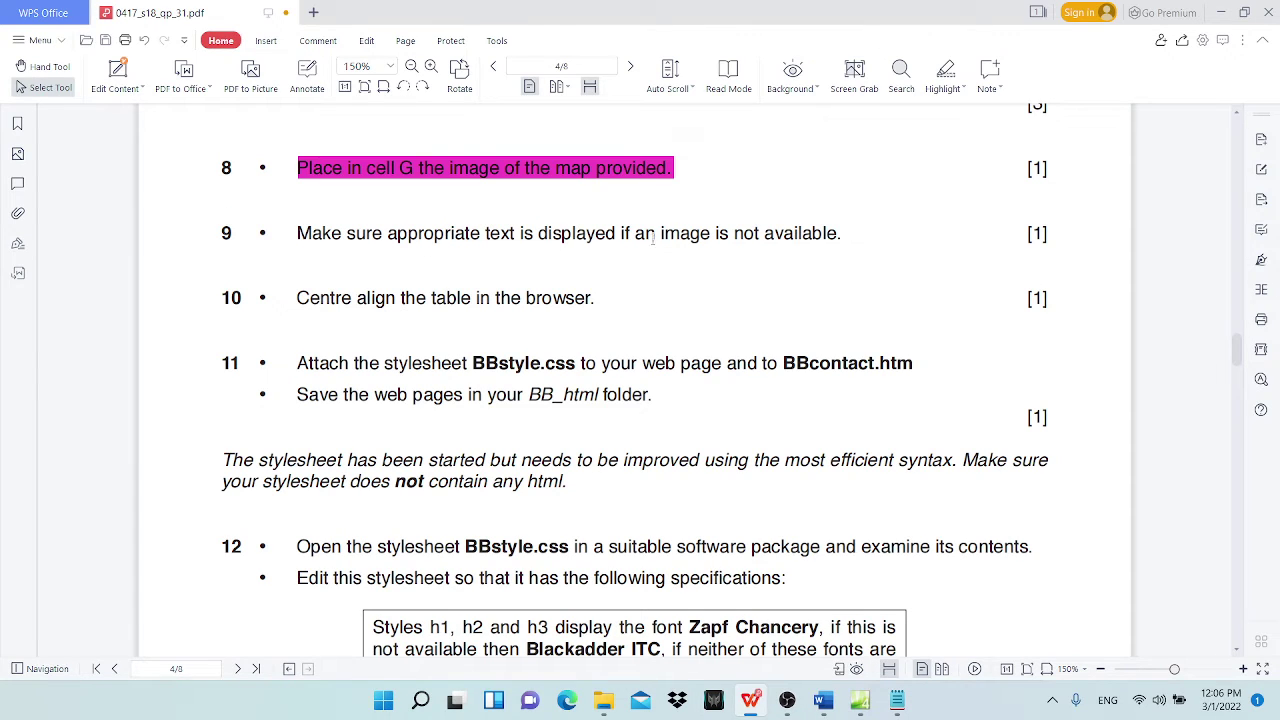
click(862, 700)
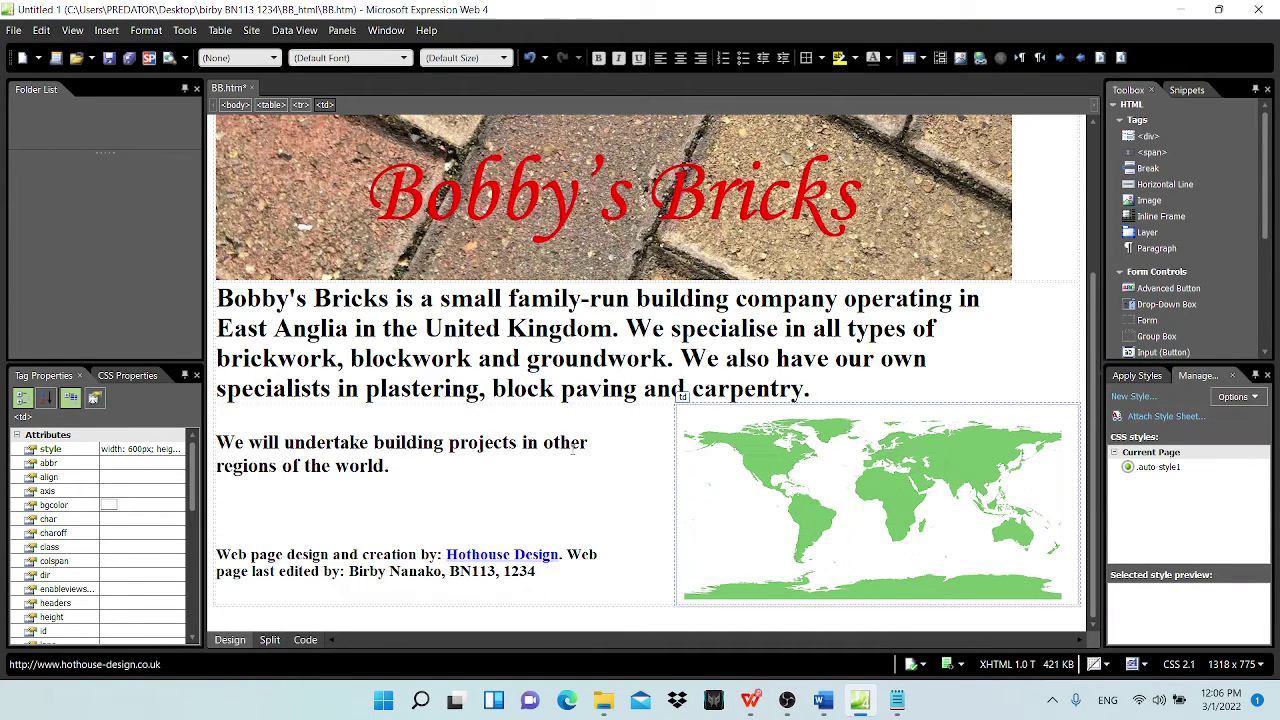
scroll(697, 452, up, 1)
scroll(629, 469, down, 1)
right_click(667, 216)
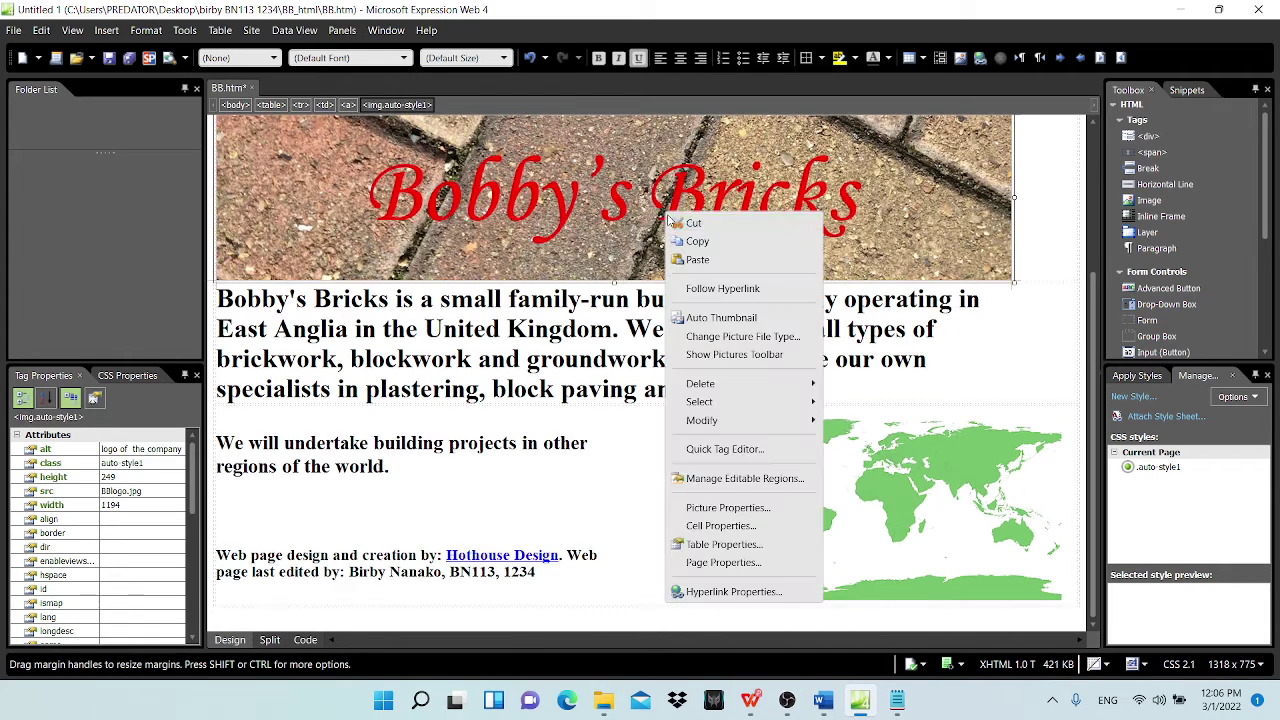
click(728, 508)
drag(670, 326, 580, 338)
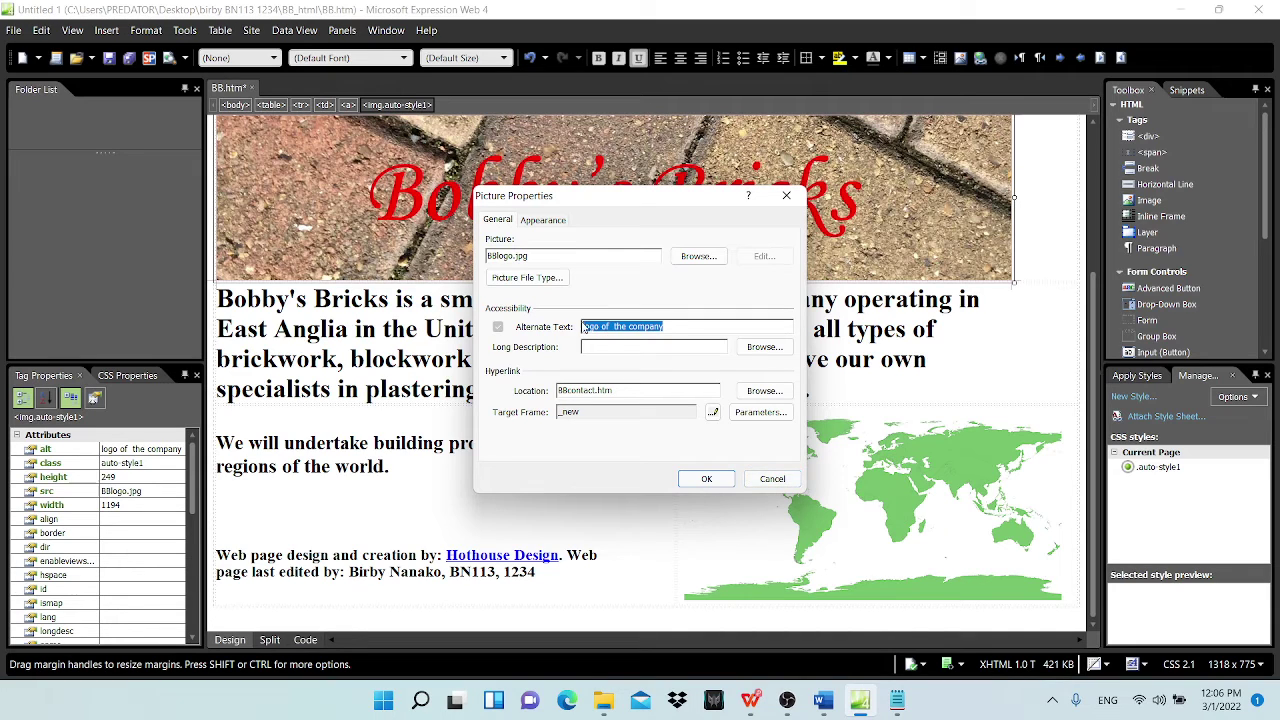
click(676, 327)
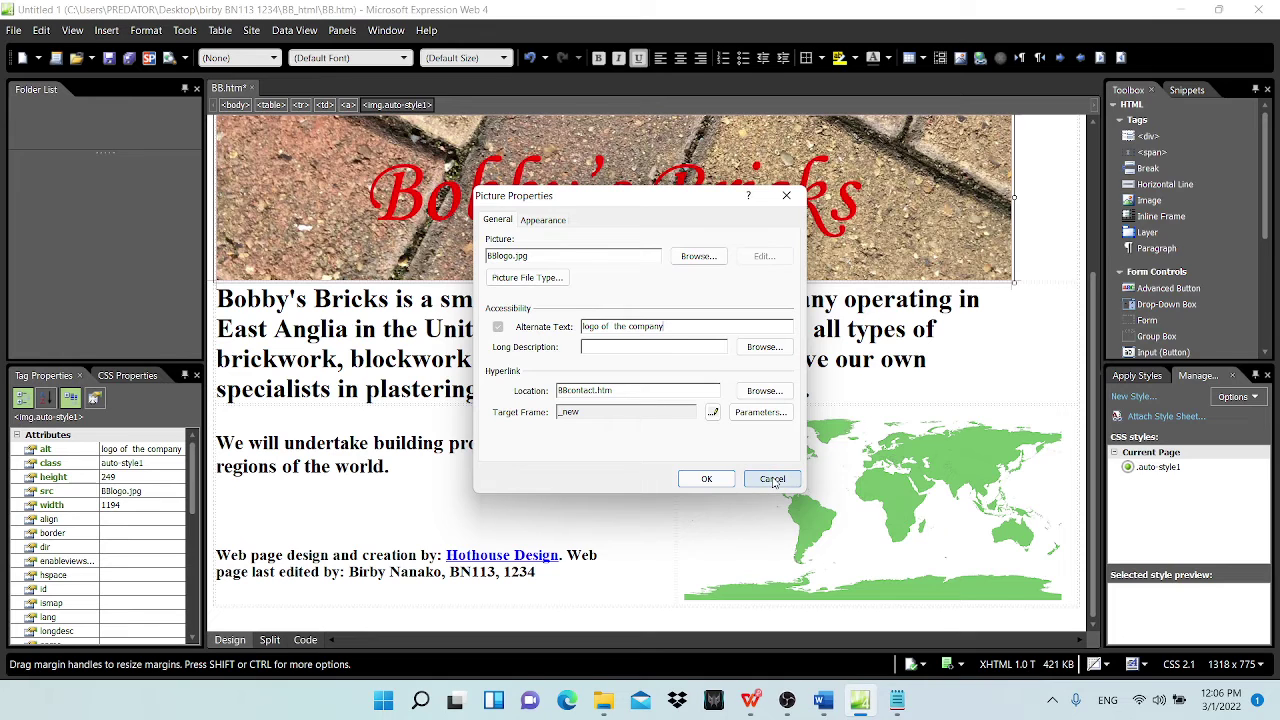
click(772, 479)
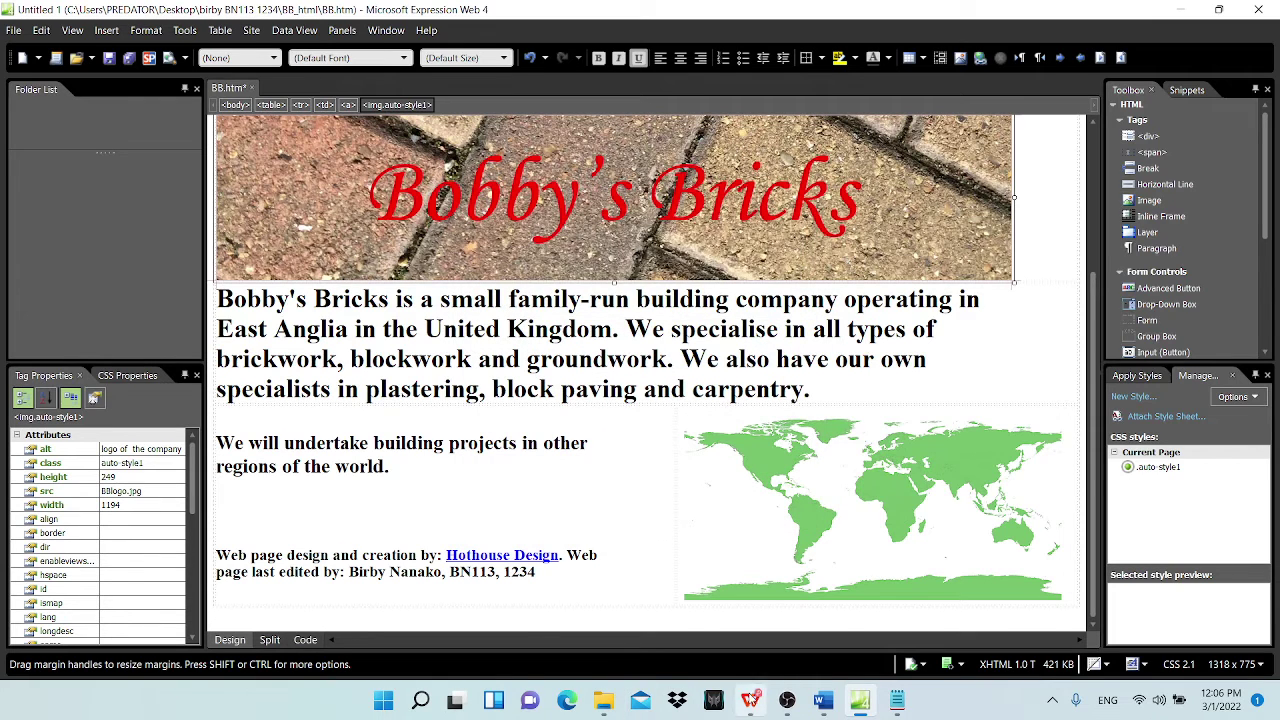
Step: Highlight item 9's alternate-text instruction in magenta, then return to the web page
click(751, 700)
drag(303, 233, 840, 232)
click(944, 70)
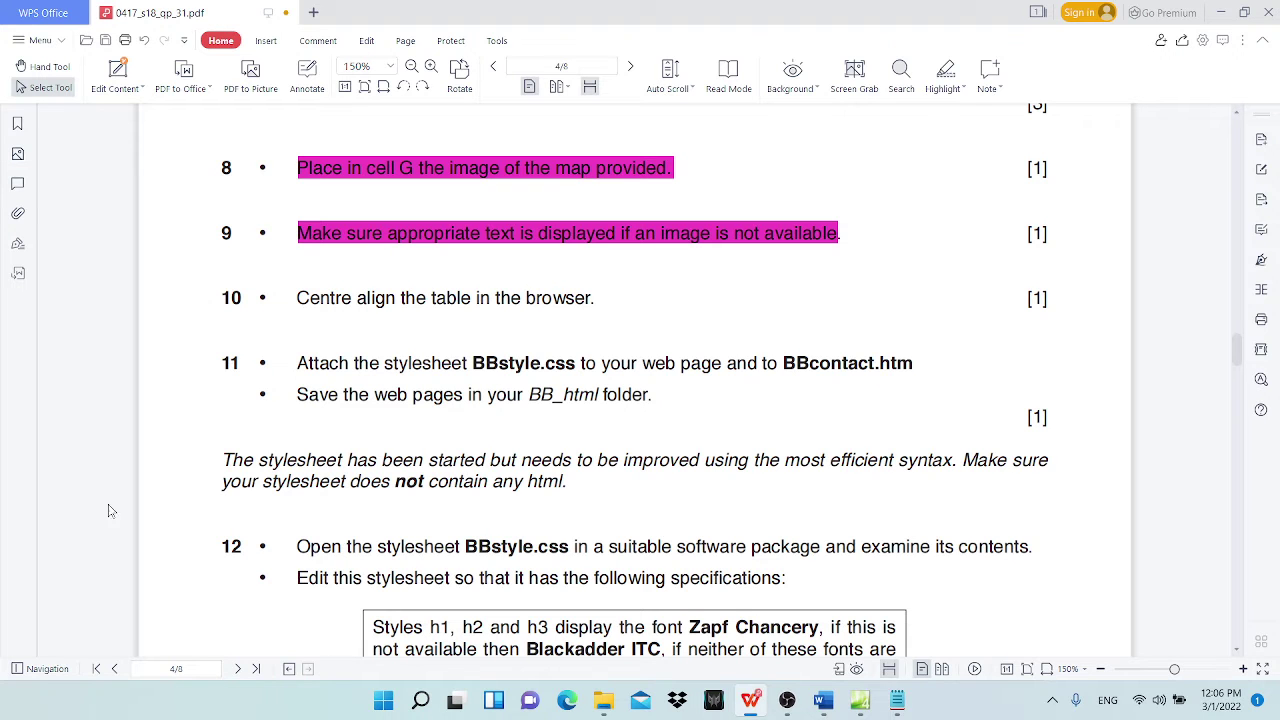
click(860, 700)
Step: Check the brickwork image's alternate text, then select the whole page table
scroll(268, 347, up, 1)
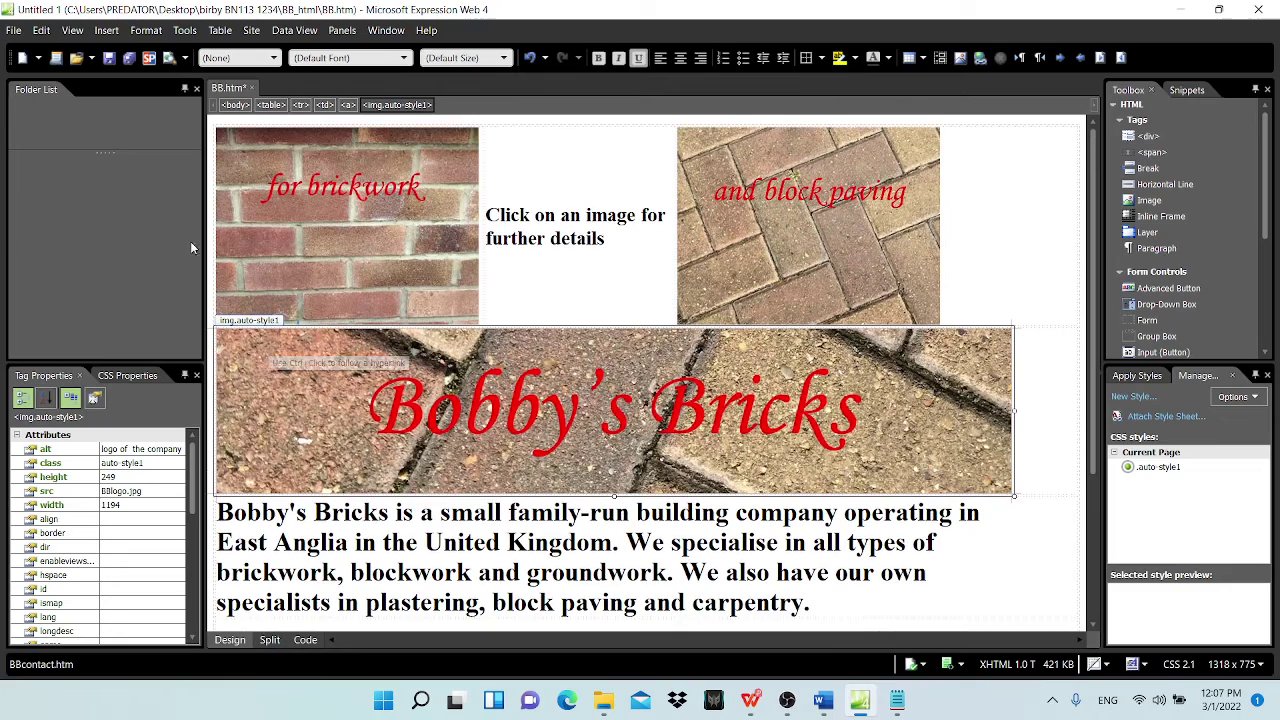
click(213, 125)
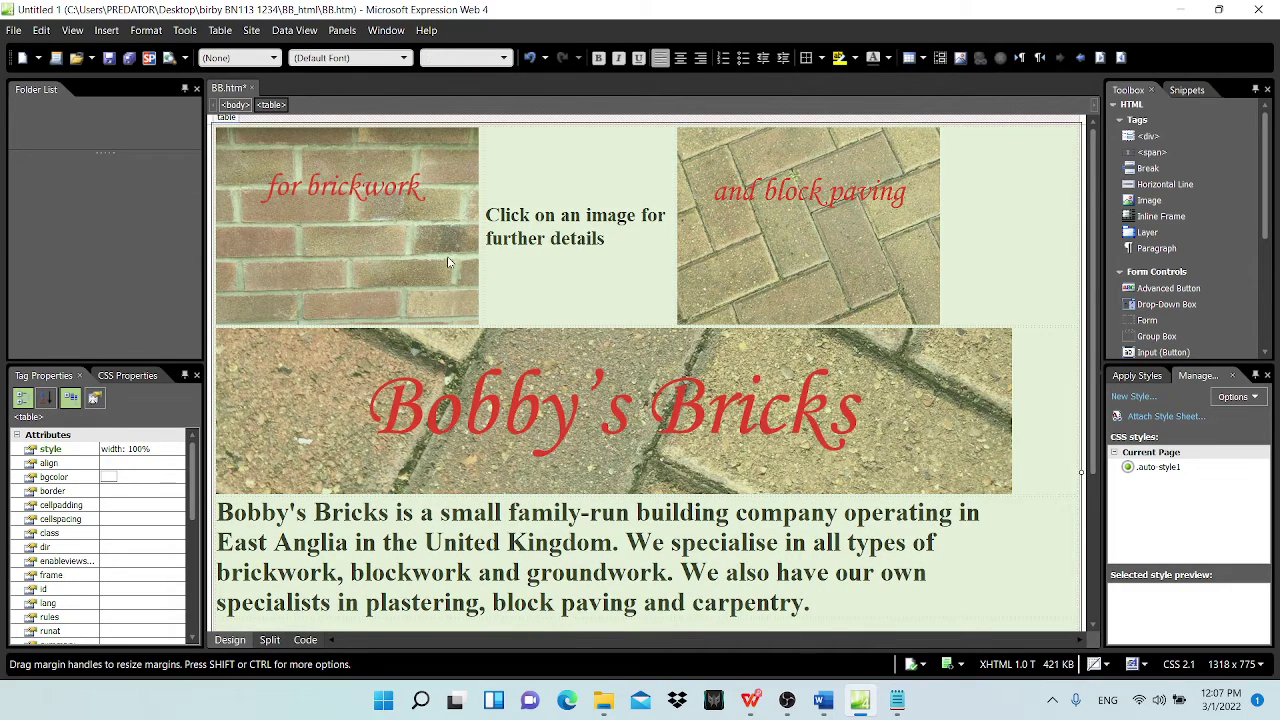
scroll(885, 606, down, 3)
scroll(248, 138, up, 3)
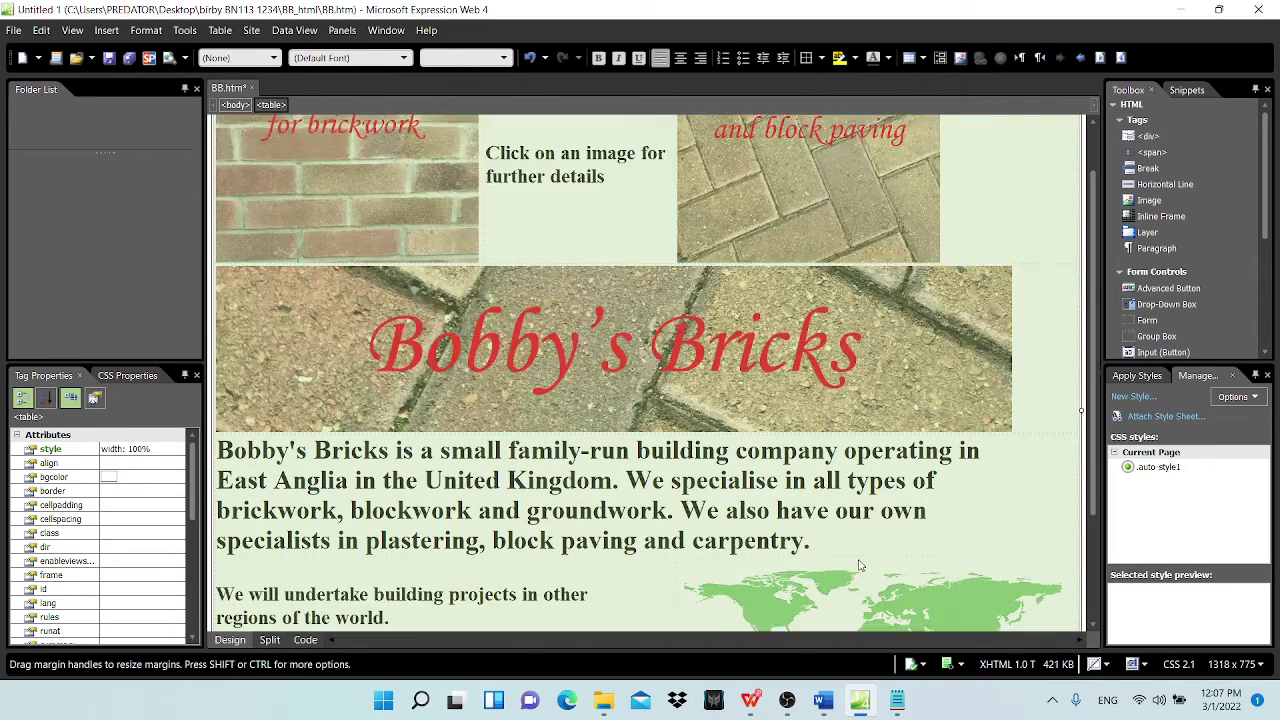
click(279, 143)
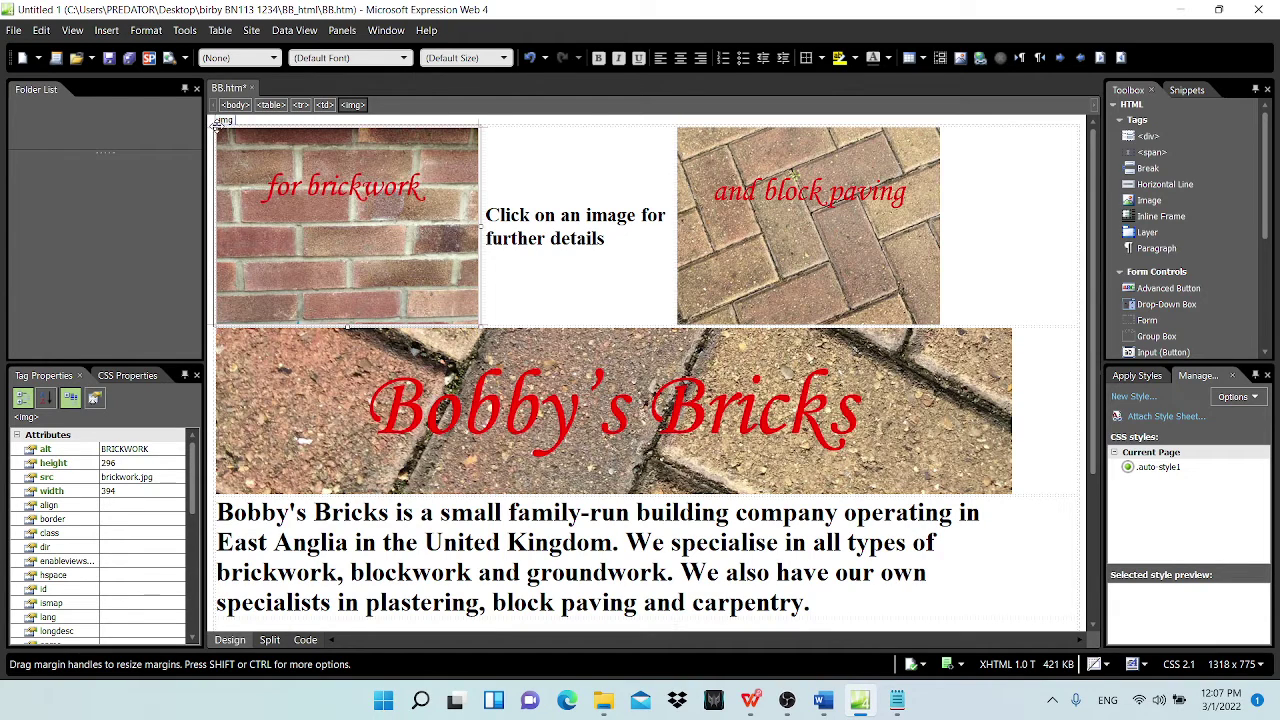
click(994, 562)
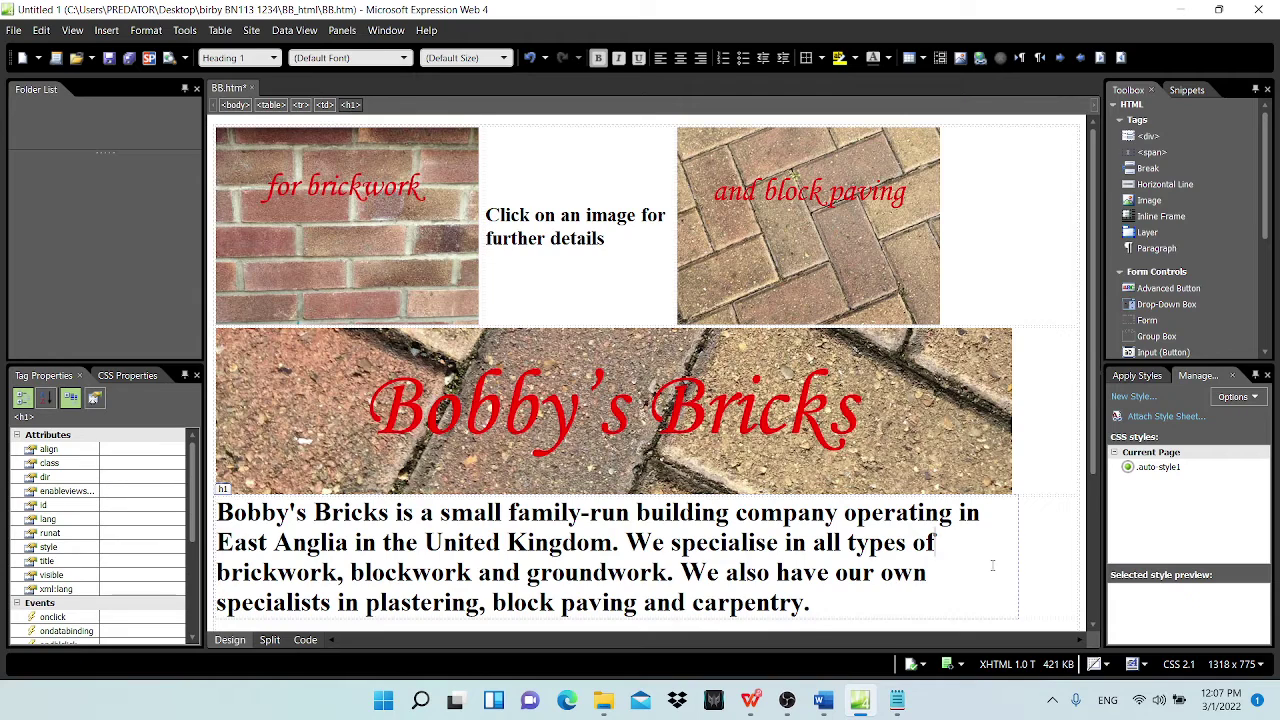
click(226, 138)
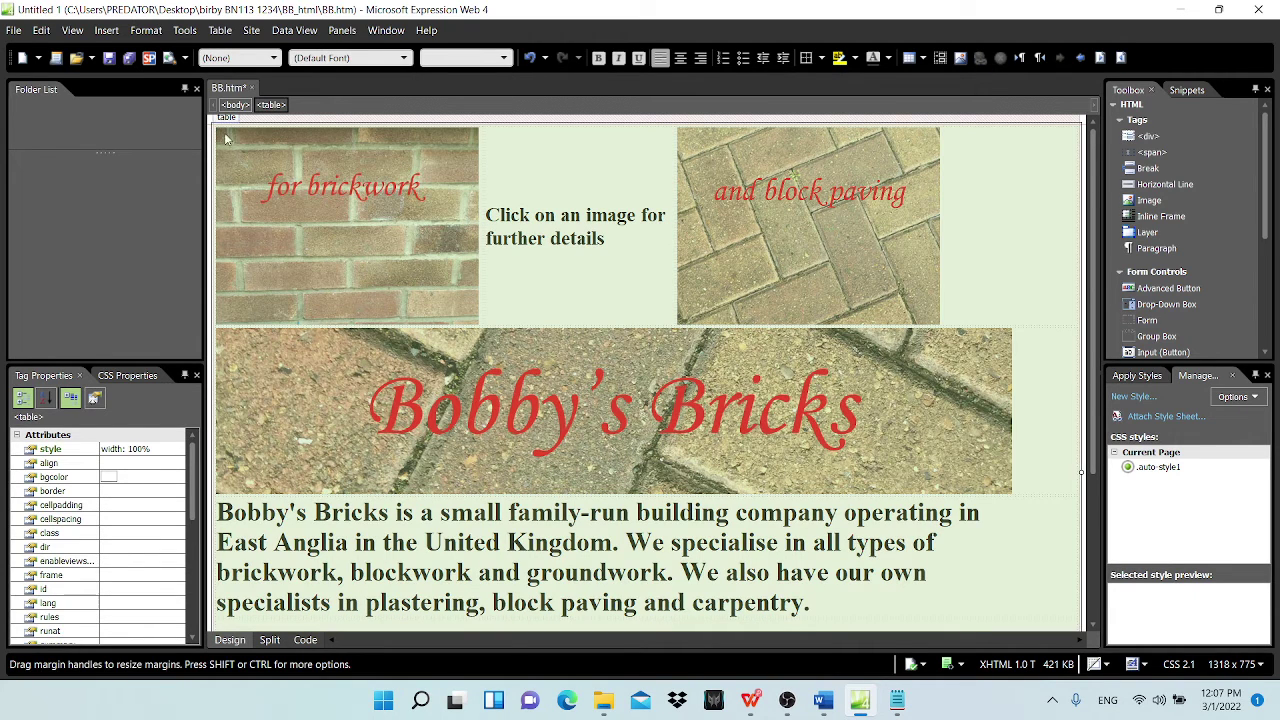
Step: Set the page table's alignment to Center in Table Properties
right_click(522, 158)
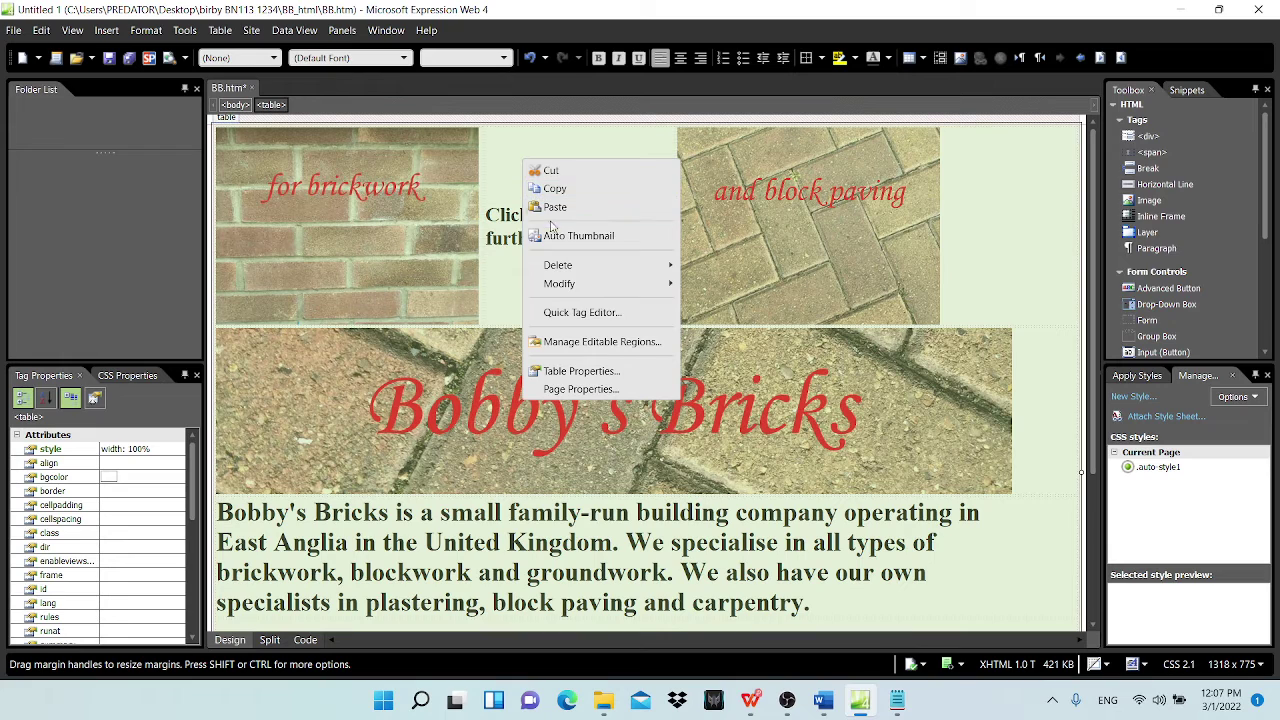
click(581, 371)
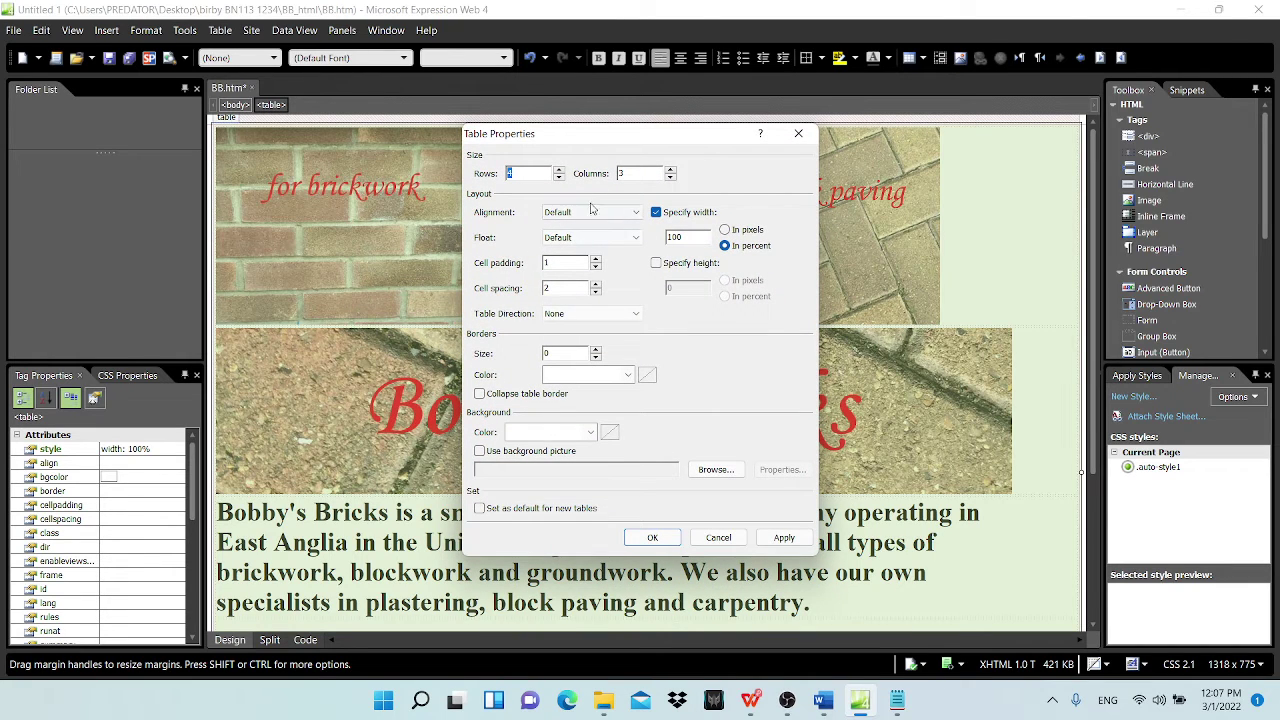
click(634, 213)
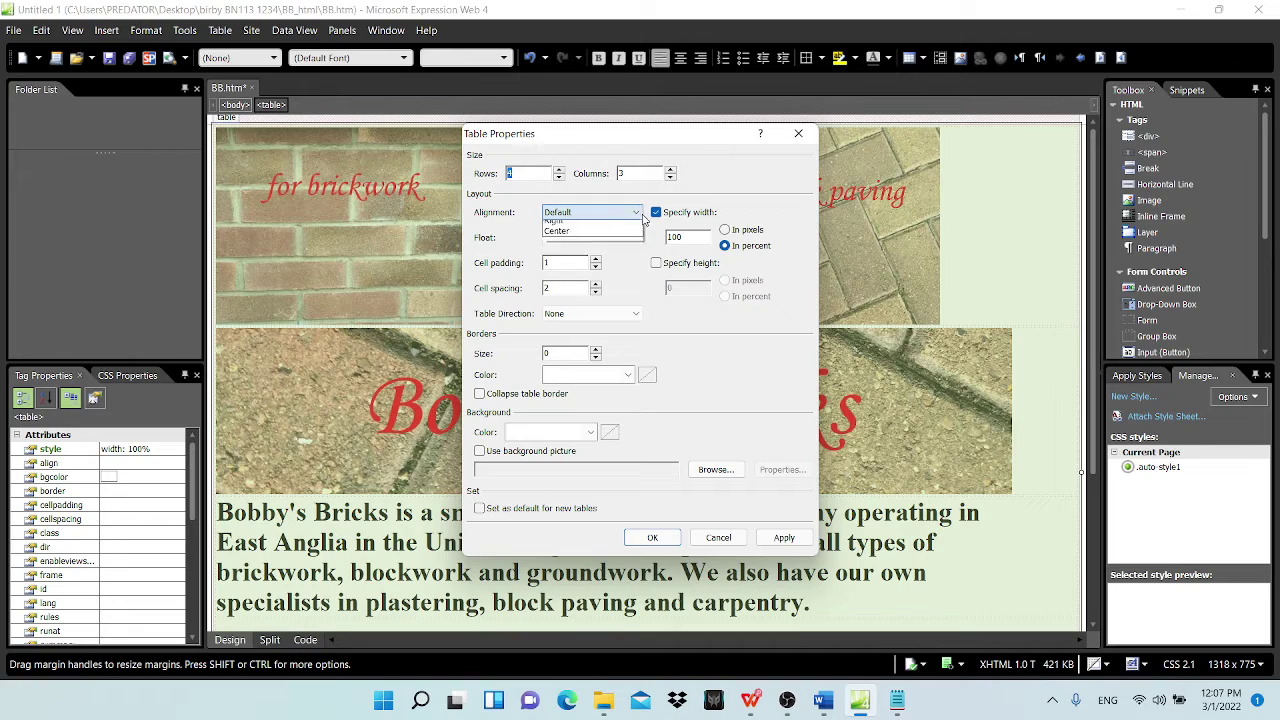
click(583, 253)
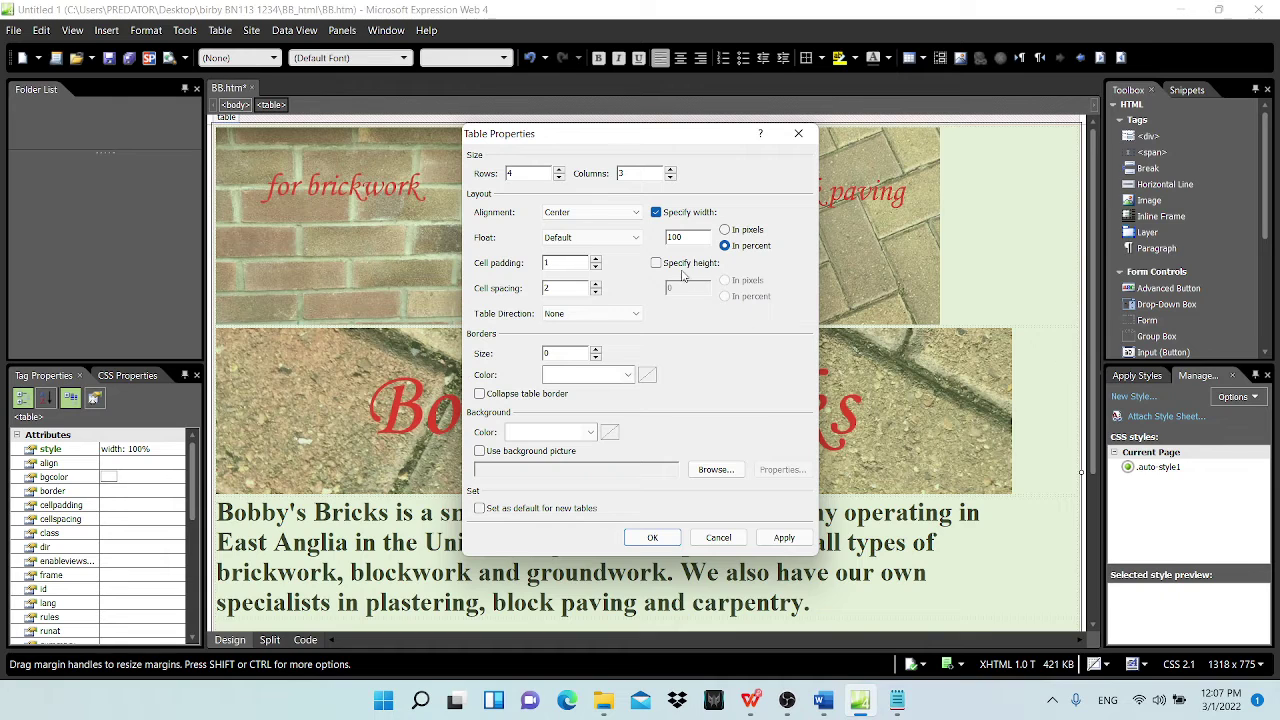
click(655, 538)
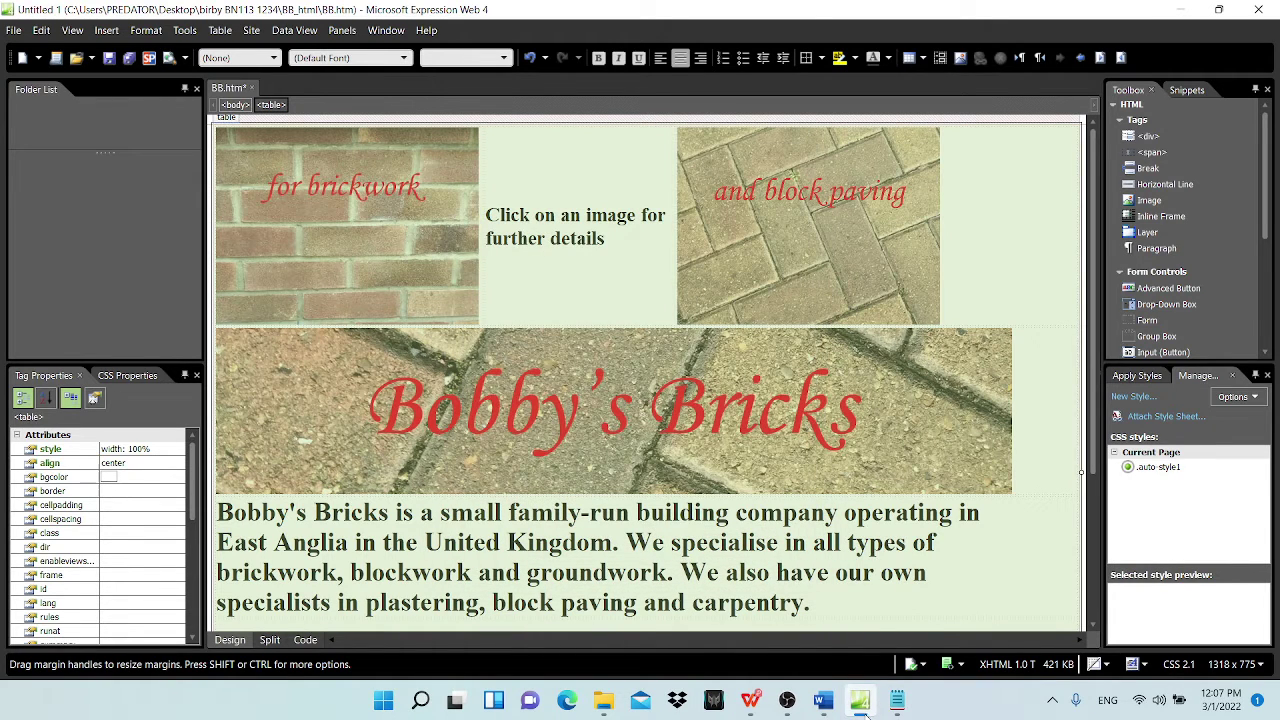
Step: Highlight task 10, 'Centre align the table in the browser.', in magenta
click(750, 700)
drag(292, 300, 598, 299)
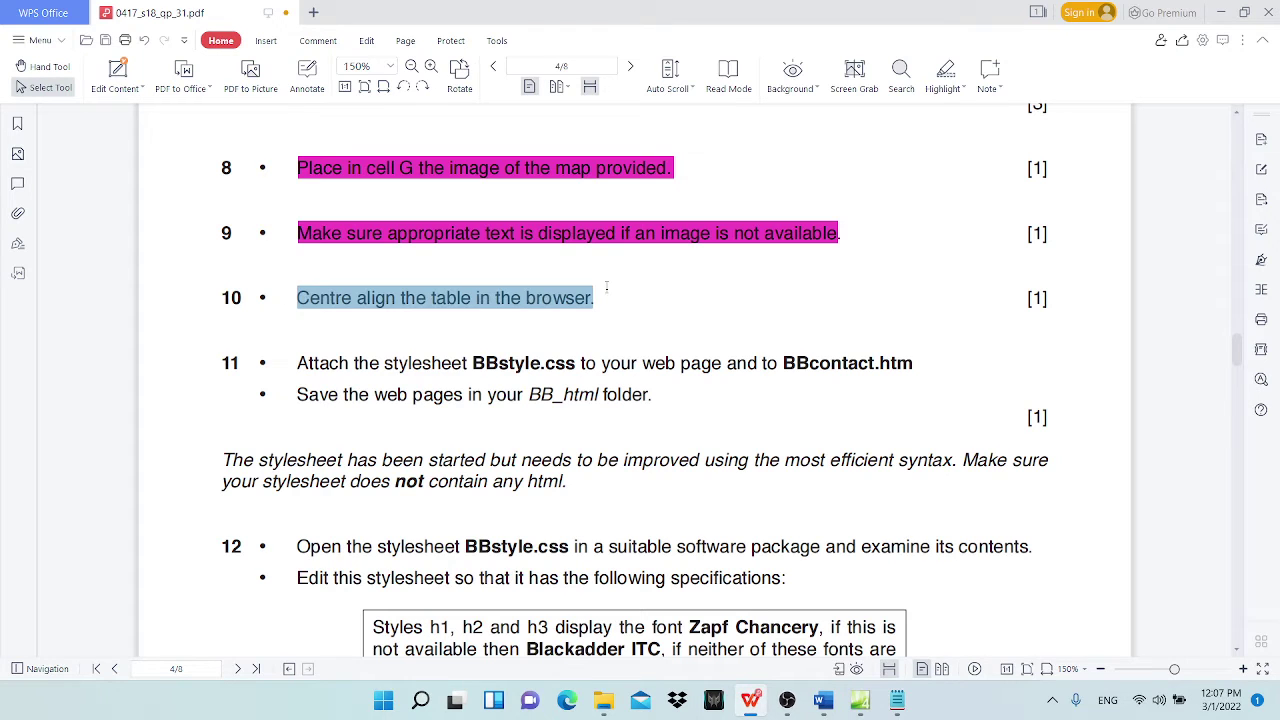
click(945, 68)
scroll(512, 400, down, 3)
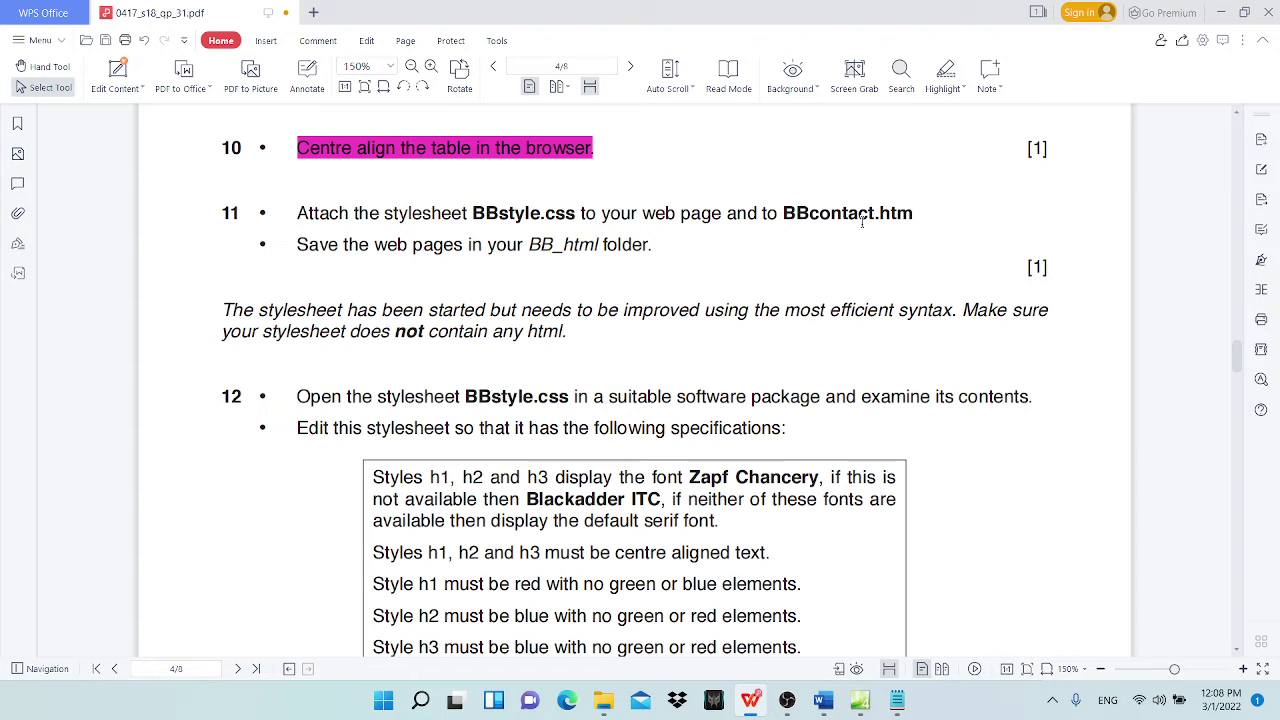
click(1221, 12)
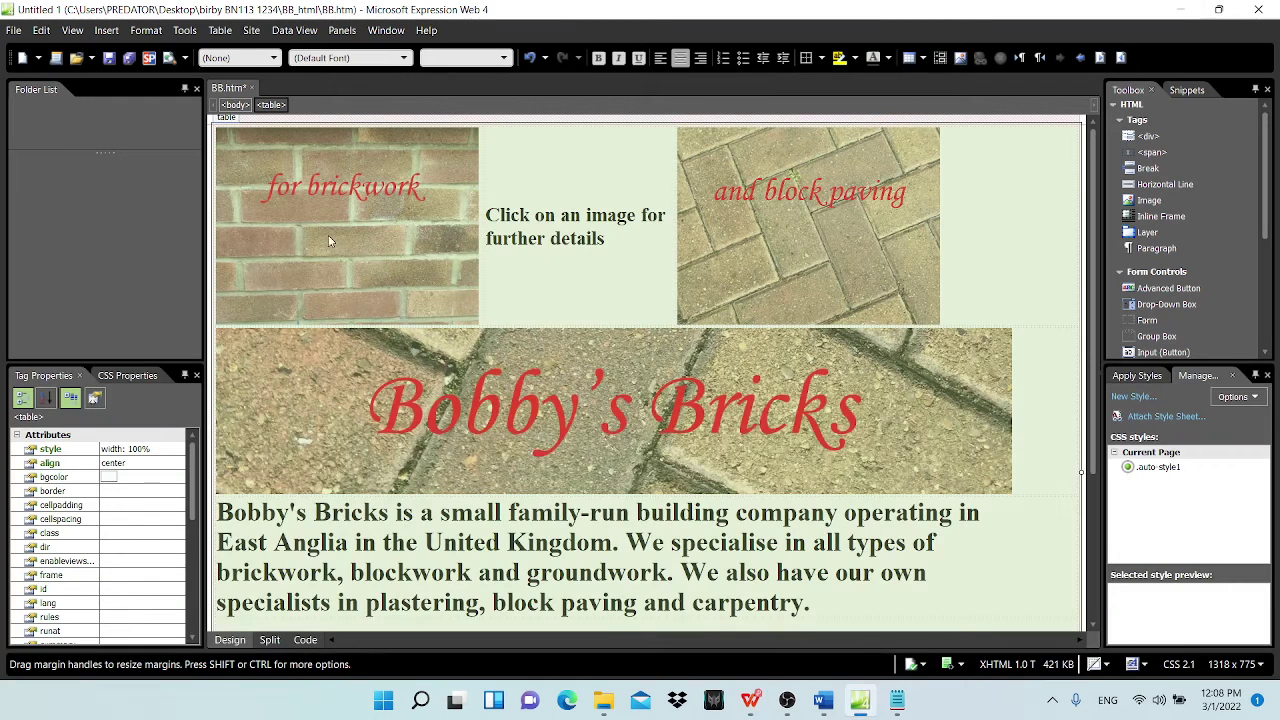
Step: Open BBcontact.htm from the BB_html folder in a new tab
click(365, 253)
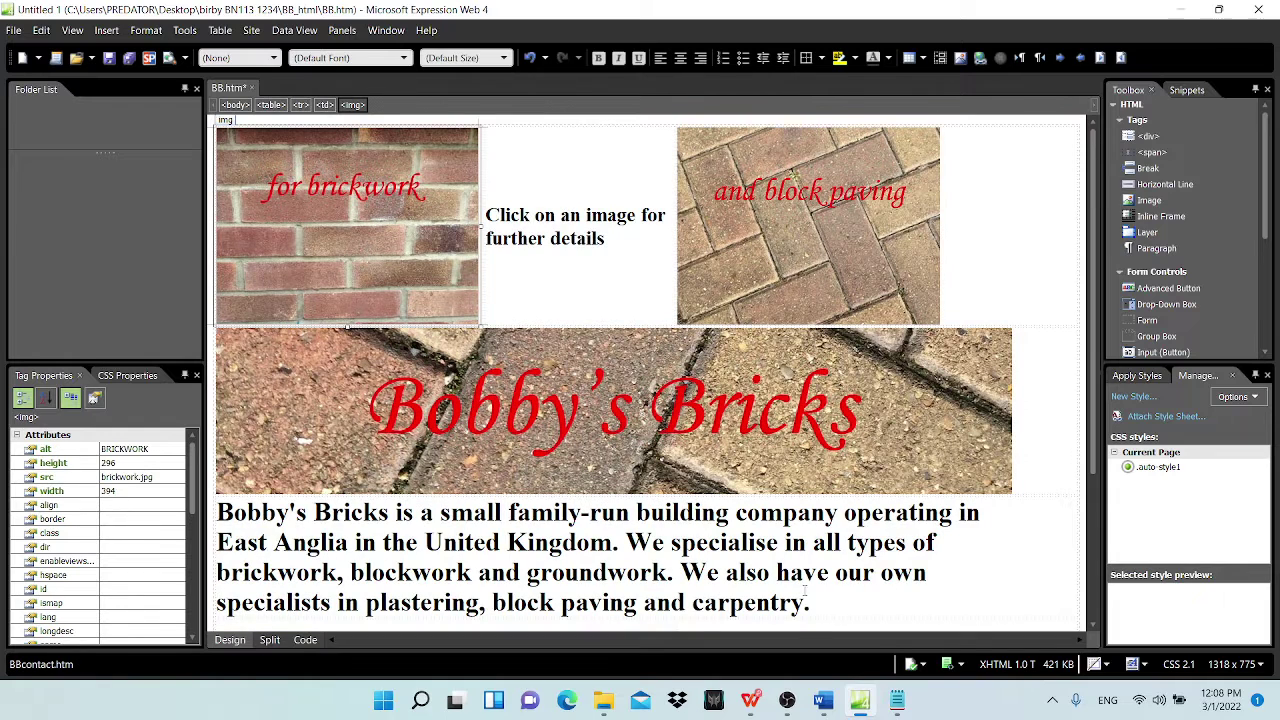
mouse_move(822, 700)
click(12, 30)
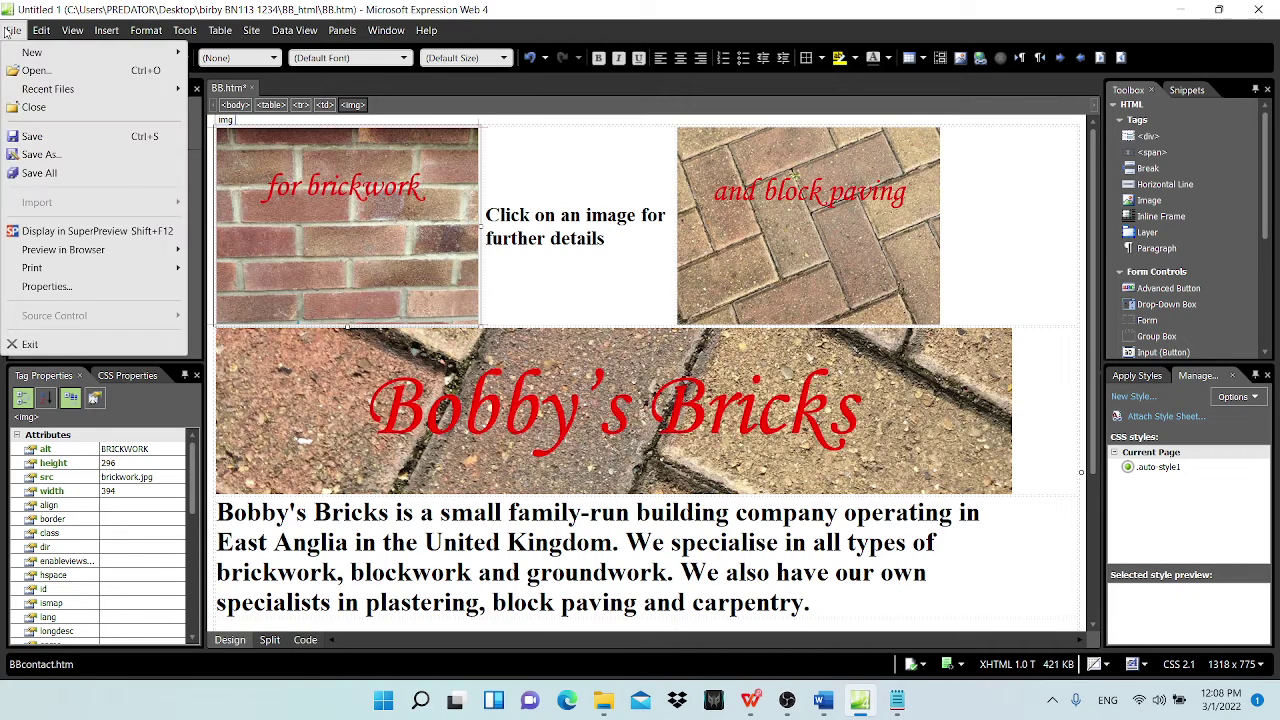
click(40, 68)
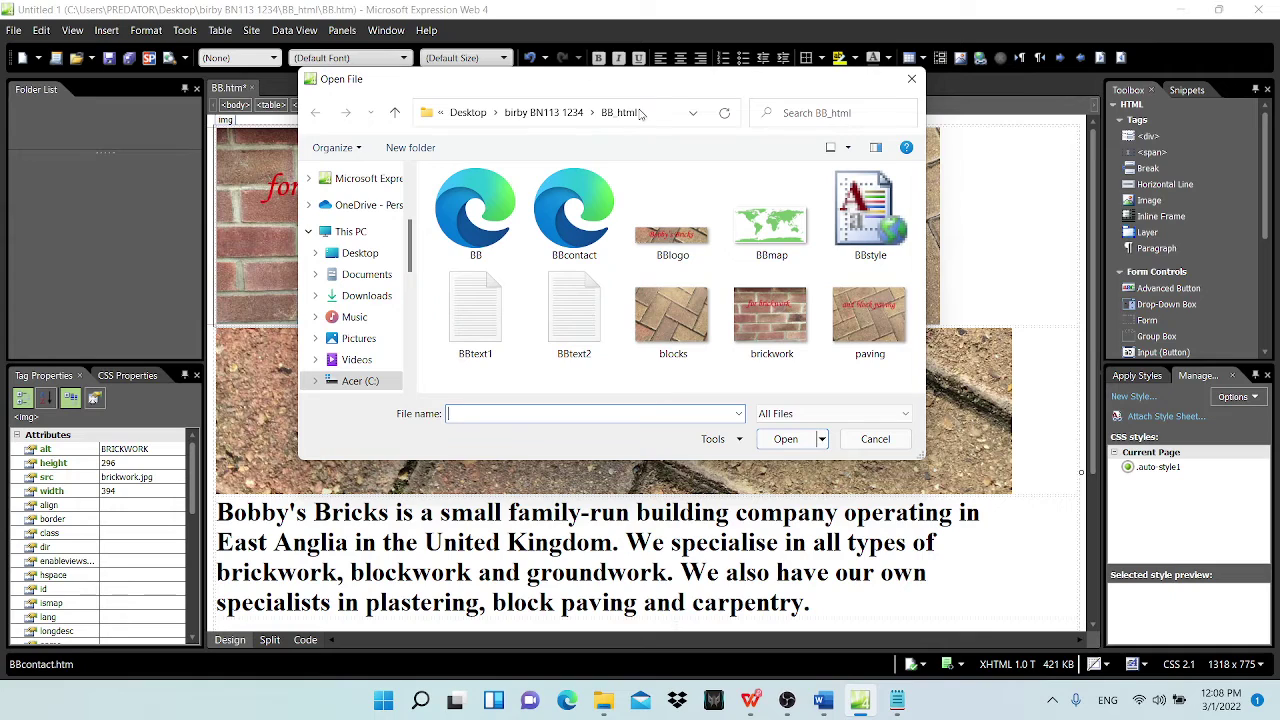
click(543, 112)
double_click(476, 203)
click(574, 235)
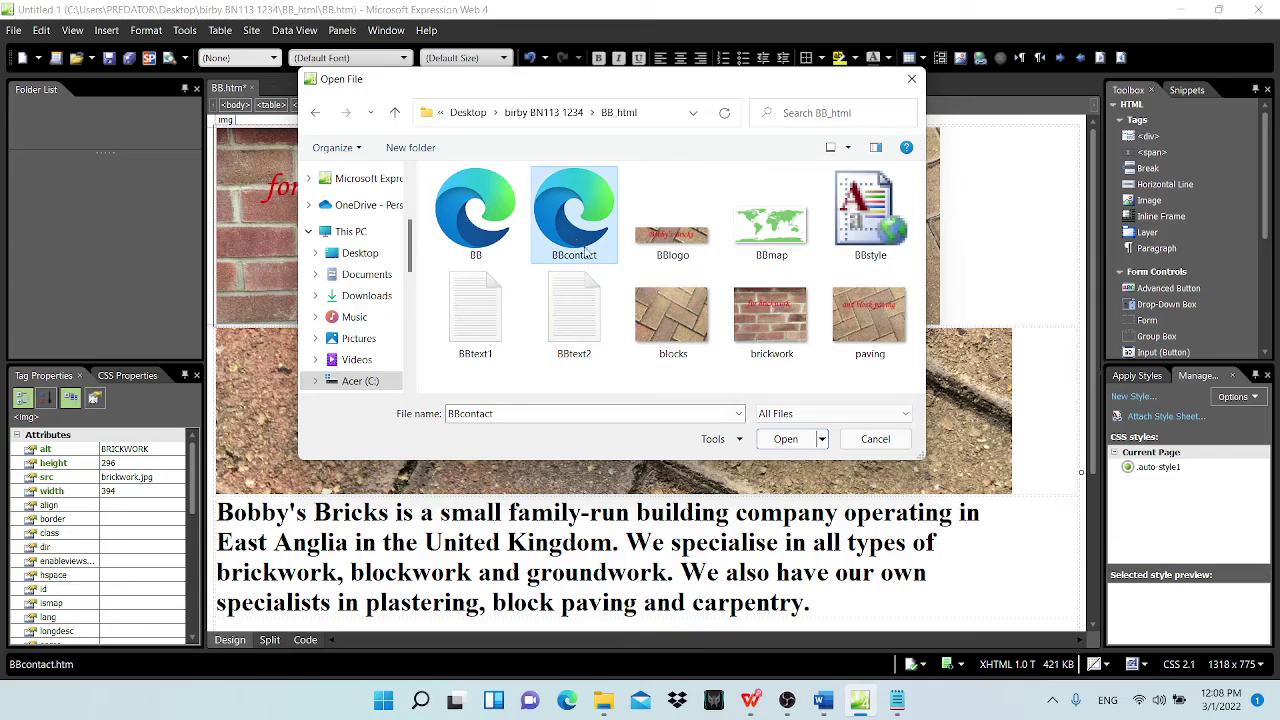
click(785, 443)
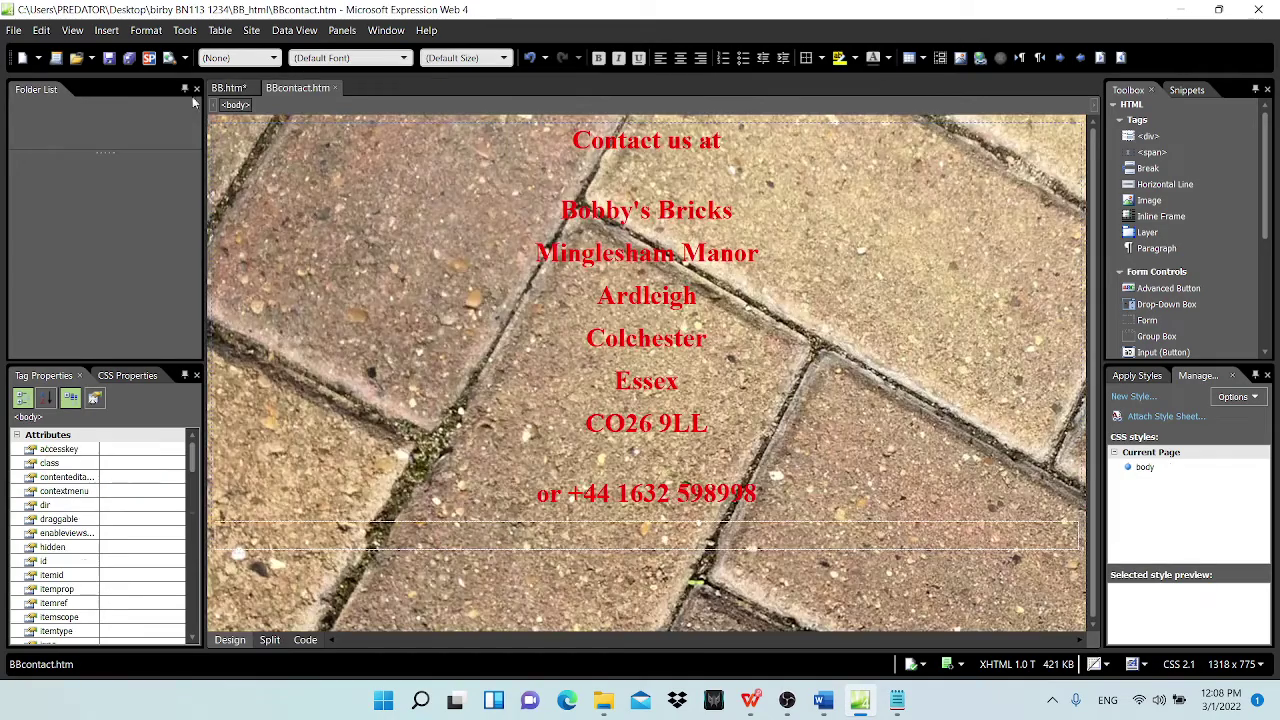
Step: Switch between the BBcontact.htm and BB.htm tabs, ending on BB.htm
click(228, 88)
click(296, 89)
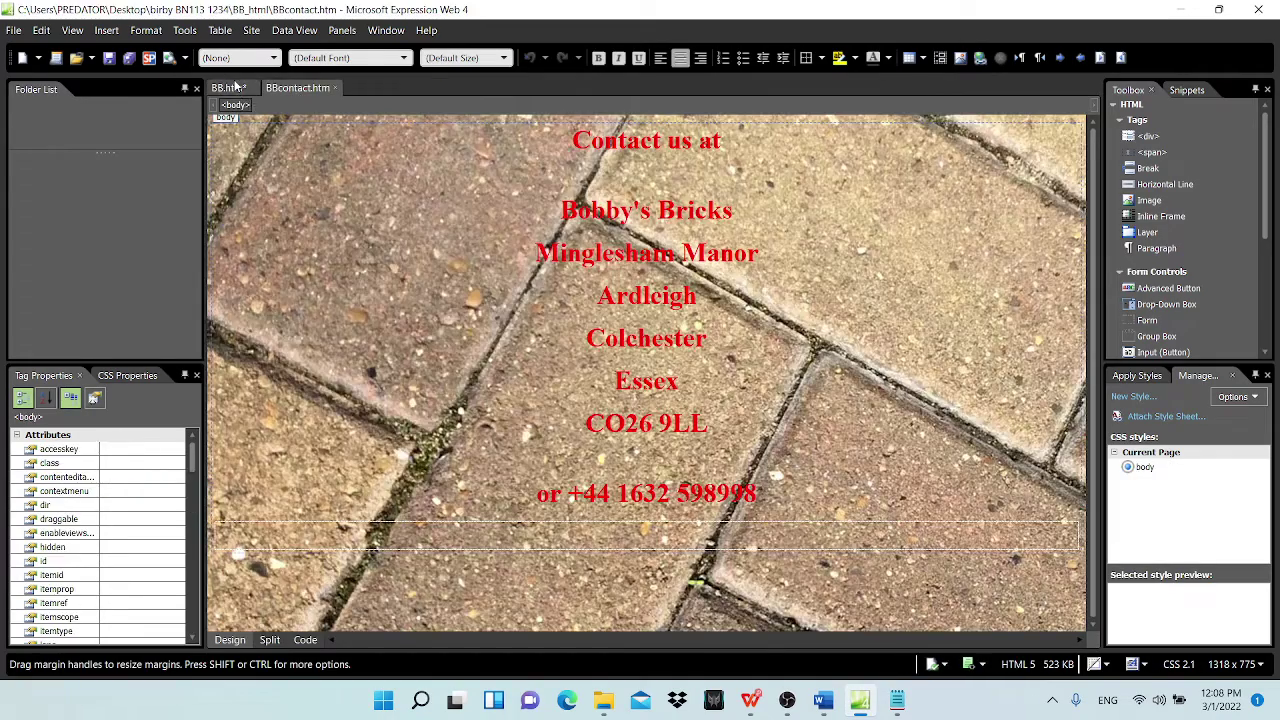
click(228, 88)
click(296, 89)
click(228, 88)
click(296, 89)
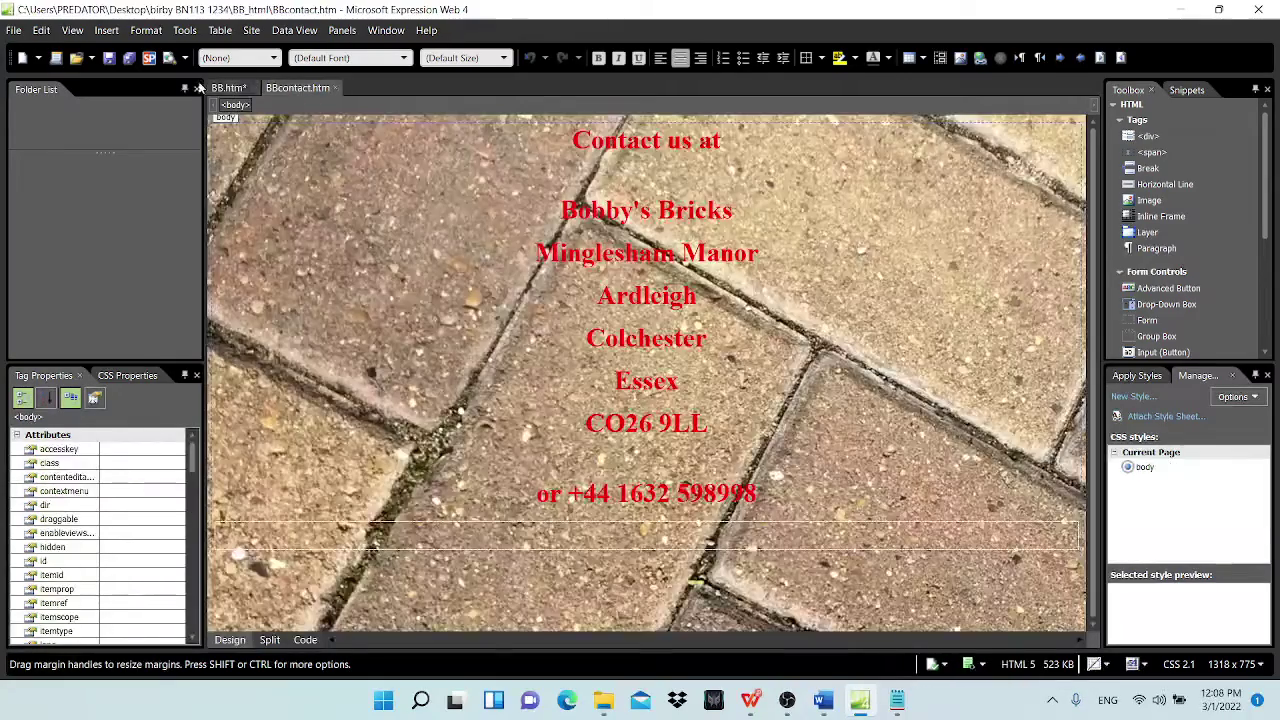
click(228, 88)
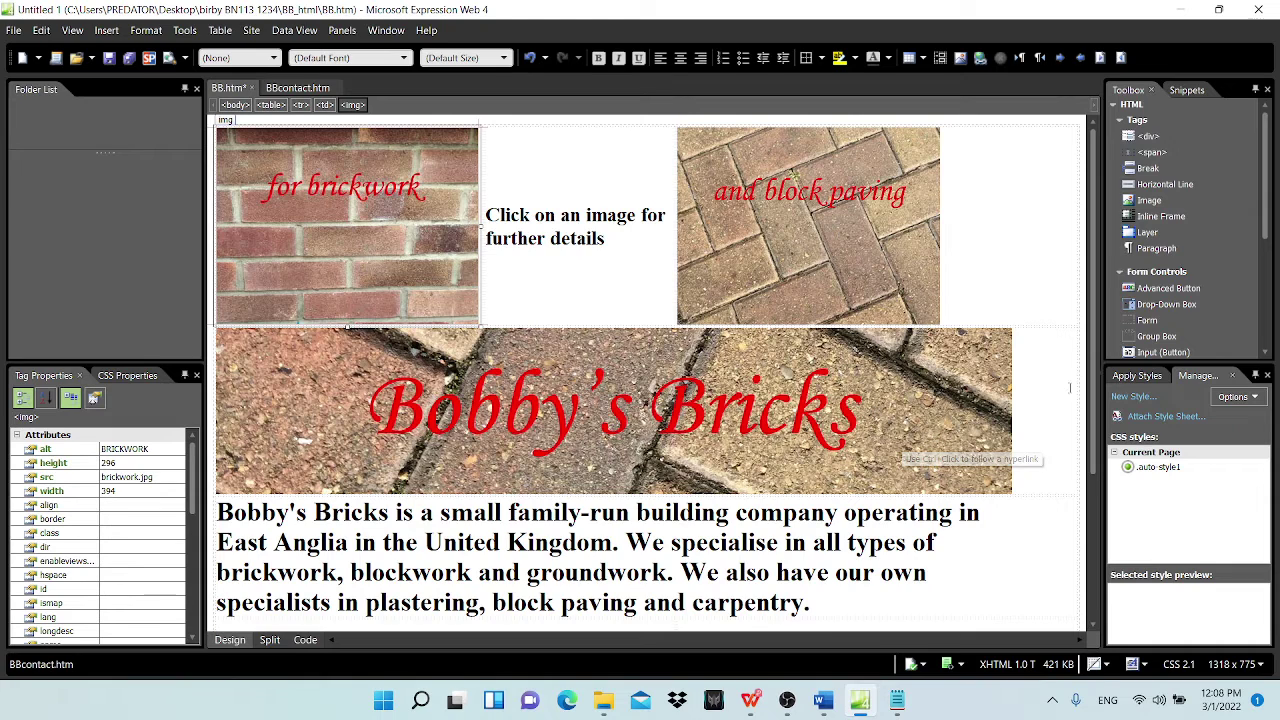
Step: Widen the right-side panels and show the Format menu's CSS Styles submenu
drag(1103, 400, 957, 403)
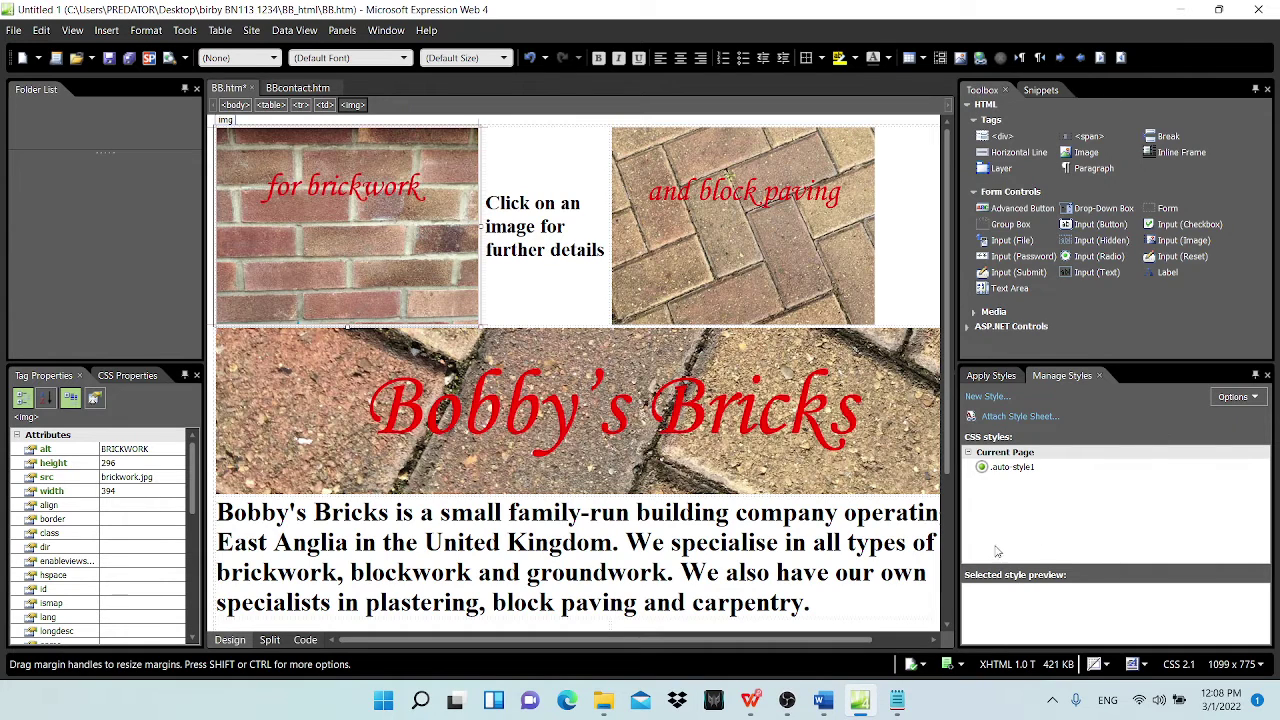
click(156, 30)
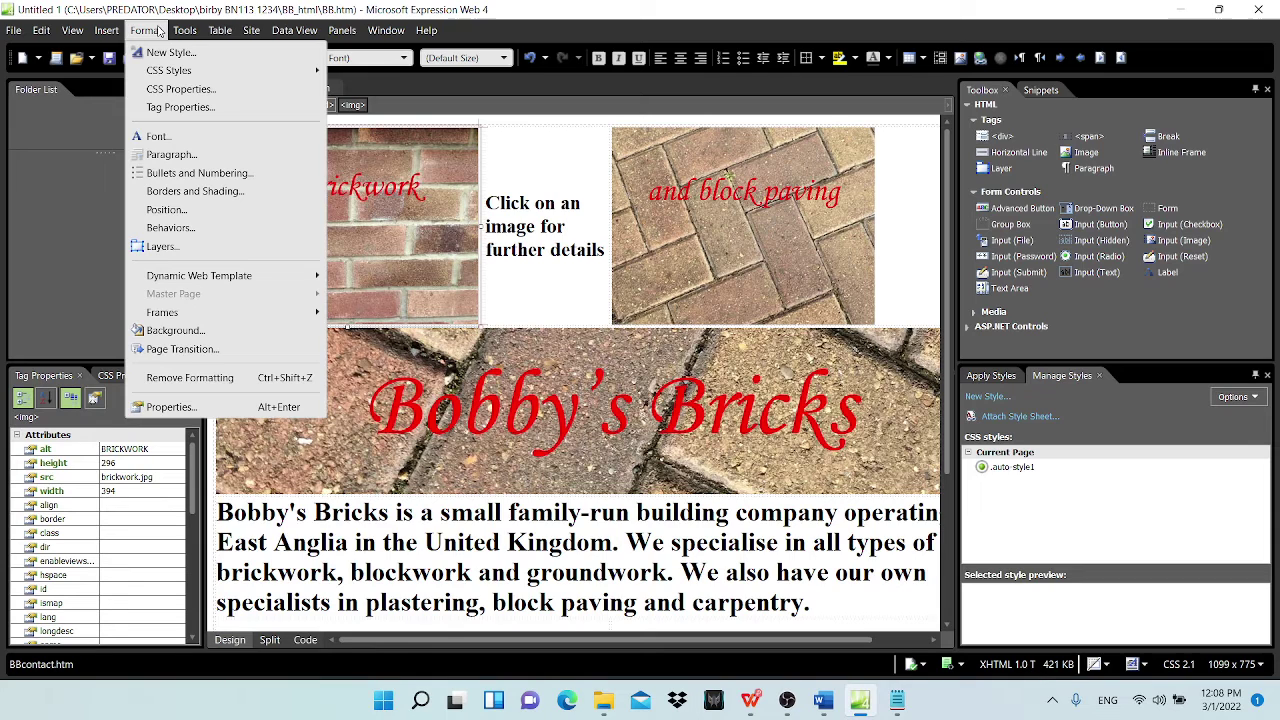
mouse_move(176, 33)
mouse_move(106, 33)
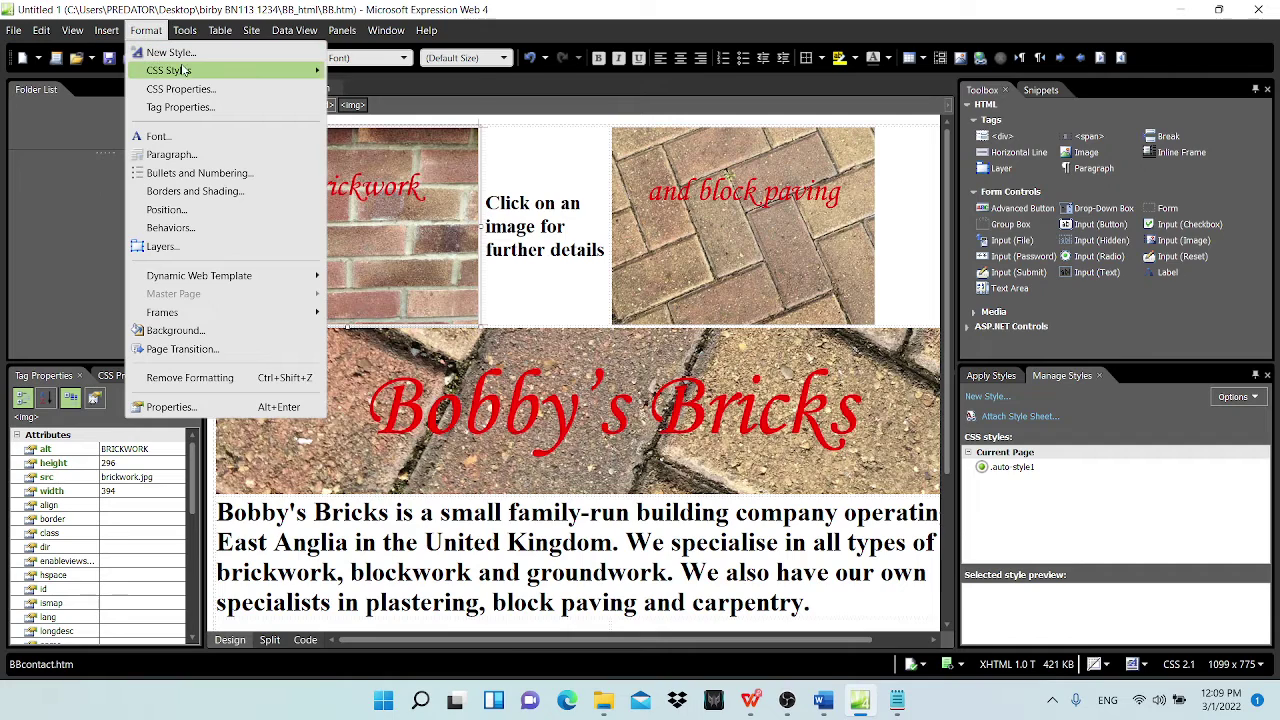
mouse_move(186, 70)
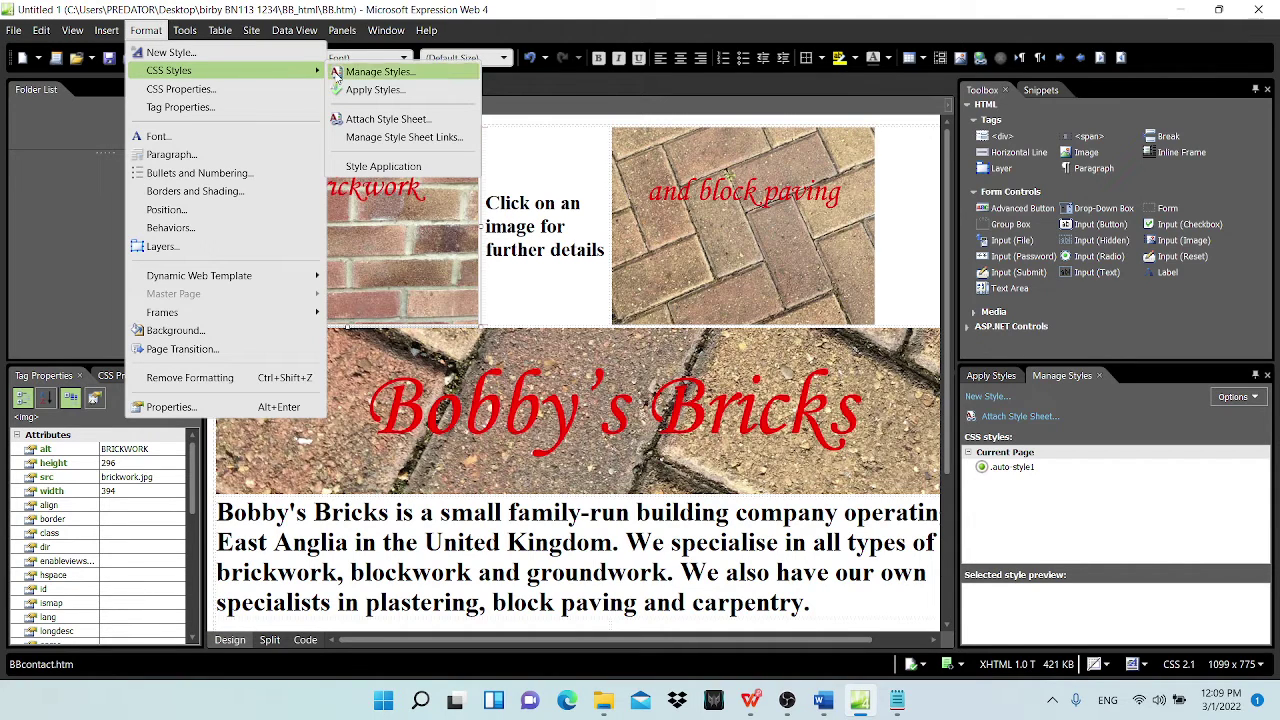
Step: Attach BBstyle.css to BB.htm, checking the file name against question 11 in the exam paper
click(388, 119)
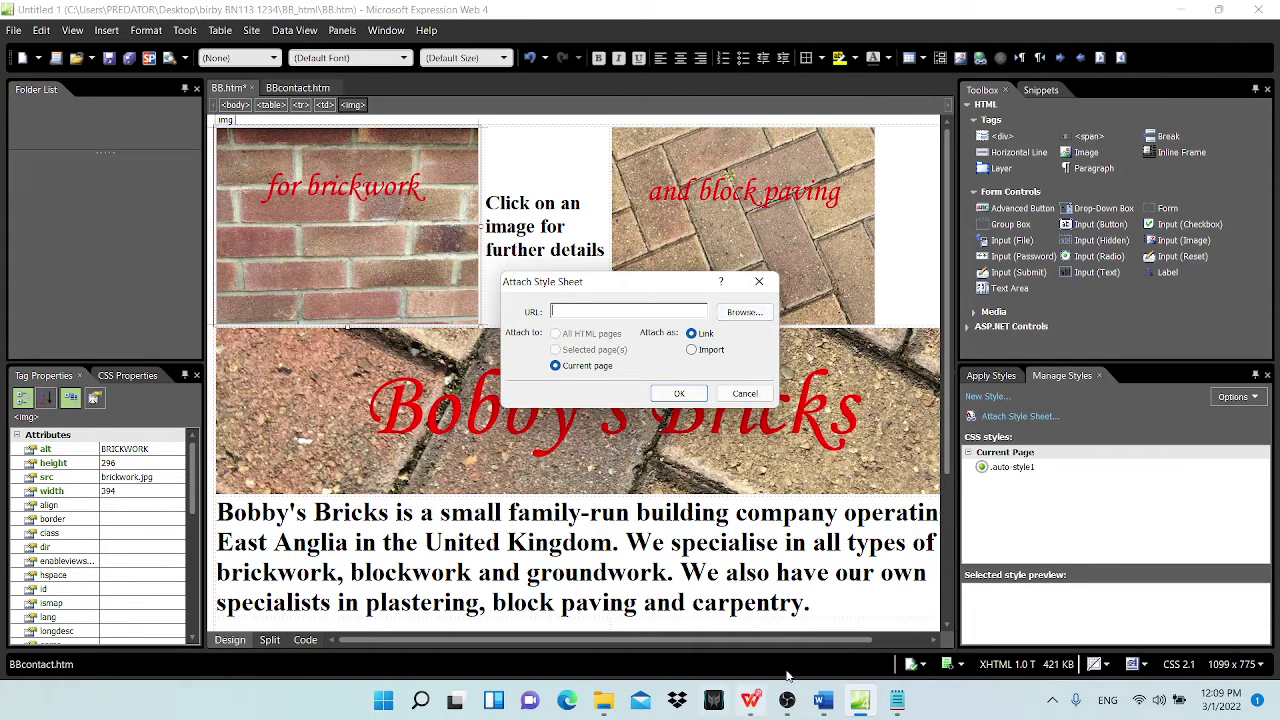
click(751, 700)
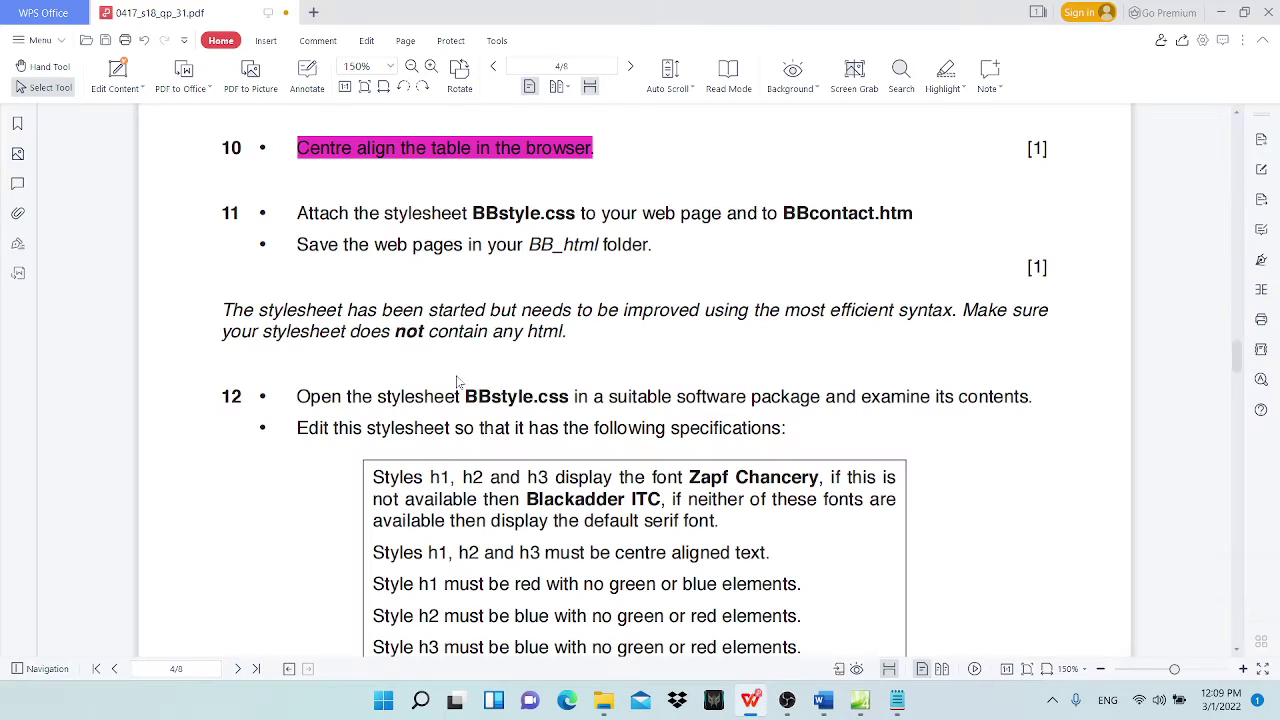
drag(474, 213, 581, 214)
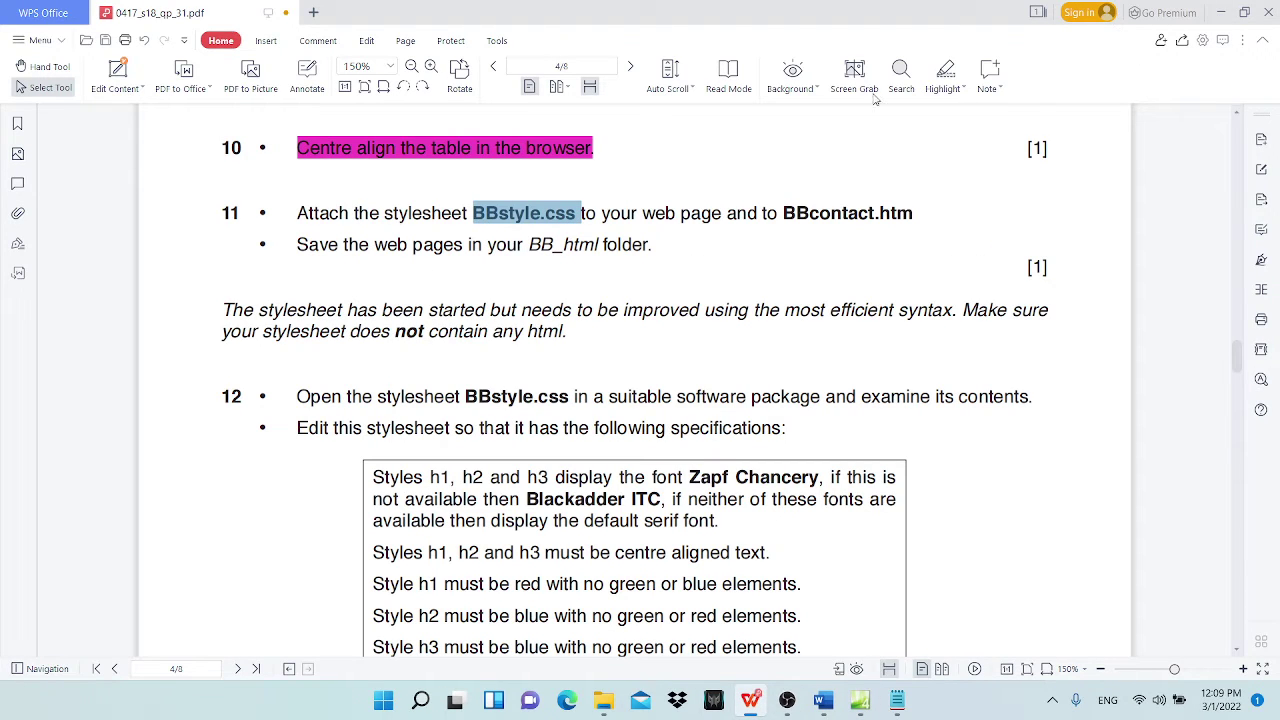
click(1220, 12)
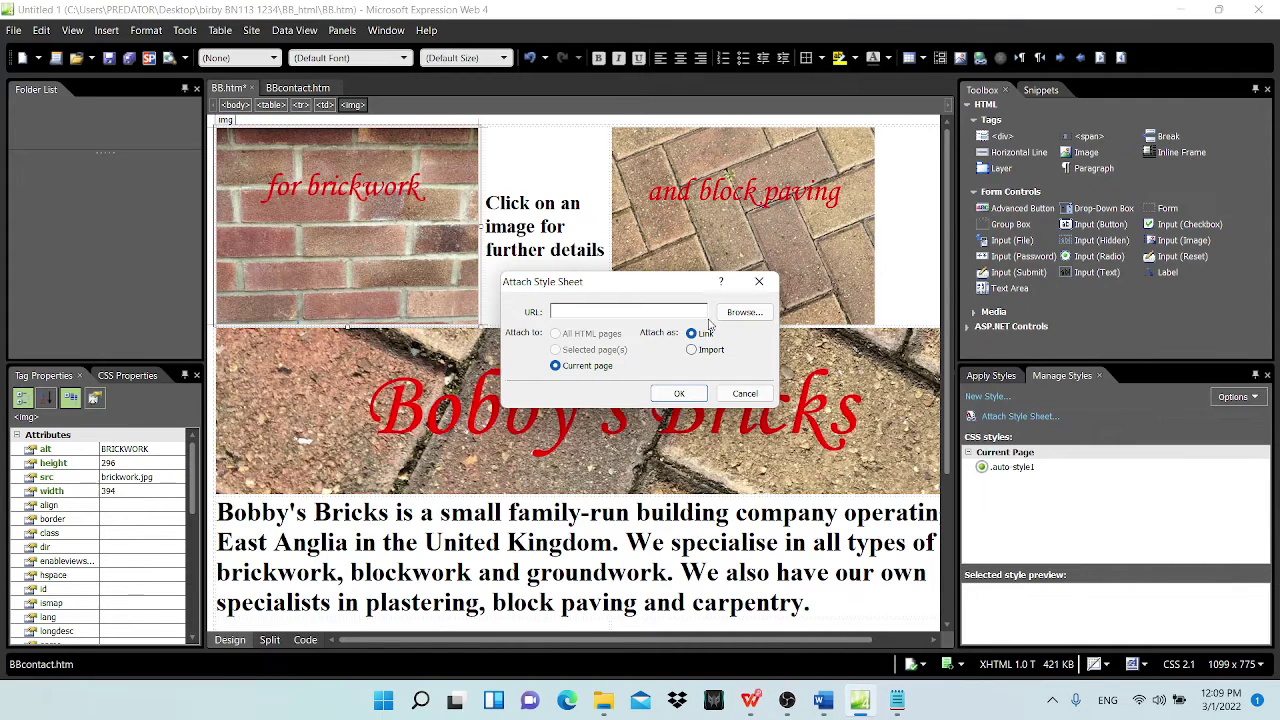
click(746, 311)
click(676, 380)
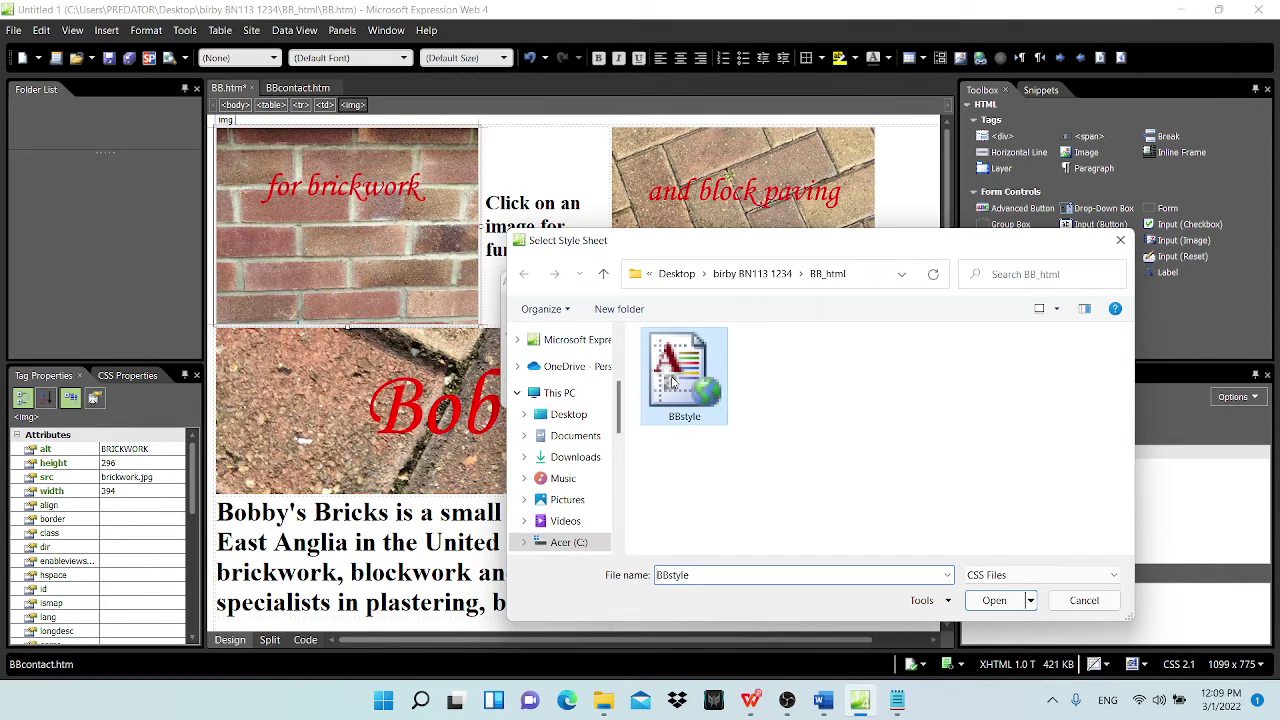
click(1004, 601)
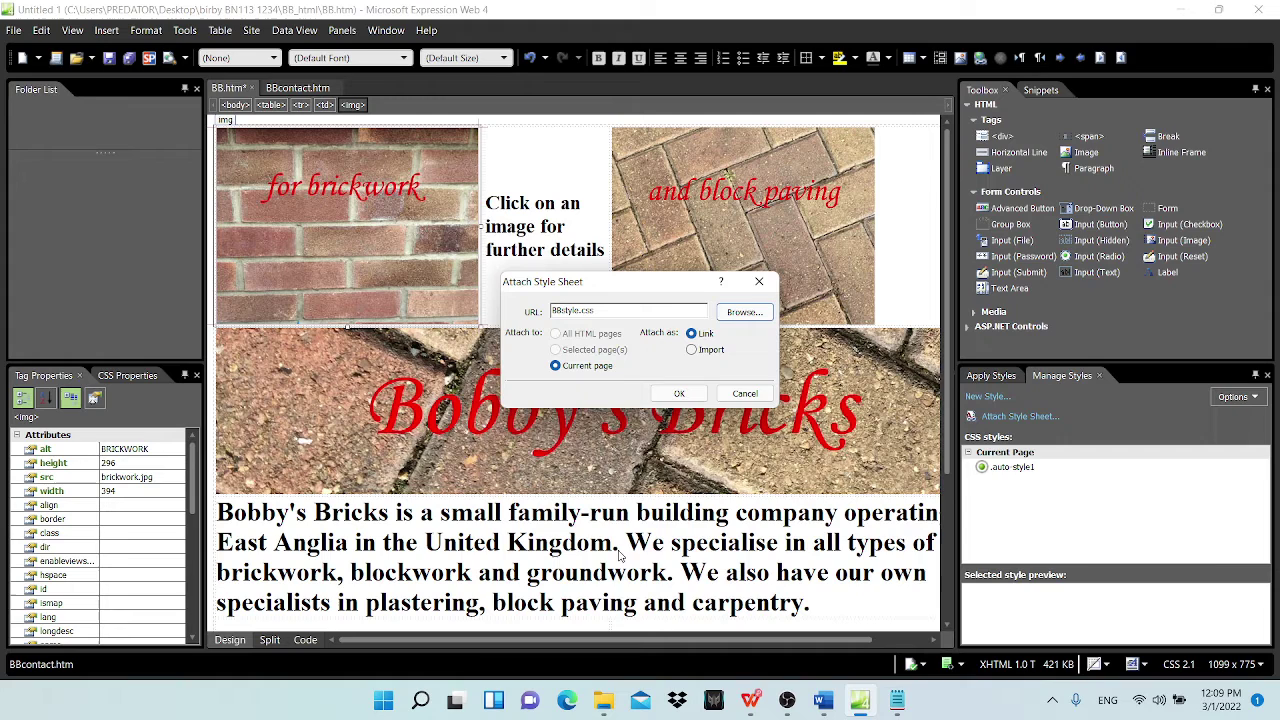
click(679, 393)
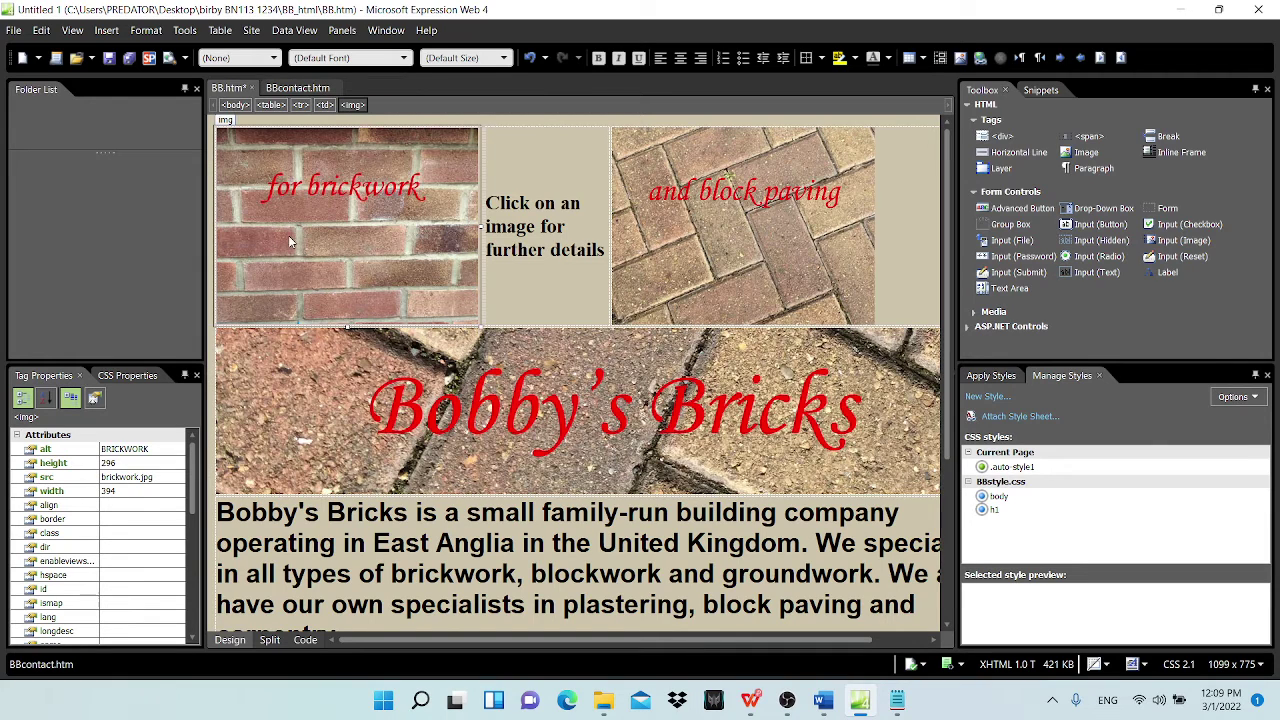
Step: Attach BBstyle.css to the BBcontact.htm page
click(300, 90)
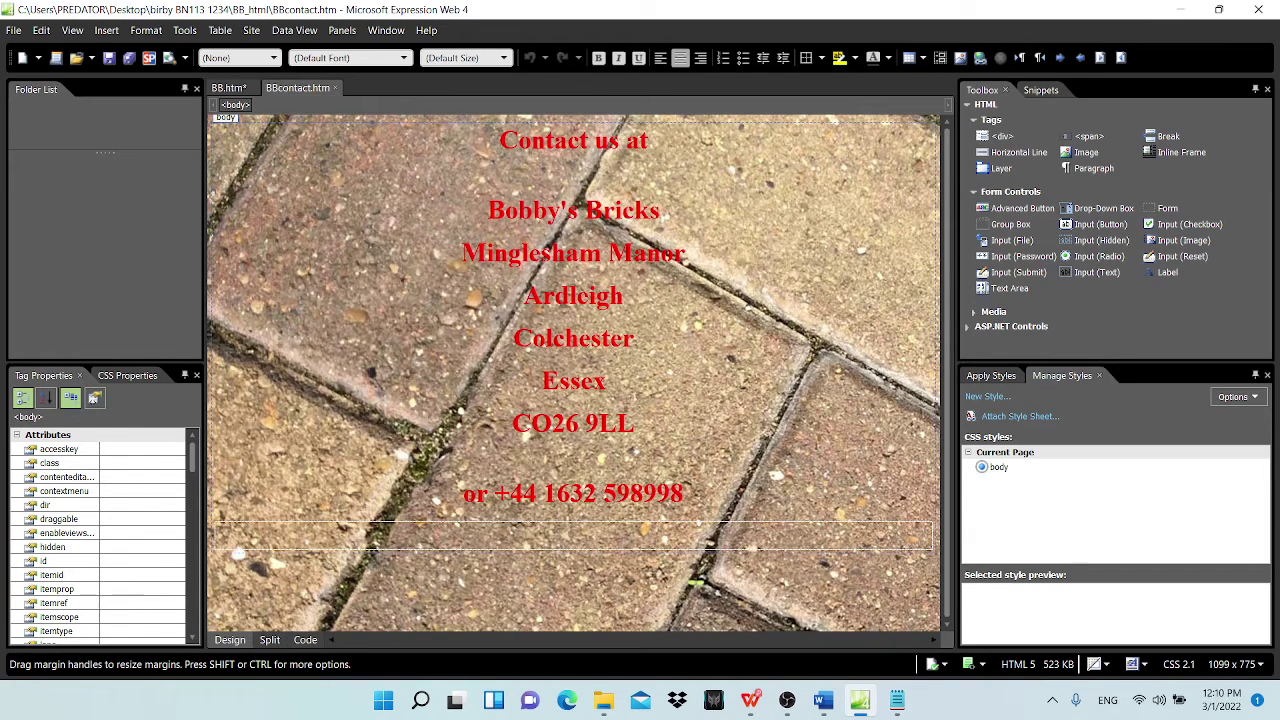
click(997, 418)
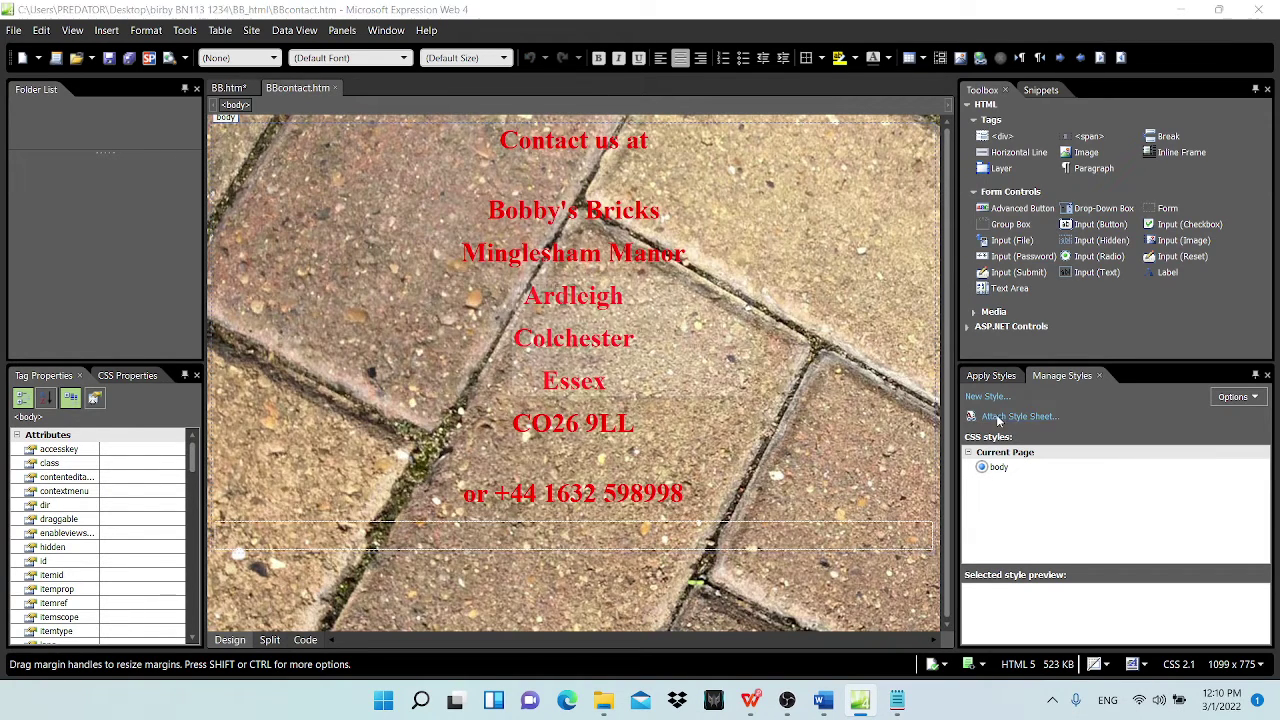
click(743, 313)
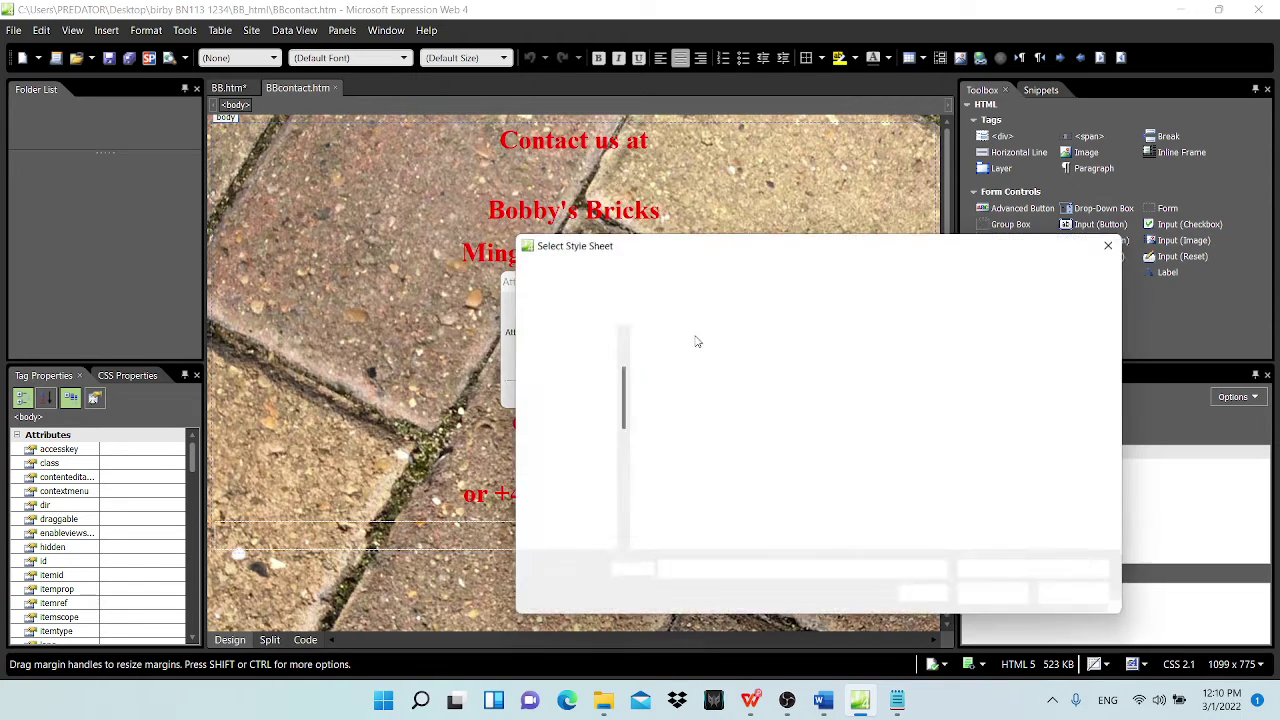
click(687, 378)
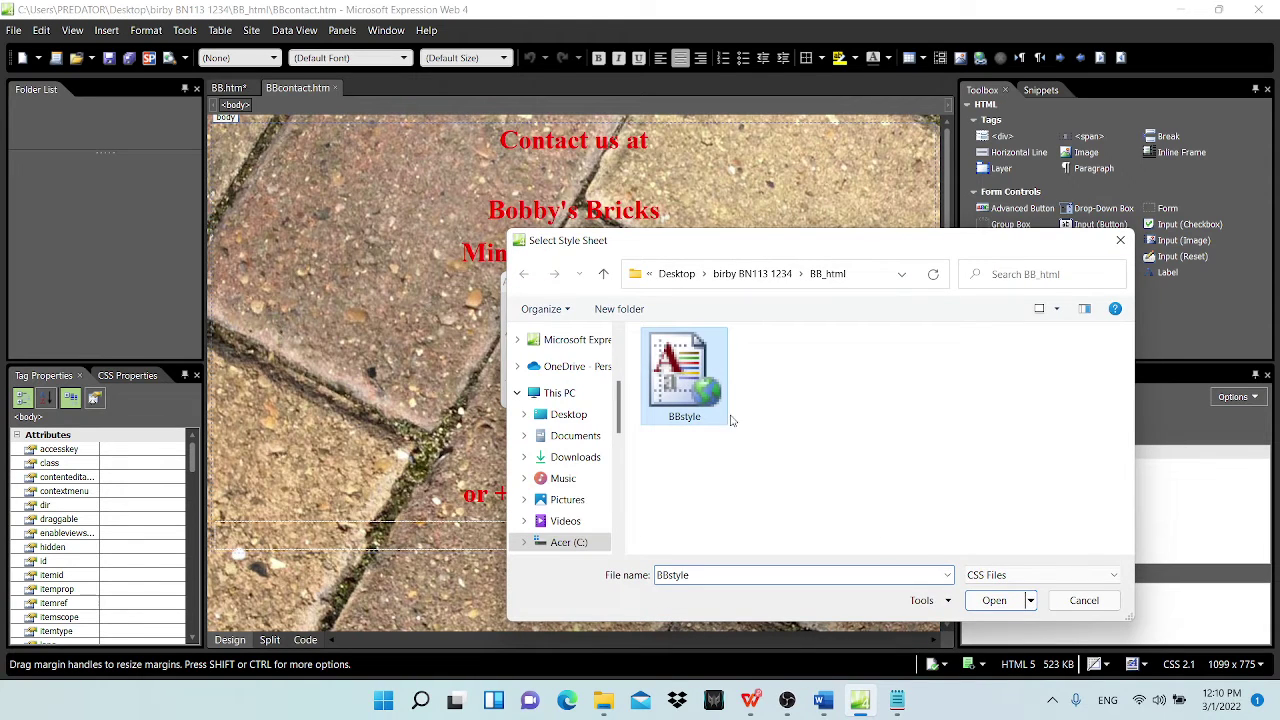
click(994, 600)
click(679, 393)
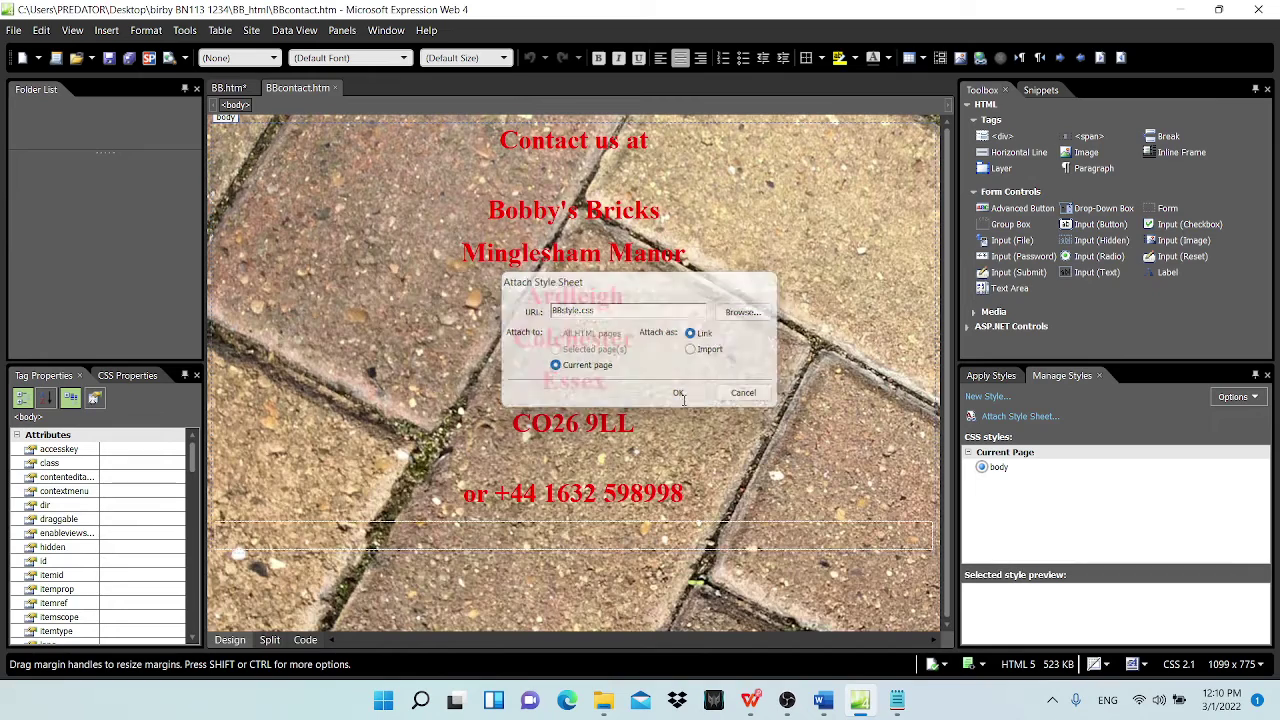
Step: Save BBcontact.htm and return to the BB.htm tab
click(110, 58)
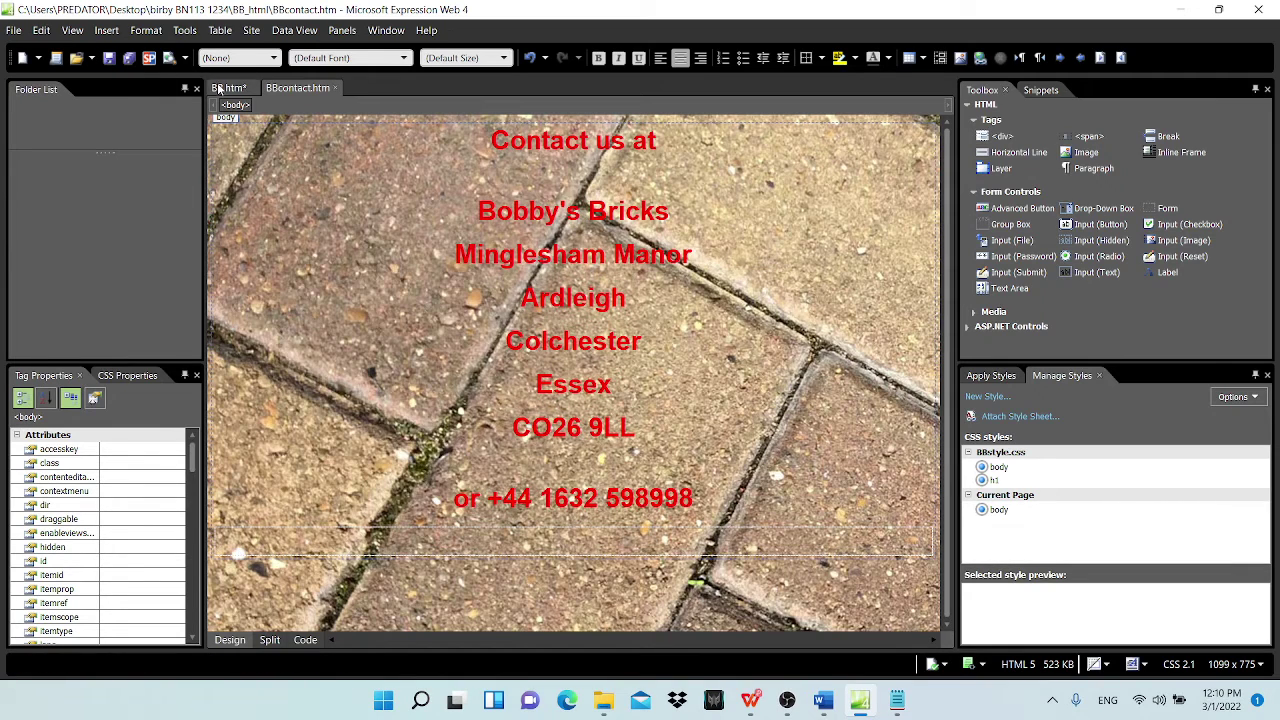
click(228, 88)
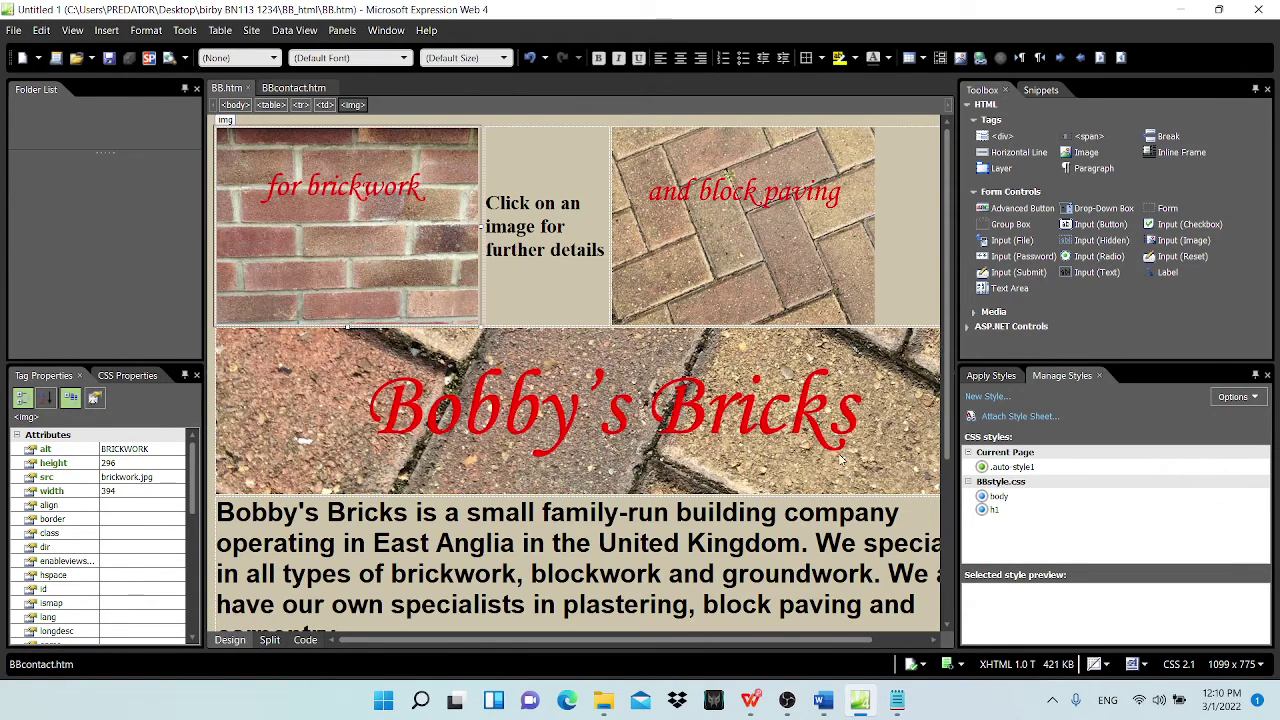
click(750, 706)
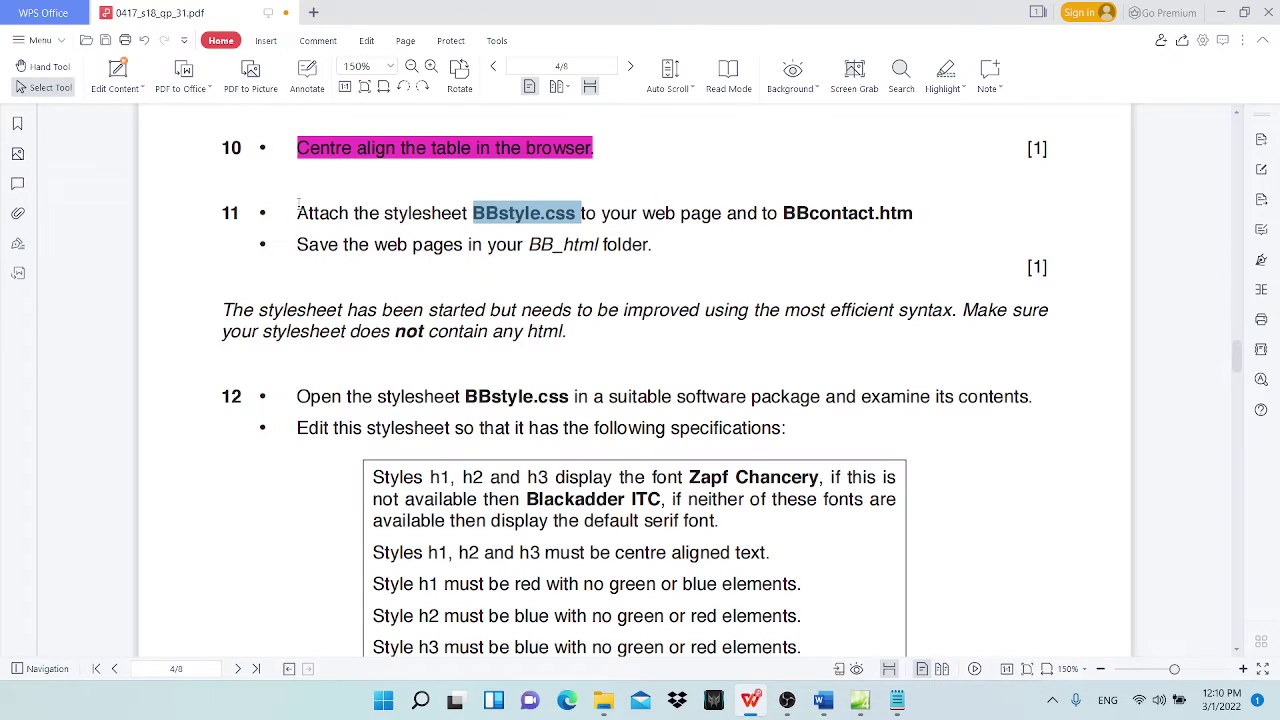
Step: Highlight question 11 in magenta, read question 12, then return to Expression Web
drag(298, 211, 646, 233)
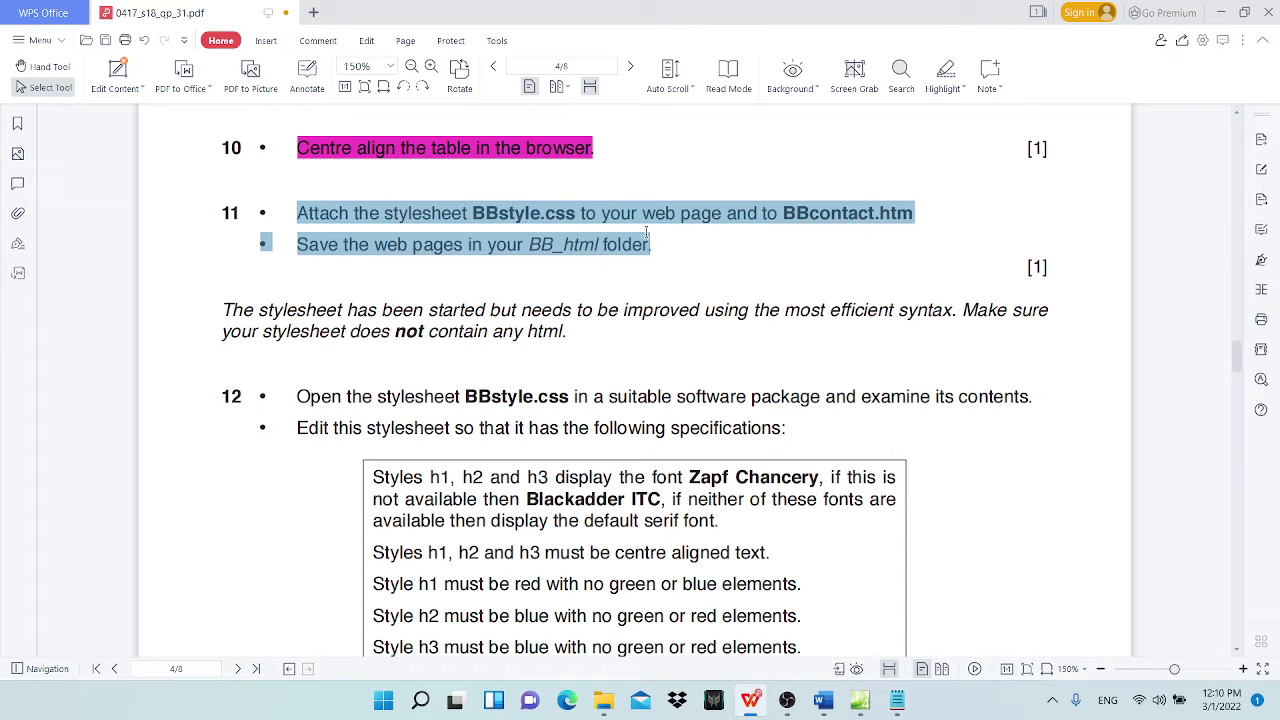
click(945, 72)
scroll(372, 285, down, 3)
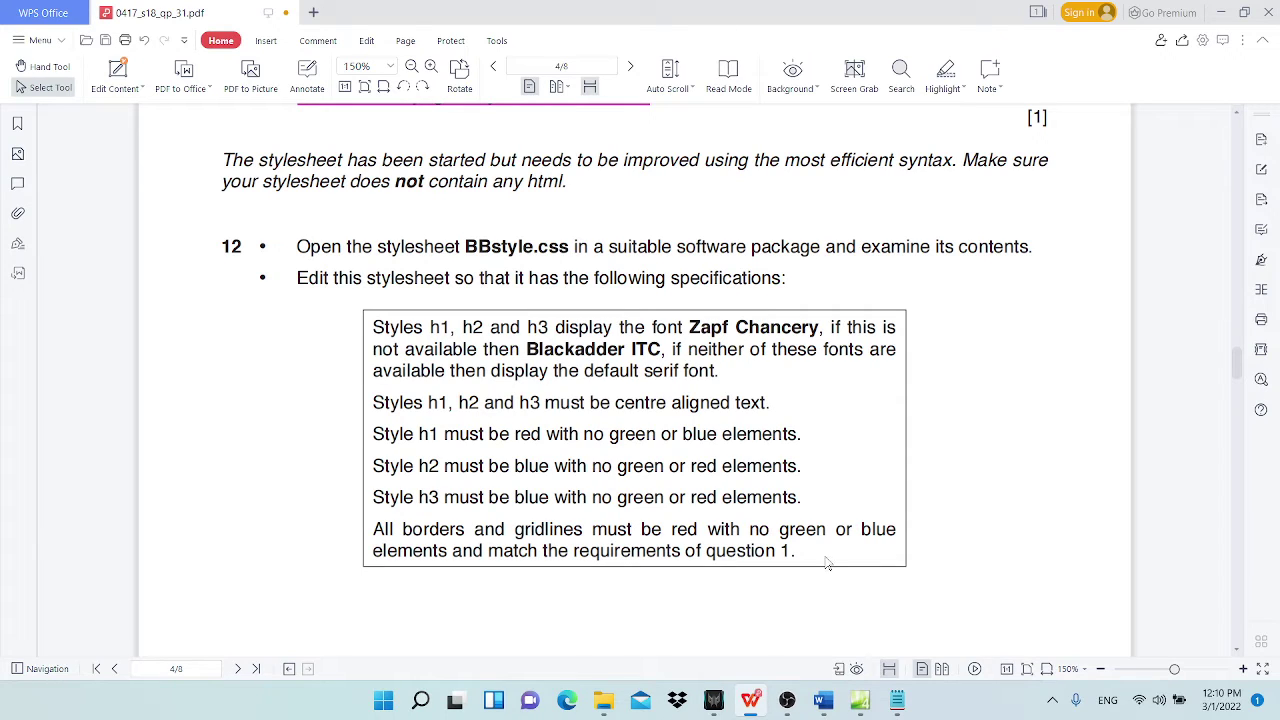
click(860, 700)
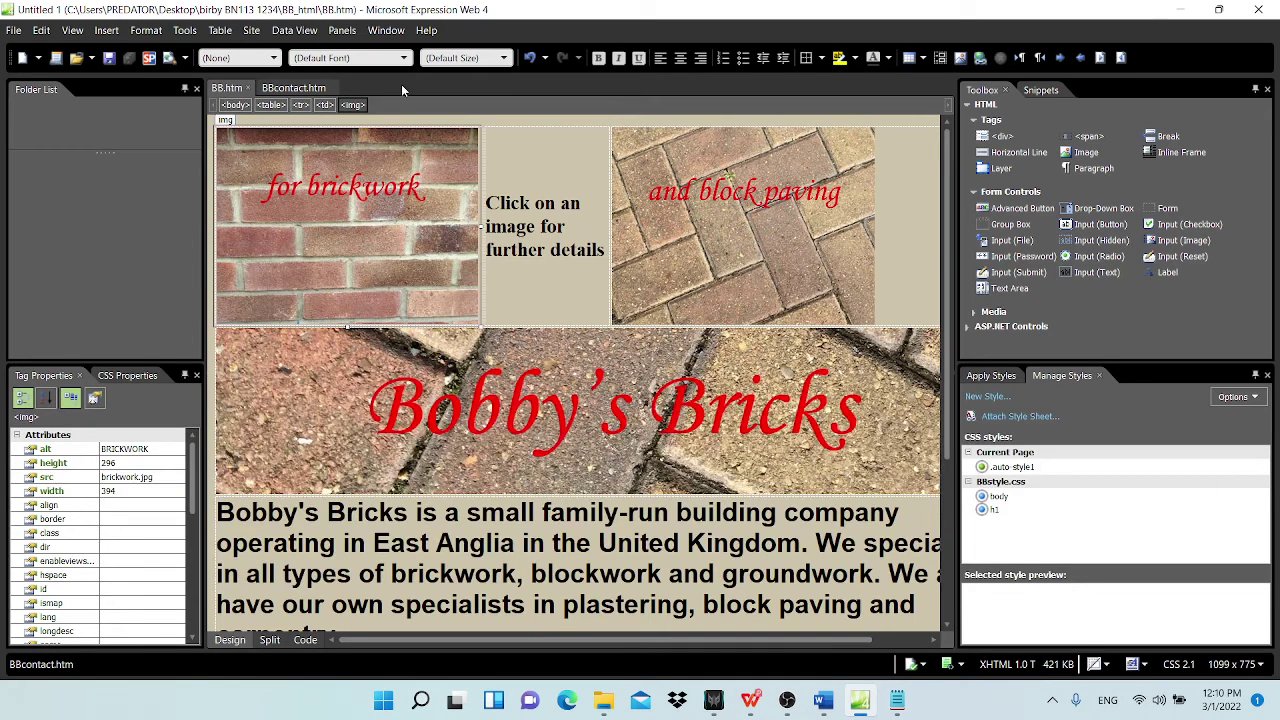
Step: Open BBstyle.css from the BB_html folder, then glance at the notes and question paper
click(19, 31)
click(52, 74)
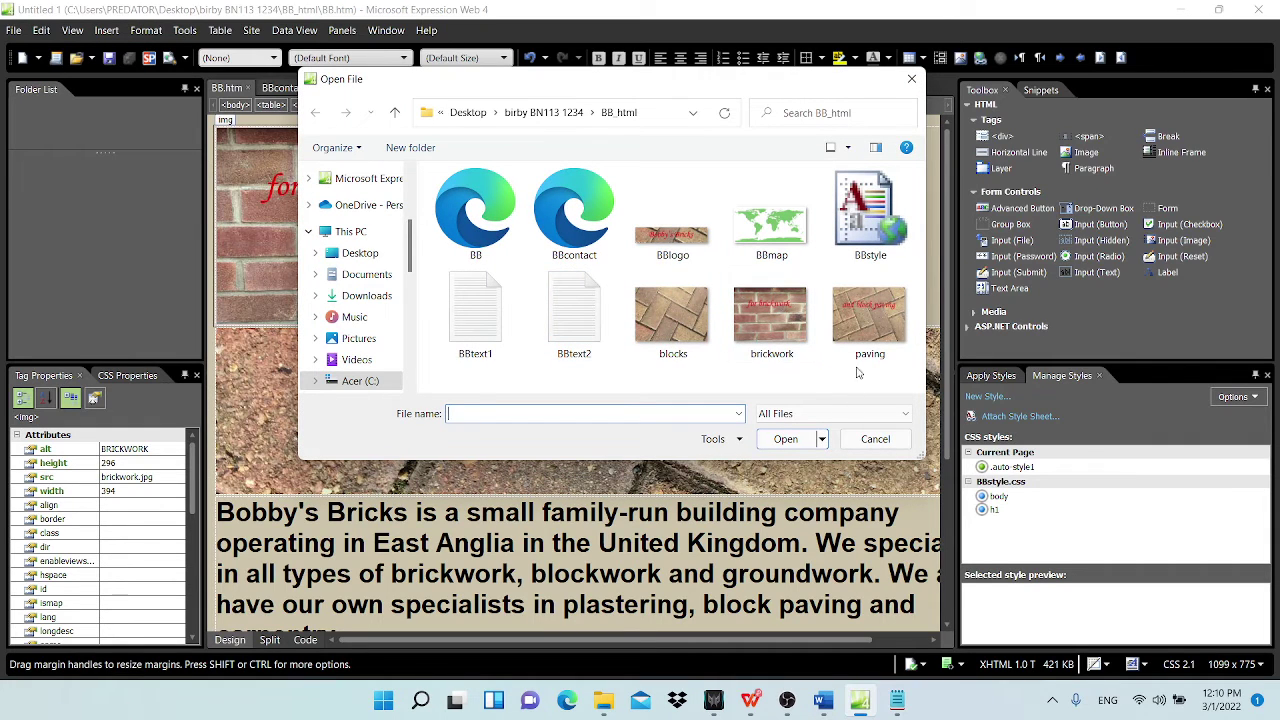
click(862, 228)
click(783, 438)
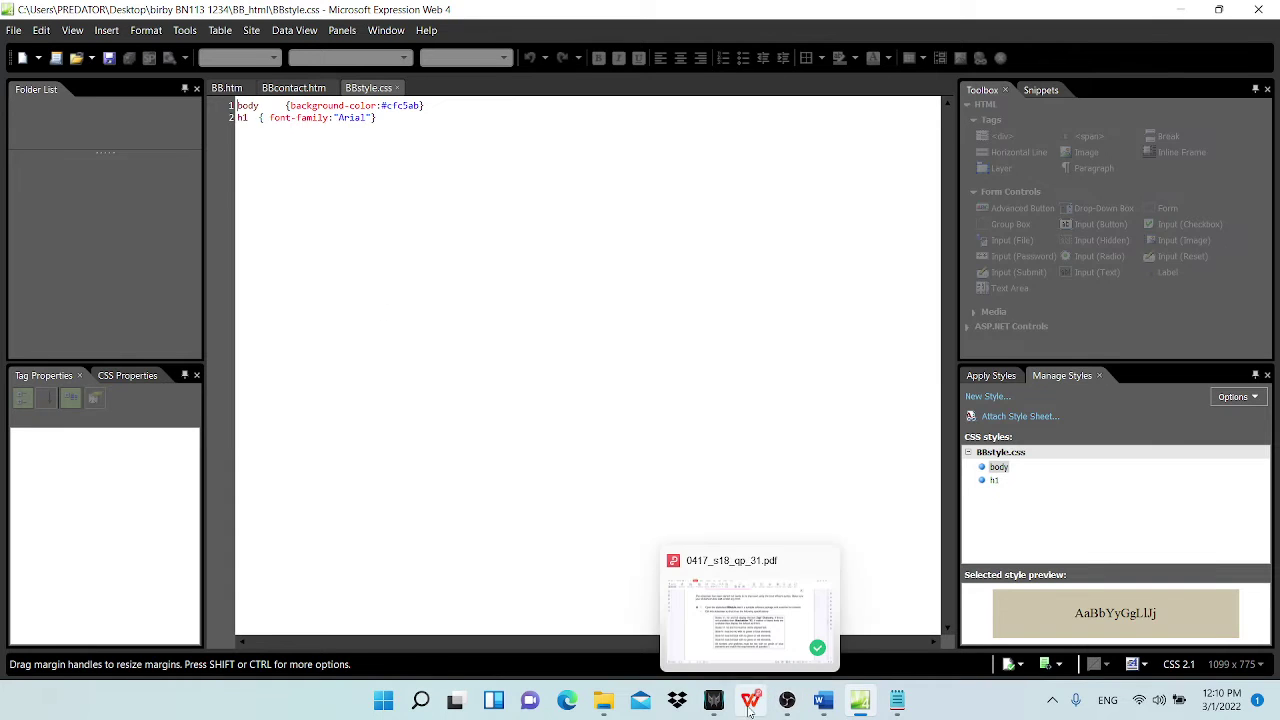
click(897, 700)
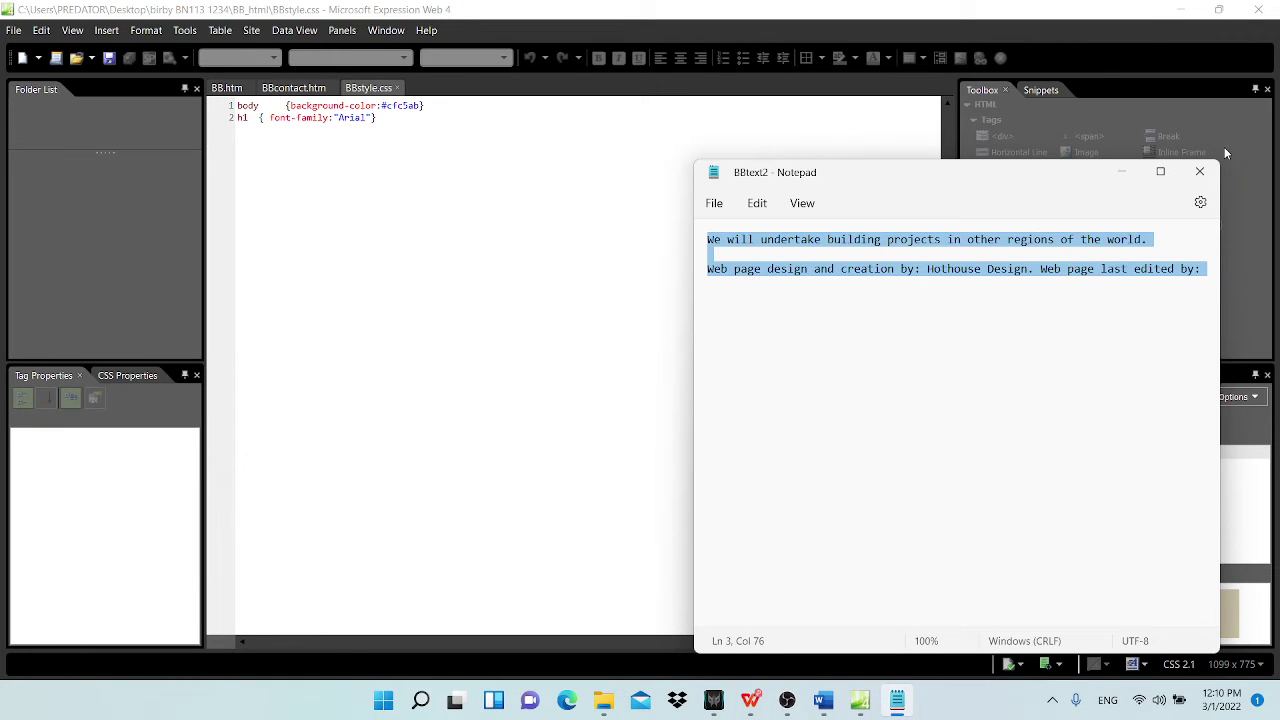
click(897, 700)
click(769, 700)
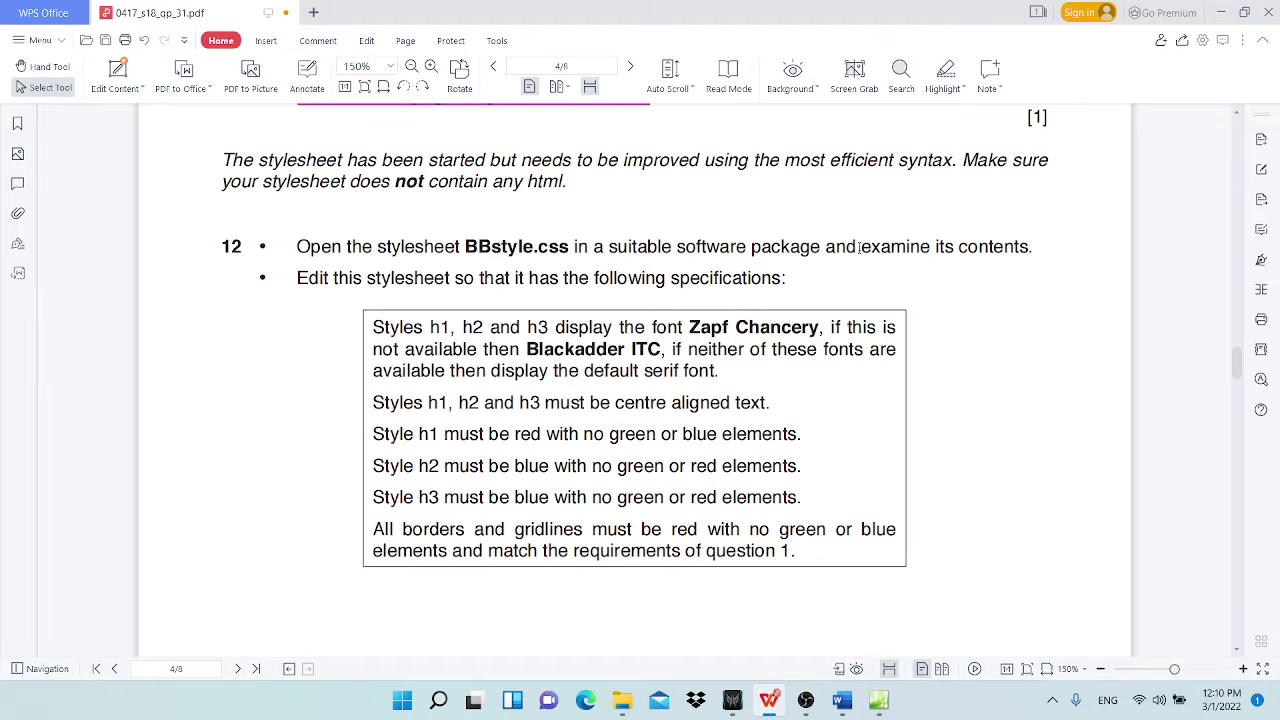
click(1220, 12)
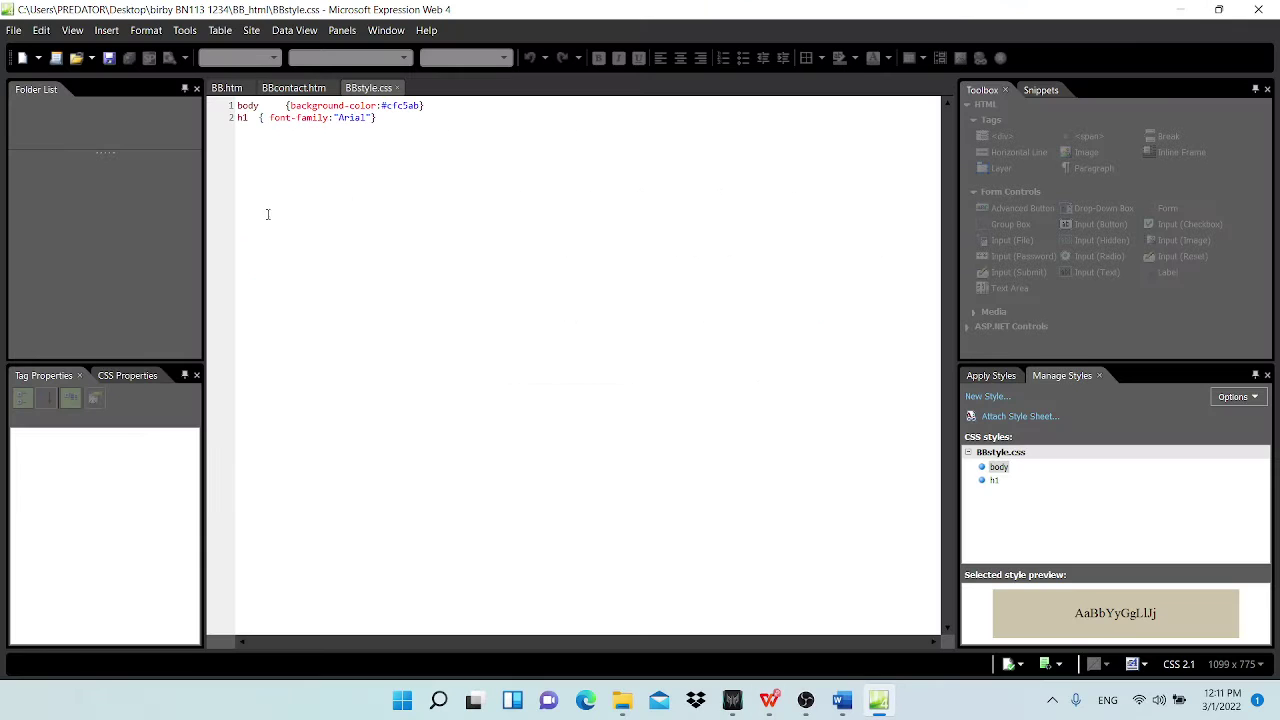
mouse_move(237, 105)
mouse_down()
mouse_move(464, 110)
mouse_move(237, 118)
mouse_up()
click(513, 181)
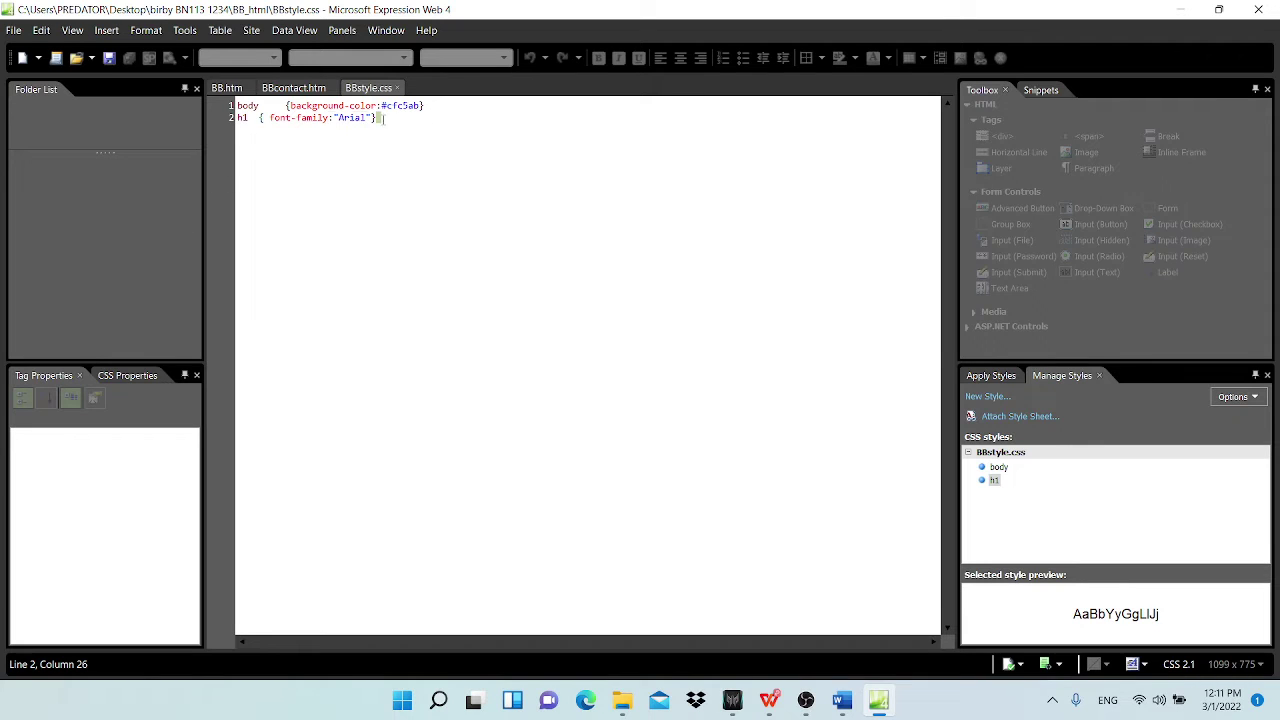
drag(384, 118, 226, 125)
click(248, 117)
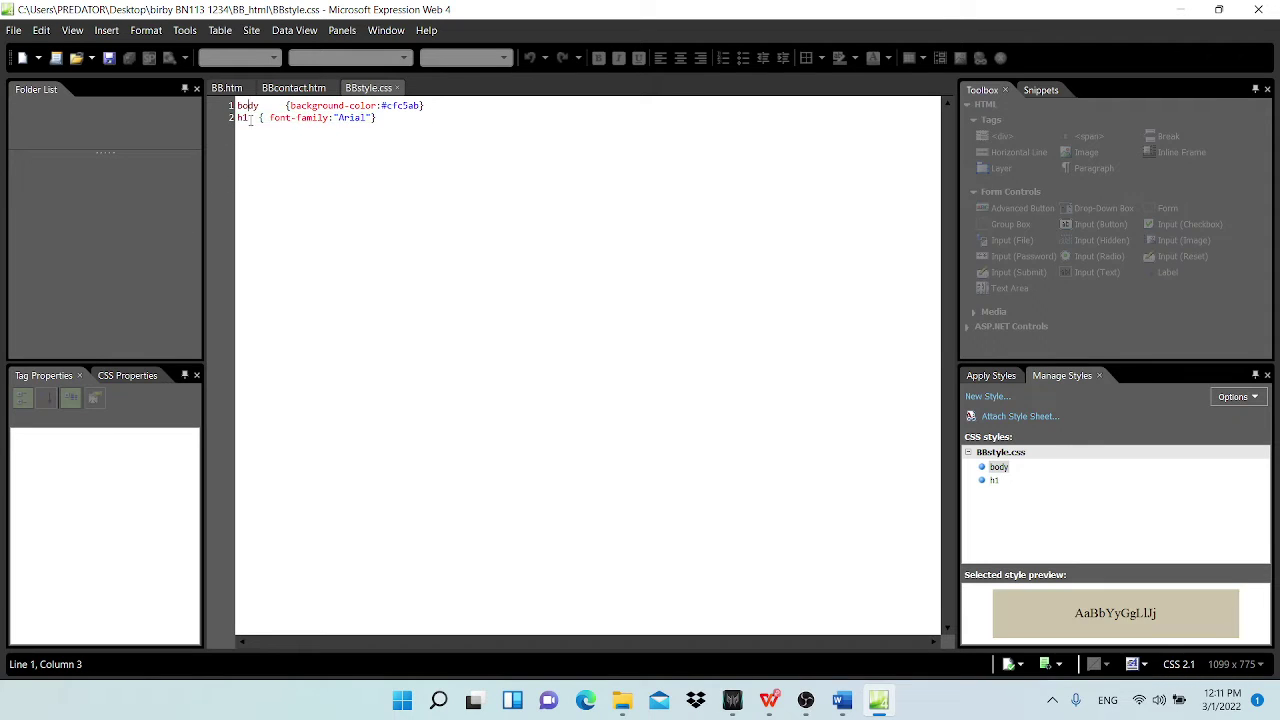
drag(237, 105, 426, 105)
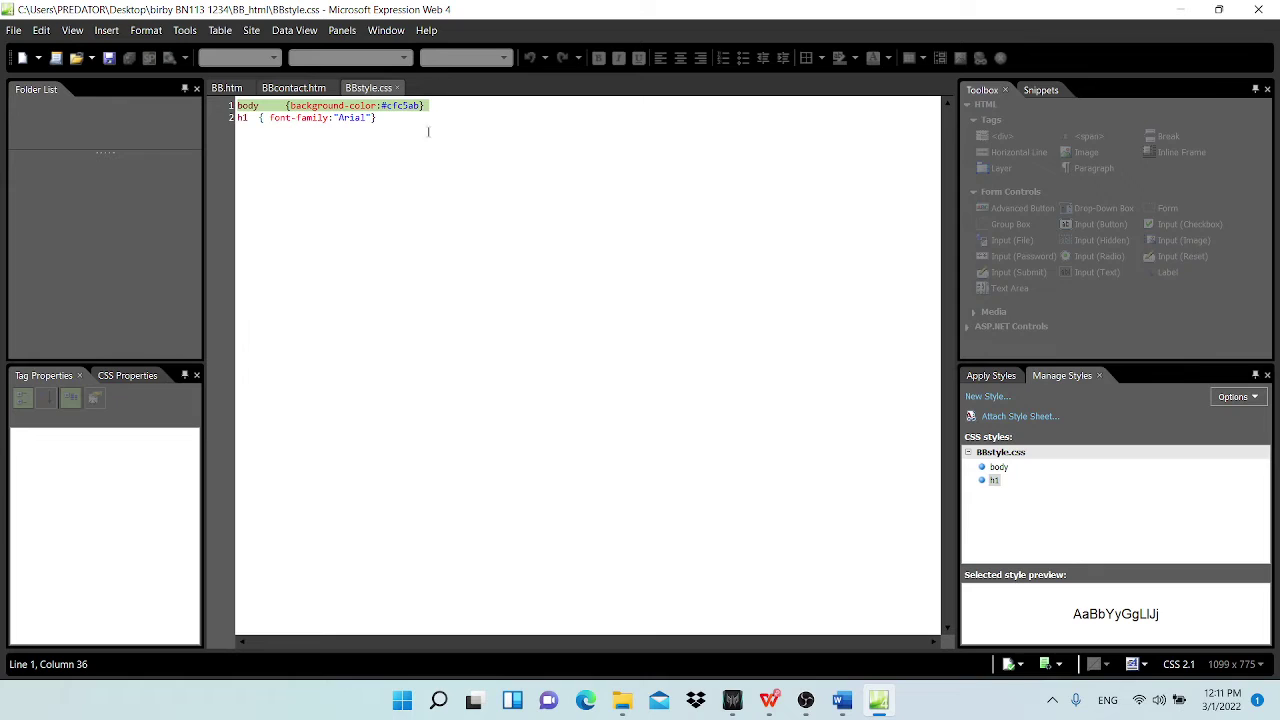
click(239, 107)
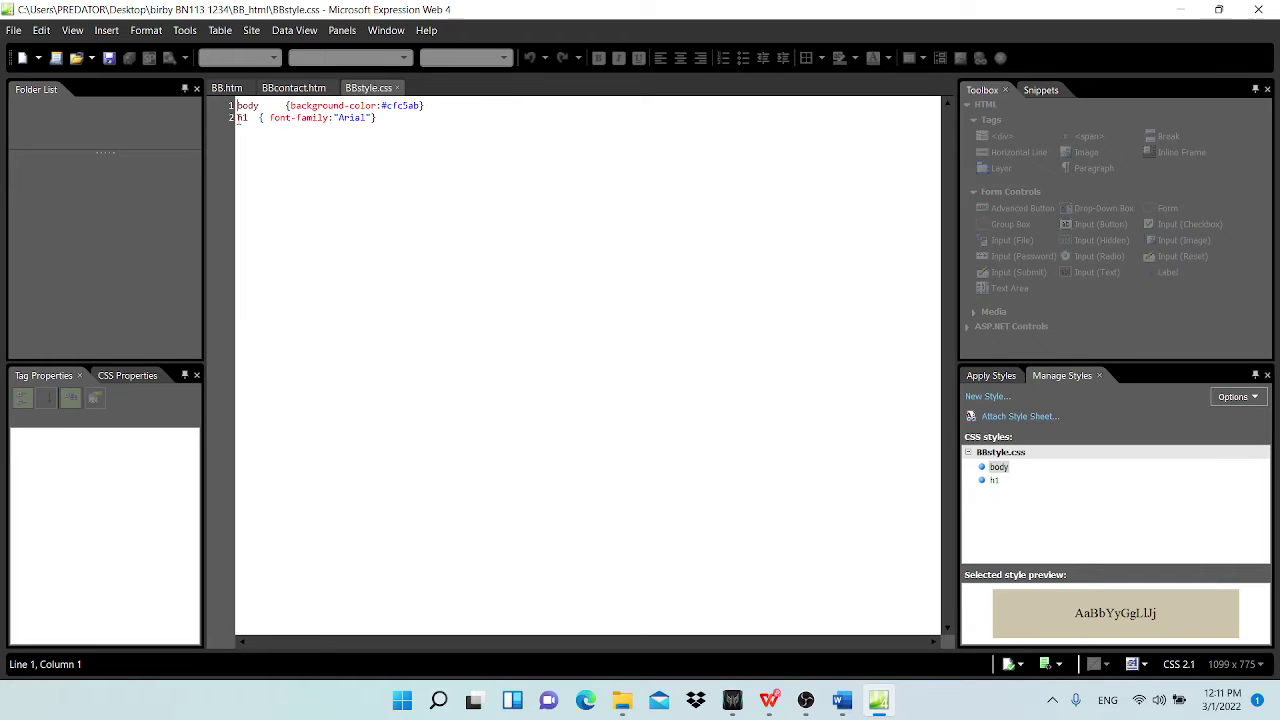
drag(240, 117, 338, 117)
click(338, 117)
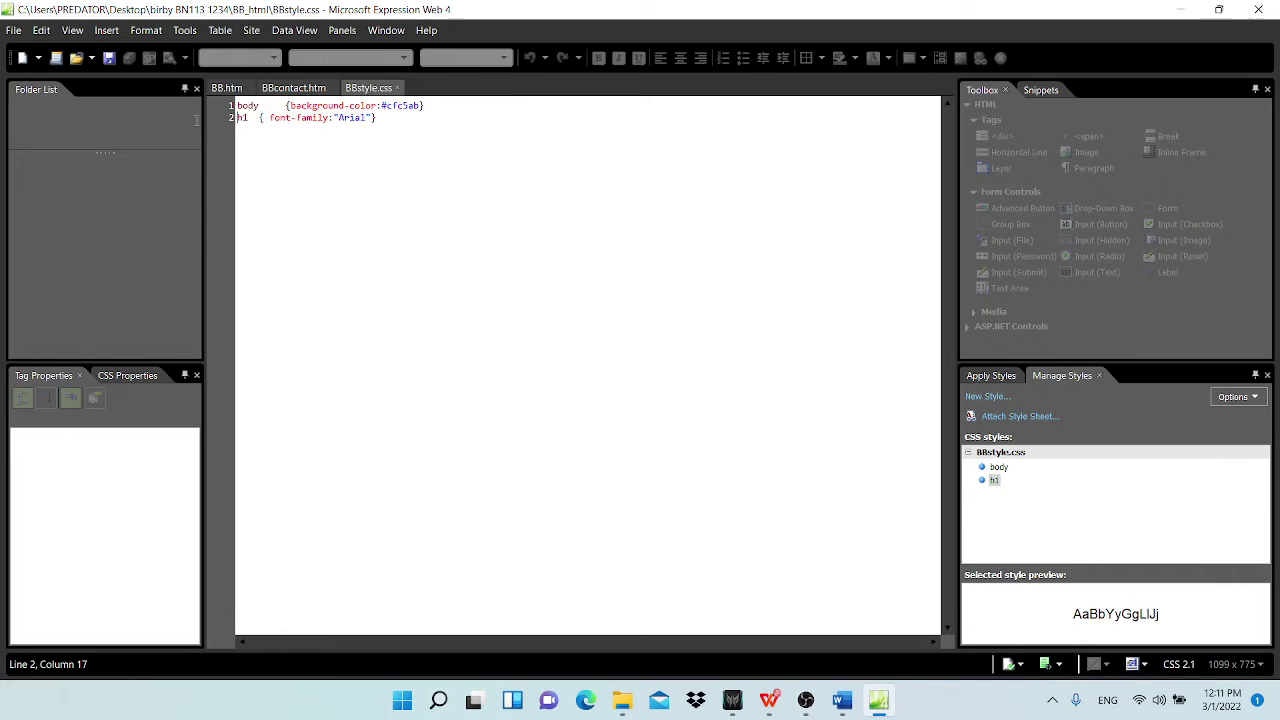
mouse_move(237, 117)
mouse_down()
mouse_move(270, 118)
mouse_move(260, 127)
mouse_up()
drag(385, 118, 237, 118)
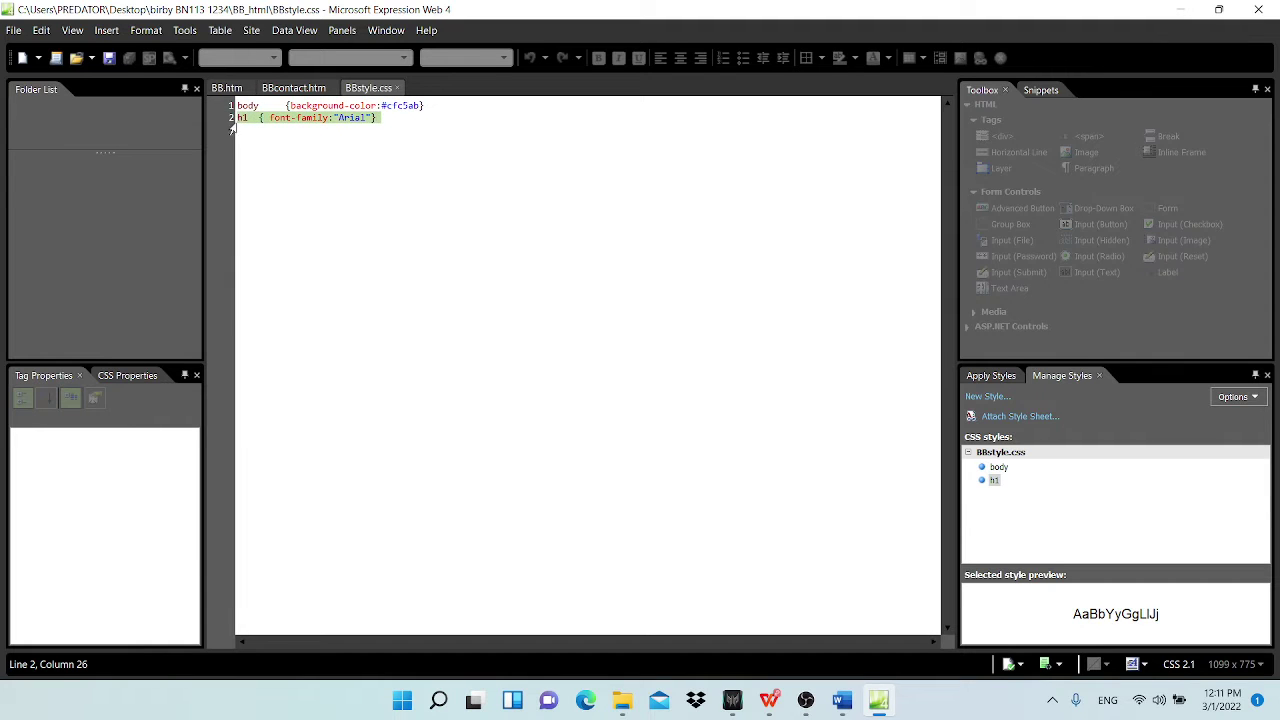
click(228, 88)
scroll(455, 297, down, 2)
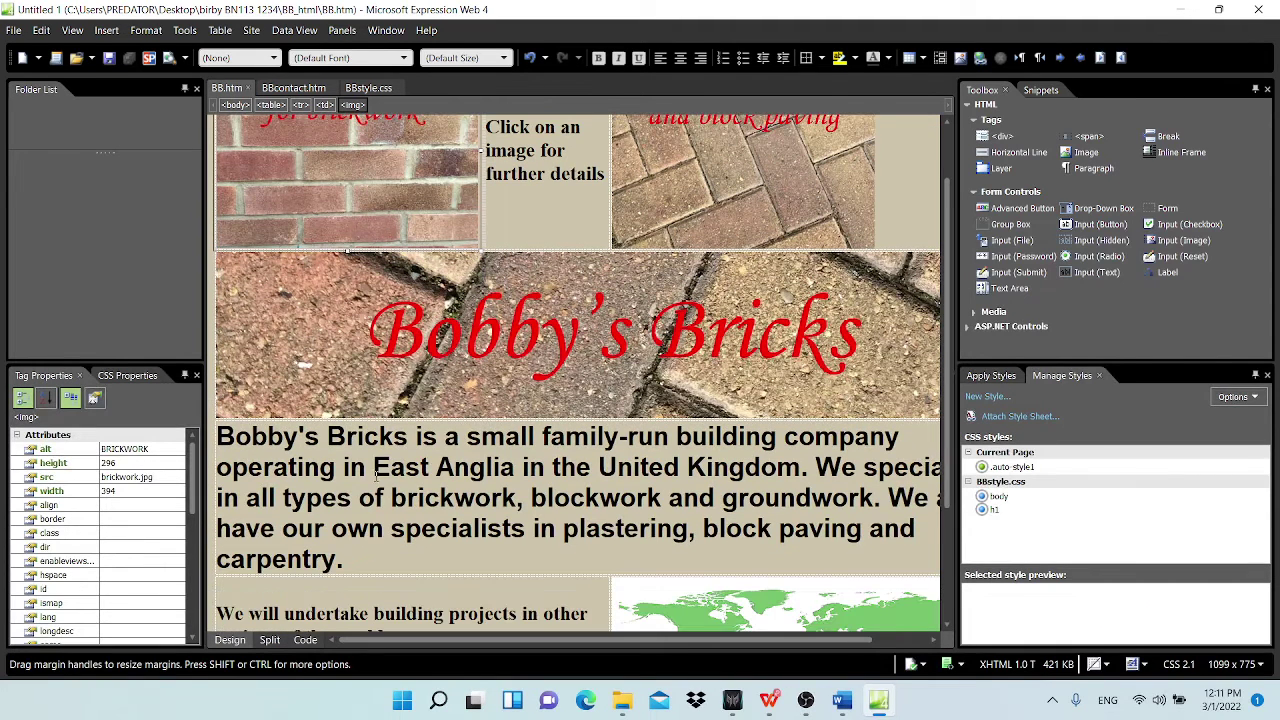
click(379, 92)
click(370, 184)
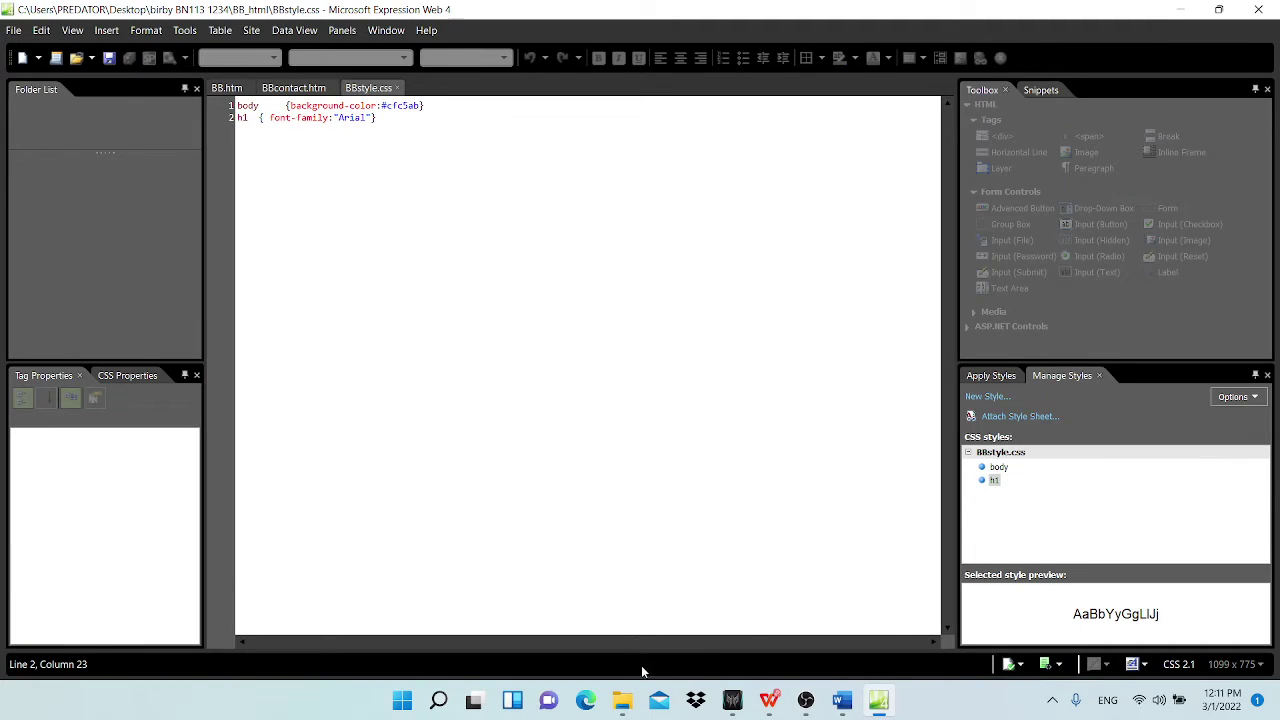
mouse_move(845, 703)
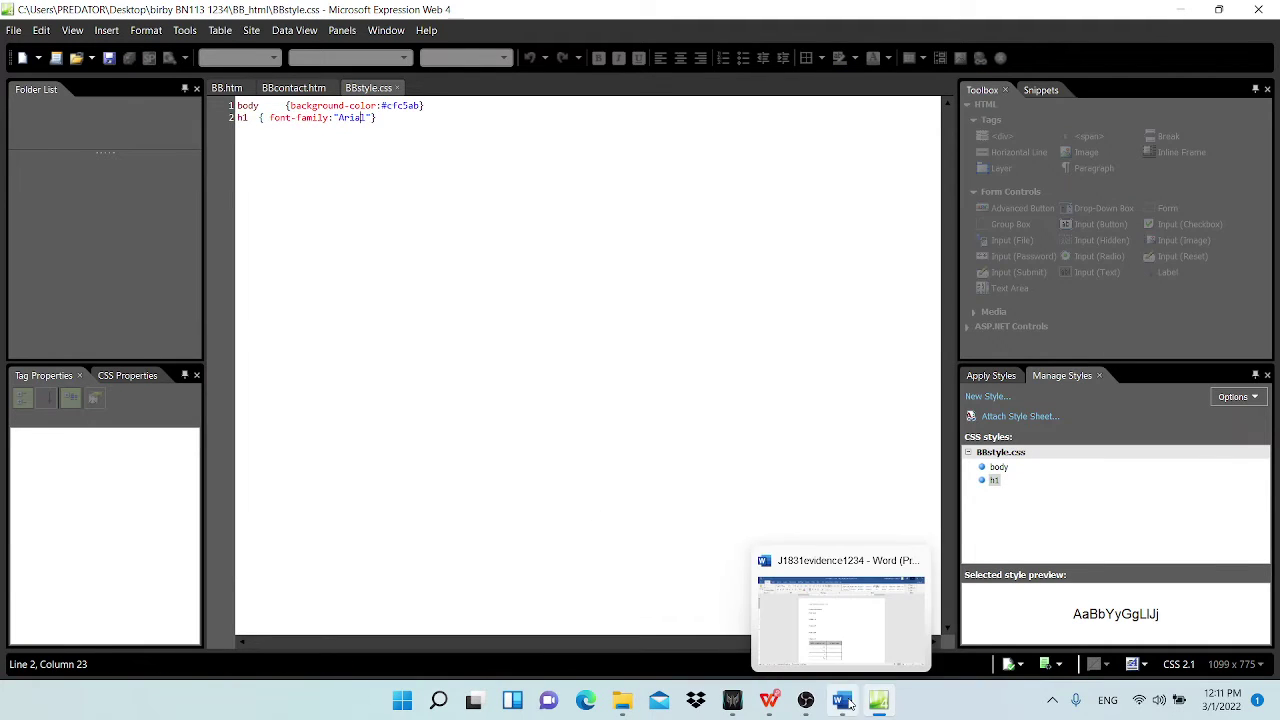
click(768, 700)
scroll(410, 295, down, 2)
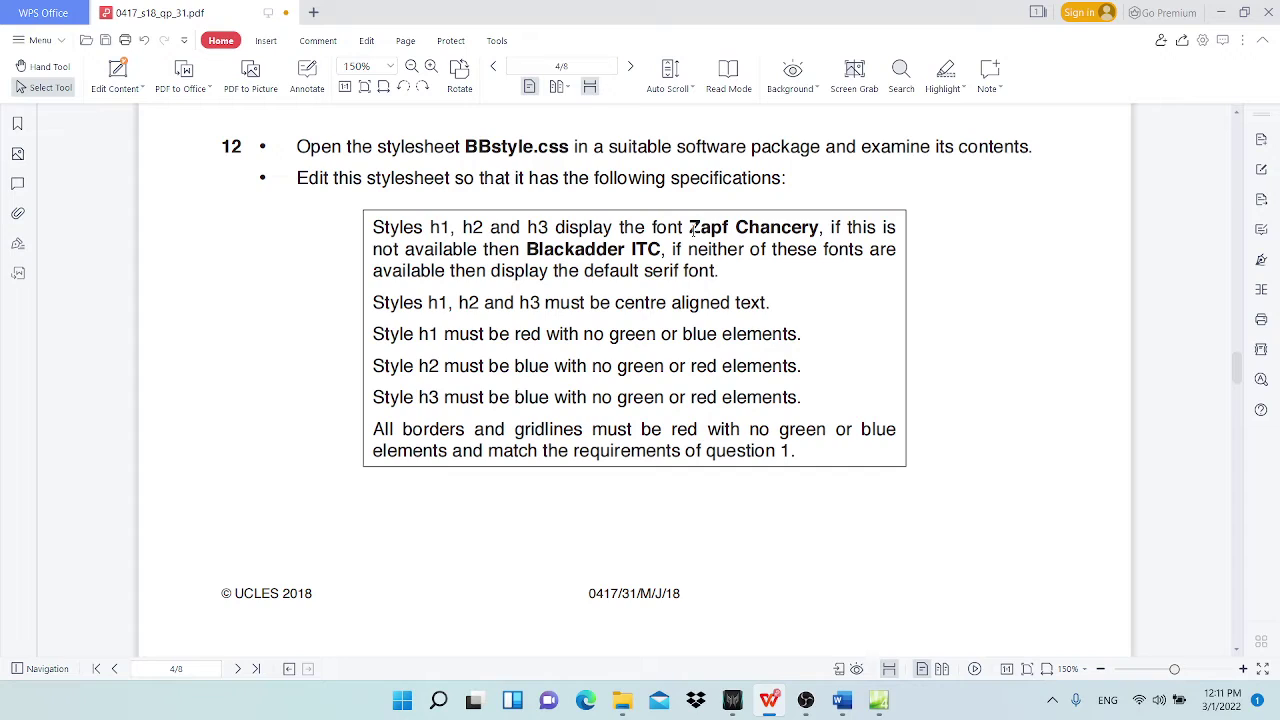
drag(690, 227, 820, 227)
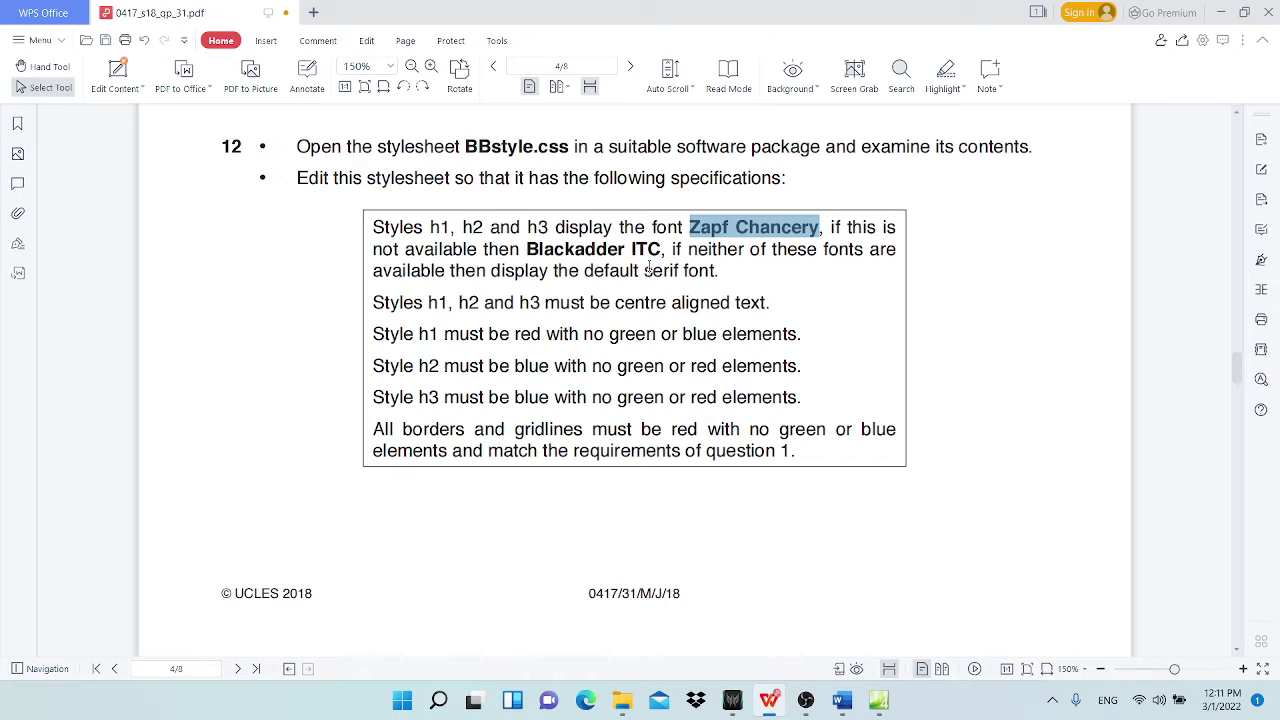
drag(649, 267, 681, 268)
drag(762, 397, 774, 397)
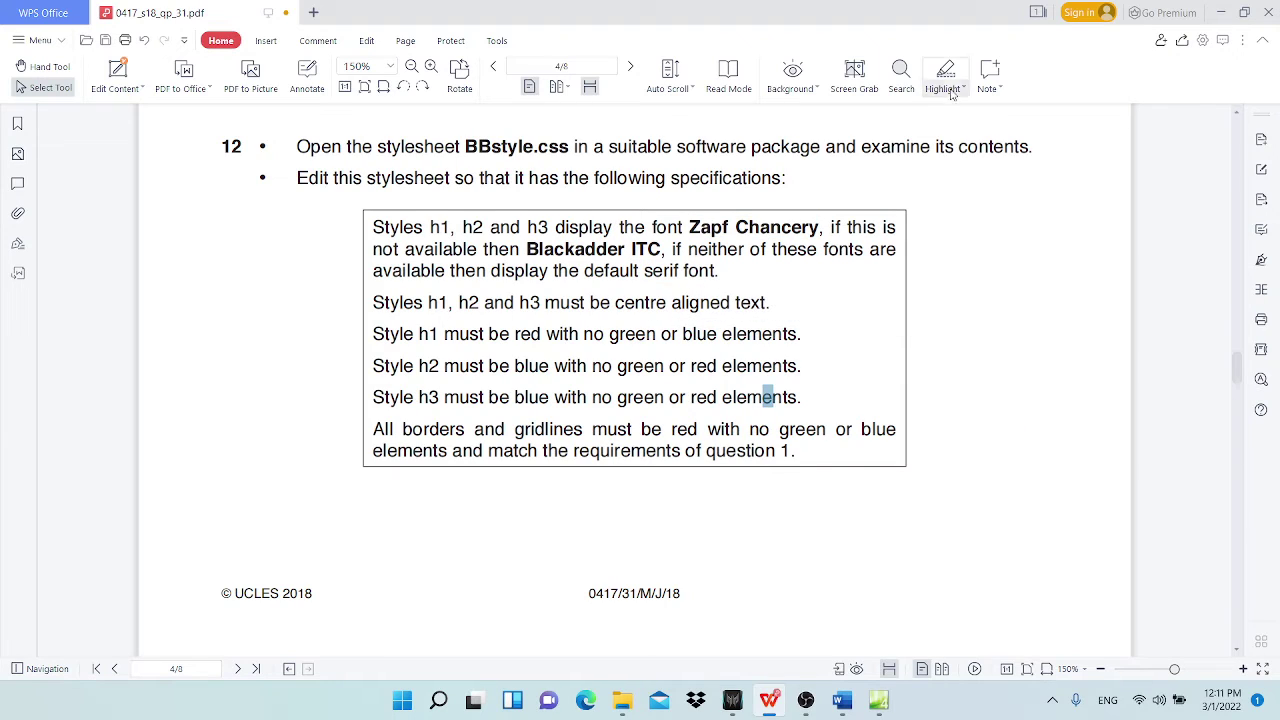
Step: Open Modify Style for h1 and replace the Arial font-family with 'Zapf Chancery,'
click(1221, 13)
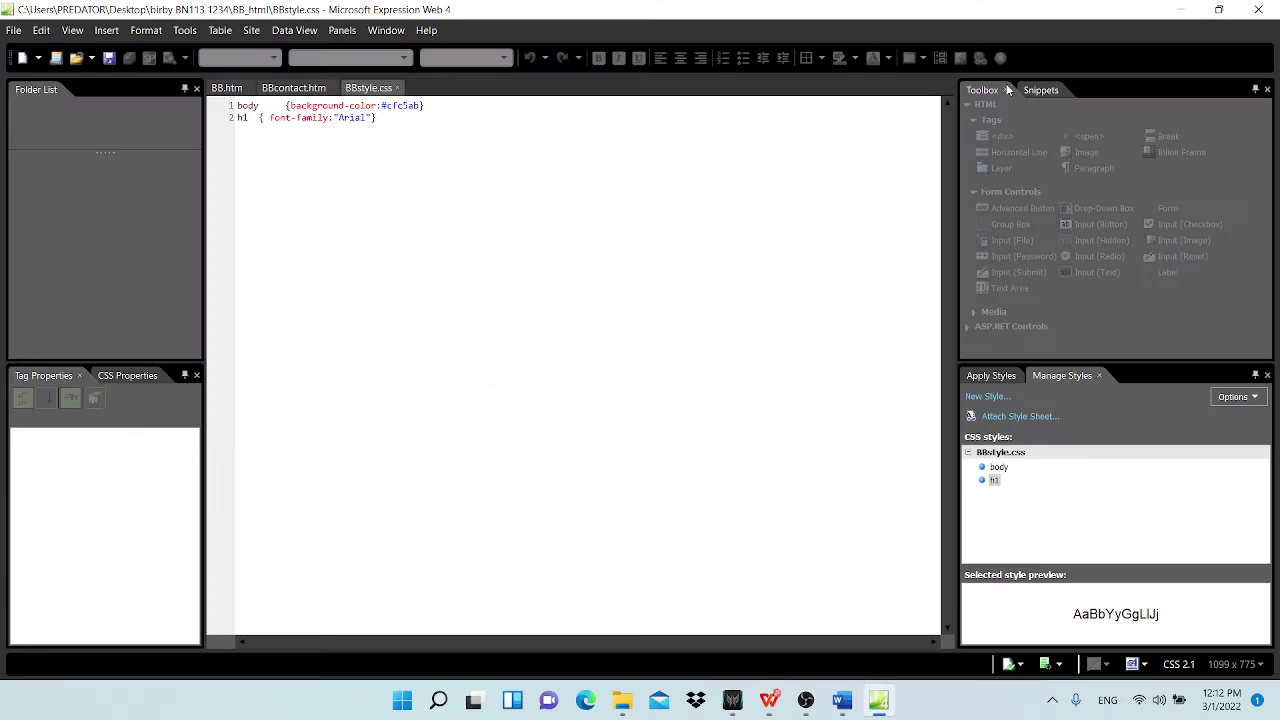
click(244, 117)
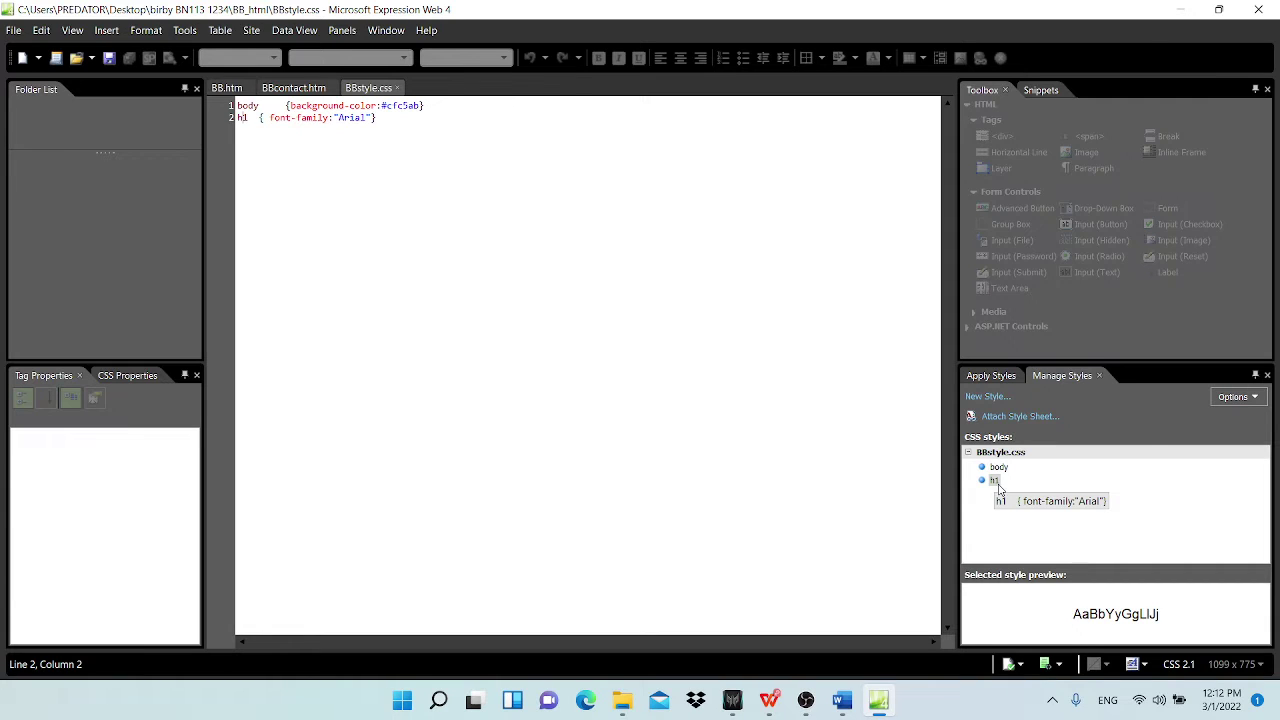
right_click(997, 485)
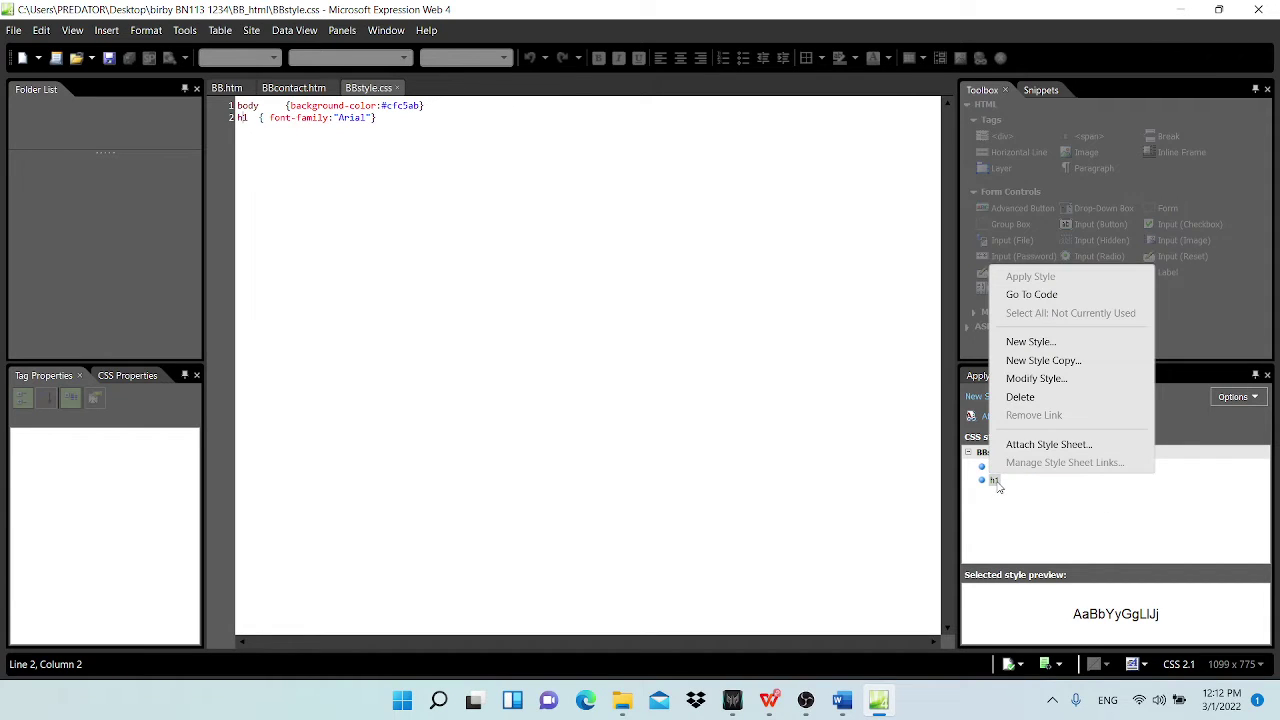
click(1050, 385)
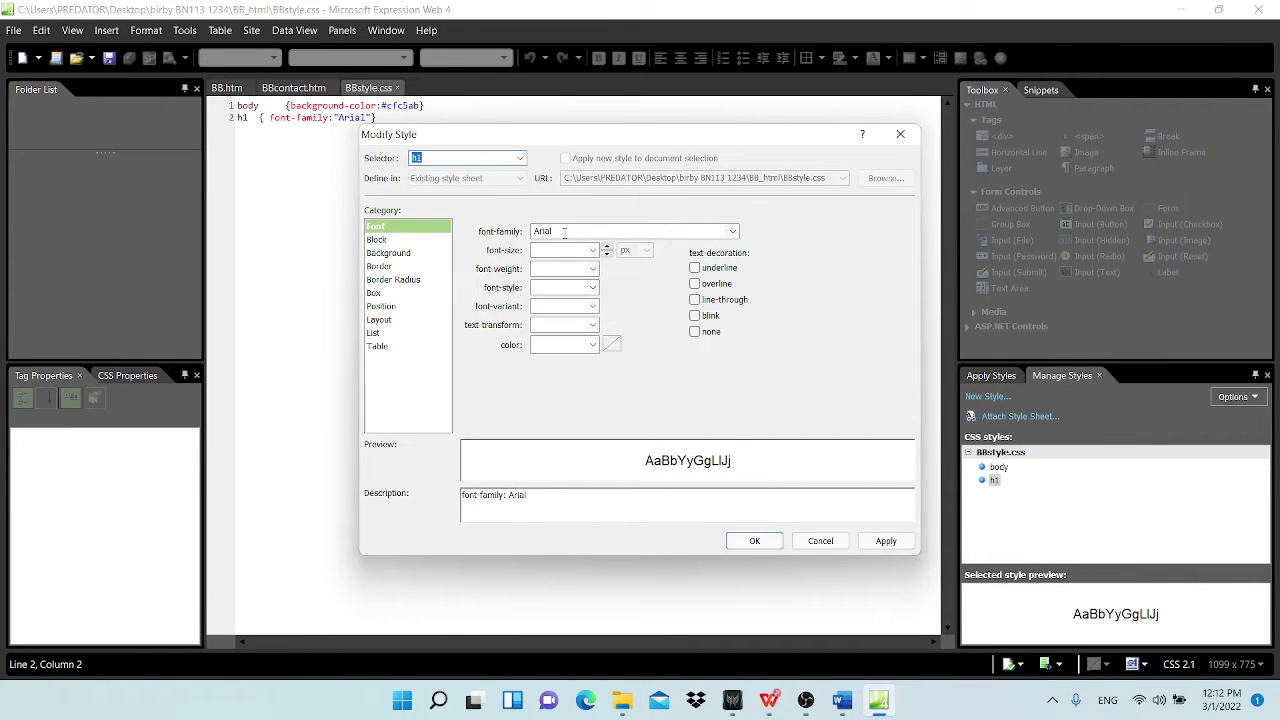
click(561, 231)
text(Zapf Chancery)
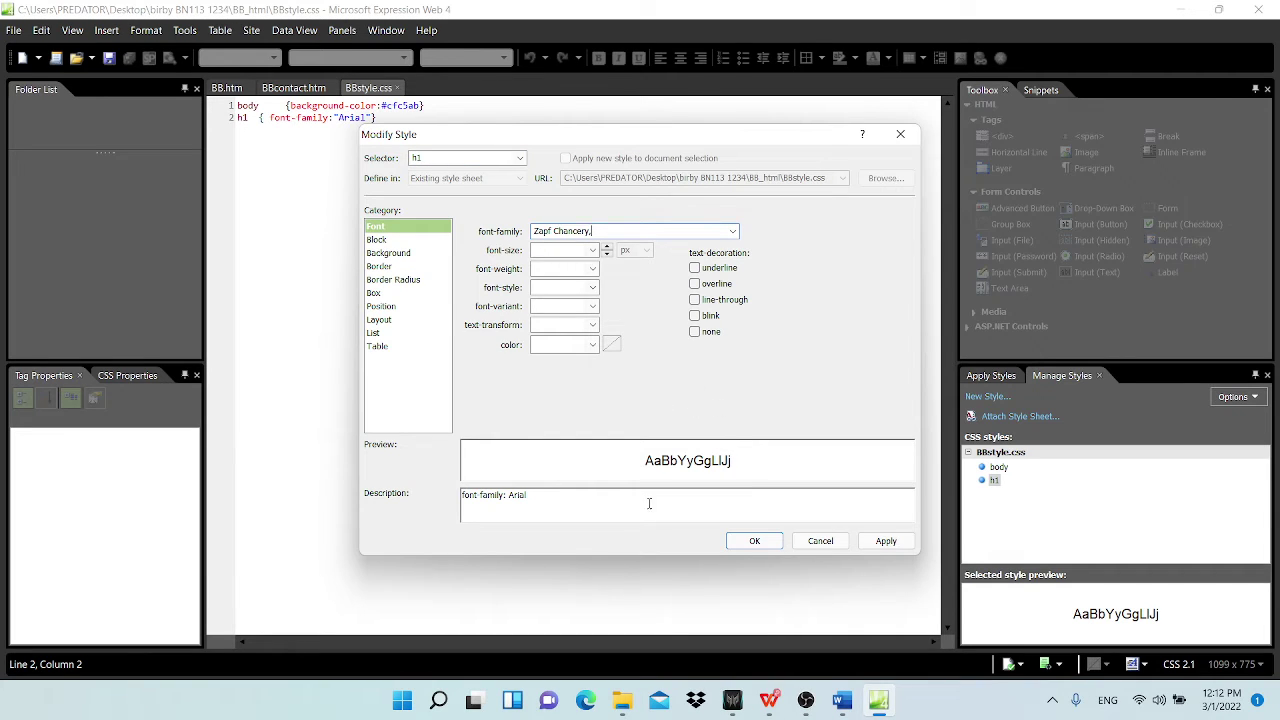
text(,)
Step: Copy 'Blackadder ITC' from the question paper and append it to the h1 font list
click(768, 700)
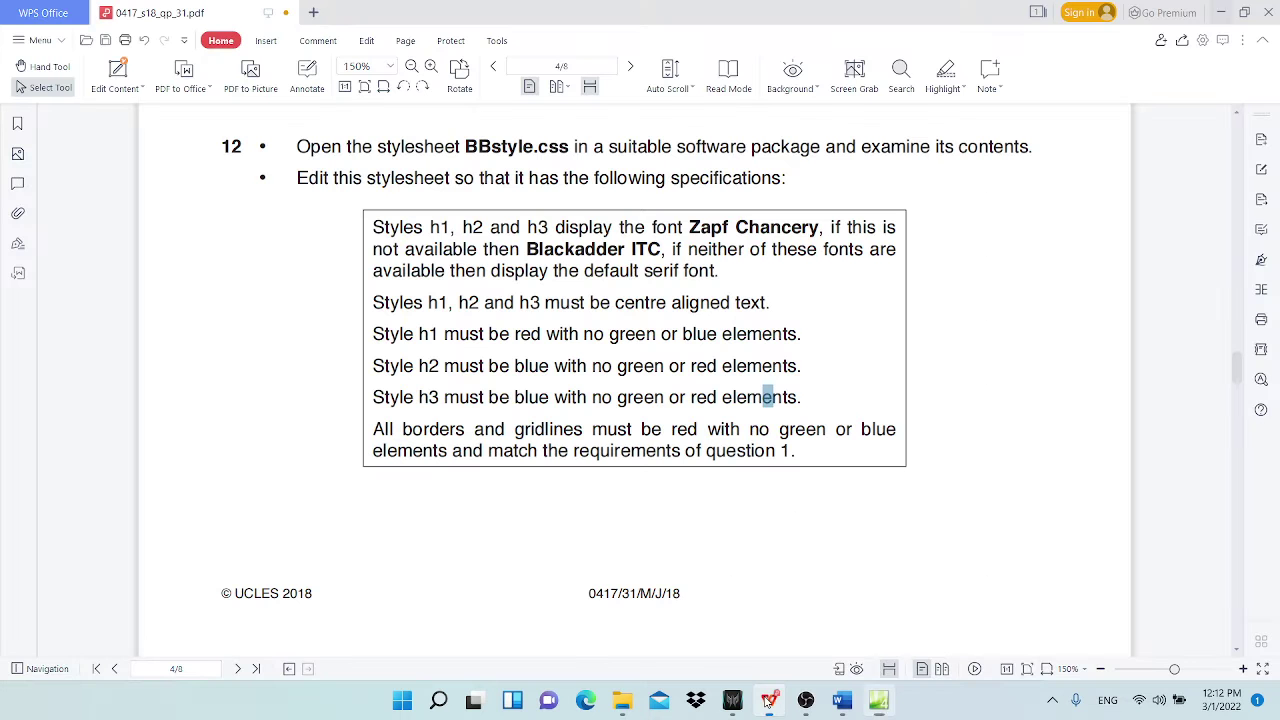
drag(524, 250, 662, 250)
key(ctrl+c)
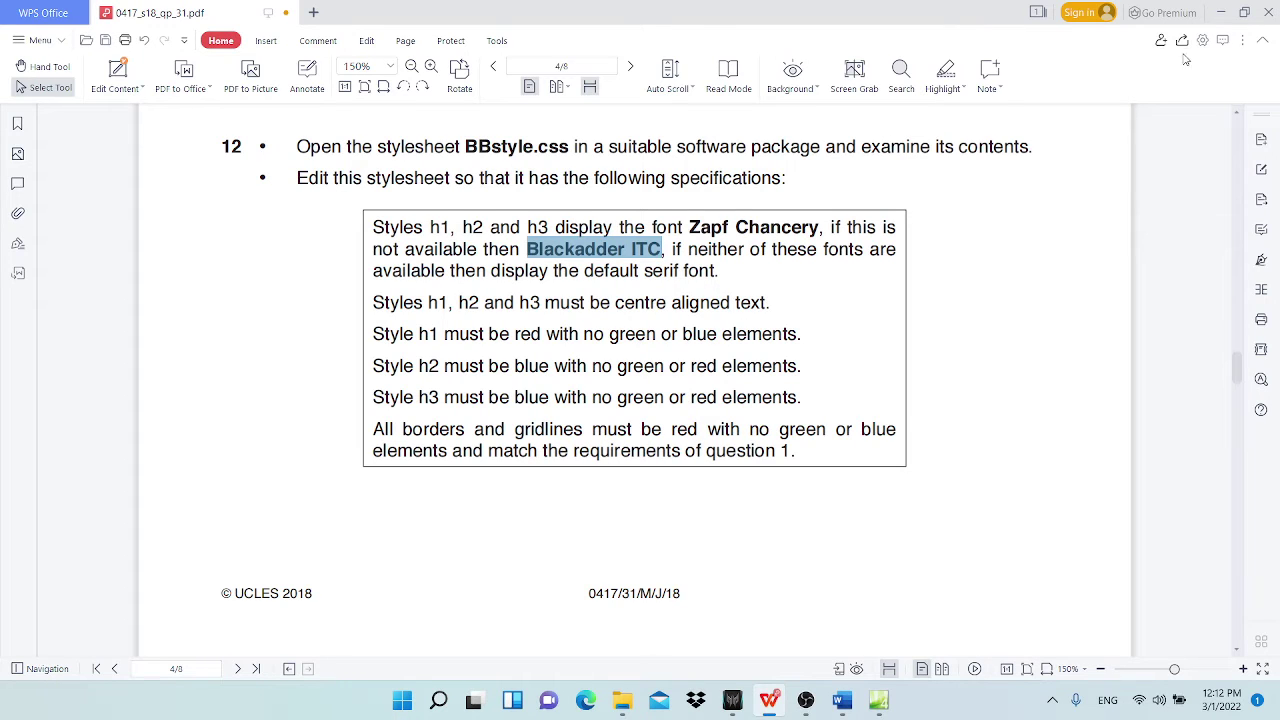
click(1221, 12)
click(614, 229)
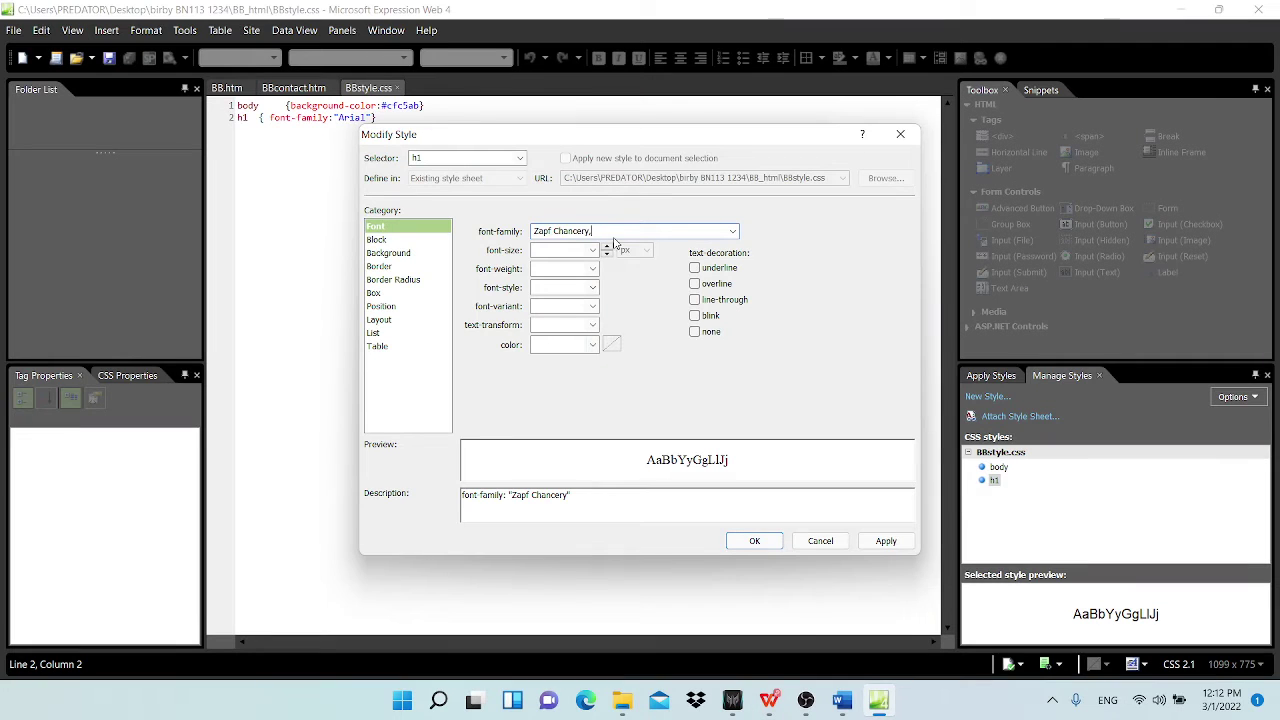
key(ctrl+v)
Step: Copy 'serif' from the question paper and append it as the last fallback font
click(842, 699)
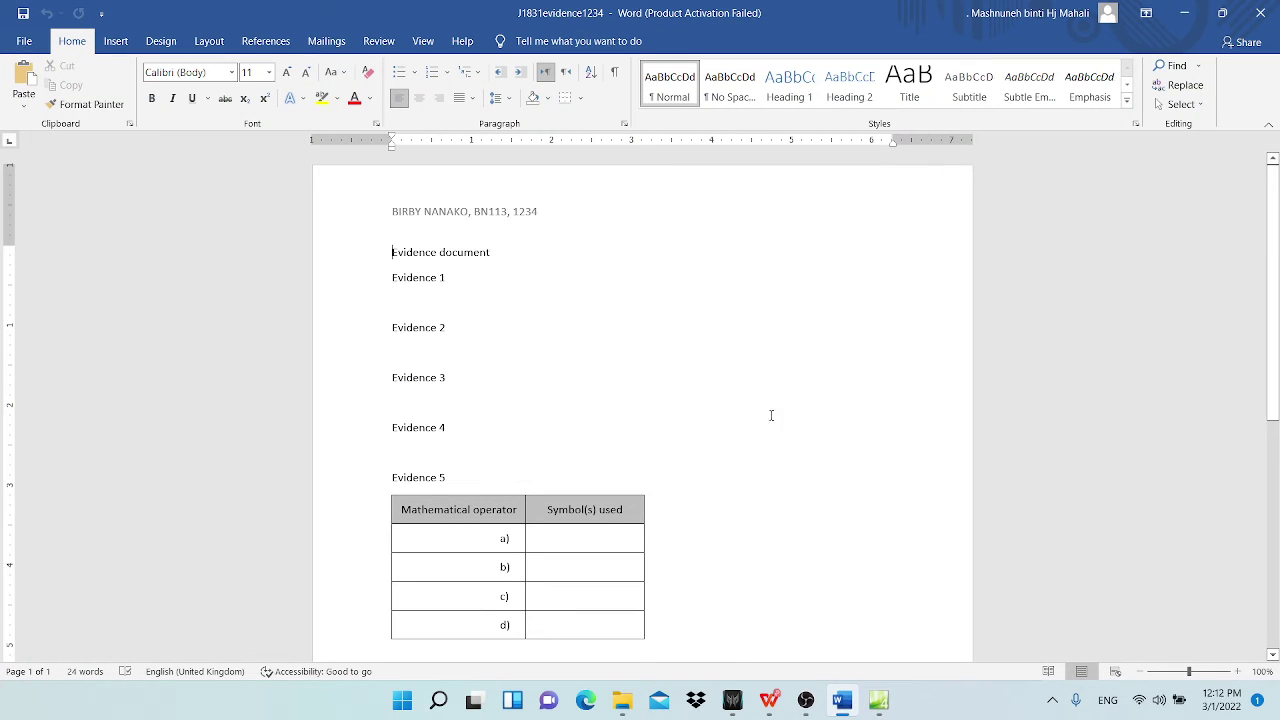
click(1184, 12)
click(768, 699)
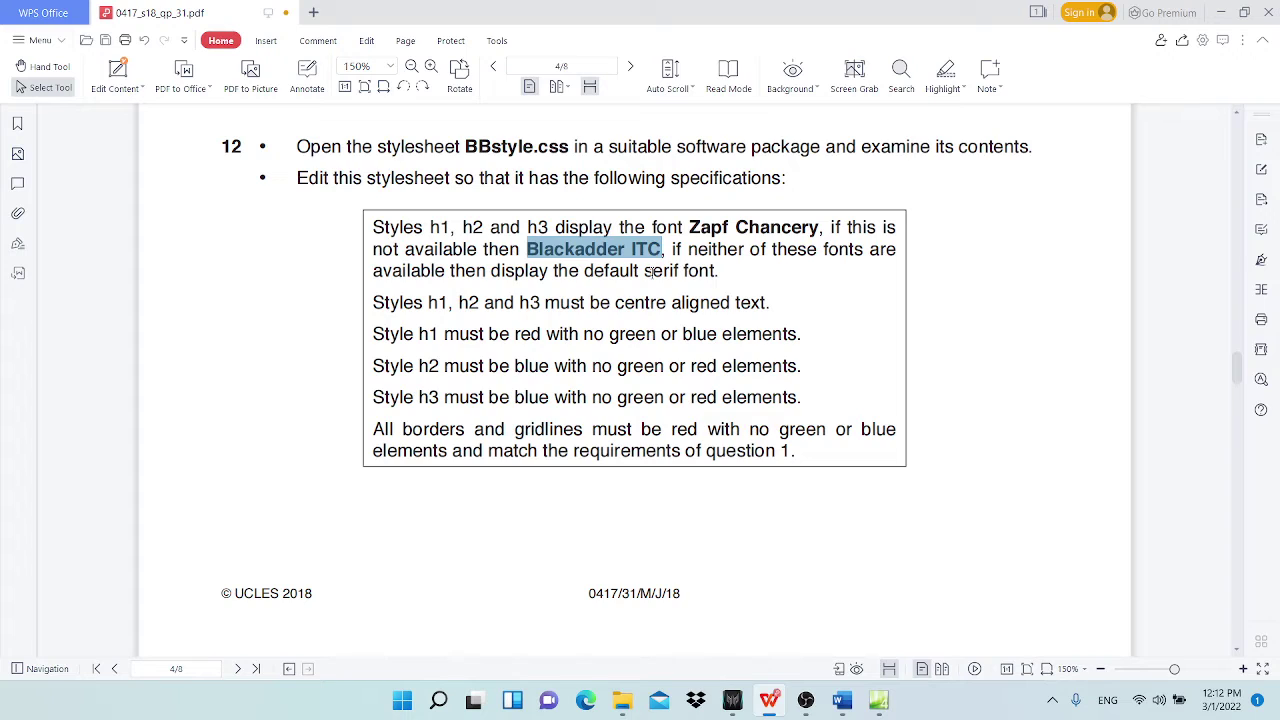
drag(652, 271, 677, 274)
key(ctrl+c)
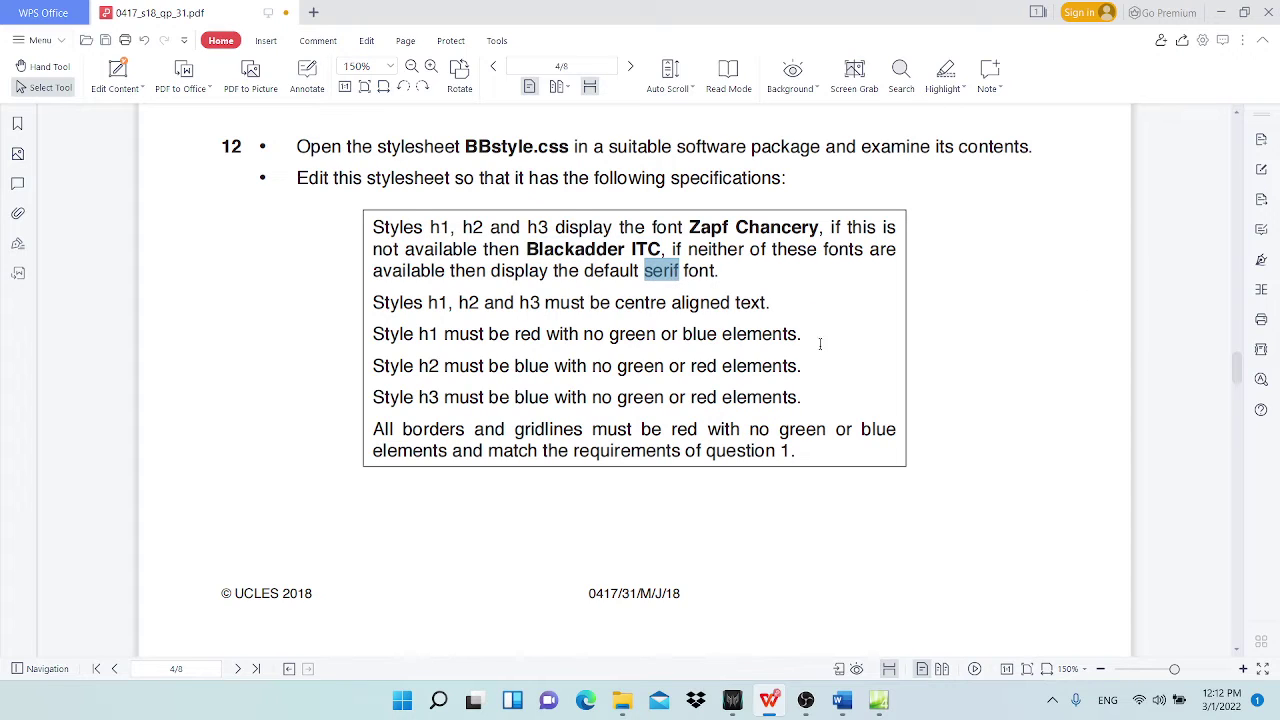
click(1222, 14)
key(End)
key(ctrl+v)
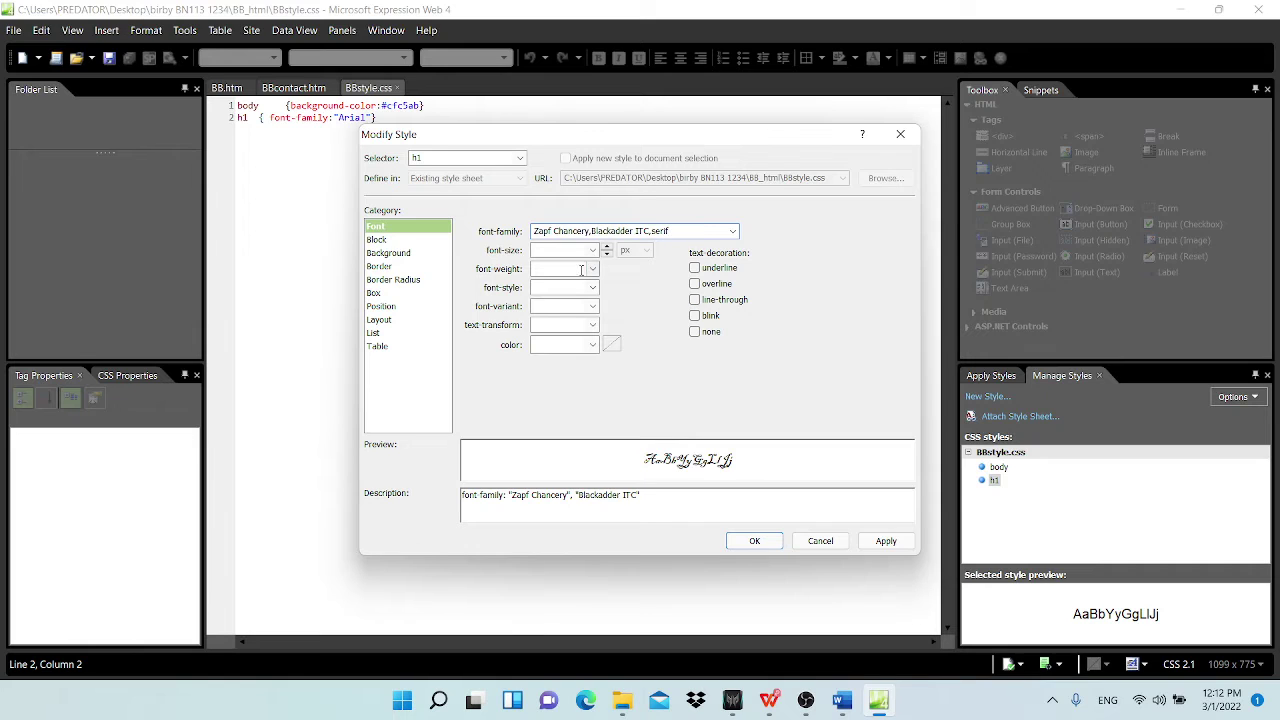
Step: Check question 12's centre-alignment requirement, then return to the h1 Modify Style dialog
click(769, 700)
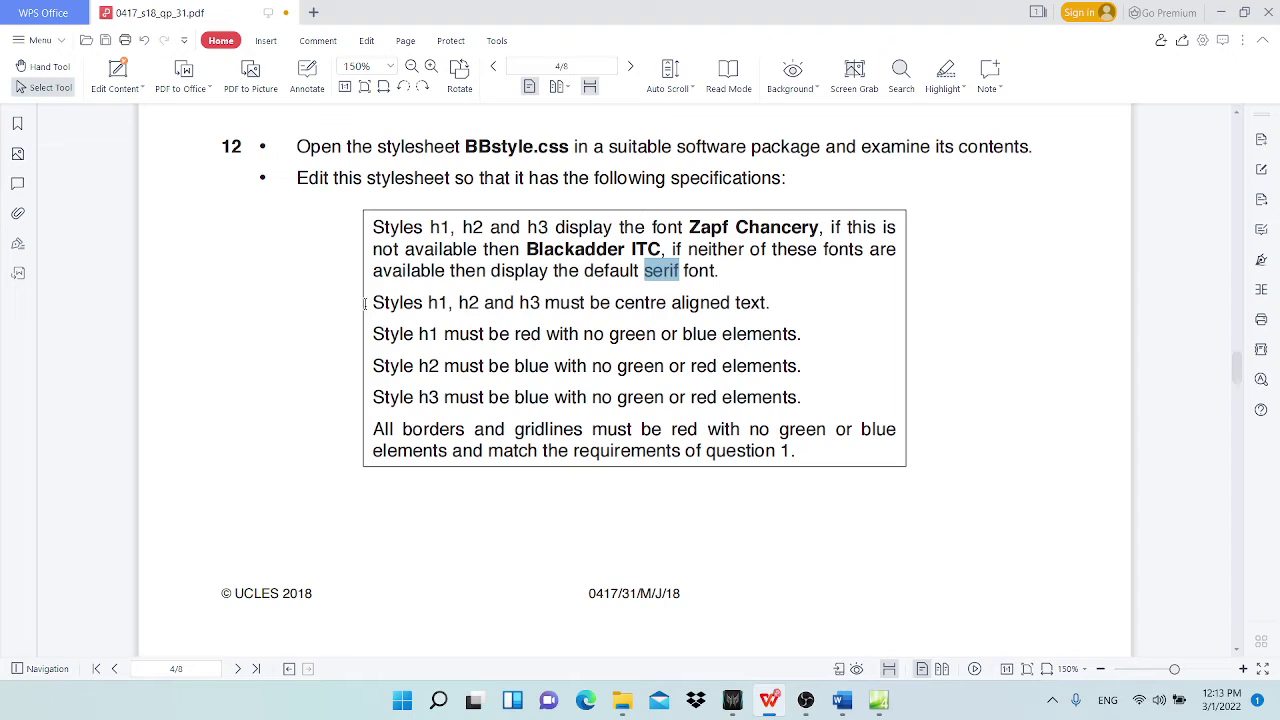
drag(365, 304, 769, 287)
click(436, 308)
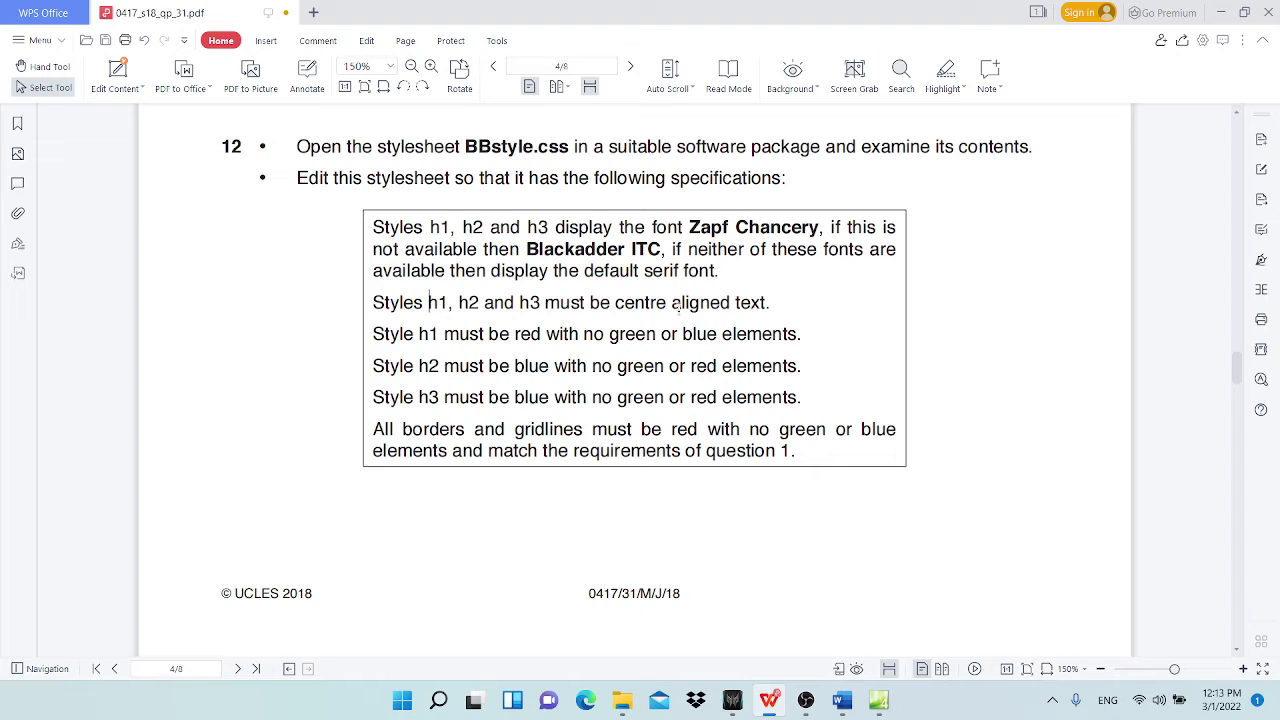
click(878, 700)
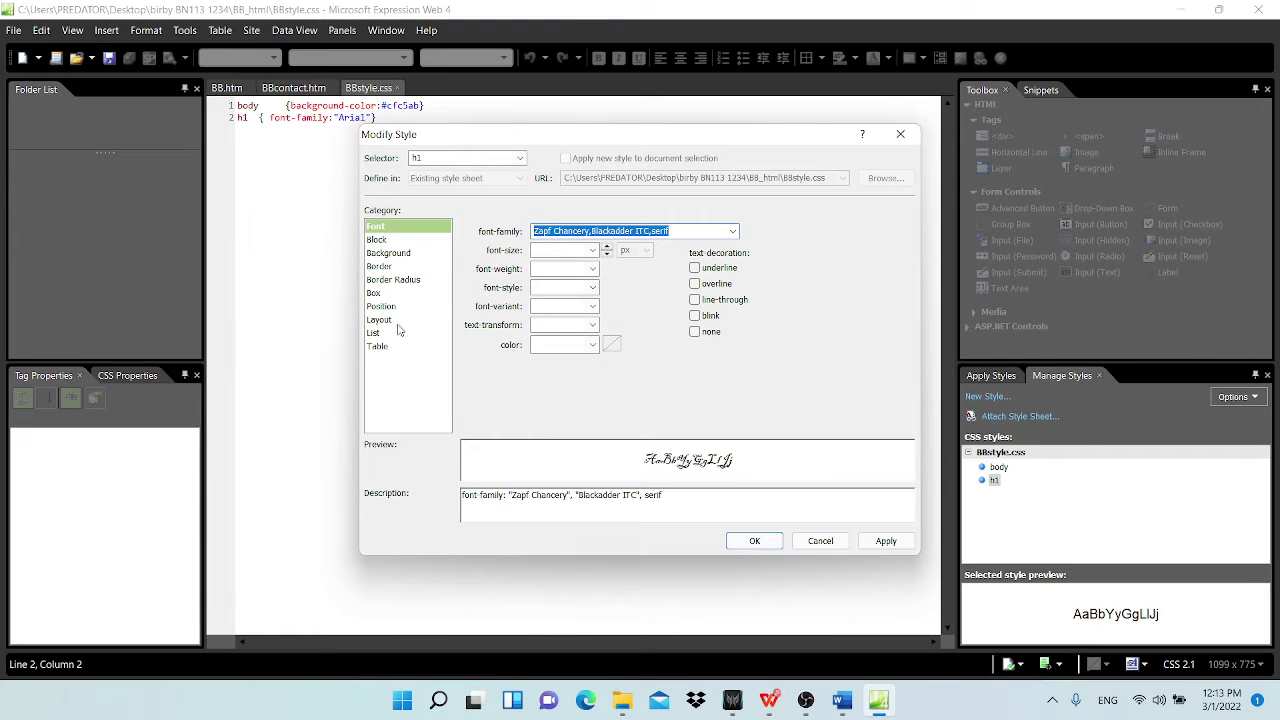
Step: Set the h1 style's block text-align to center and apply the change
click(388, 241)
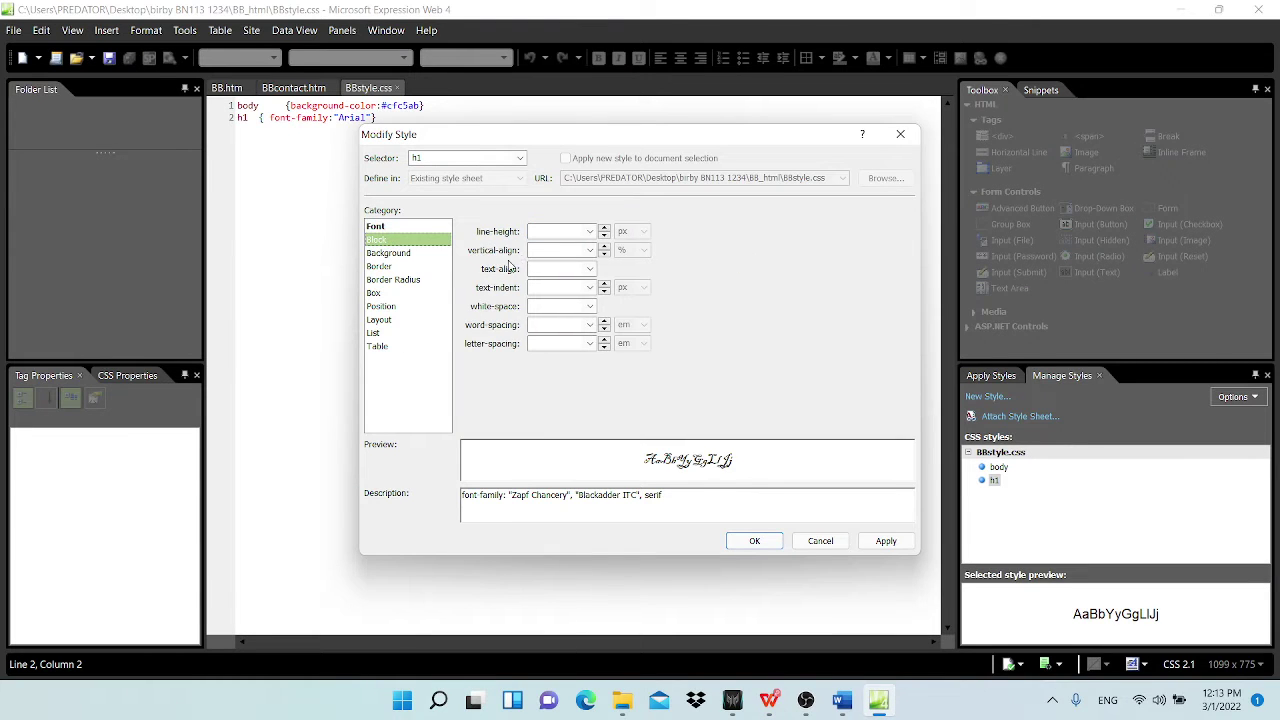
click(590, 270)
click(563, 303)
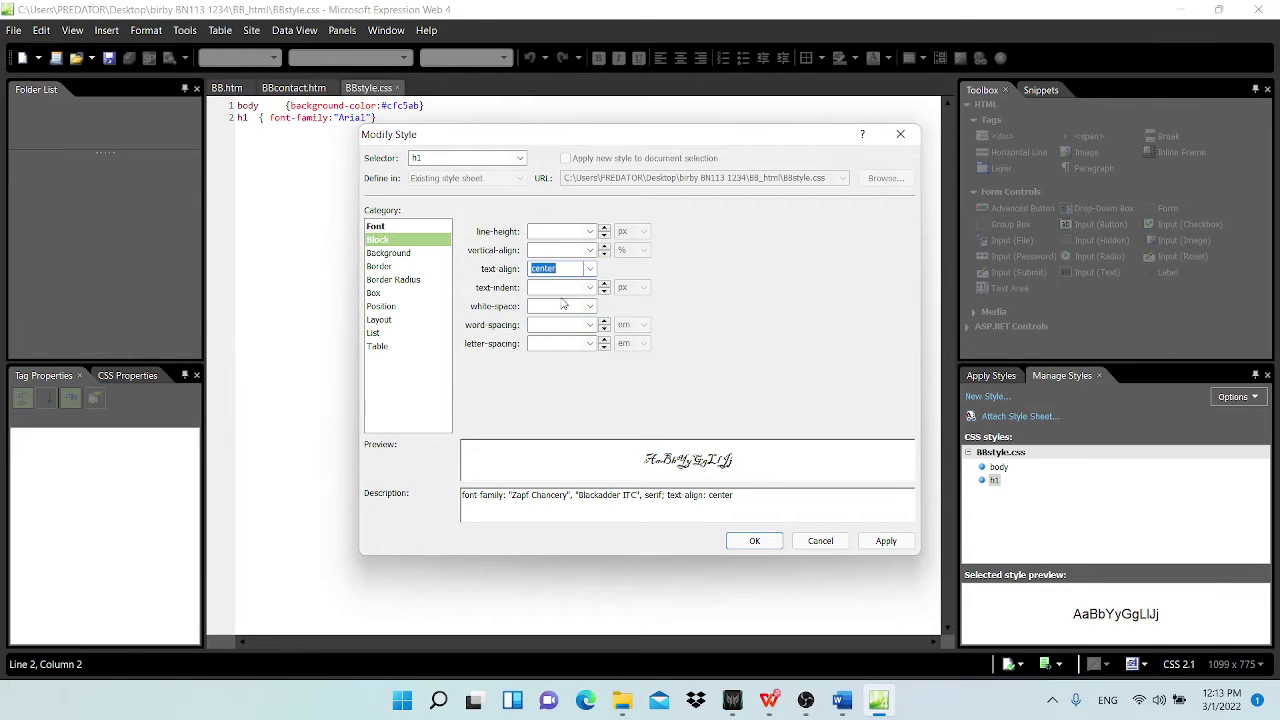
click(757, 544)
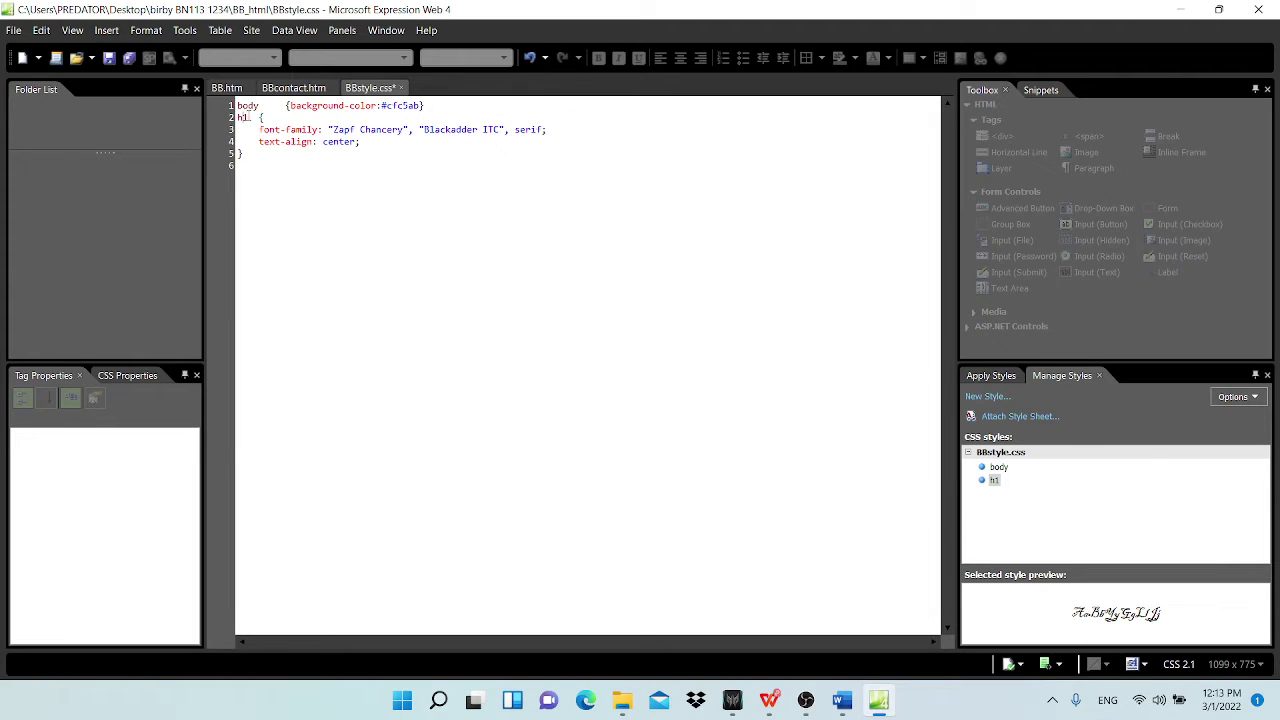
Step: Check question 12 for the h1, h2 and h3 headings sharing the rule
click(244, 117)
click(769, 705)
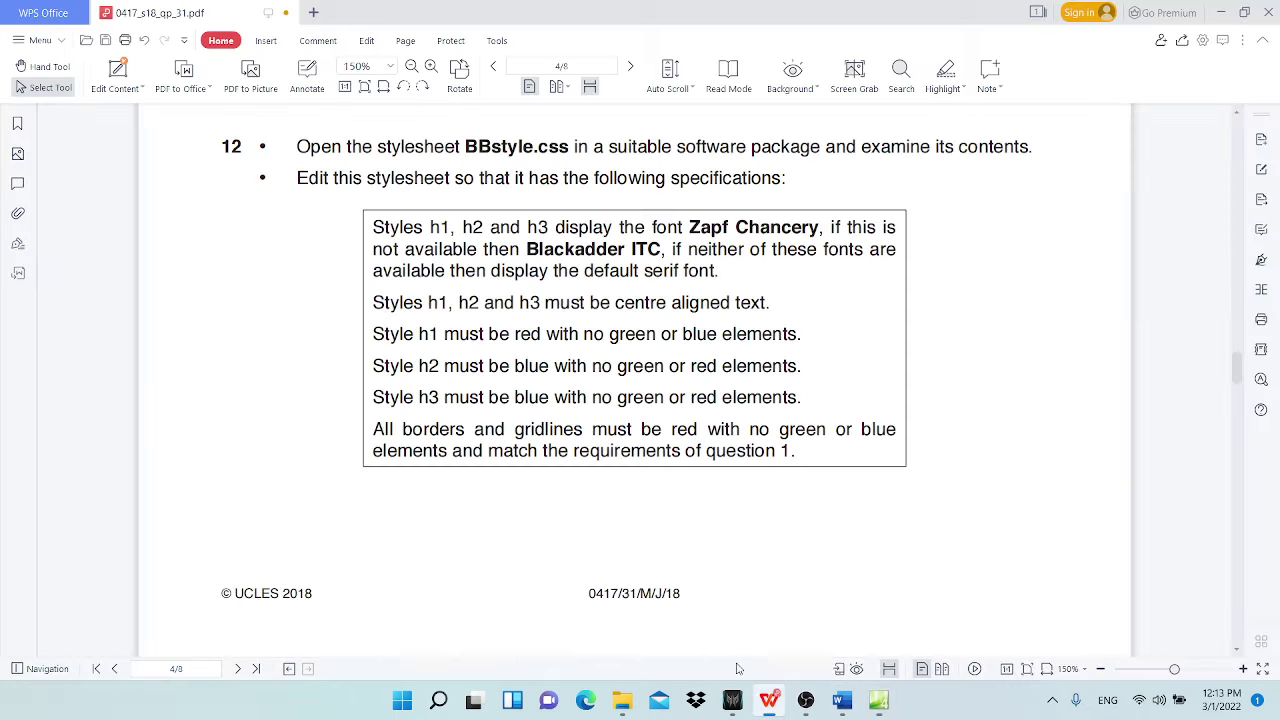
drag(430, 227, 549, 227)
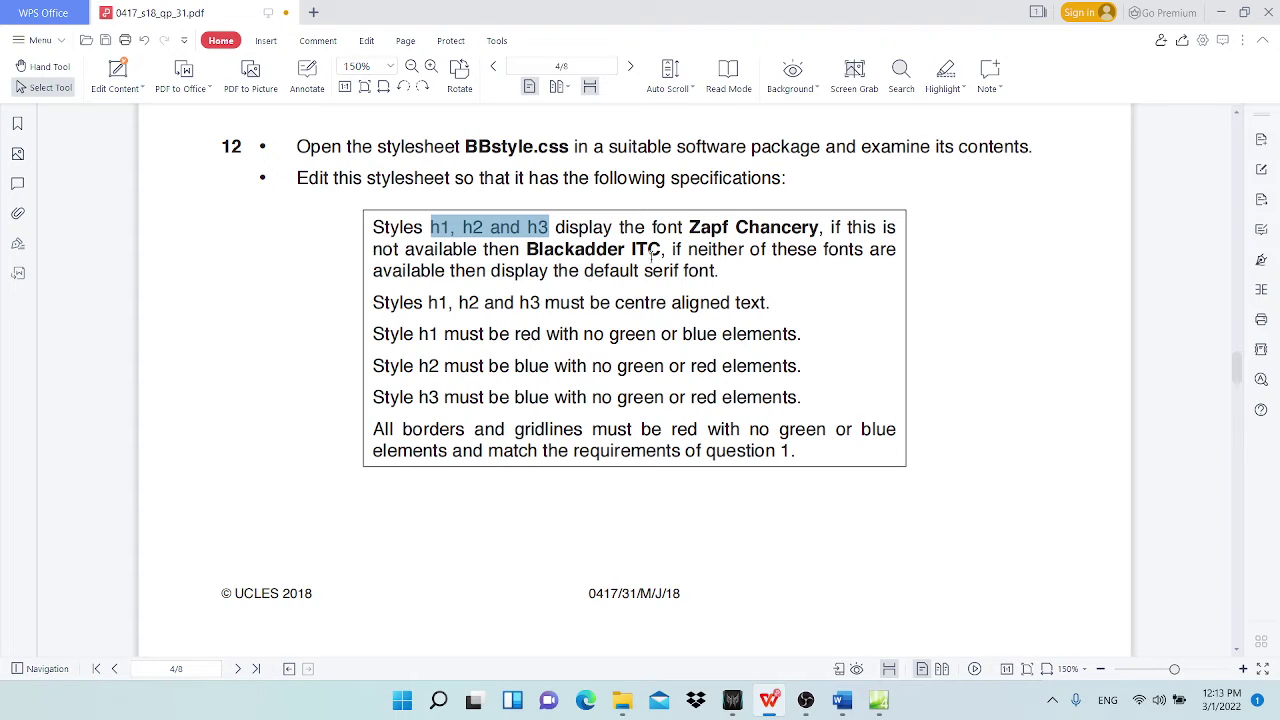
Step: Extend the rule's selector to 'h1, h2, h3' and check its text-align: center declaration
click(1221, 12)
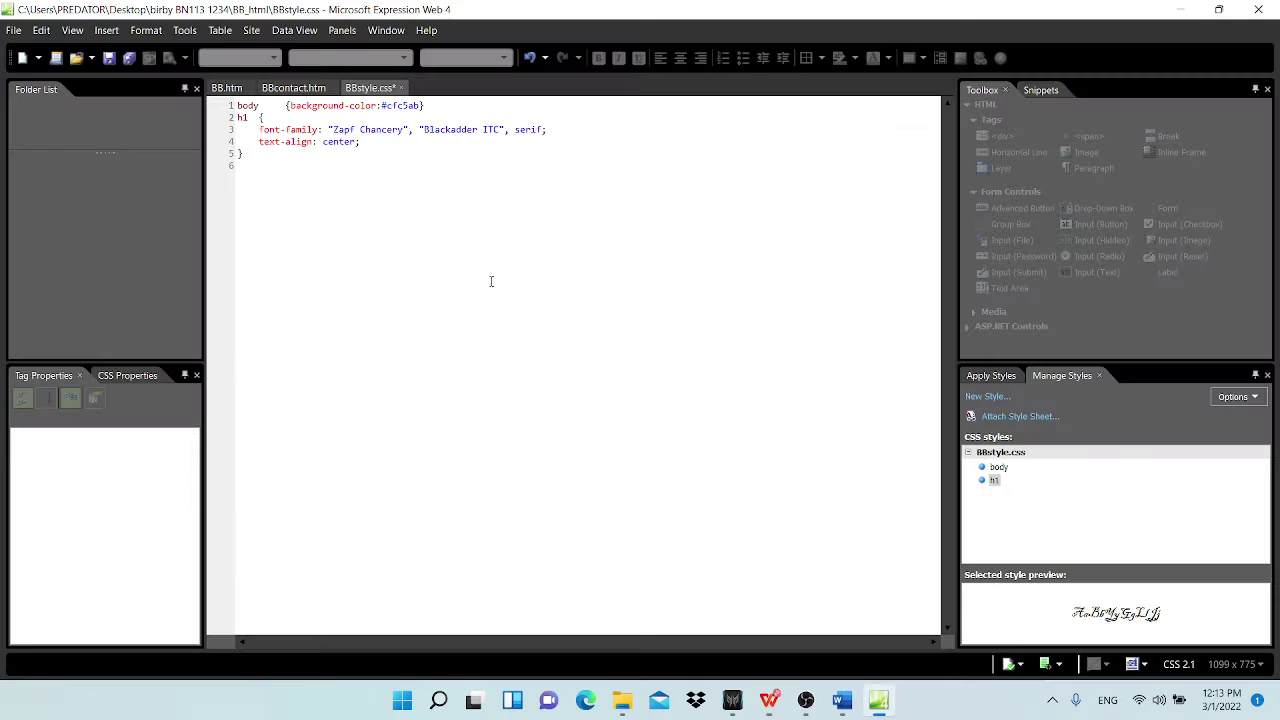
click(249, 117)
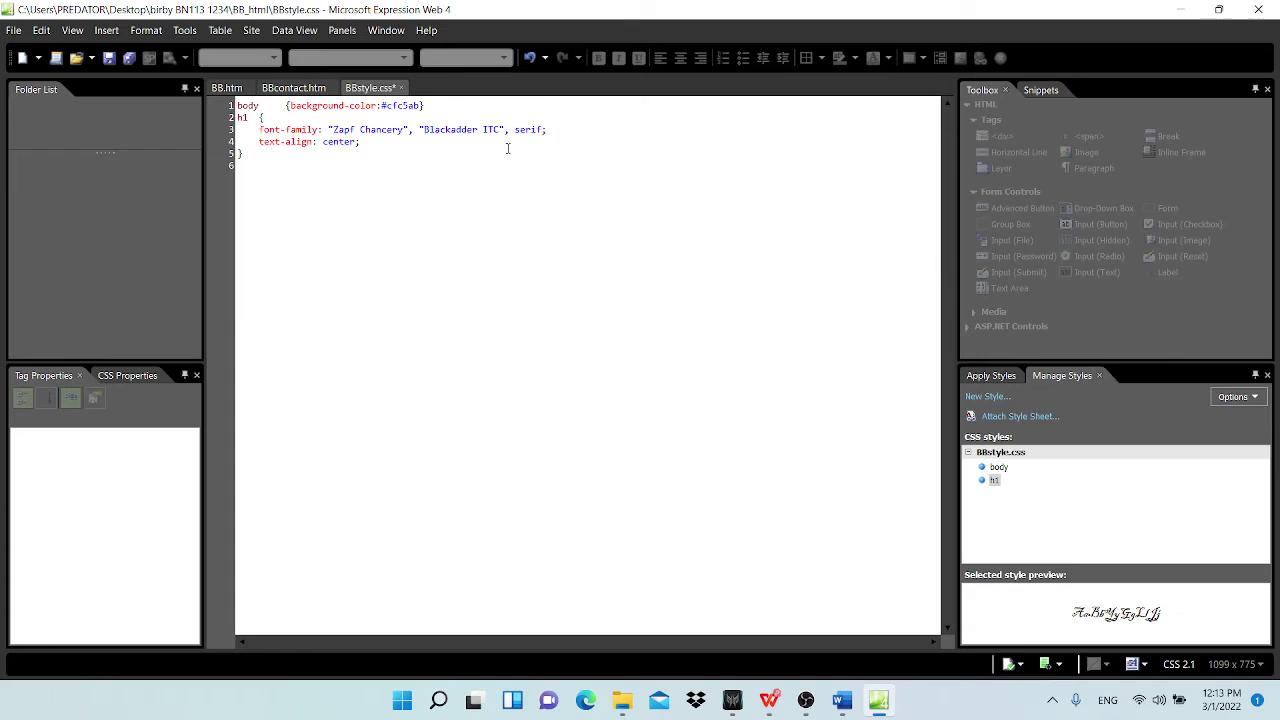
text(,)
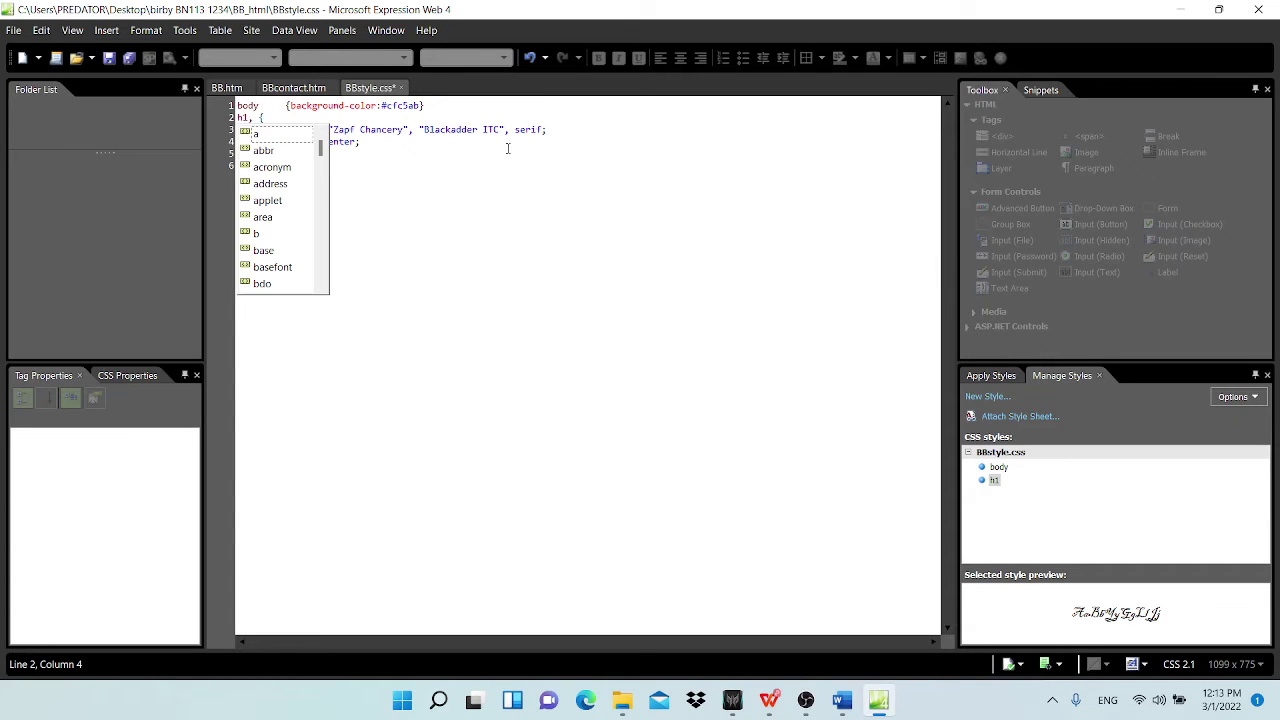
key(Tab)
text(h2)
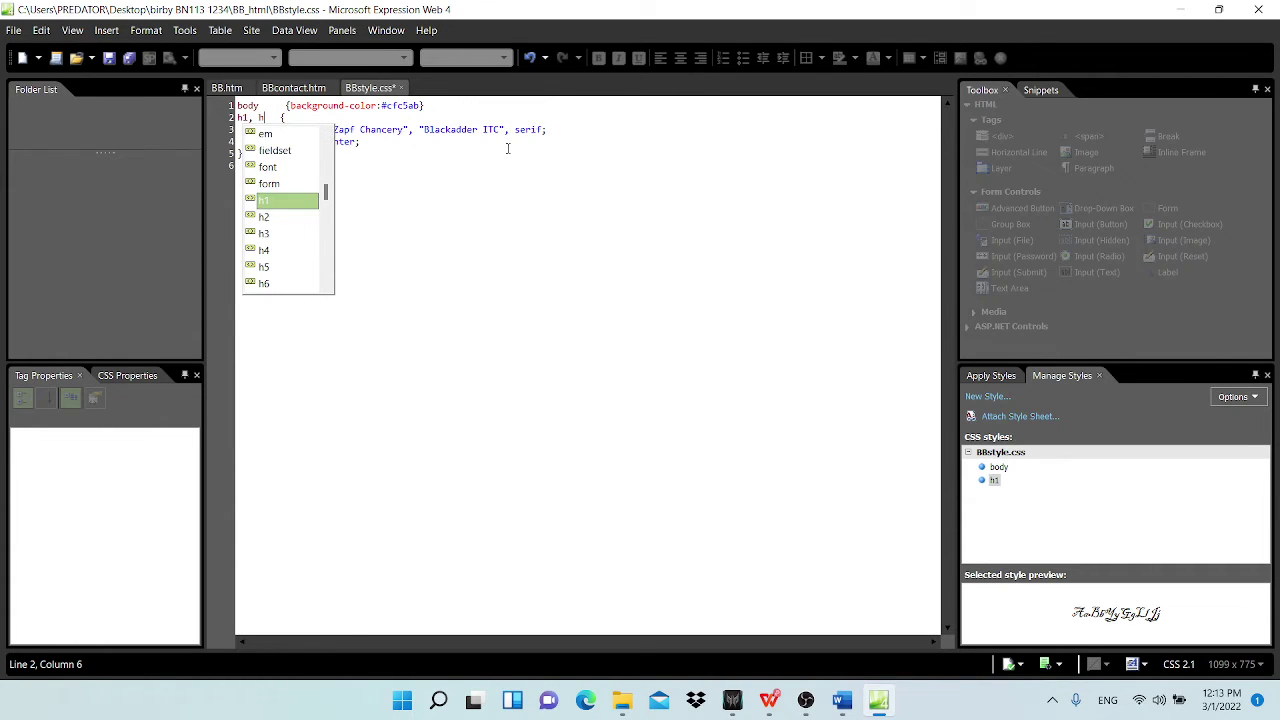
text(,)
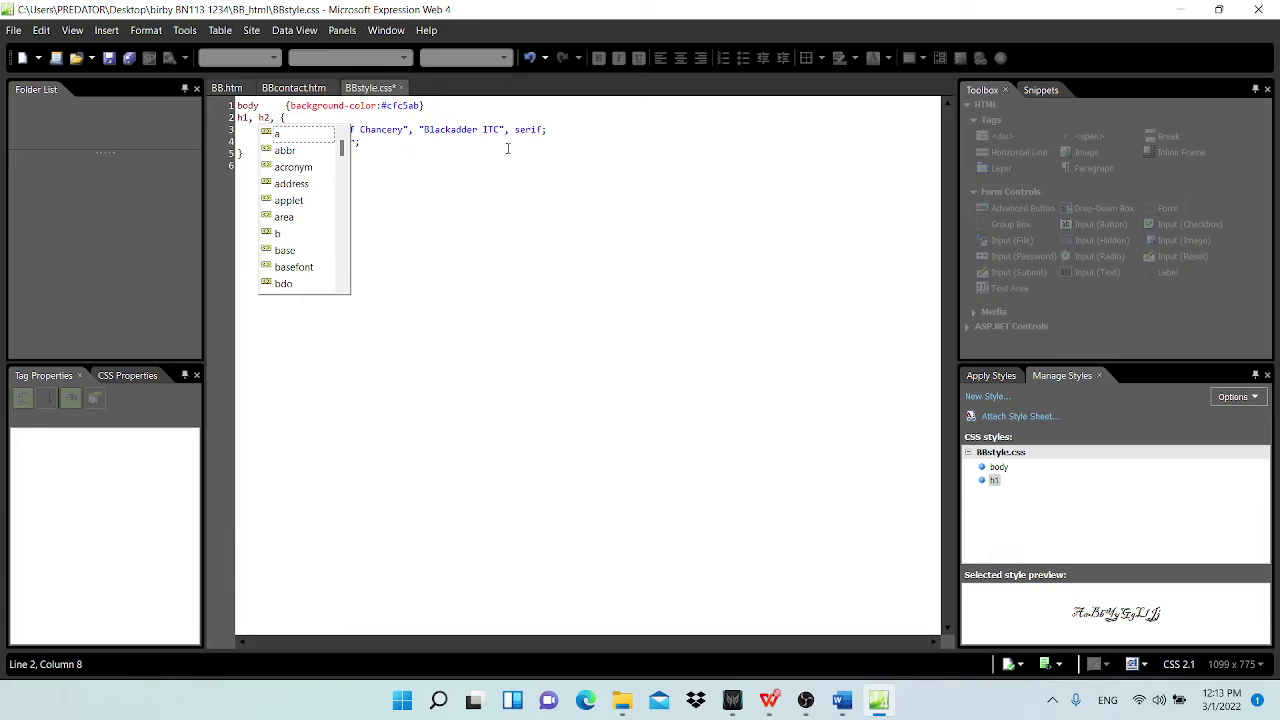
text( h3)
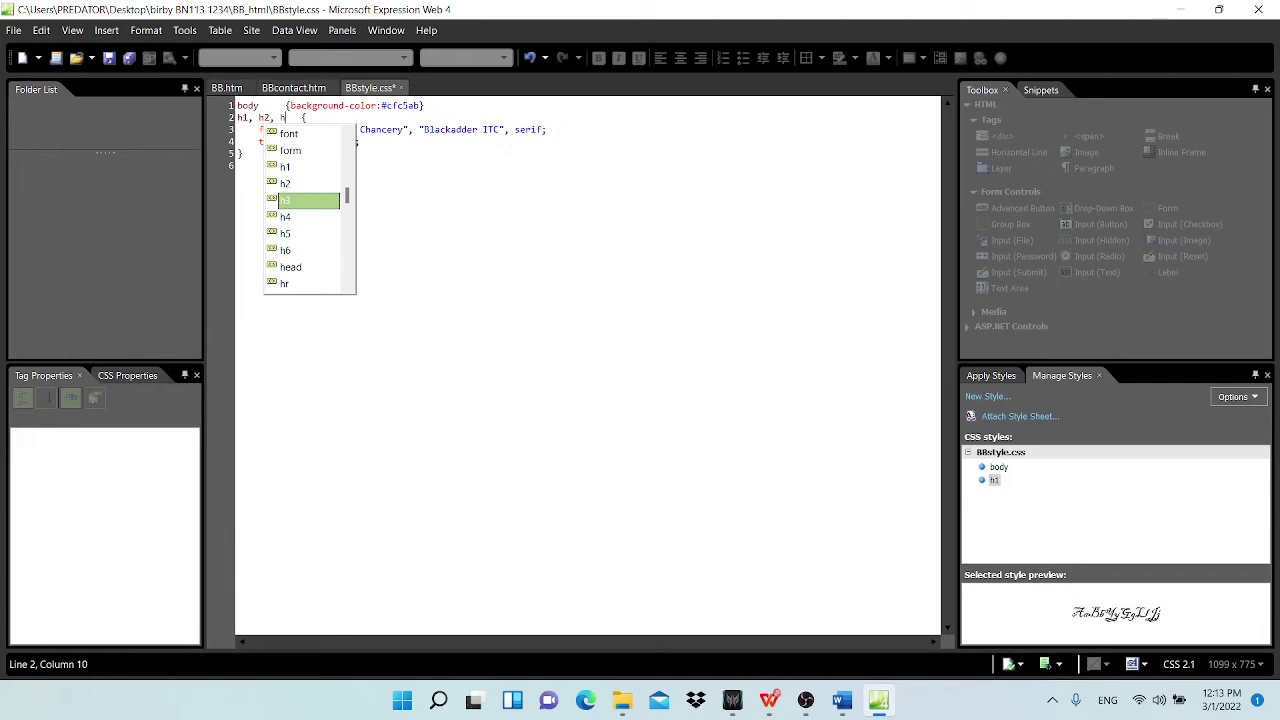
click(501, 182)
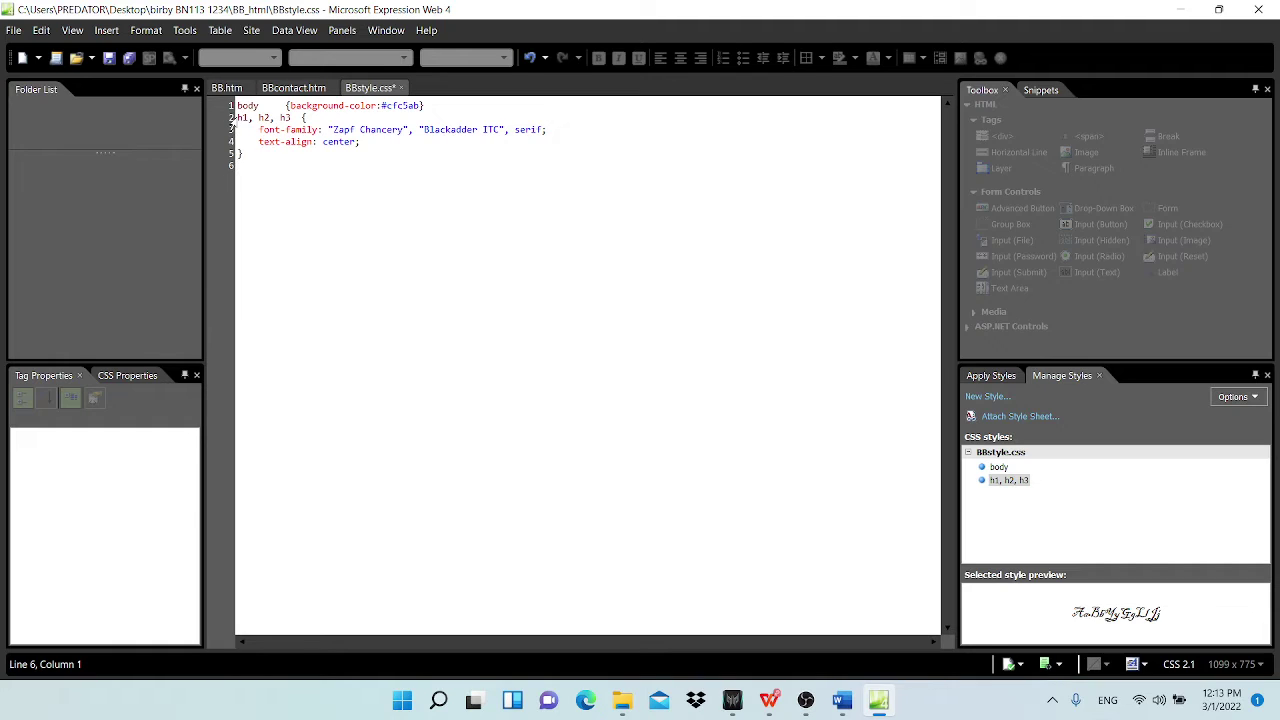
click(231, 118)
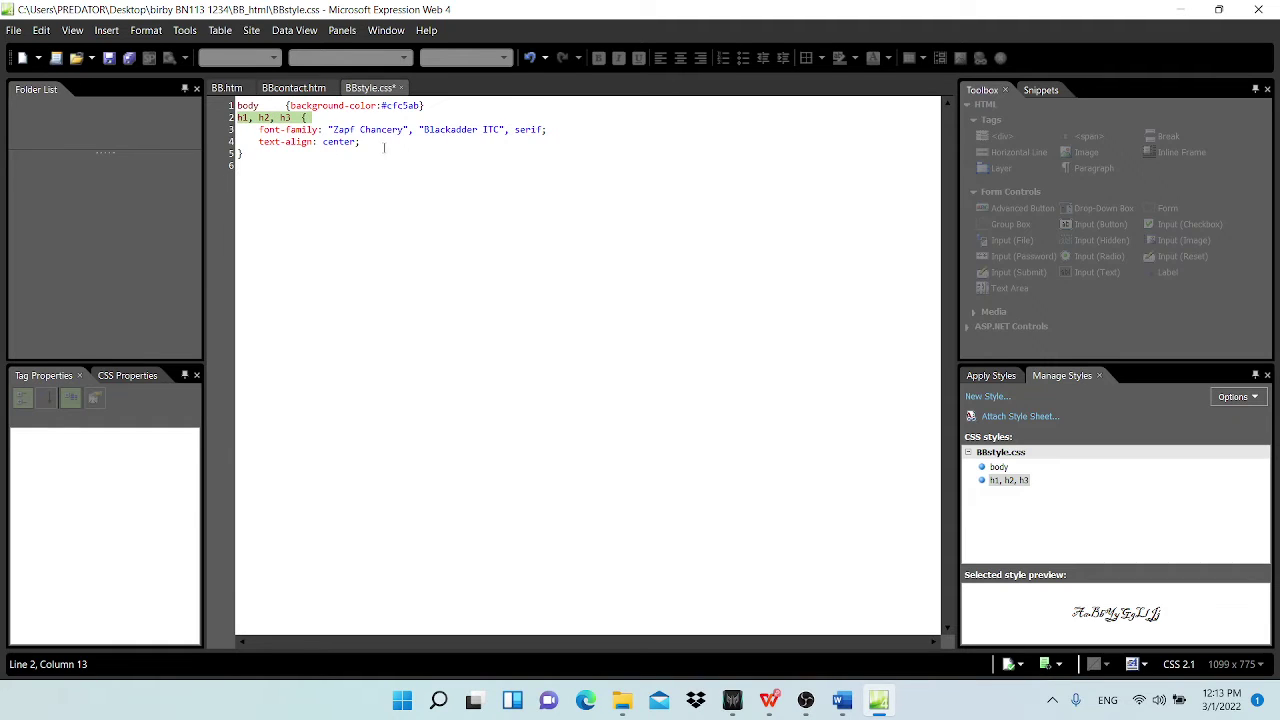
click(232, 167)
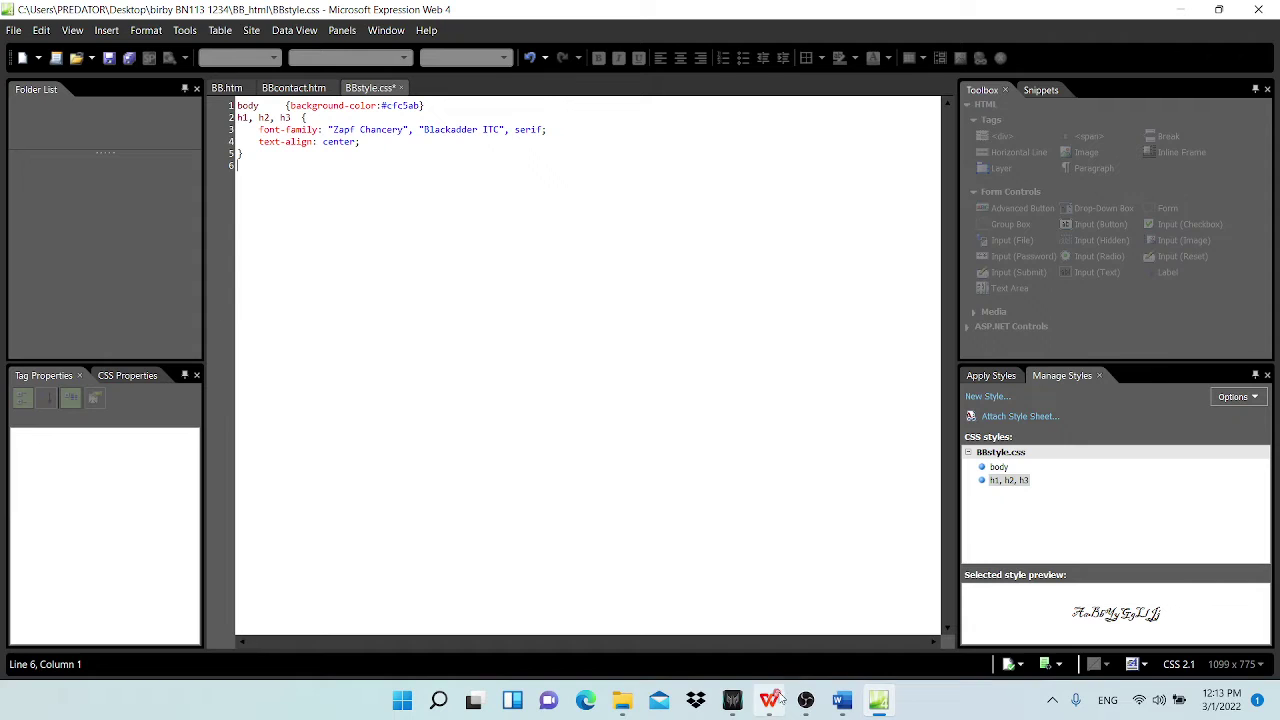
drag(258, 142, 360, 142)
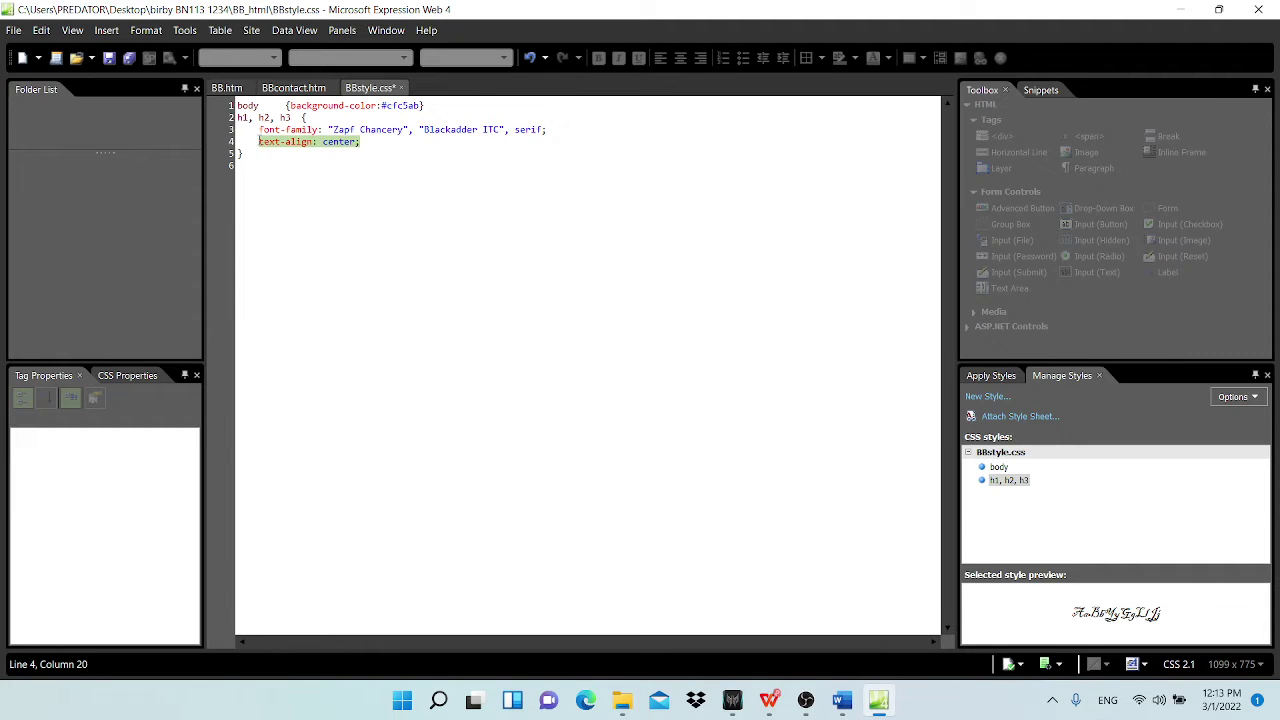
click(528, 533)
Step: Review the question paper, then minimise it to show the stylesheet
click(769, 700)
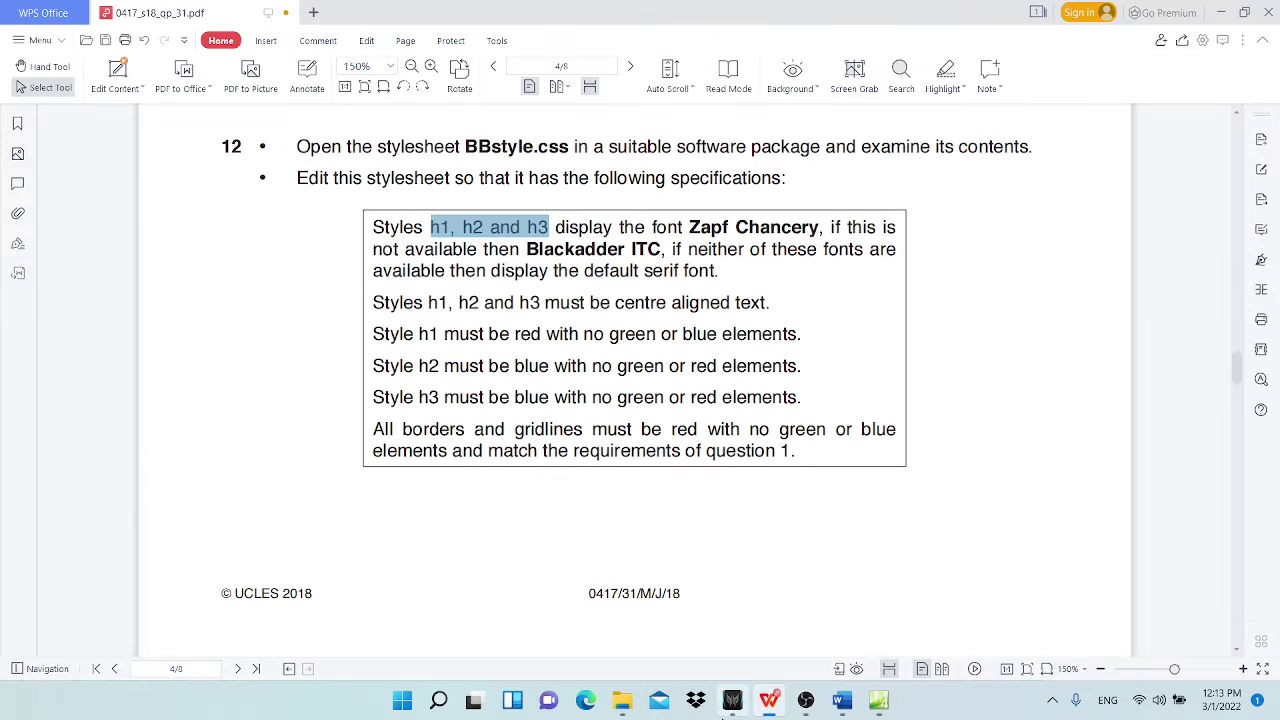
scroll(587, 329, down, 1)
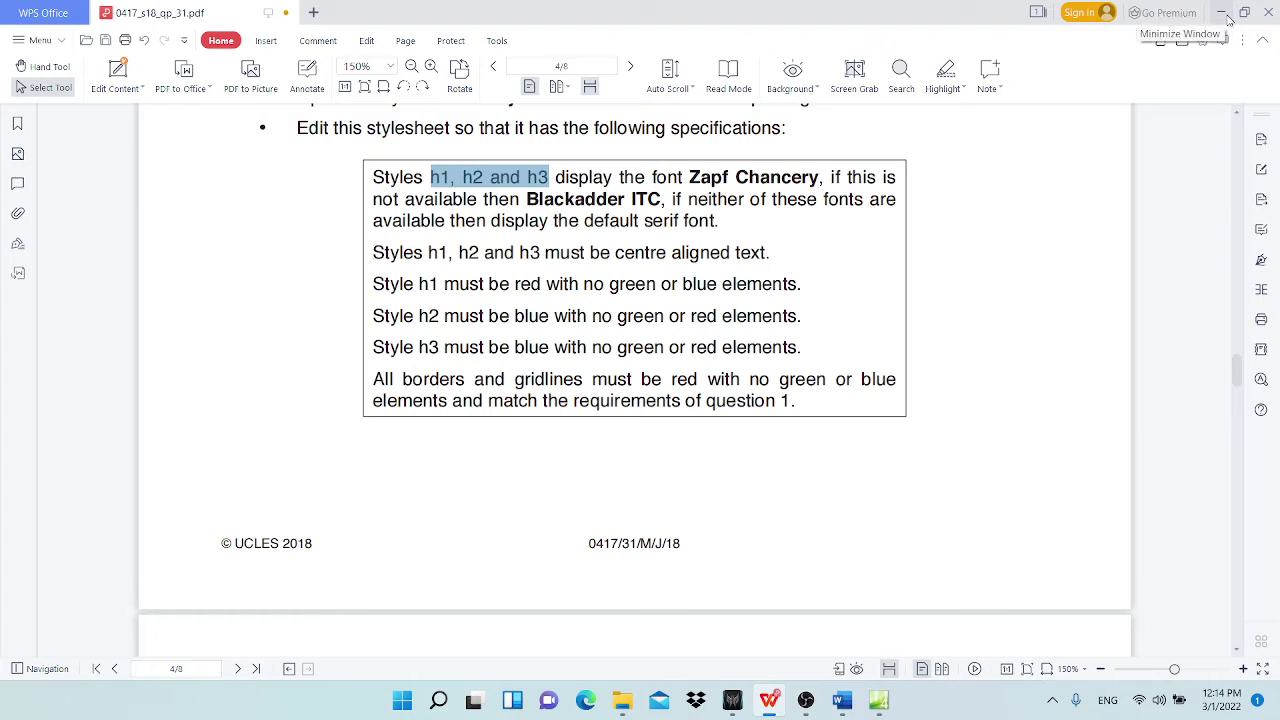
click(1222, 12)
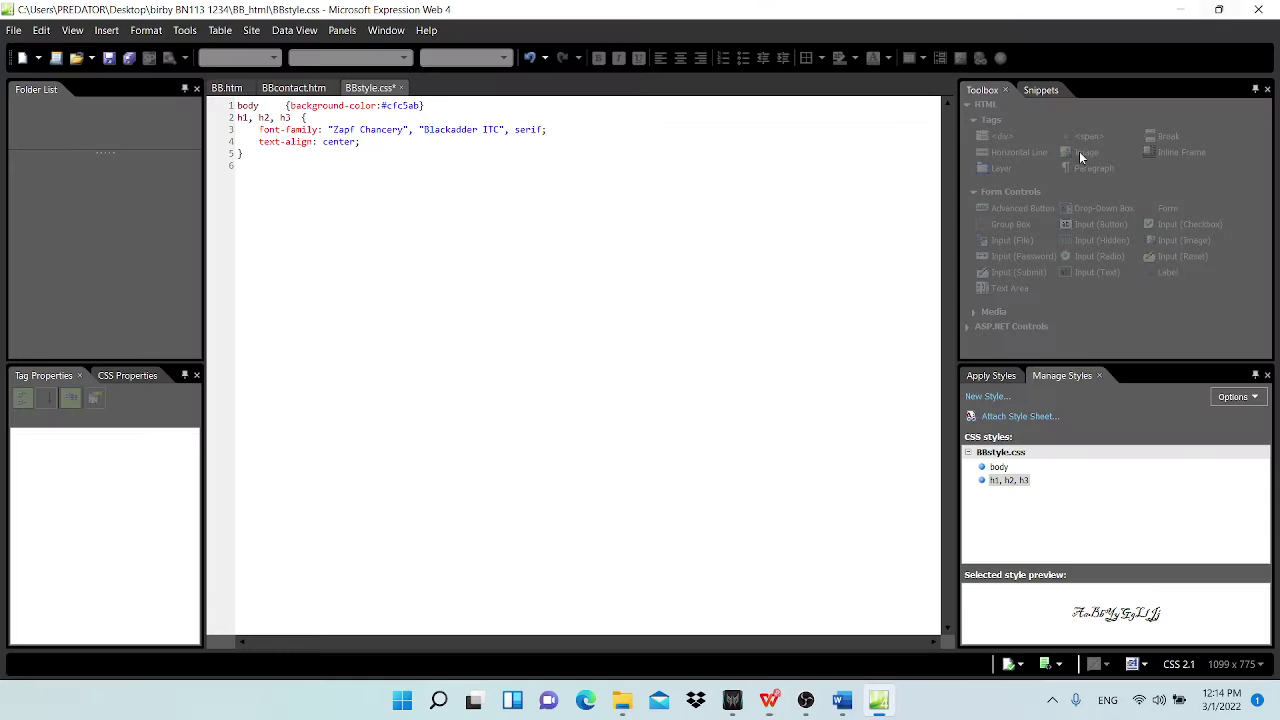
Step: Reopen WPS Office from search and start a new file
click(438, 700)
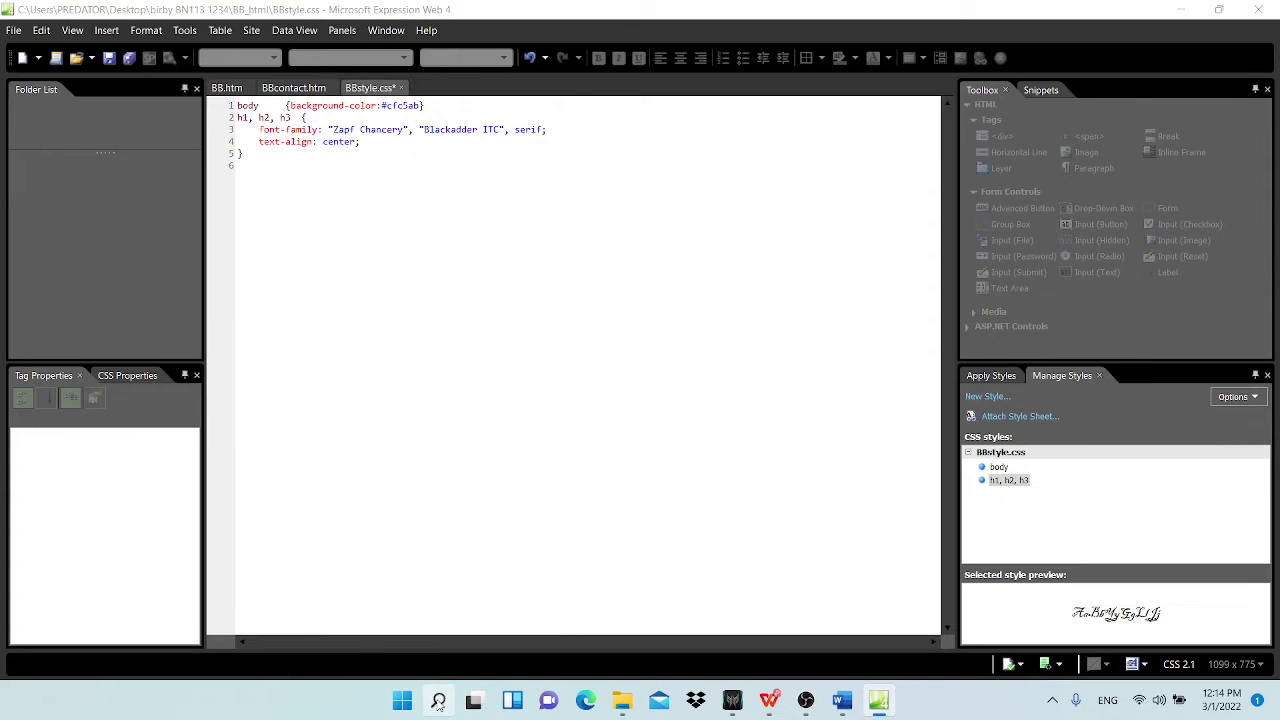
click(440, 262)
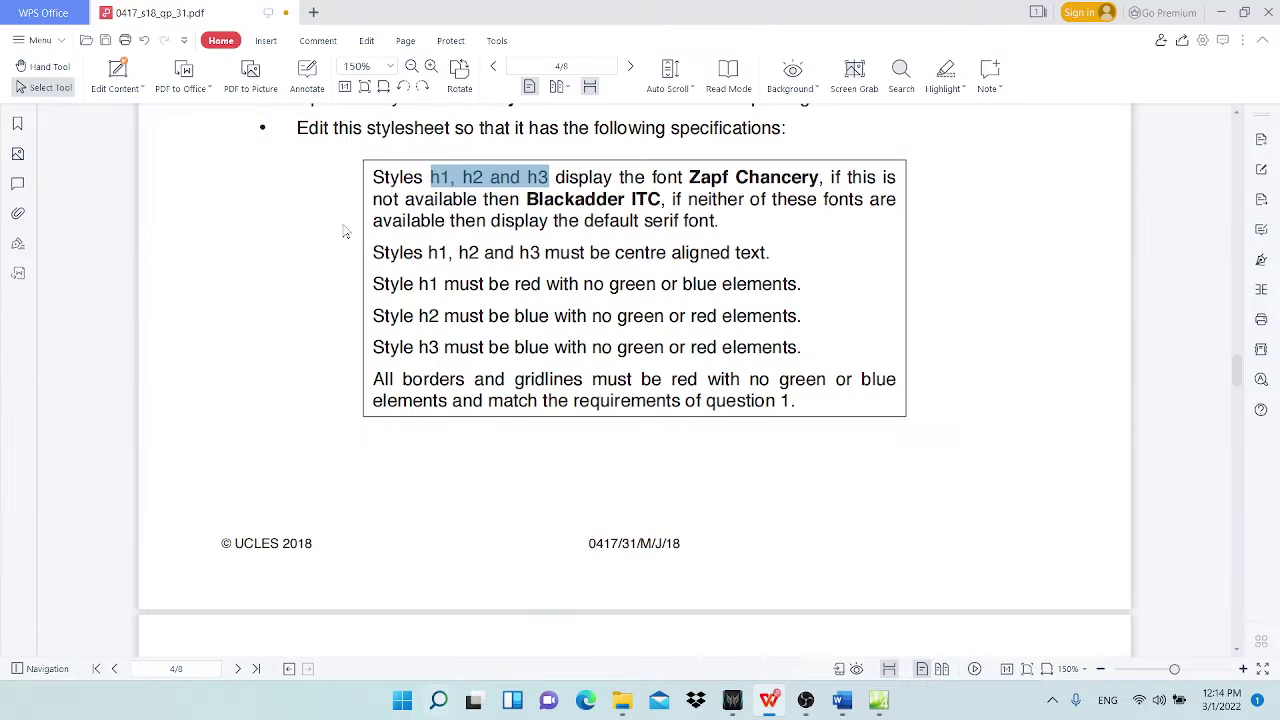
click(313, 12)
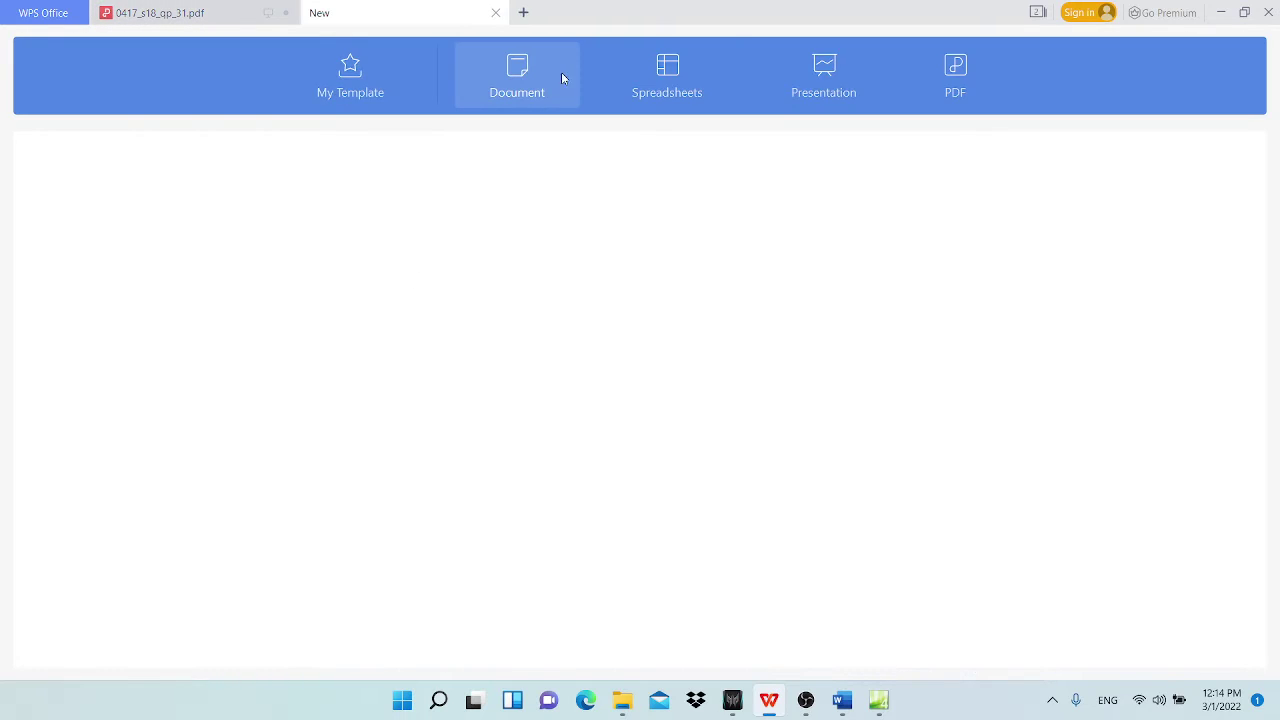
Step: Create a blank presentation and dismiss the default-software prompt
click(733, 73)
click(828, 68)
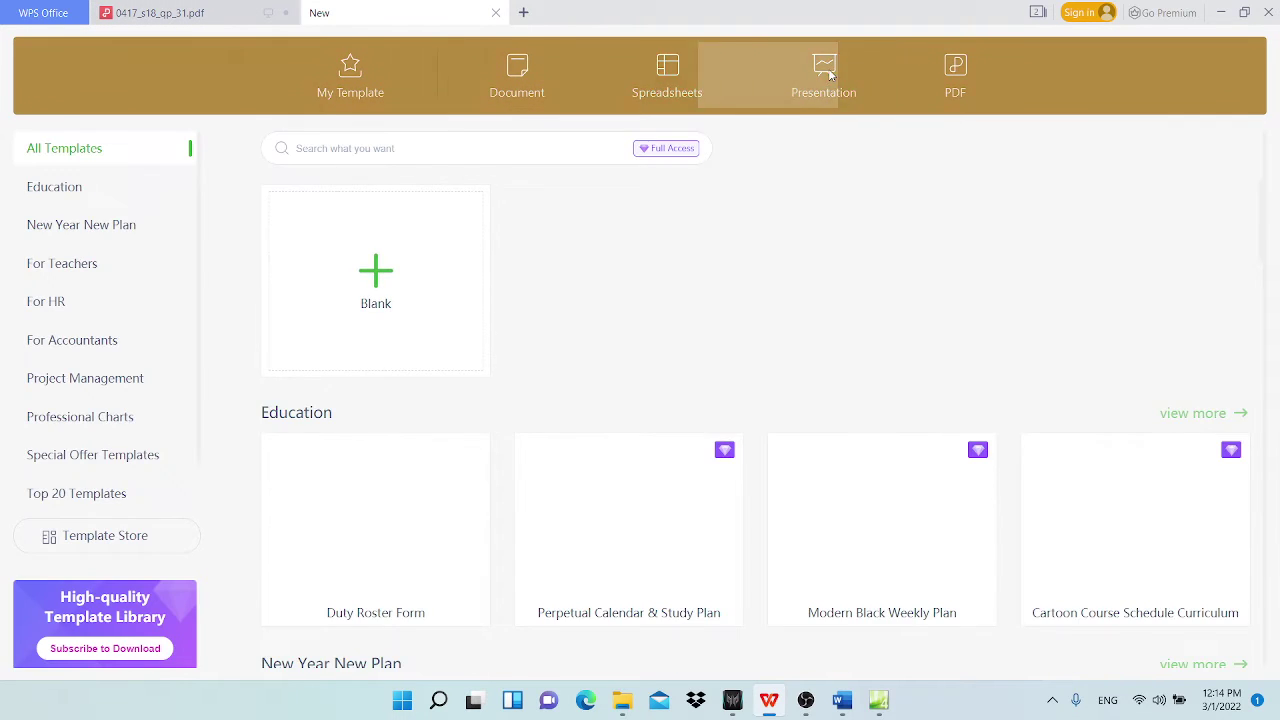
click(430, 245)
click(571, 296)
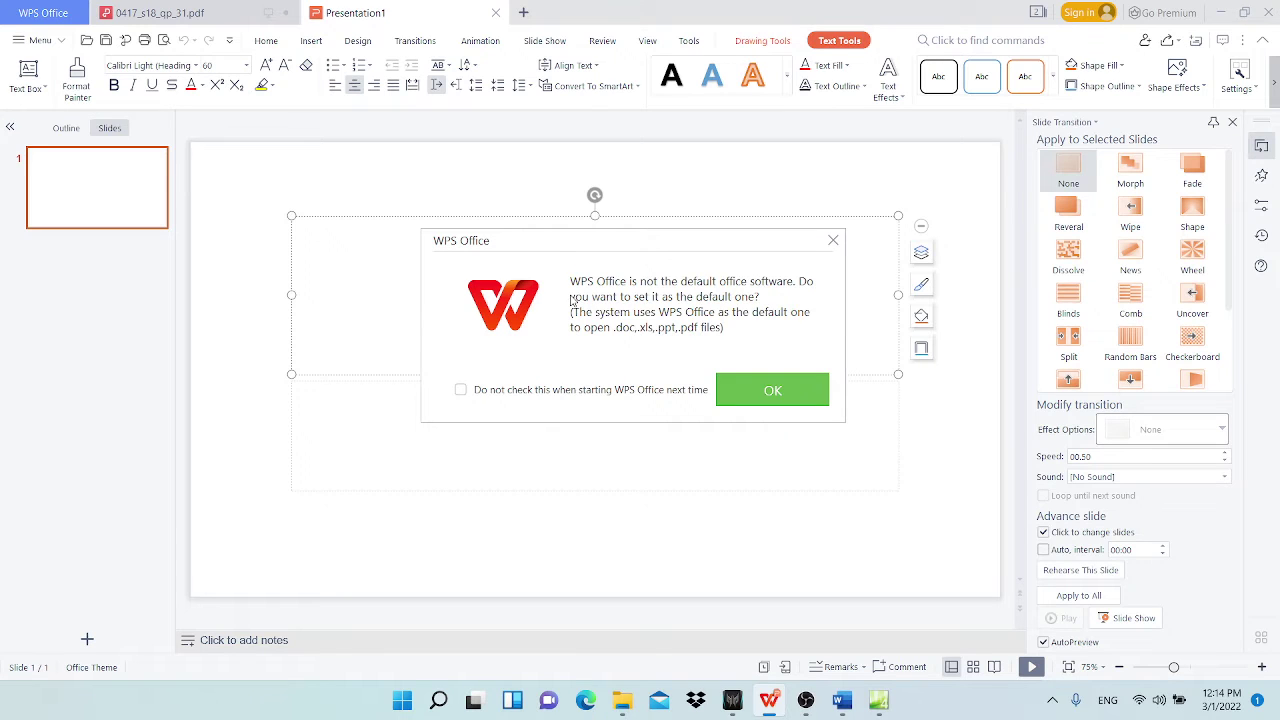
click(833, 241)
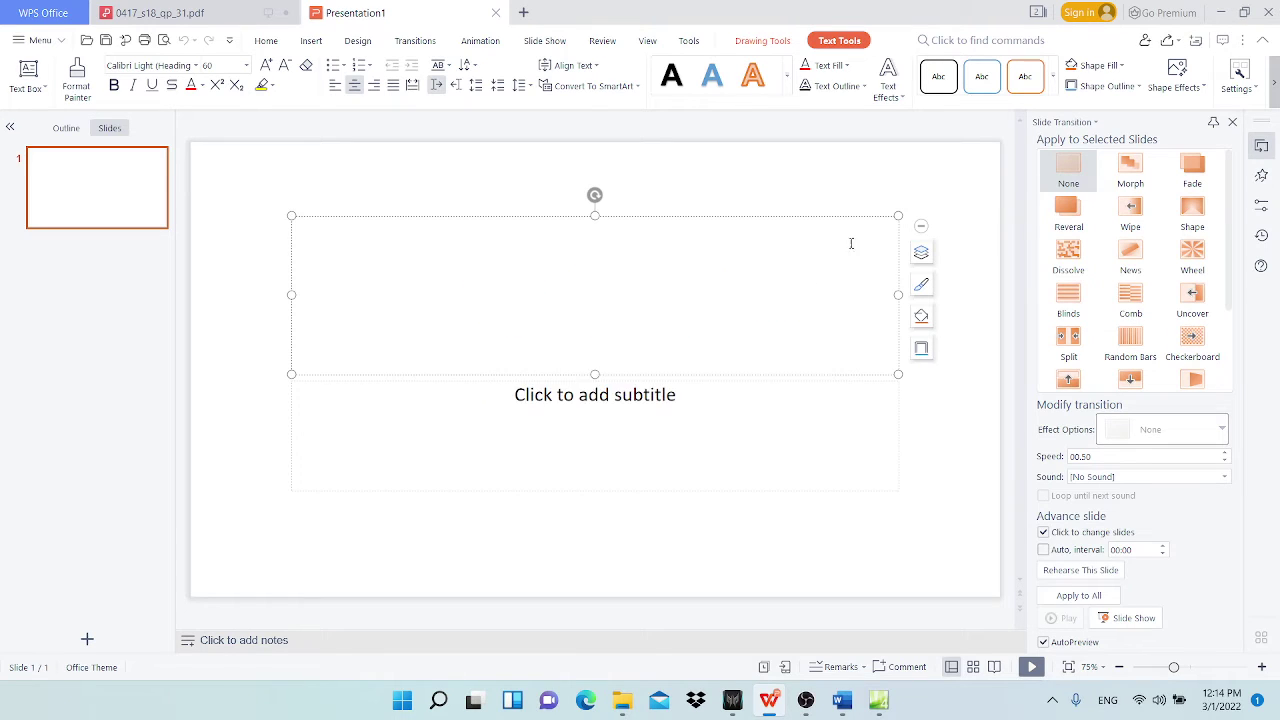
Step: Type 'hexadecimal' and 'RedGreenBlue' on two lines of the slide title
text(hexaddi)
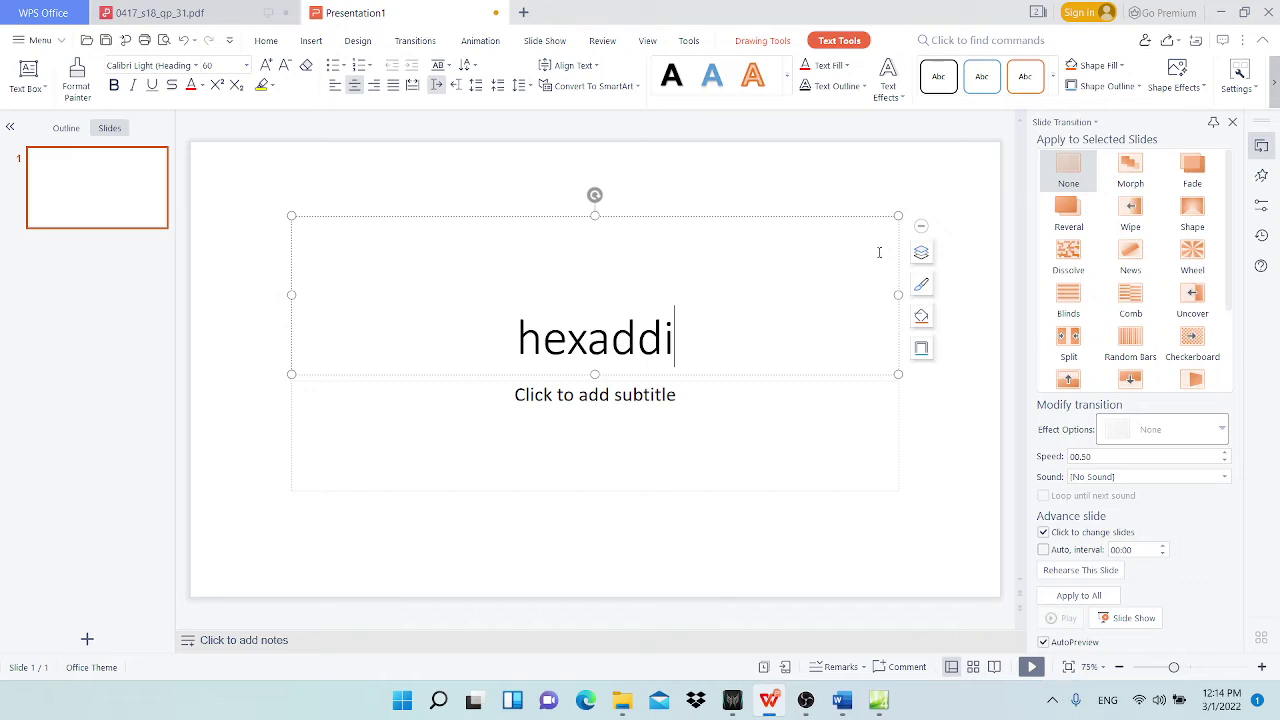
key(BackSpace)
key(BackSpace)
text(ec)
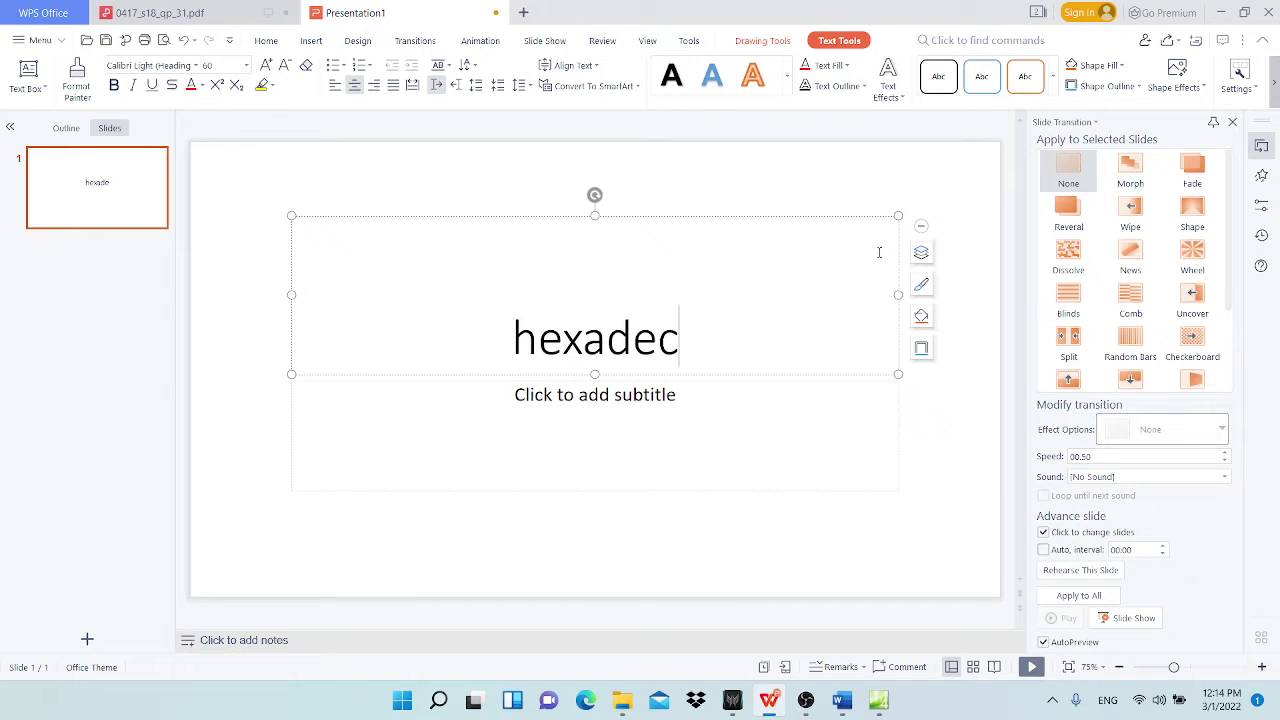
text(imal)
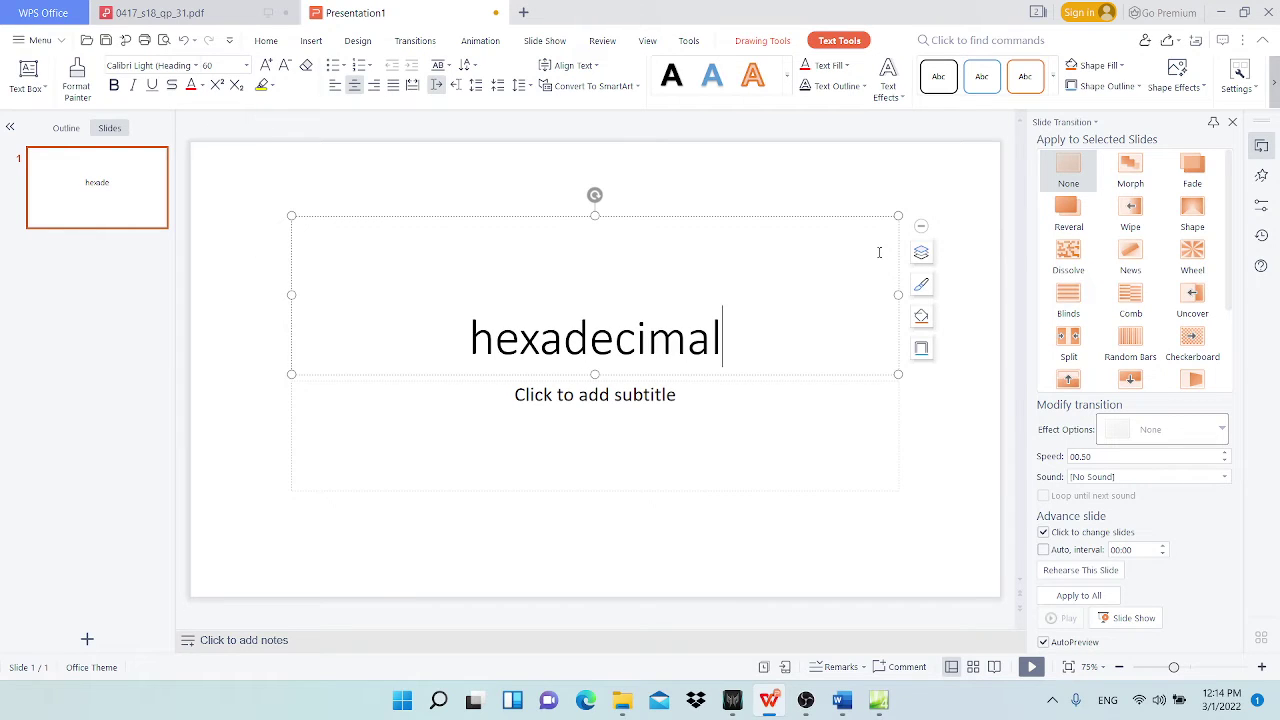
key(Return)
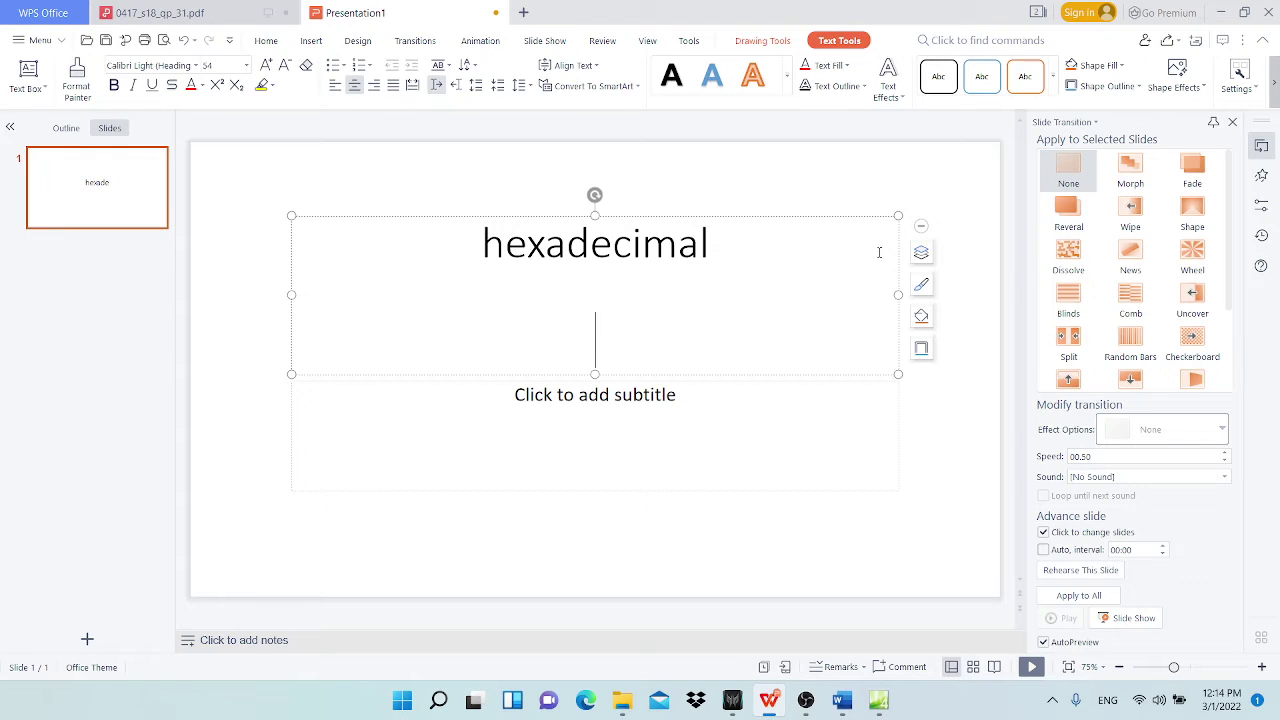
text(RGB)
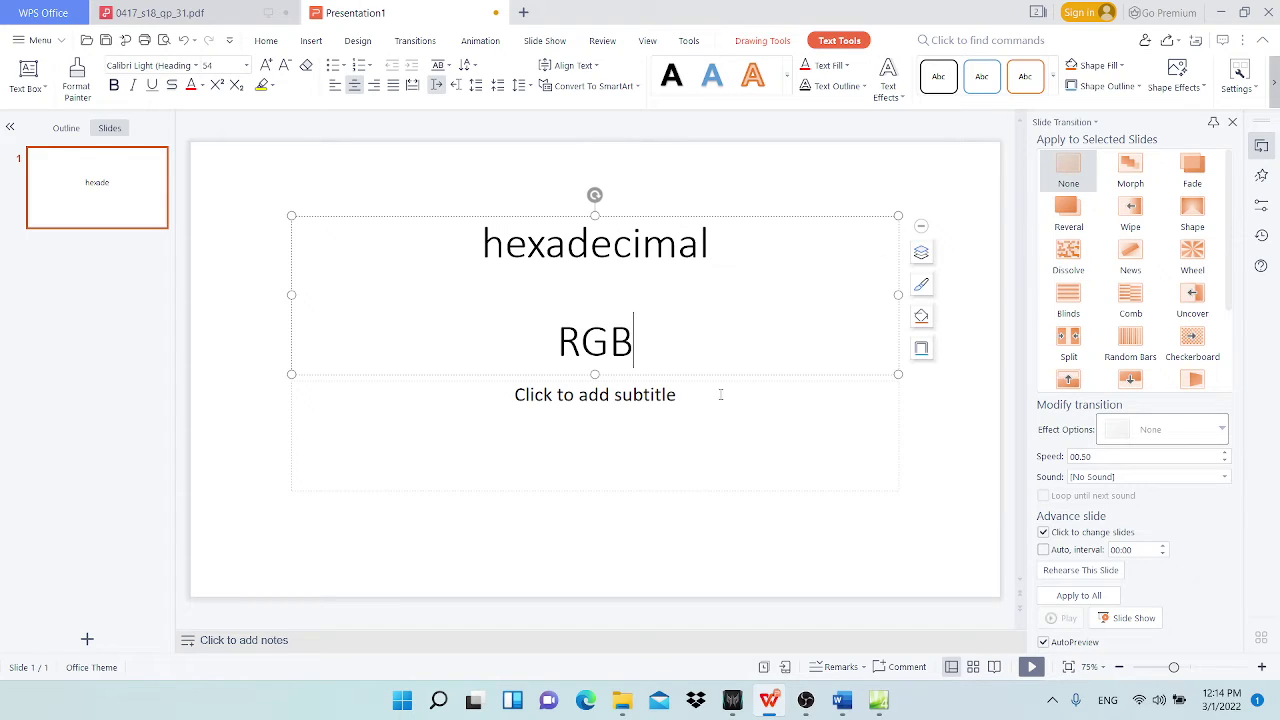
click(581, 340)
text(edG)
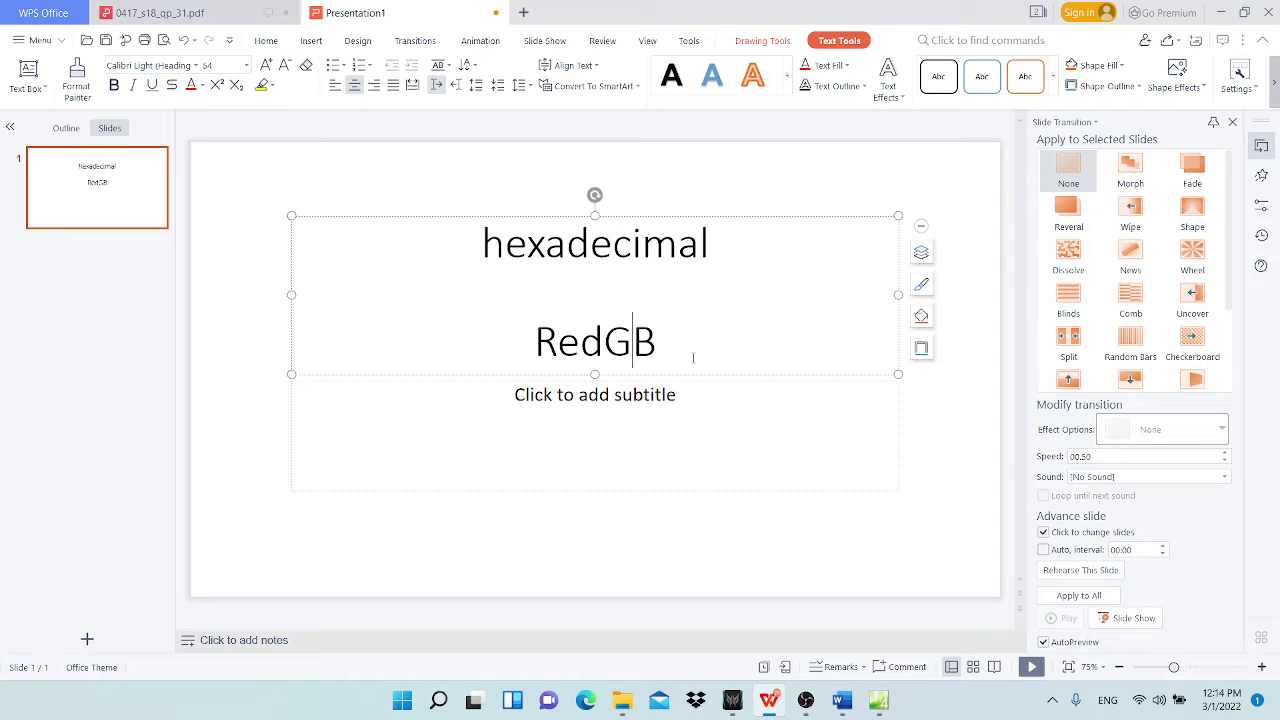
text(reen)
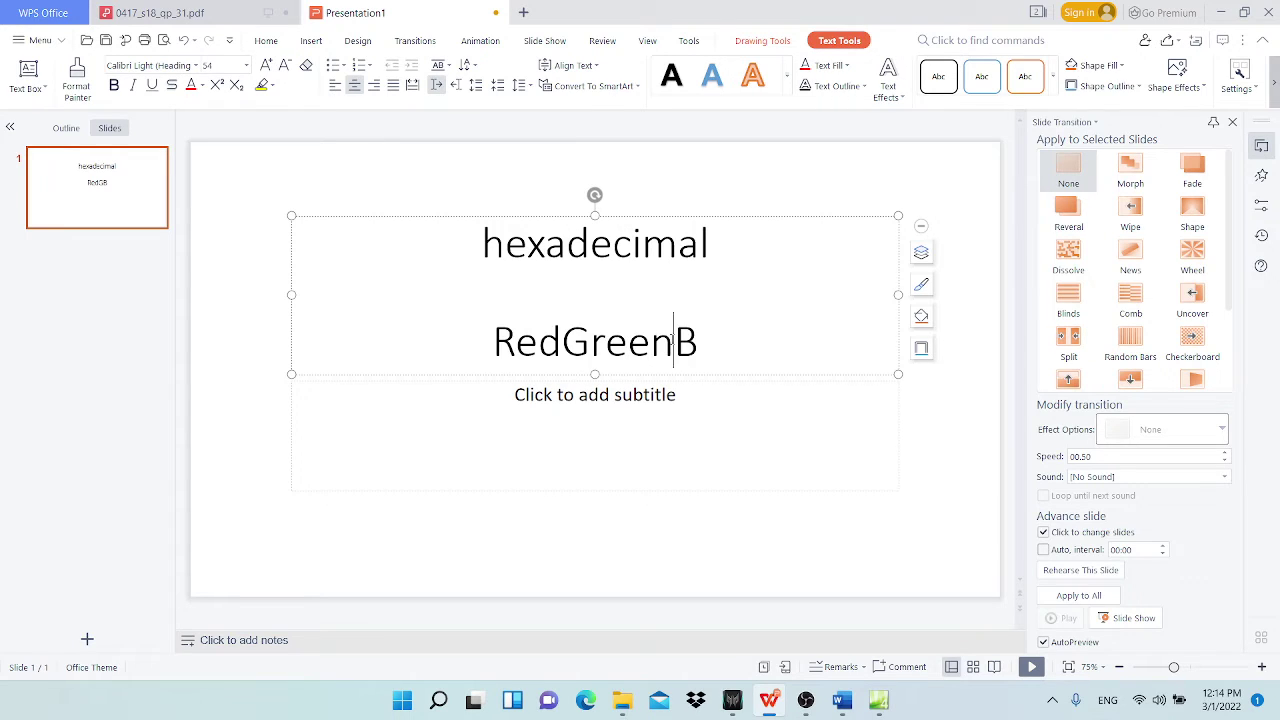
key(End)
text(lue)
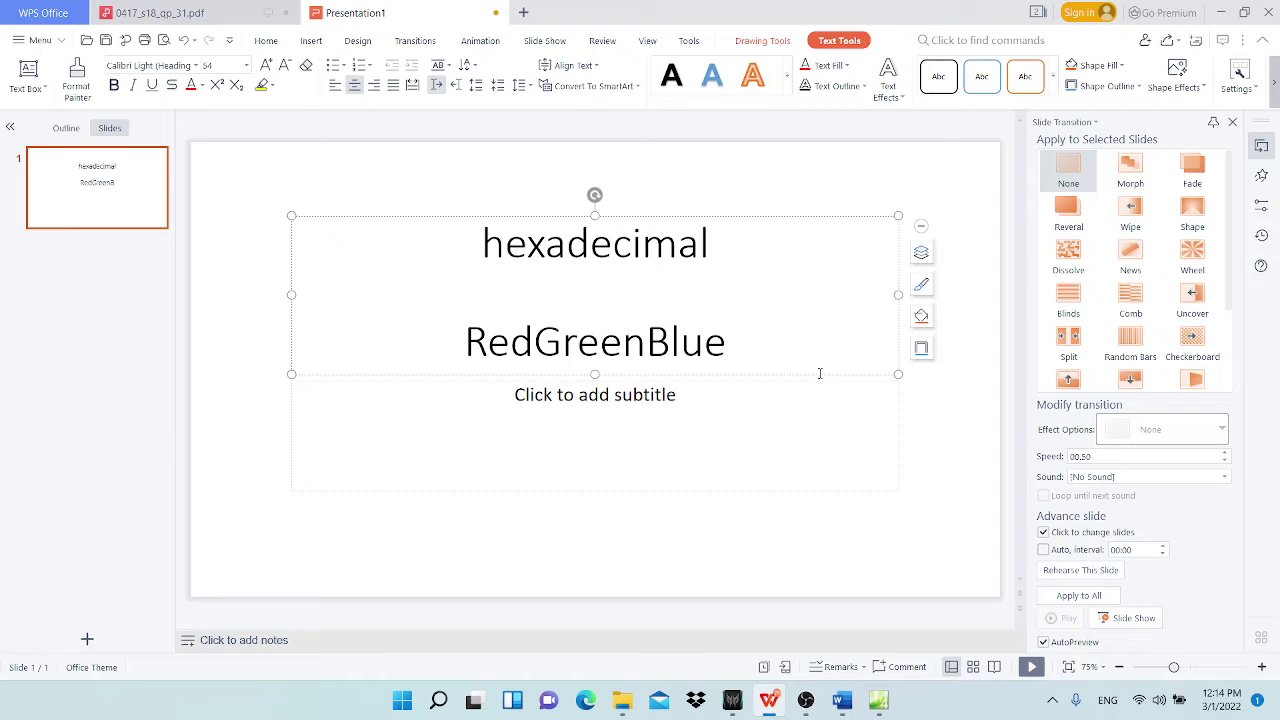
key(Return)
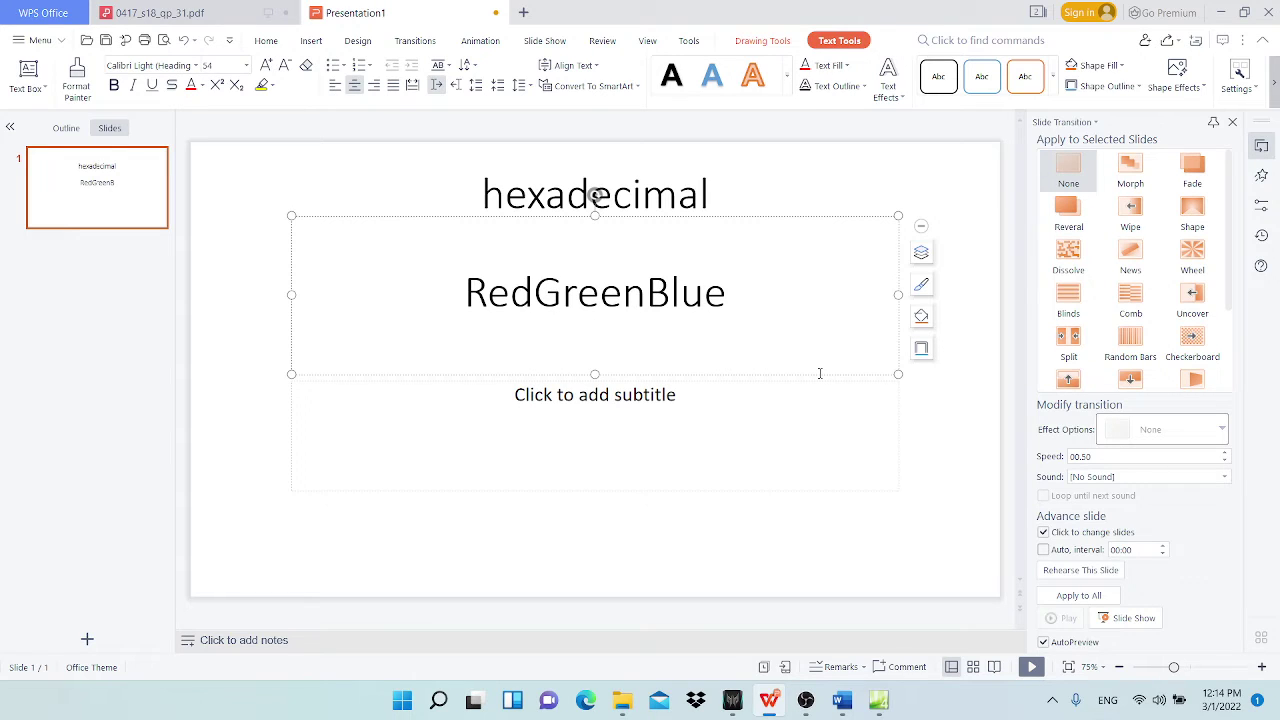
key(Escape)
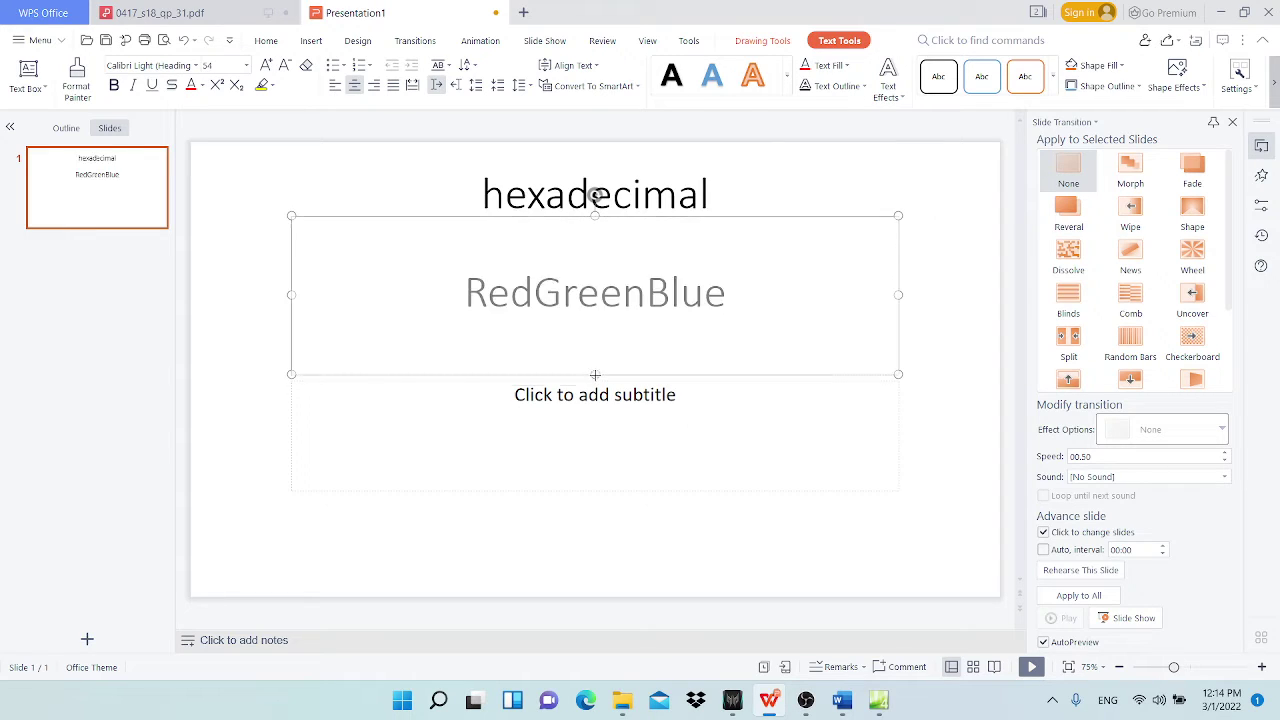
Step: Add the colour code '#00FFEE' on a new line below RedGreenBlue
click(760, 475)
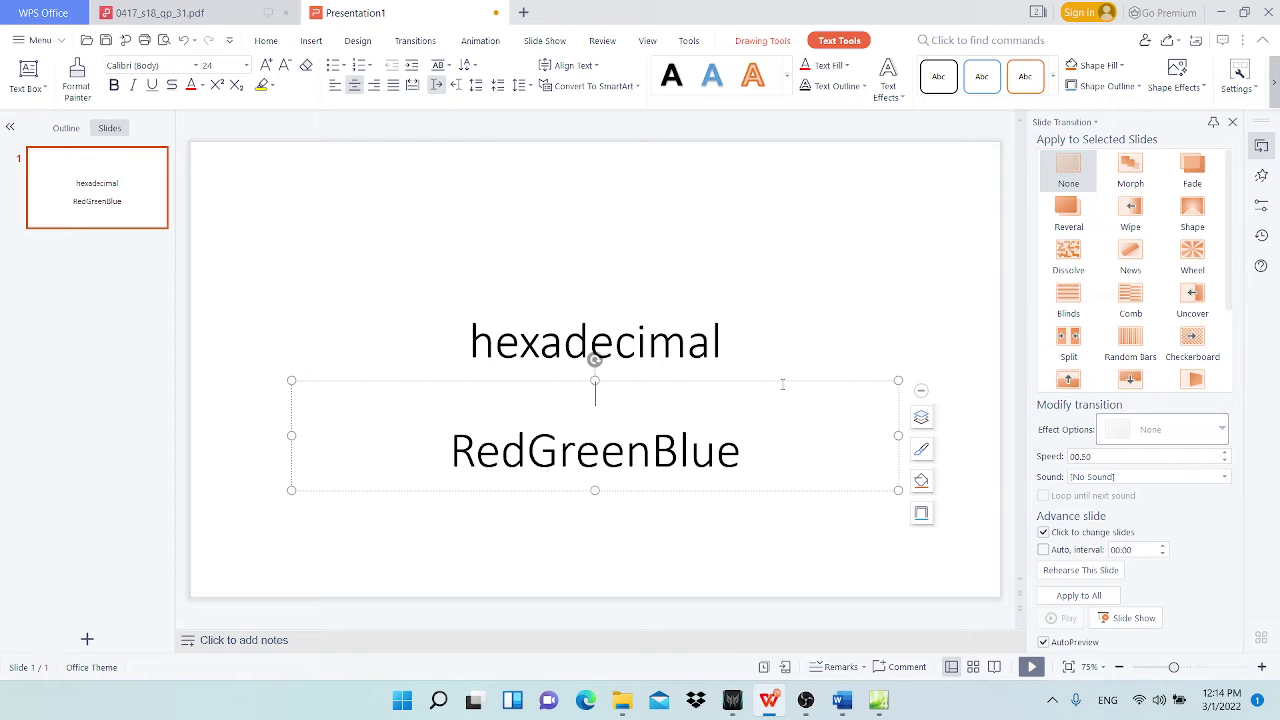
click(727, 342)
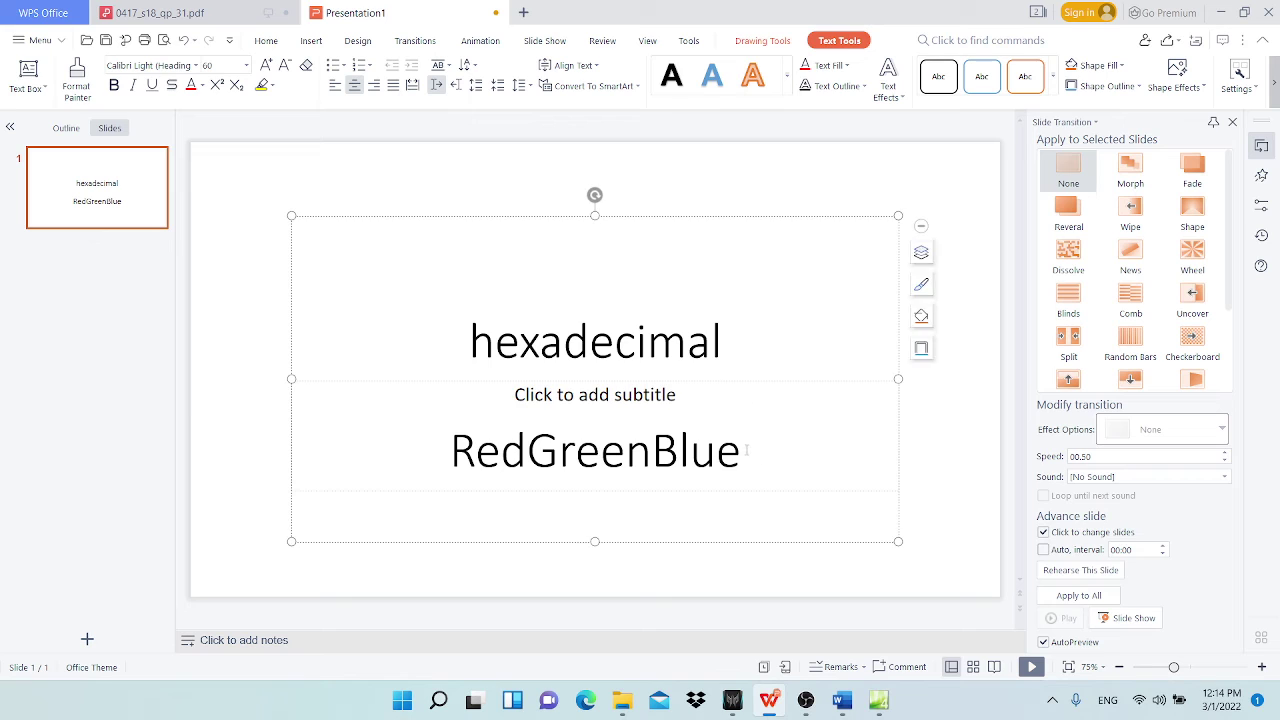
click(766, 382)
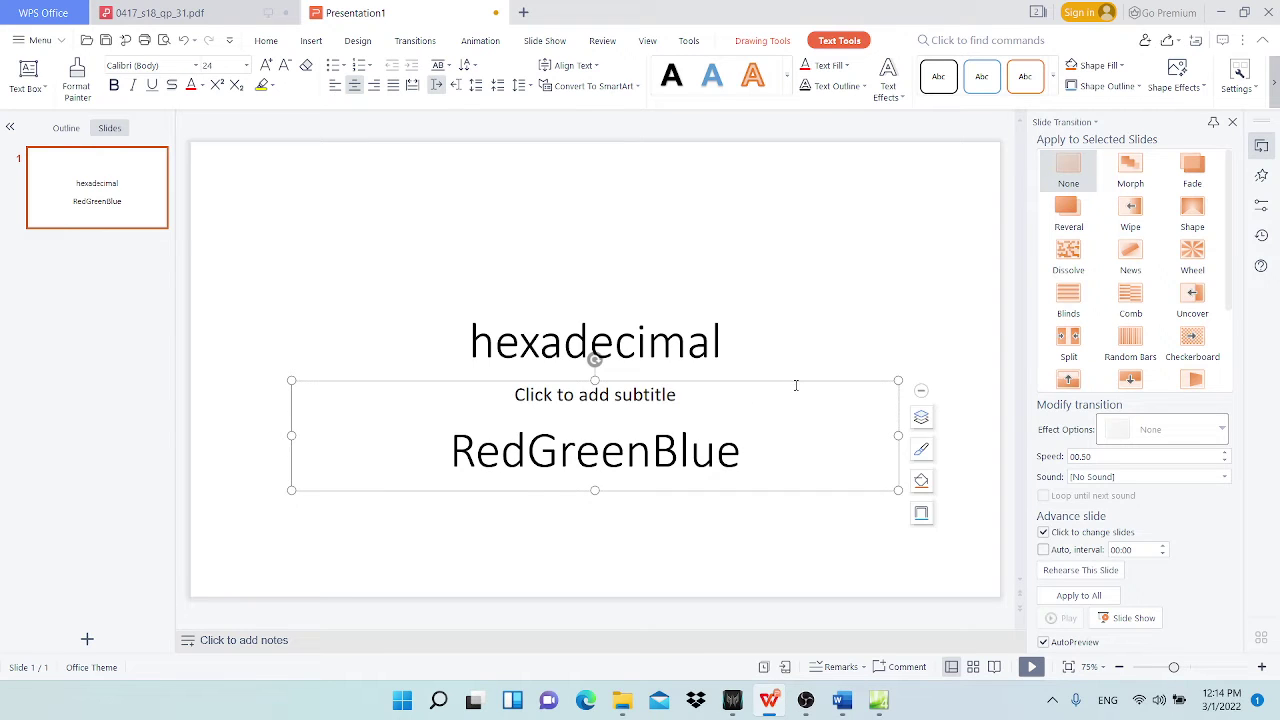
click(740, 407)
click(757, 464)
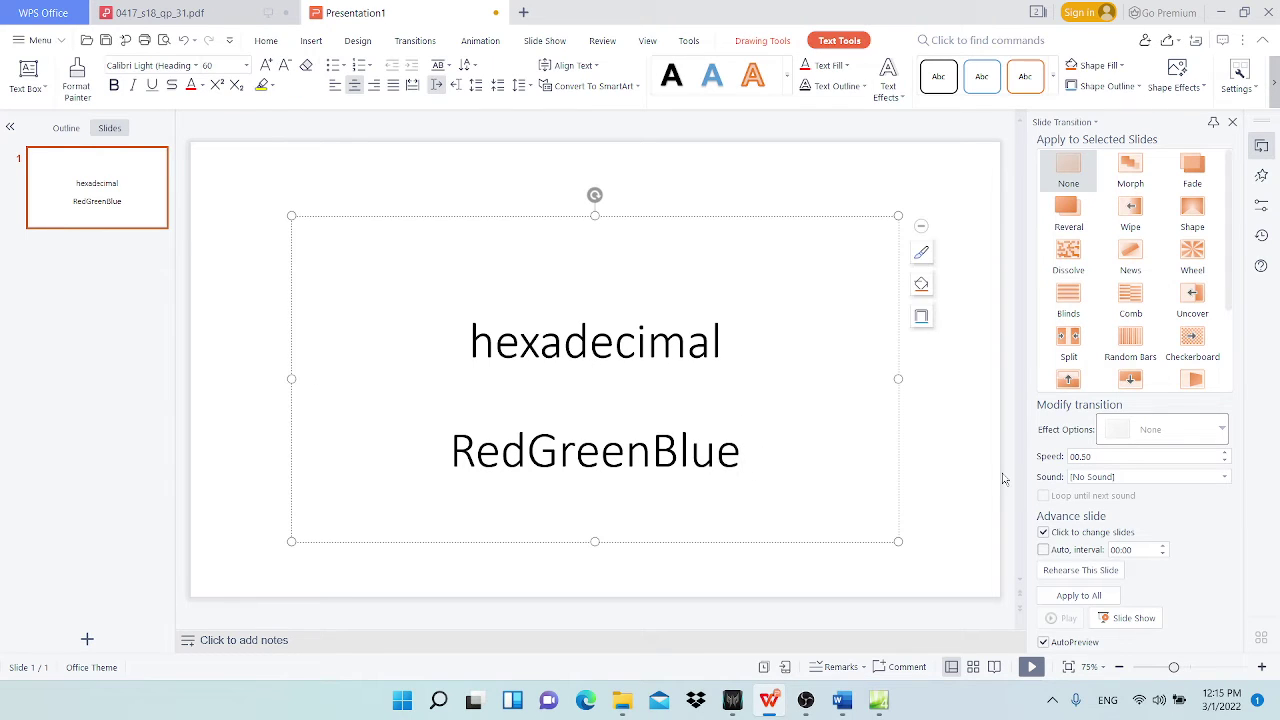
key(Return)
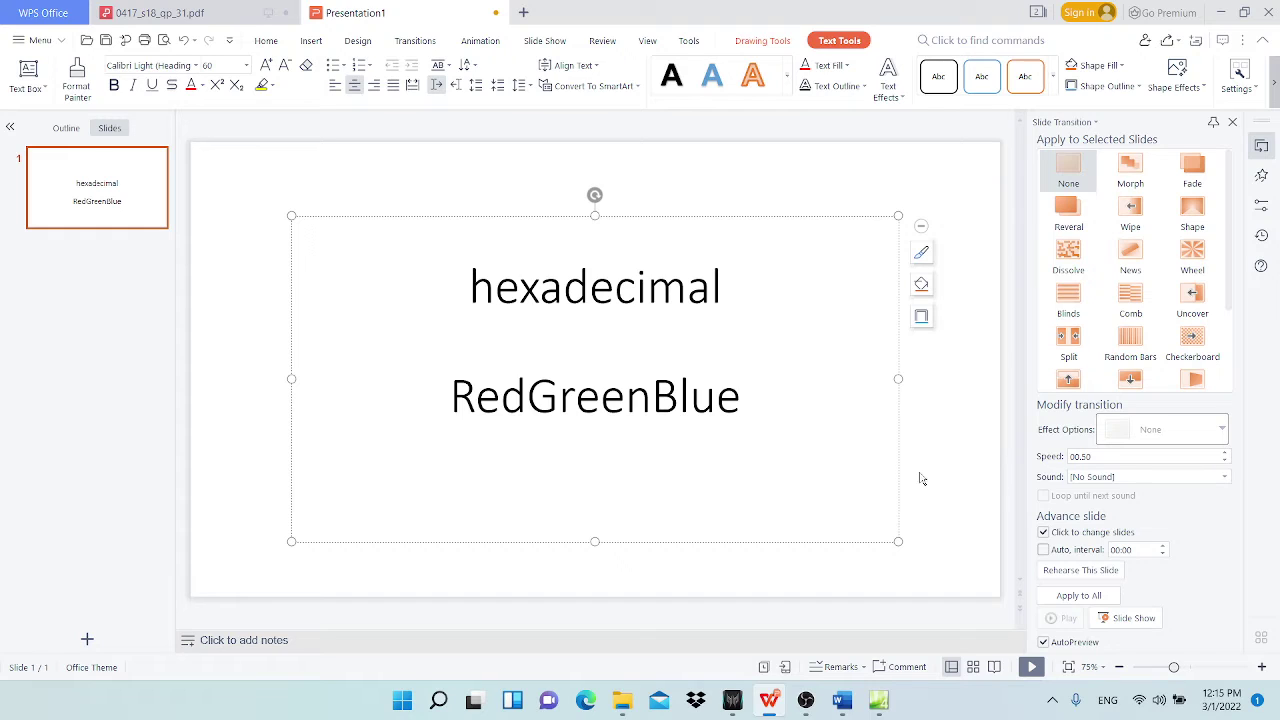
text(00FF)
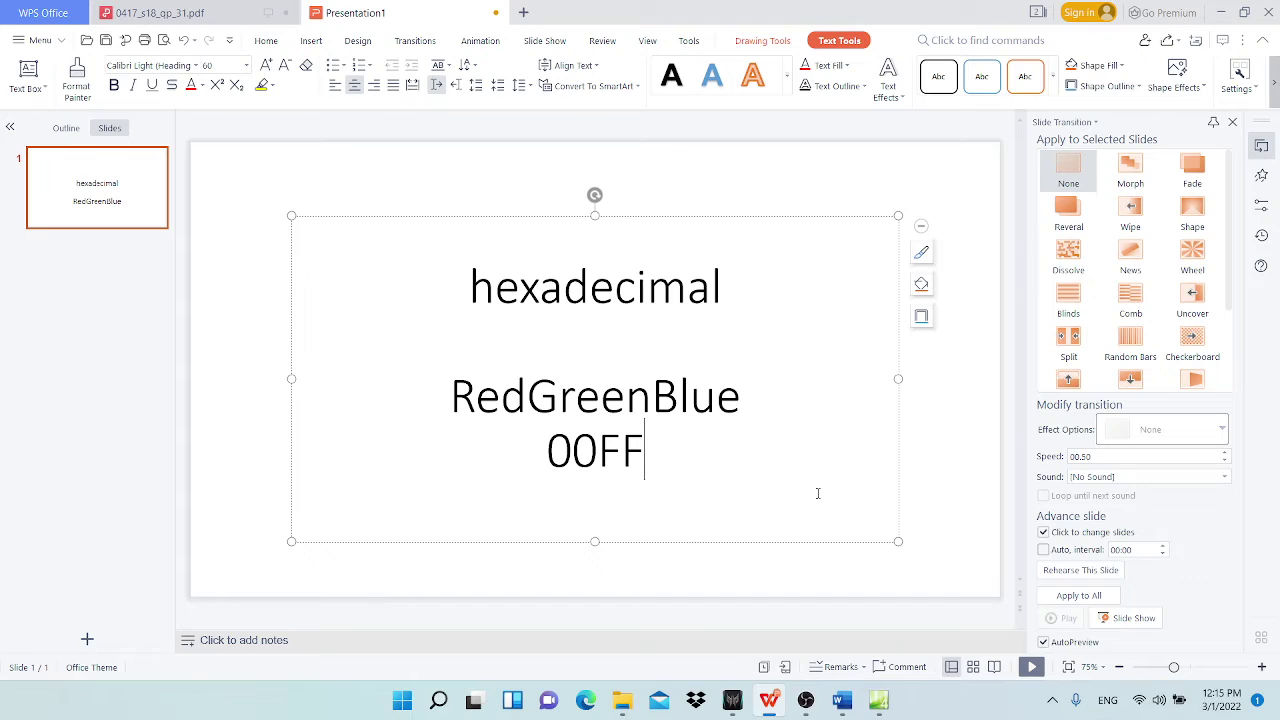
text(EE)
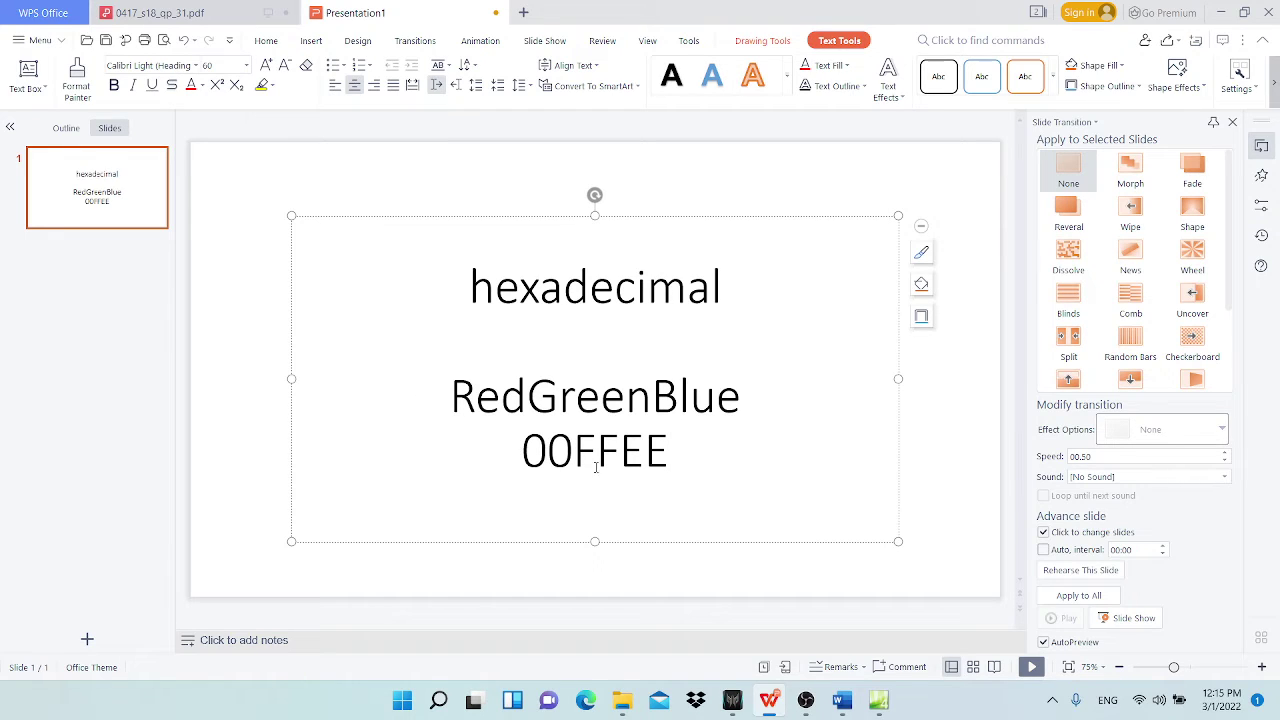
click(519, 449)
text(3)
key(BackSpace)
text(#)
Step: Highlight the 00, FF and EE pairs of #00FFEE, then start a new line
key(shift+Right)
key(shift+Right)
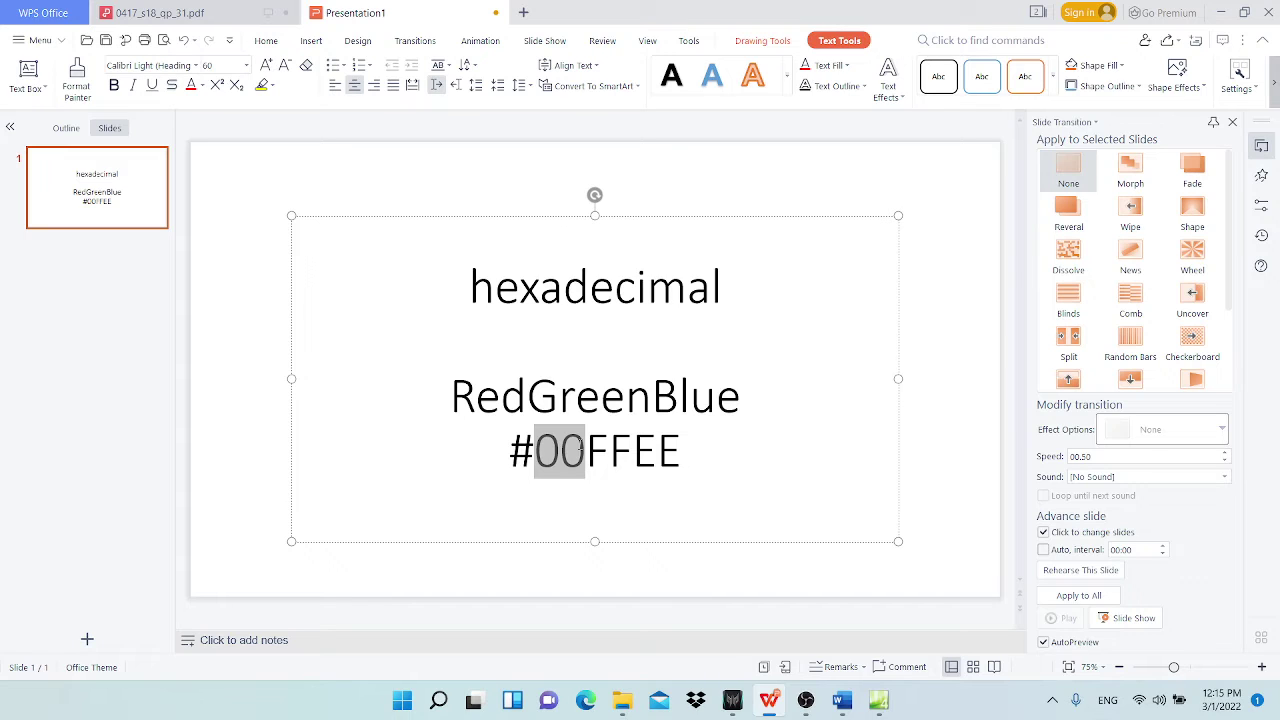
drag(586, 452, 684, 452)
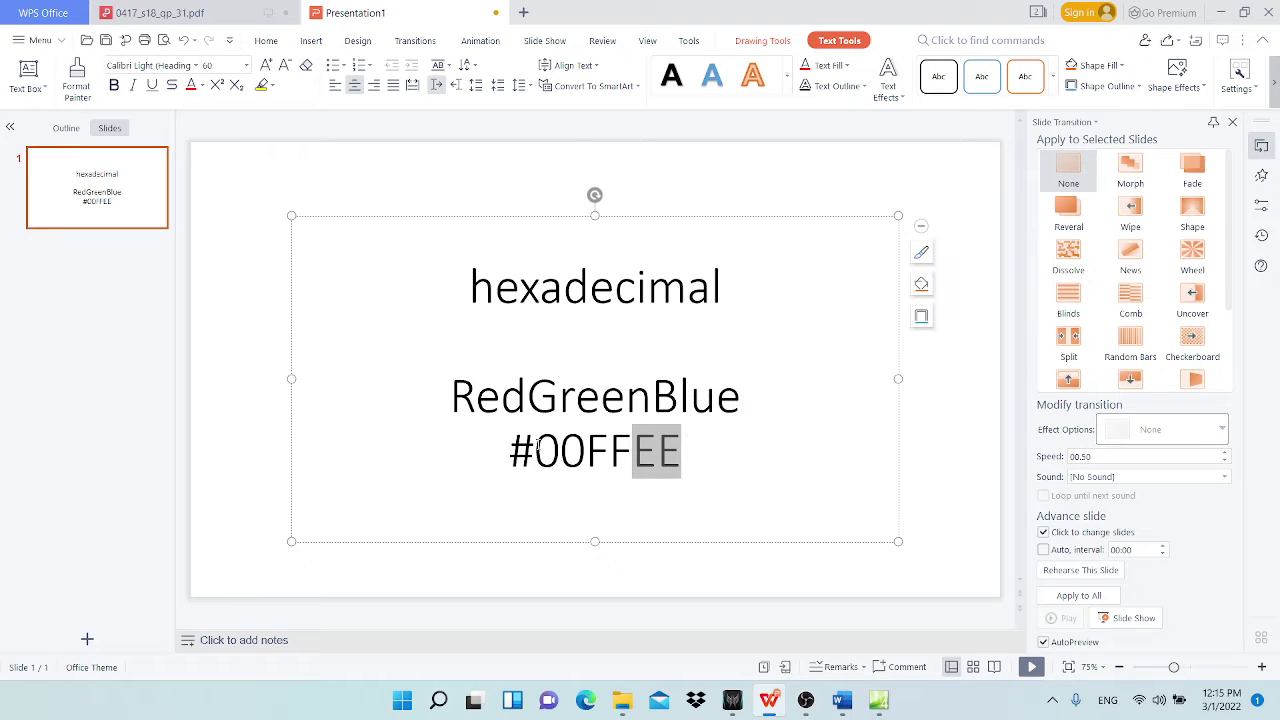
drag(560, 452, 535, 452)
click(610, 452)
click(631, 452)
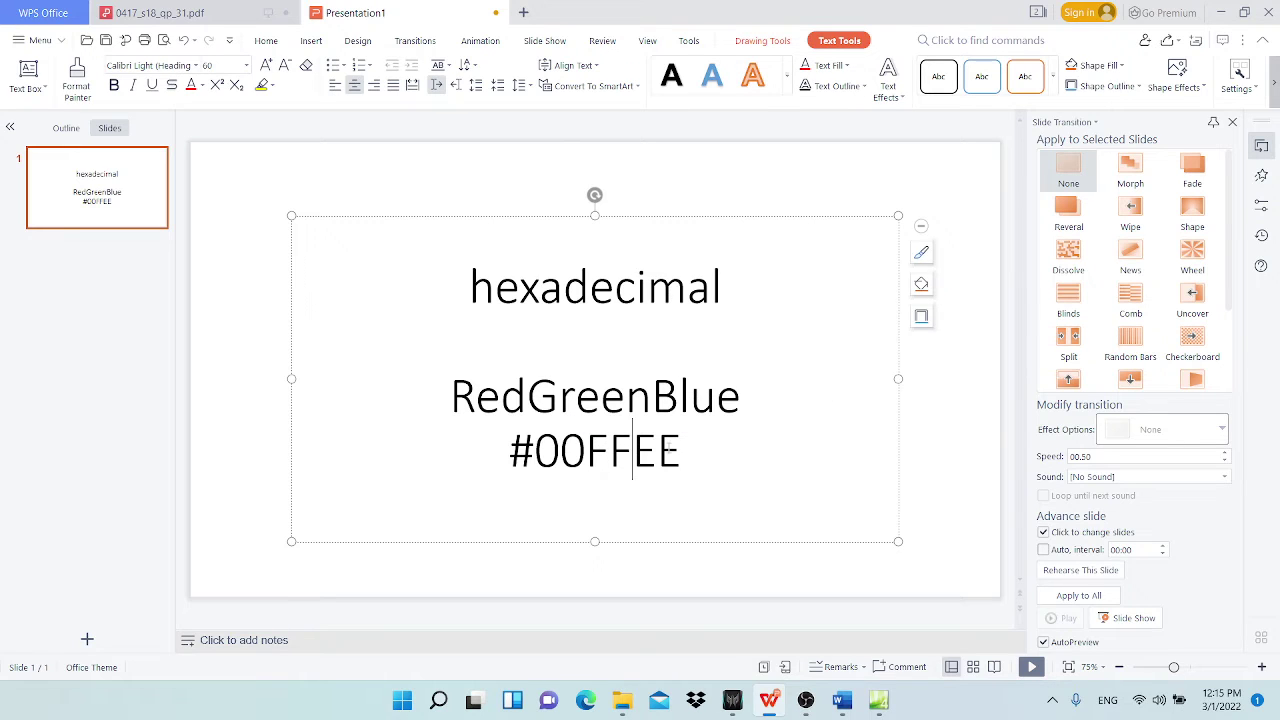
drag(694, 452, 786, 476)
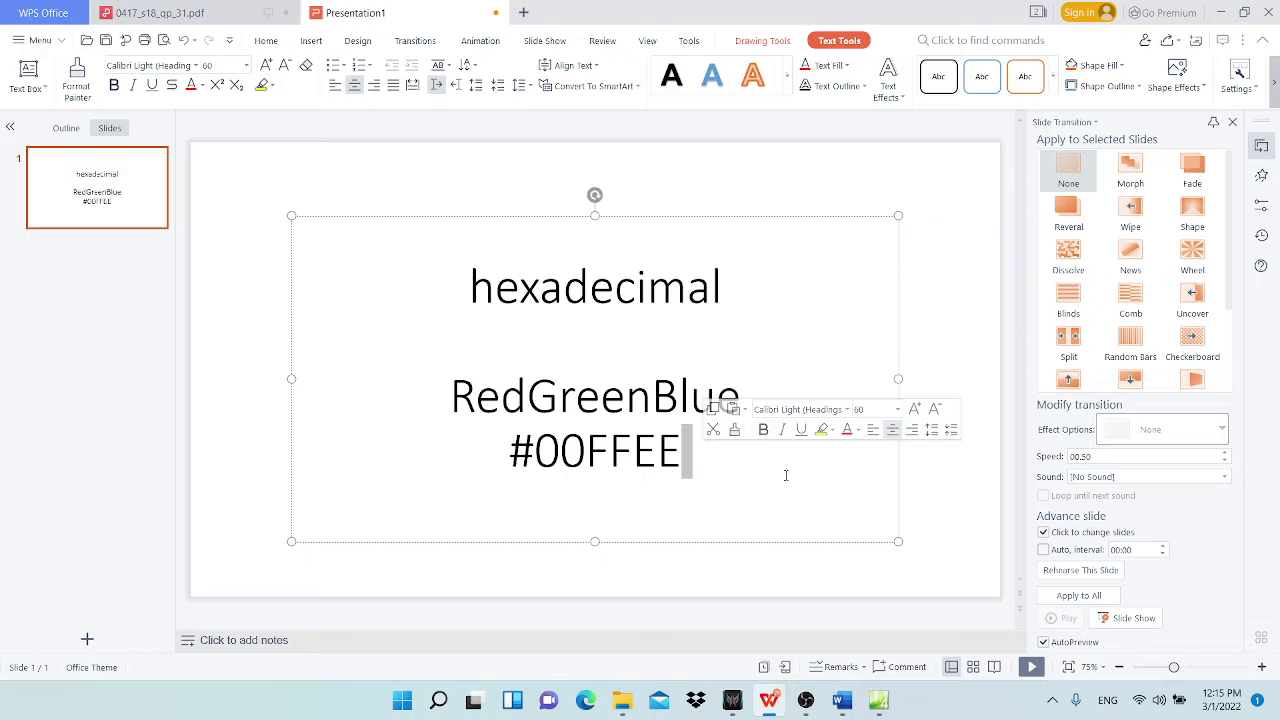
click(698, 462)
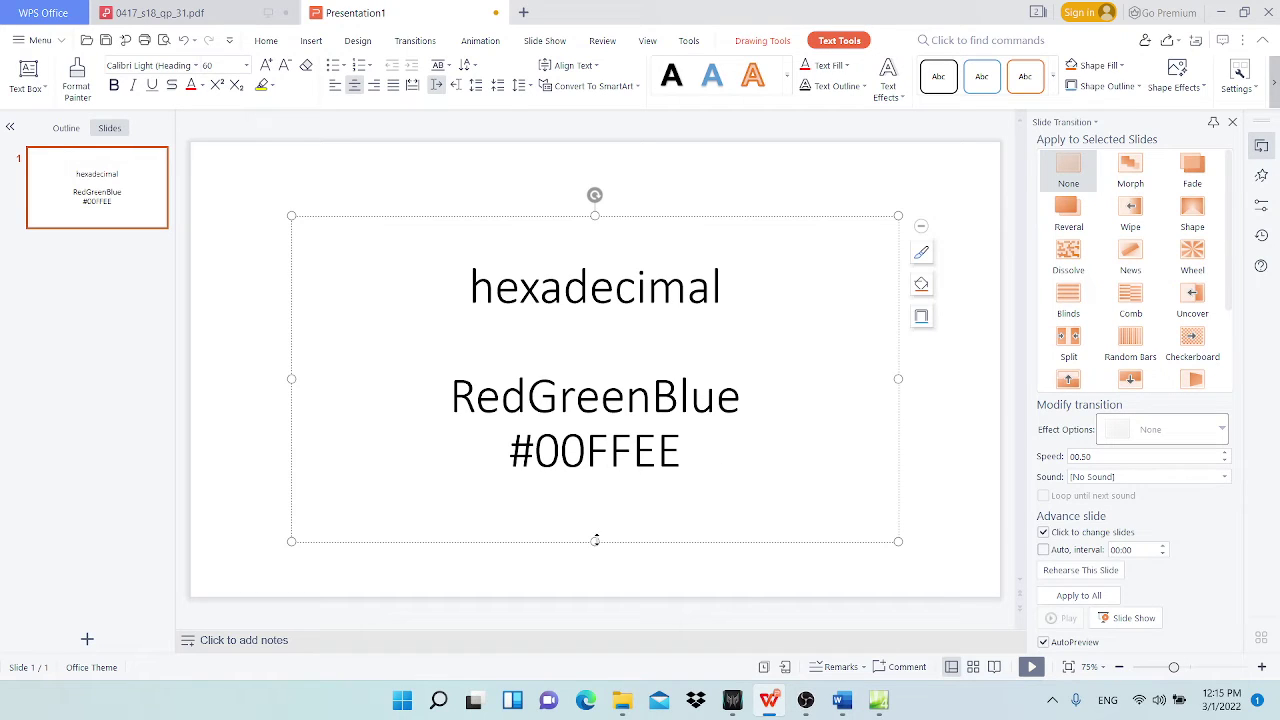
key(Return)
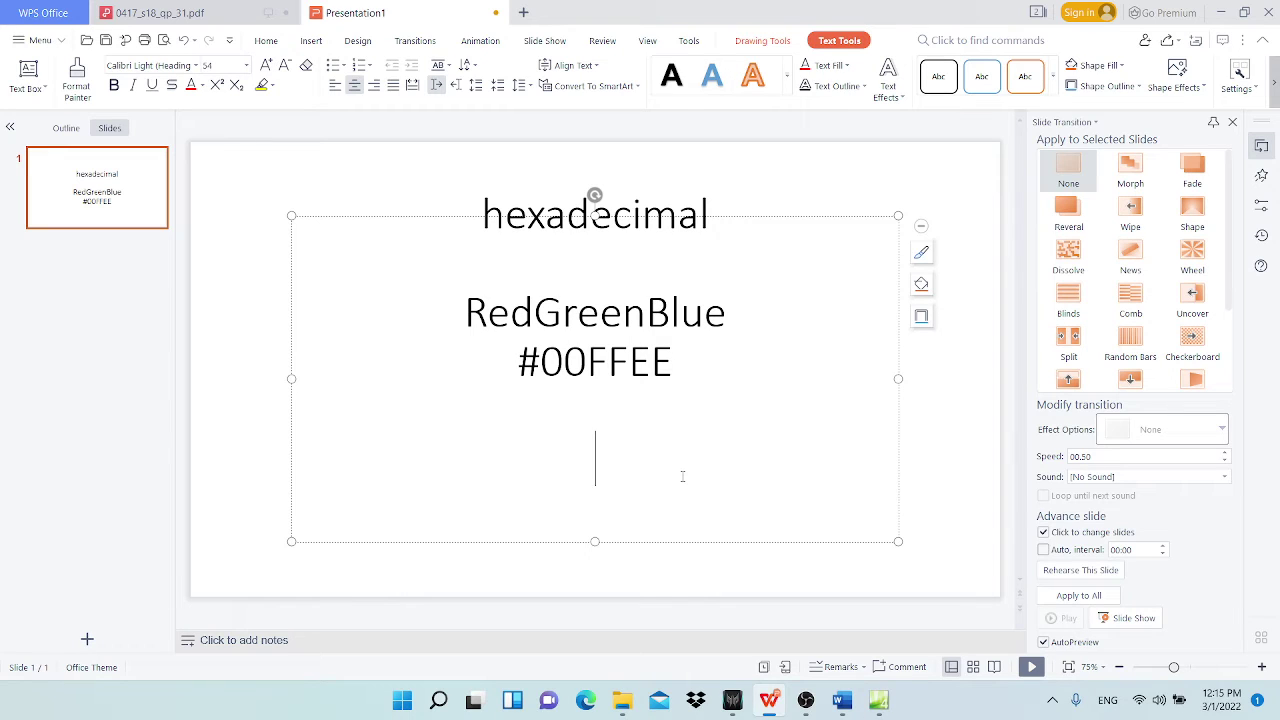
text(0123456789)
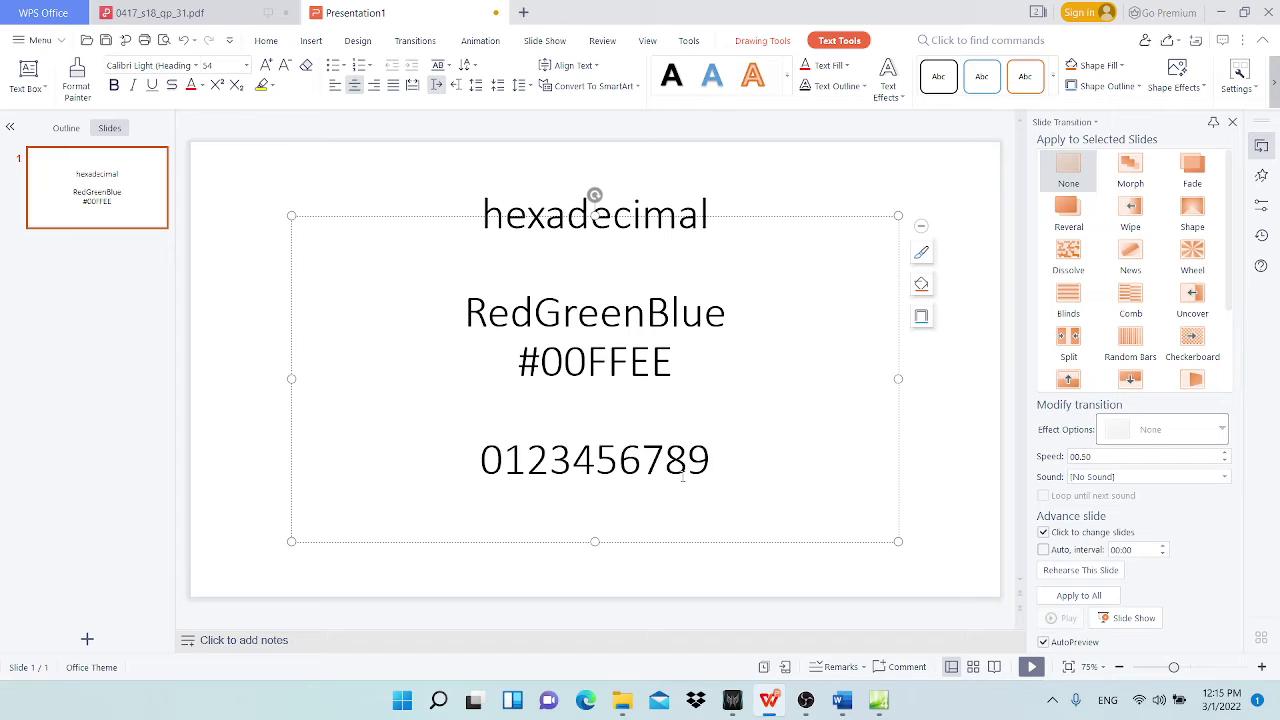
text(abcdeff)
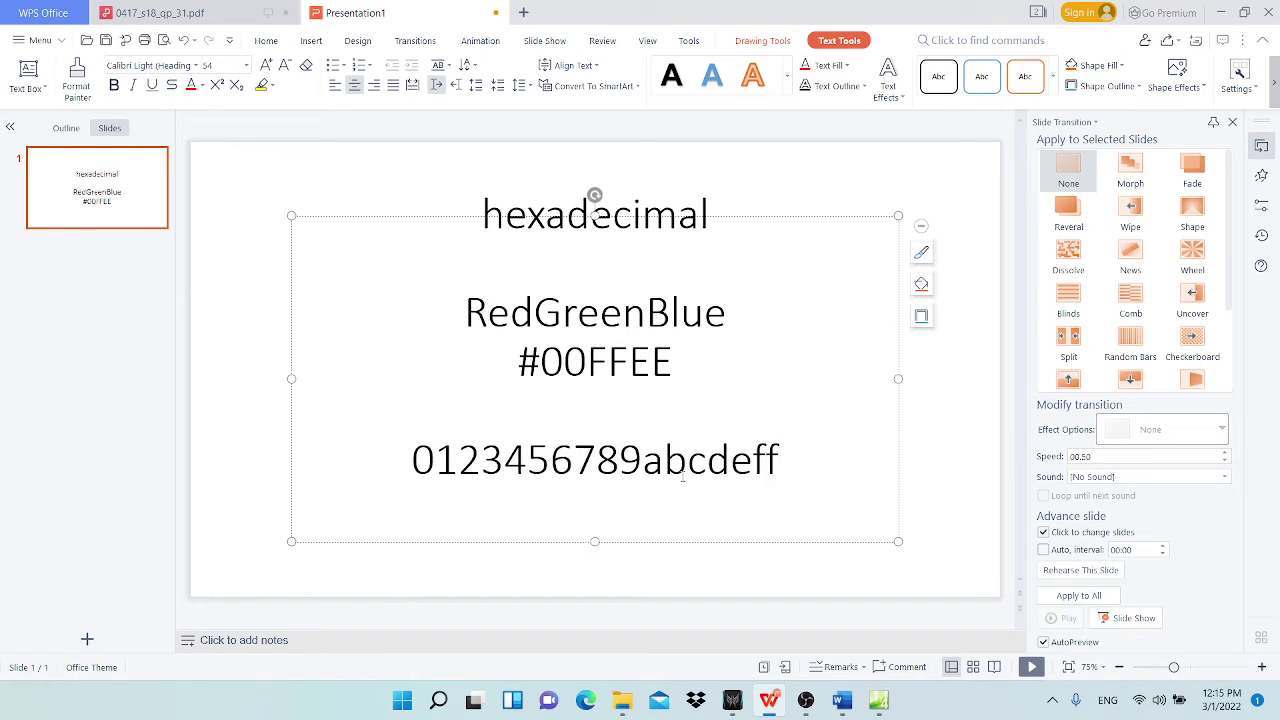
key(BackSpace)
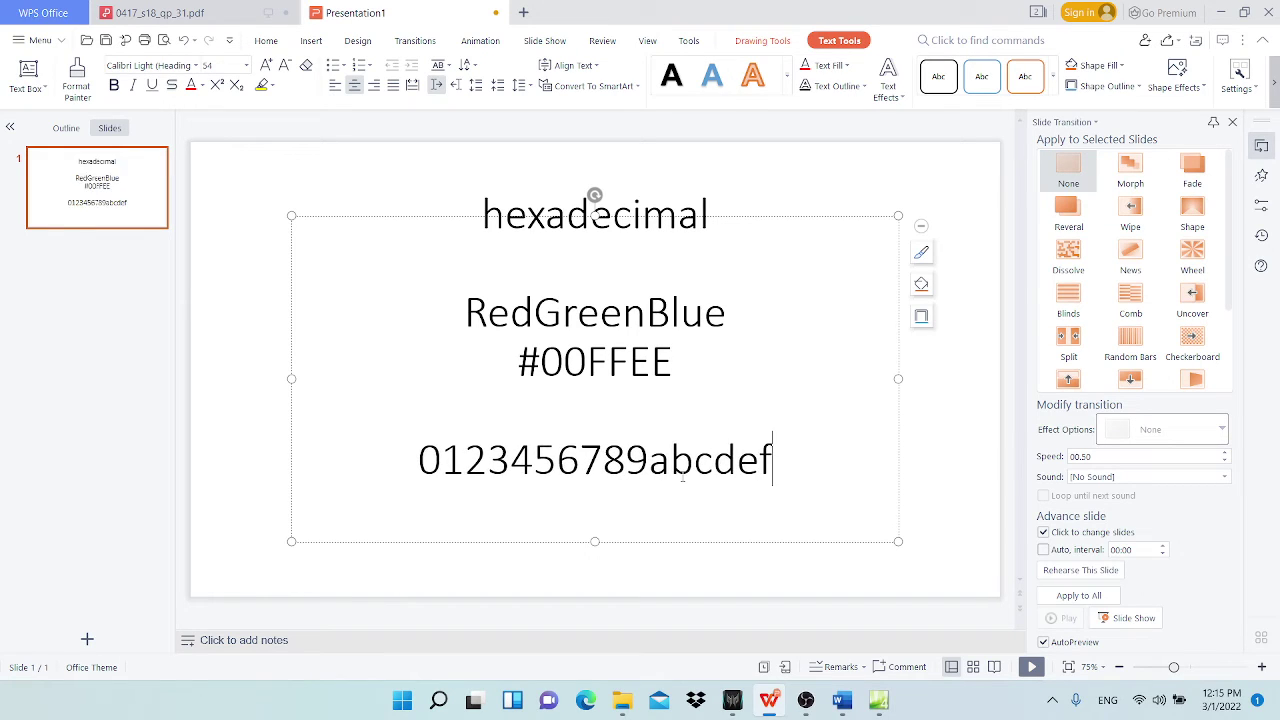
drag(419, 459, 441, 460)
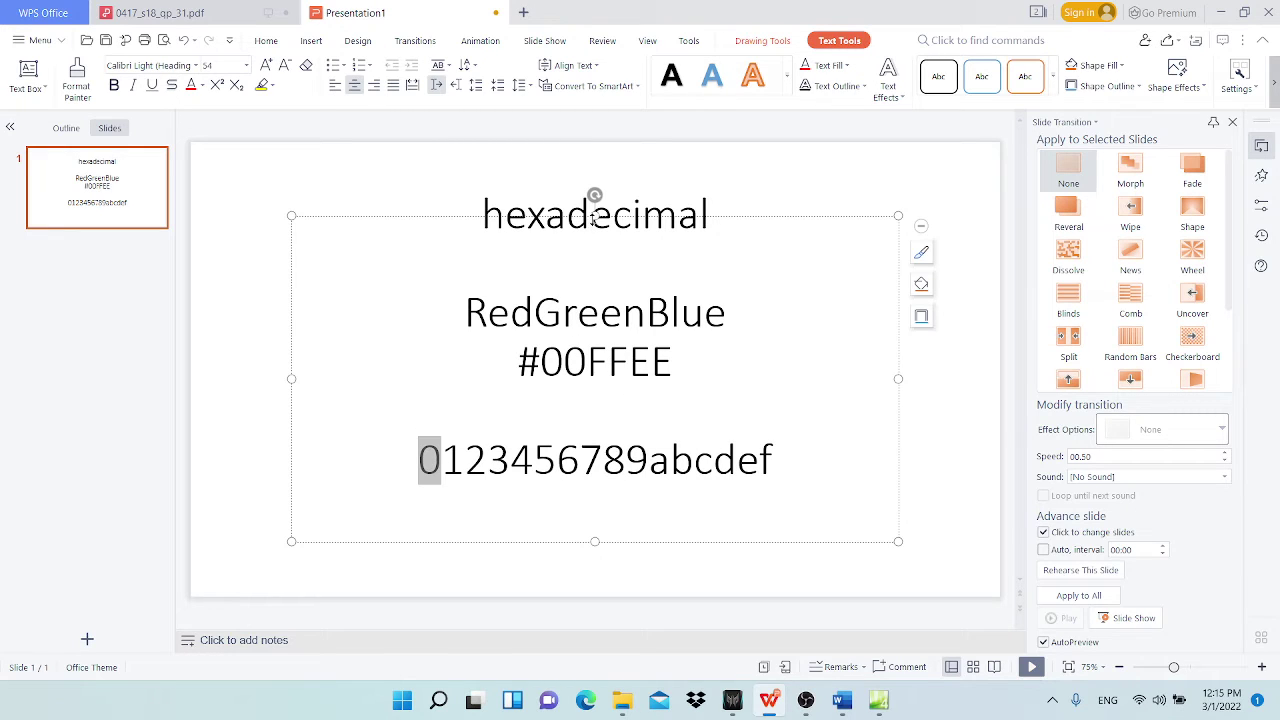
drag(594, 216, 594, 166)
Step: Highlight digits 0 and f, the 00/FF/EE pairs, 'hexadecimal' and the colour names
drag(758, 459, 771, 457)
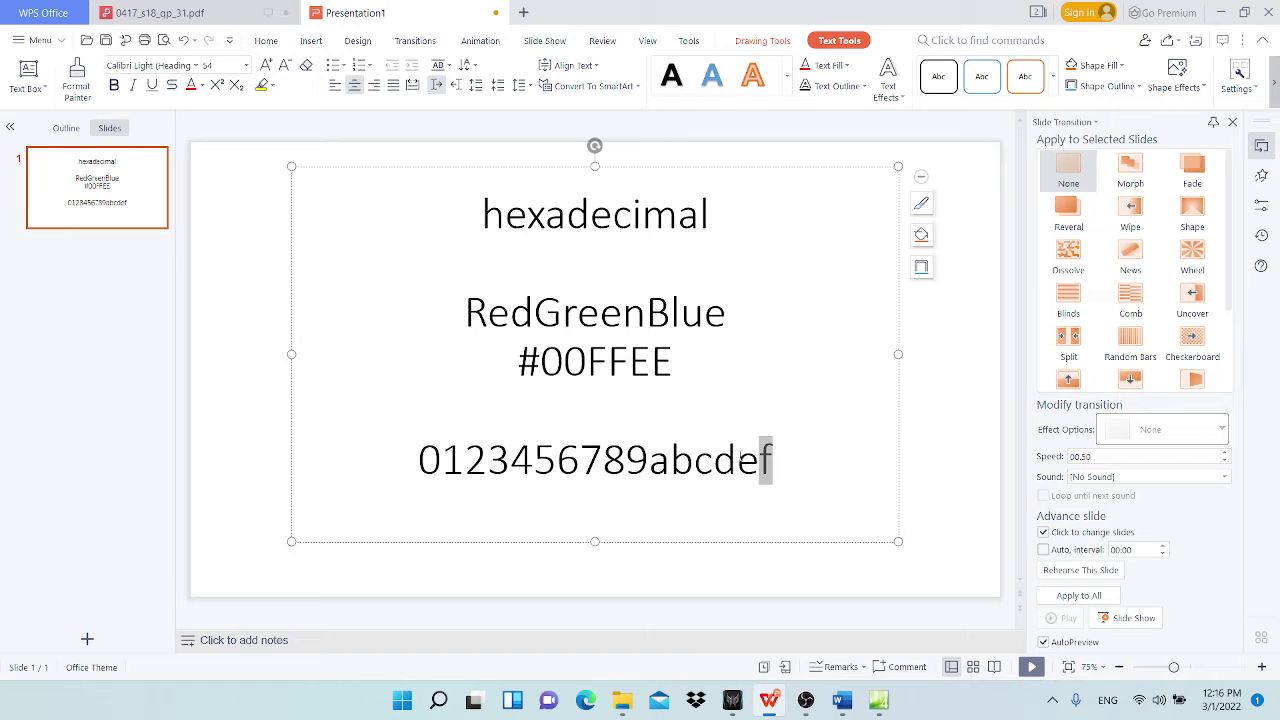
click(758, 459)
drag(419, 459, 440, 460)
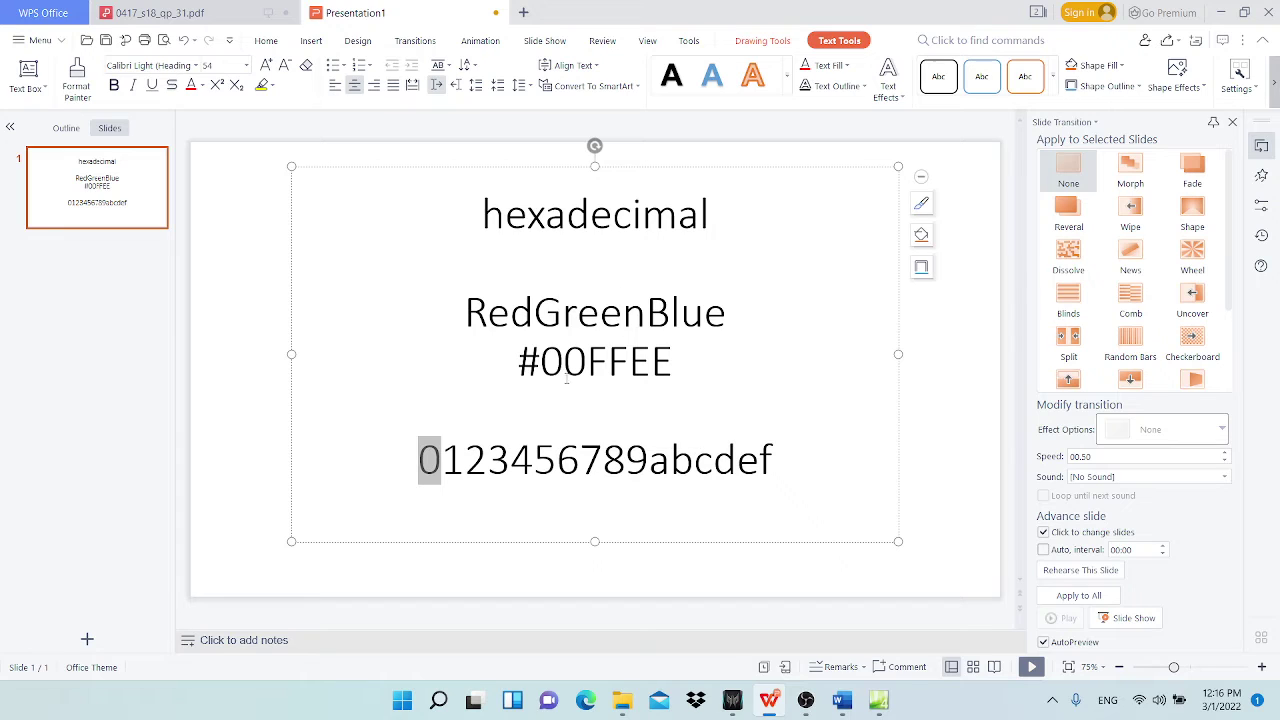
drag(542, 362, 584, 362)
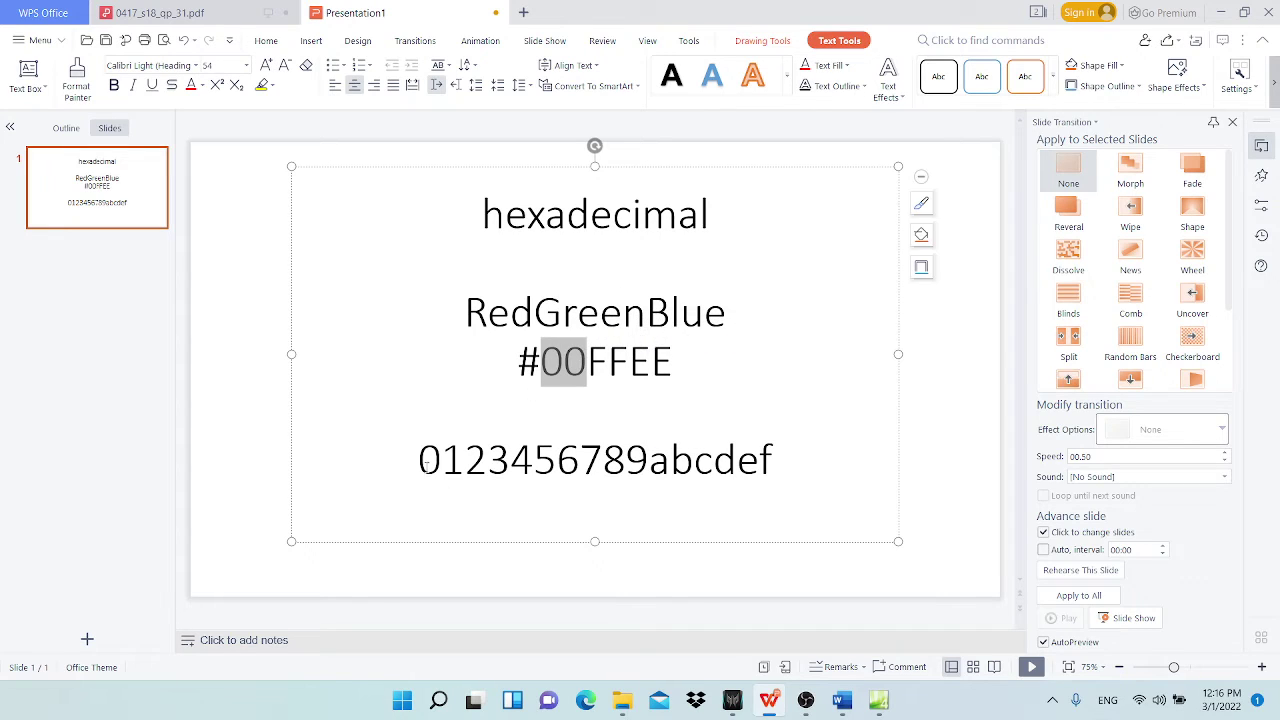
drag(425, 463, 442, 462)
drag(588, 362, 628, 362)
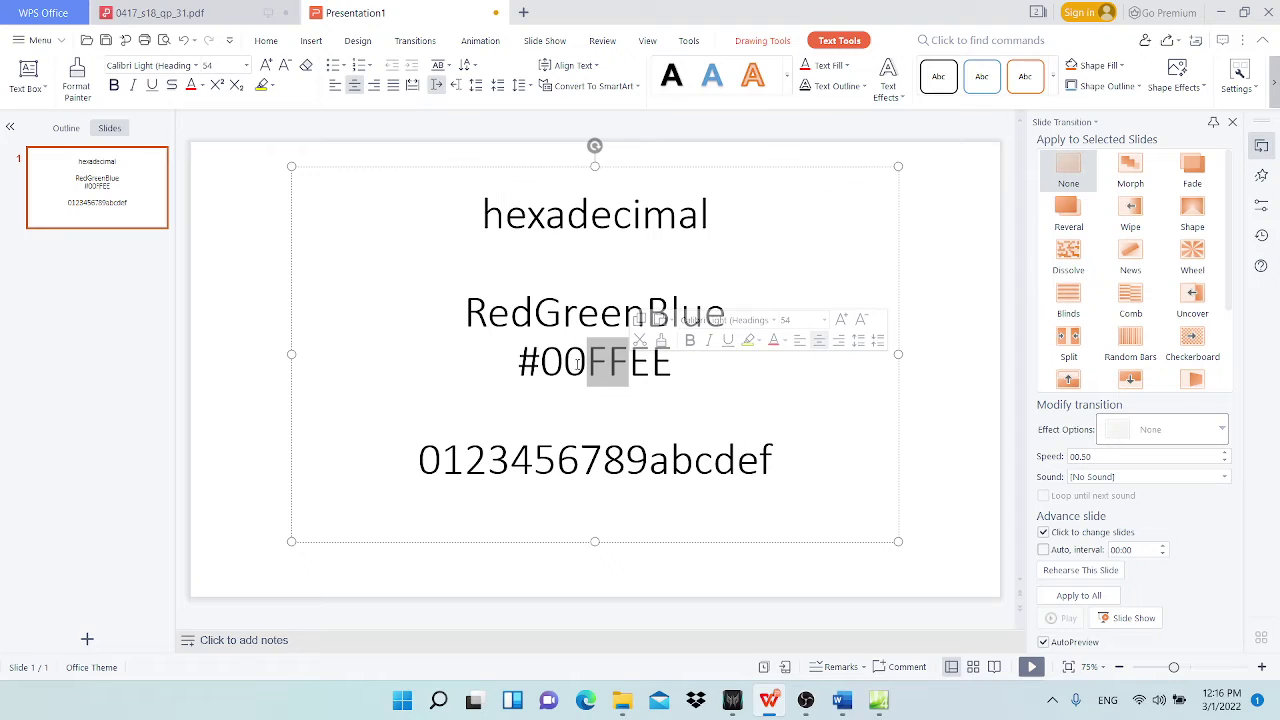
drag(630, 362, 673, 362)
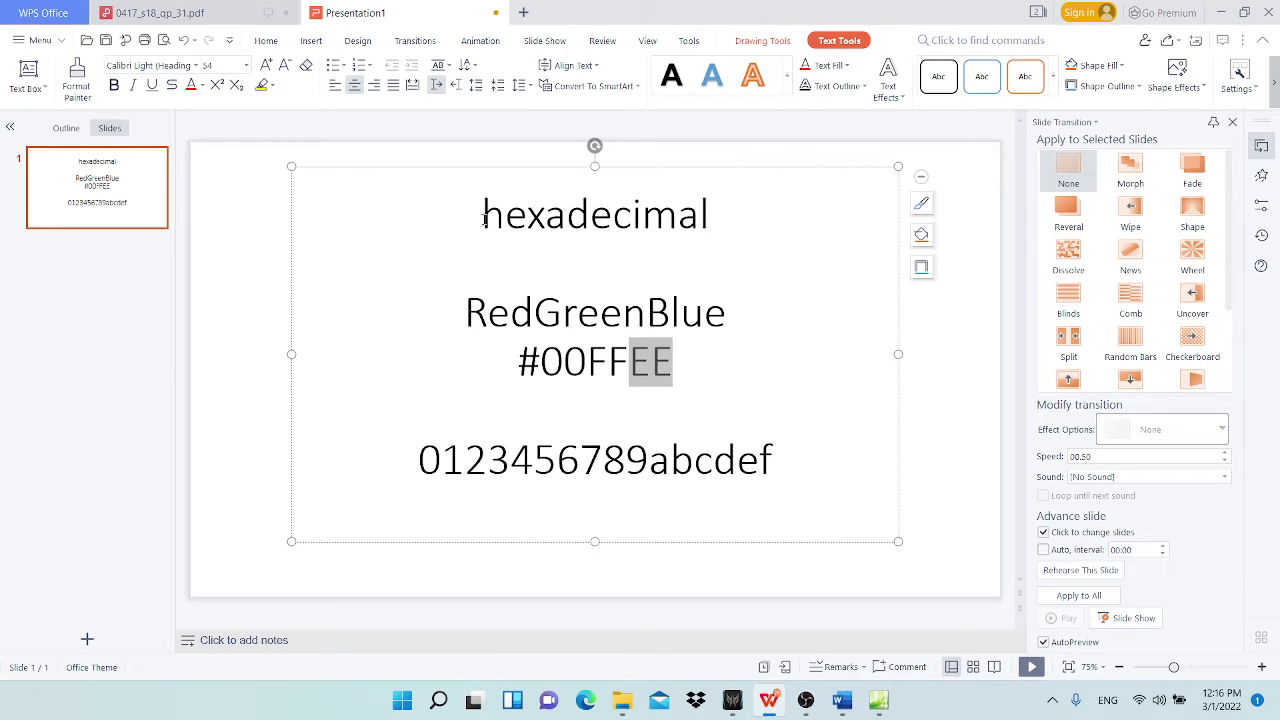
drag(484, 217, 737, 217)
drag(467, 313, 736, 313)
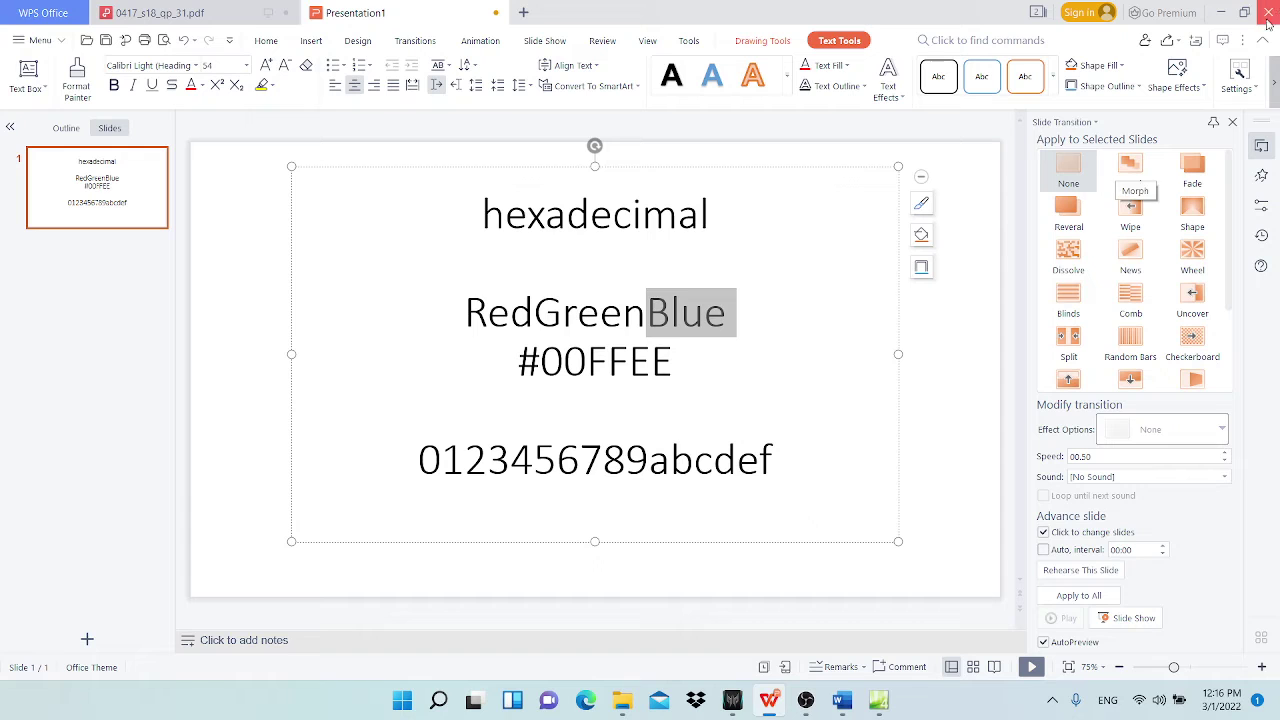
Step: Check the exam paper's h1-must-be-red requirement, then return to BBstyle.css
click(1220, 12)
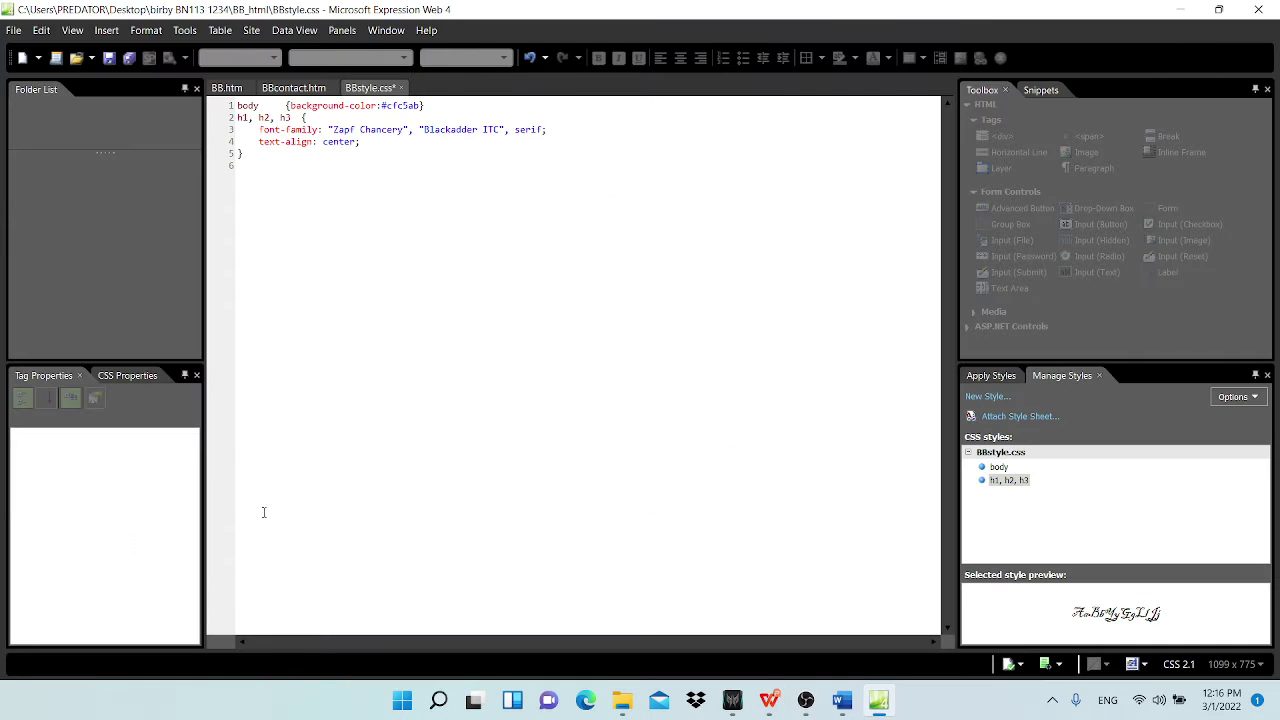
mouse_move(768, 700)
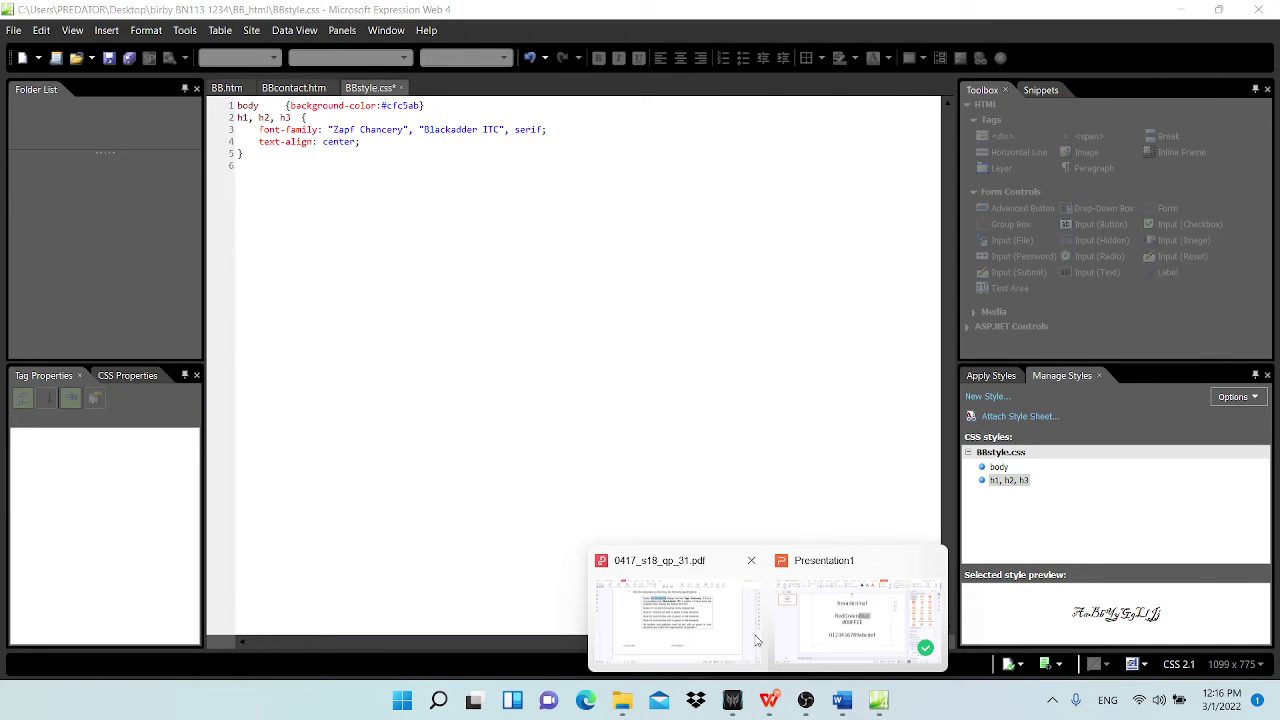
click(705, 636)
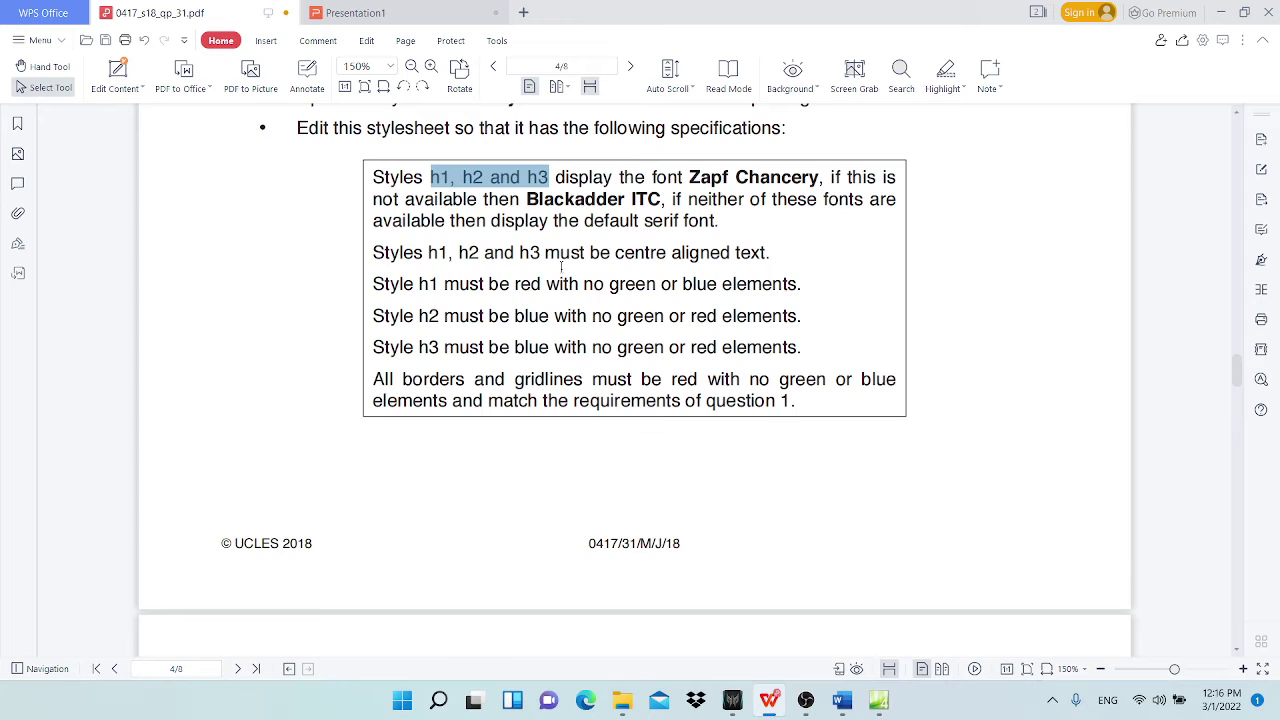
drag(416, 284, 440, 284)
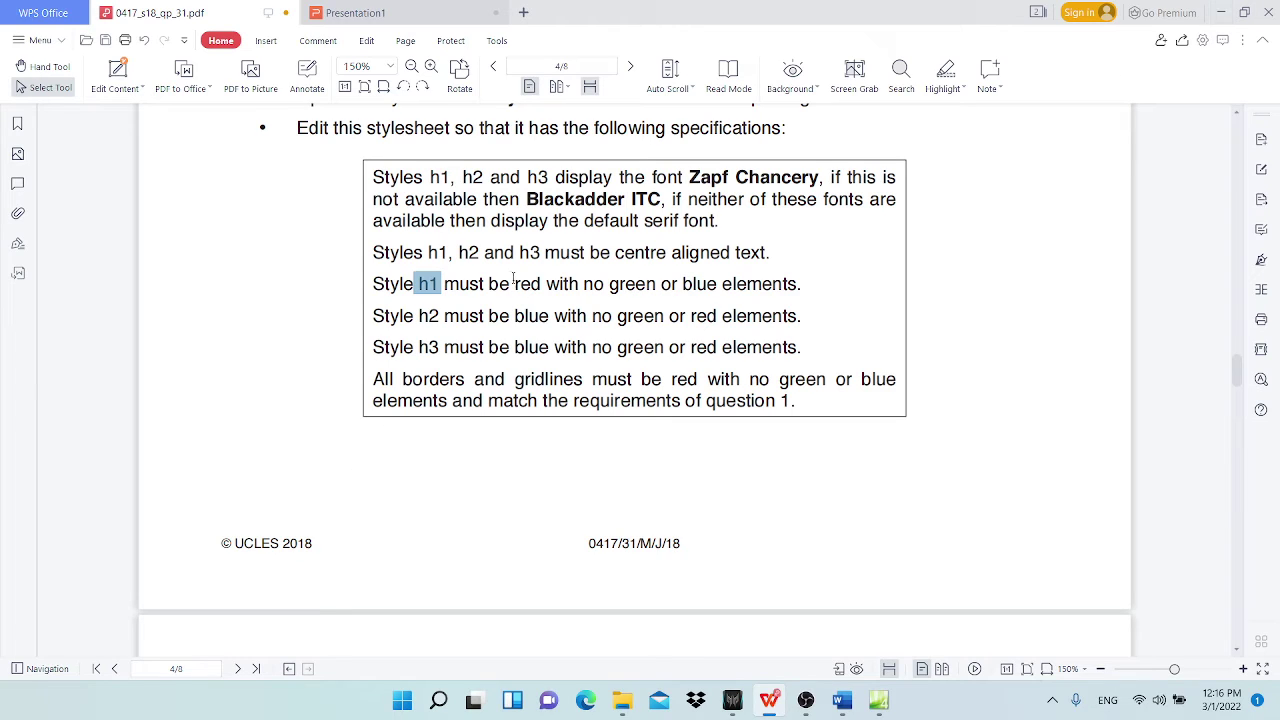
drag(513, 282, 541, 283)
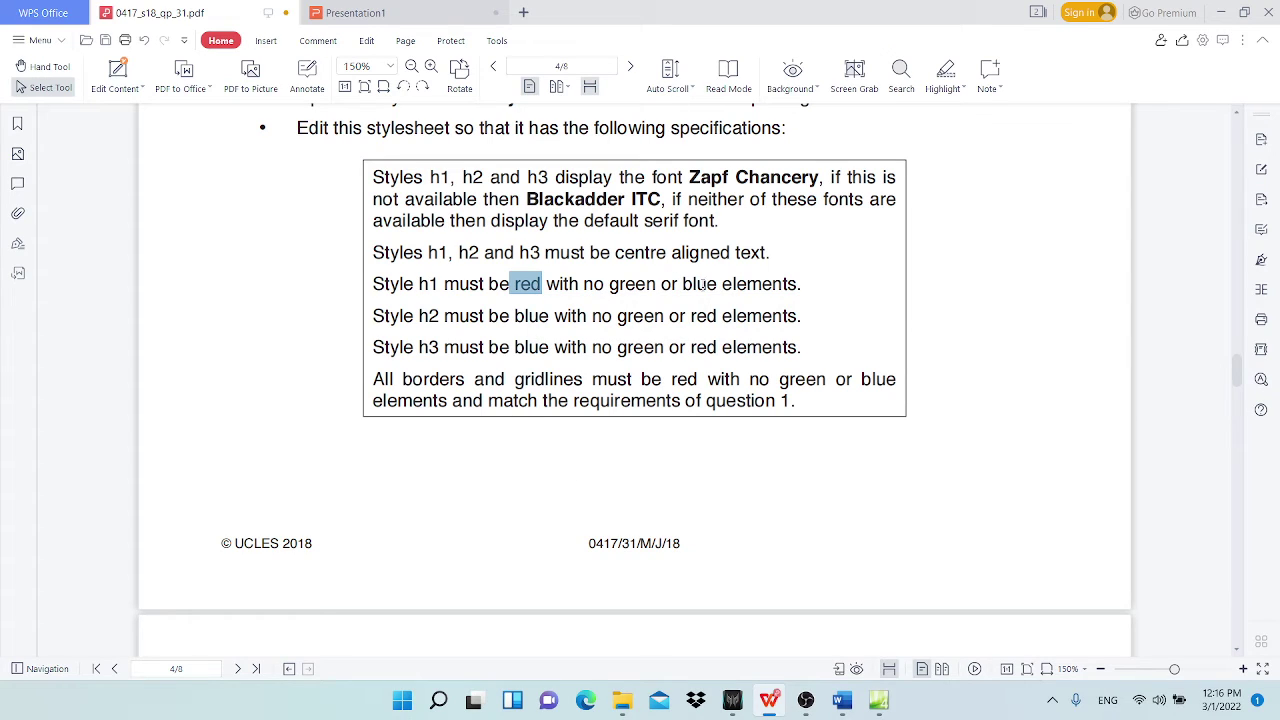
click(1220, 12)
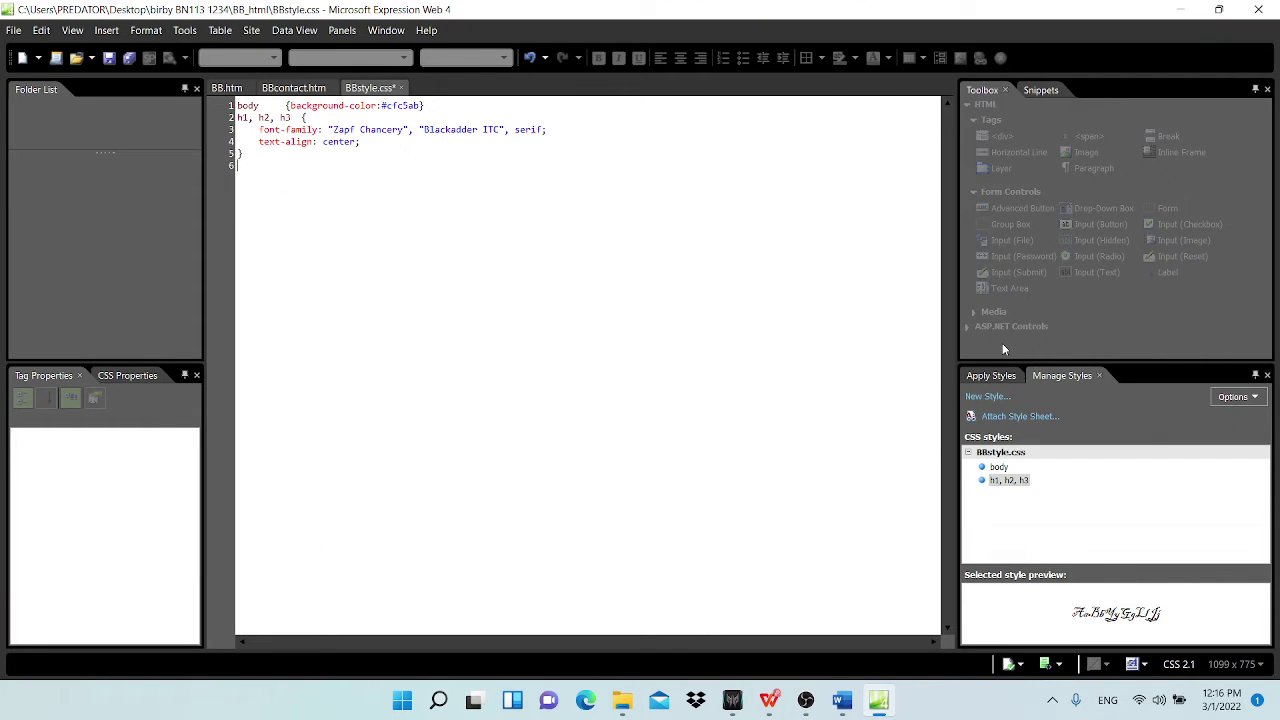
Step: Start a new style rule with selector h1
click(988, 398)
click(463, 157)
drag(463, 157, 280, 159)
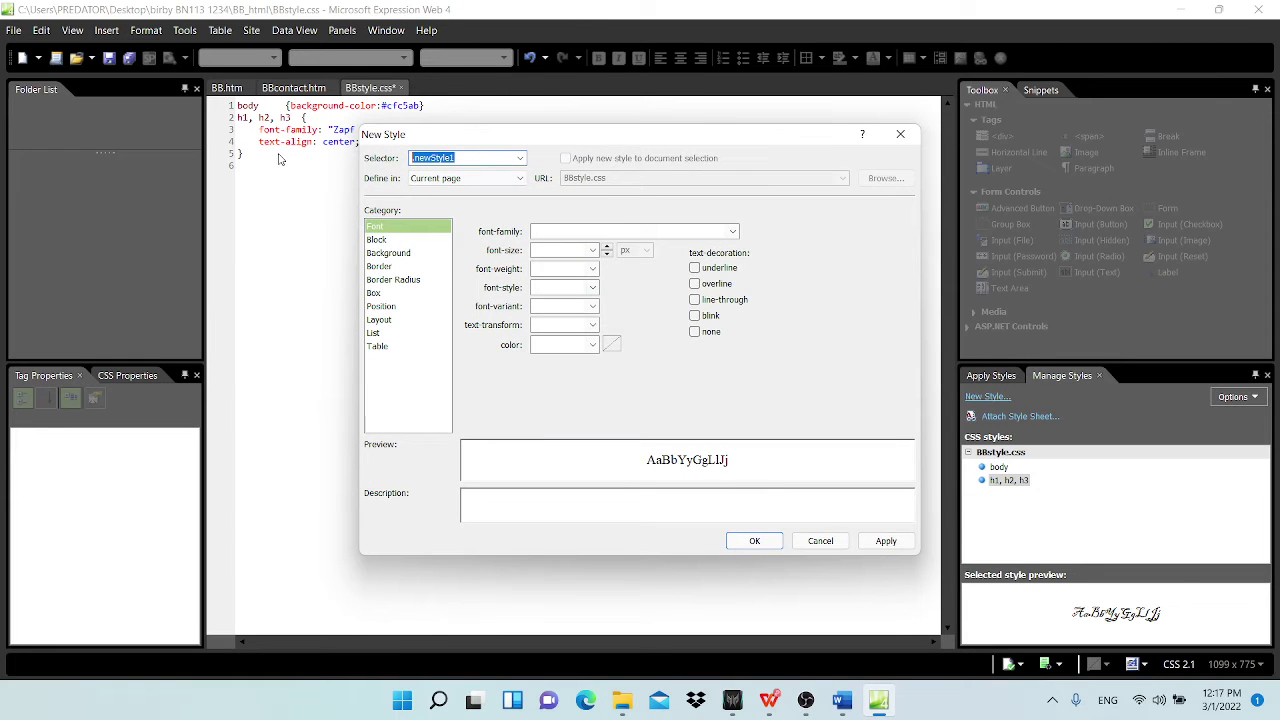
text(h1)
Step: Set the h1 text colour to hex FF,00,00 (#FF0000) and confirm both dialogs
click(612, 347)
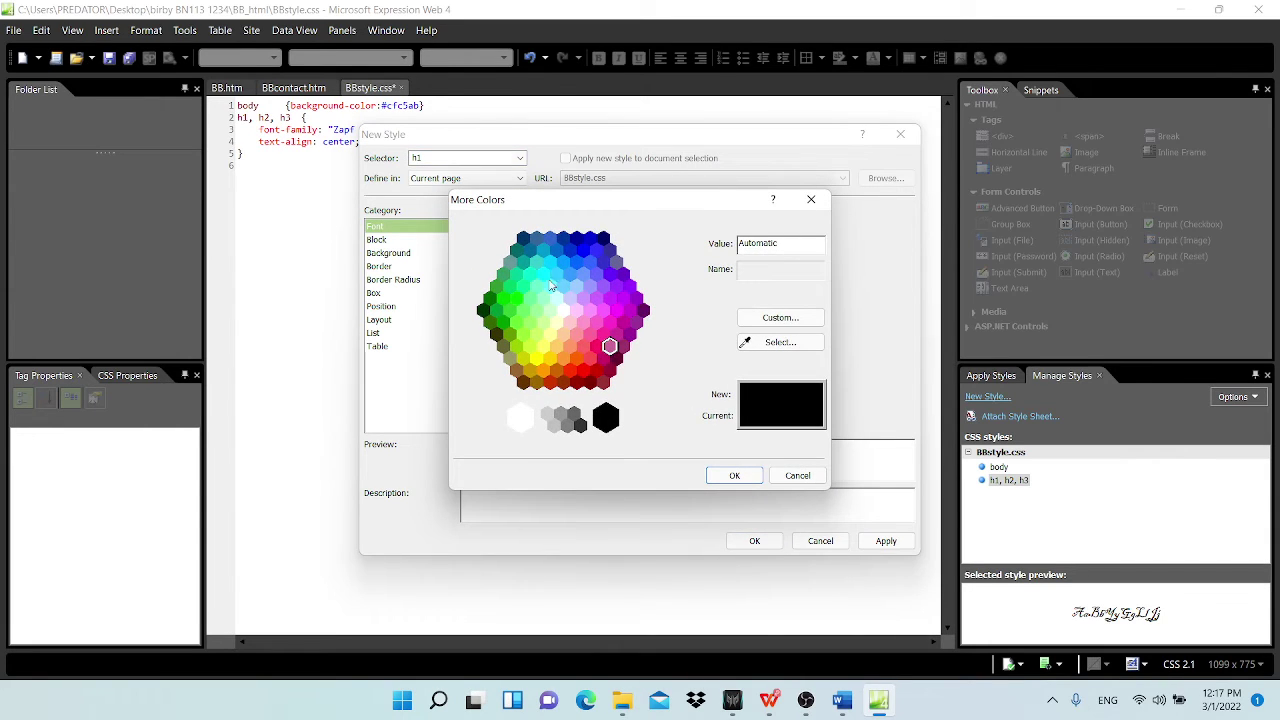
click(563, 287)
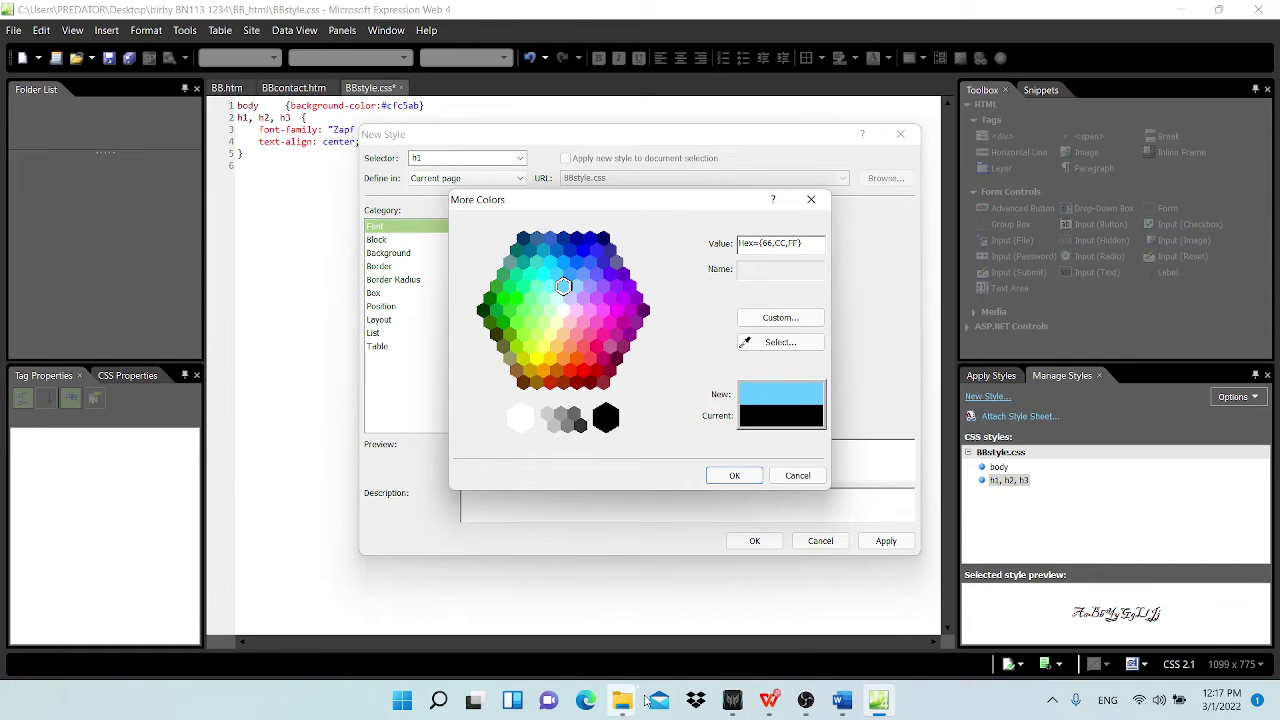
mouse_move(768, 703)
click(671, 615)
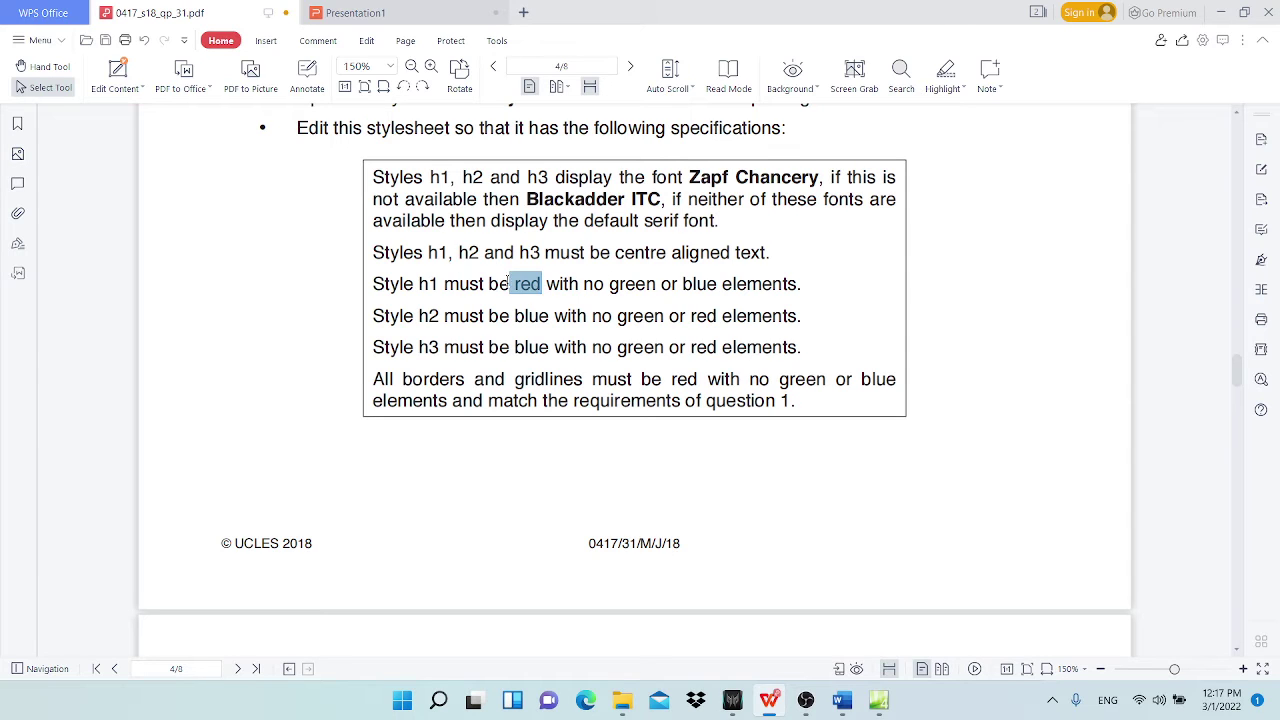
click(1221, 12)
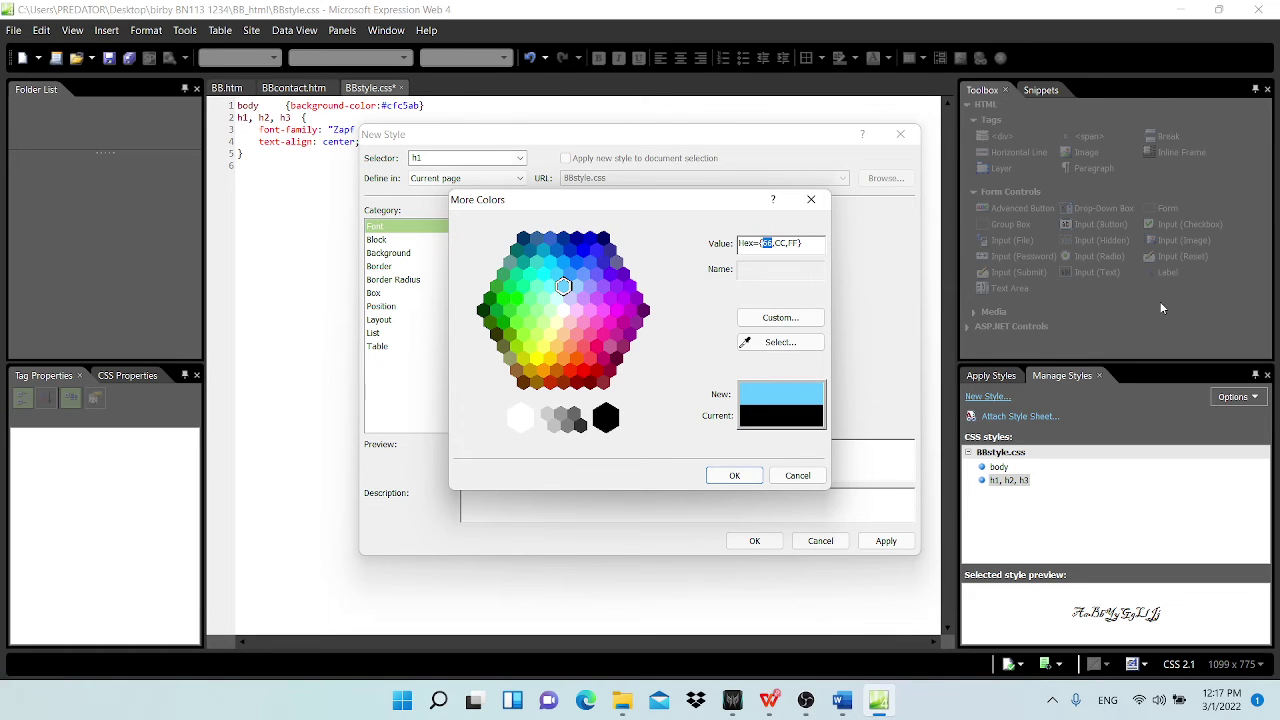
text(FF)
double_click(777, 242)
text(00)
drag(786, 243, 798, 243)
text(00)
click(734, 475)
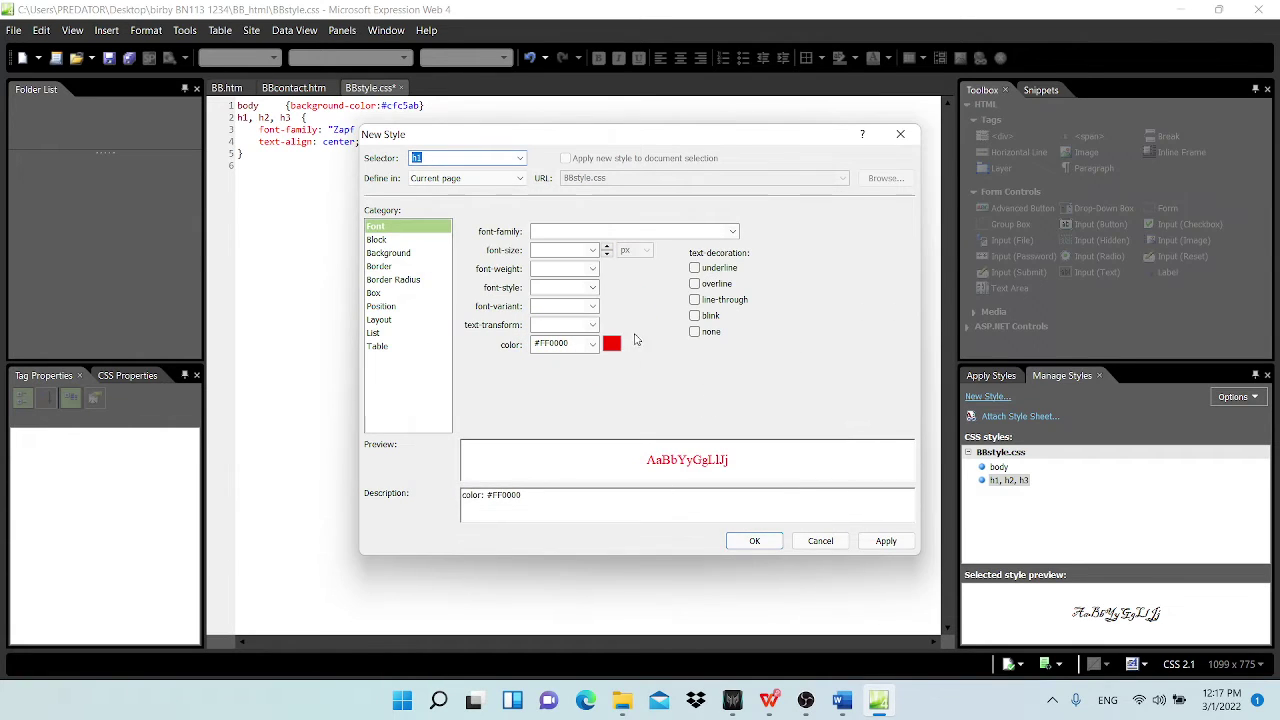
click(755, 541)
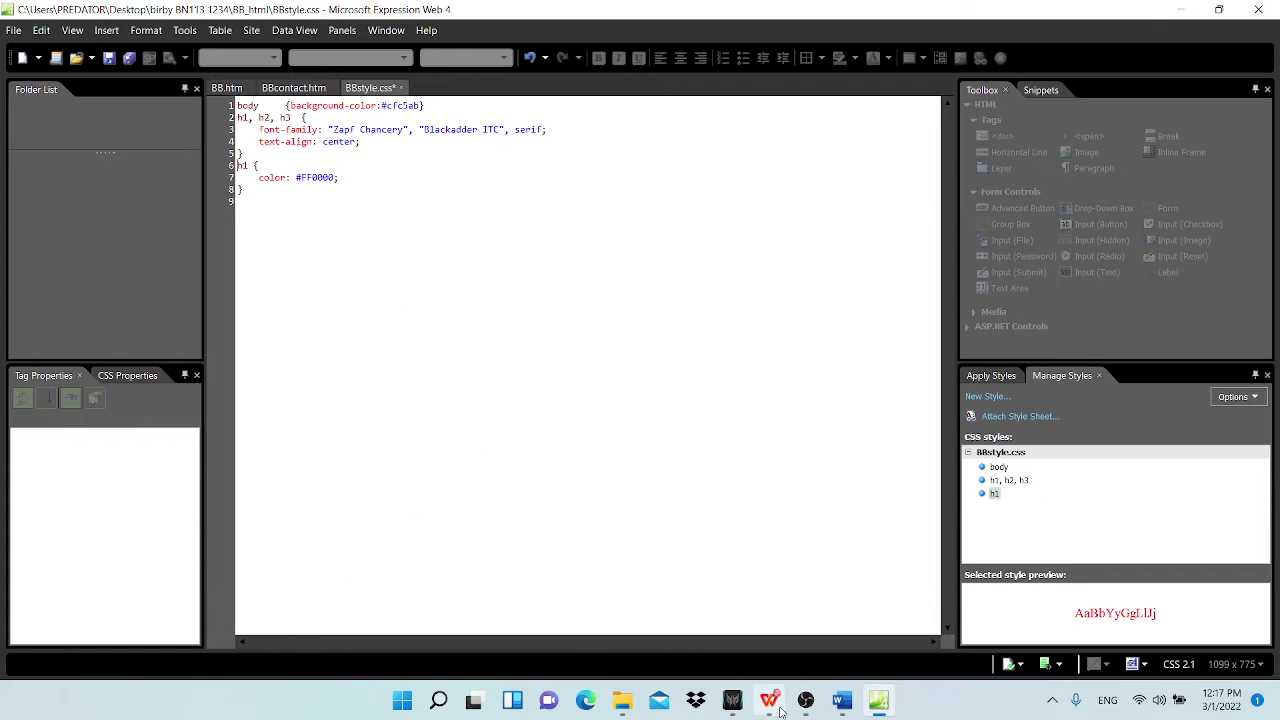
Step: Highlight the font, centring and h1-red requirements in magenta on the exam paper
mouse_move(782, 712)
click(677, 620)
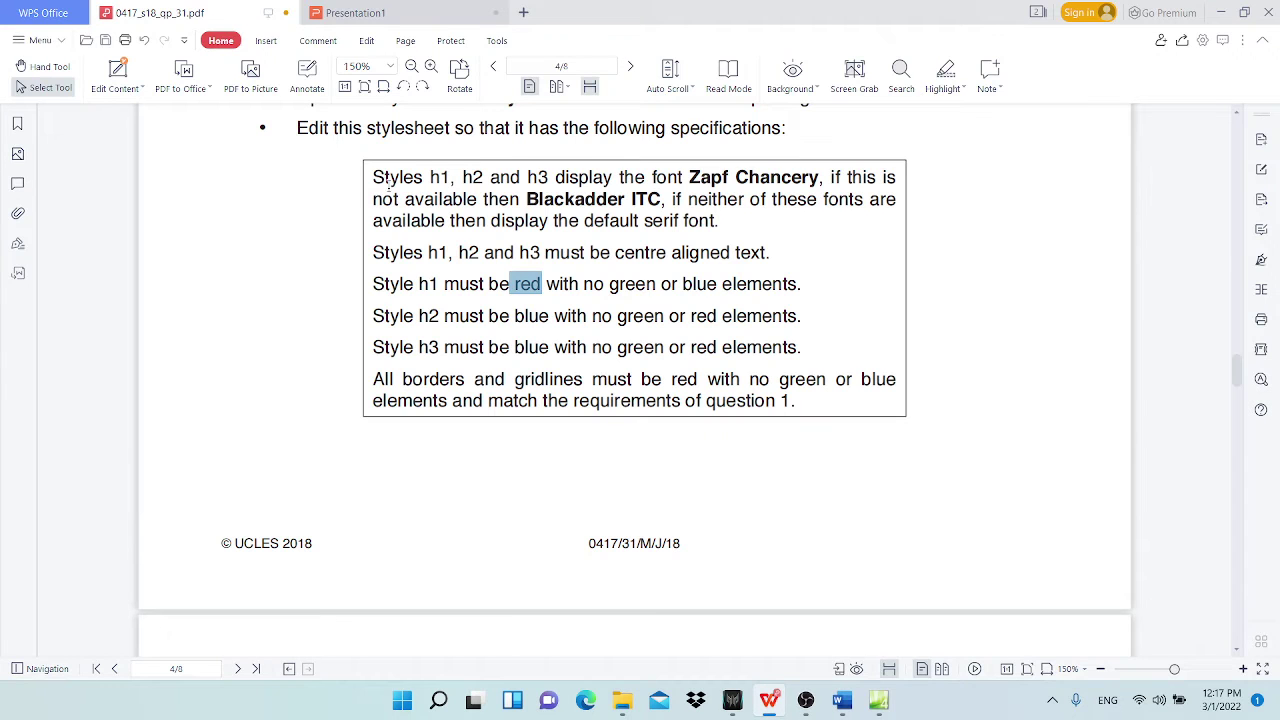
drag(375, 177, 798, 282)
click(945, 72)
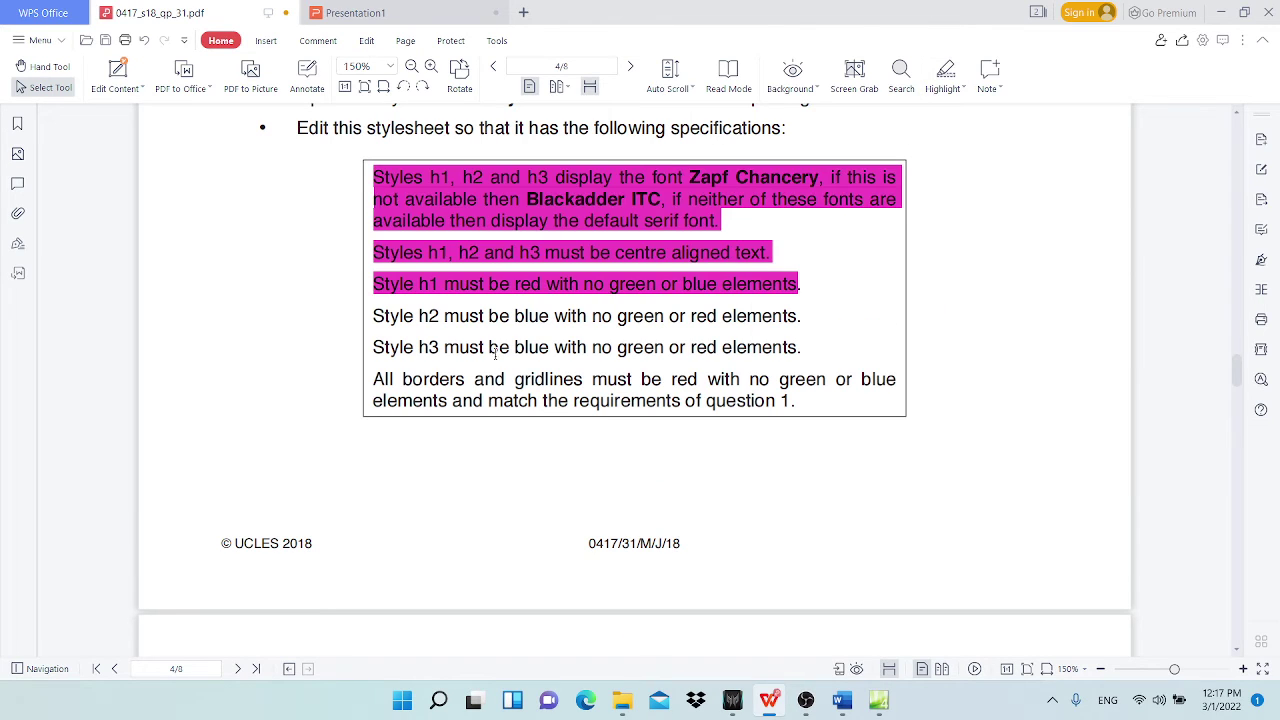
scroll(494, 352, down, 2)
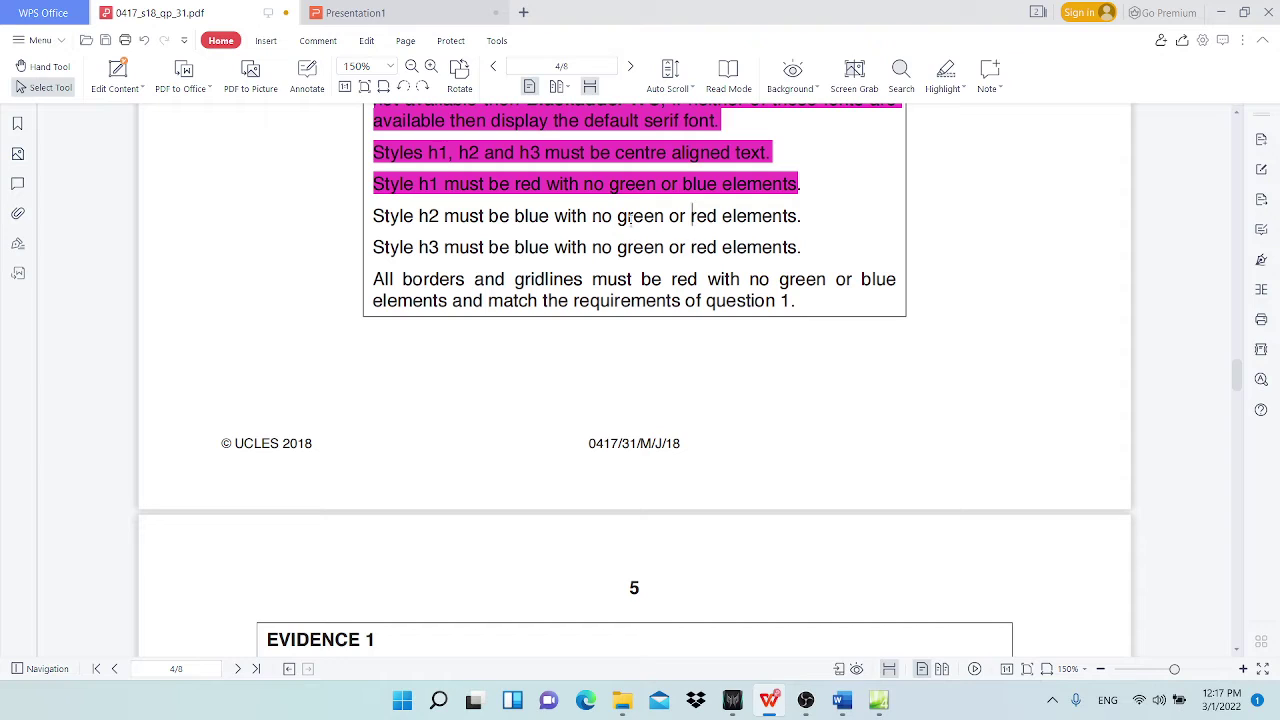
click(524, 222)
click(1221, 12)
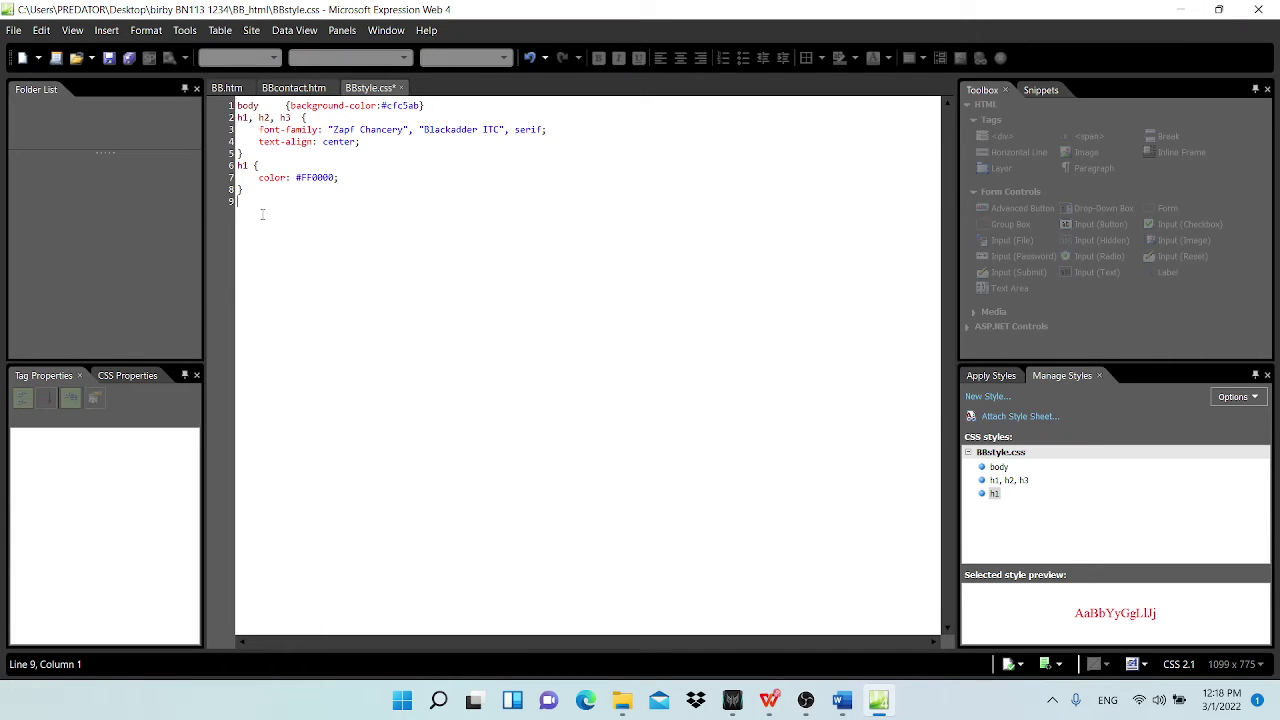
Step: Create an h2 style rule with text colour hex 00,00,FF (#0000FF)
click(987, 396)
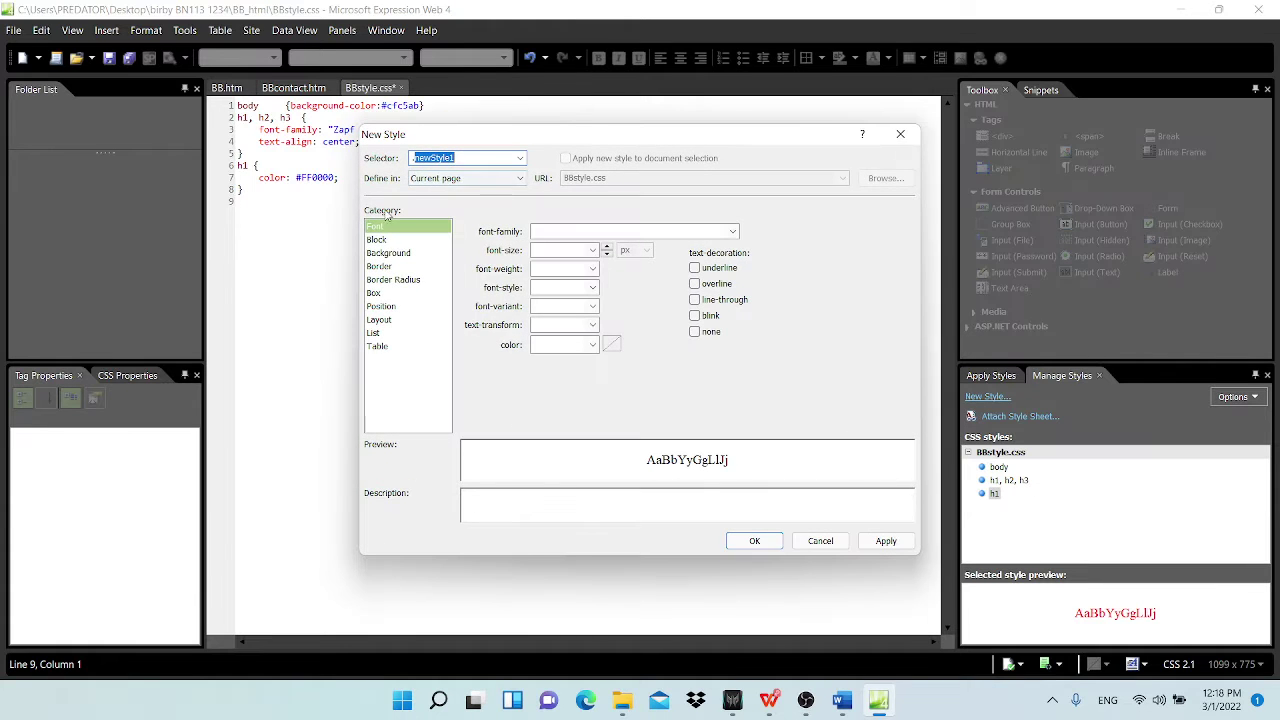
text(h2)
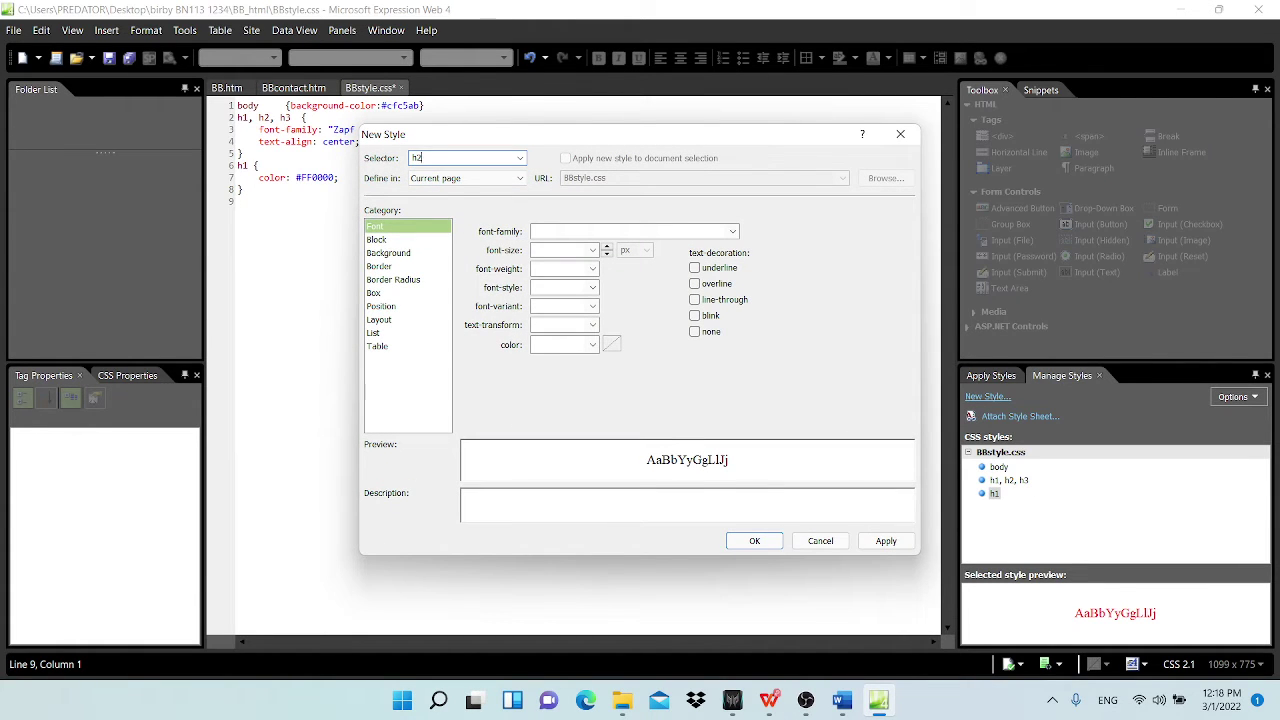
click(612, 345)
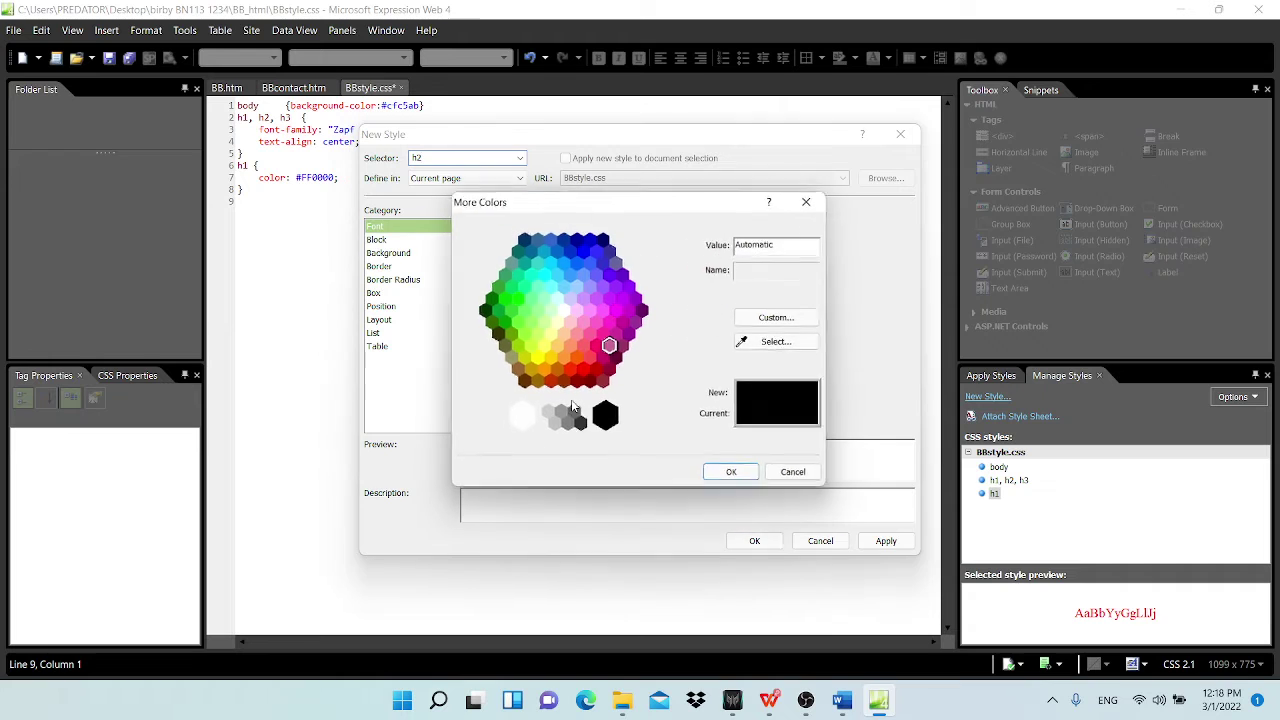
click(597, 298)
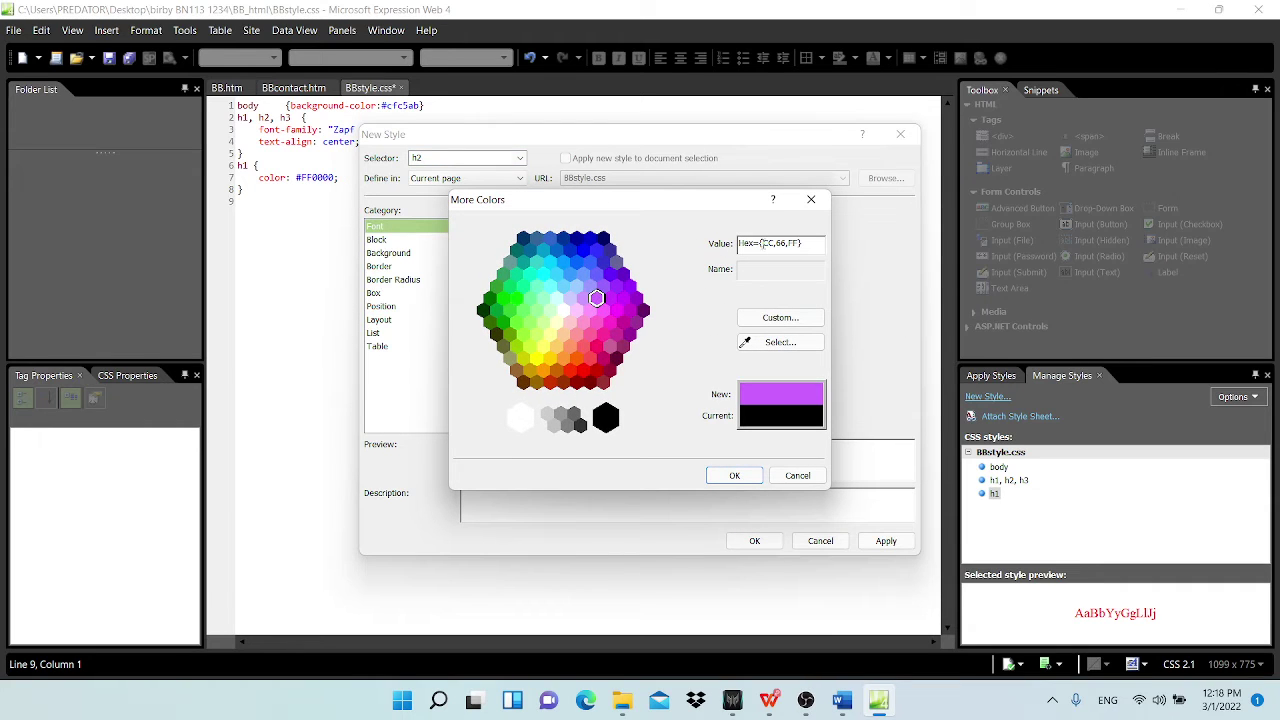
drag(763, 243, 770, 244)
mouse_move(836, 710)
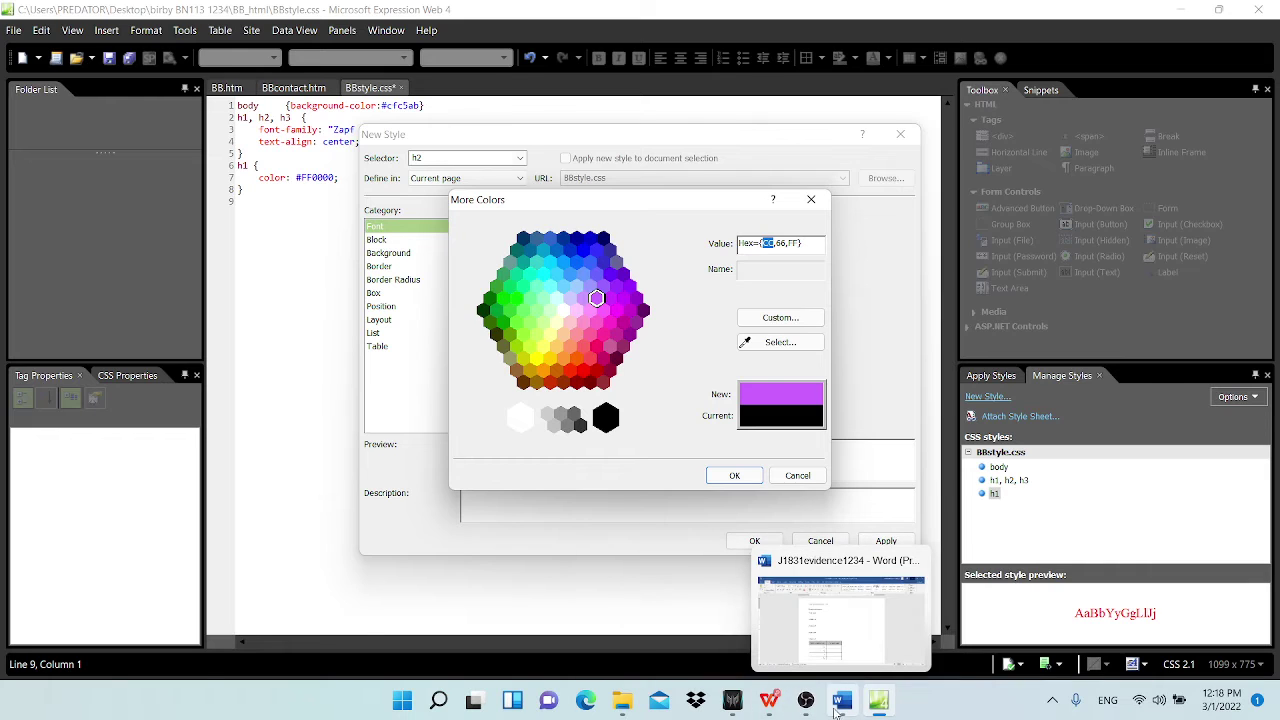
mouse_move(769, 703)
click(663, 595)
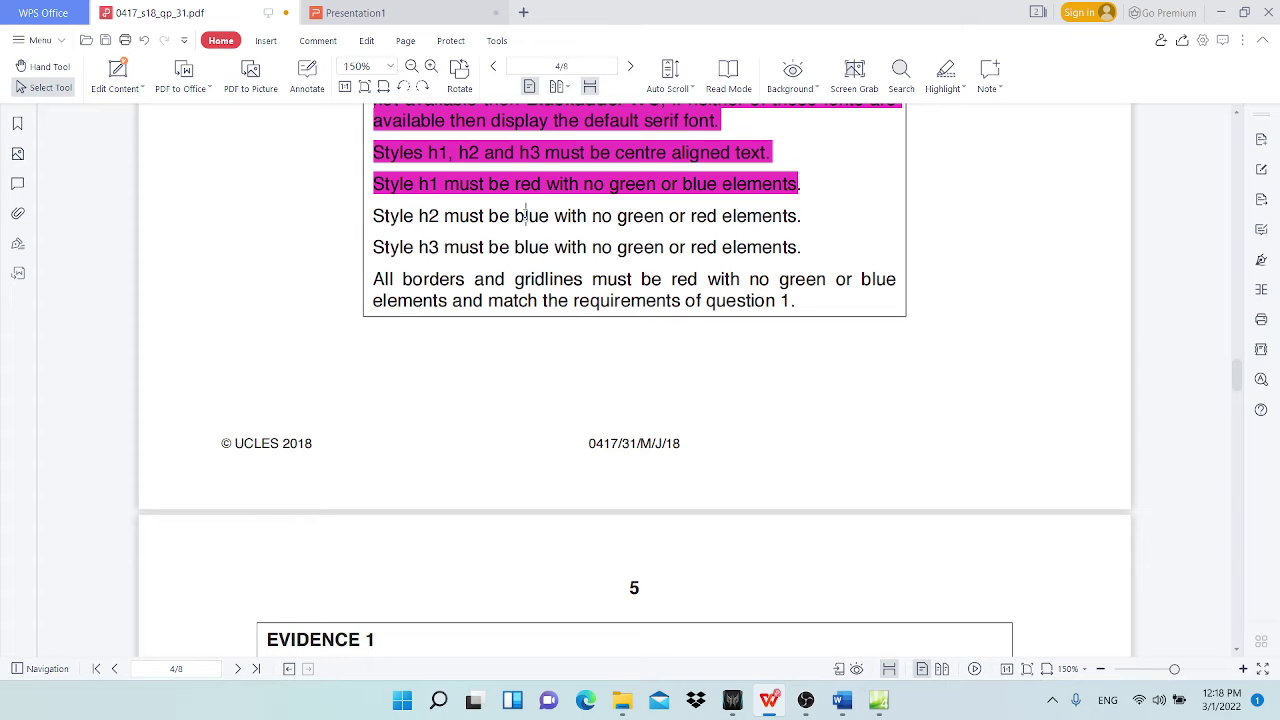
click(1220, 12)
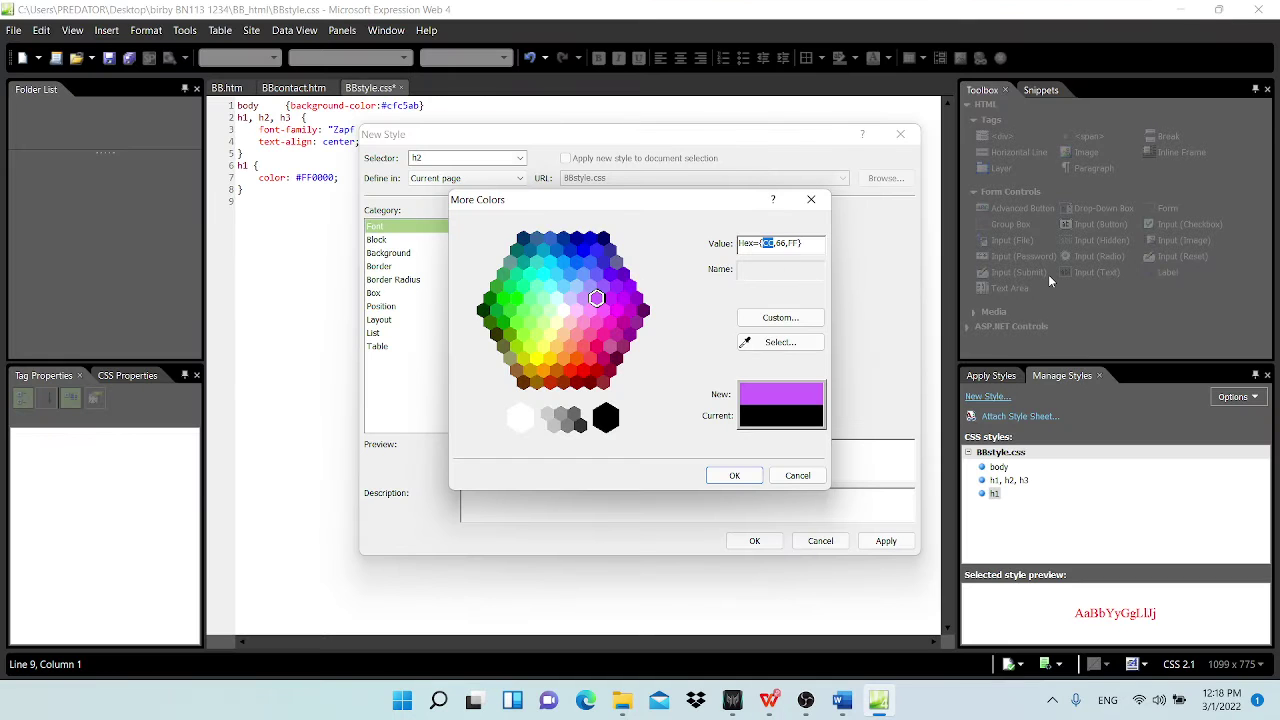
text(00)
double_click(777, 243)
text(00)
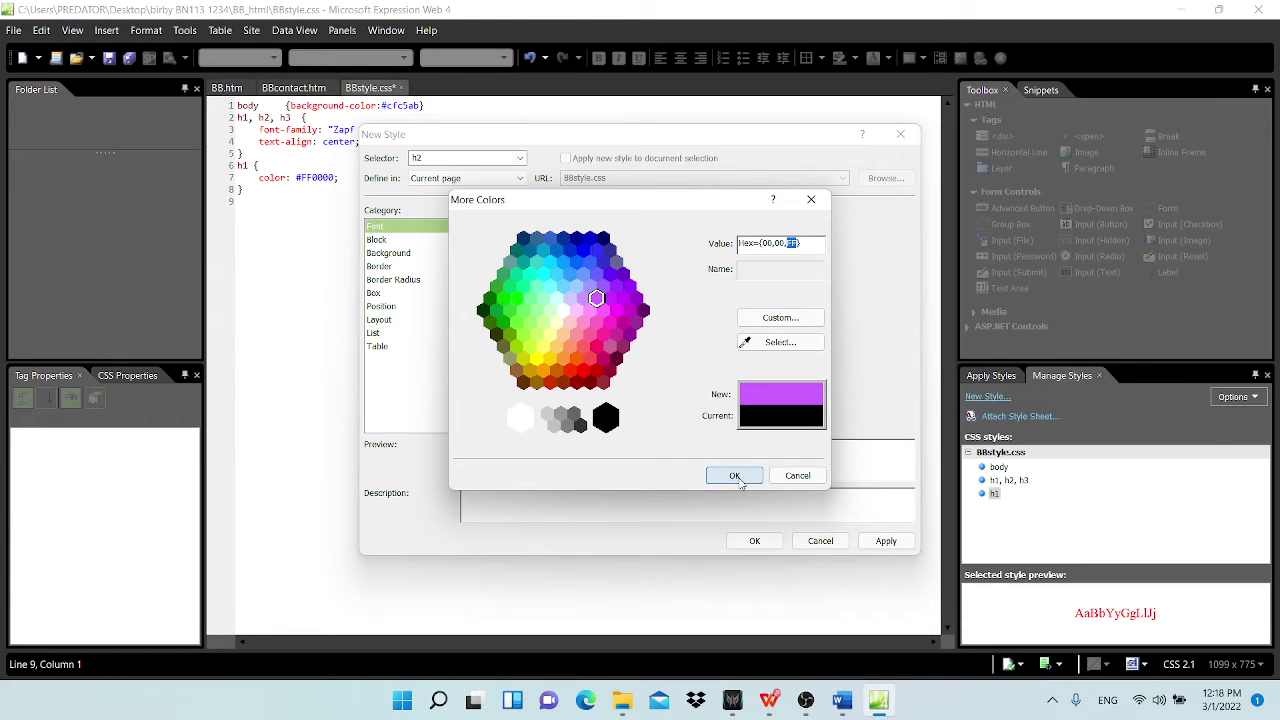
click(748, 478)
click(754, 541)
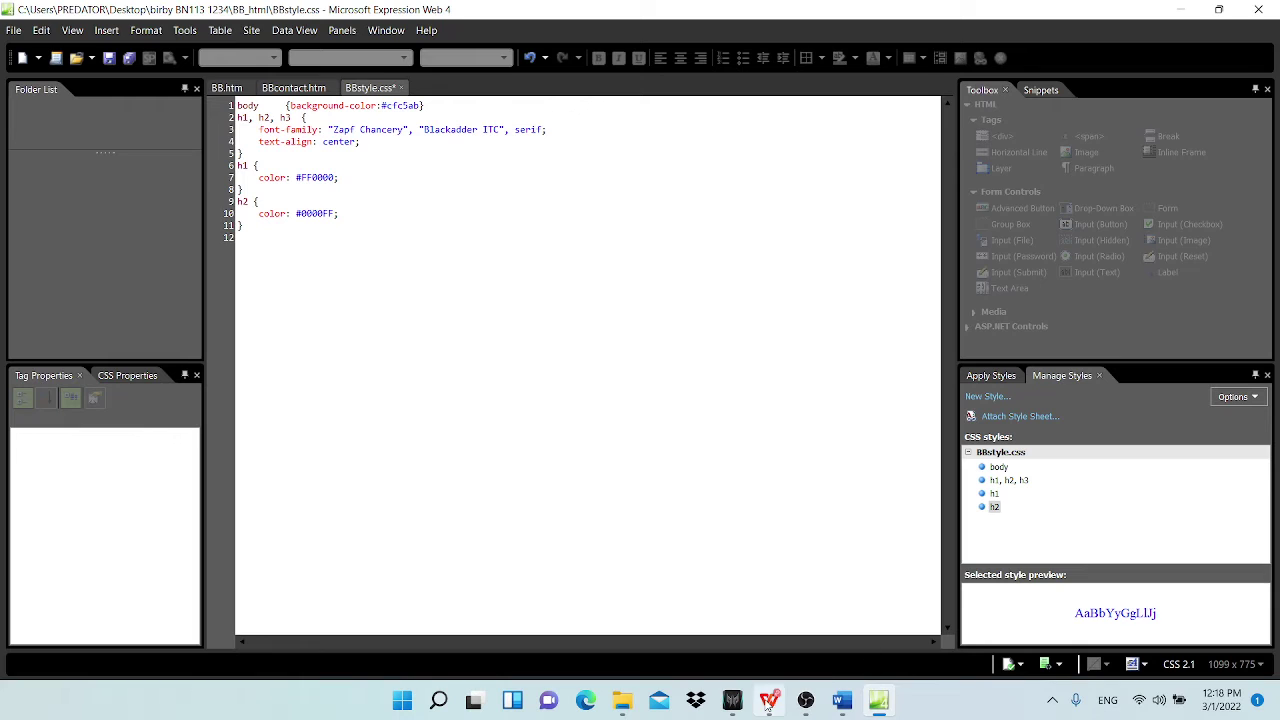
Step: Highlight the 'Style h2 must be blue' line in magenta on the exam paper
mouse_move(768, 700)
click(707, 623)
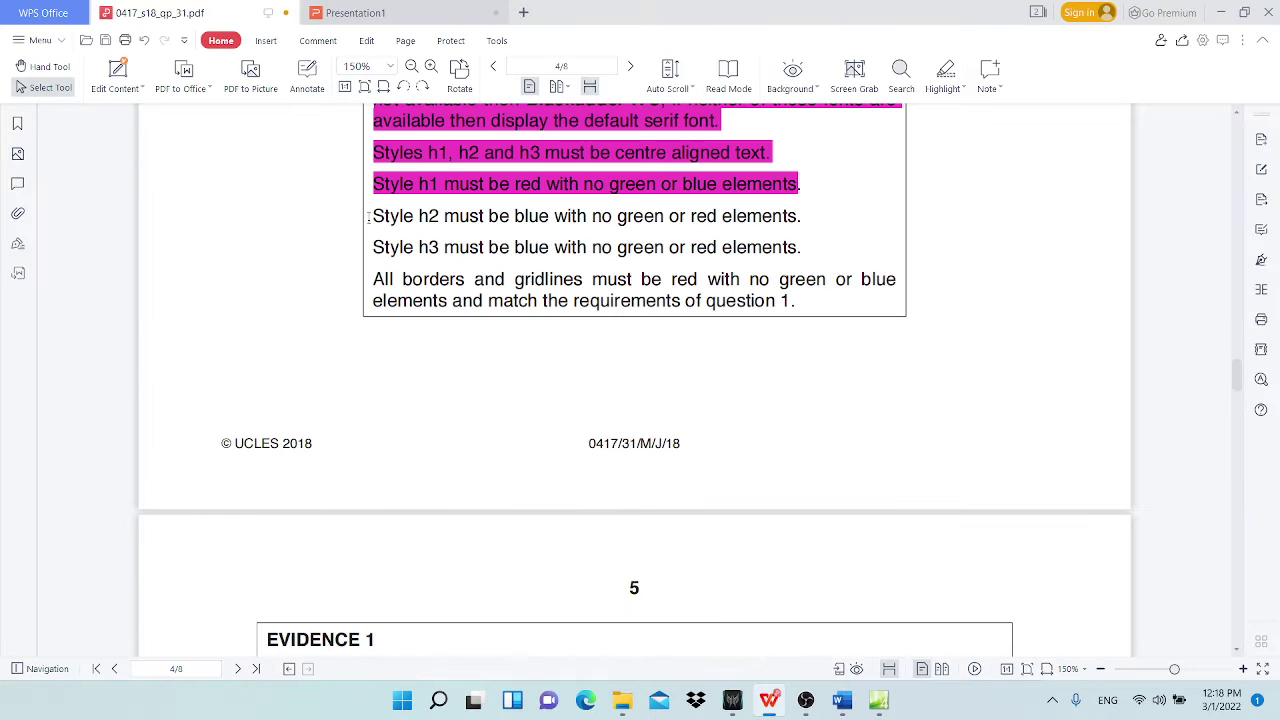
drag(372, 216, 803, 217)
click(946, 74)
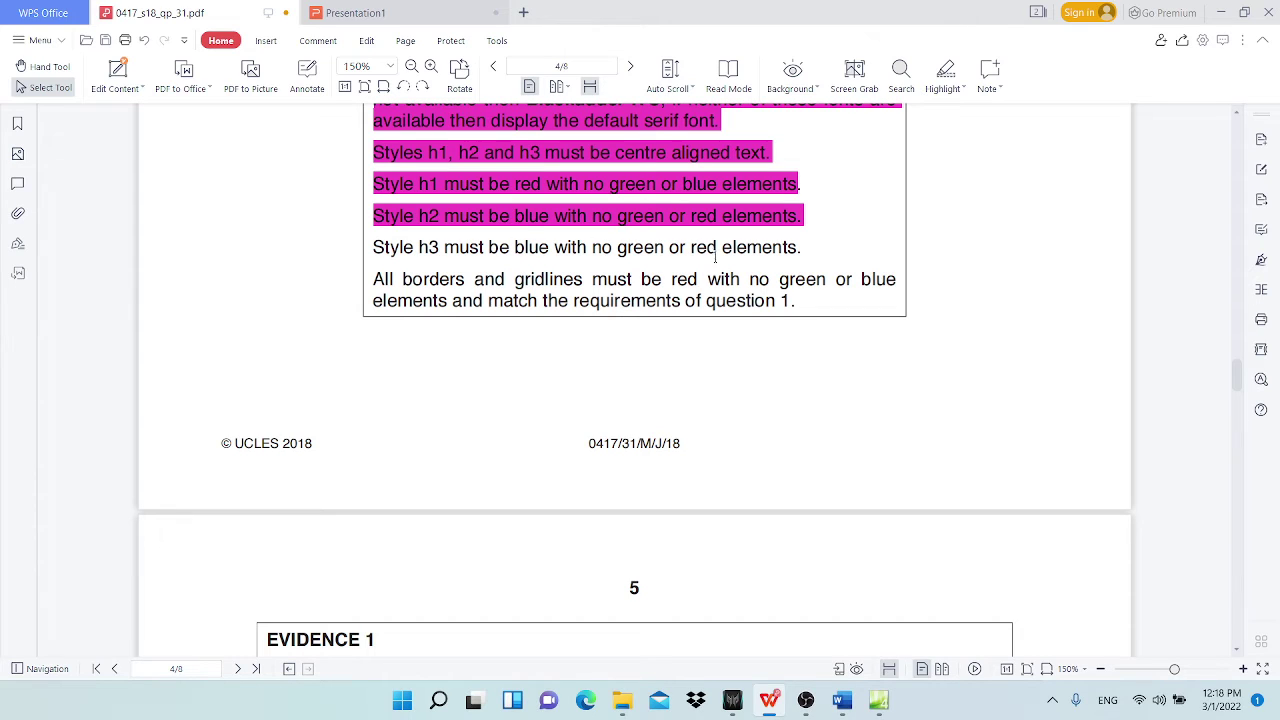
click(400, 224)
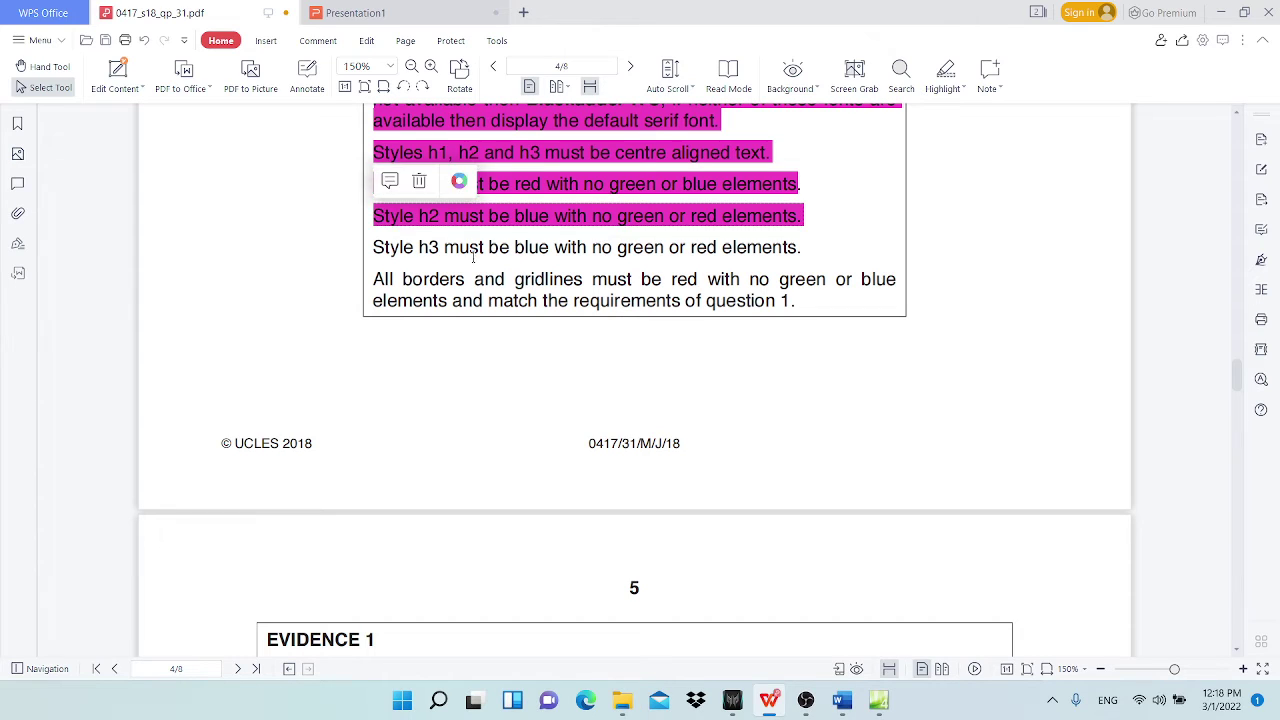
click(470, 279)
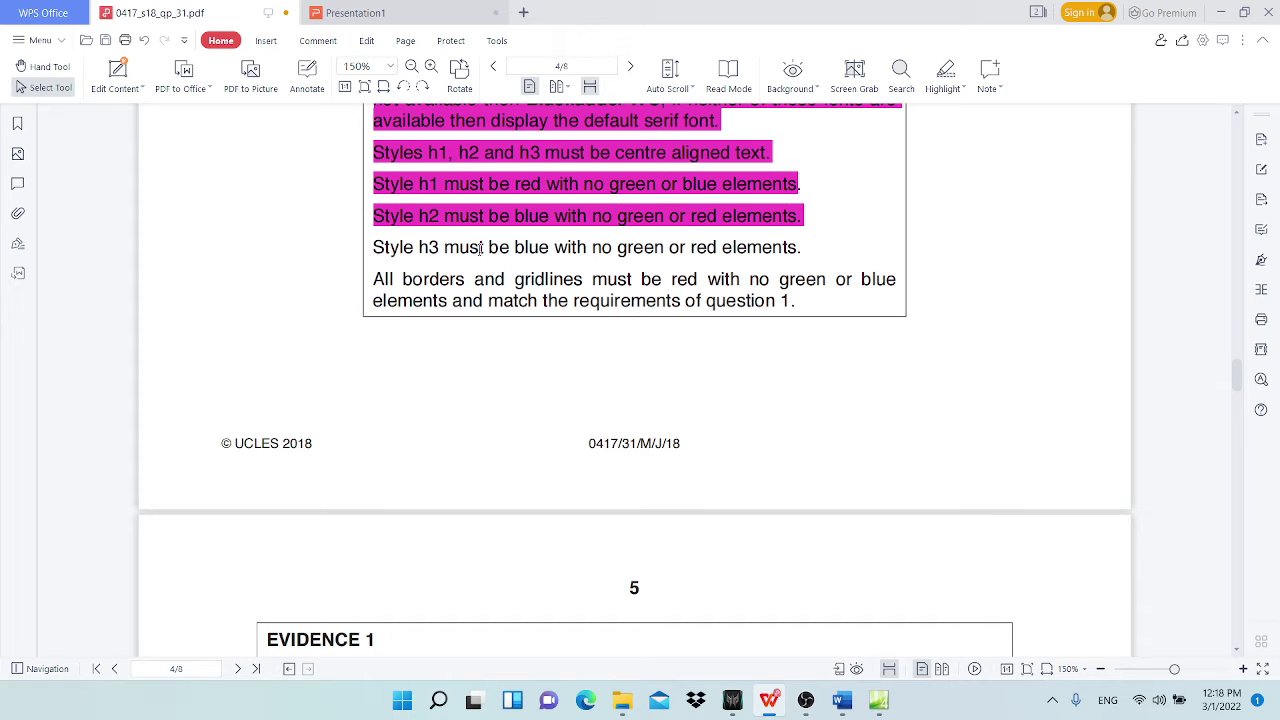
click(1220, 12)
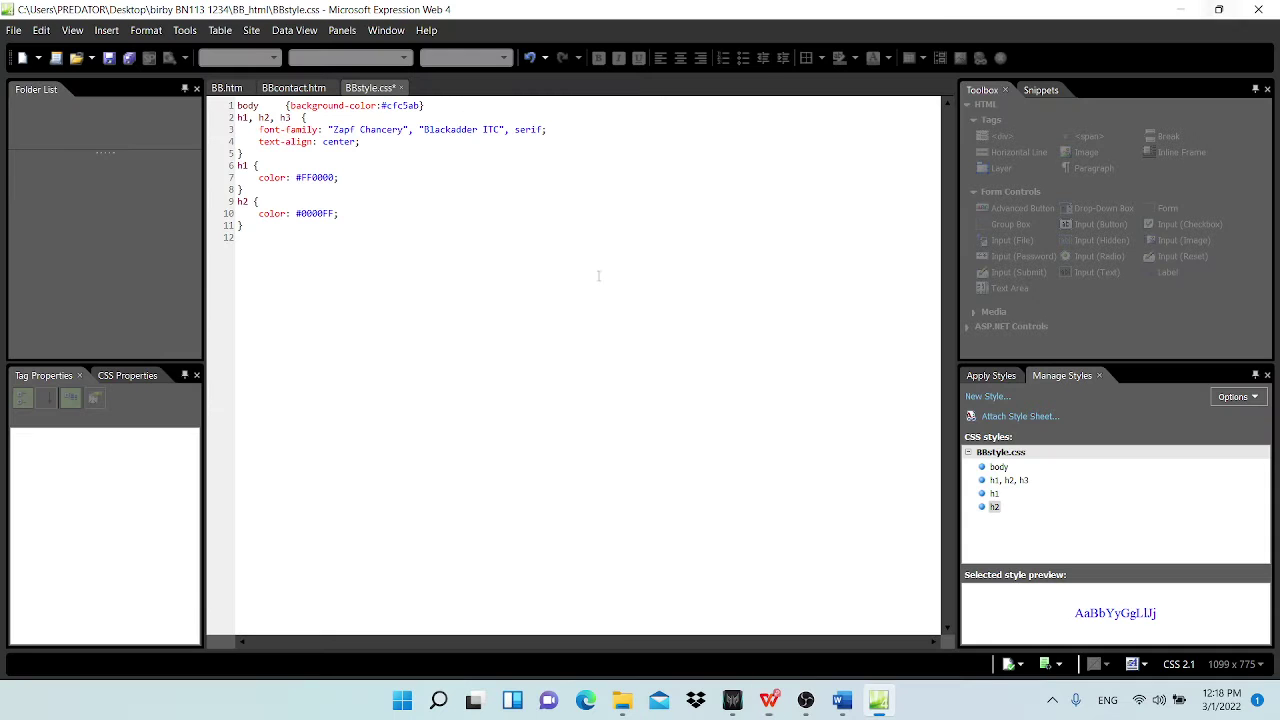
Step: Change the blue rule's selector on line 9 from h2 to 'h2, h3'
click(249, 203)
text(,)
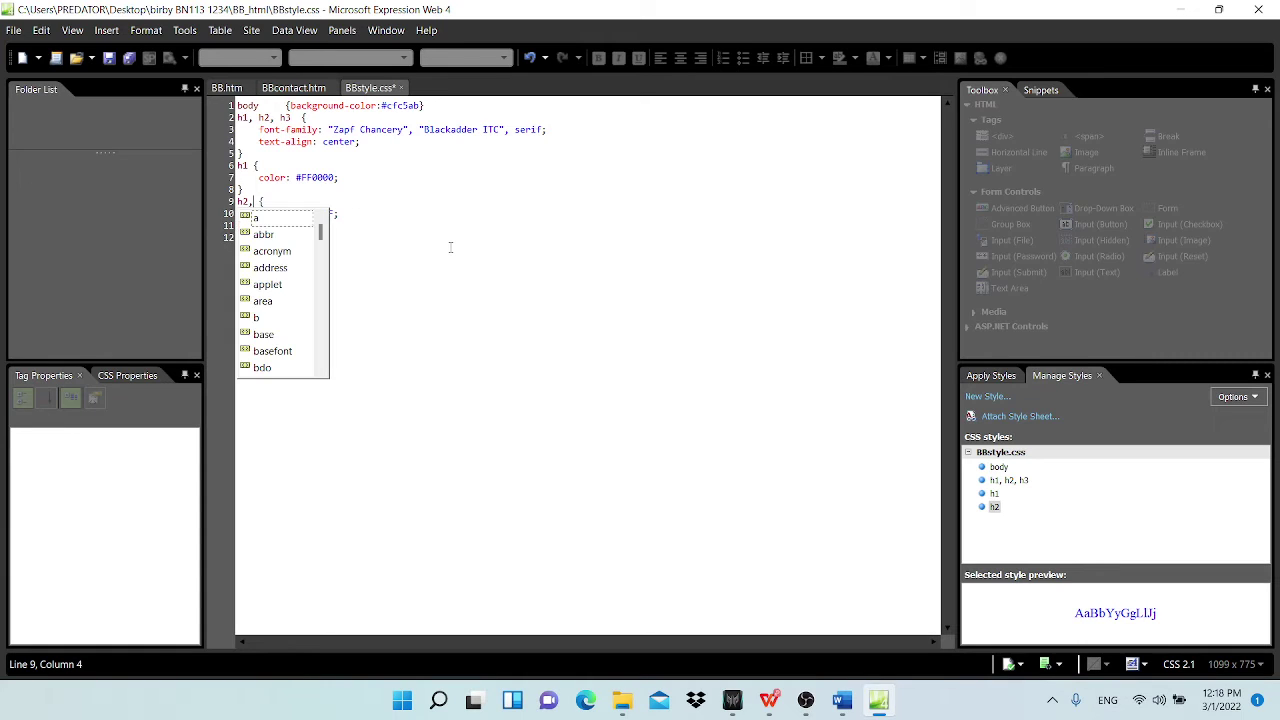
text( h)
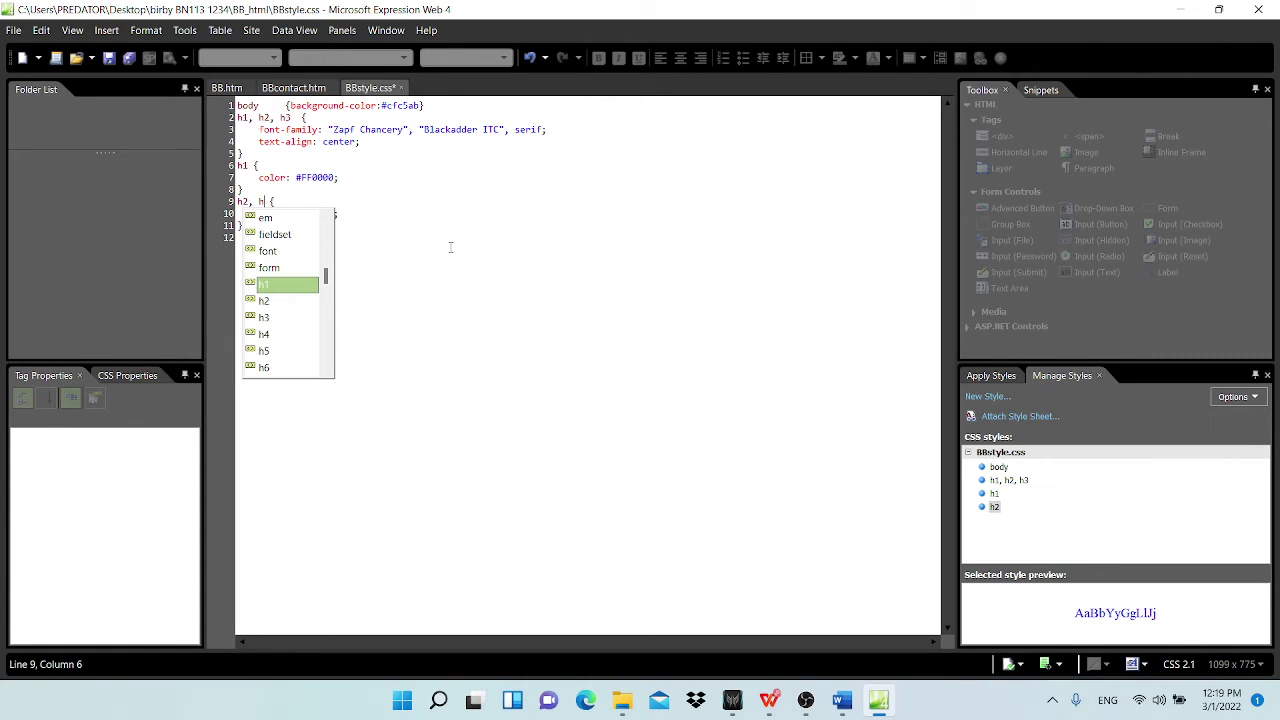
click(268, 320)
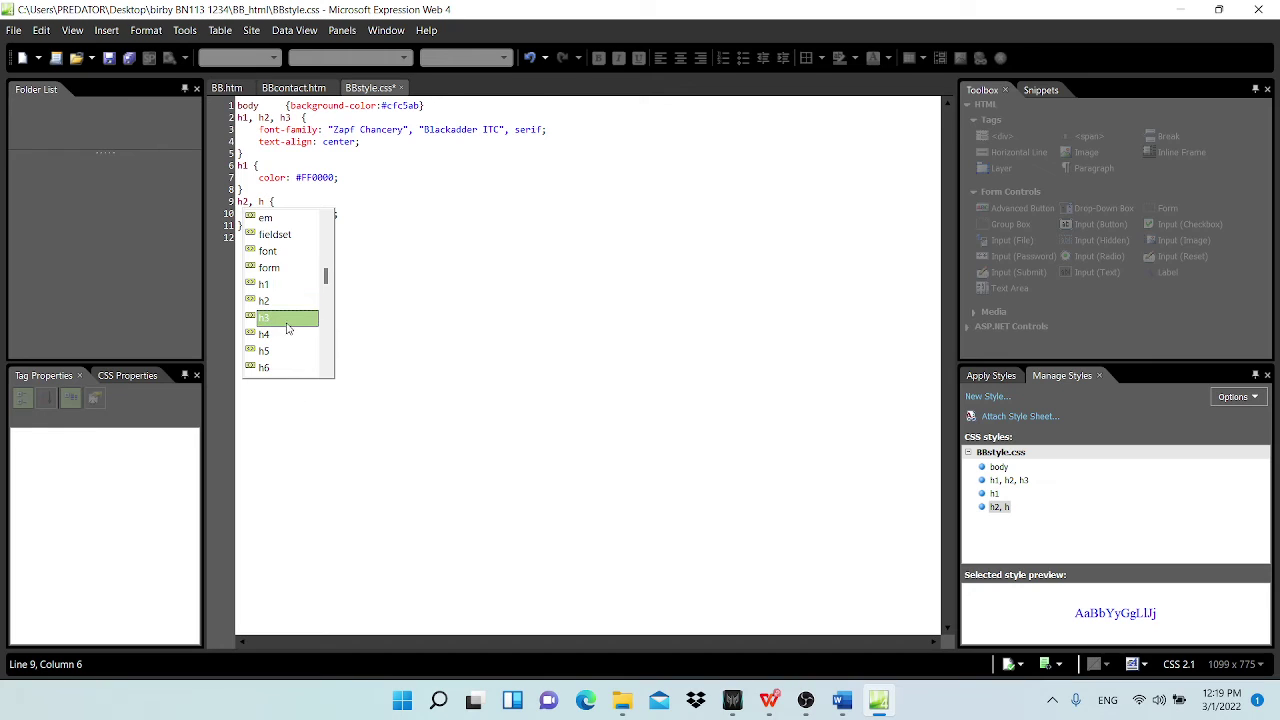
double_click(278, 320)
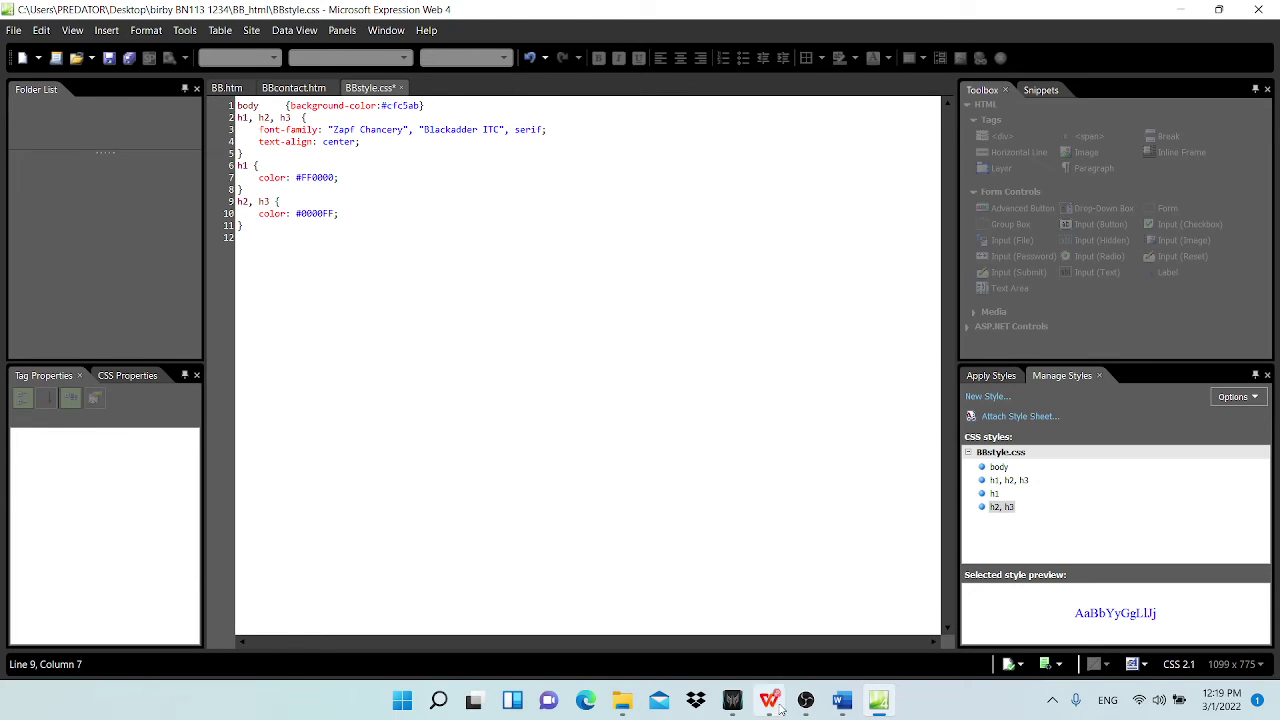
mouse_move(770, 700)
click(716, 627)
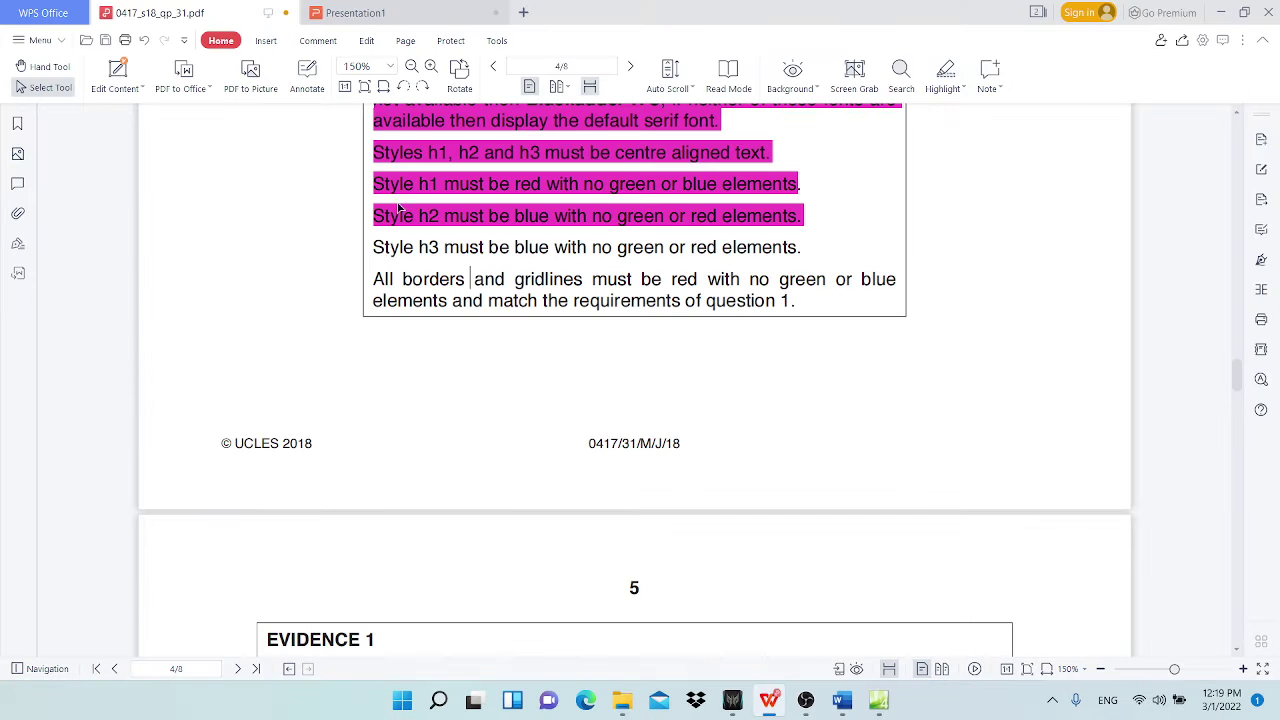
drag(374, 247, 806, 246)
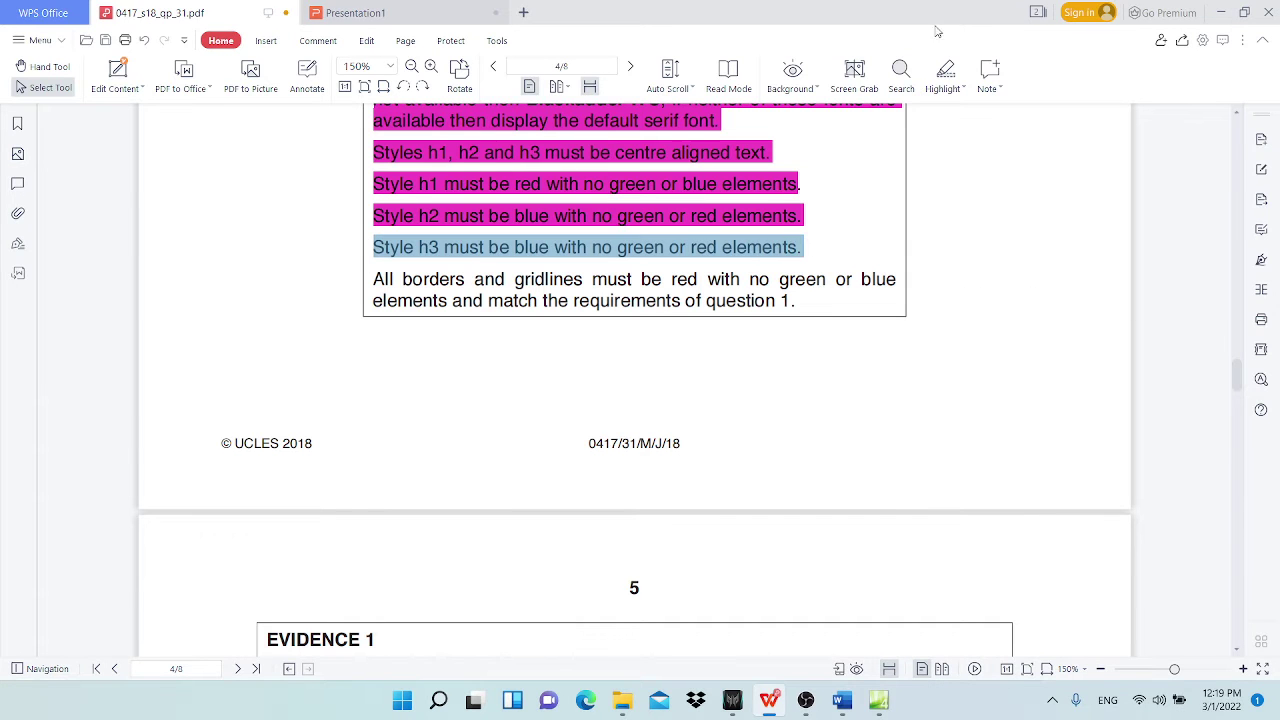
click(945, 70)
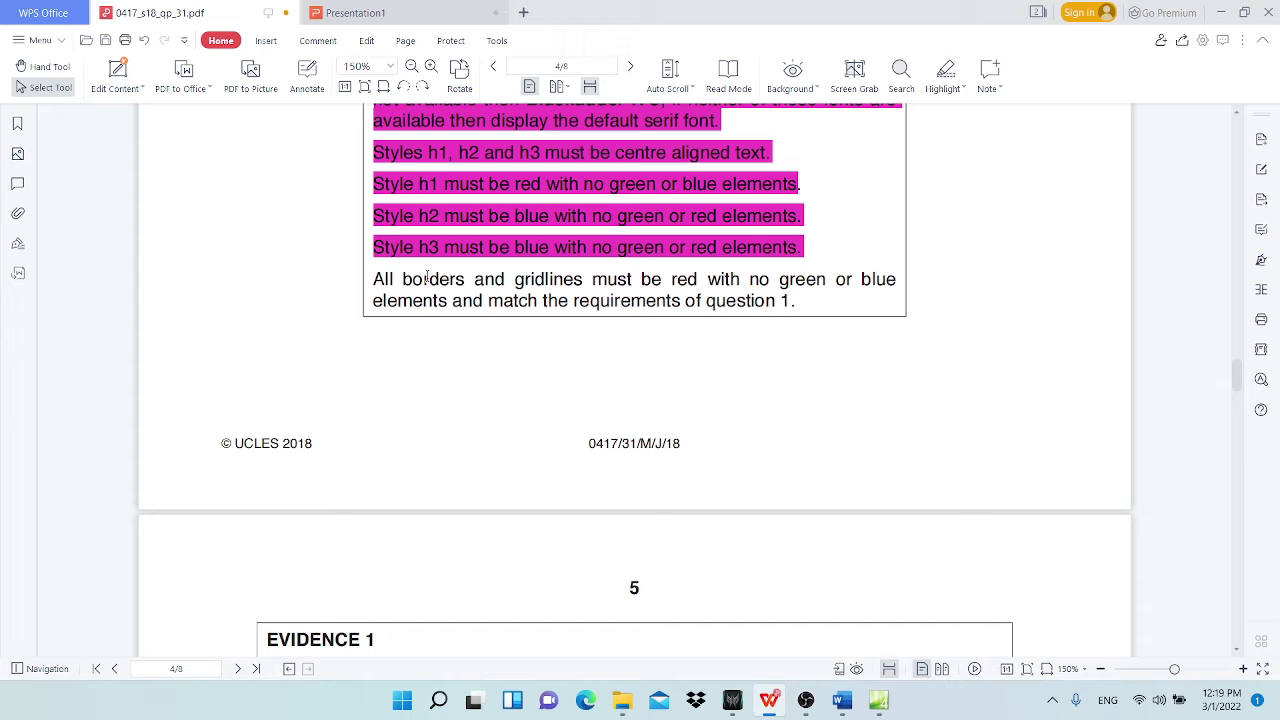
drag(401, 279, 424, 280)
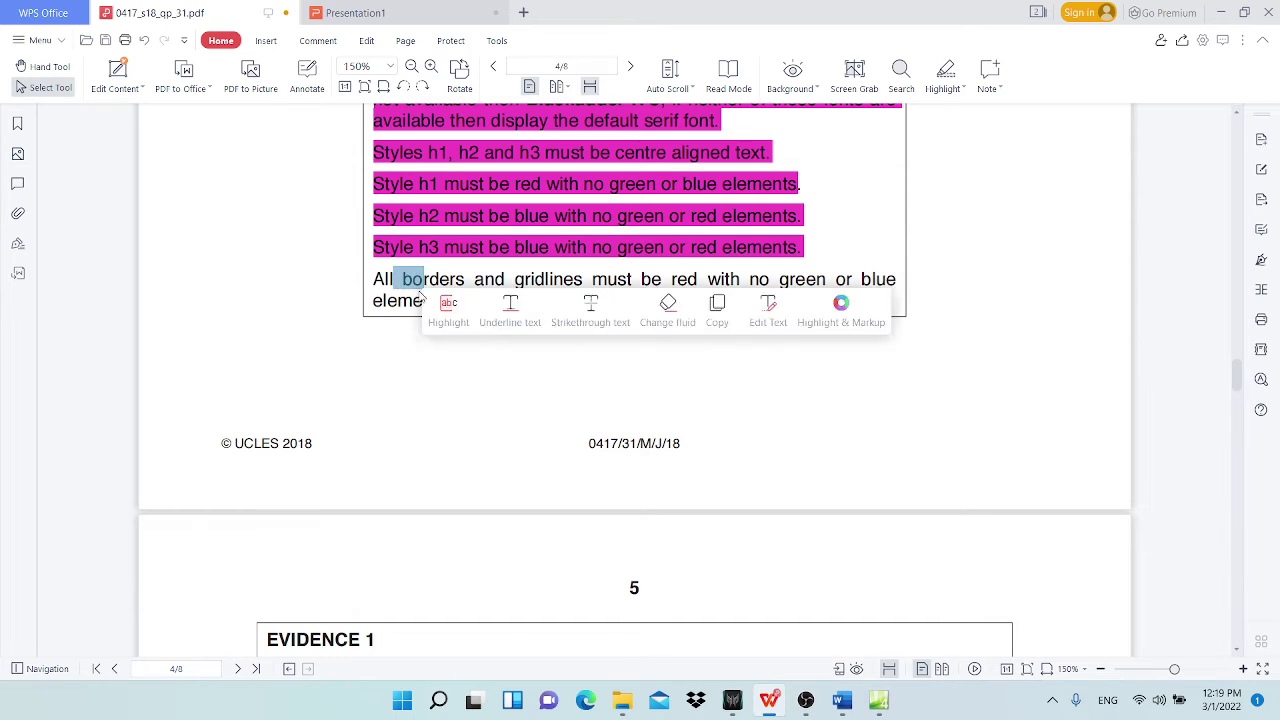
mouse_move(778, 706)
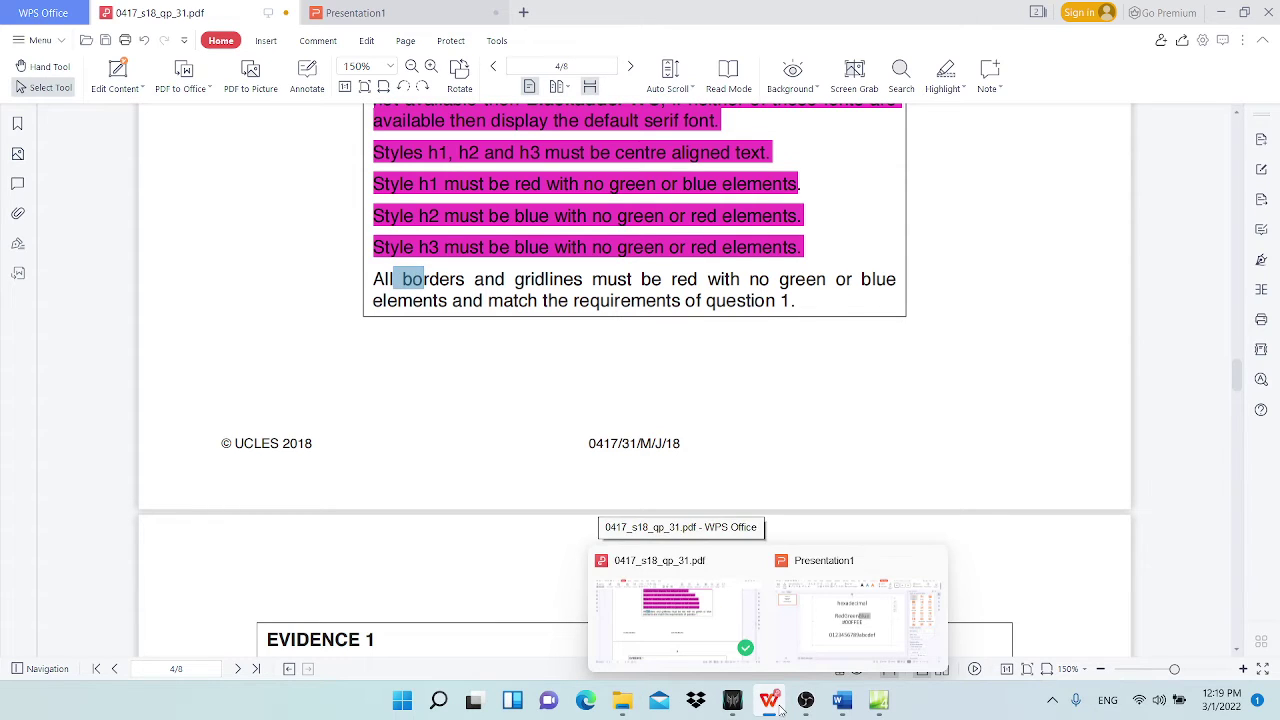
Step: Add slide 2 titled 'TABLE AND TABLE DATA' in capitals
click(862, 610)
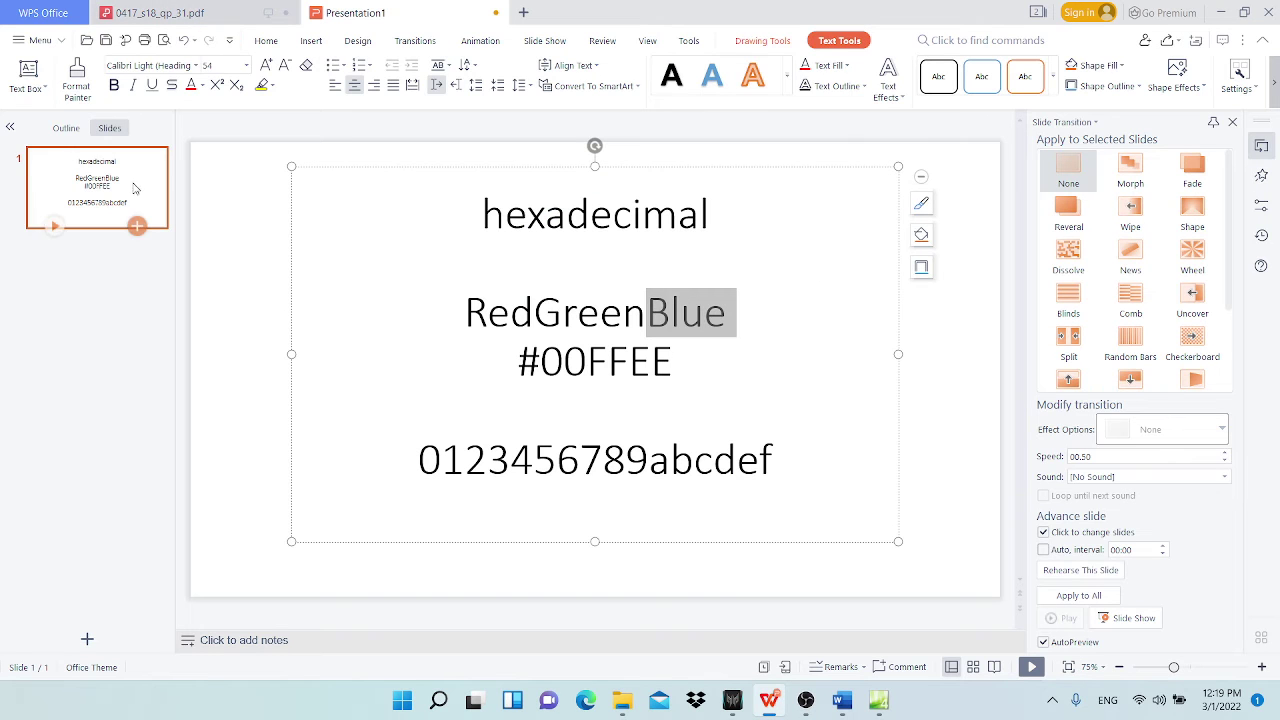
click(137, 224)
click(383, 224)
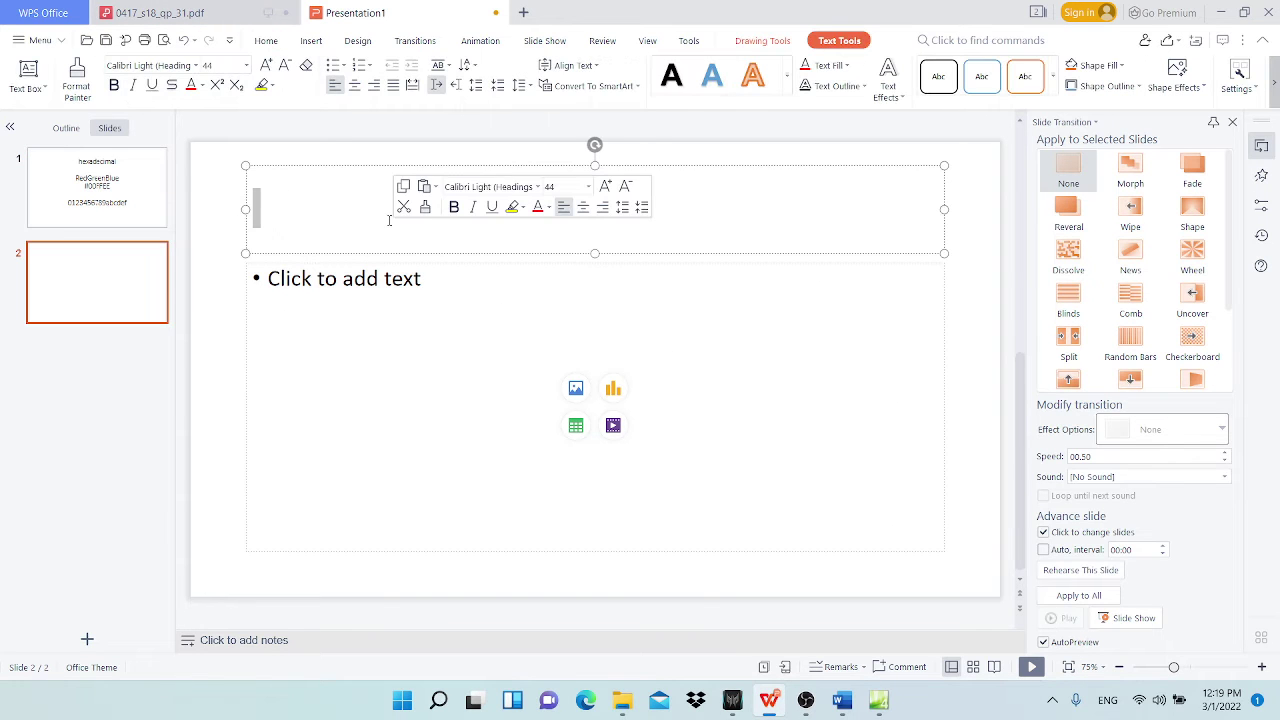
text(bo)
key(BackSpace)
key(BackSpace)
key(Caps_Lock)
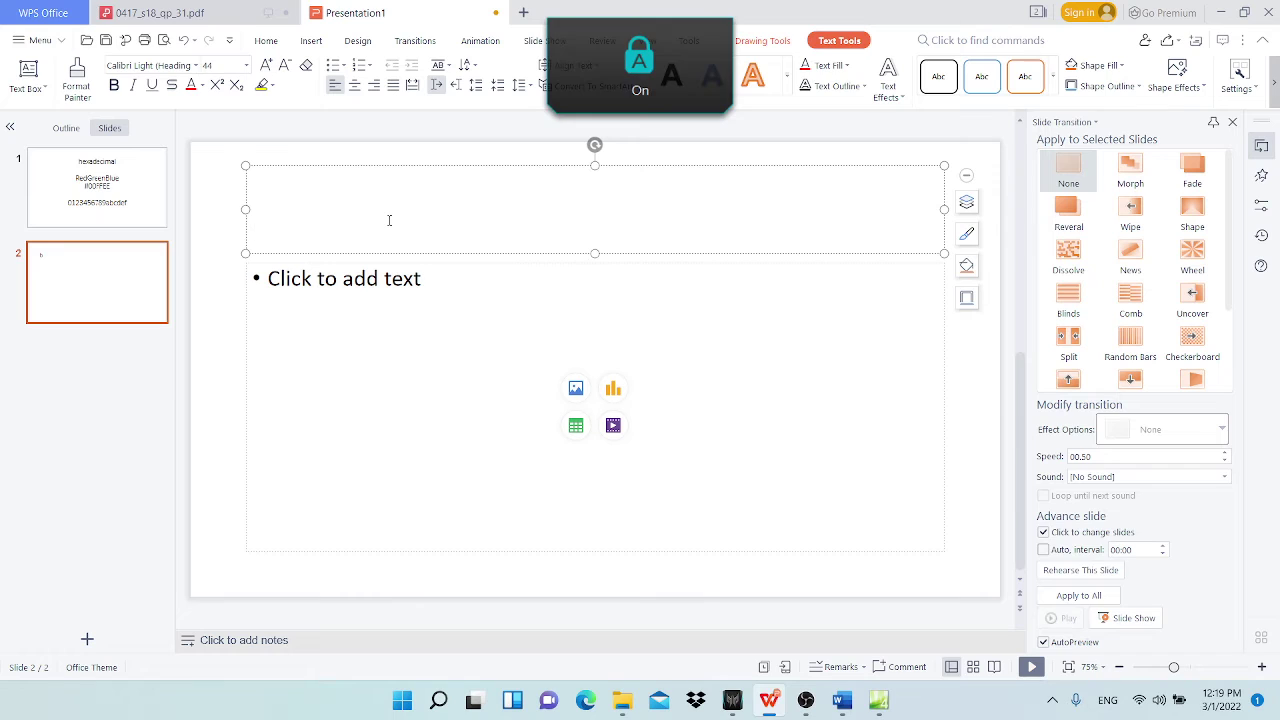
text(TABLE AND )
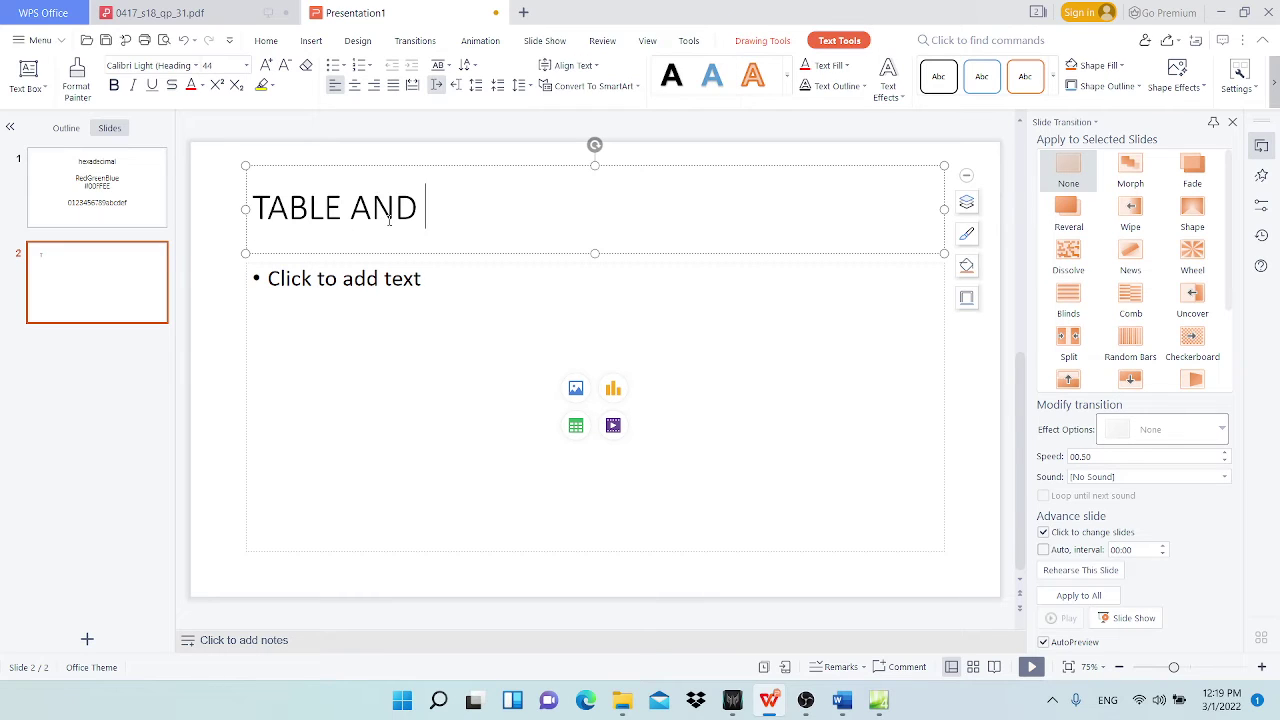
text(TABLE DATA)
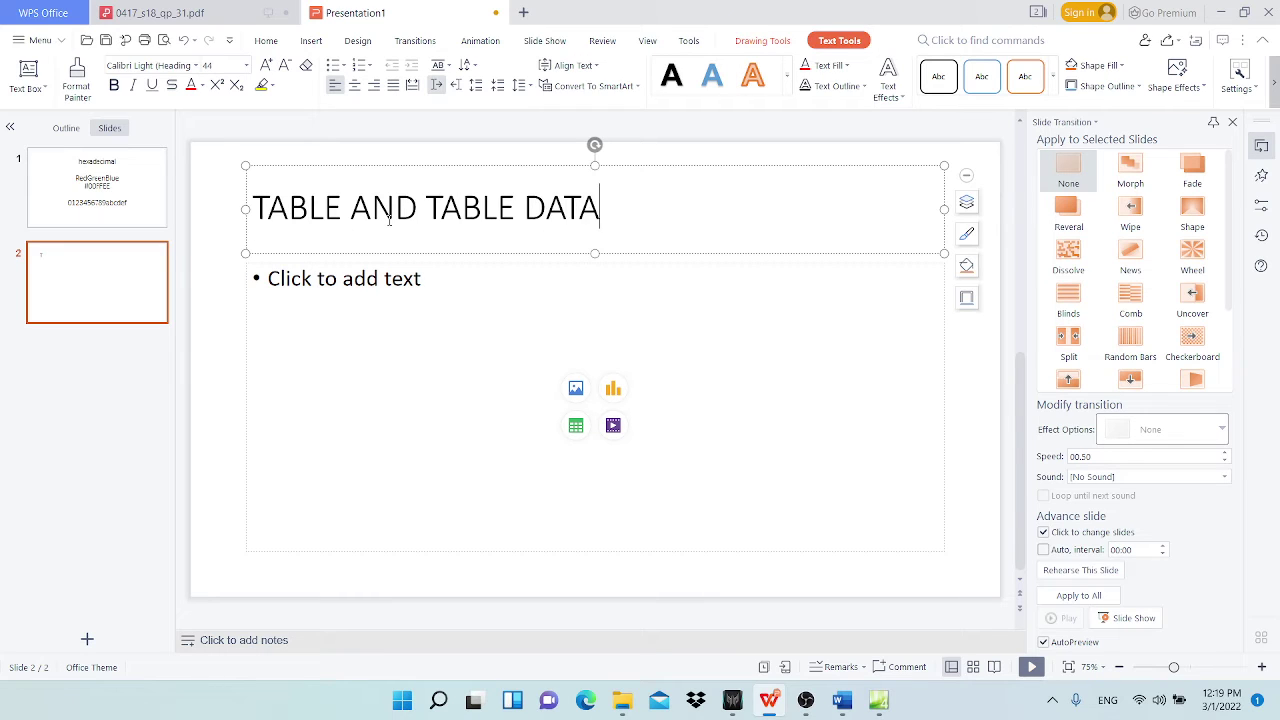
Step: Add bullets pairing BORDER with TABLE and GRIDLINE with TD
click(396, 279)
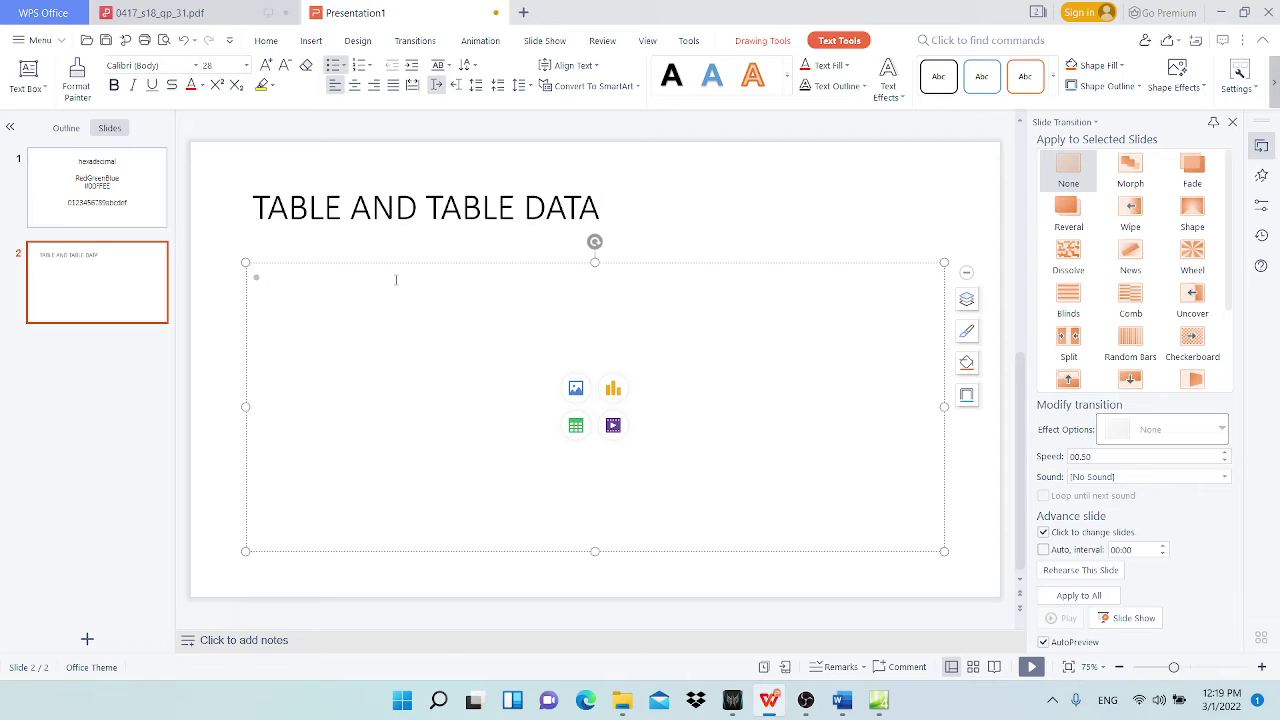
text(BORDER)
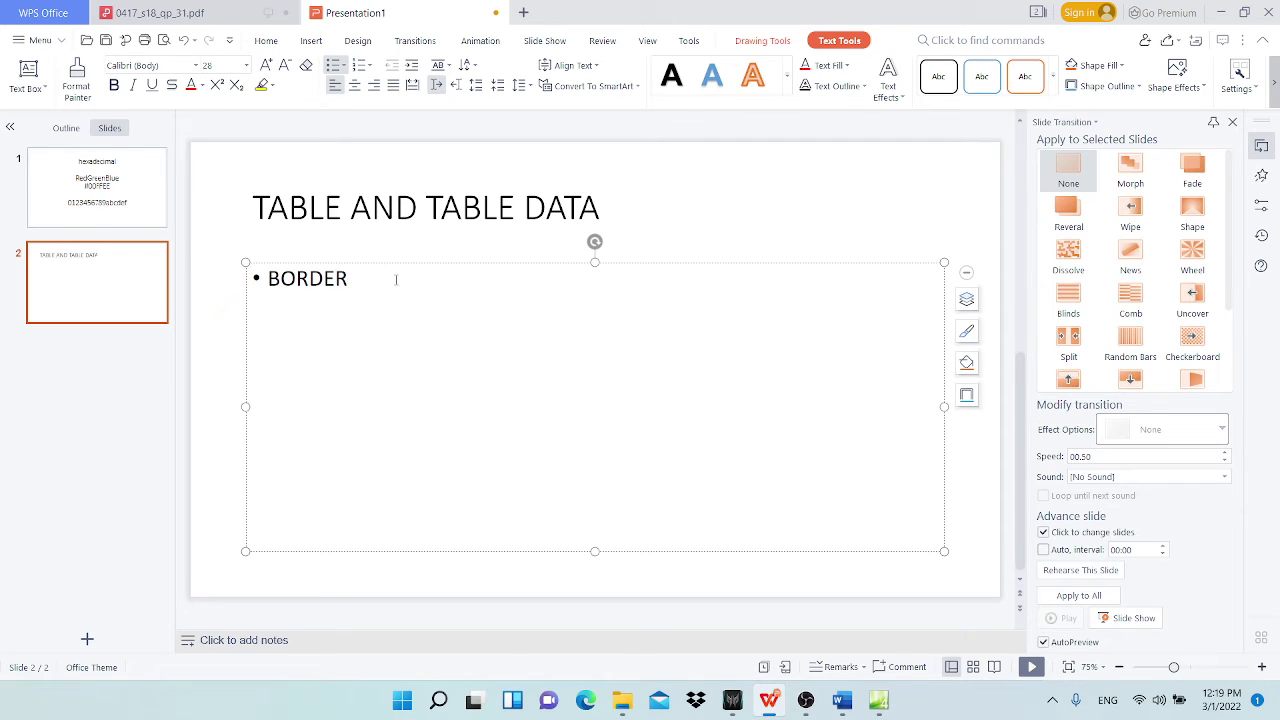
key(Return)
text(GRIDLINE)
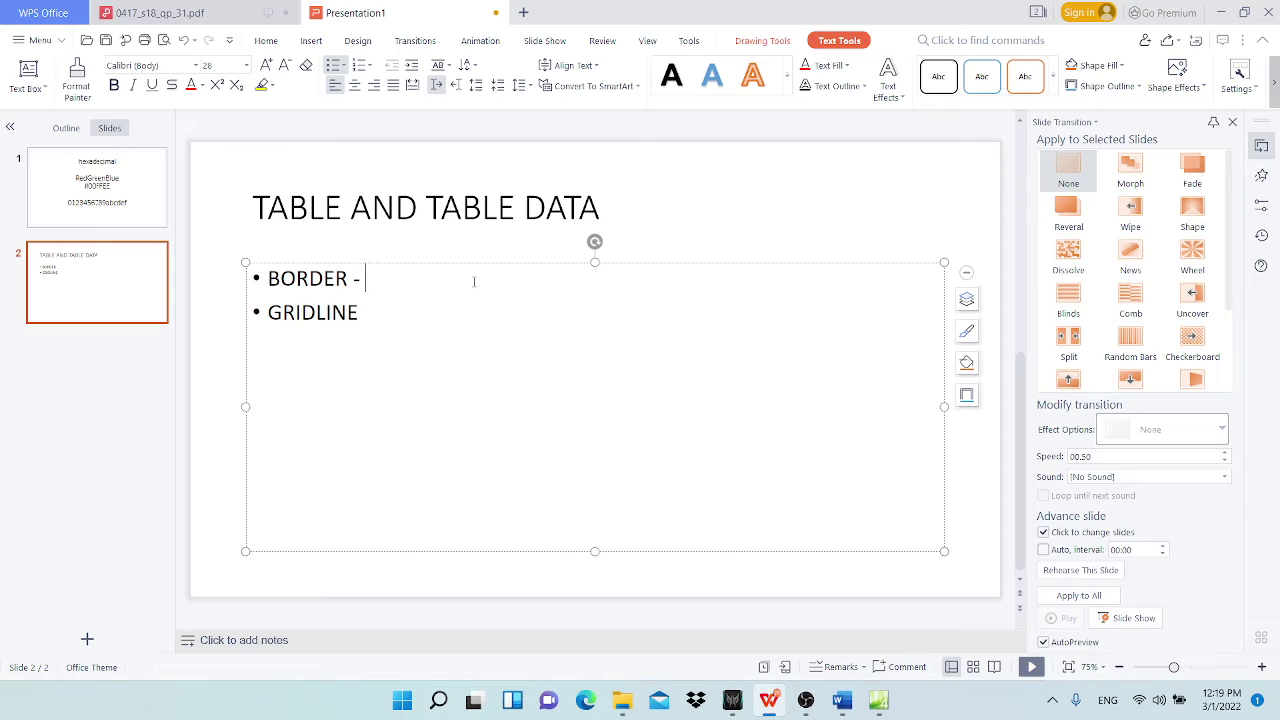
text(TABLE)
click(379, 314)
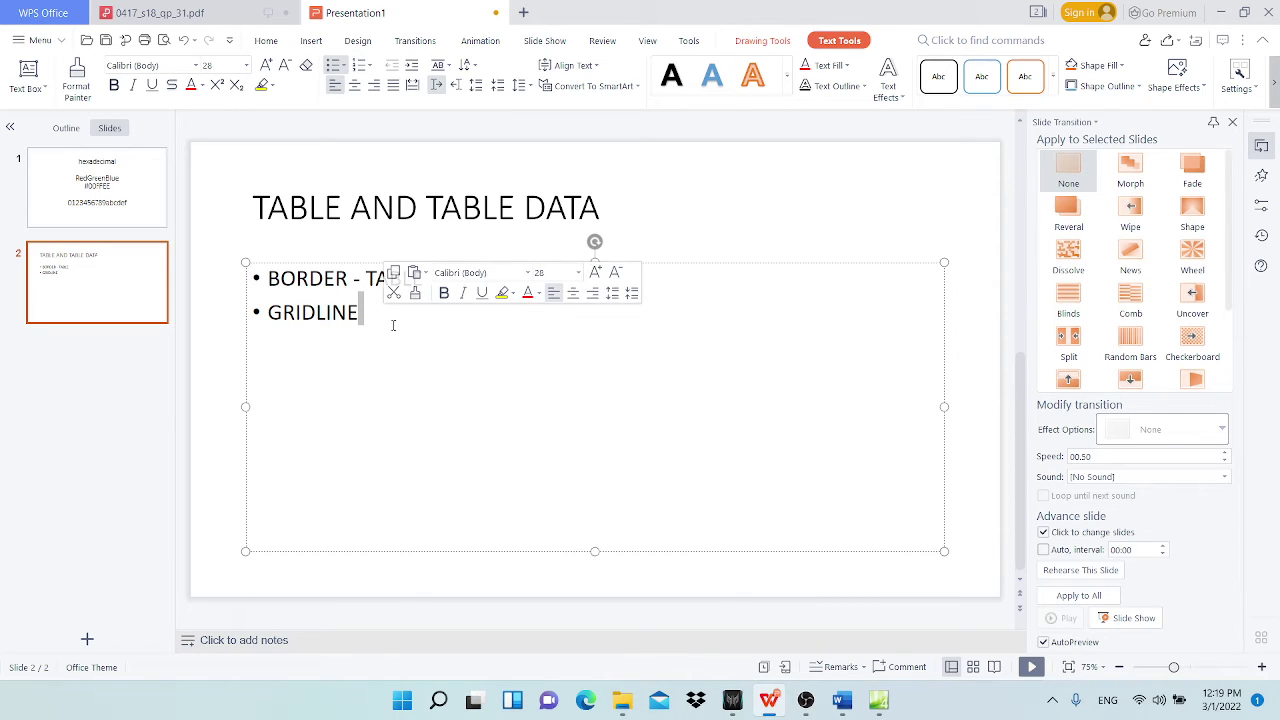
text(- )
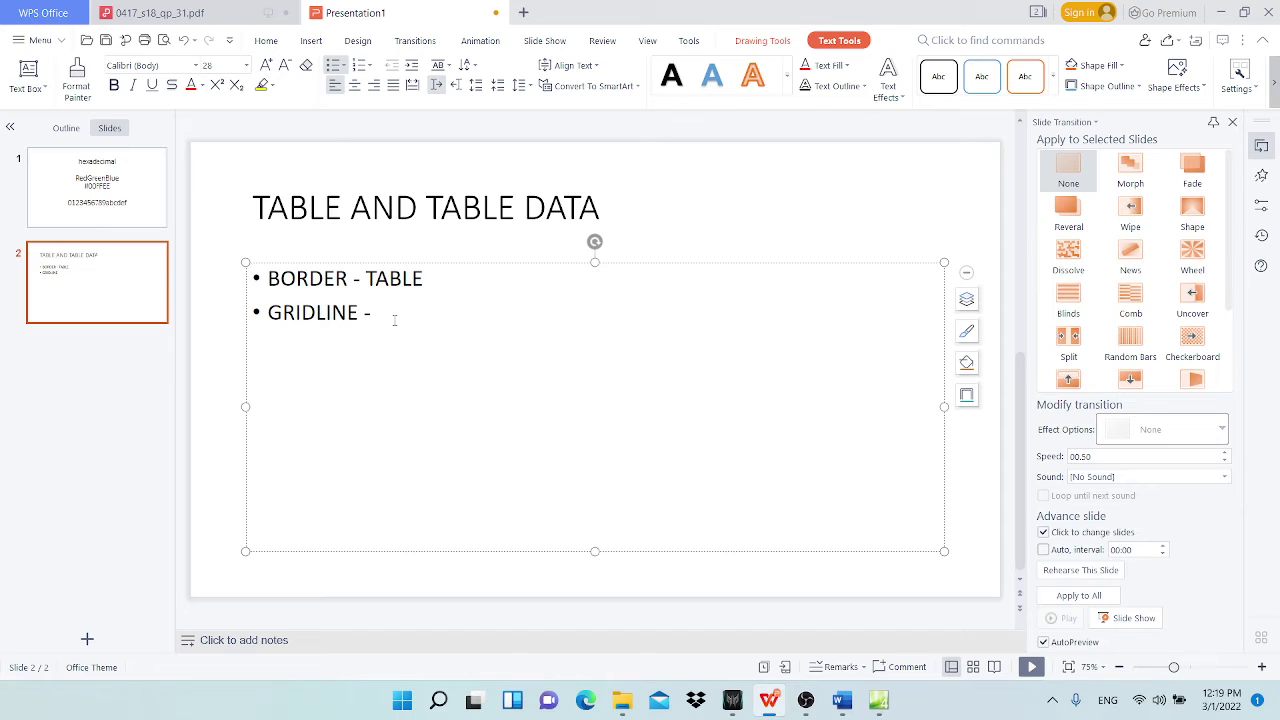
text(TD)
click(428, 280)
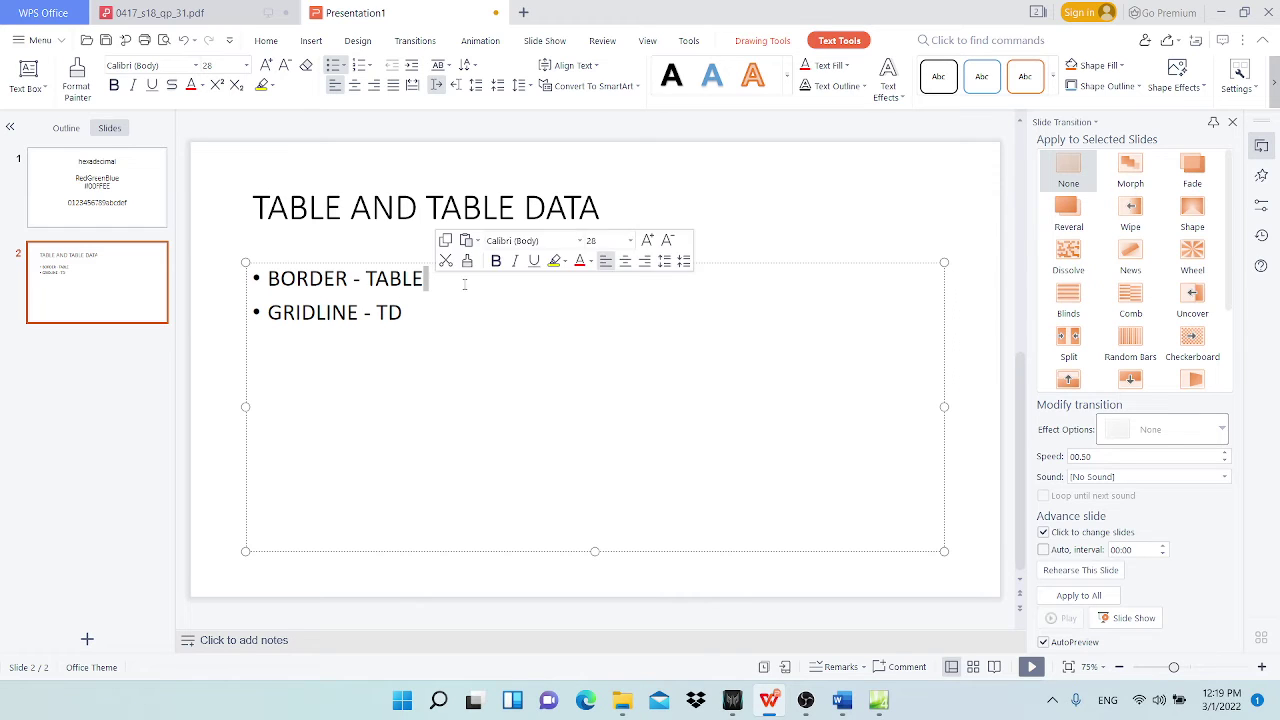
key(Right)
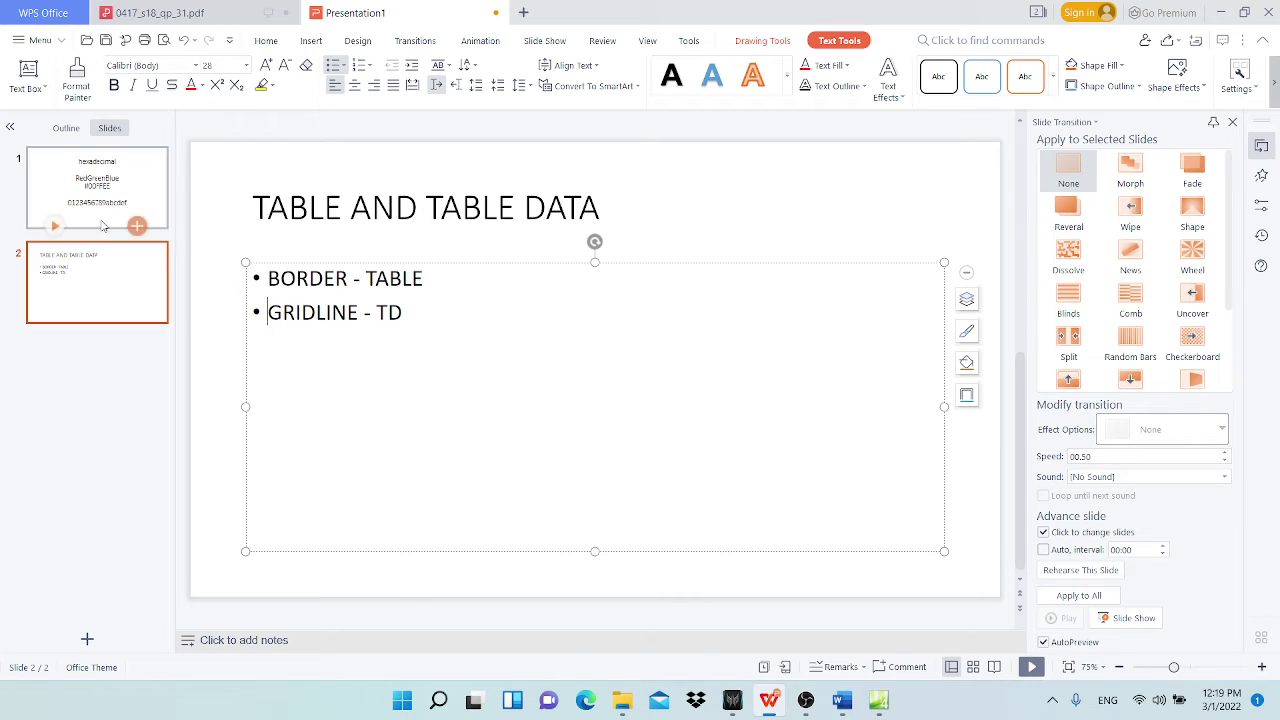
click(437, 279)
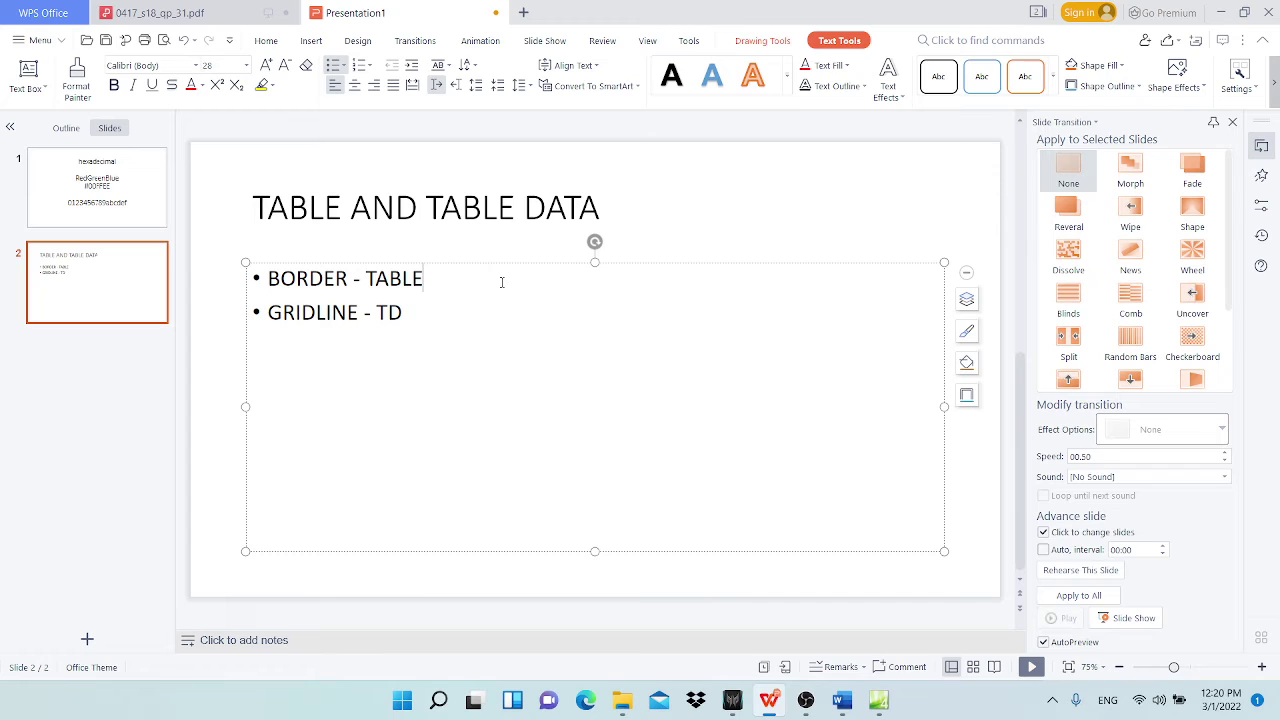
Step: Add bullets 'EXTERIOR OR EXTERNAL - TABLE' and 'INTERIOR OR INTERNAL - TD', then minimise
key(Return)
text(eXTERIA)
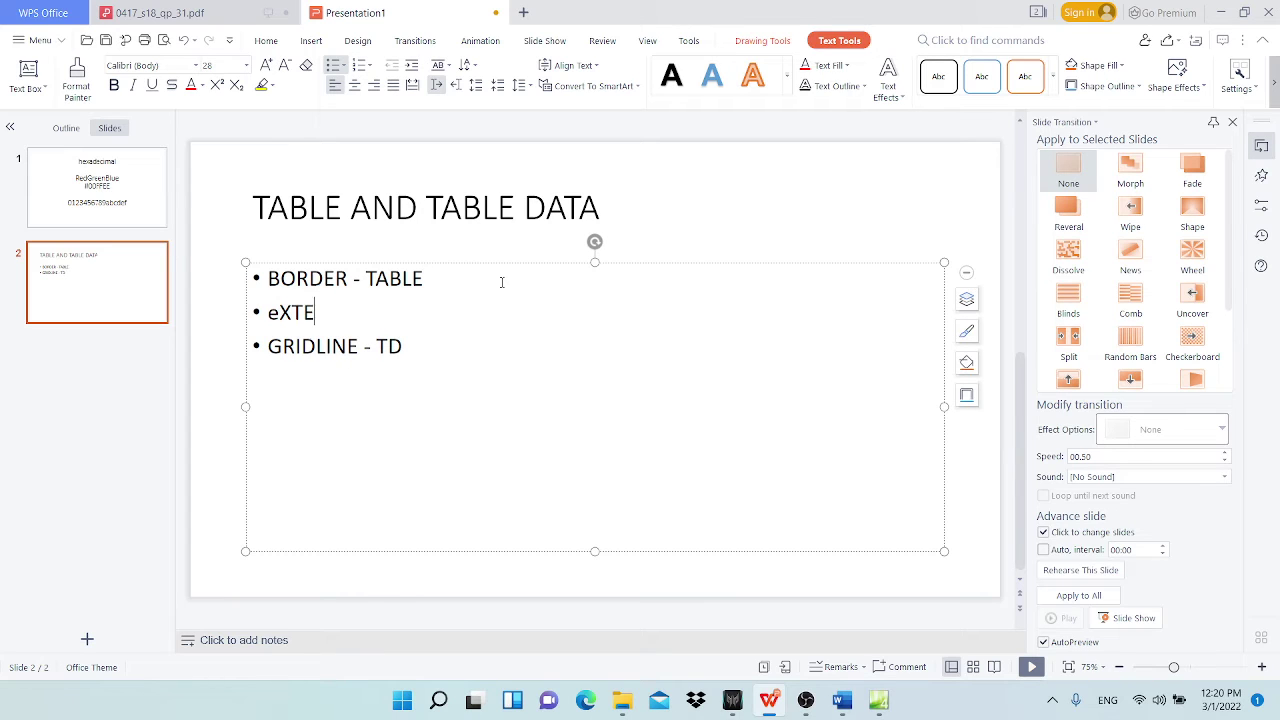
key(BackSpace)
key(BackSpace)
key(BackSpace)
key(BackSpace)
key(BackSpace)
key(BackSpace)
key(BackSpace)
key(Caps_Lock)
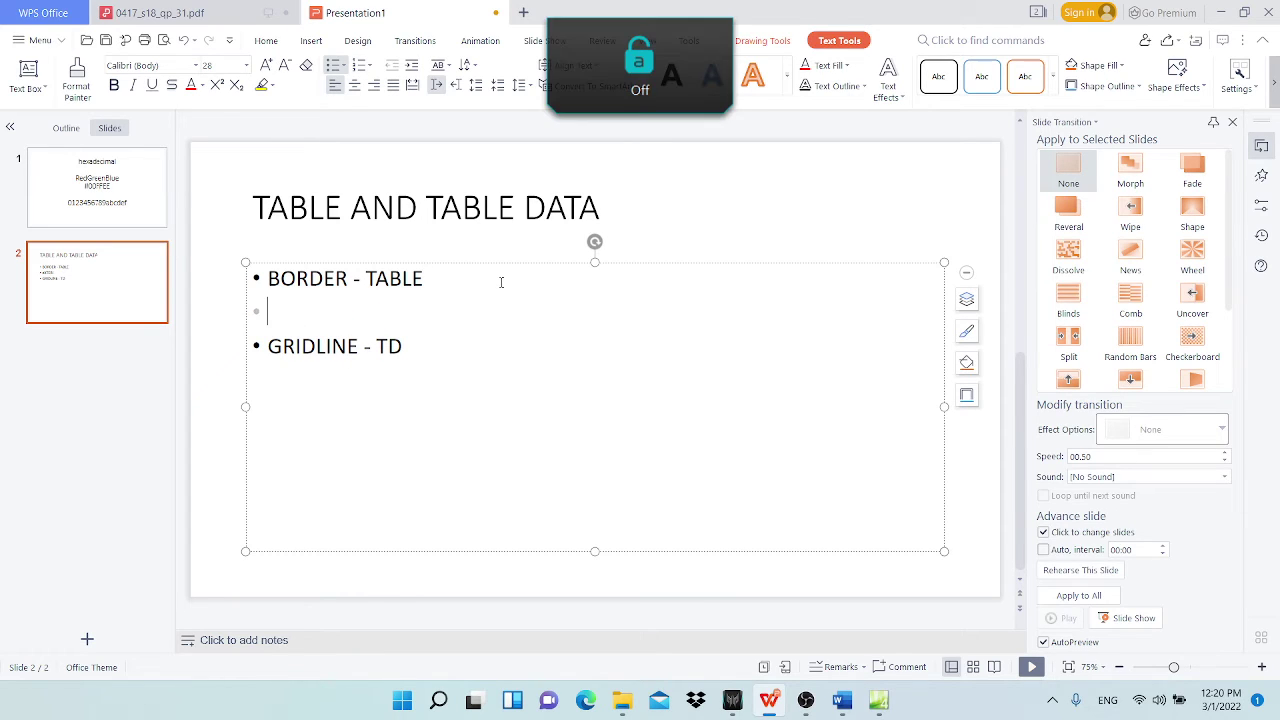
text(e)
key(BackSpace)
key(Caps_Lock)
text(EXTERIOR)
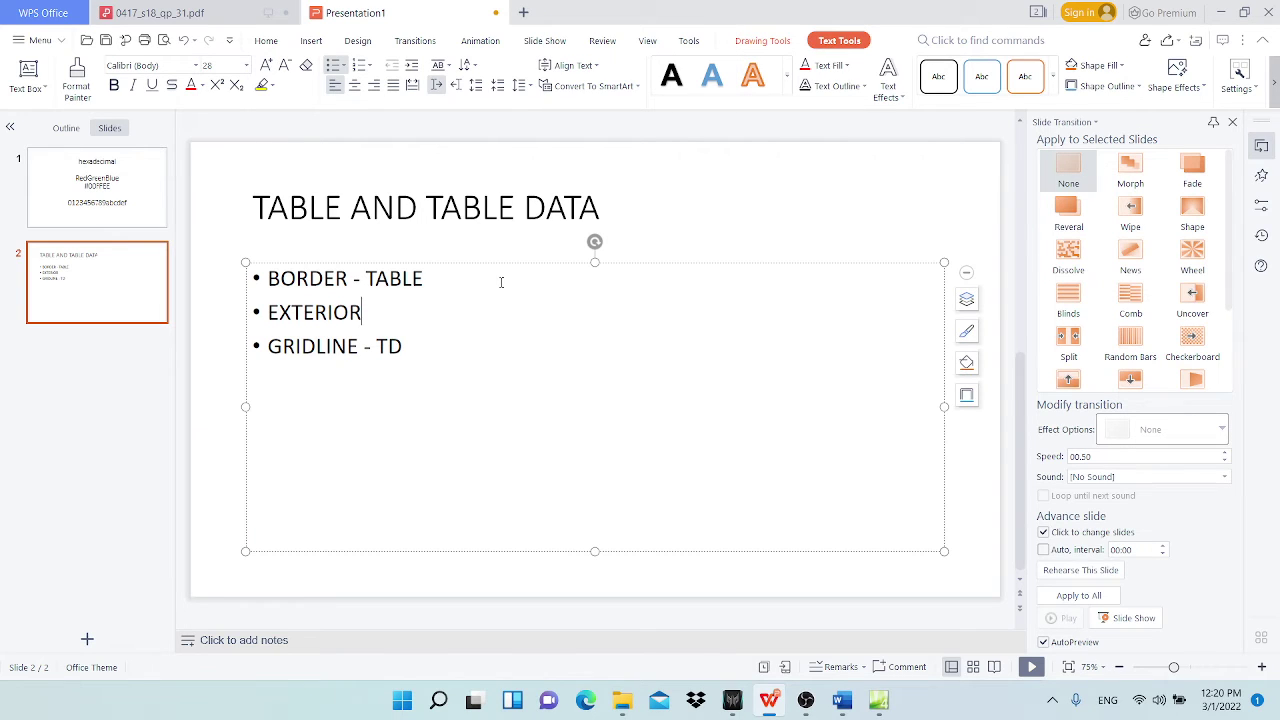
text( OR EXTERNEL)
key(BackSpace)
key(BackSpace)
text(AL )
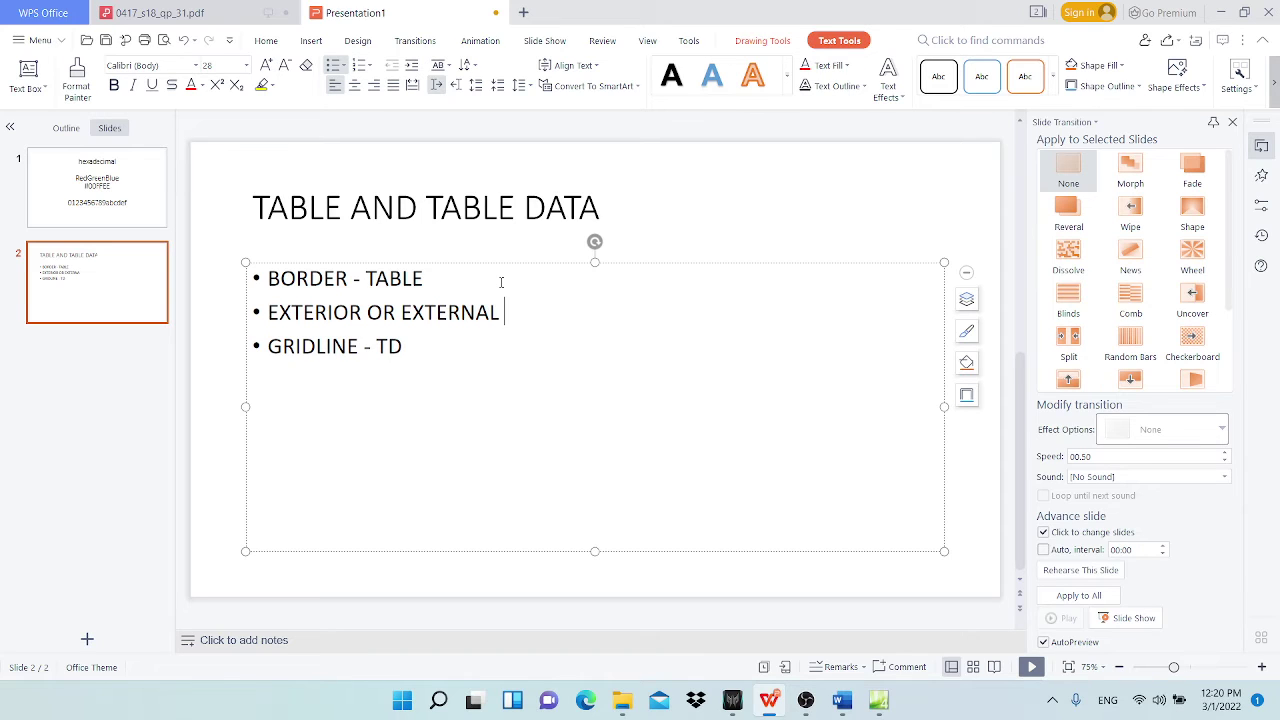
text(- TABLE GRIDLINE - TD INTERIOR )
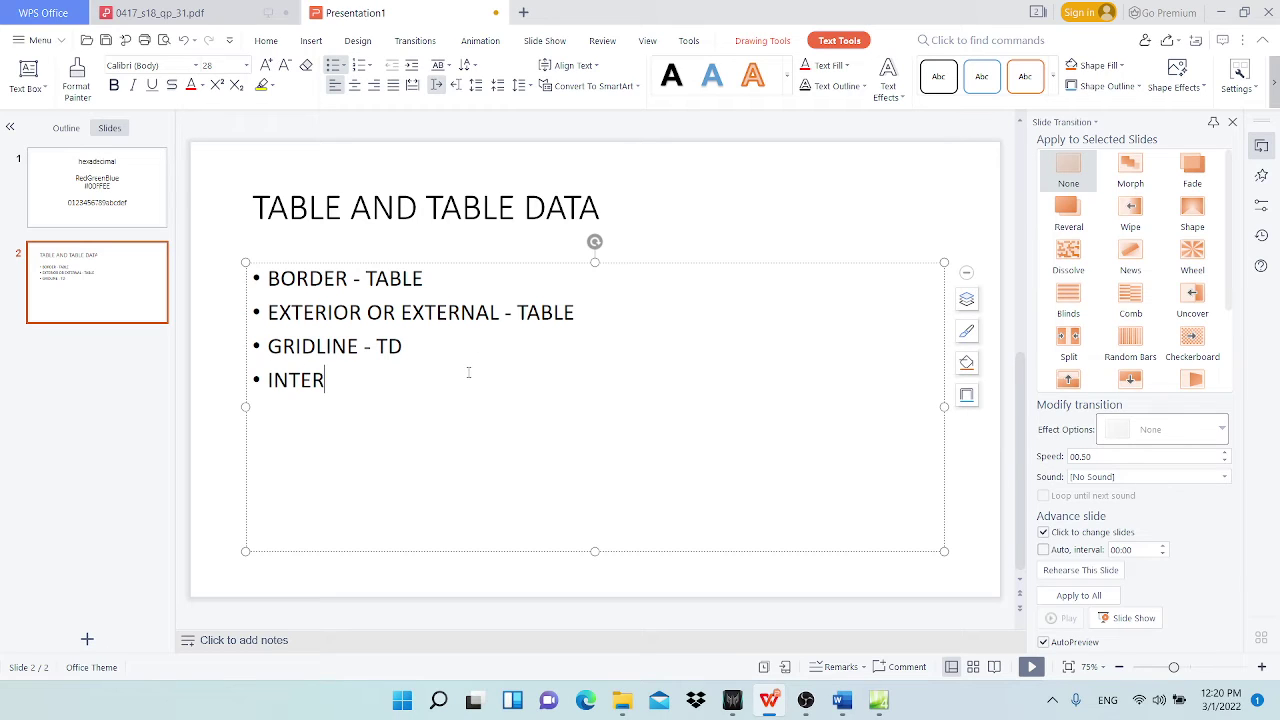
text(OR INTERNAL - TD)
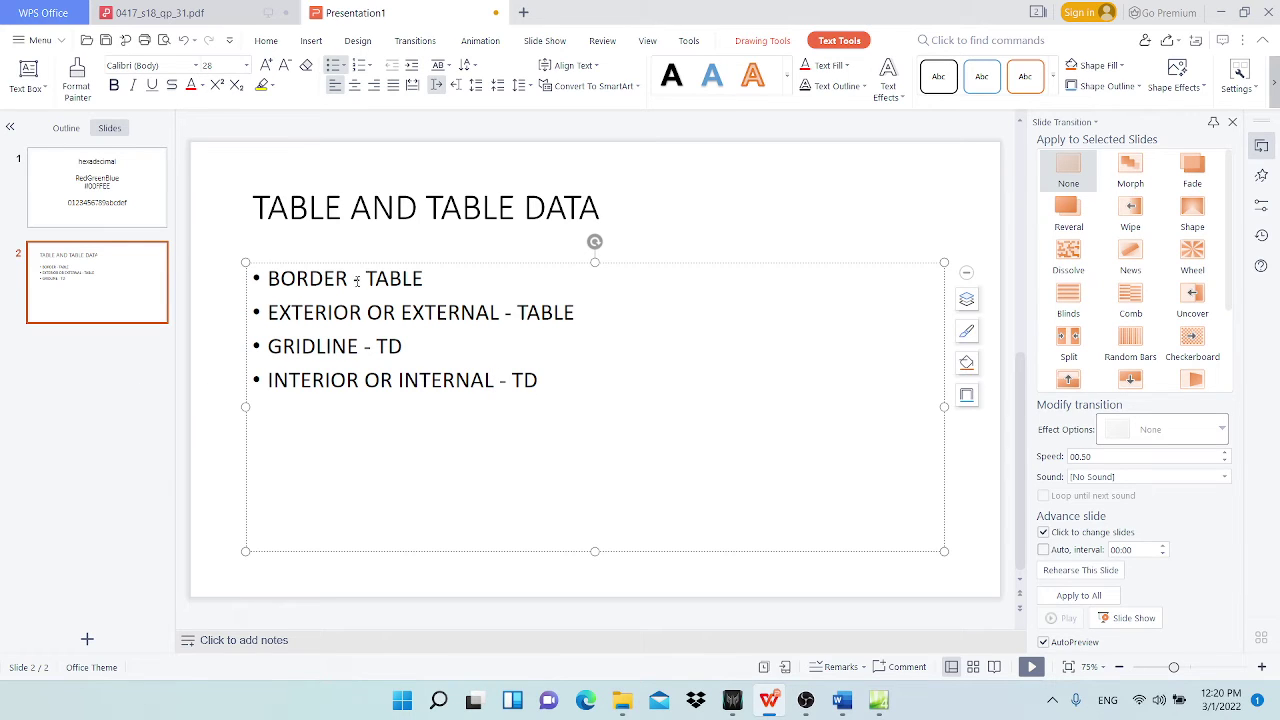
click(1220, 12)
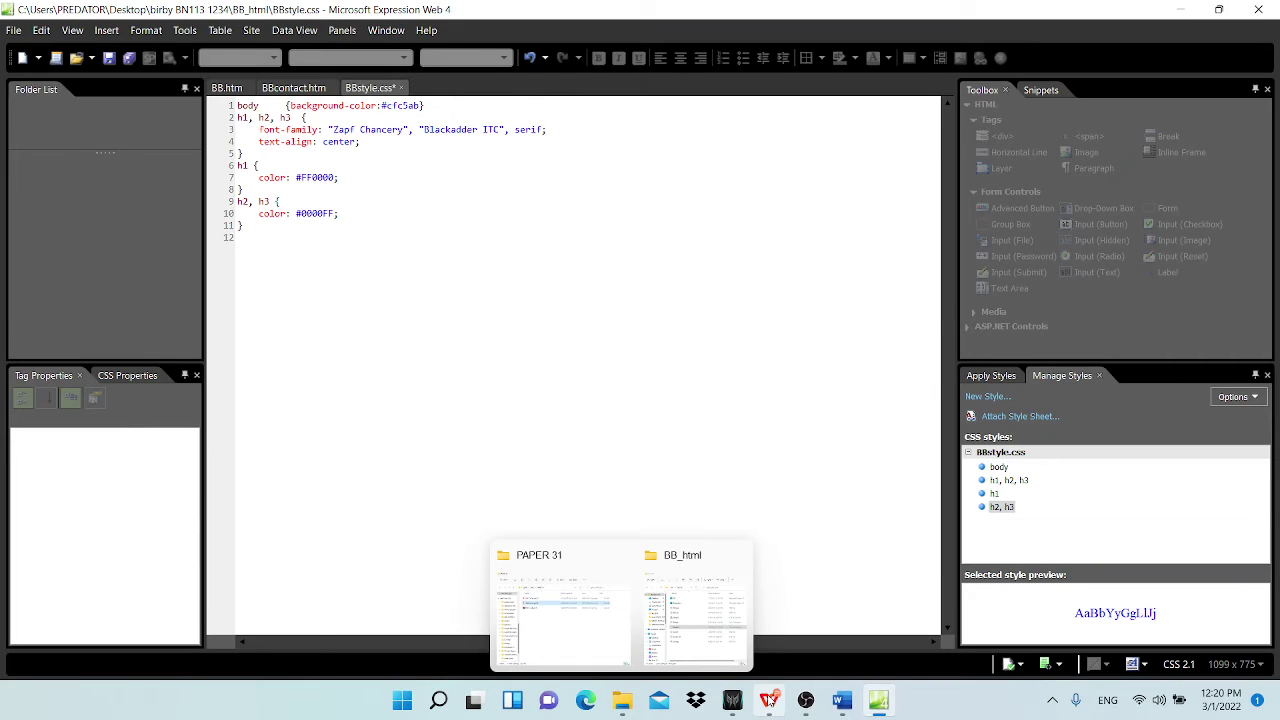
Step: Return to the 0417_s18_qp_31.pdf question paper in WPS Office and clear the text selection
mouse_move(769, 700)
click(707, 626)
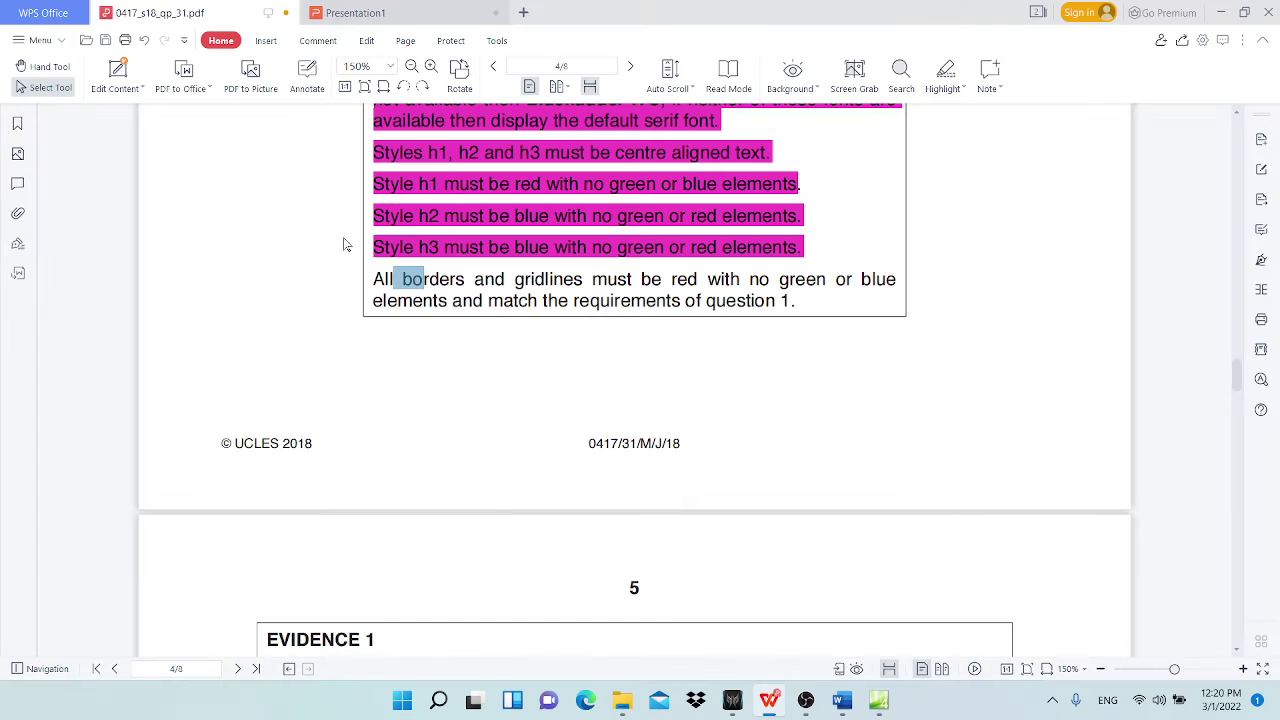
click(554, 279)
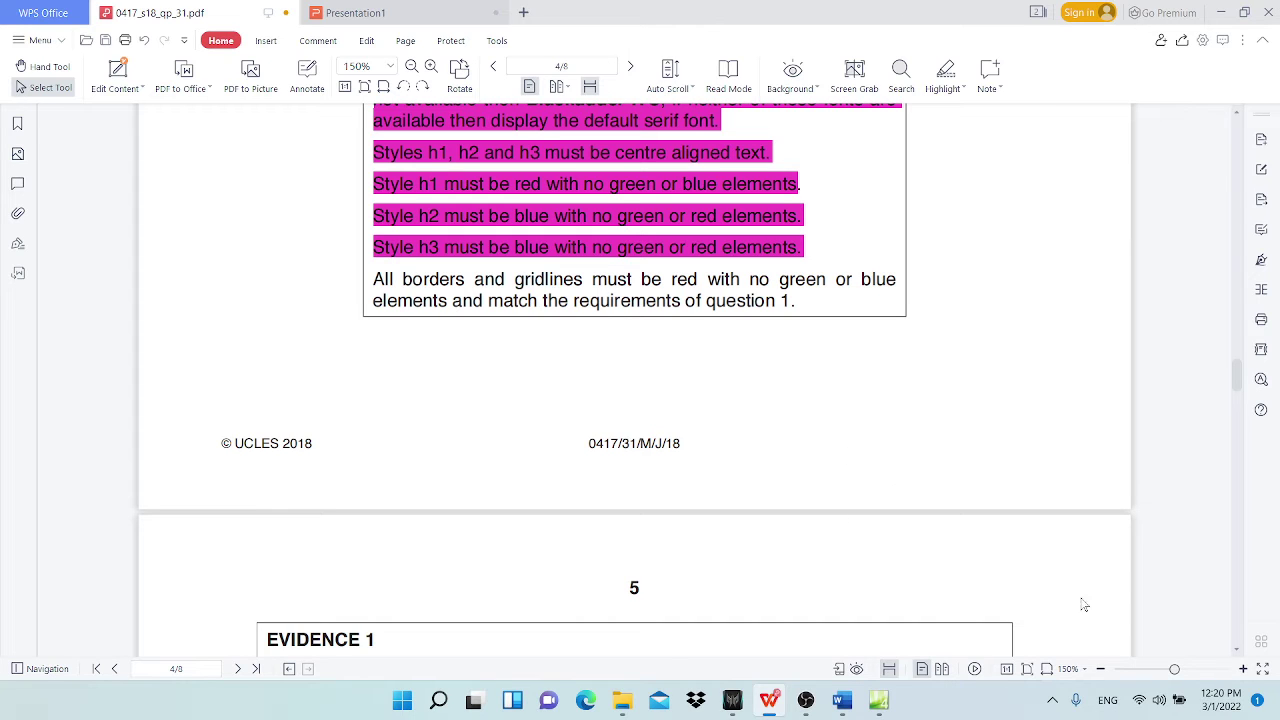
Step: Minimise the WPS exam paper to get back to BBstyle.css in Expression Web
click(1222, 12)
Step: Start a new style rule with selector table and a solid border style
click(995, 398)
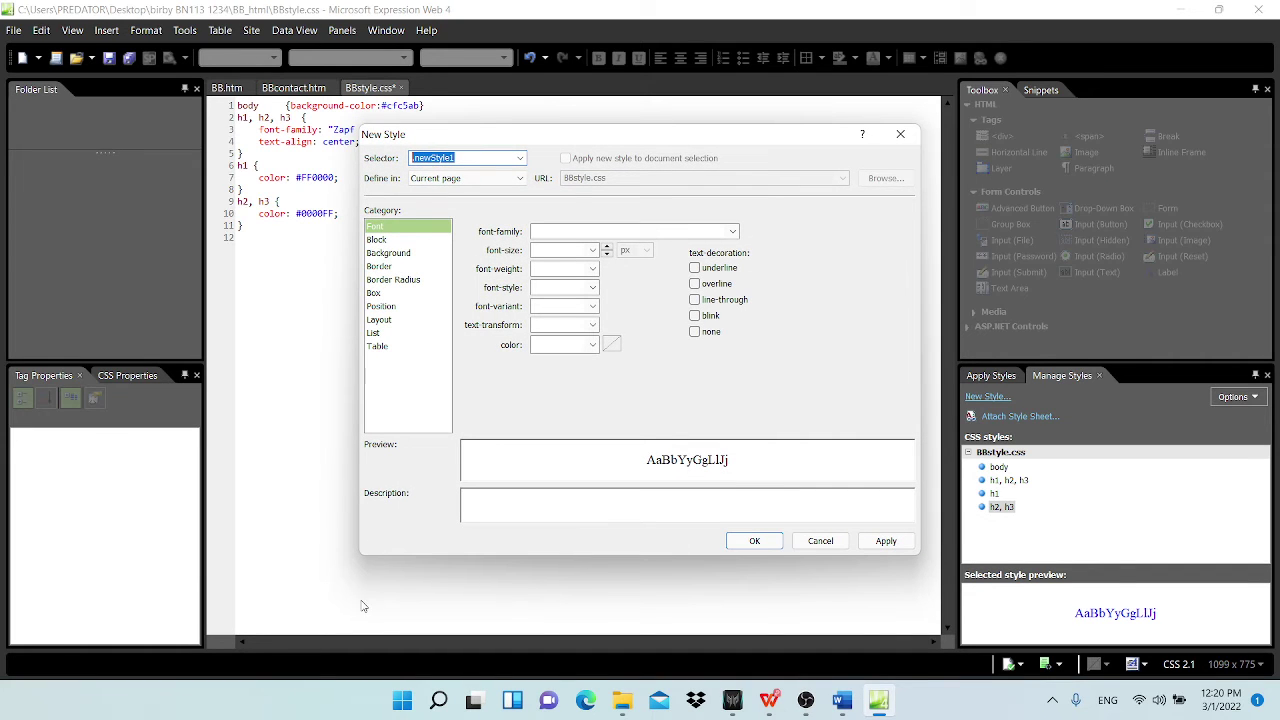
text(TABL)
key(BackSpace)
key(BackSpace)
key(Caps_Lock)
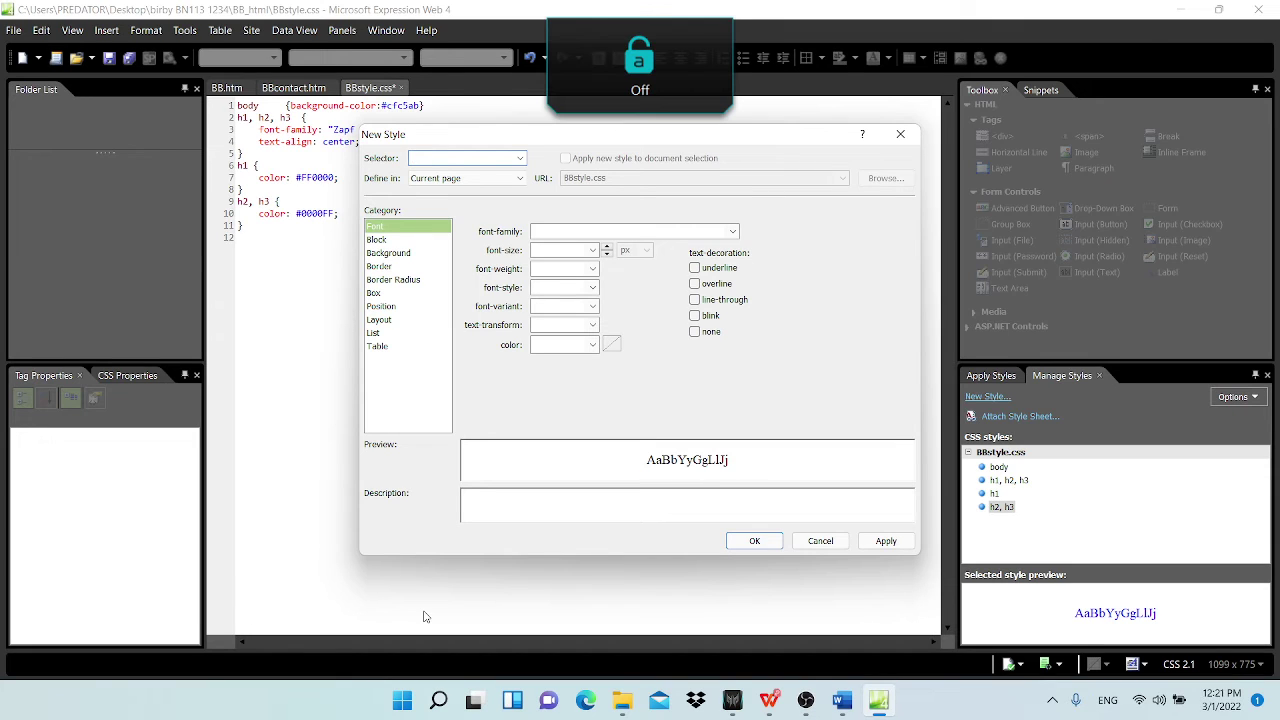
text(table)
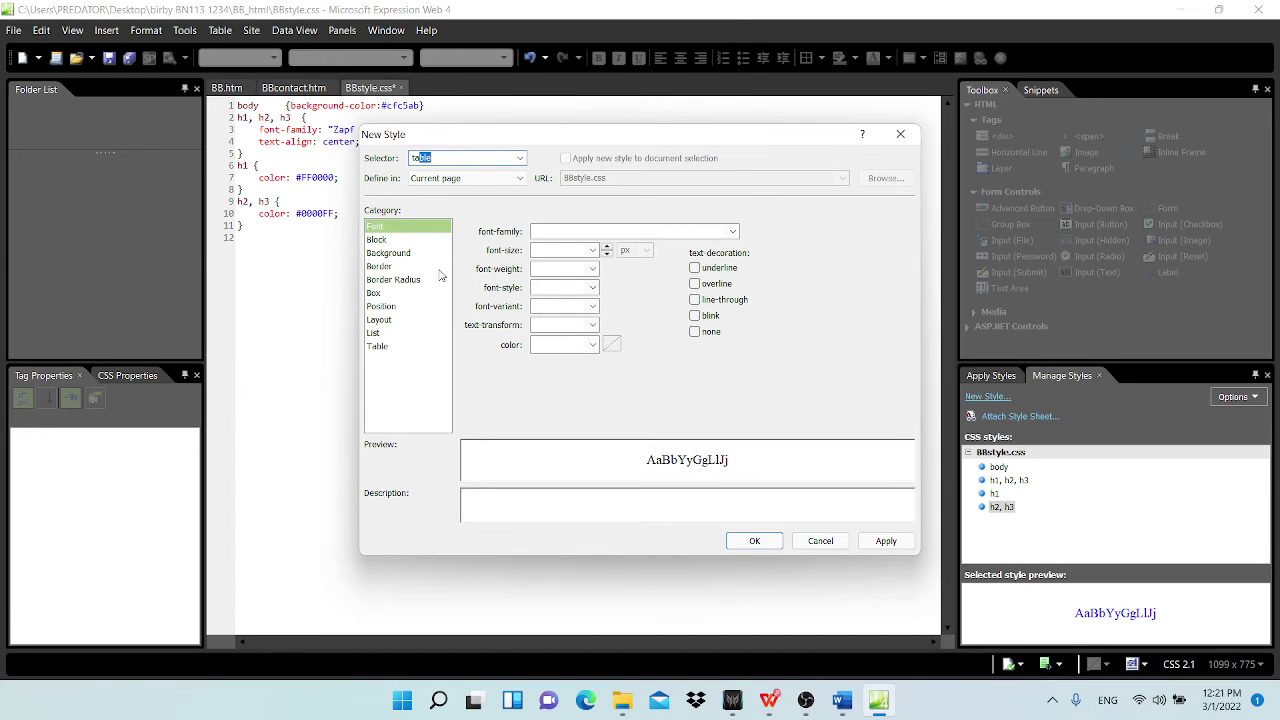
click(457, 160)
click(386, 268)
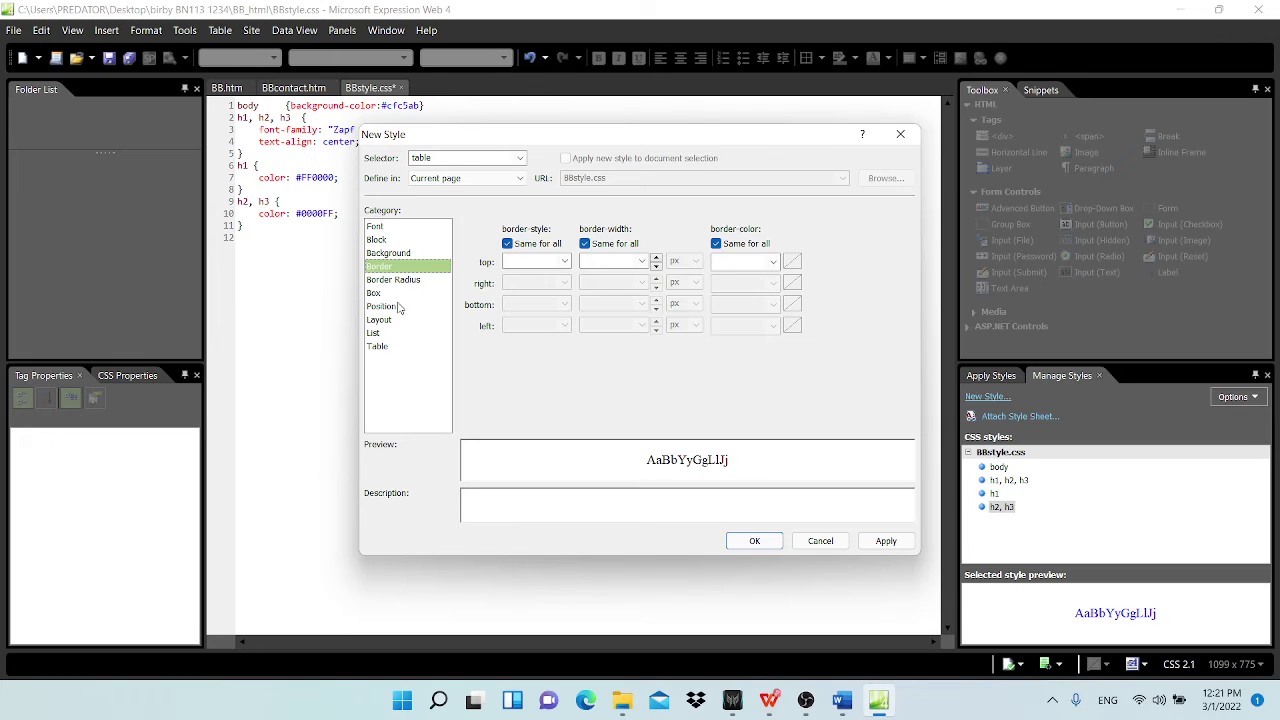
click(565, 264)
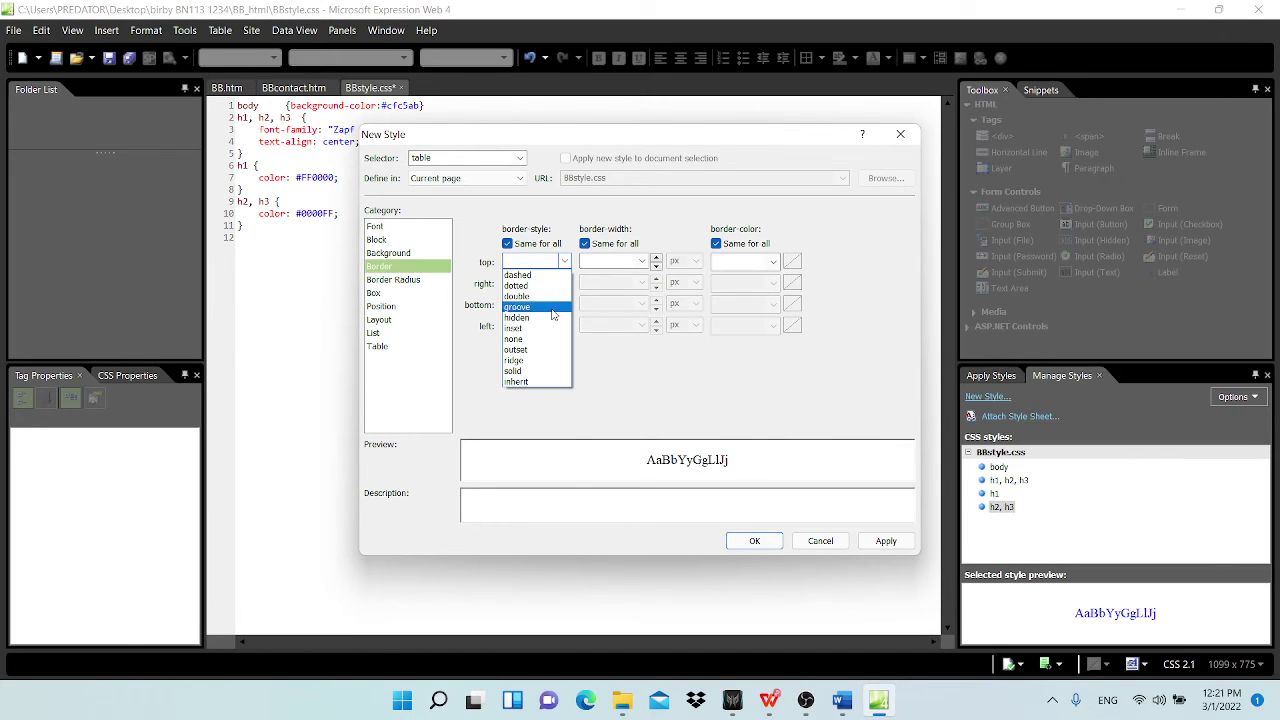
click(544, 373)
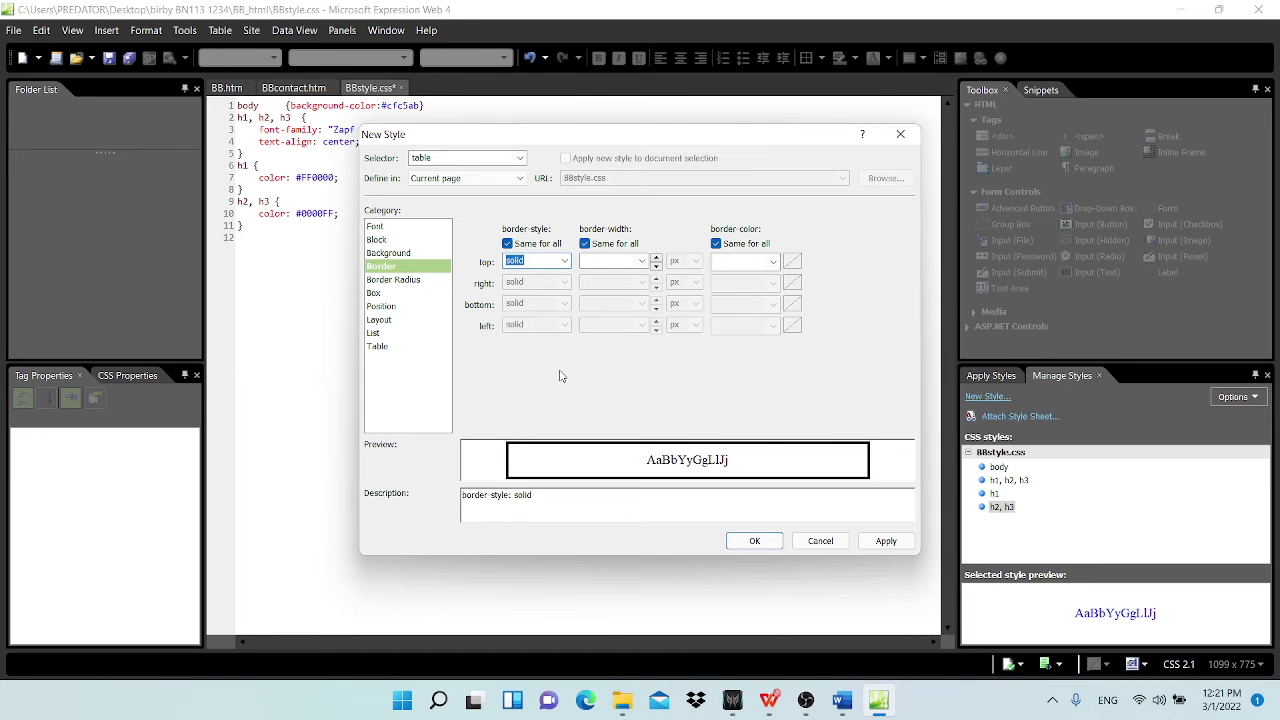
Step: Set the table border colour to hex FF0000 and create the rule
click(793, 262)
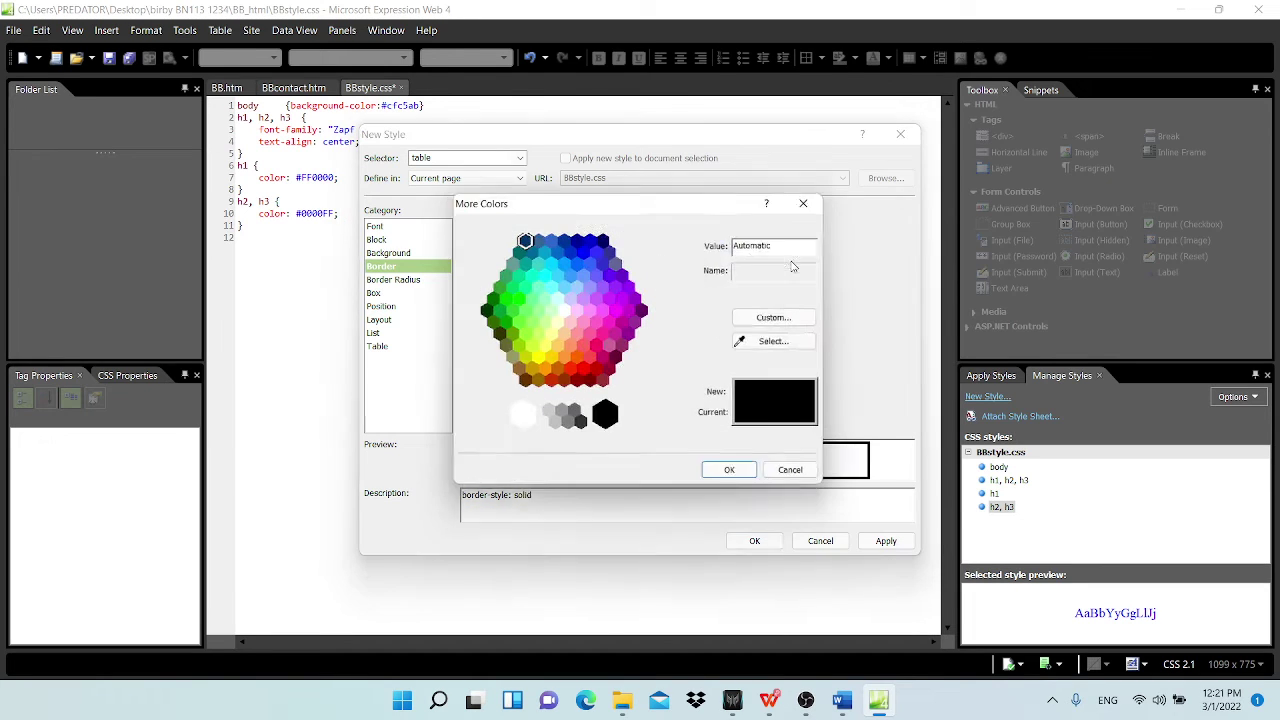
click(537, 287)
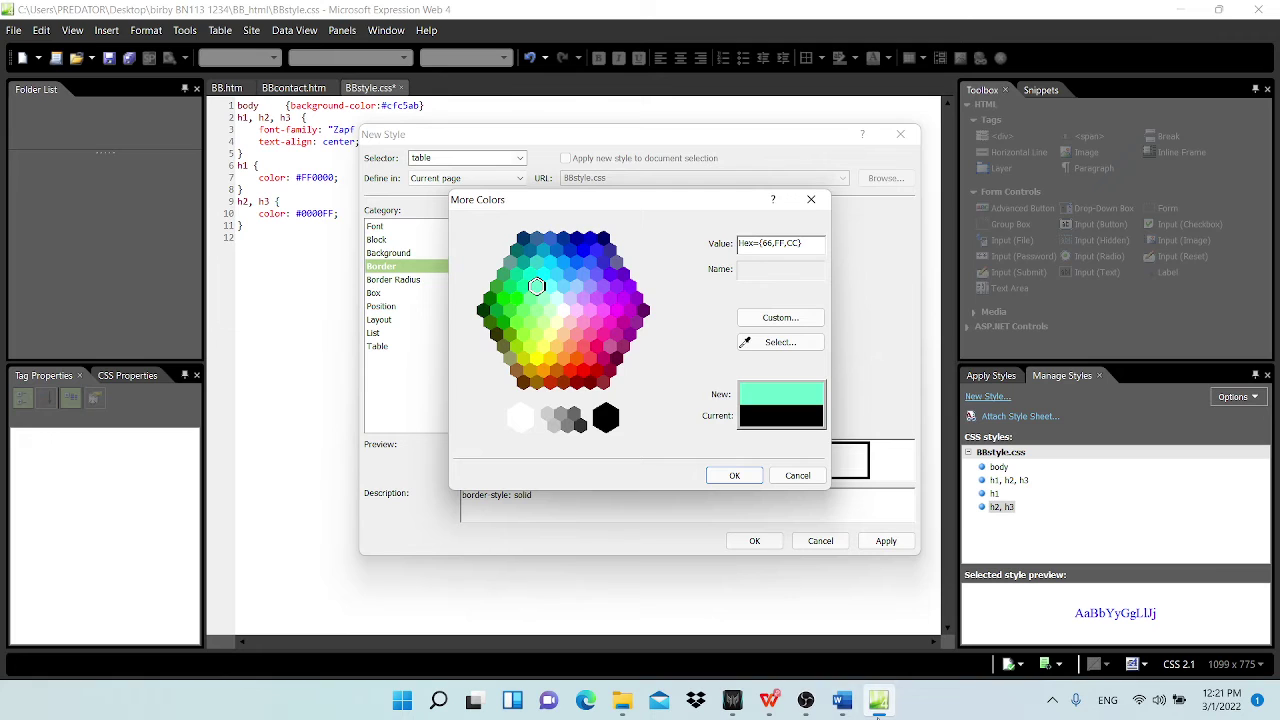
click(772, 704)
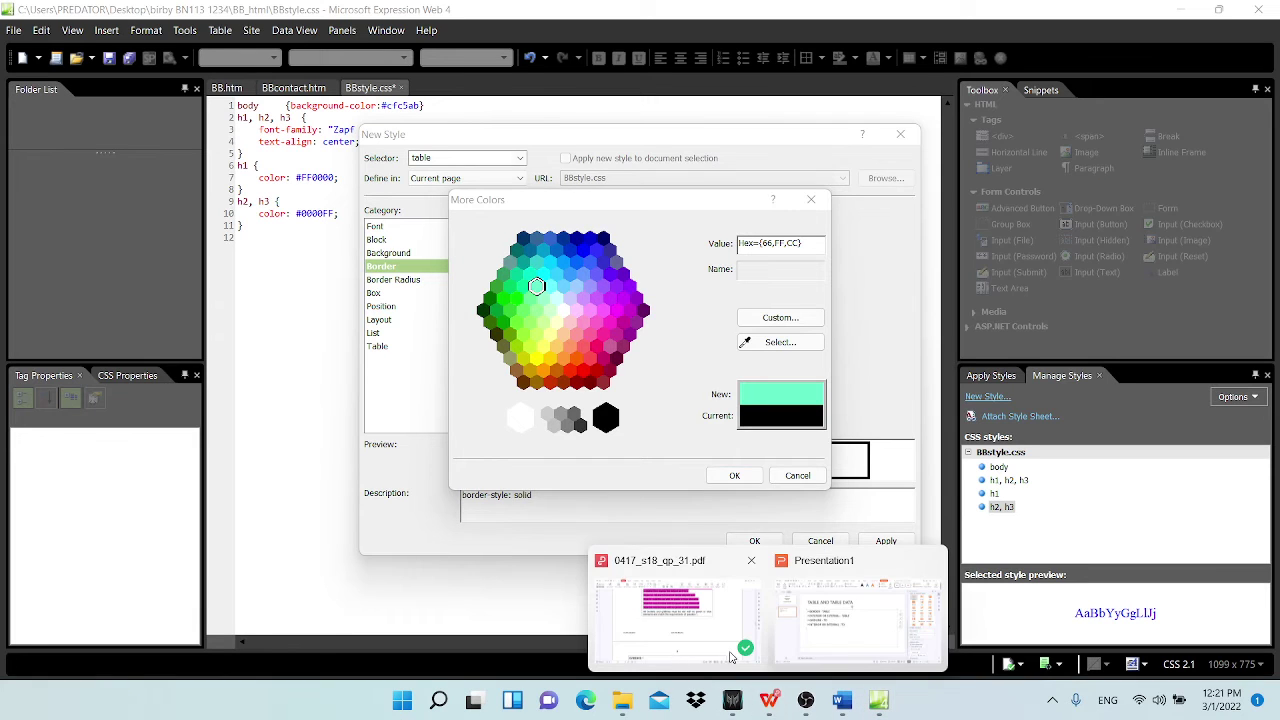
click(671, 630)
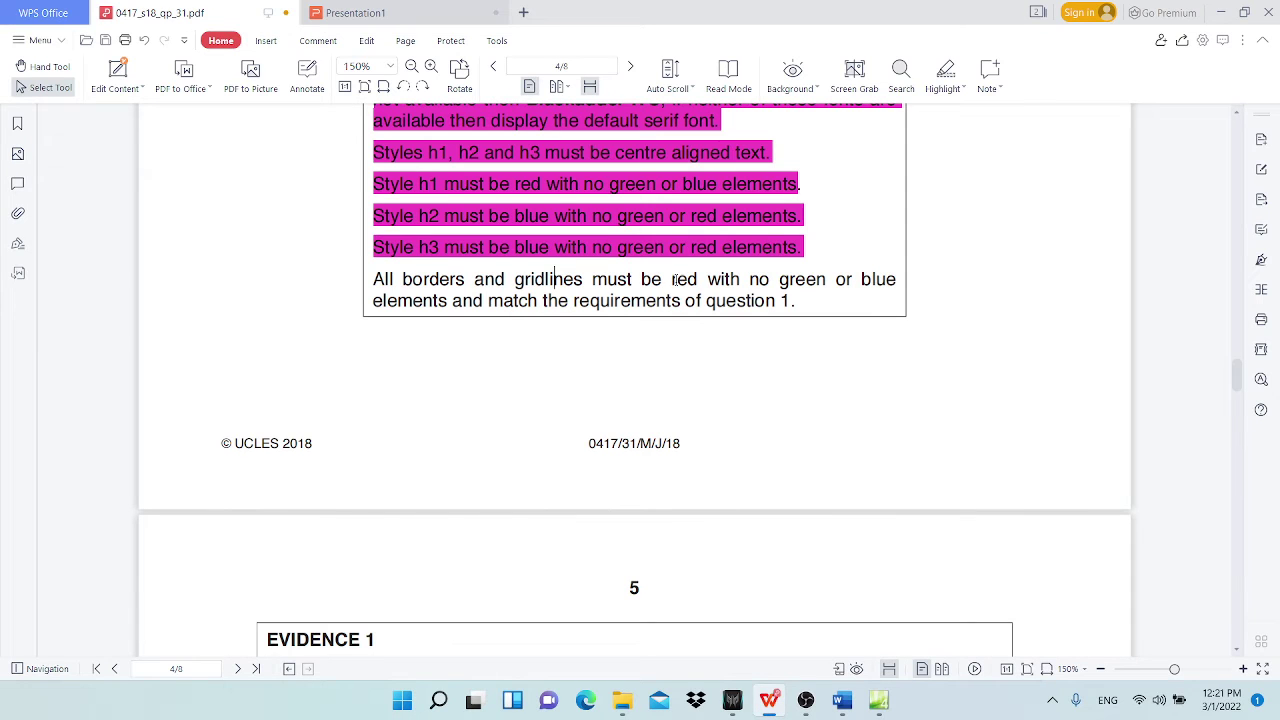
click(1221, 12)
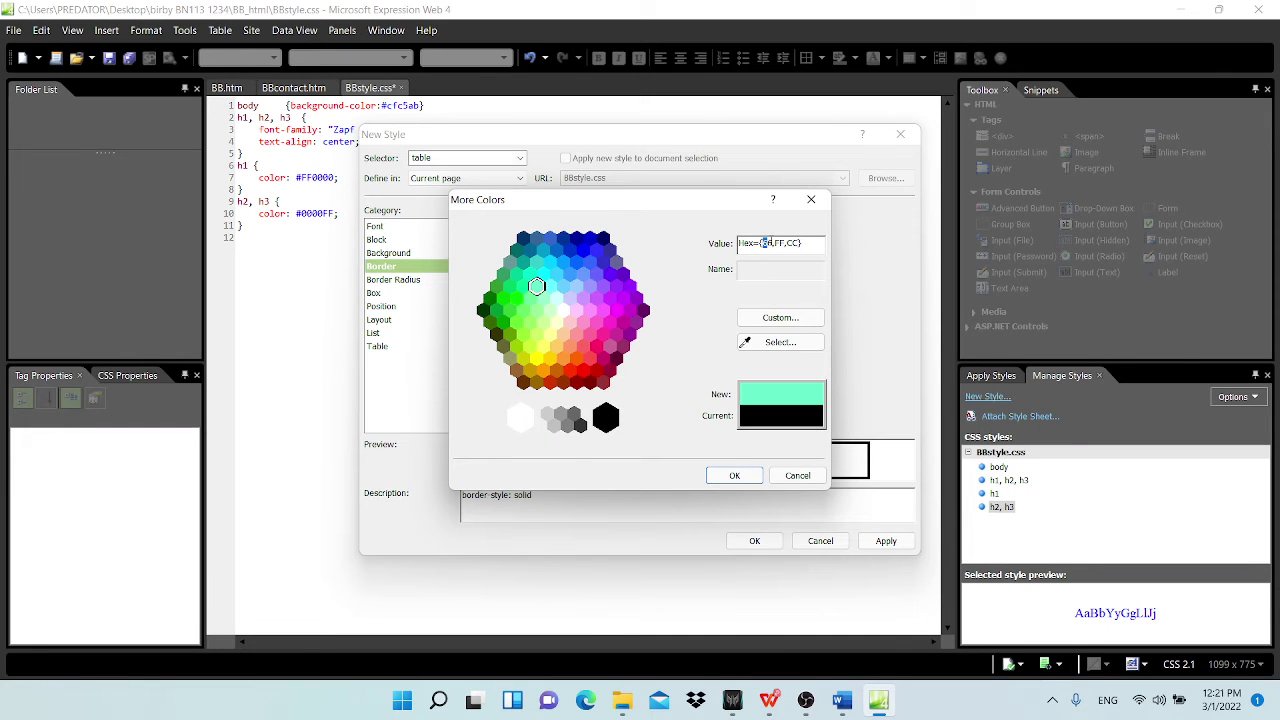
drag(764, 243, 774, 243)
text(FF,00)
double_click(790, 243)
text(00)
click(733, 476)
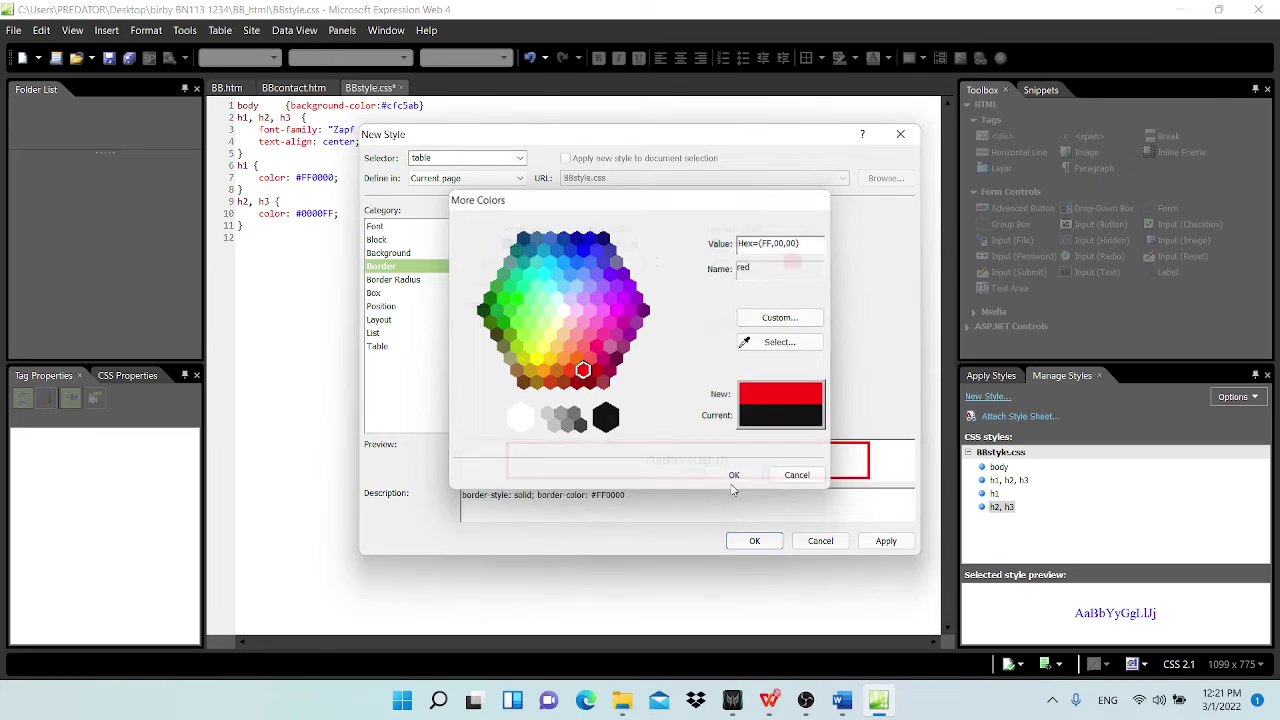
click(740, 540)
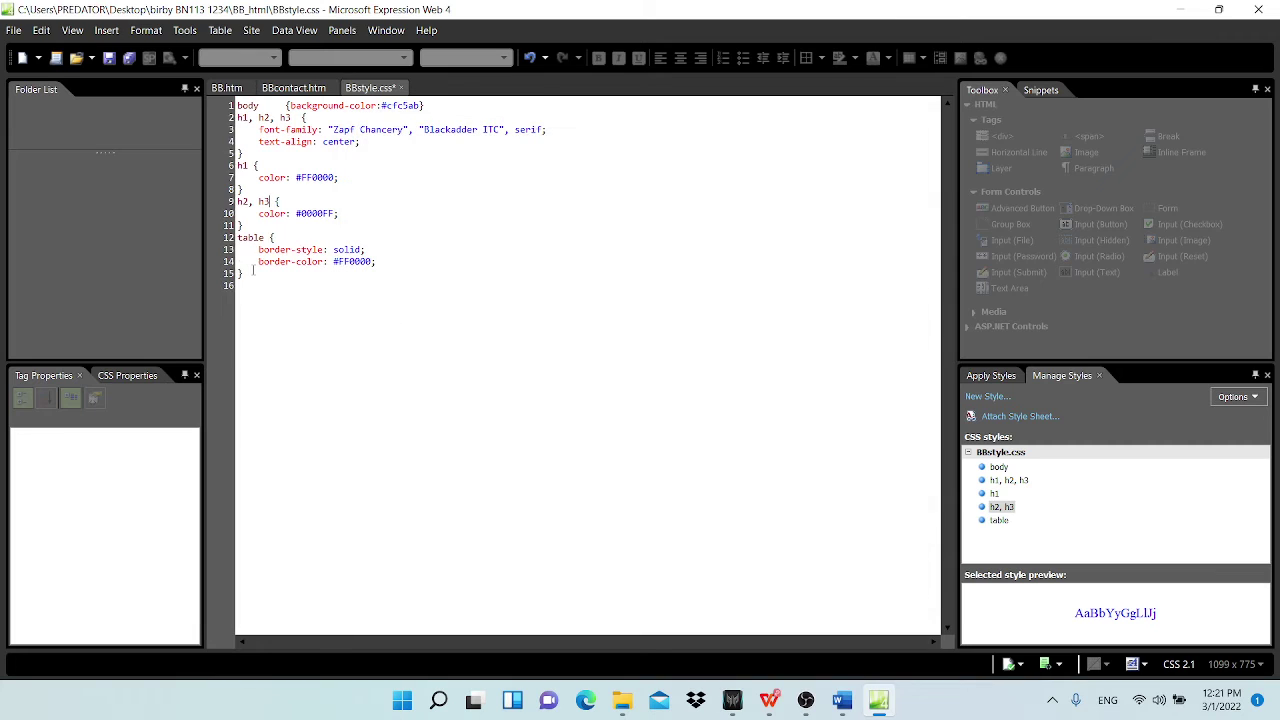
Step: Change the red border rule's selector to 'table, td' so cell gridlines match
click(266, 237)
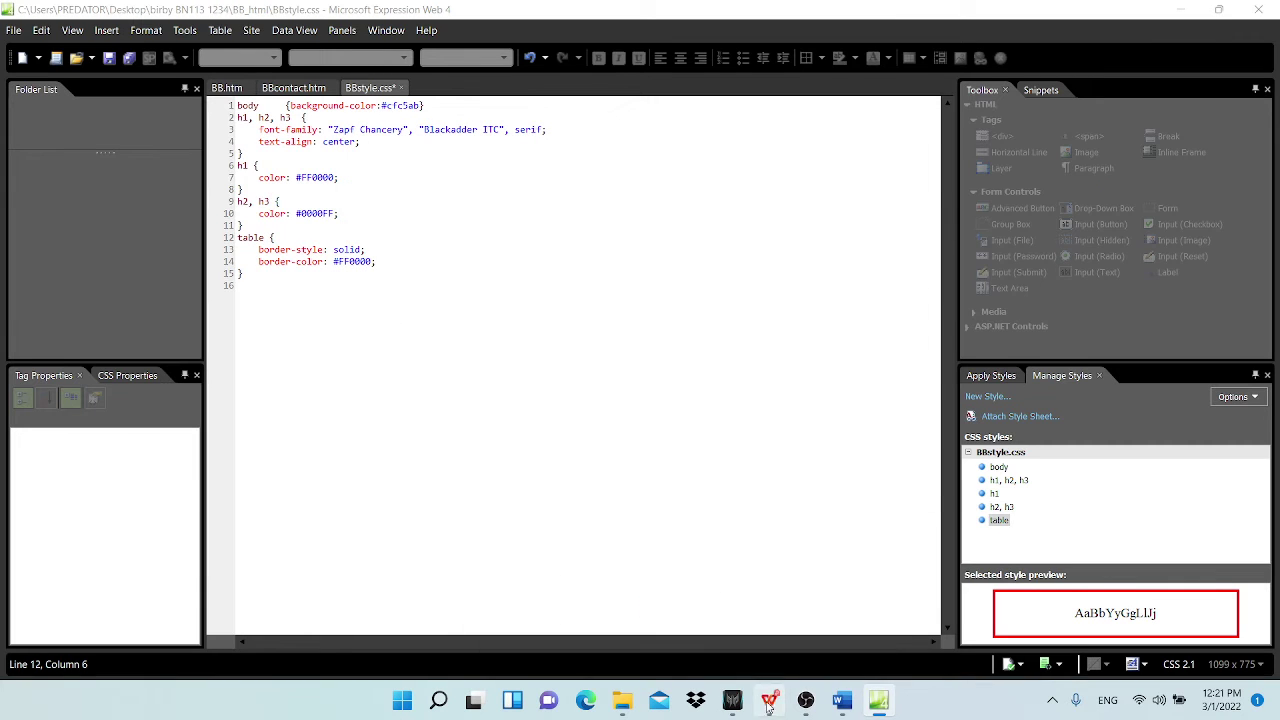
mouse_move(768, 700)
click(687, 611)
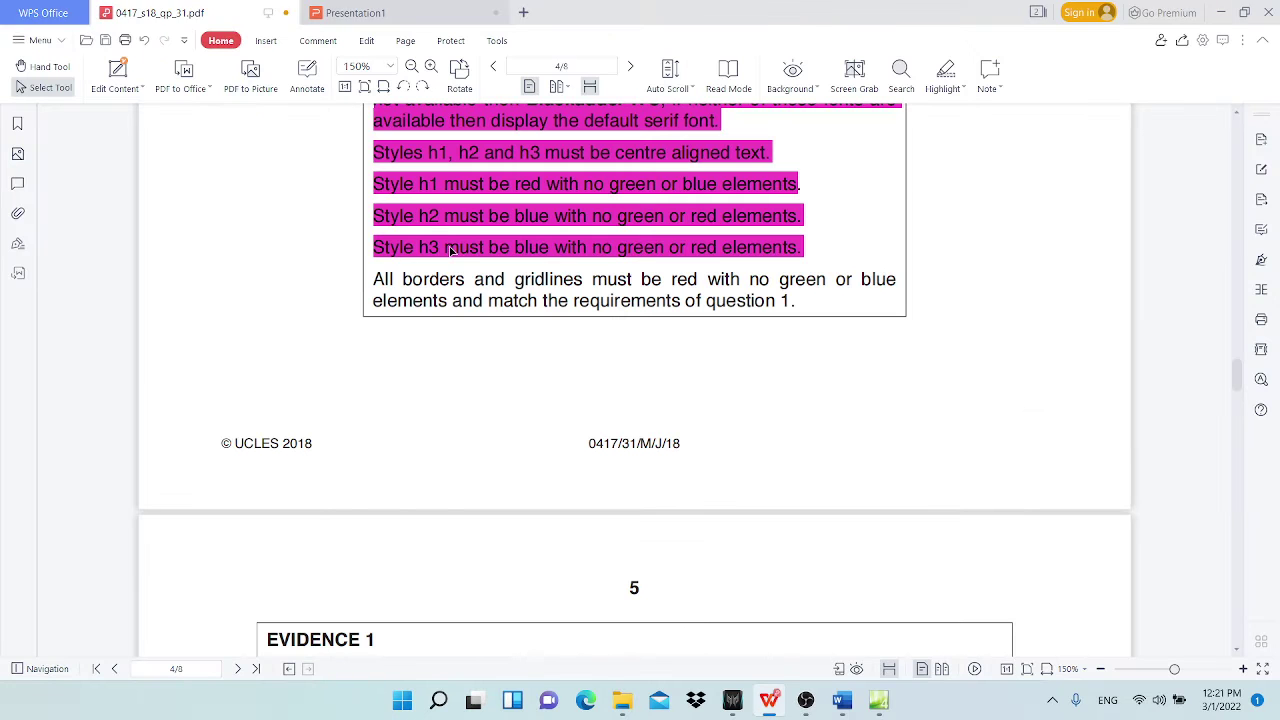
drag(403, 280, 414, 280)
click(1217, 12)
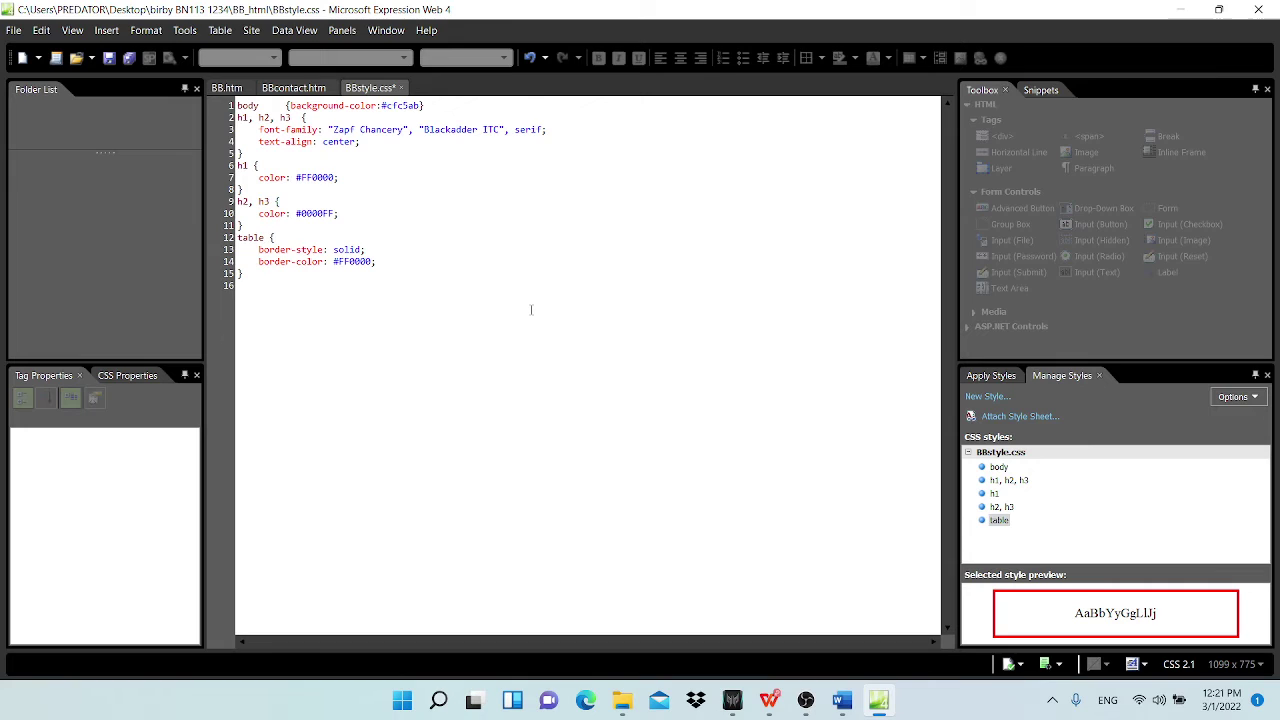
text(, td)
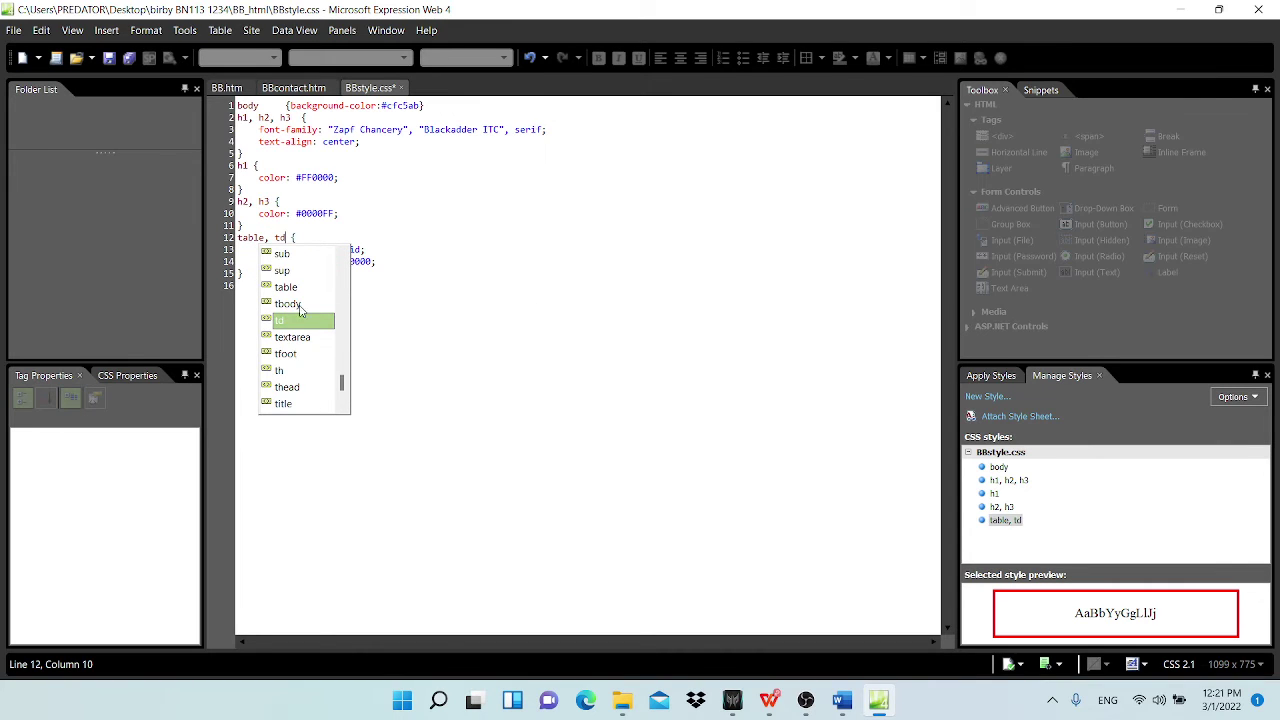
double_click(285, 328)
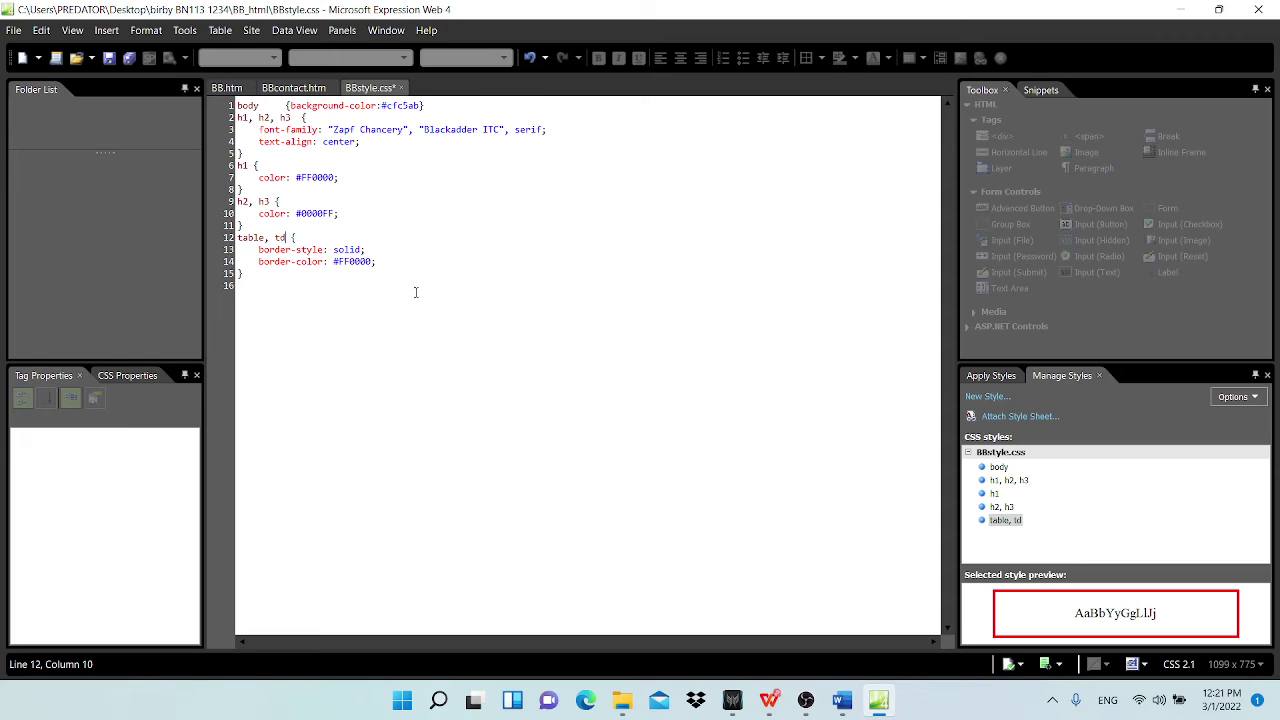
Step: Reread the paper's external border and gridline requirement on page 3, then switch to Word
mouse_move(768, 700)
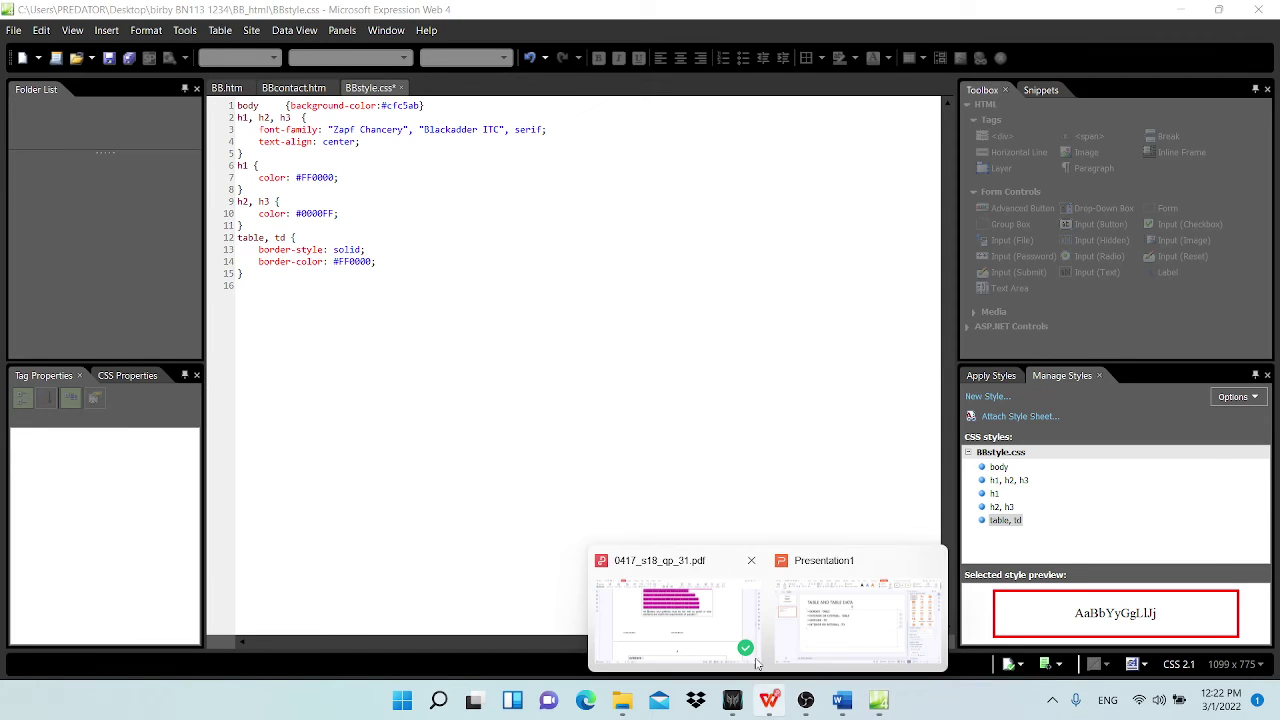
click(662, 642)
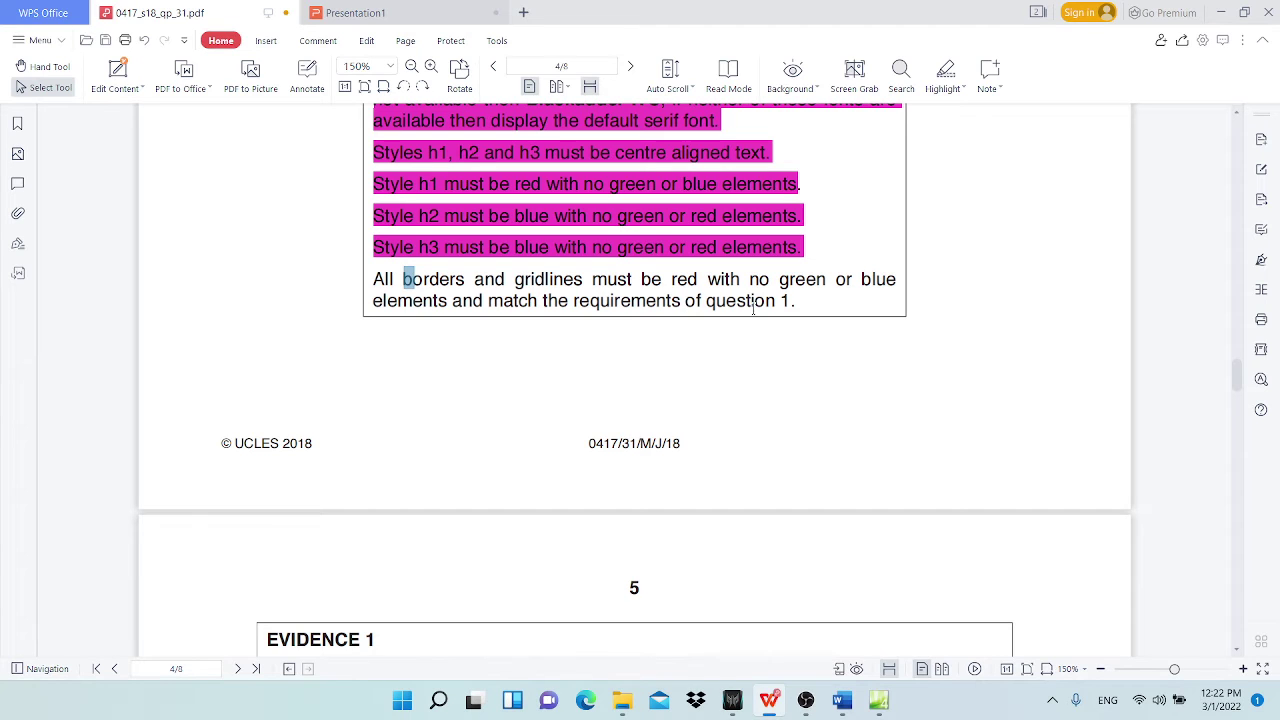
scroll(894, 423, up, 15)
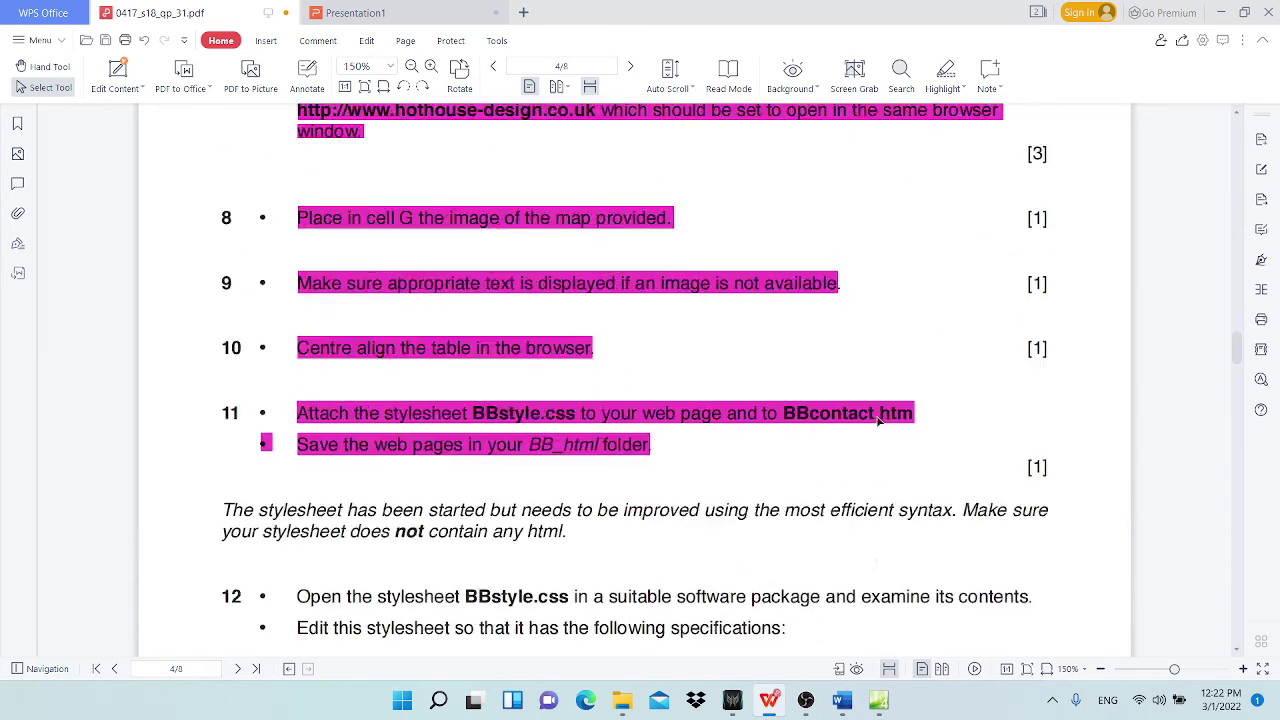
scroll(905, 447, down, 14)
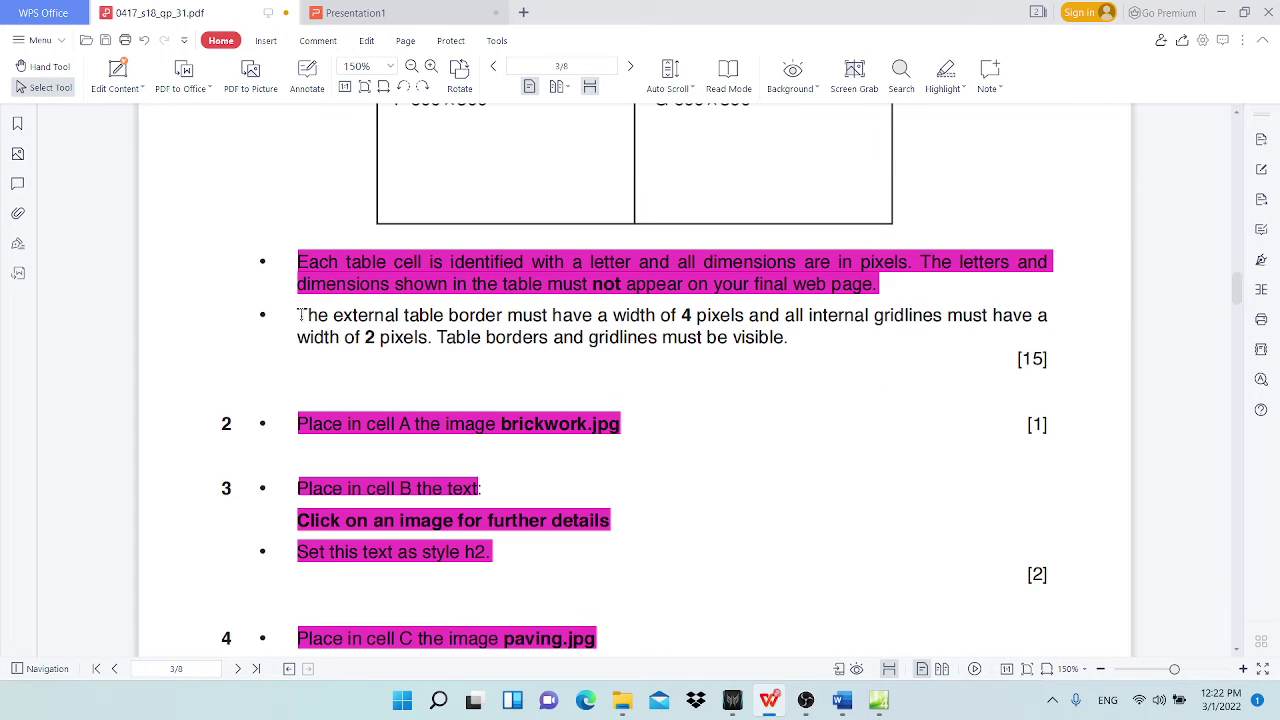
drag(299, 315, 763, 369)
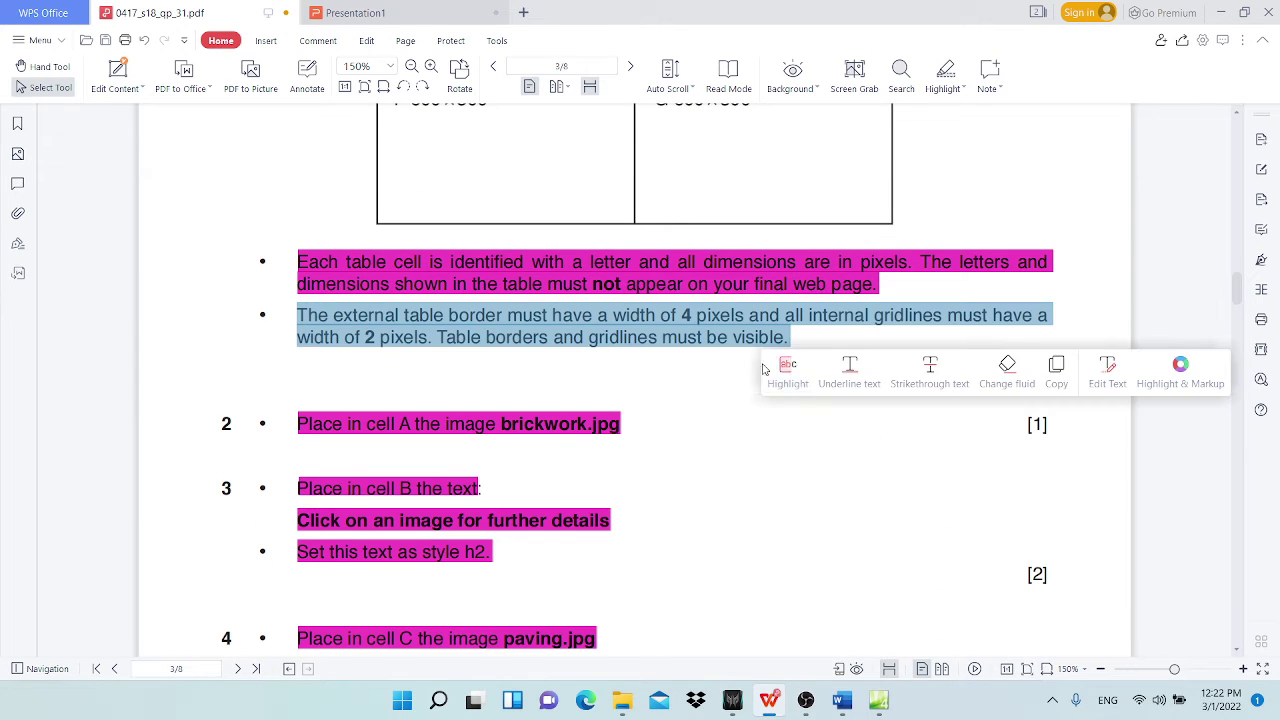
click(432, 340)
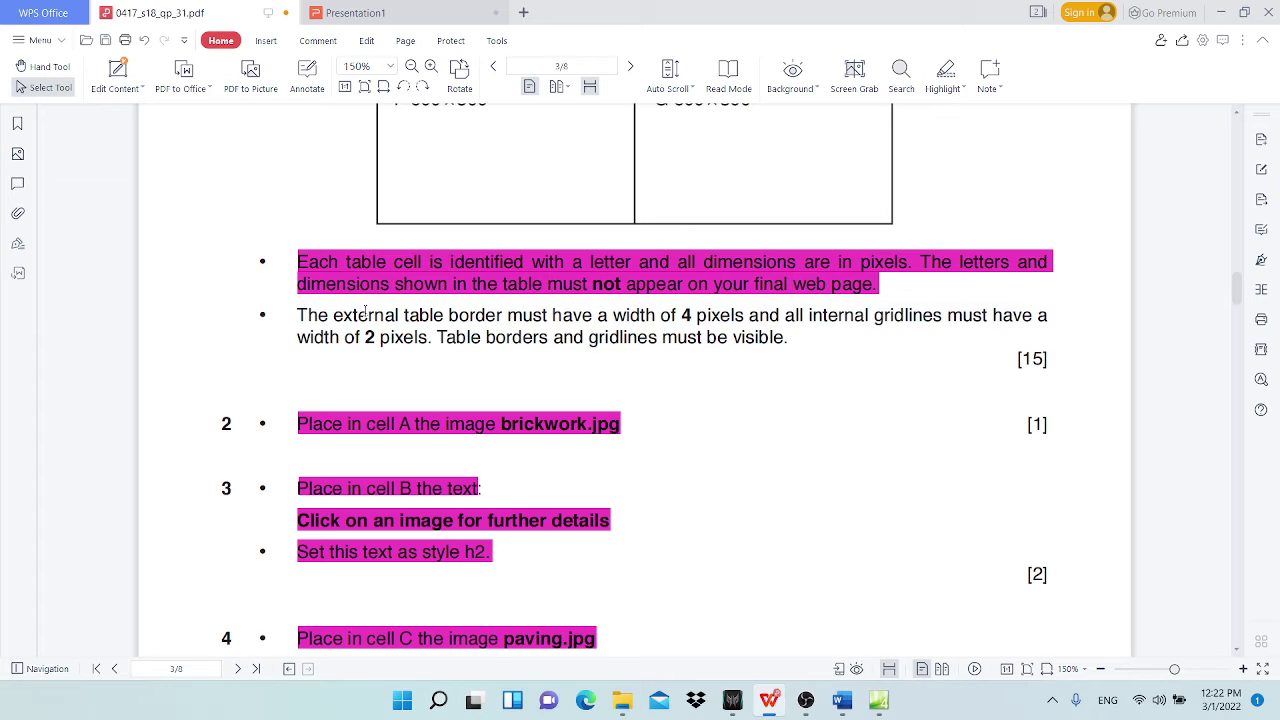
double_click(335, 316)
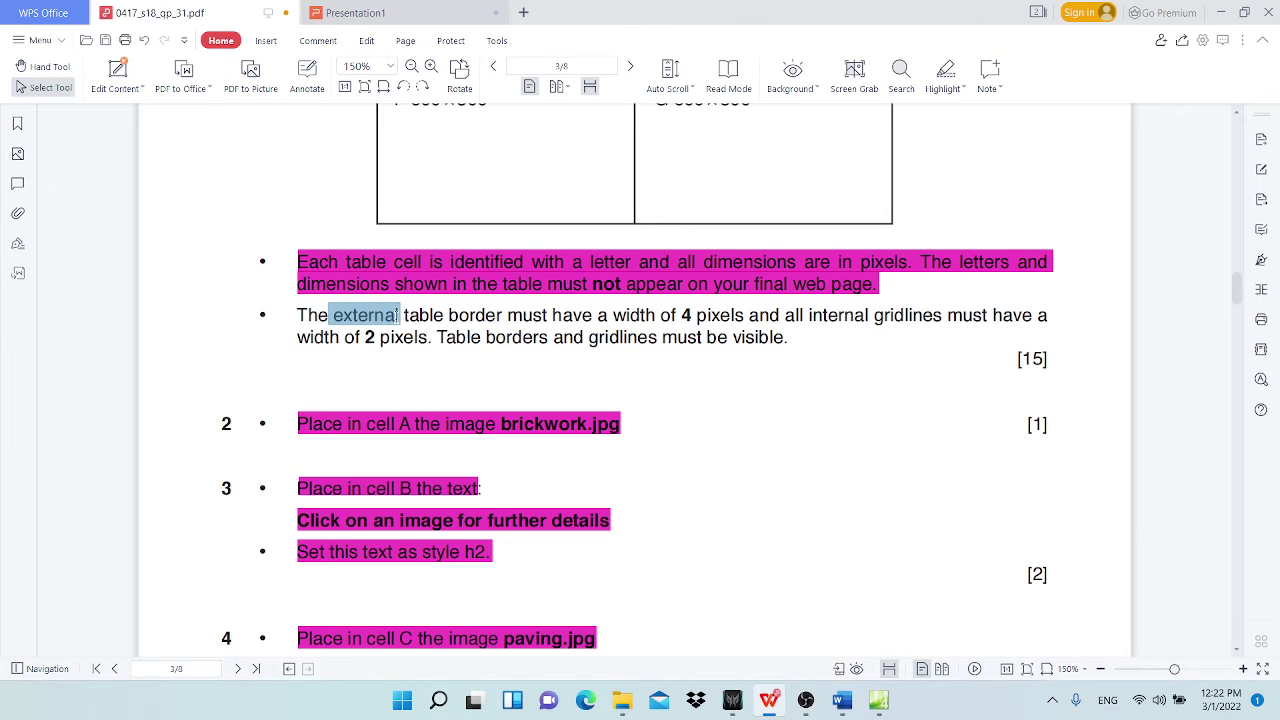
click(477, 315)
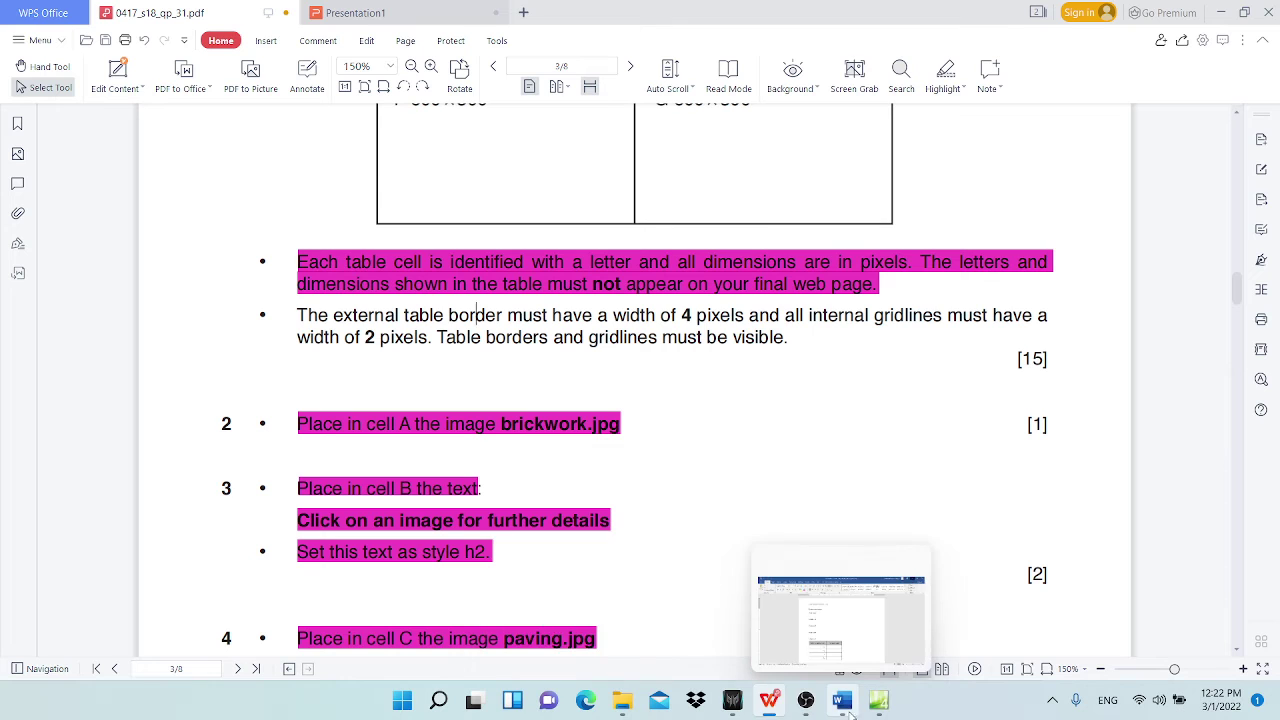
click(805, 620)
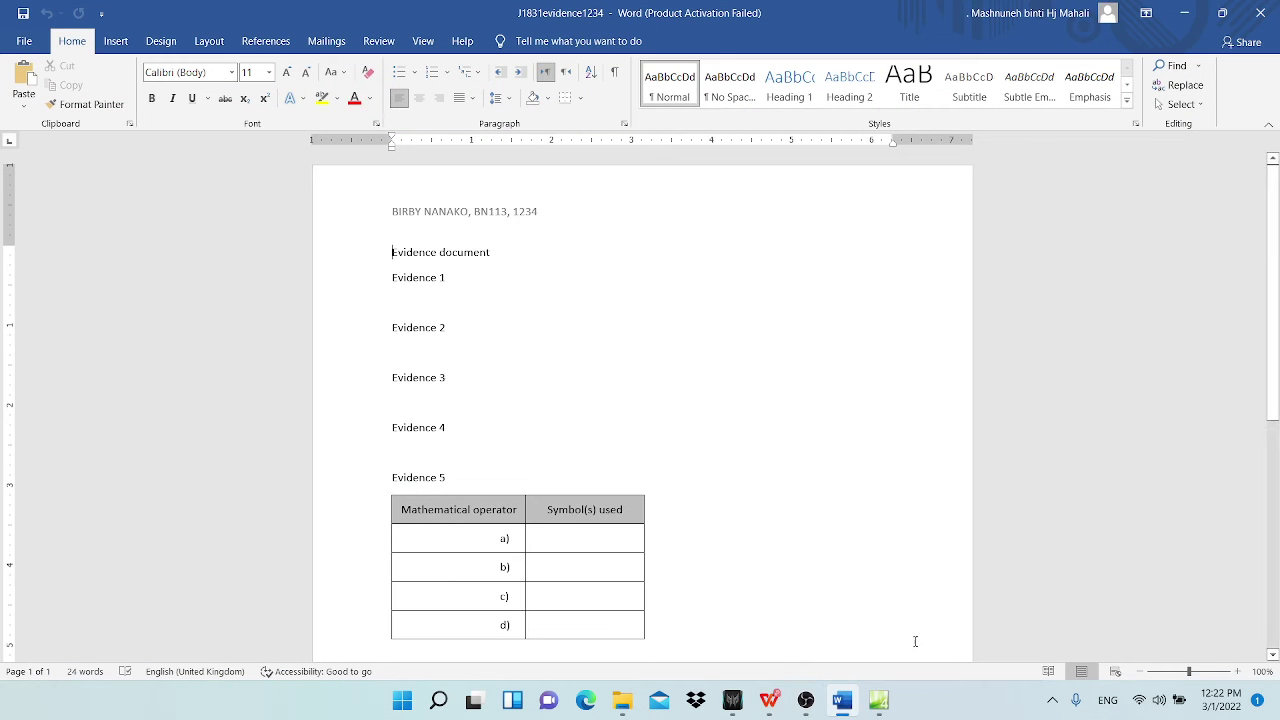
Step: Check the TABLE entry on the Presentation1 notes slide, then return to the exam PDF
mouse_move(769, 702)
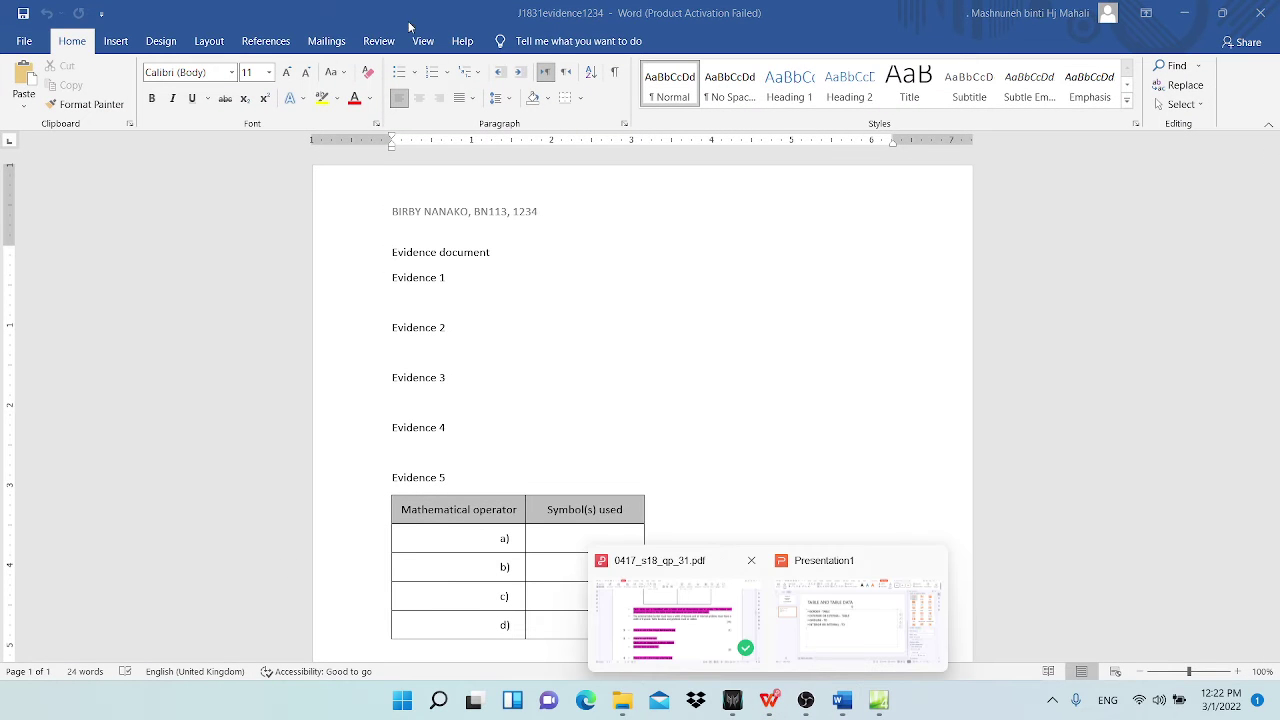
click(868, 600)
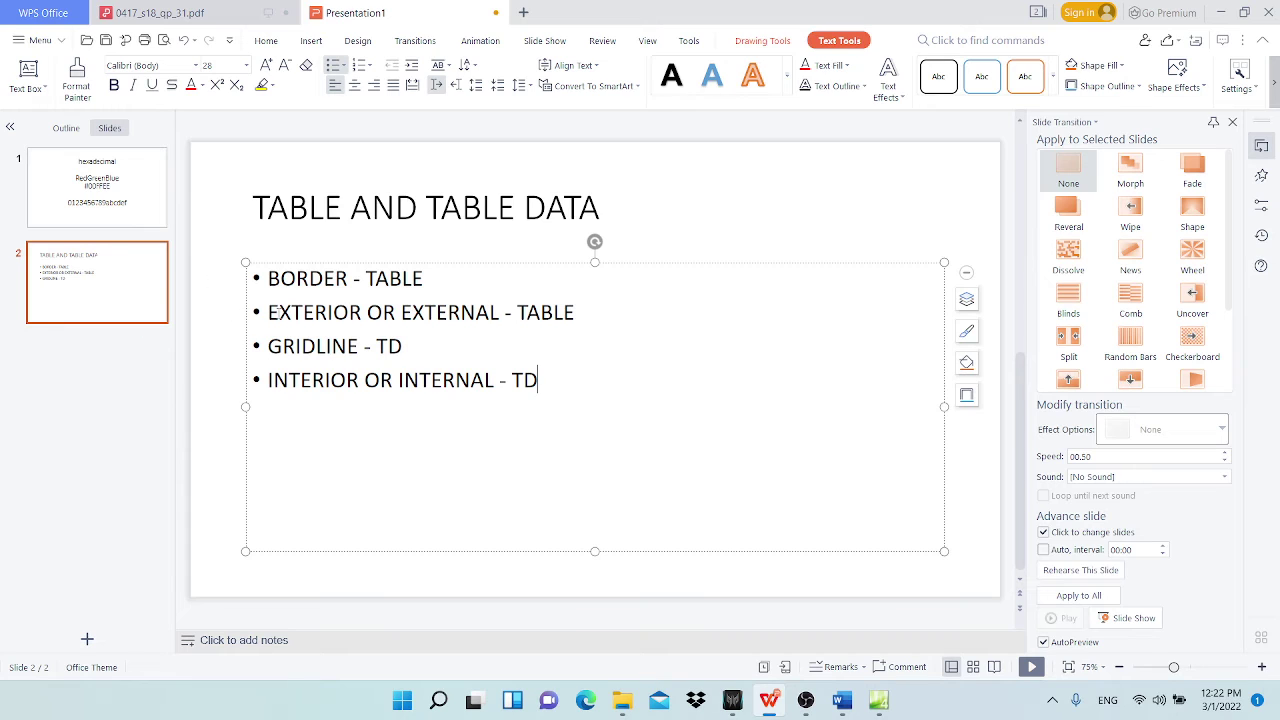
drag(268, 311, 576, 314)
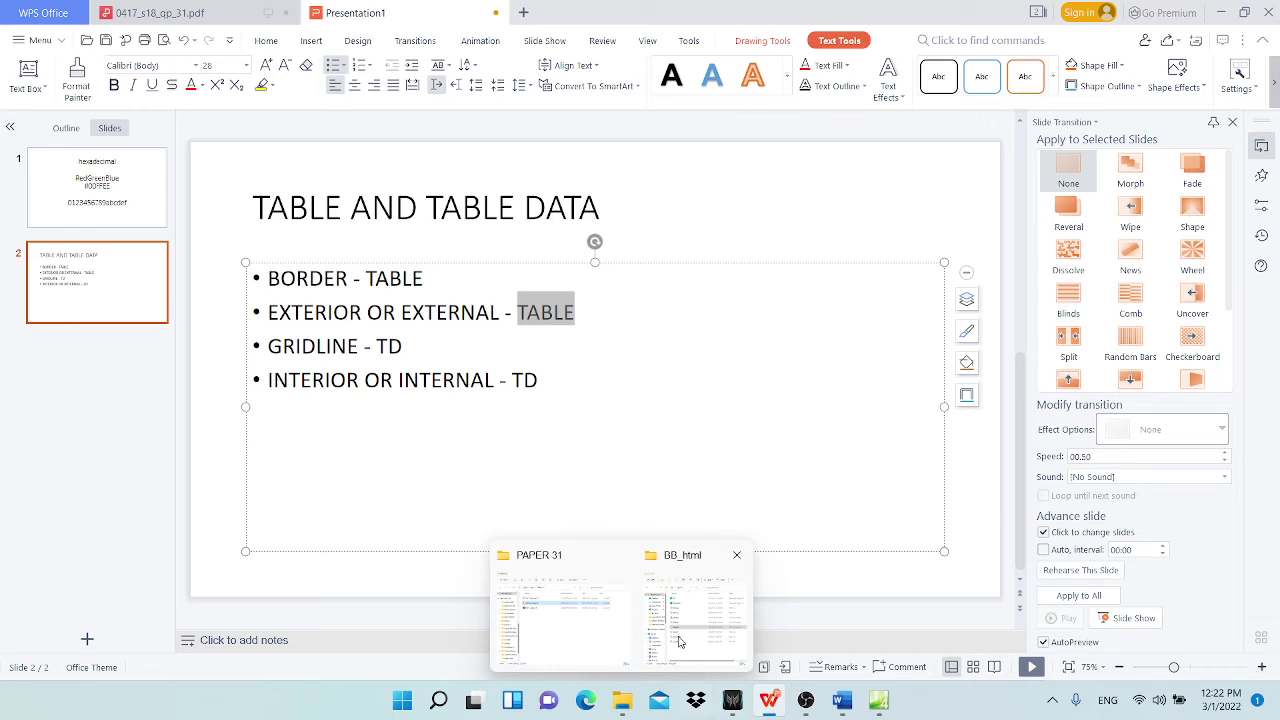
mouse_move(879, 700)
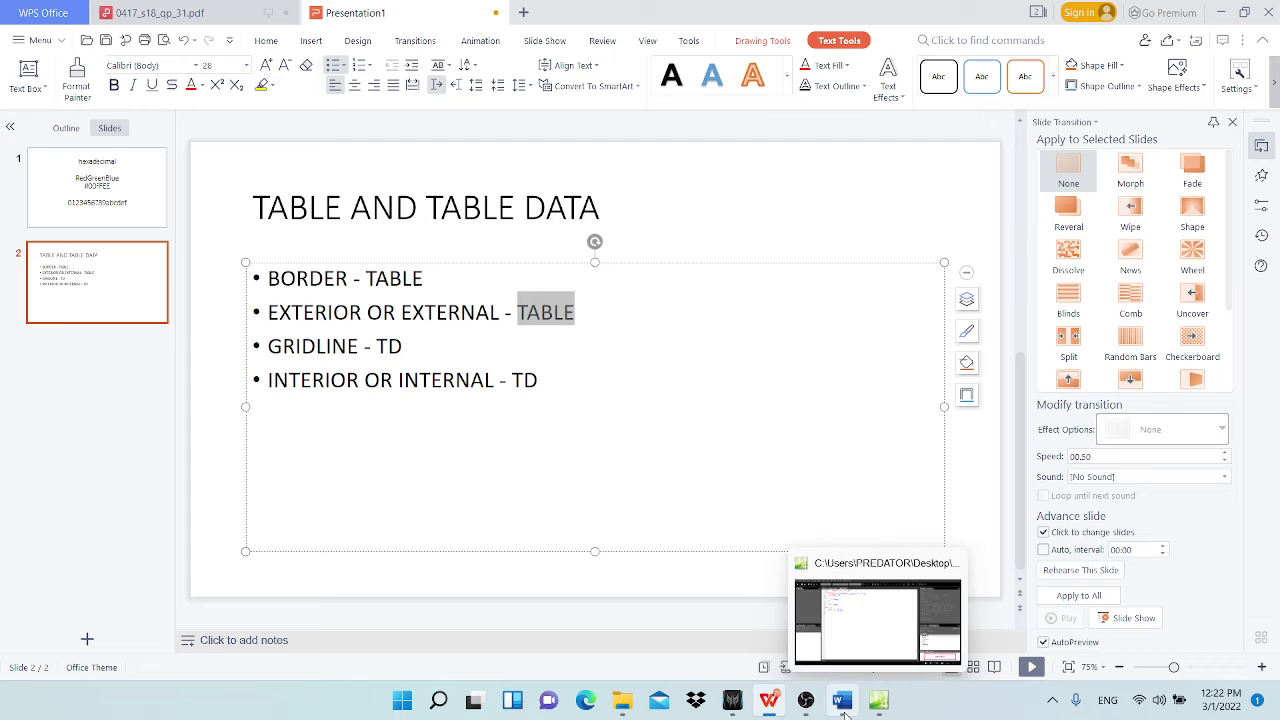
mouse_move(768, 700)
click(677, 593)
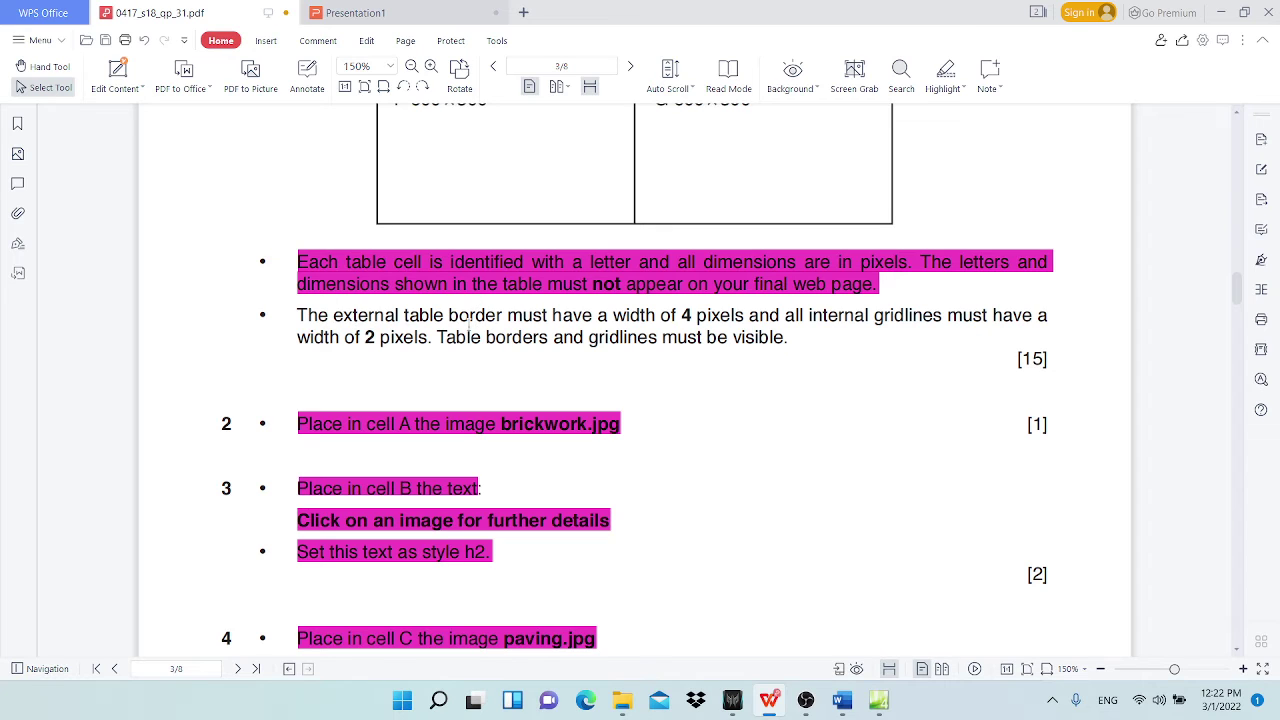
Step: Create another table style rule and open it for modification
click(880, 705)
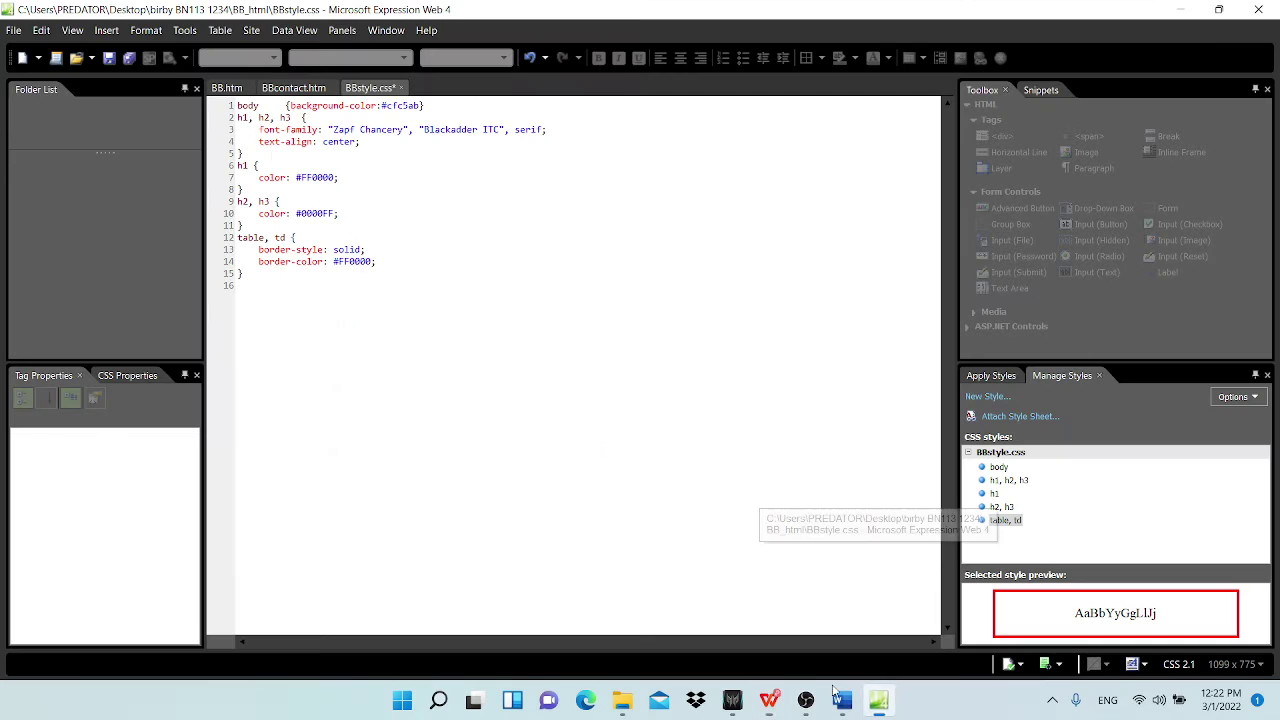
click(988, 397)
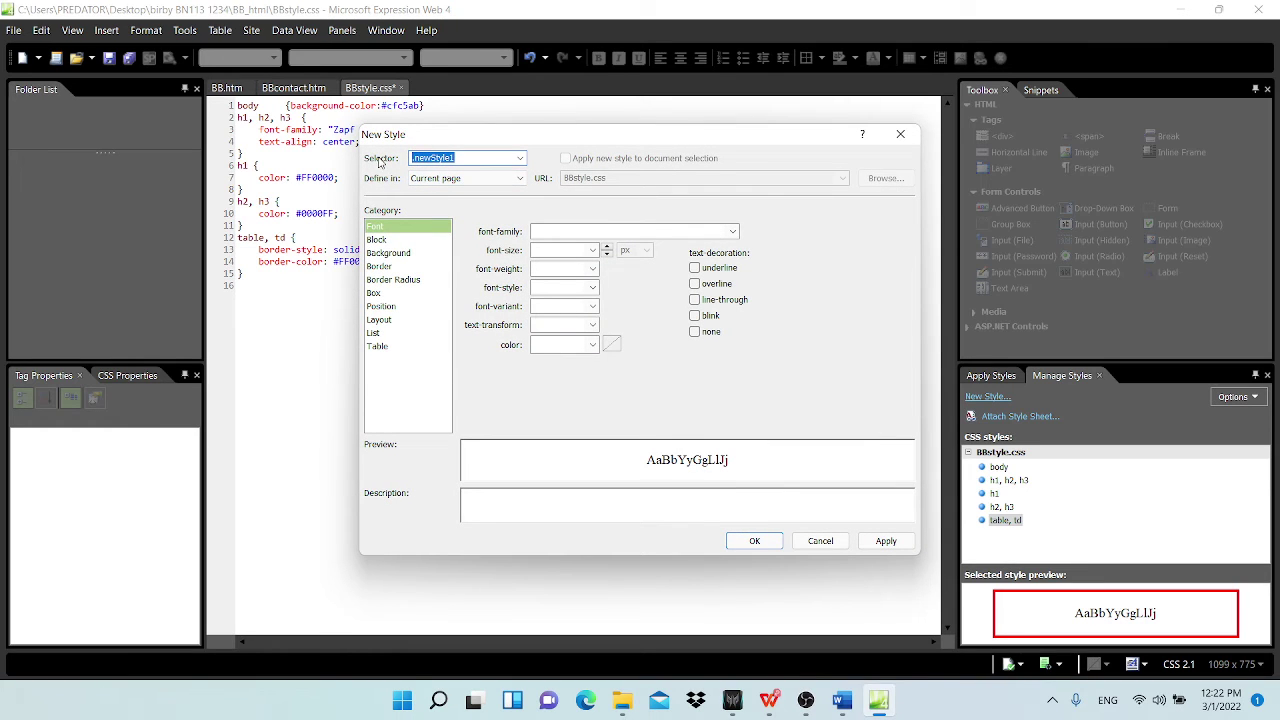
text(table)
key(Return)
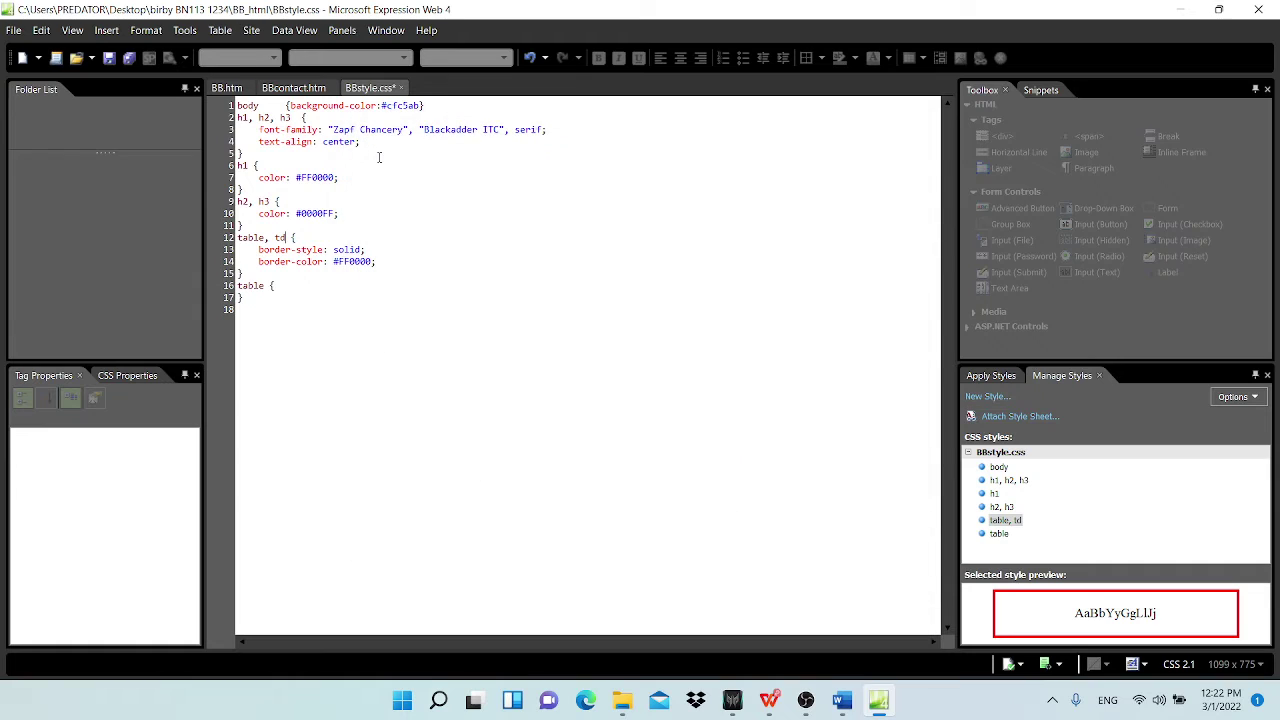
right_click(258, 294)
click(241, 273)
right_click(265, 285)
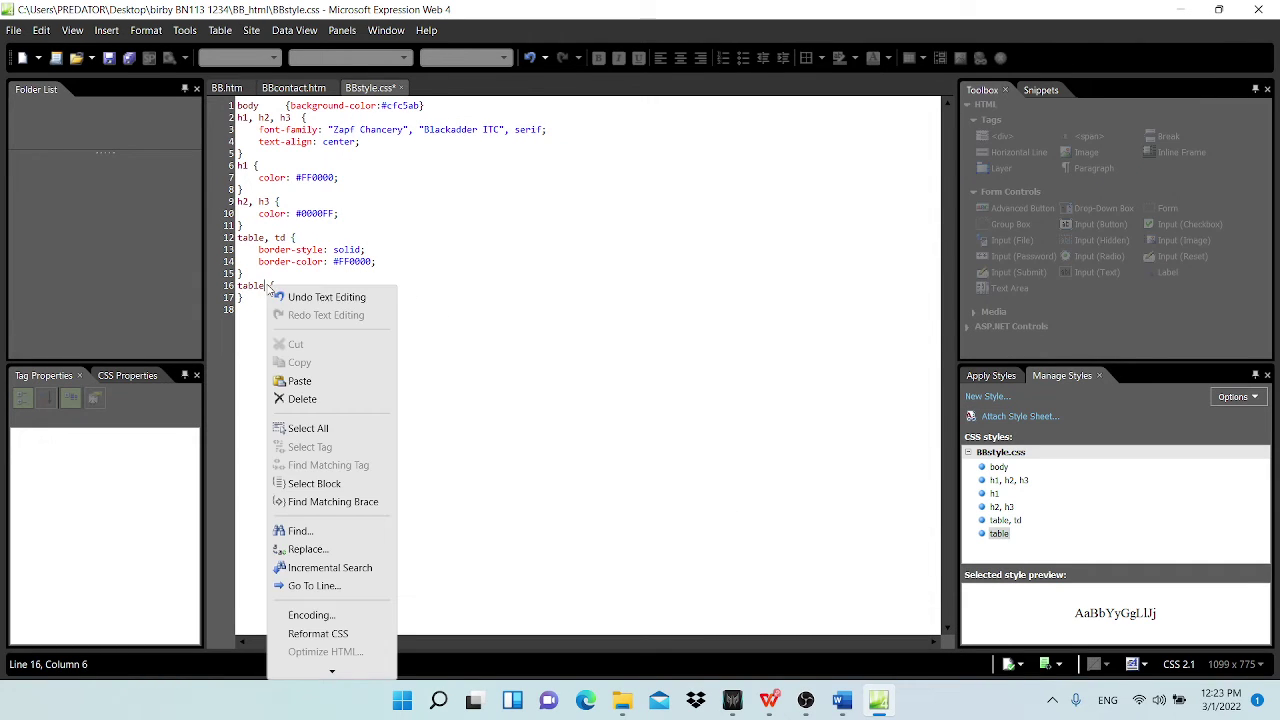
right_click(997, 532)
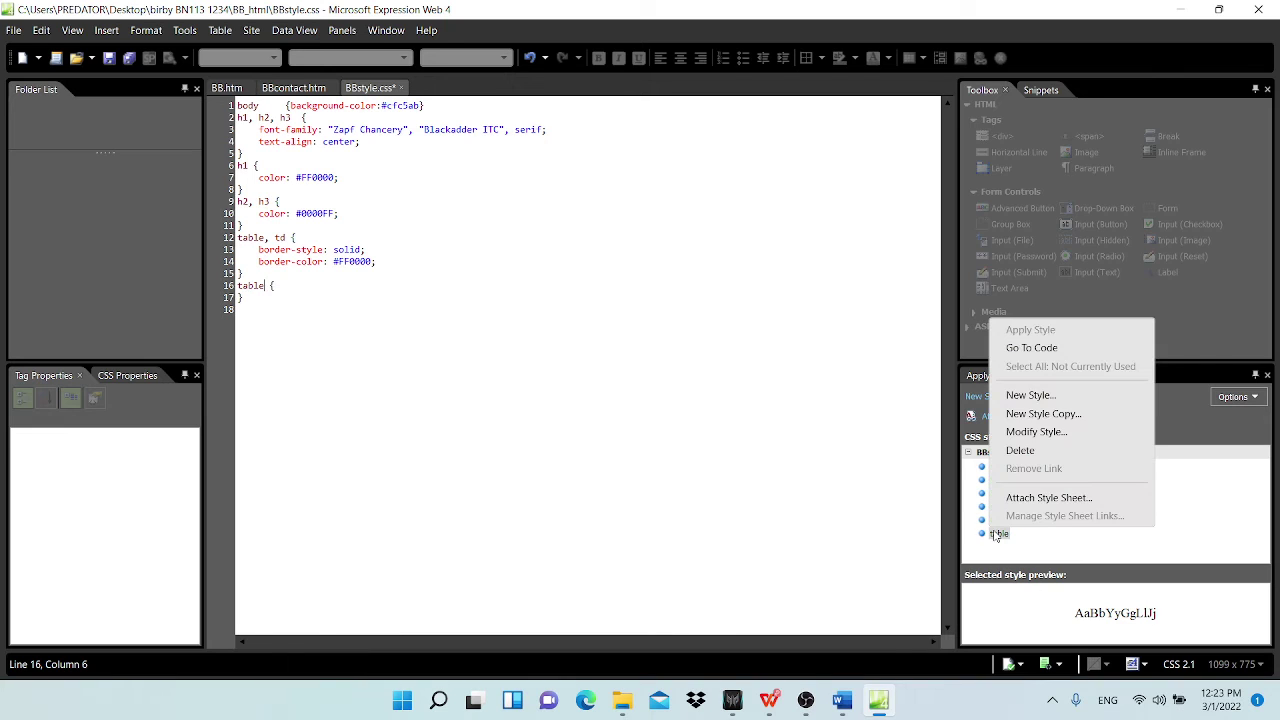
click(1052, 431)
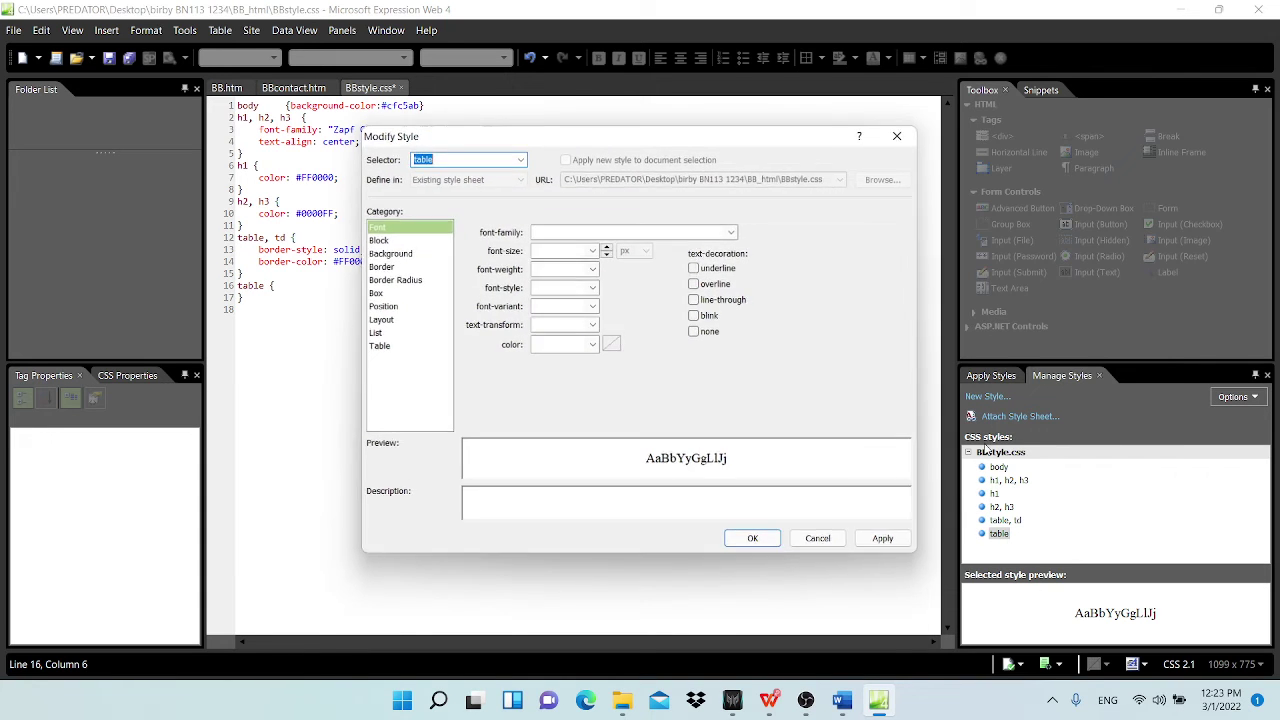
Step: Give the table rule a 4 px border width
click(382, 268)
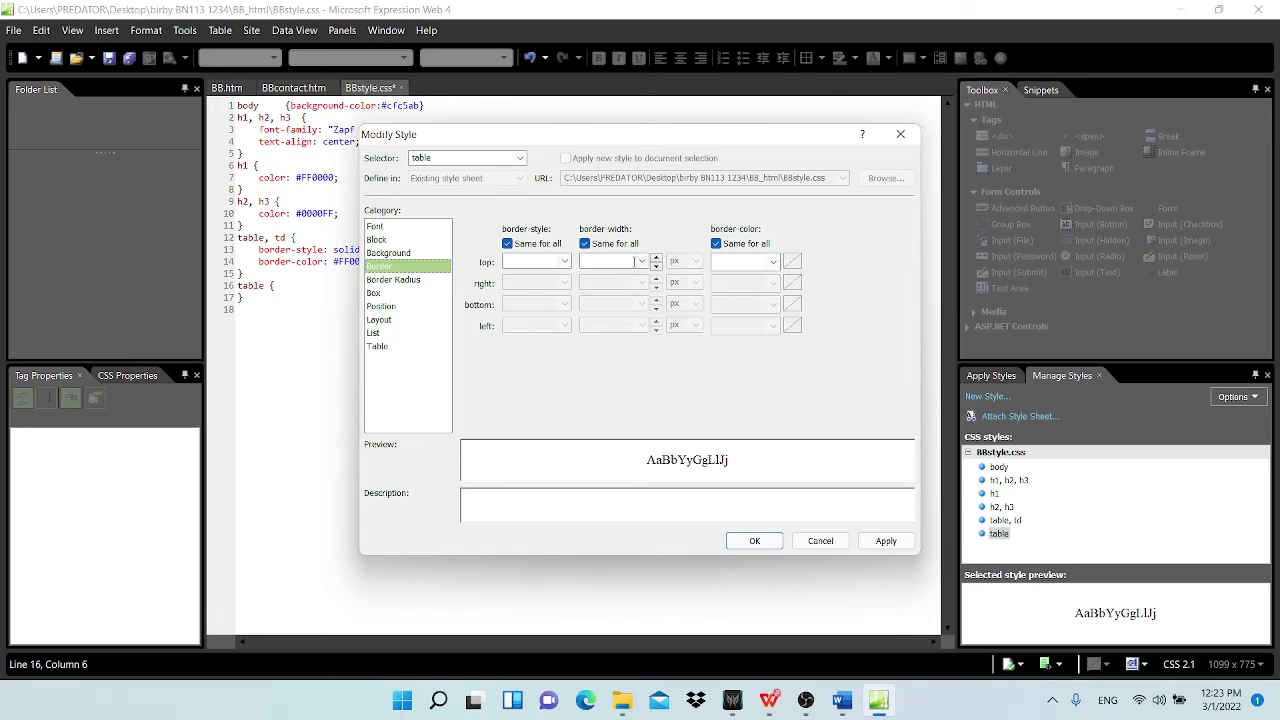
mouse_move(877, 702)
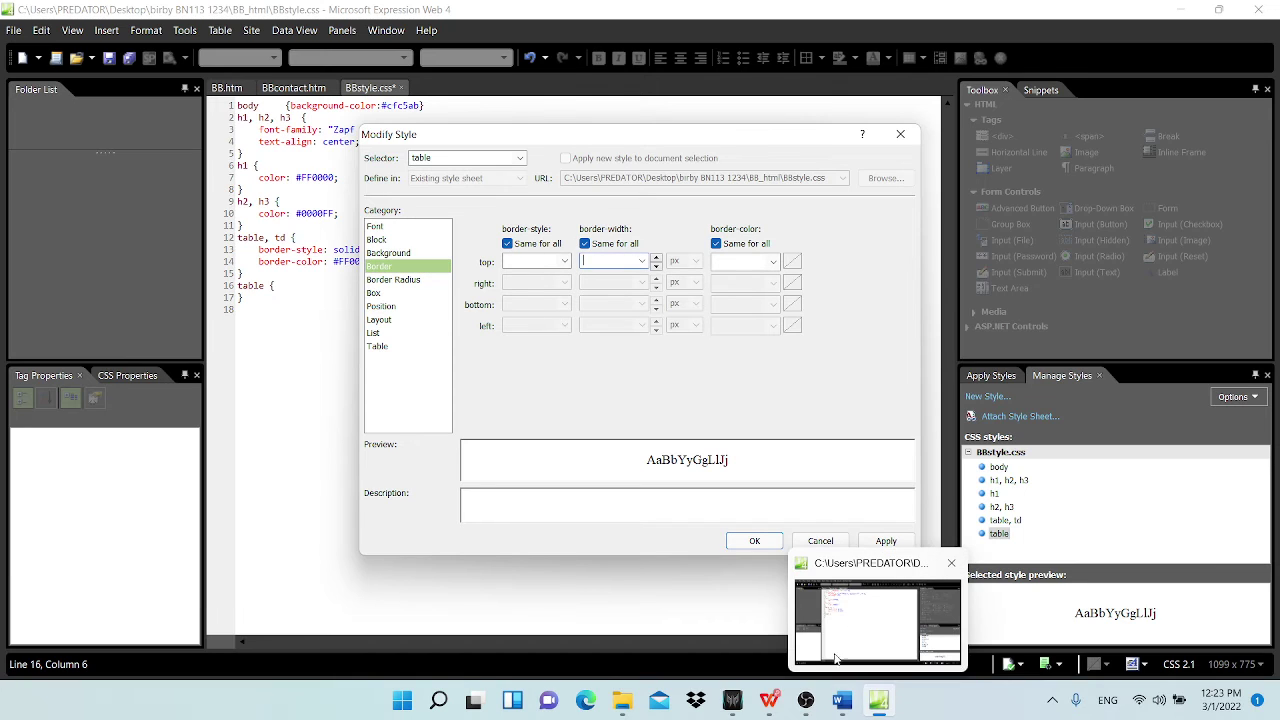
click(692, 629)
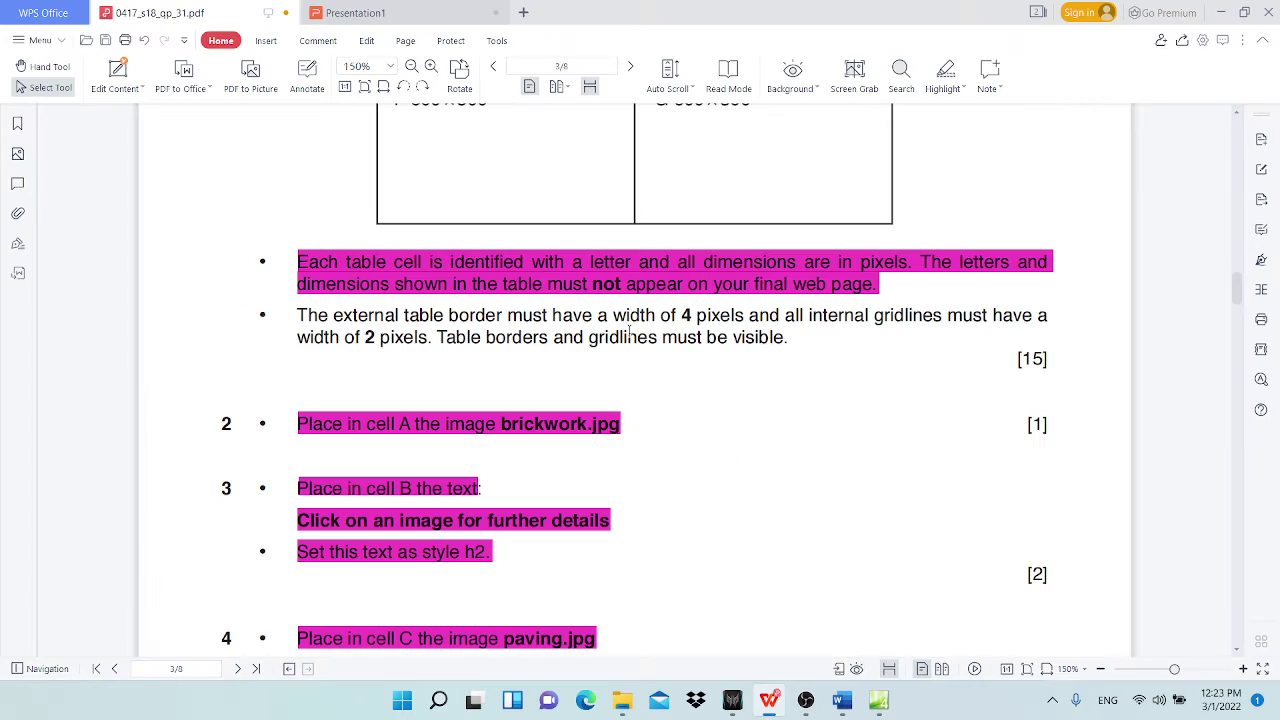
key(alt+Tab)
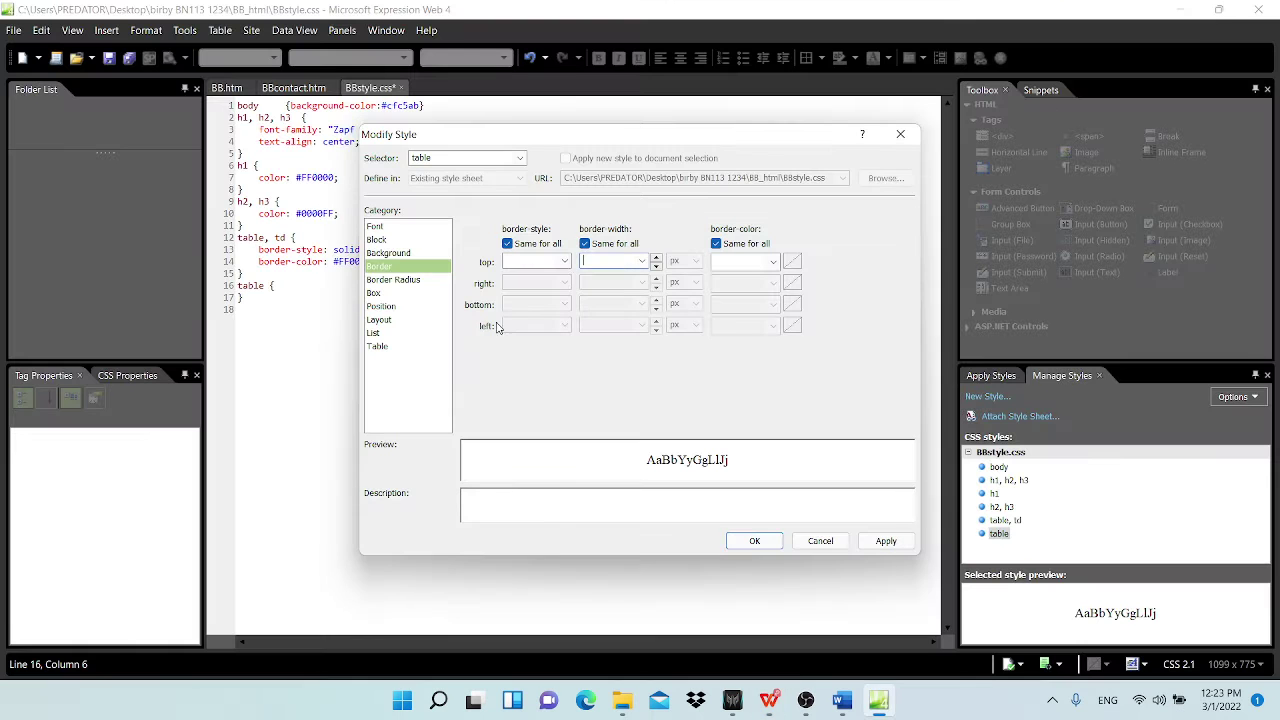
click(641, 261)
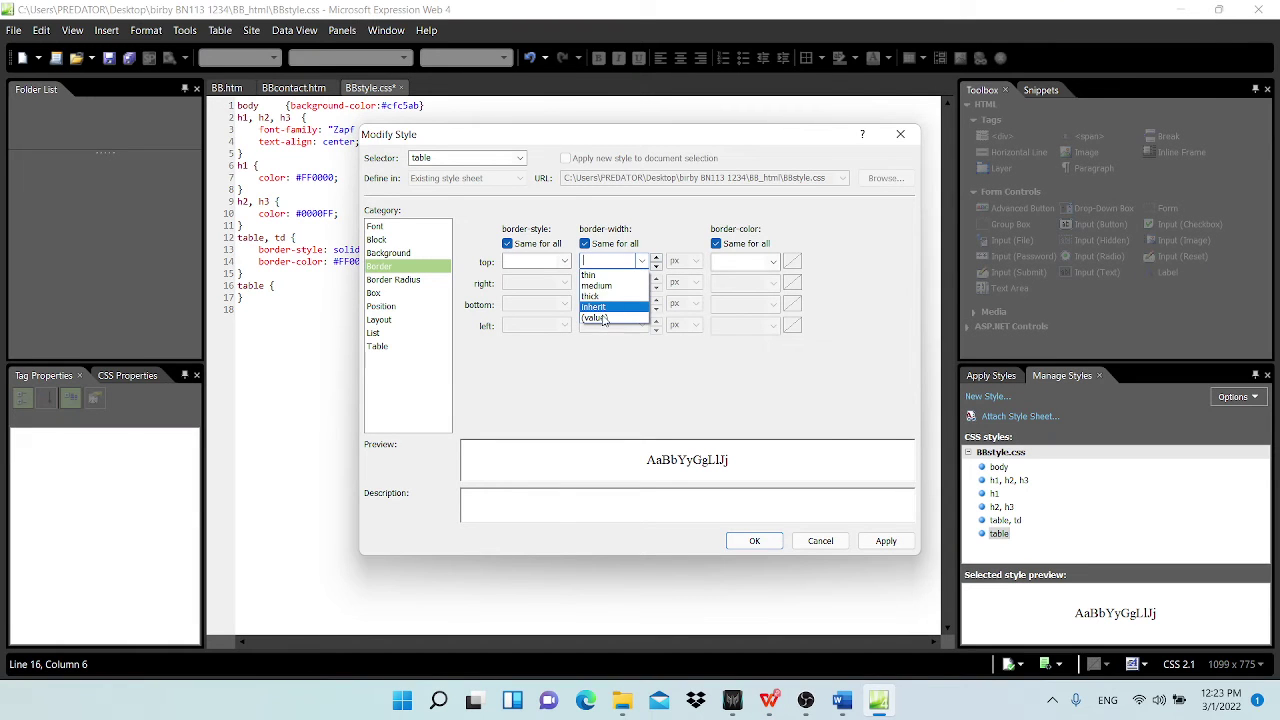
click(604, 322)
click(605, 261)
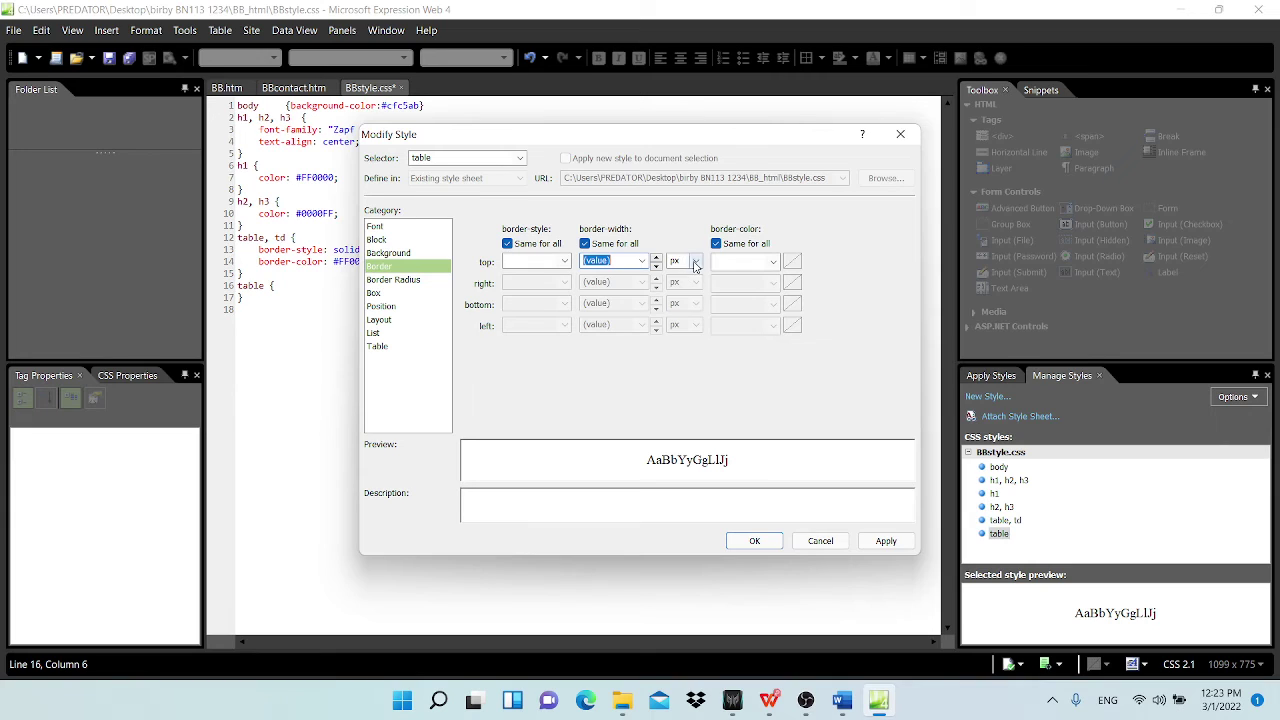
click(696, 261)
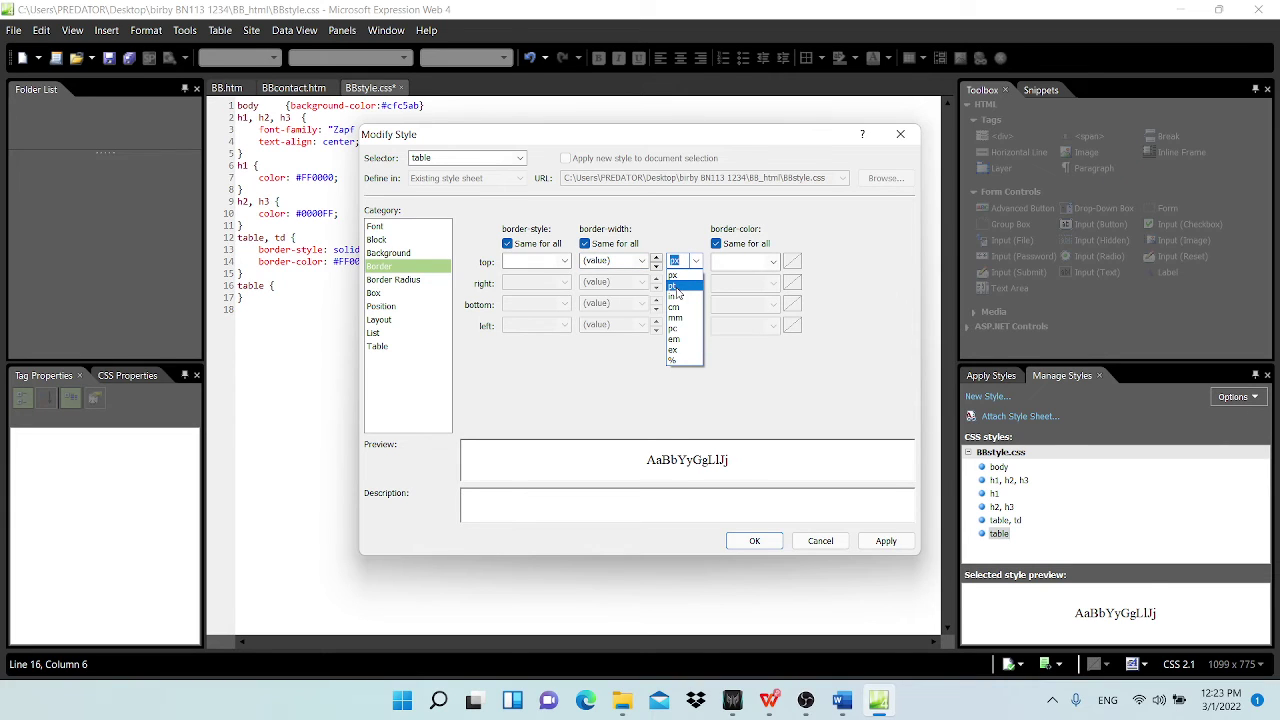
click(620, 260)
click(620, 260)
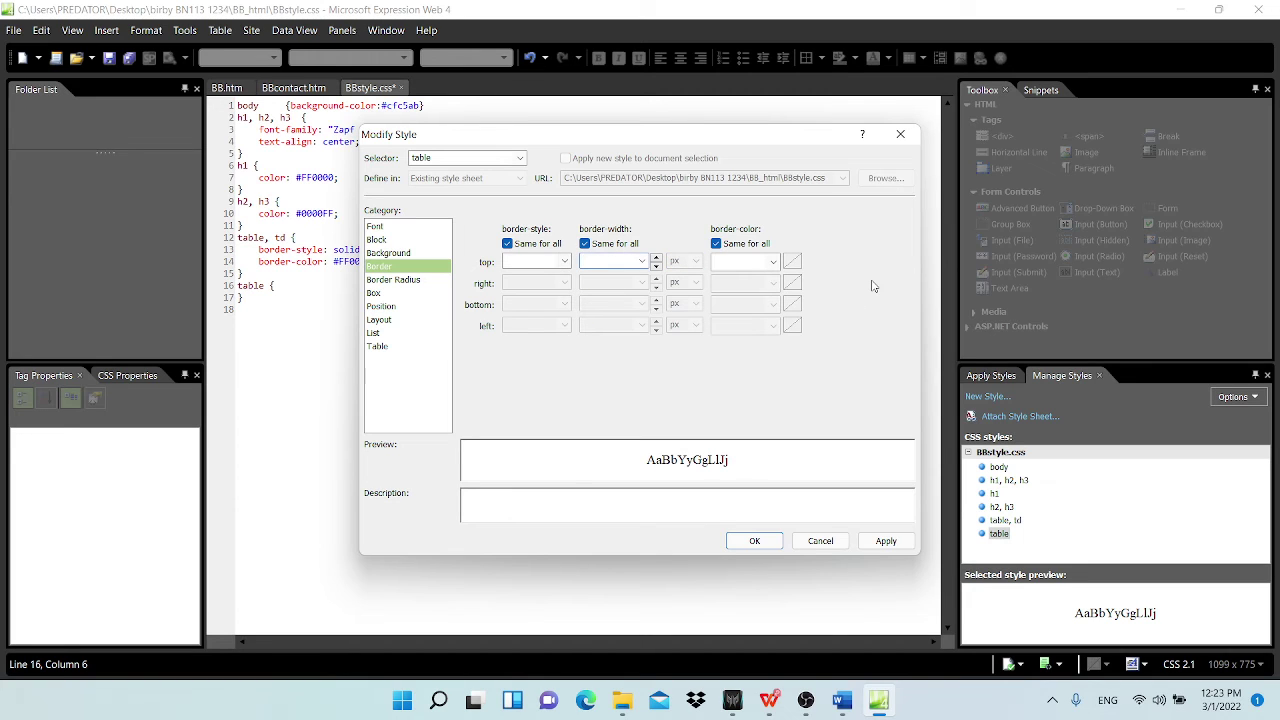
text(4)
click(755, 541)
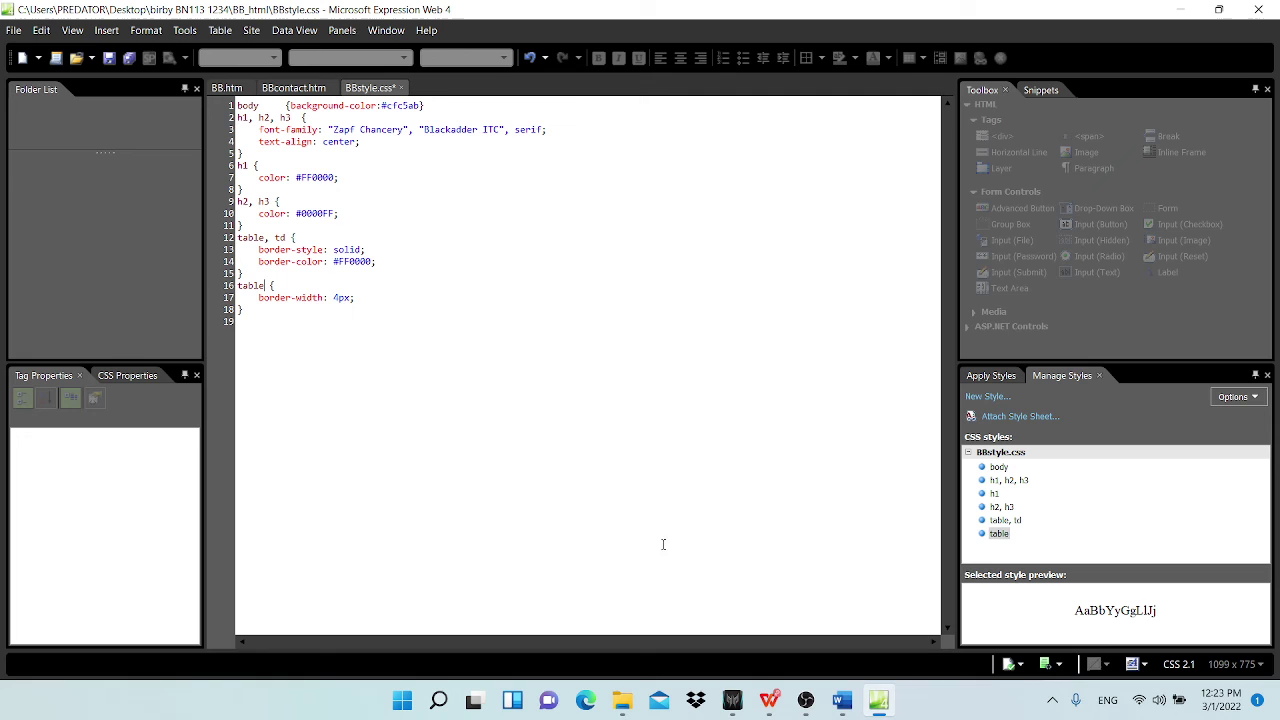
Step: Begin a new style rule and mark the 4 px border as done in the paper
click(261, 321)
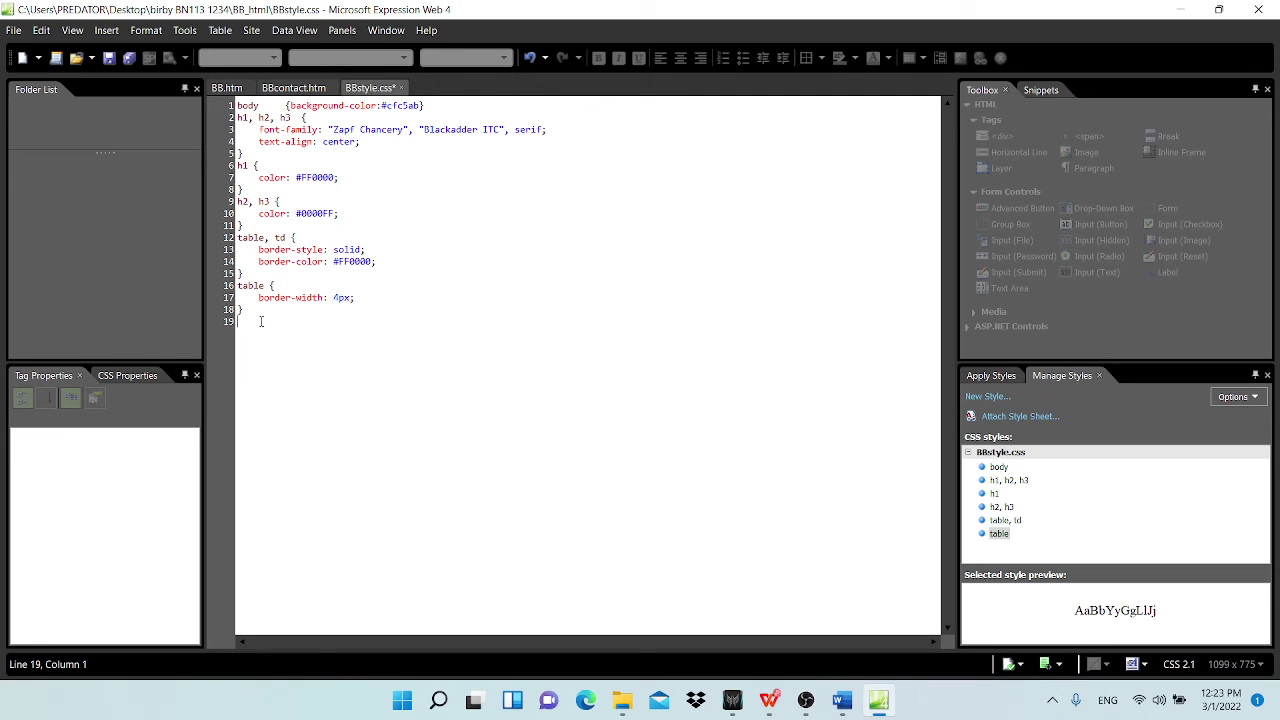
click(987, 396)
mouse_move(769, 700)
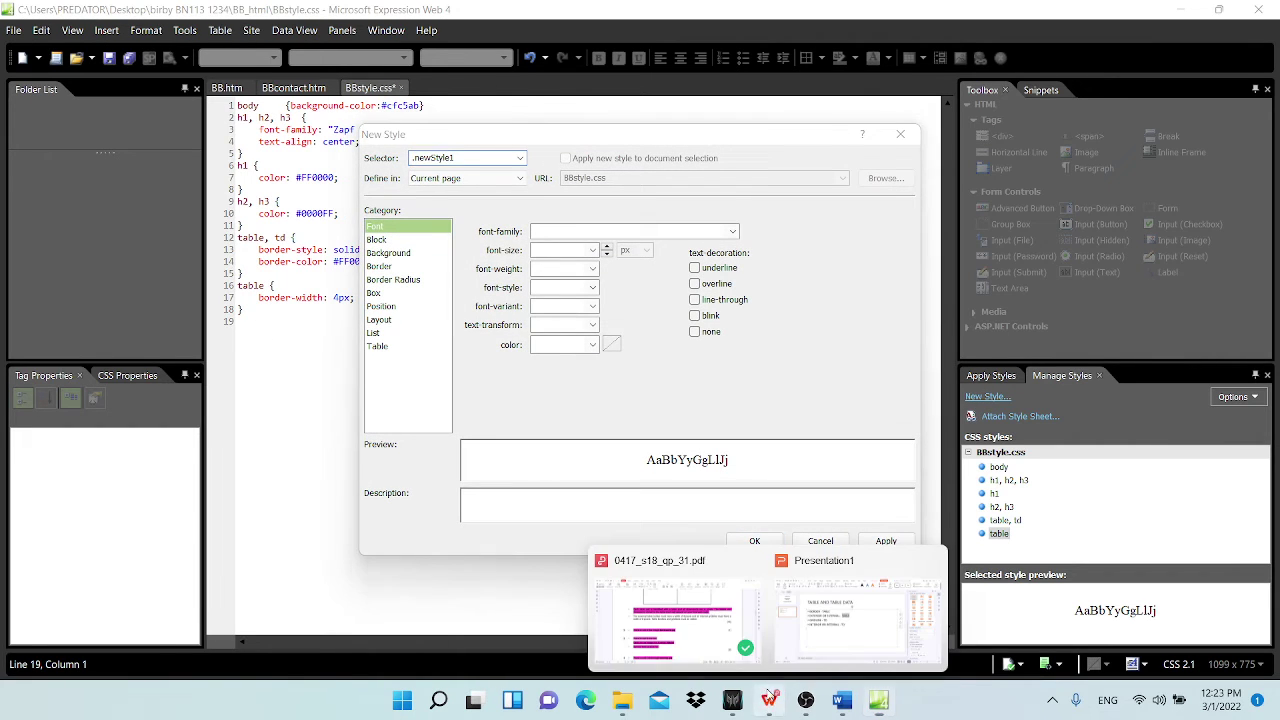
click(757, 612)
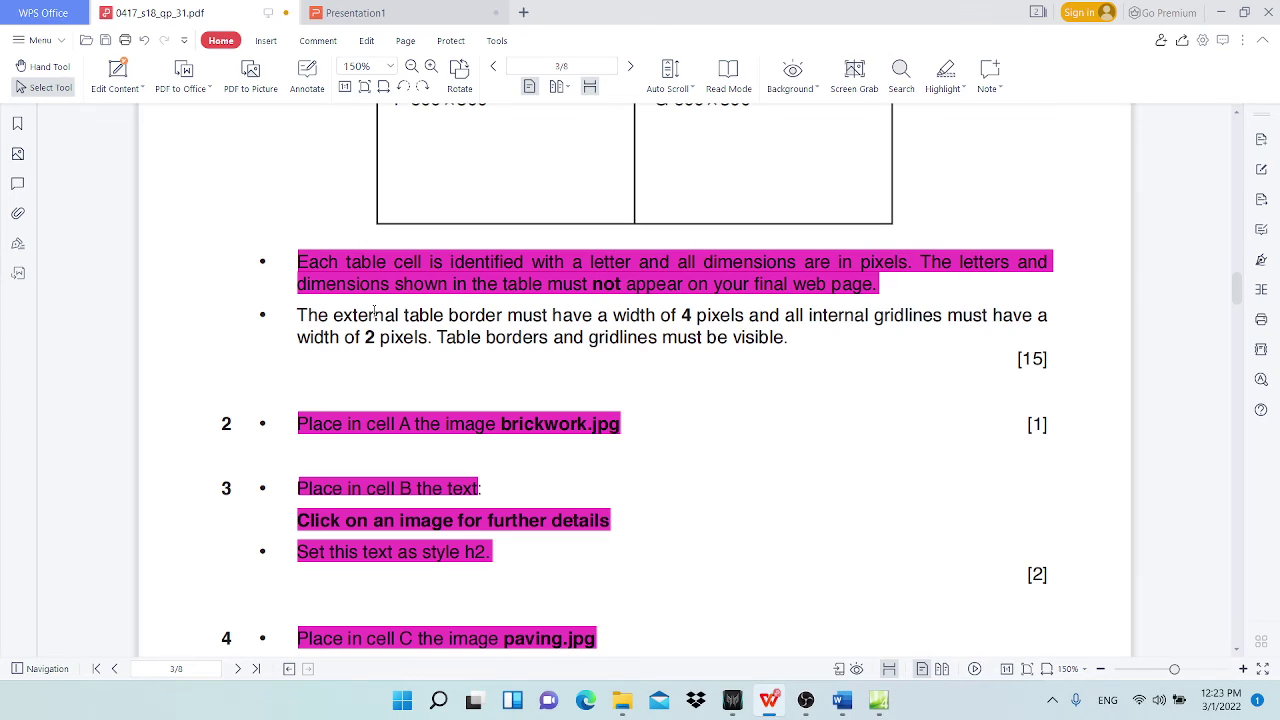
drag(289, 319, 741, 315)
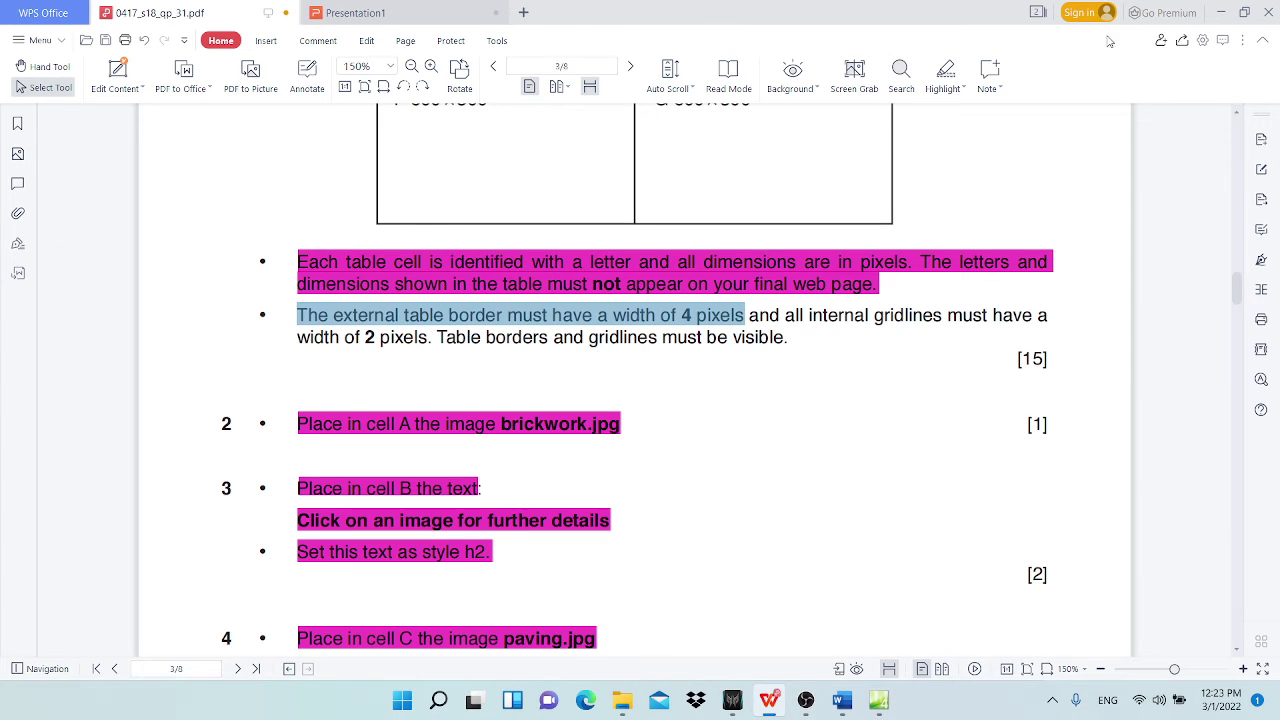
click(945, 68)
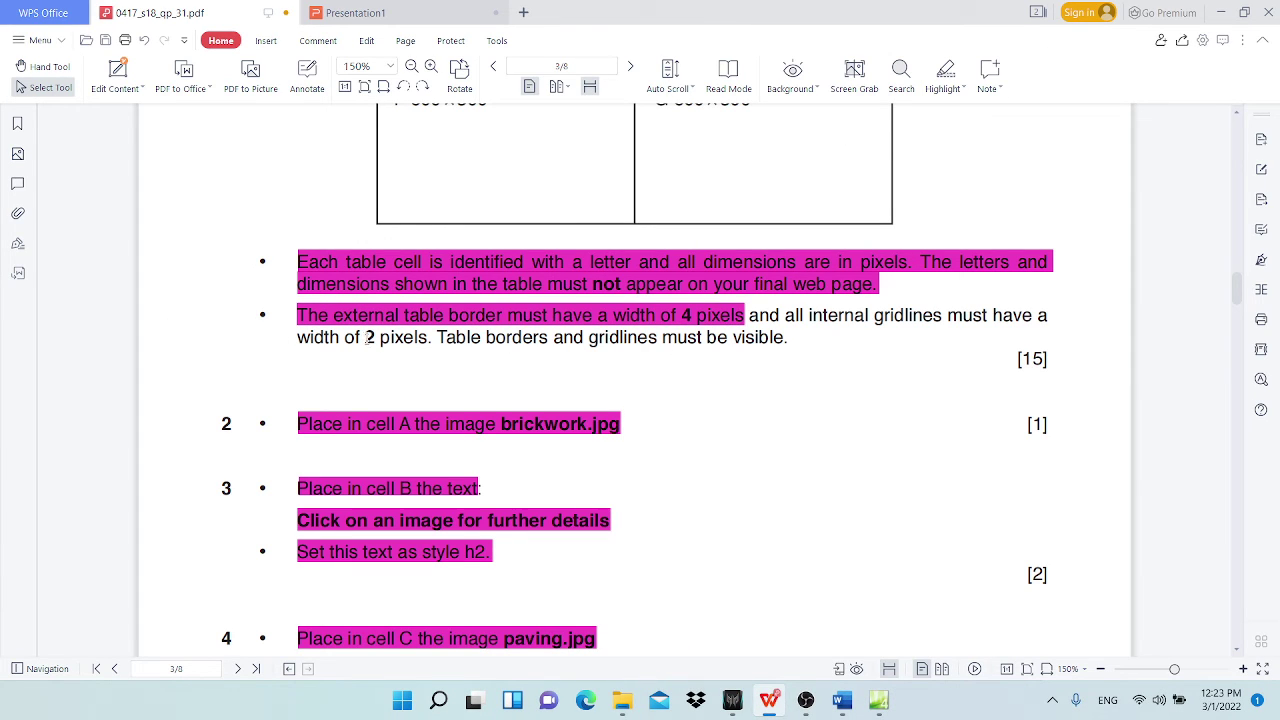
drag(366, 338, 428, 341)
click(1220, 12)
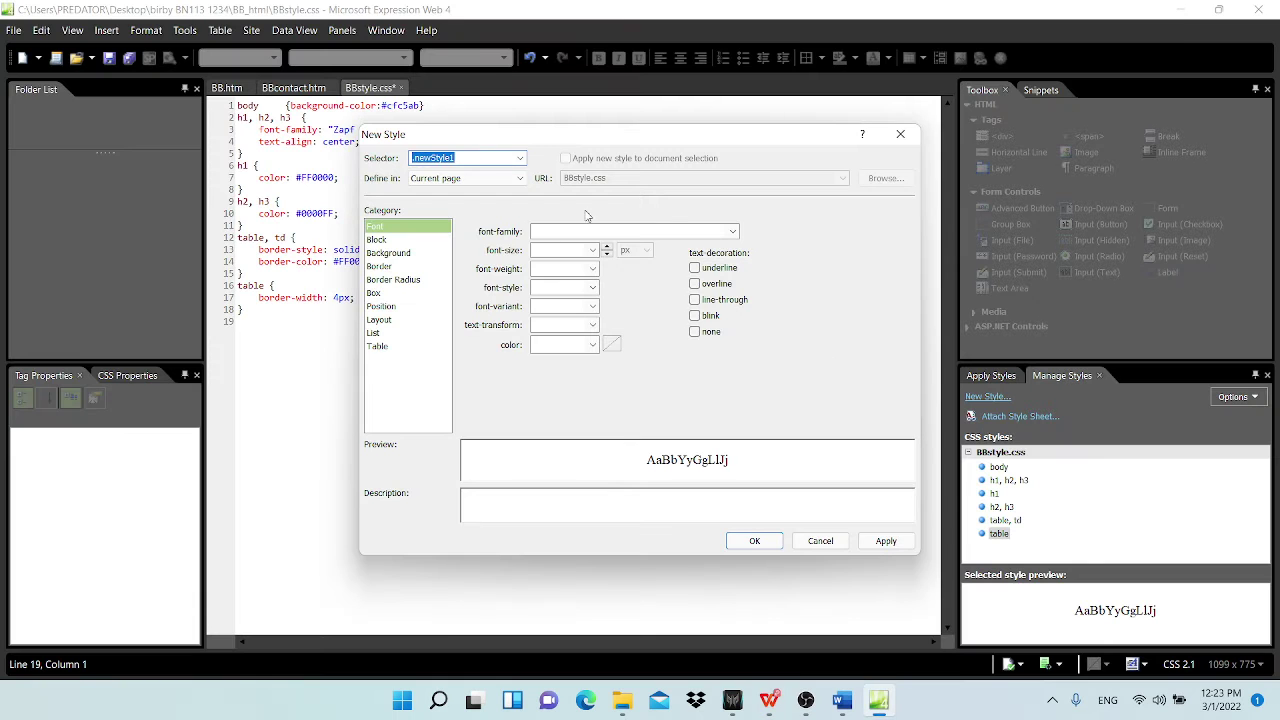
Step: Set the new rule's selector to 'table, td' with a 2 px border width
text(table, )
text(td)
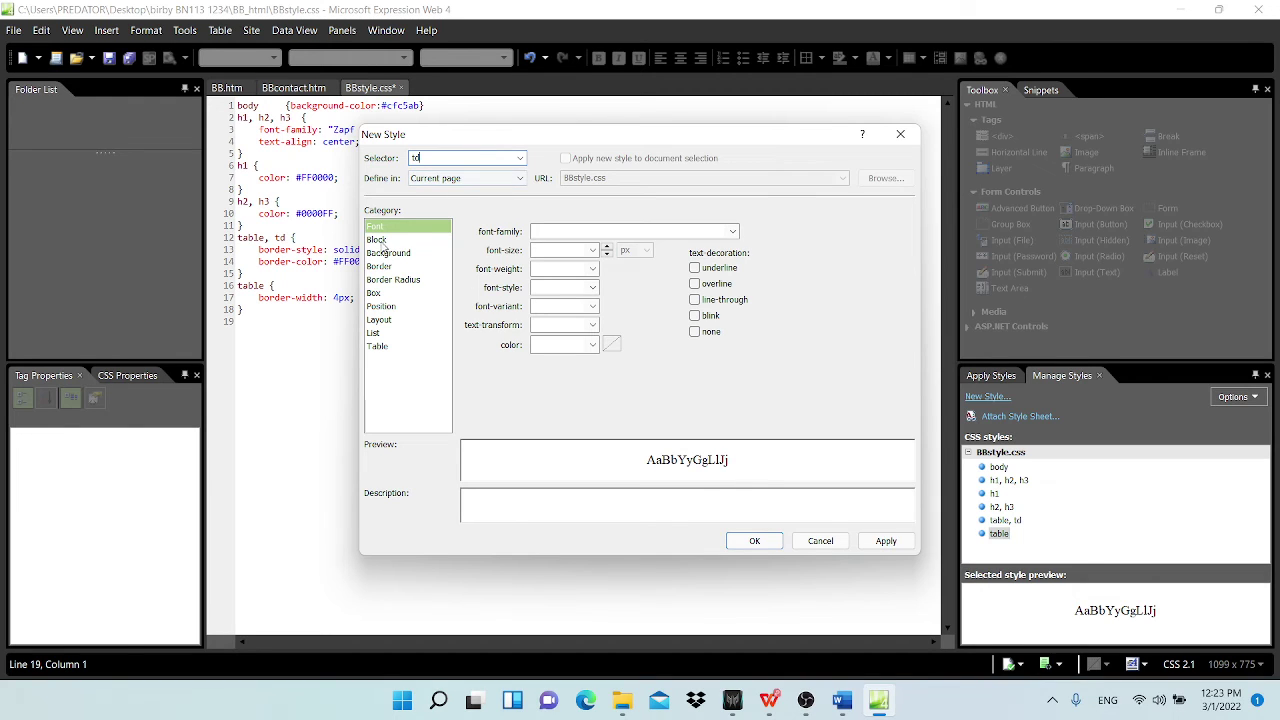
click(383, 267)
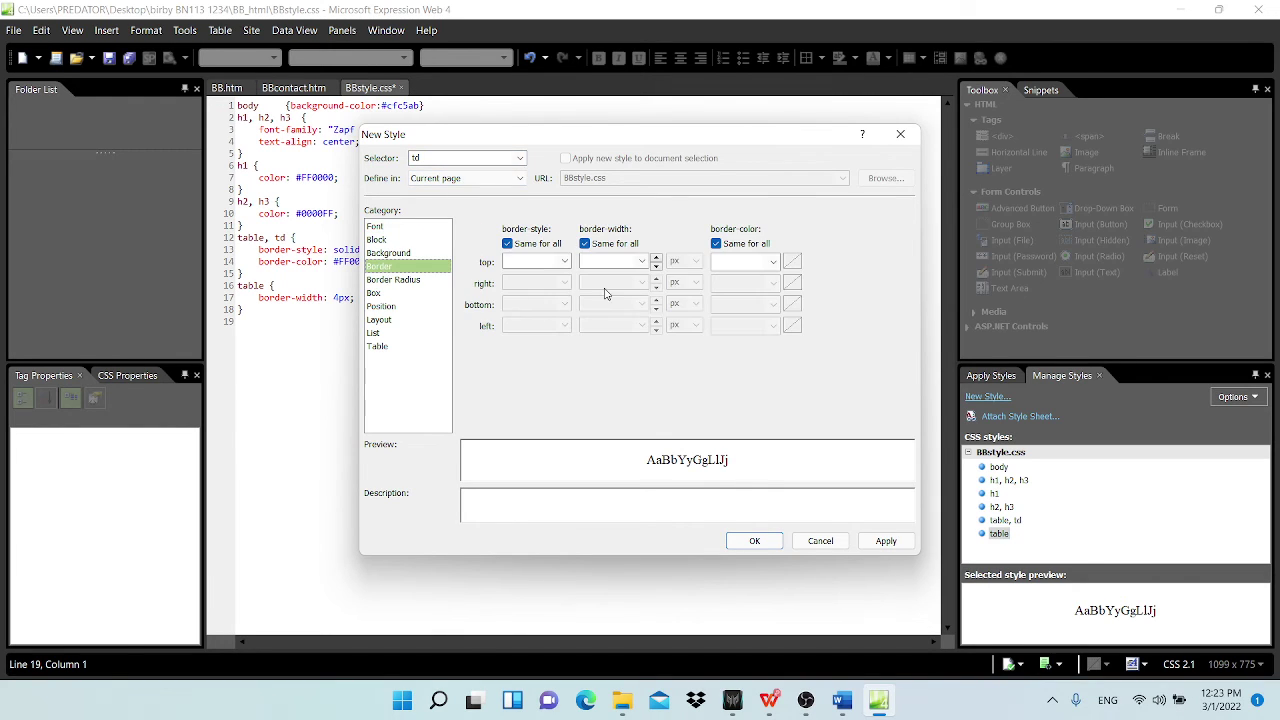
click(643, 261)
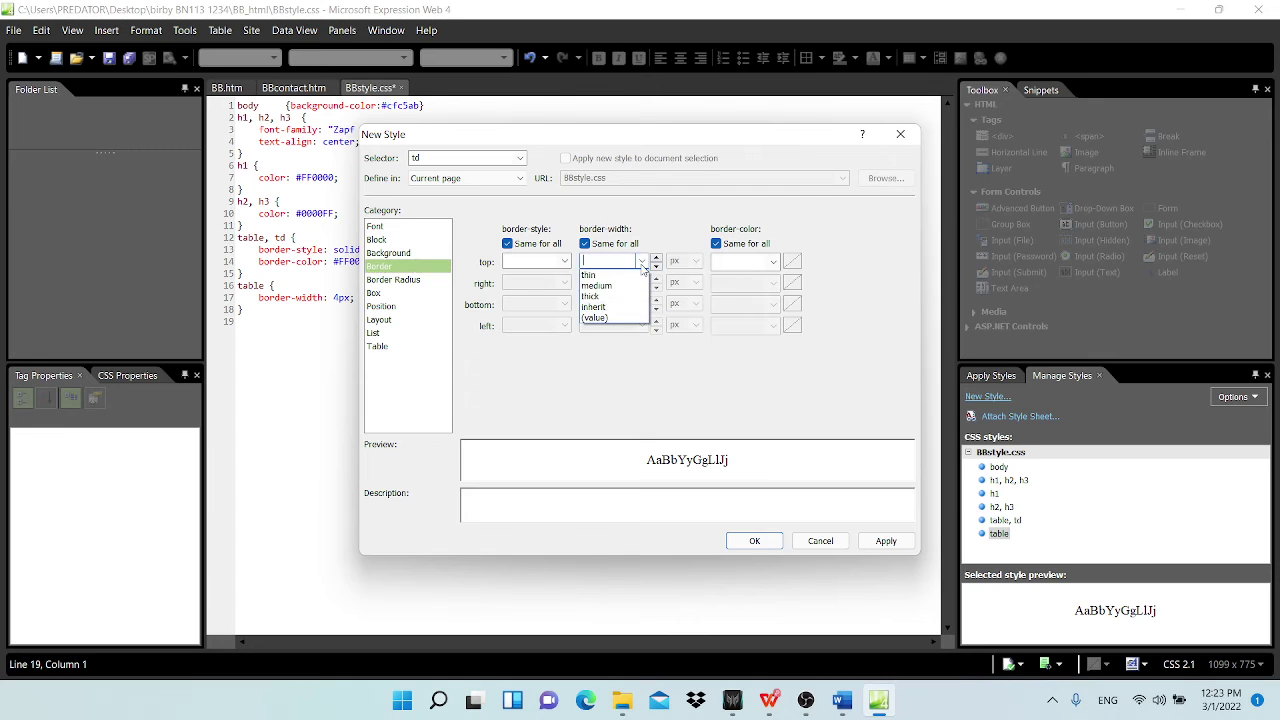
click(600, 319)
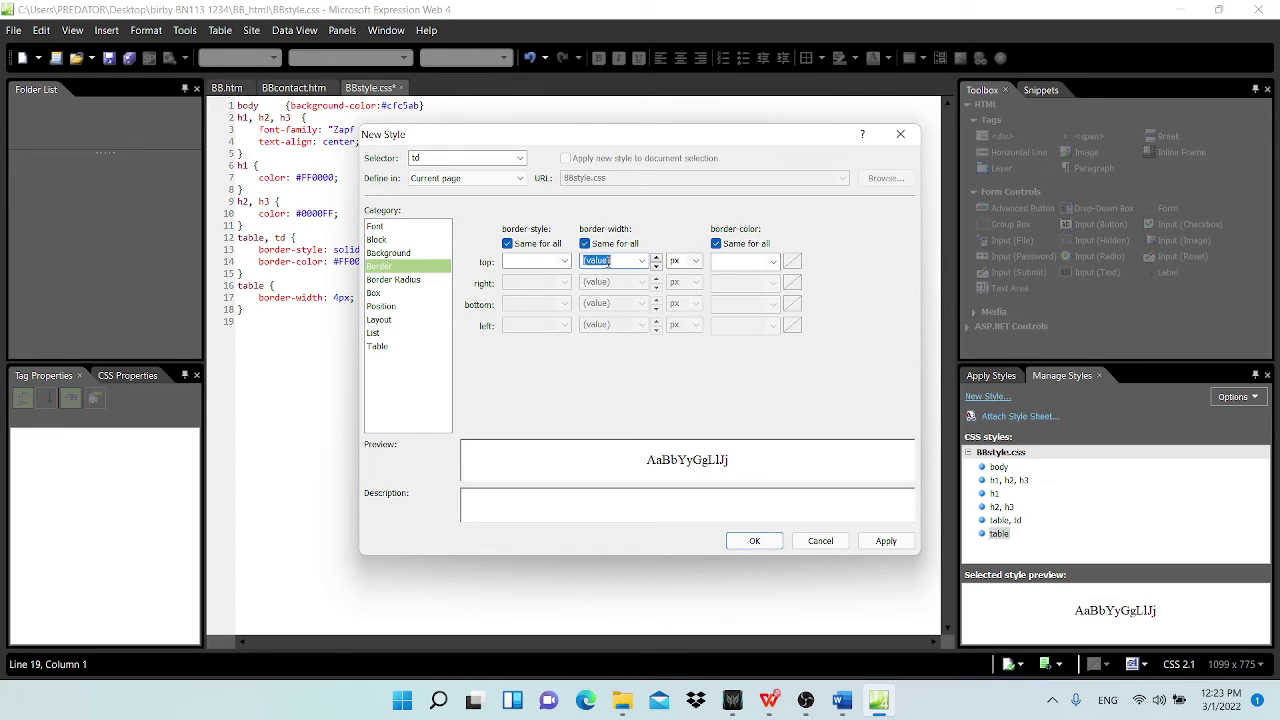
text(2)
click(748, 542)
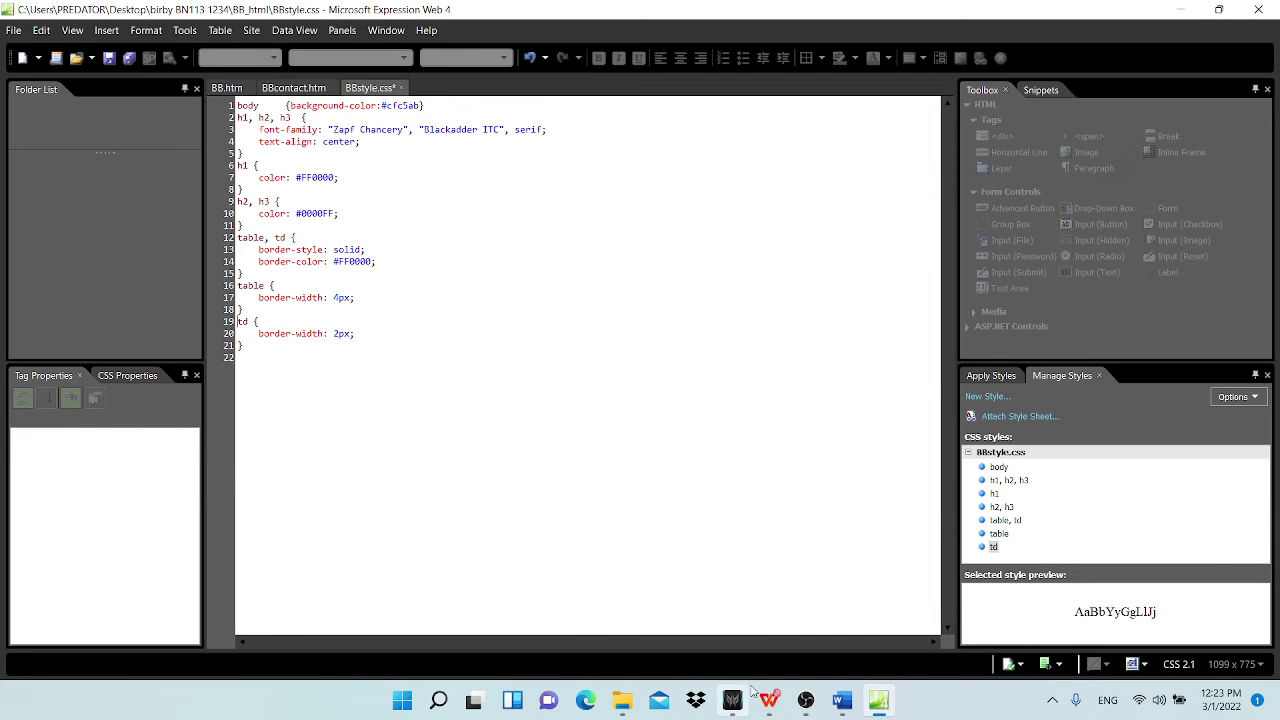
mouse_move(768, 700)
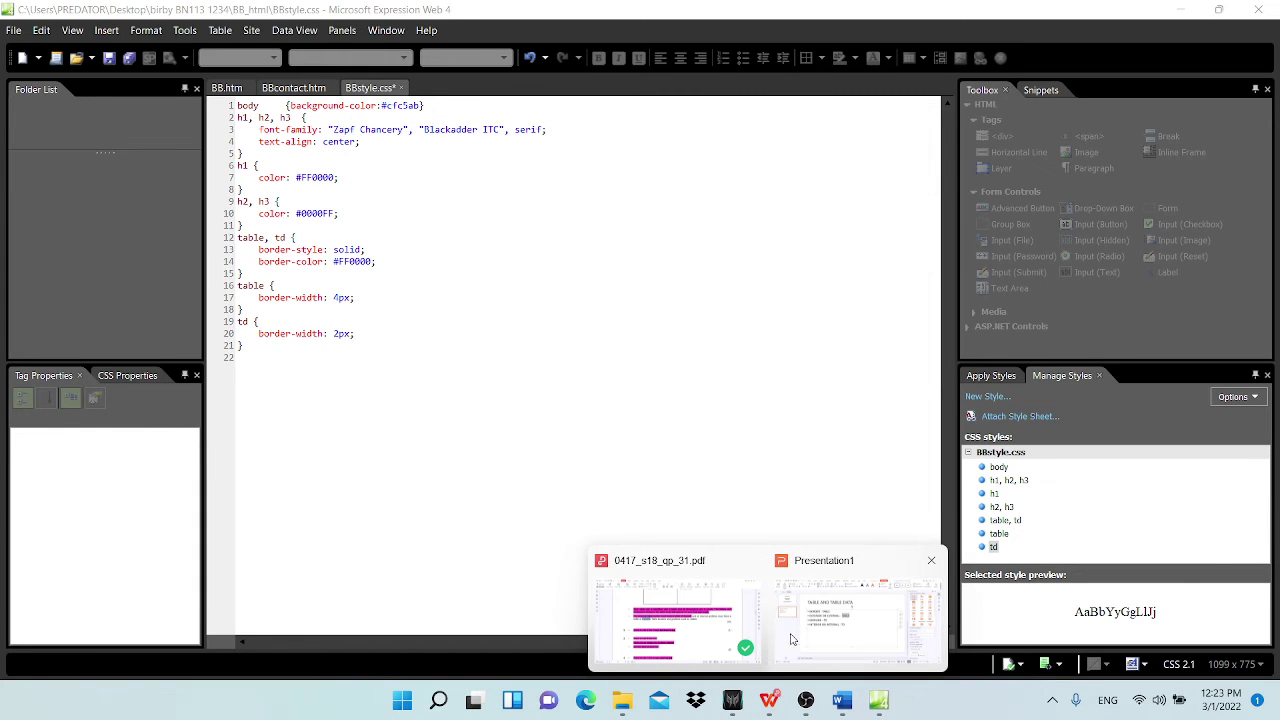
Step: Mark the internal gridlines requirement as done in the exam paper
click(663, 630)
scroll(561, 564, down, 3)
scroll(563, 562, up, 1)
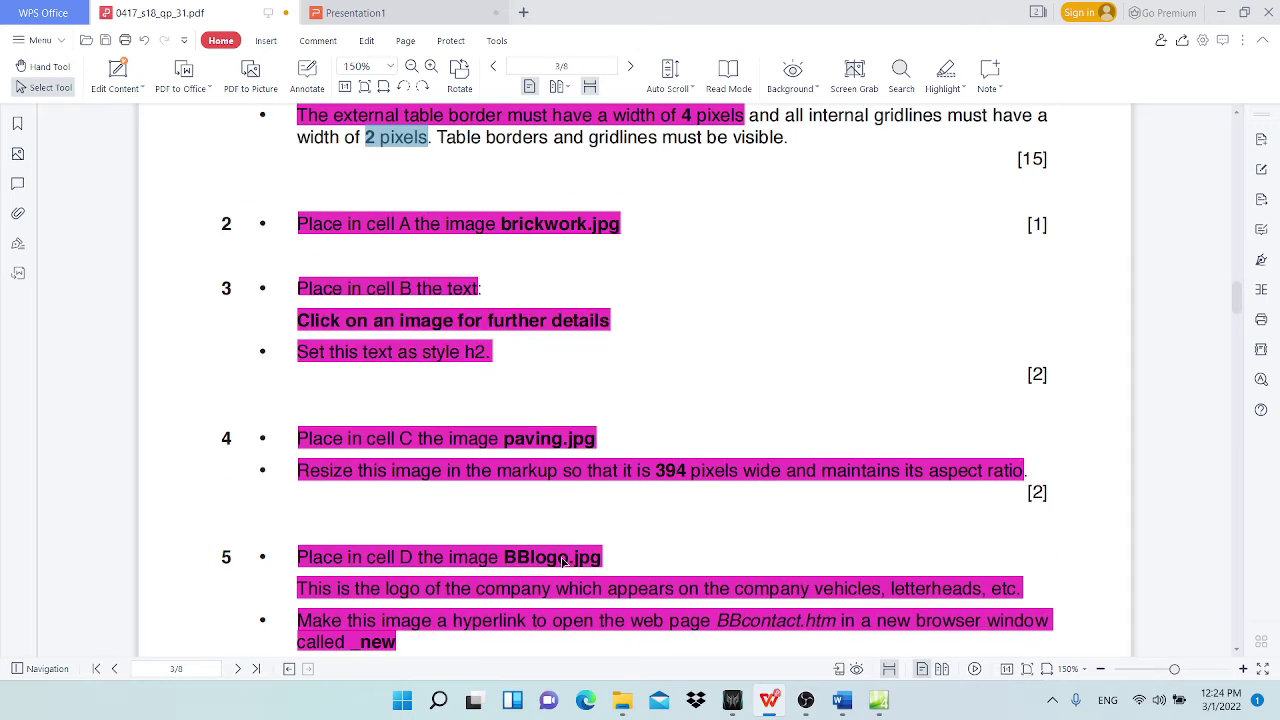
scroll(563, 562, up, 2)
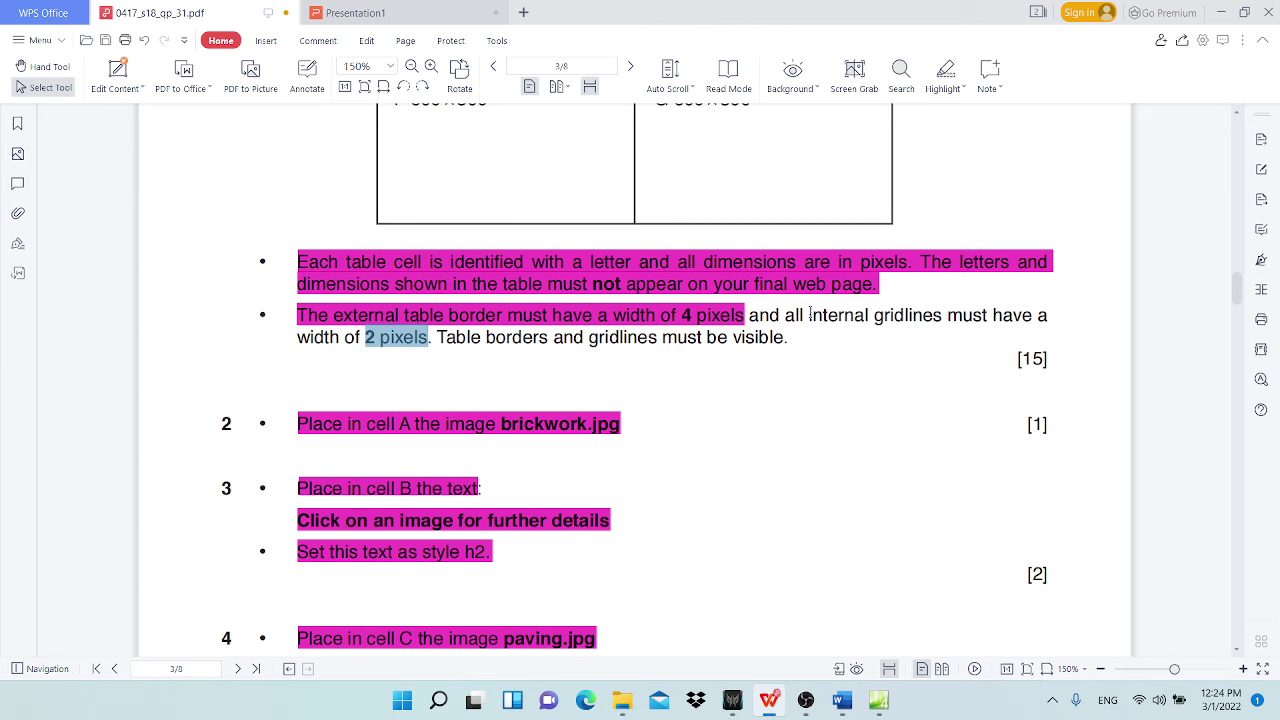
drag(810, 315, 786, 338)
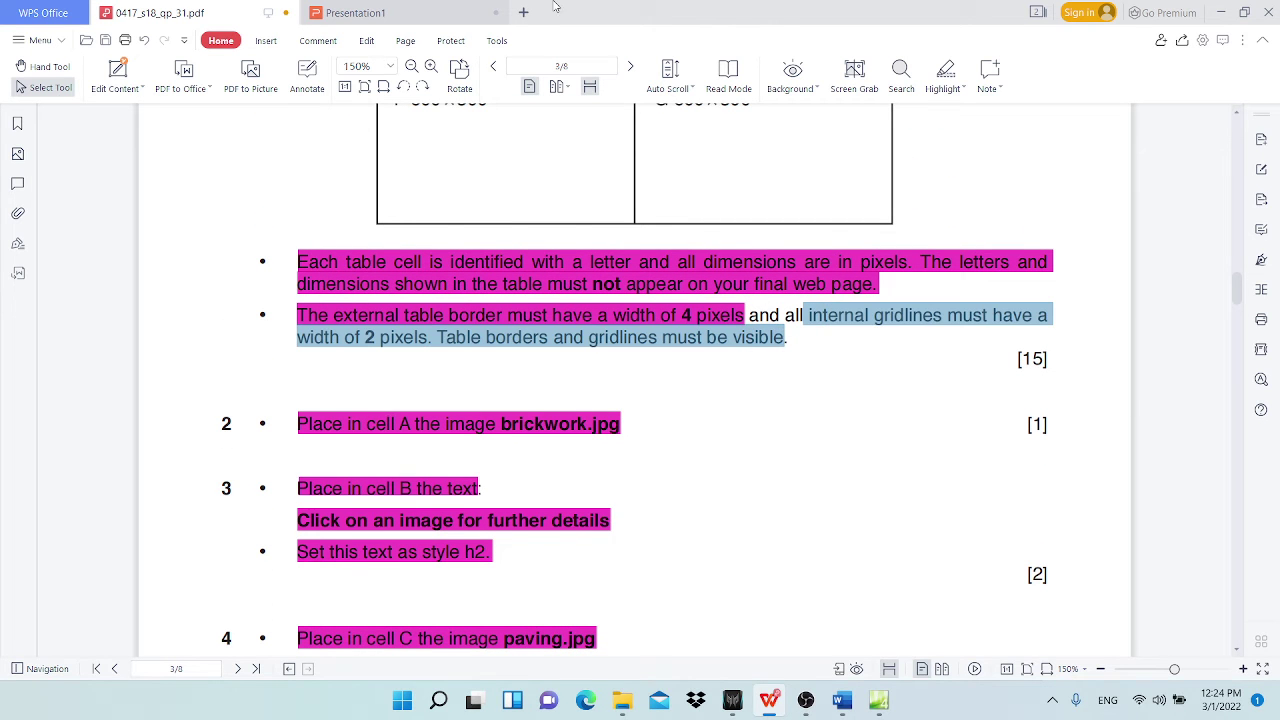
click(942, 72)
Step: Highlight the borders-and-gridlines paragraph in magenta, then minimise the paper
scroll(990, 552, down, 15)
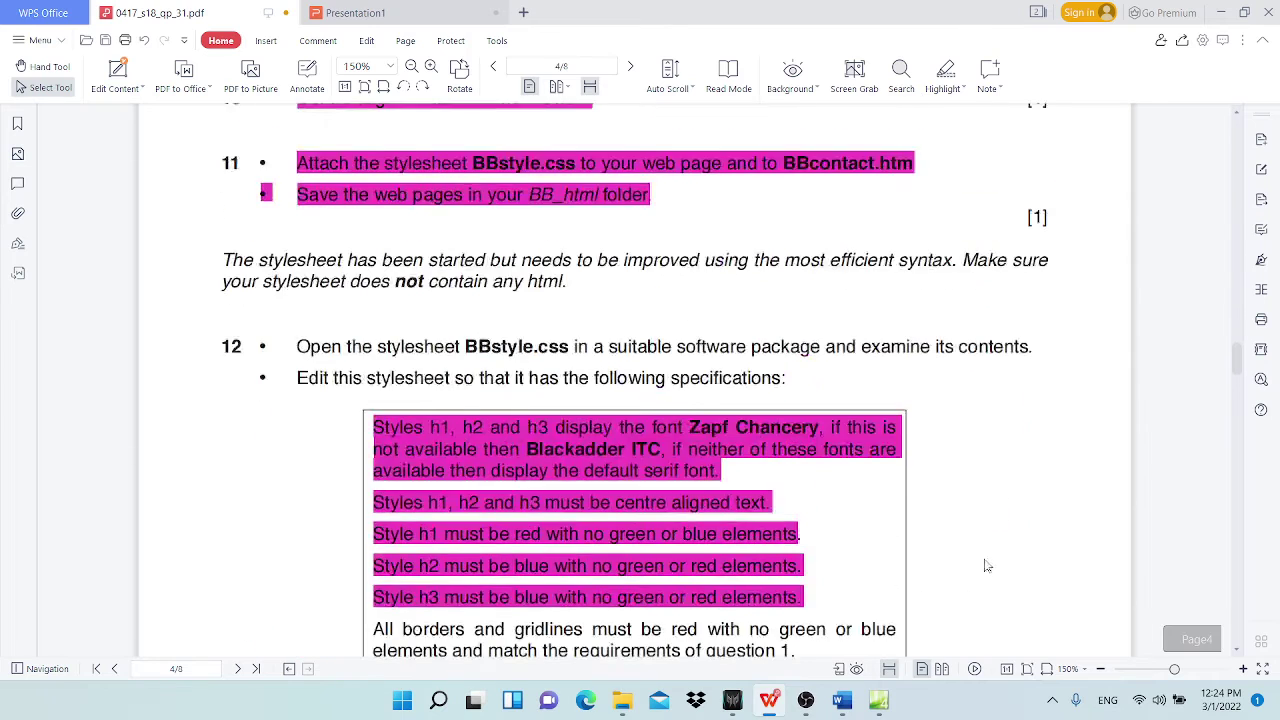
scroll(509, 517, down, 3)
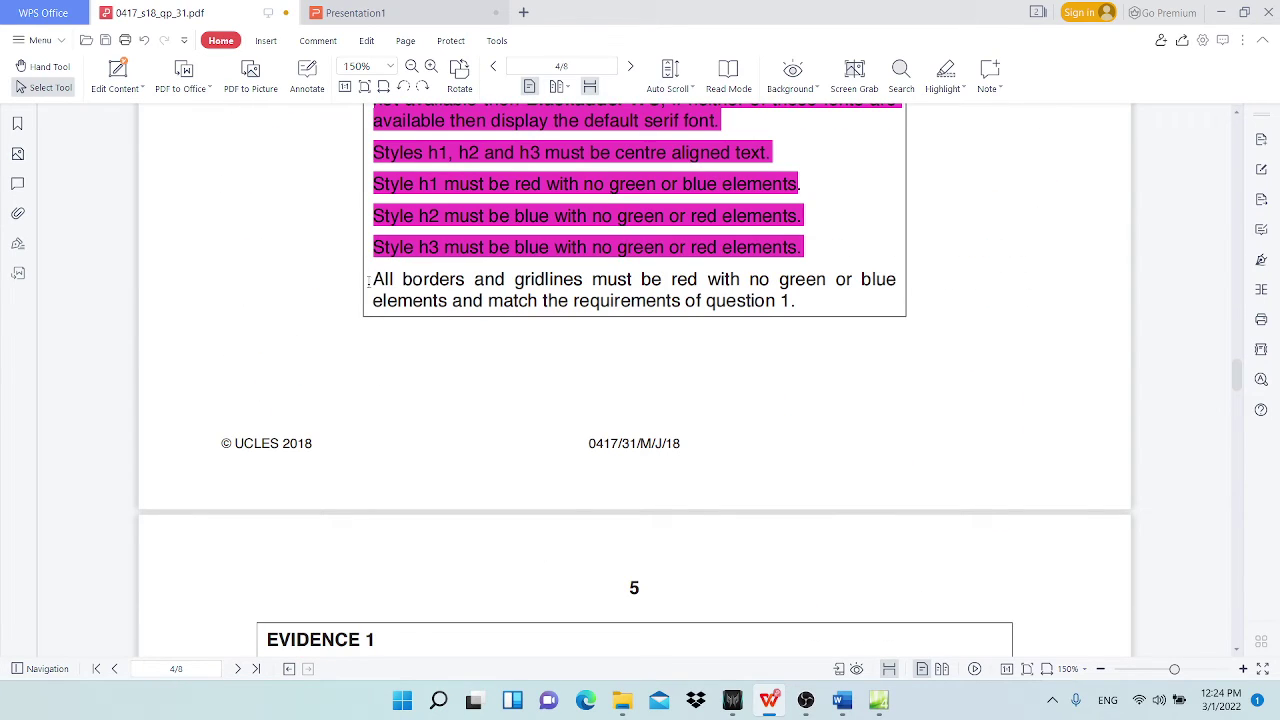
drag(368, 281, 796, 301)
click(958, 75)
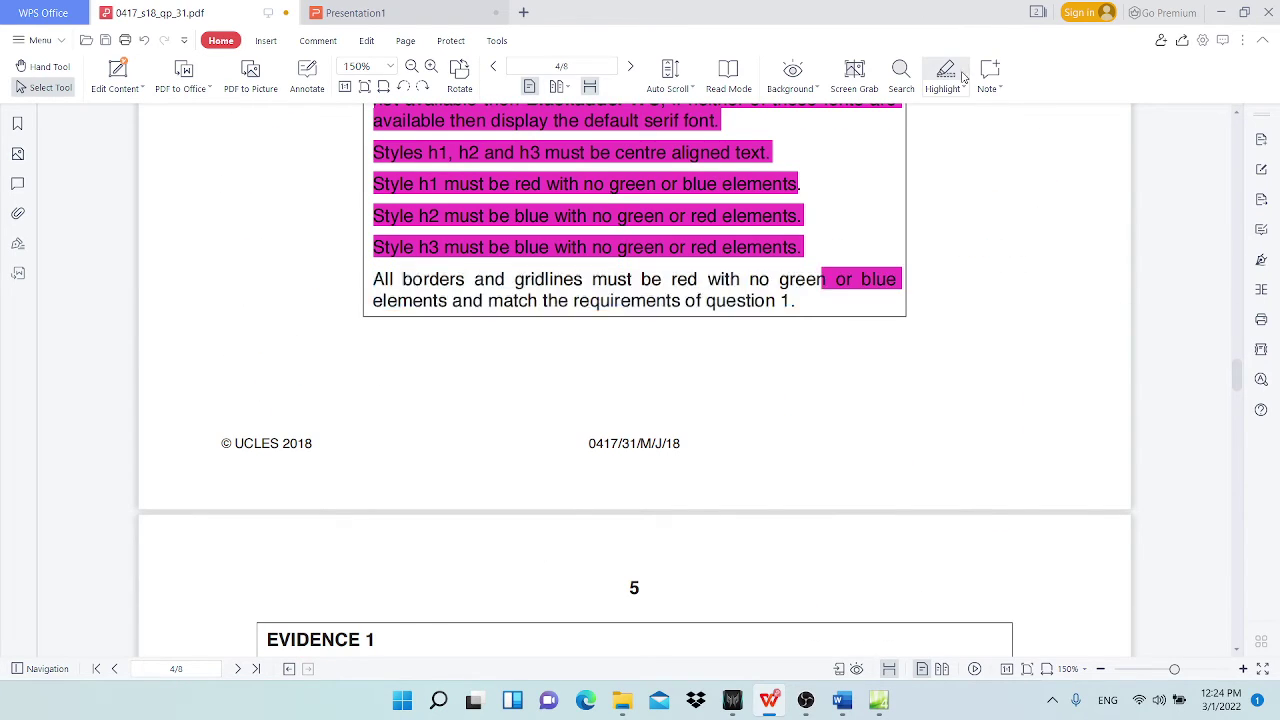
scroll(731, 357, down, 4)
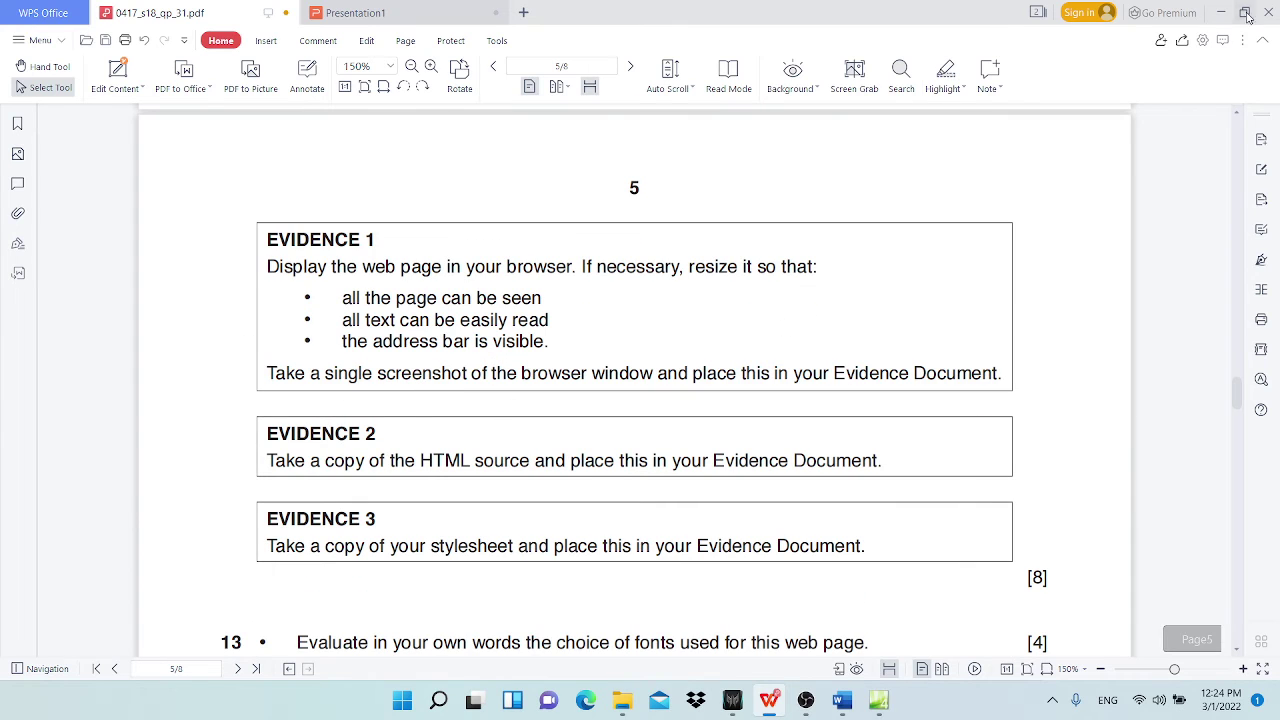
click(1221, 12)
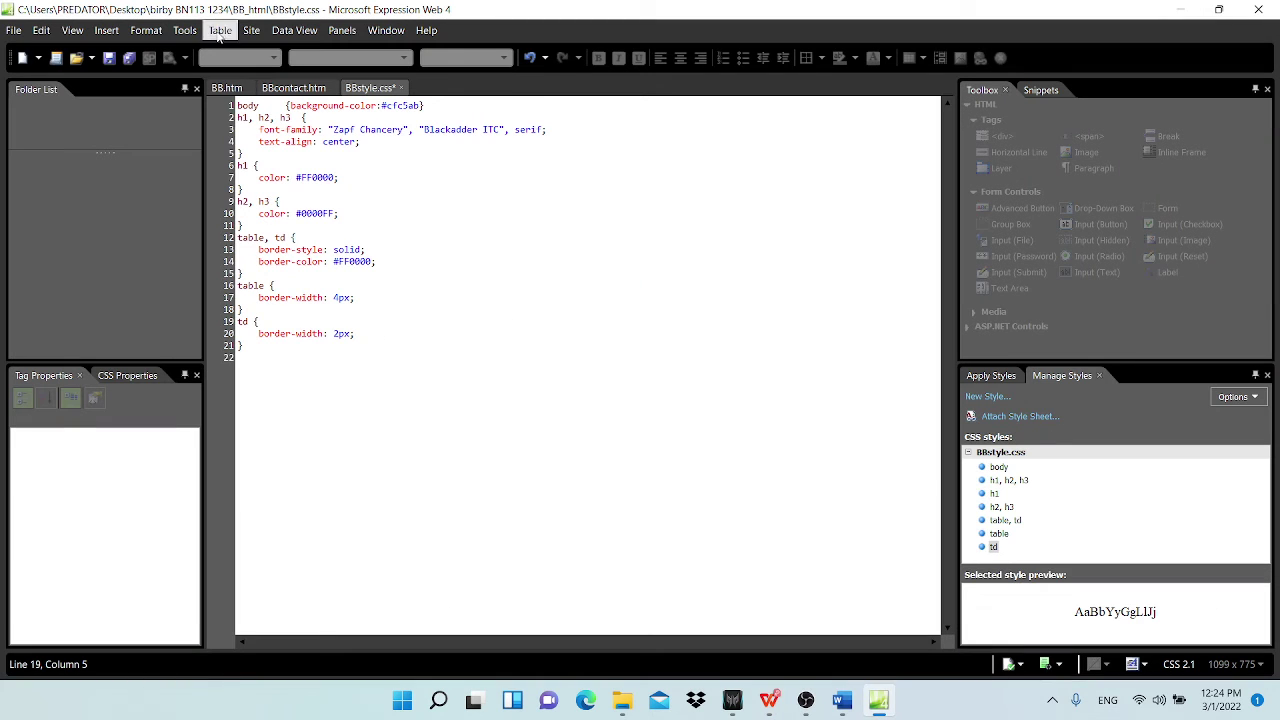
Step: Save BBstyle.css, review BB.htm and BBcontact.htm, and close the stylesheet
click(109, 56)
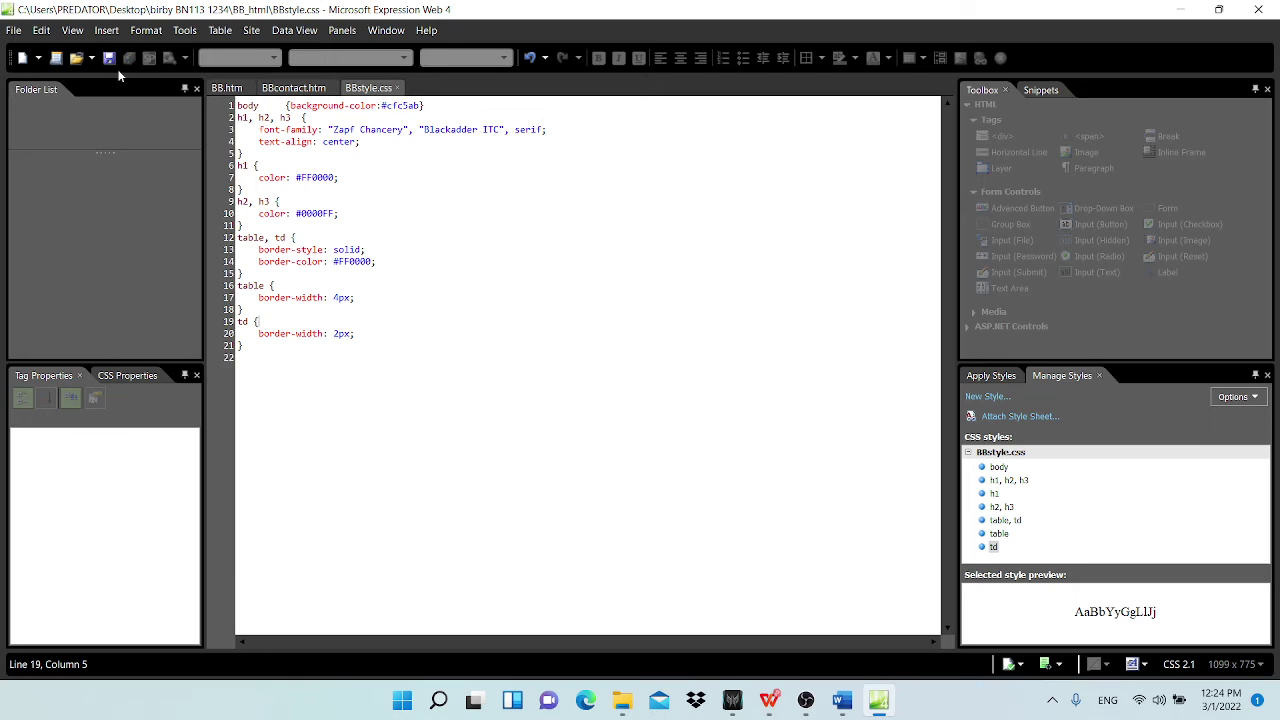
click(226, 88)
scroll(457, 318, up, 2)
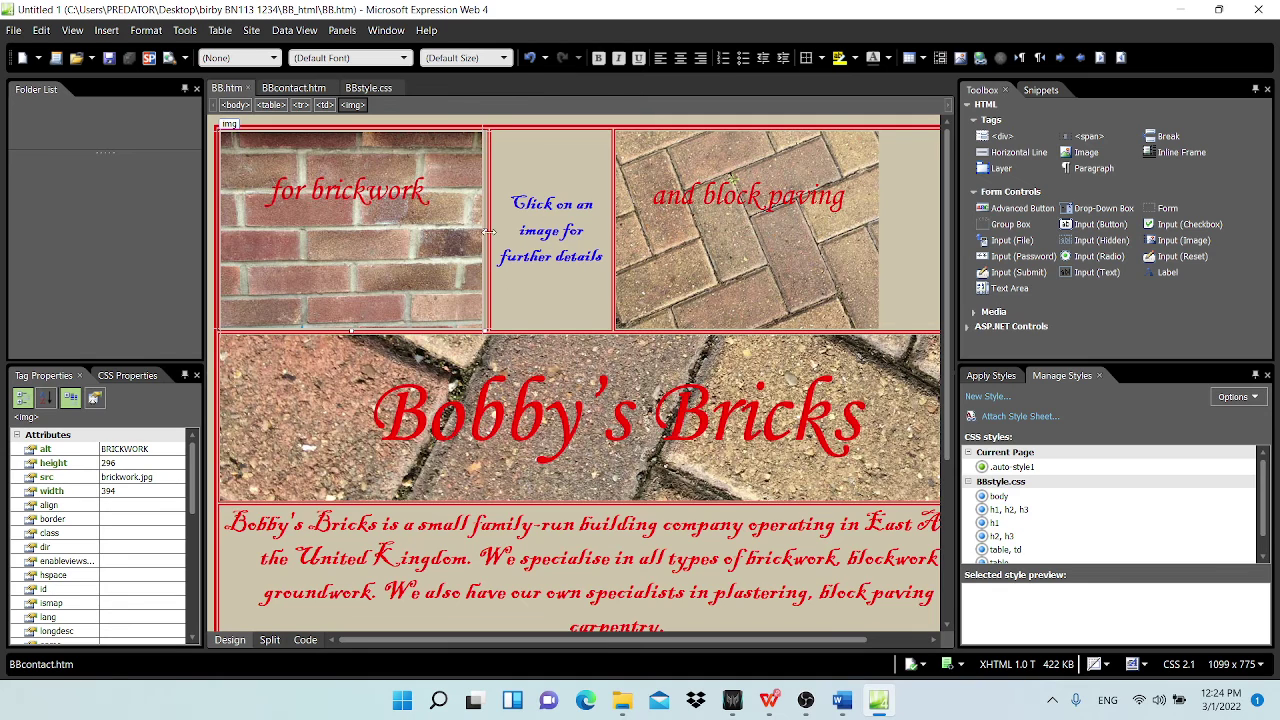
scroll(606, 366, down, 7)
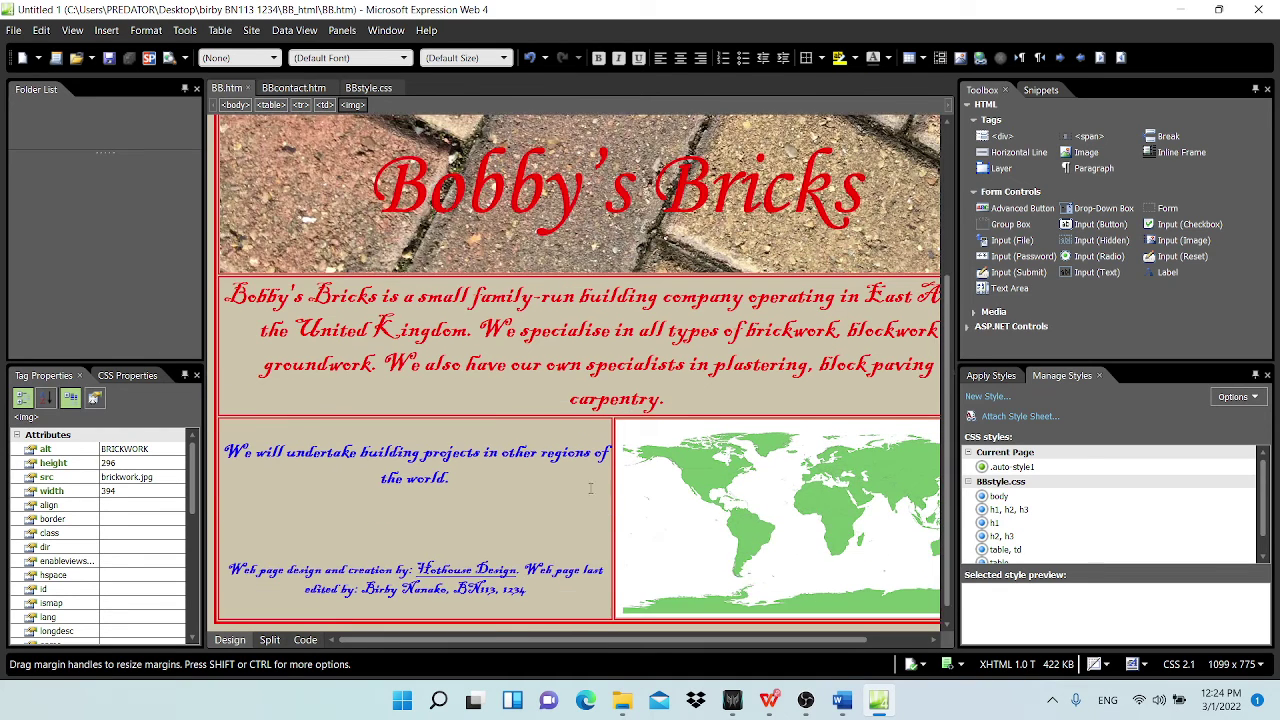
click(293, 88)
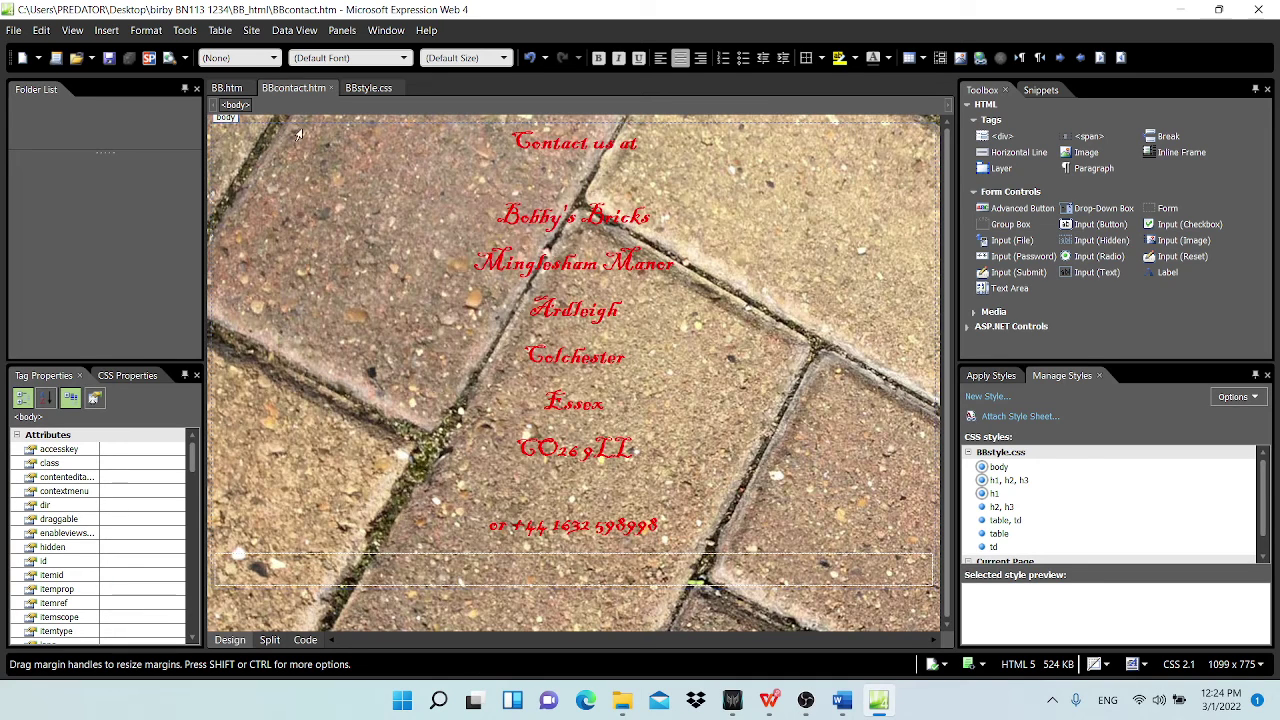
click(378, 88)
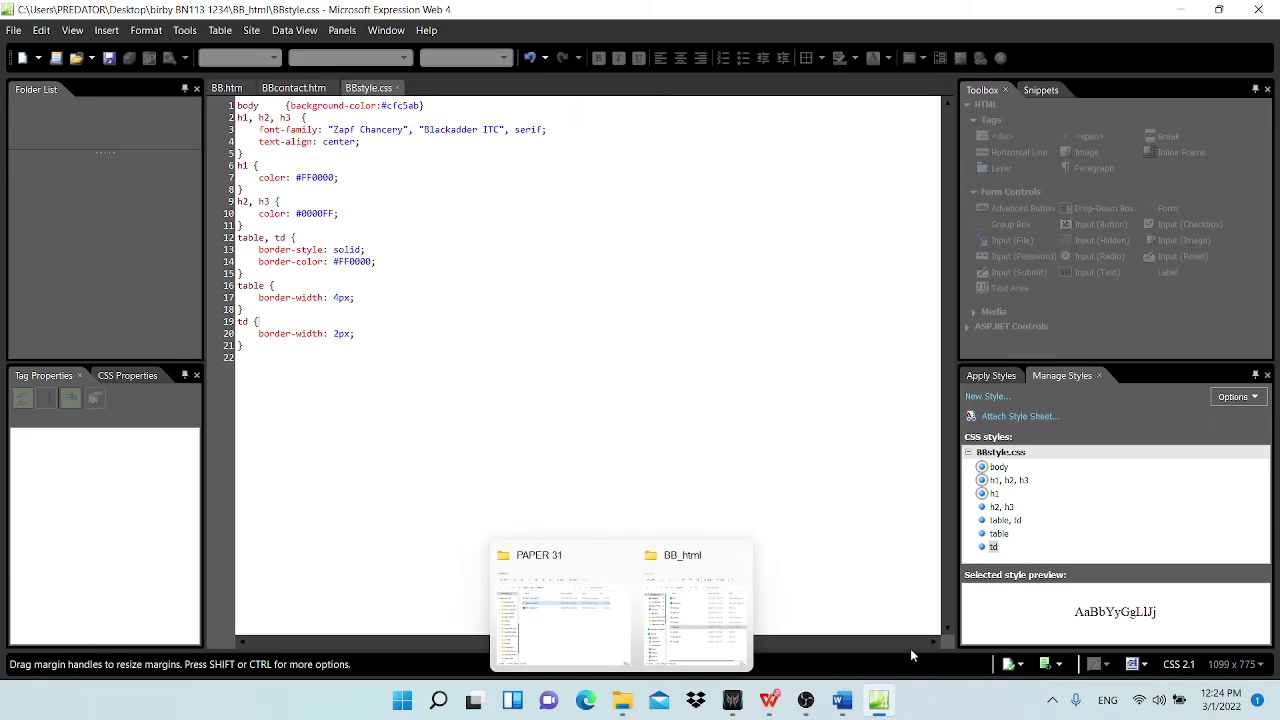
click(396, 88)
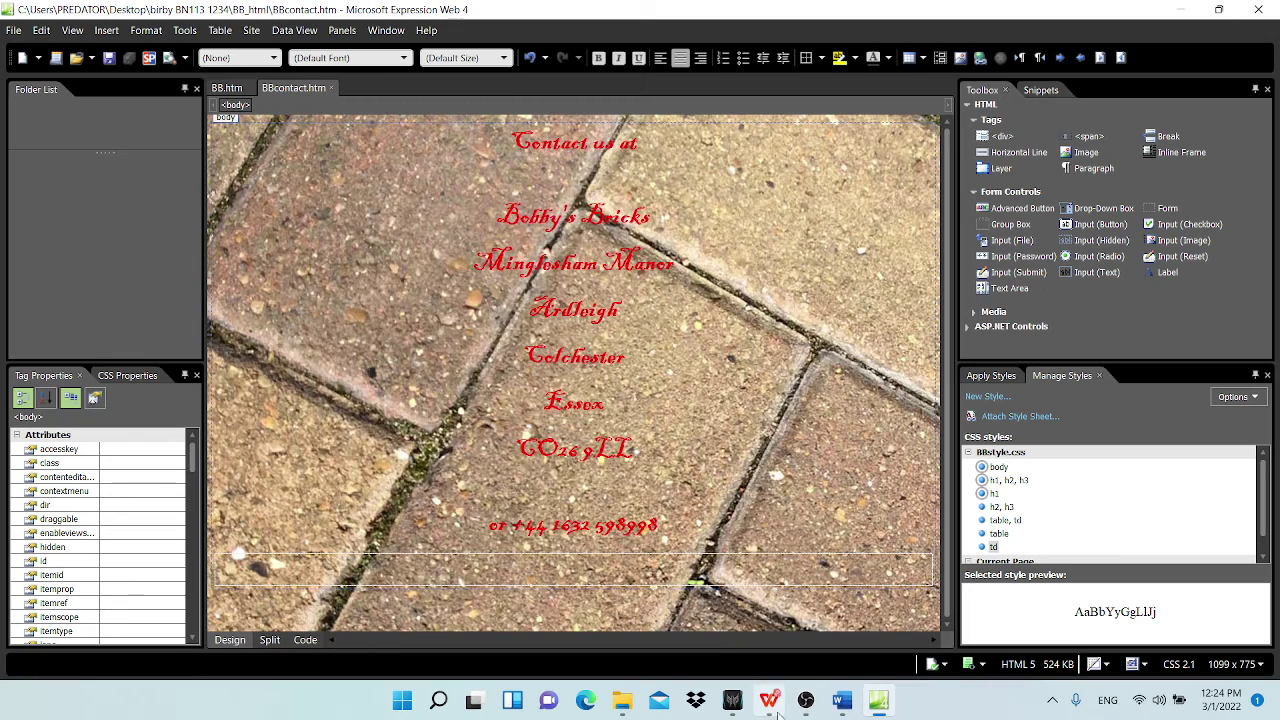
Step: Compare Word's Evidence sections with the paper's Evidence 1–3, then close BBcontact.htm
mouse_move(737, 708)
click(842, 700)
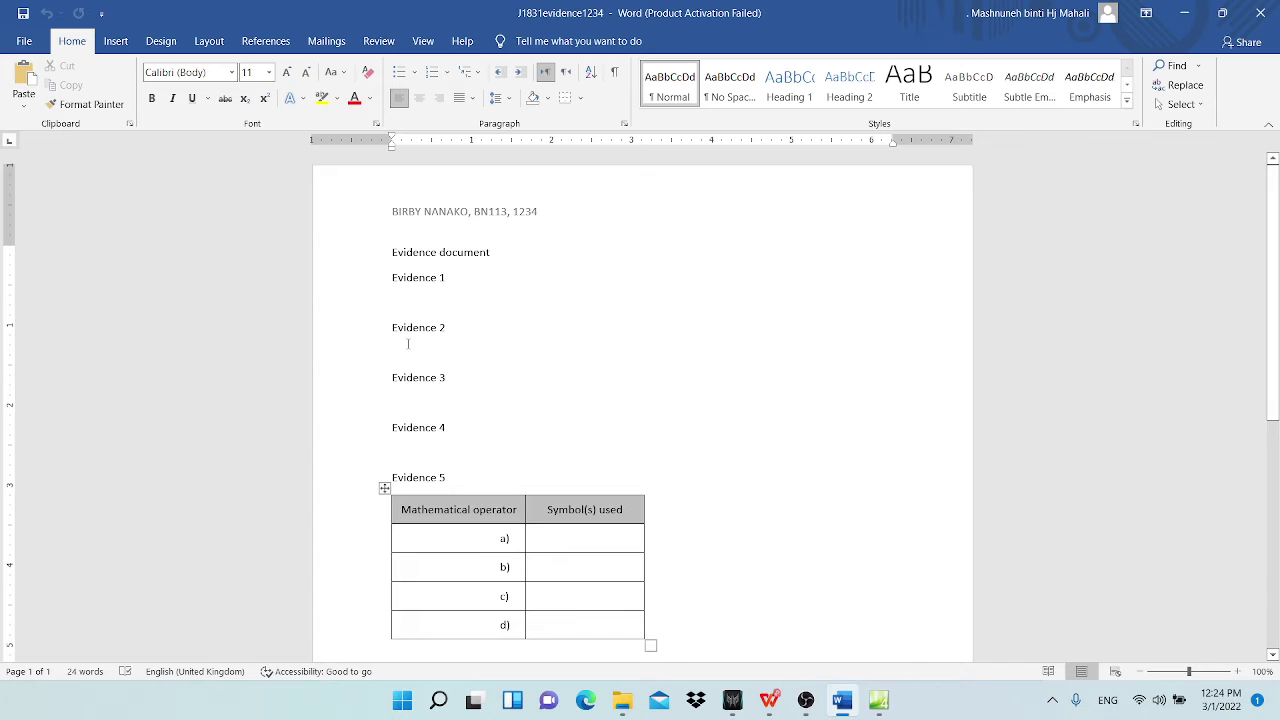
mouse_move(769, 700)
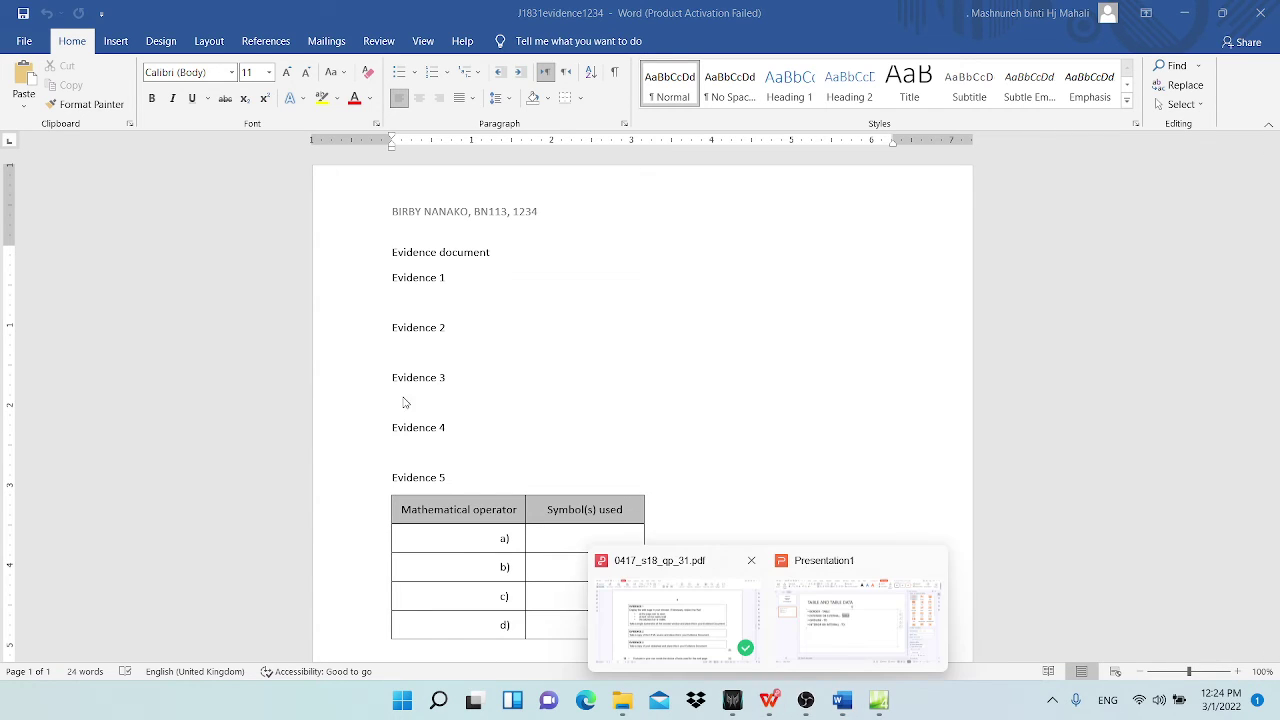
scroll(408, 403, down, 2)
click(690, 596)
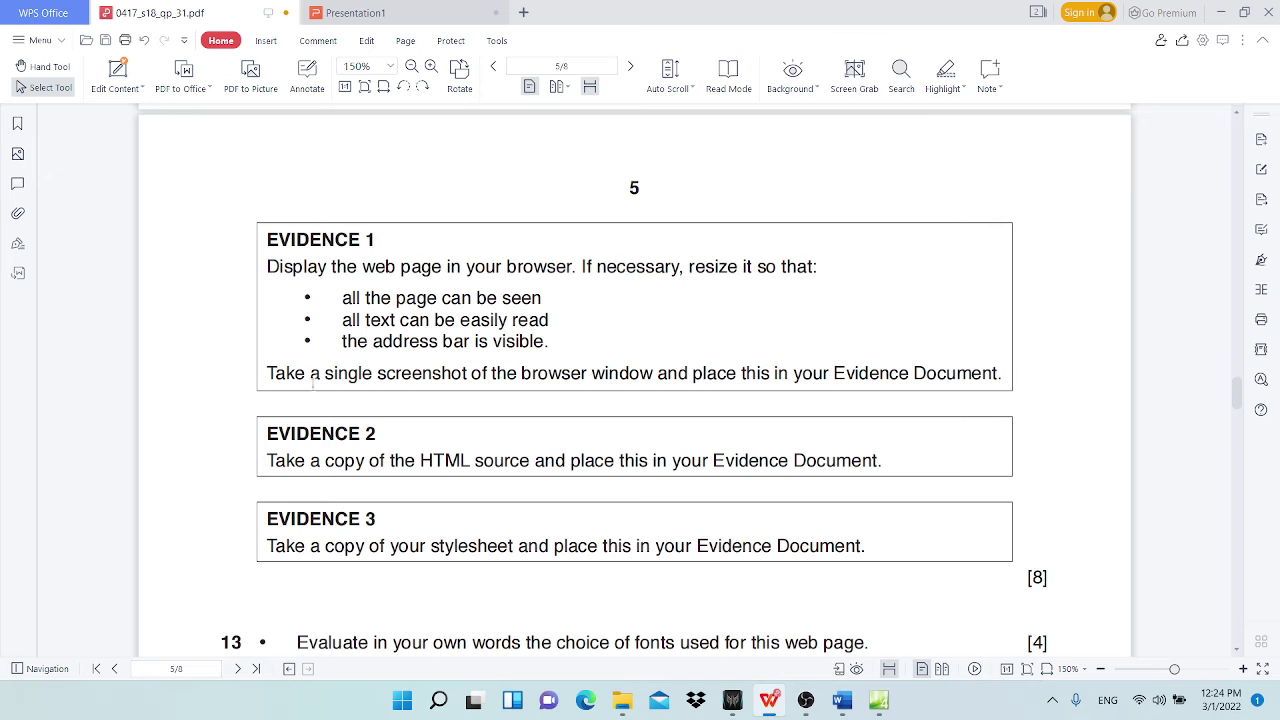
click(1221, 12)
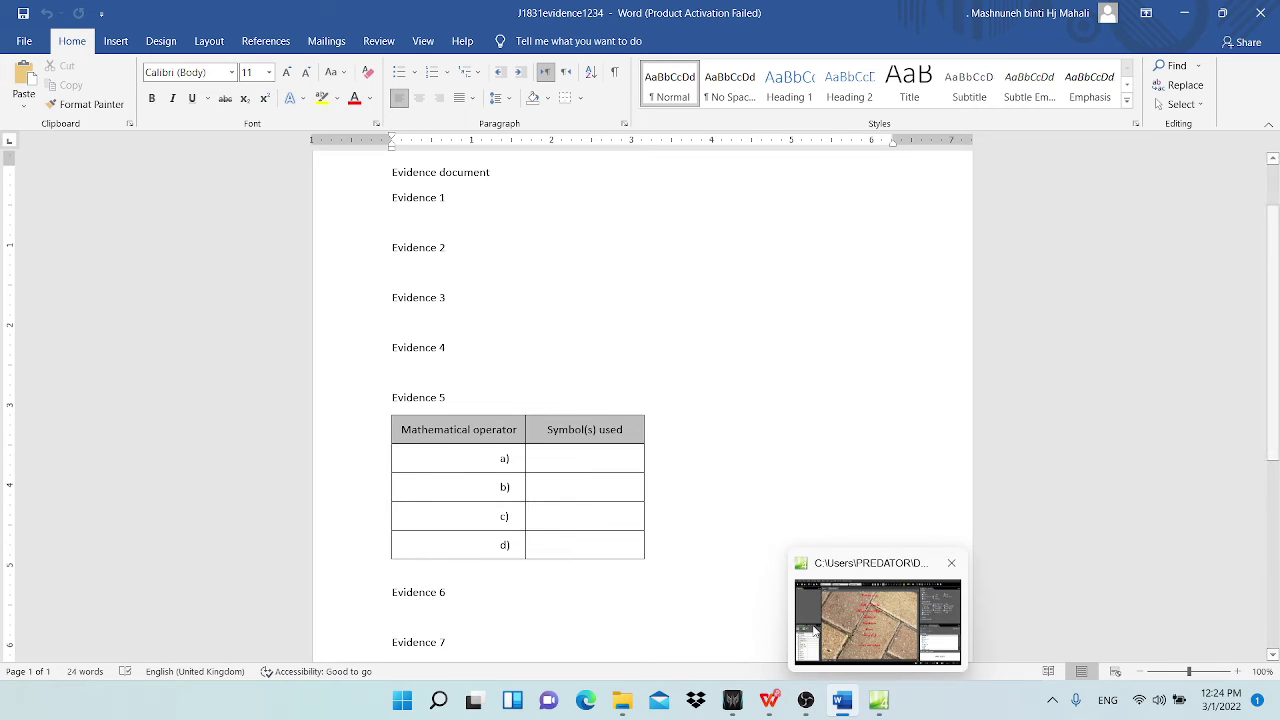
click(880, 702)
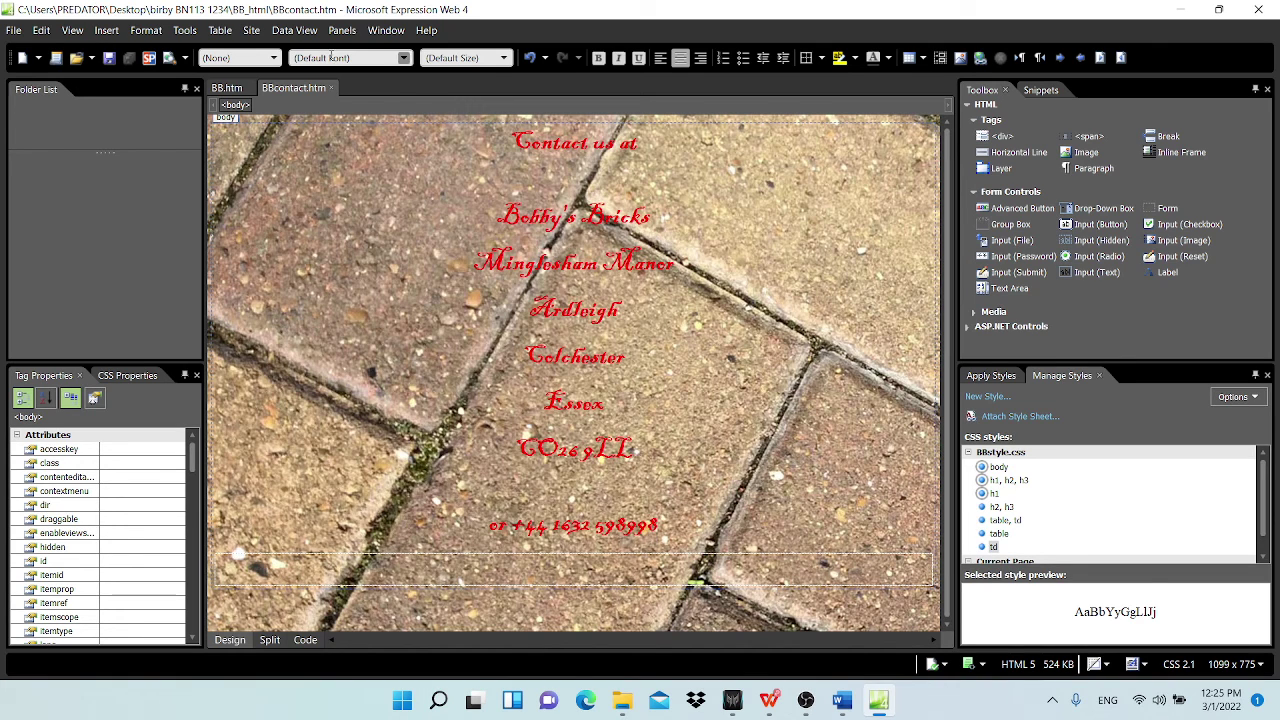
click(331, 88)
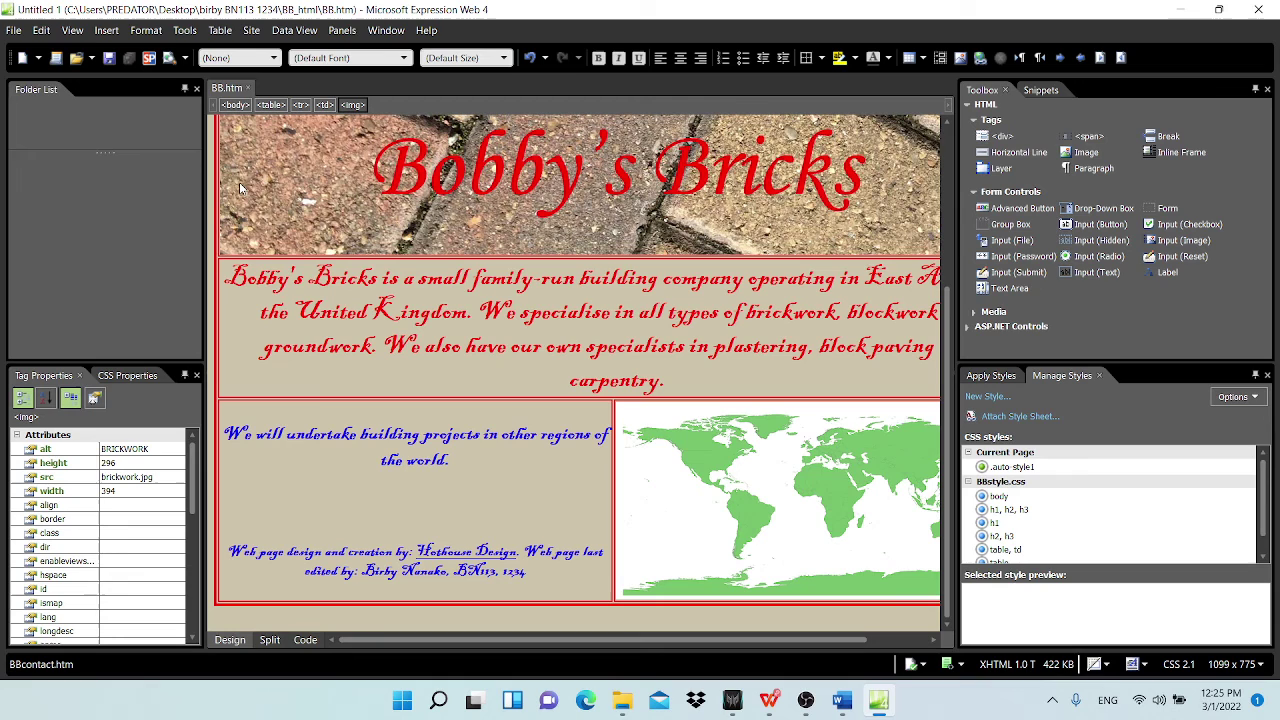
Step: Preview BB.htm in Chrome via File > Preview in Browser > 1 Chrome
click(8, 30)
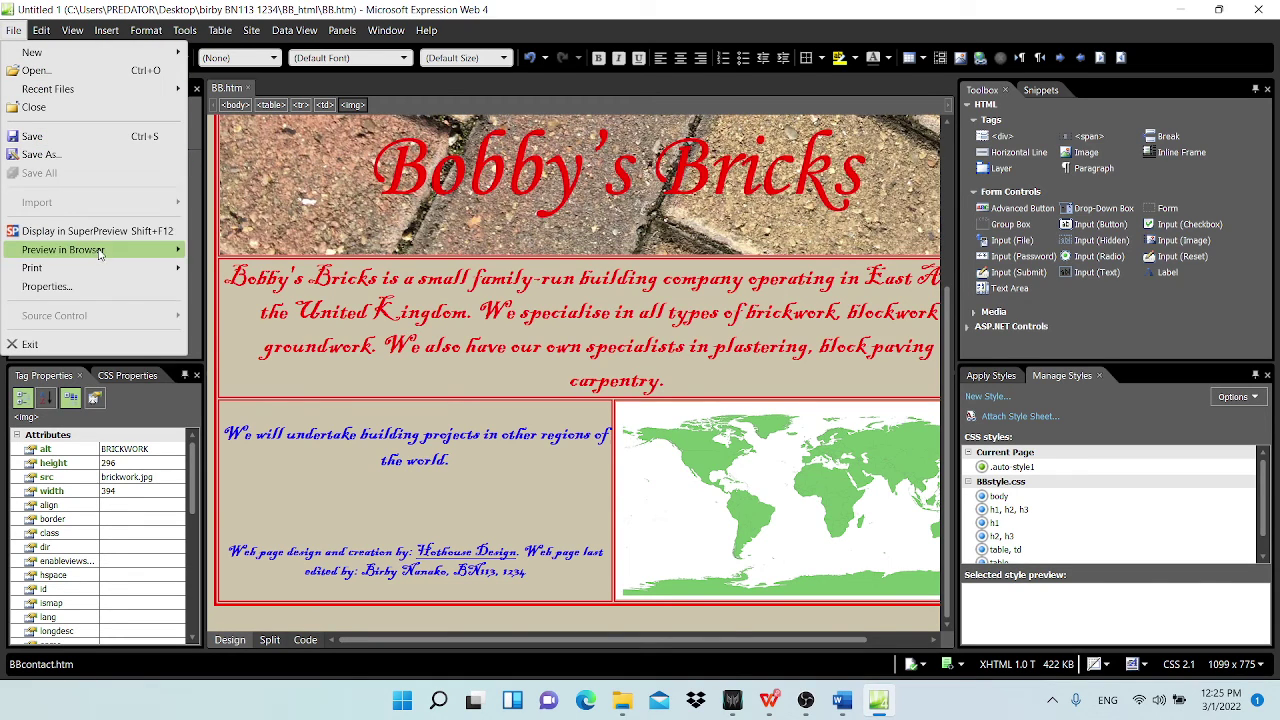
mouse_move(99, 253)
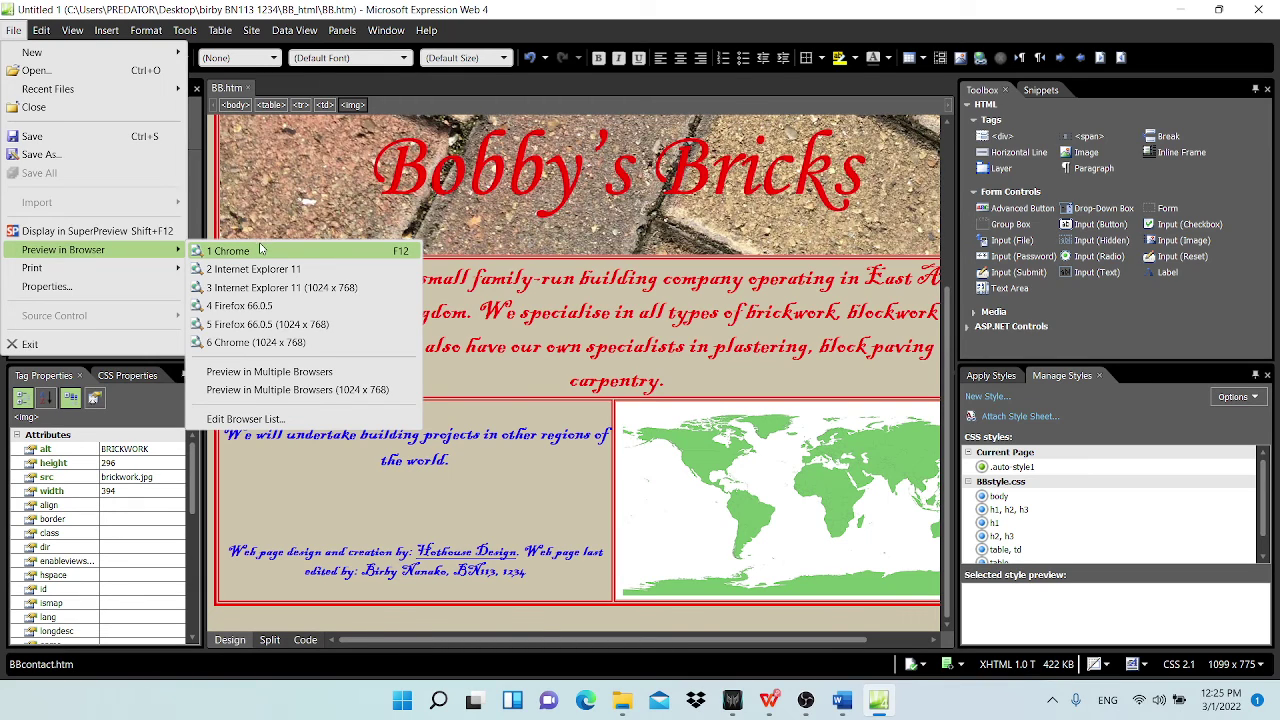
click(260, 250)
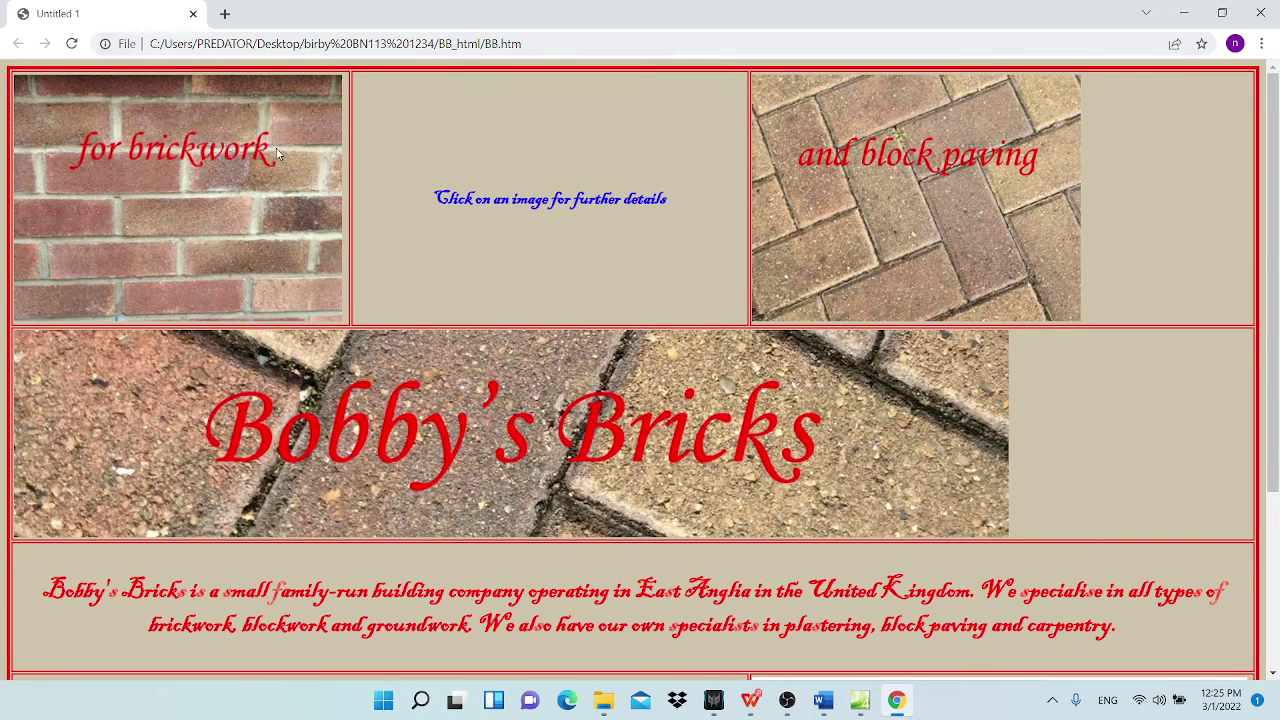
Step: Minimize the question paper PDF and check BB.htm's file address in Chrome
mouse_move(752, 700)
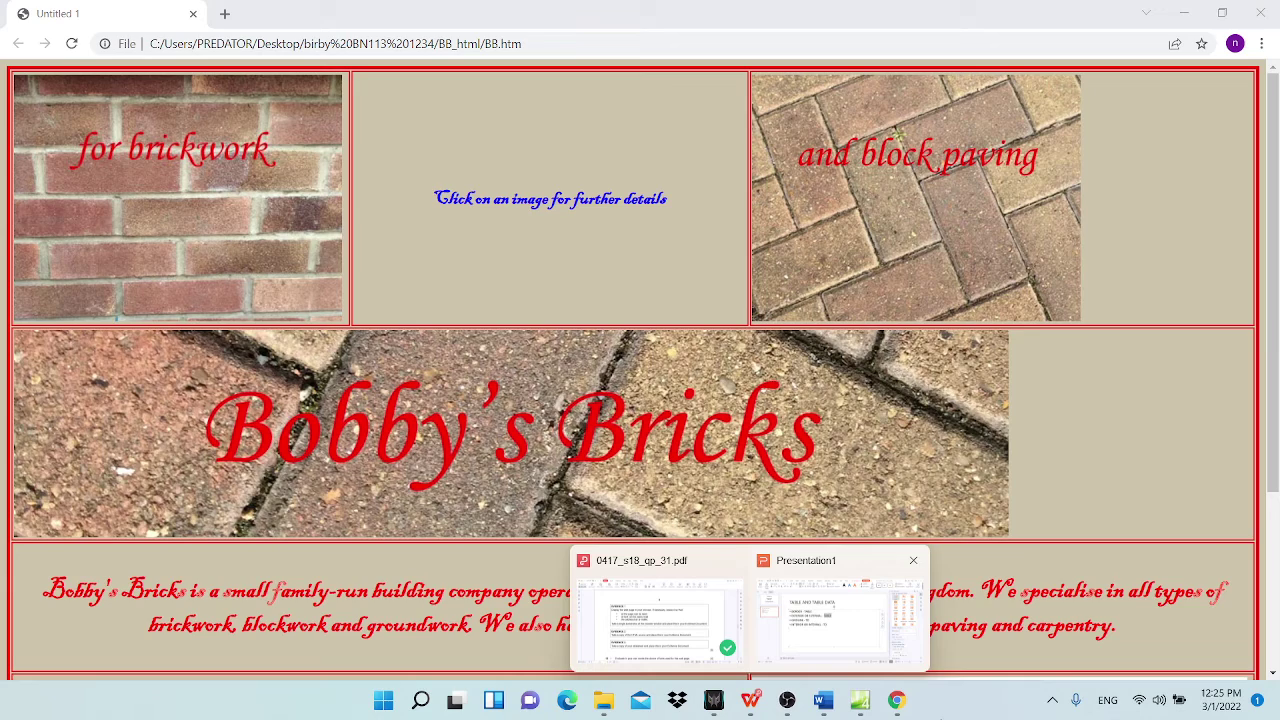
click(659, 630)
click(1221, 12)
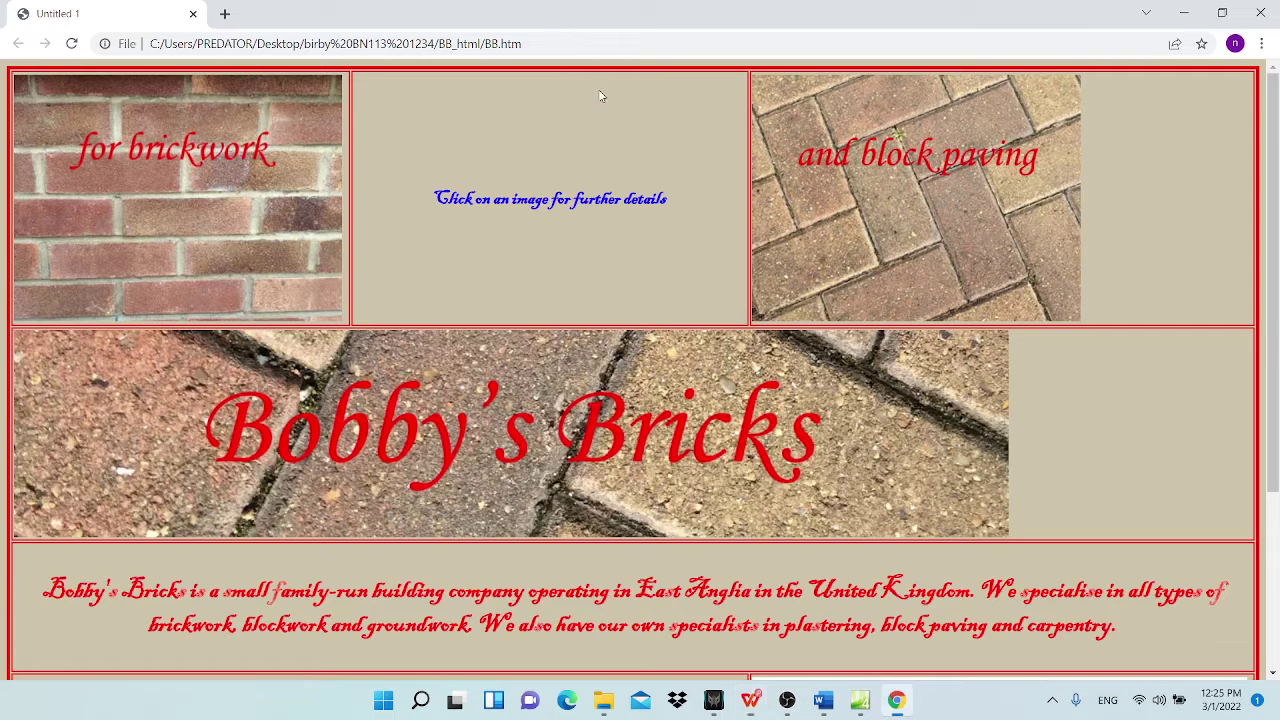
click(161, 46)
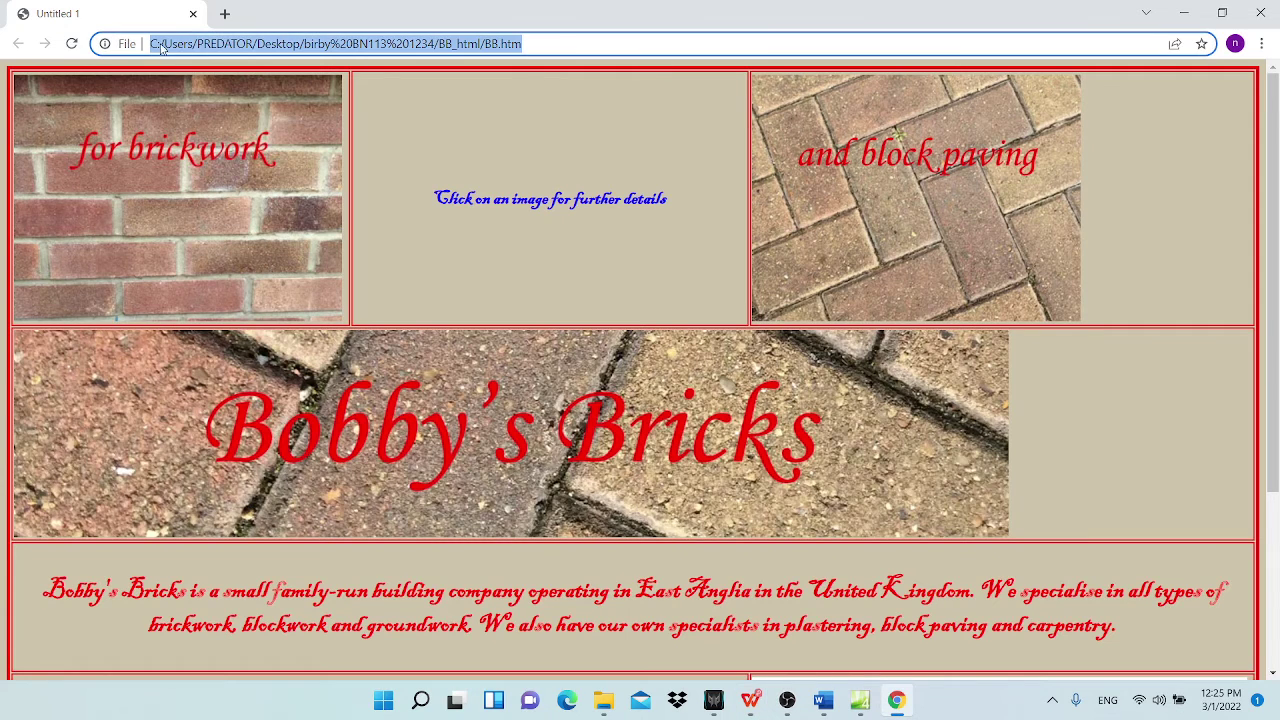
click(502, 178)
Step: Zoom Chrome out to 50% so the whole BB.htm layout fits the window
scroll(440, 358, down, 3)
scroll(521, 433, up, 3)
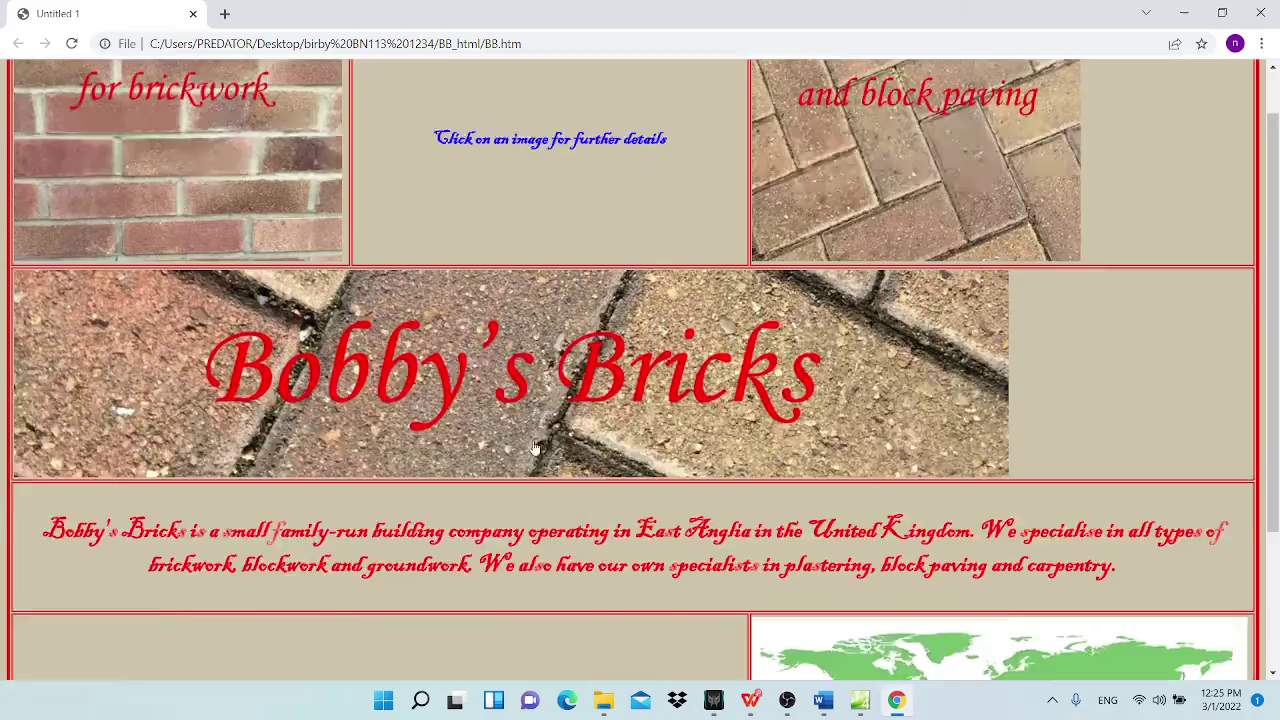
scroll(538, 460, down, 3)
scroll(543, 472, up, 3)
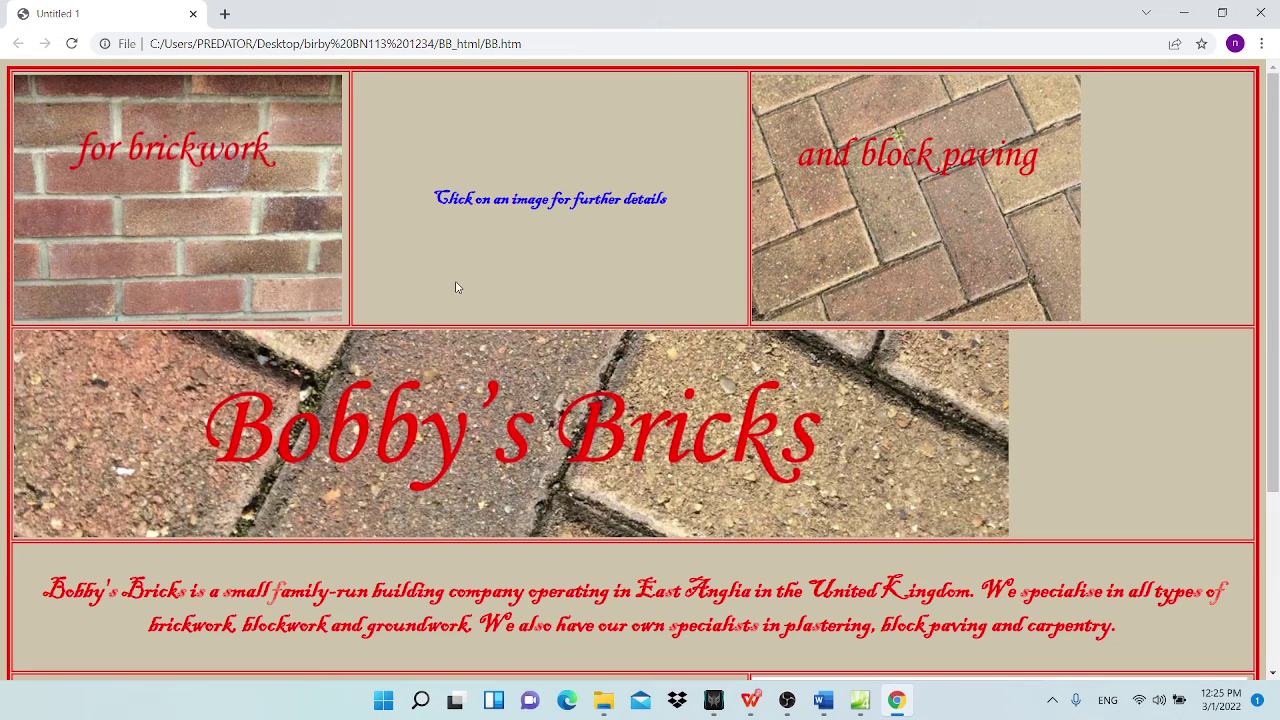
ctrl+scroll(607, 293, down, 3)
ctrl+scroll(605, 300, up, 1)
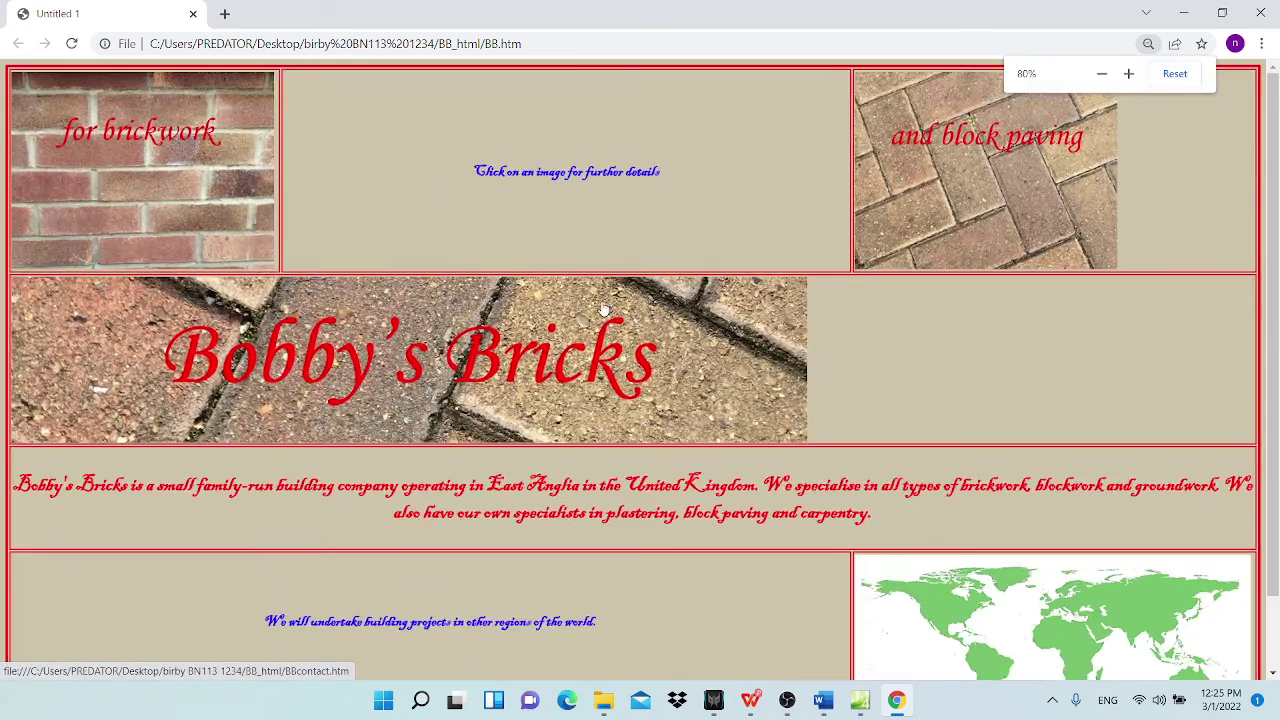
ctrl+scroll(600, 308, down, 3)
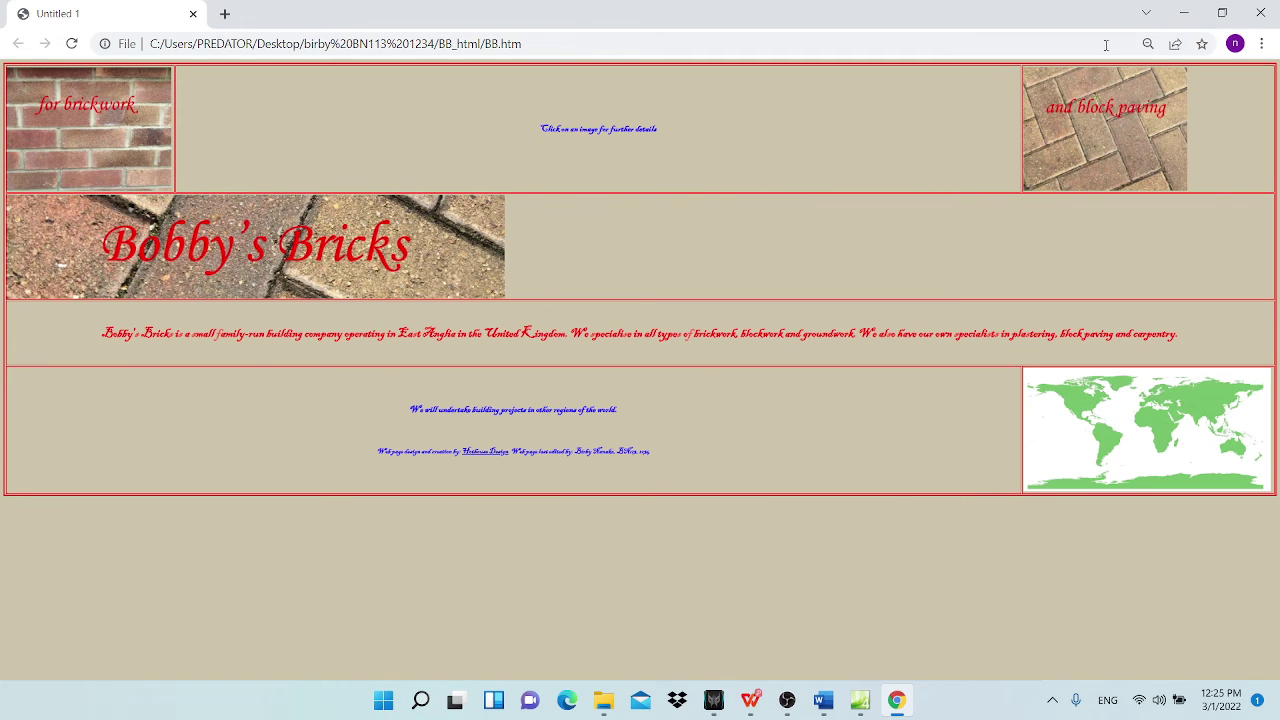
Step: Set the Bobby's Bricks layout table width to 1200 pixels in Table Properties
click(1184, 14)
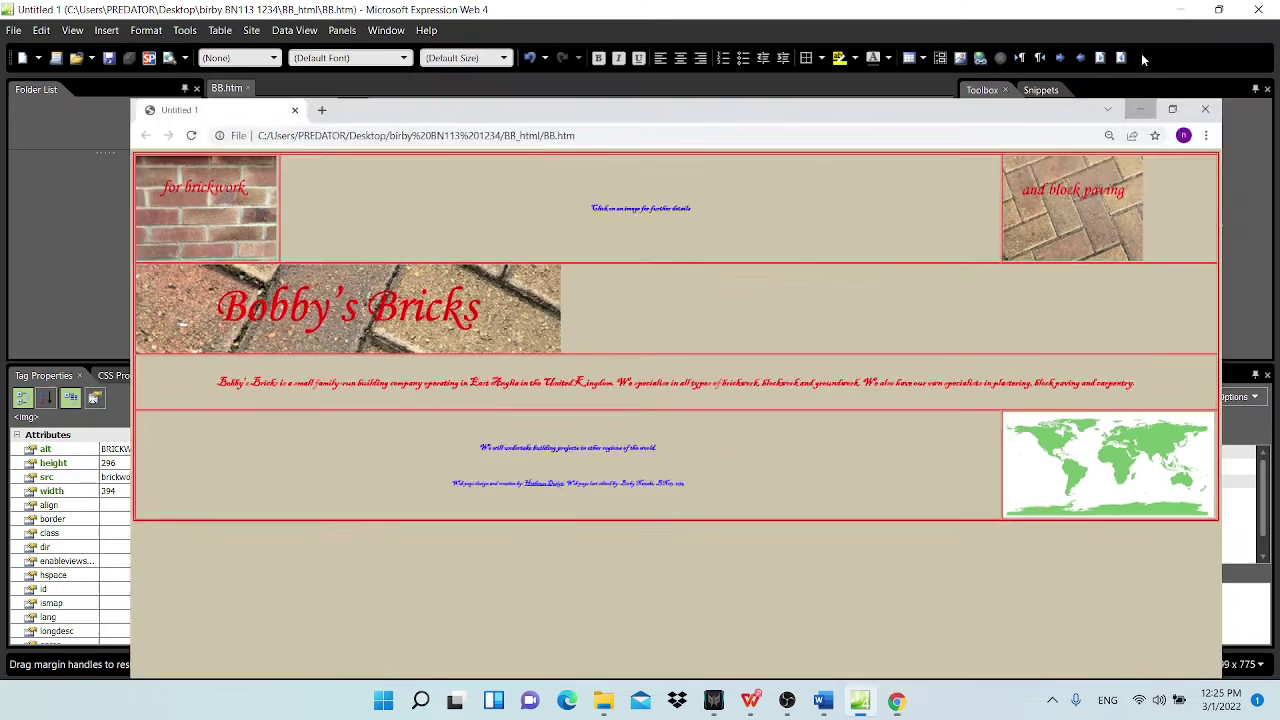
scroll(275, 235, up, 5)
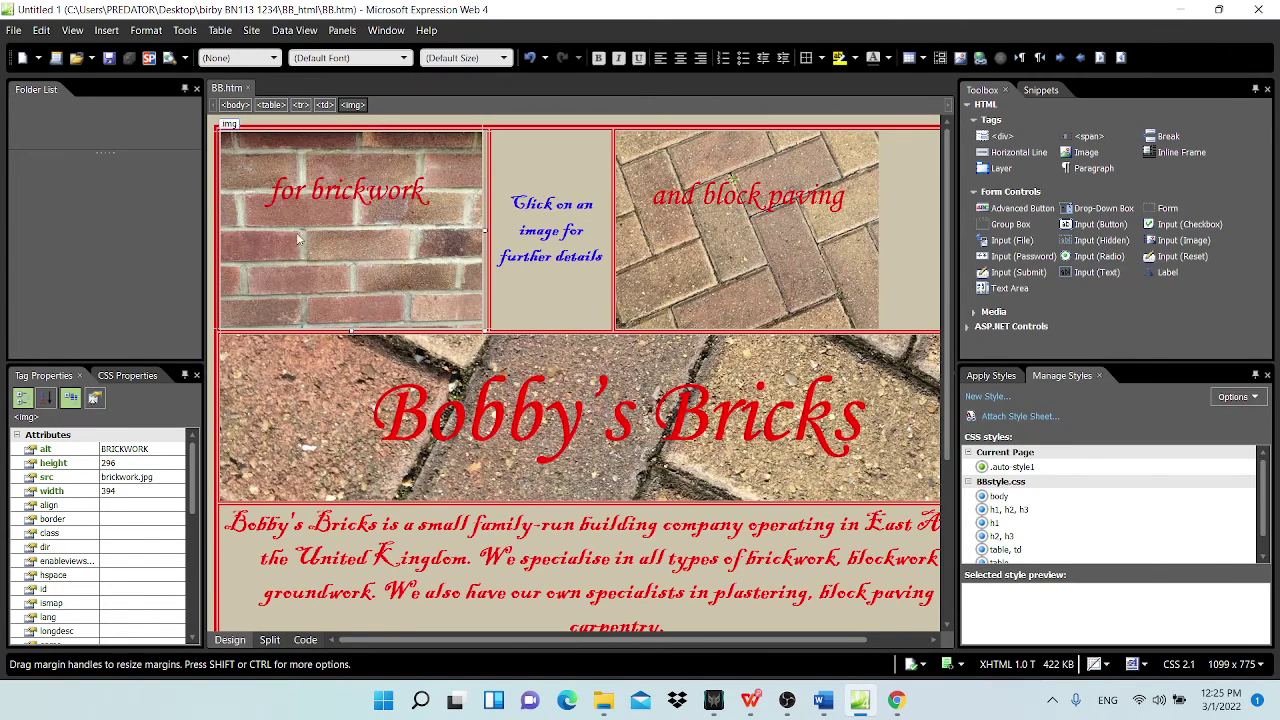
click(212, 126)
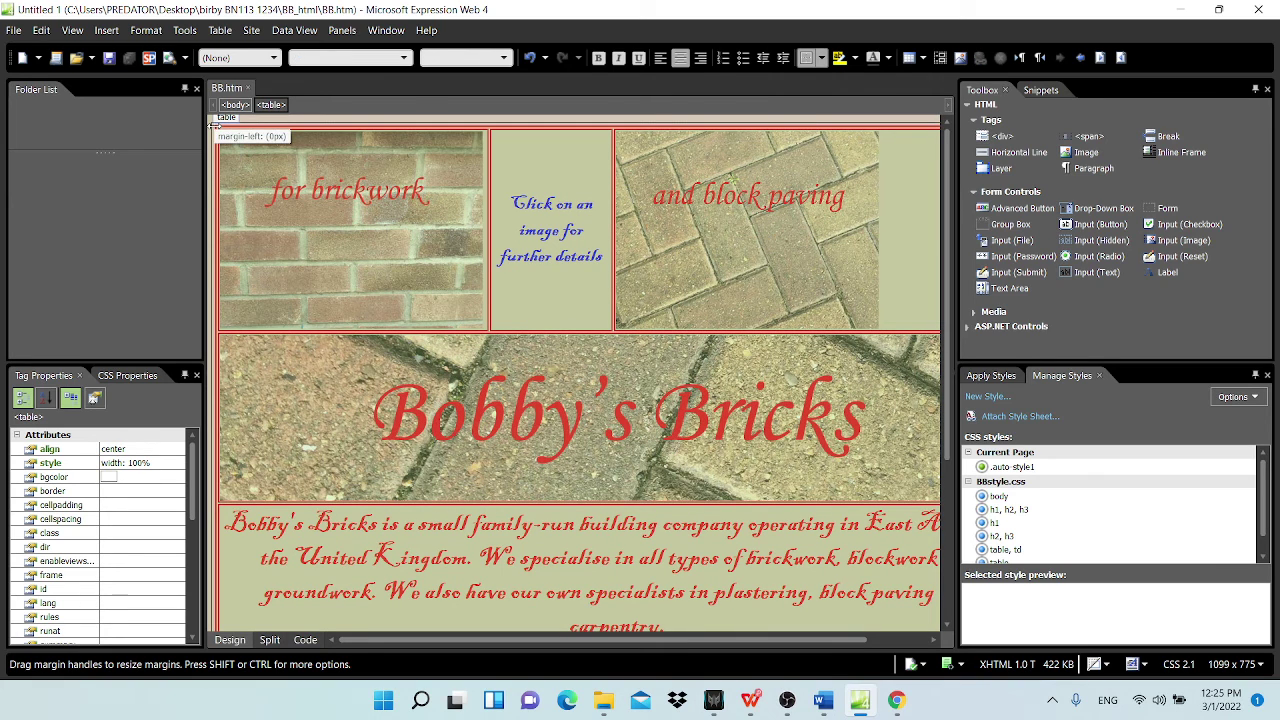
right_click(213, 127)
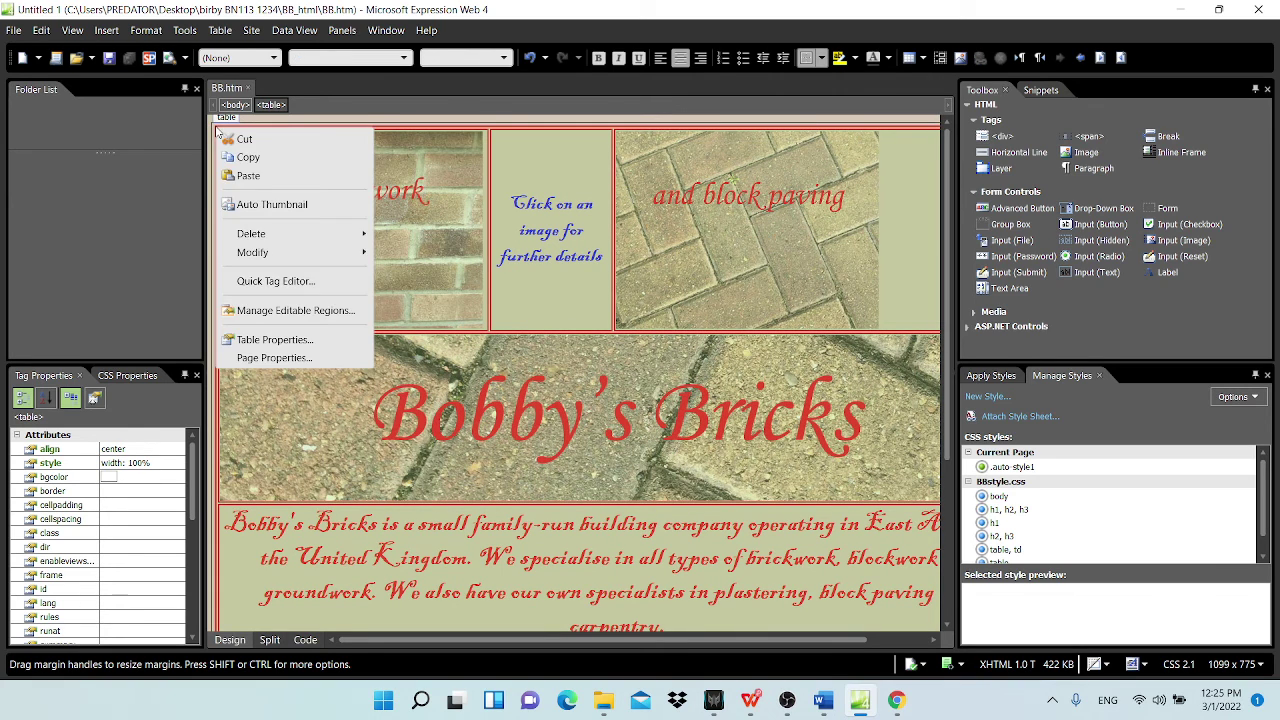
click(298, 340)
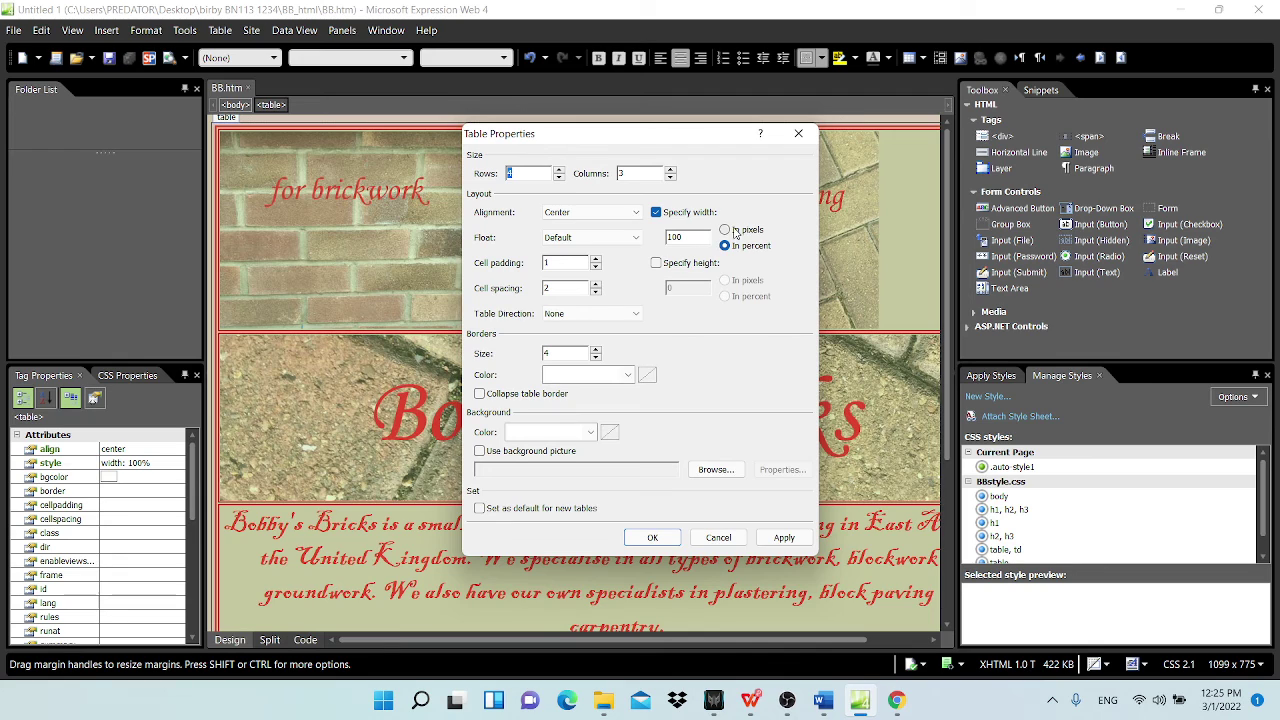
click(727, 230)
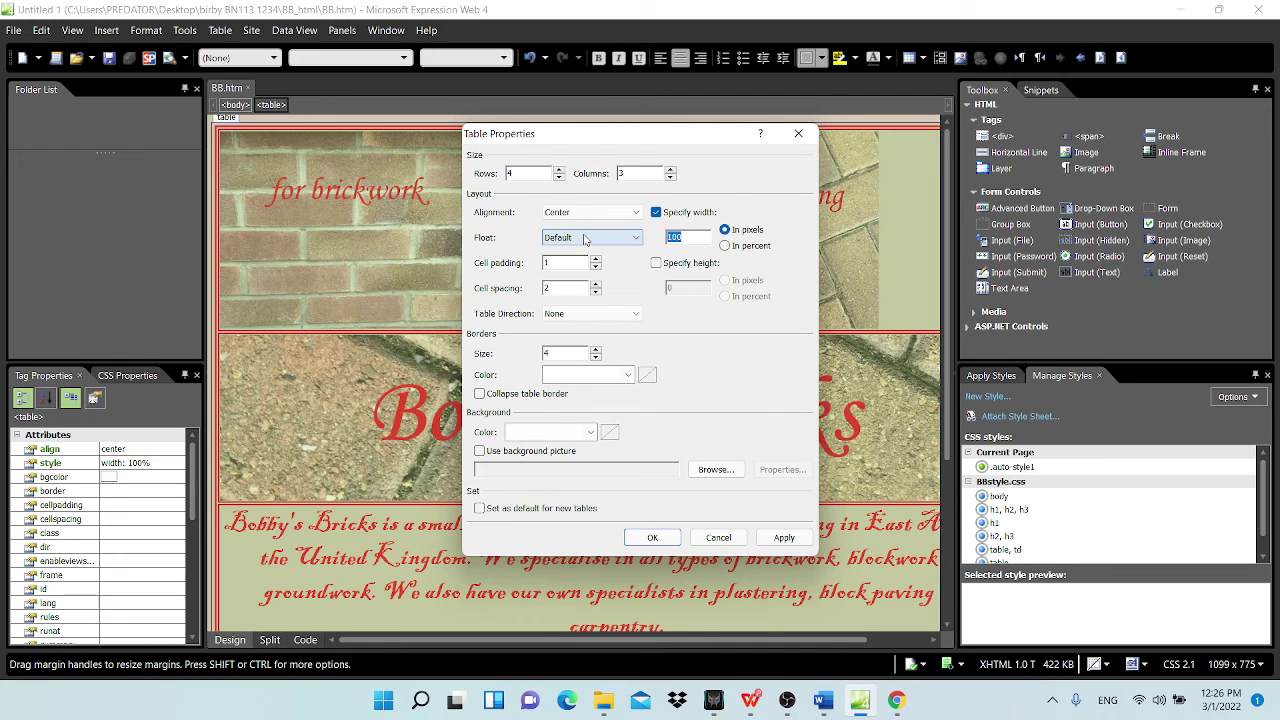
text(1)
click(648, 537)
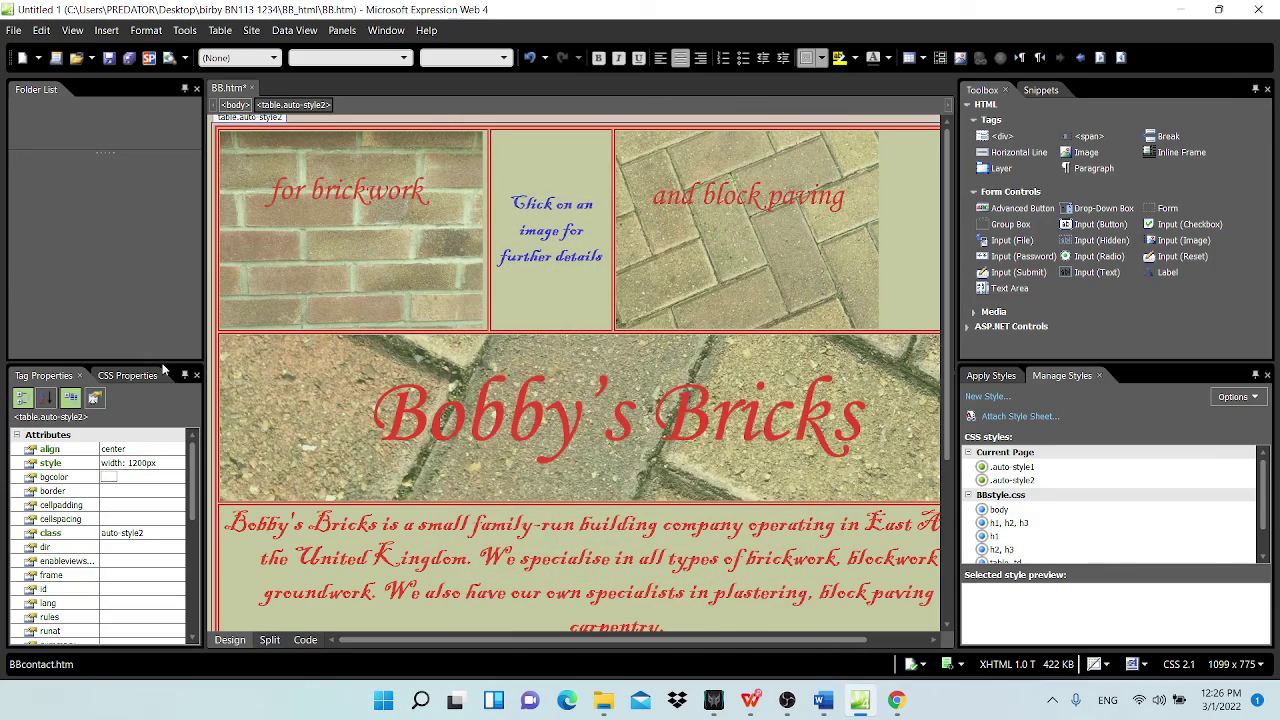
Step: Close the old Chrome preview, then save BB.htm and preview it in the browser again
click(896, 700)
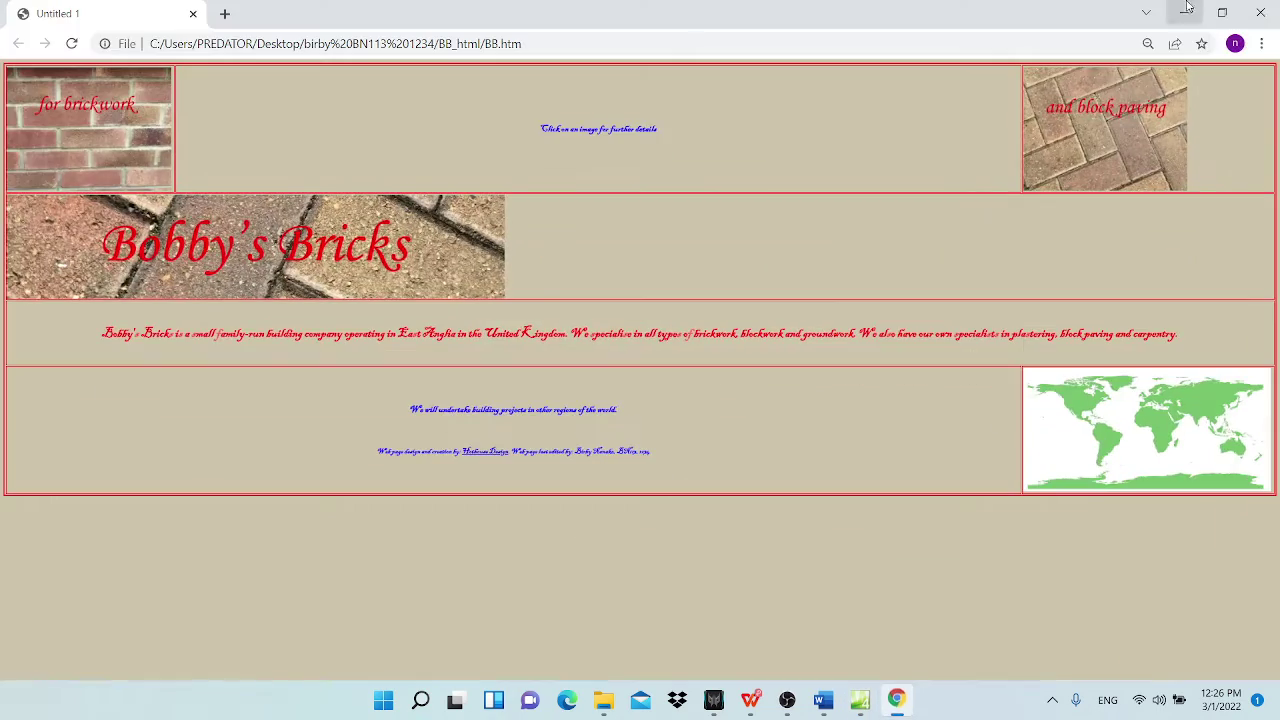
click(1262, 18)
click(14, 30)
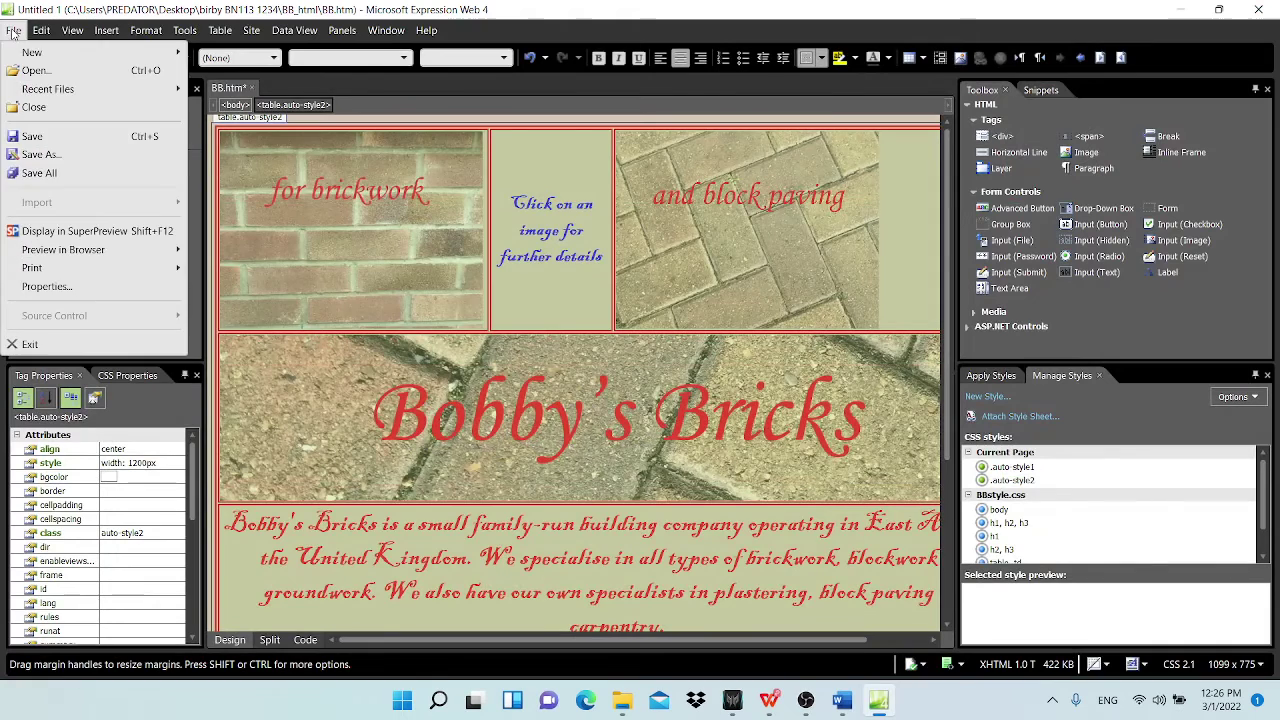
mouse_move(70, 249)
click(225, 251)
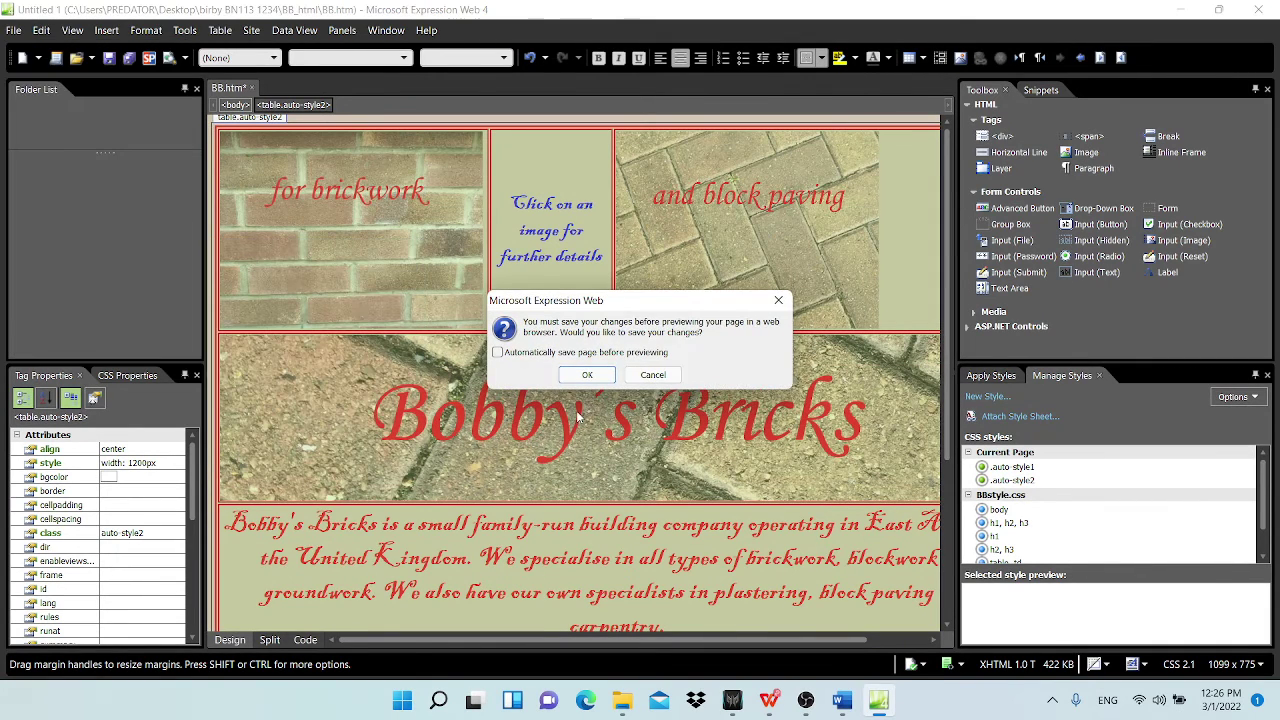
click(586, 373)
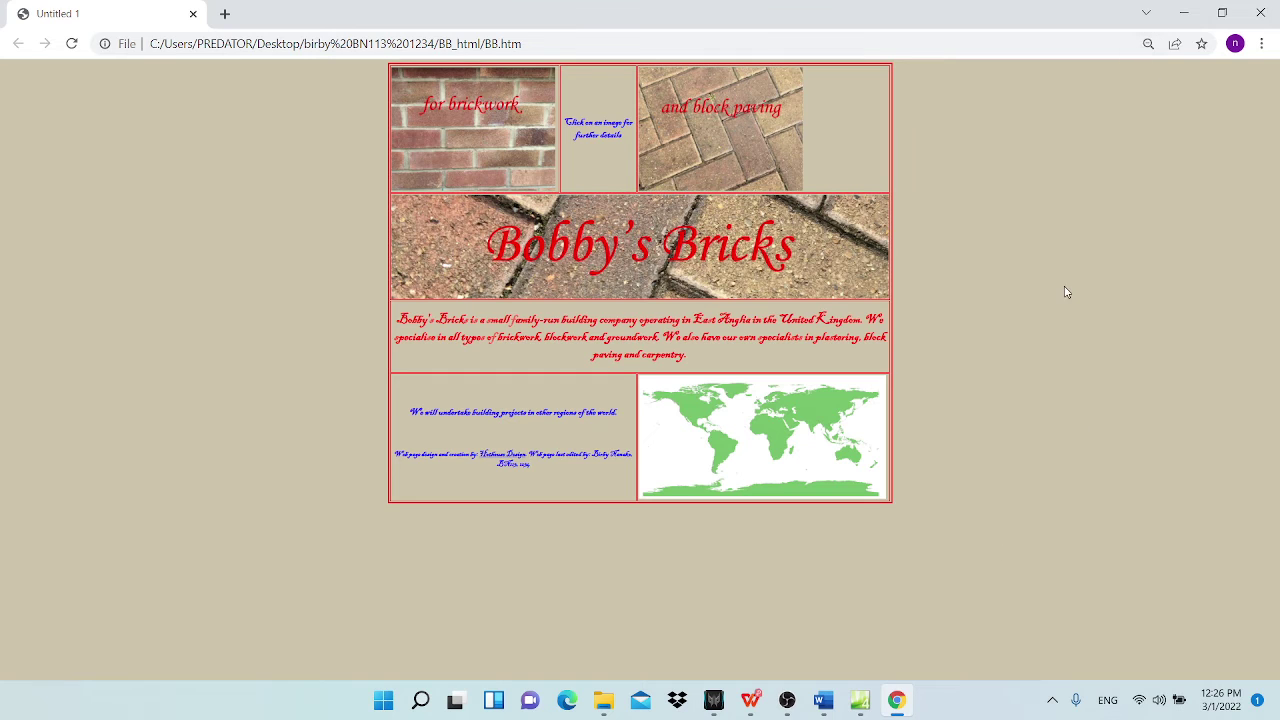
Step: Adjust Chrome's zoom so the whole BB.htm page fits in view
key(ctrl+plus)
key(ctrl+plus)
scroll(1025, 335, down, 1)
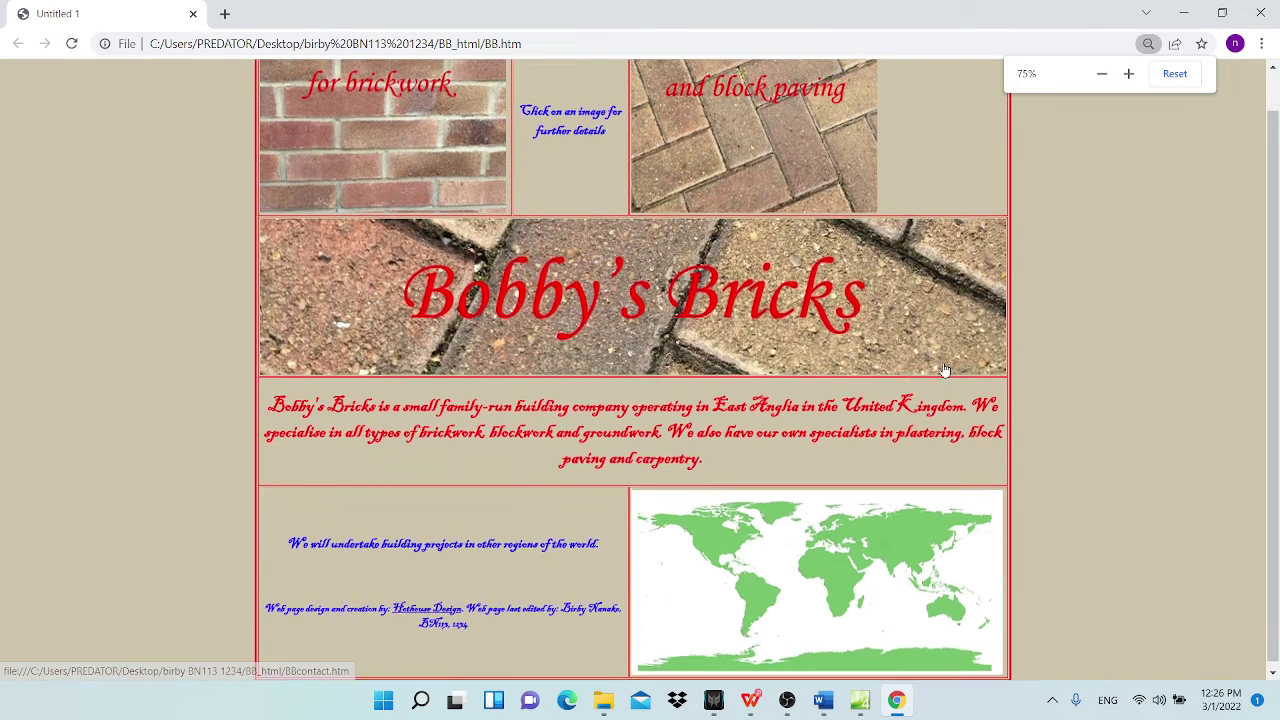
scroll(980, 350, up, 1)
key(ctrl+minus)
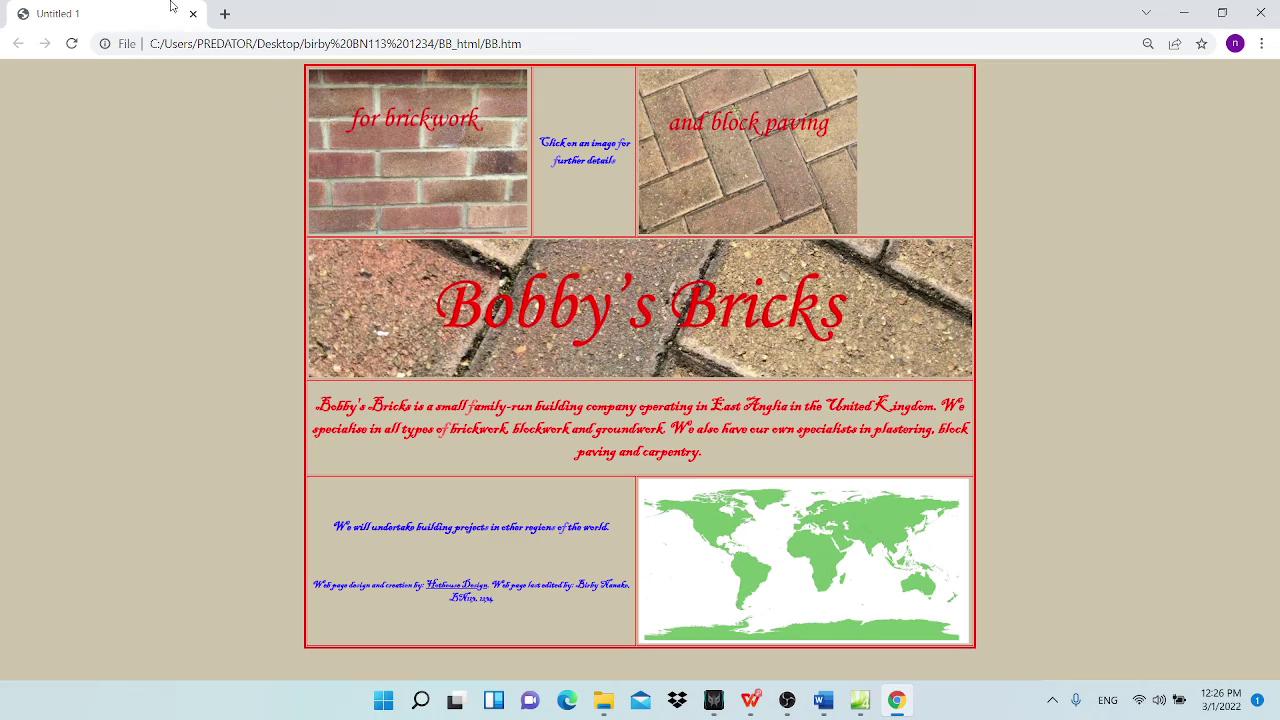
Step: Snip the entire Chrome window to the clipboard and switch to Word
key(super+shift+s)
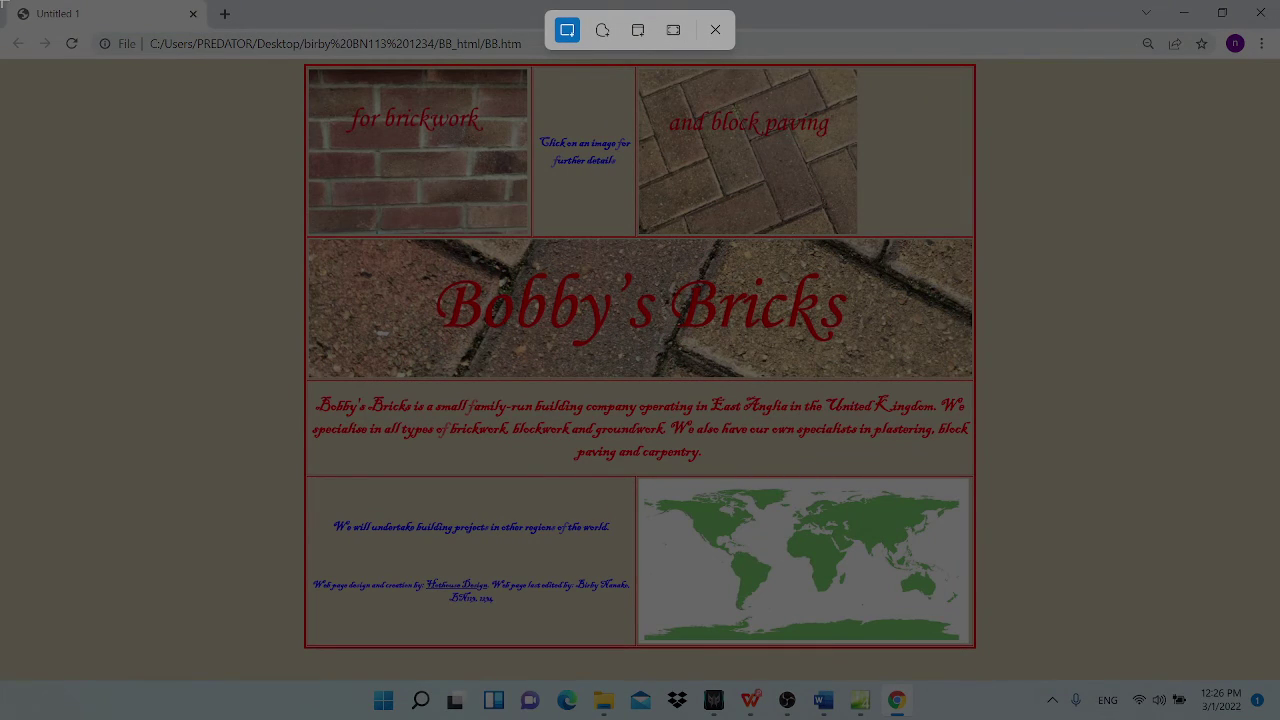
drag(2, 2, 1238, 716)
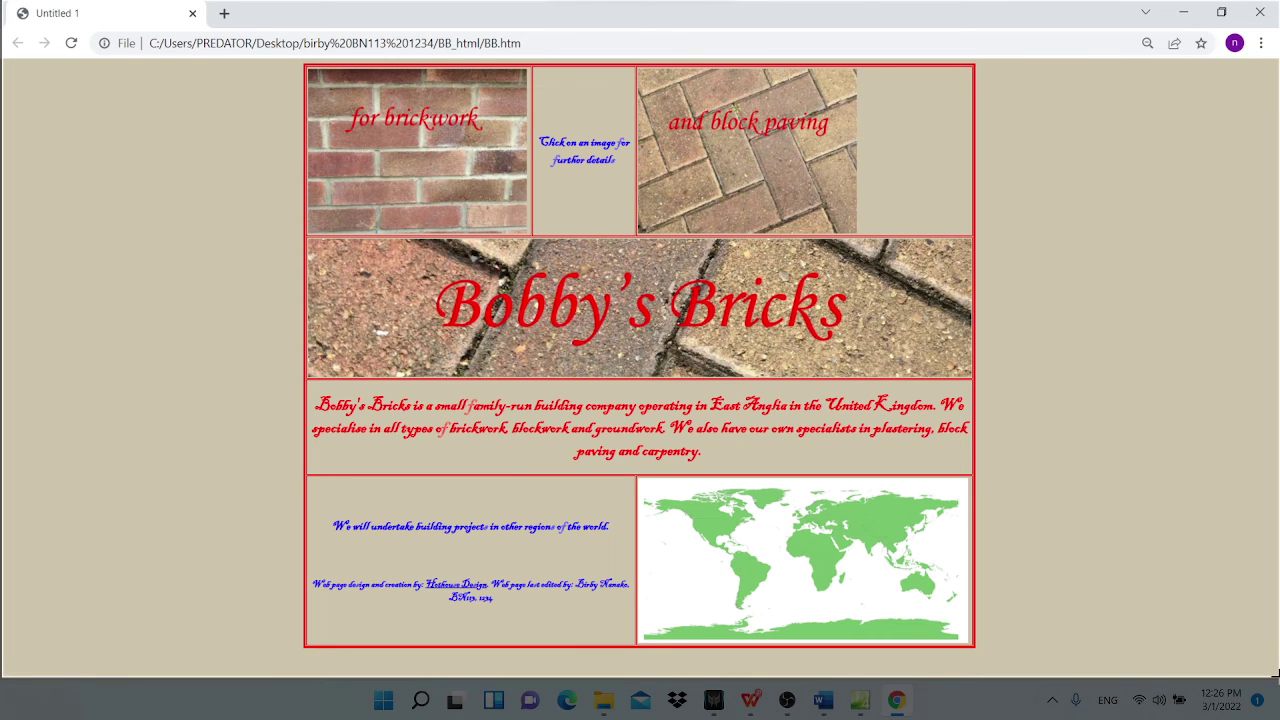
click(824, 702)
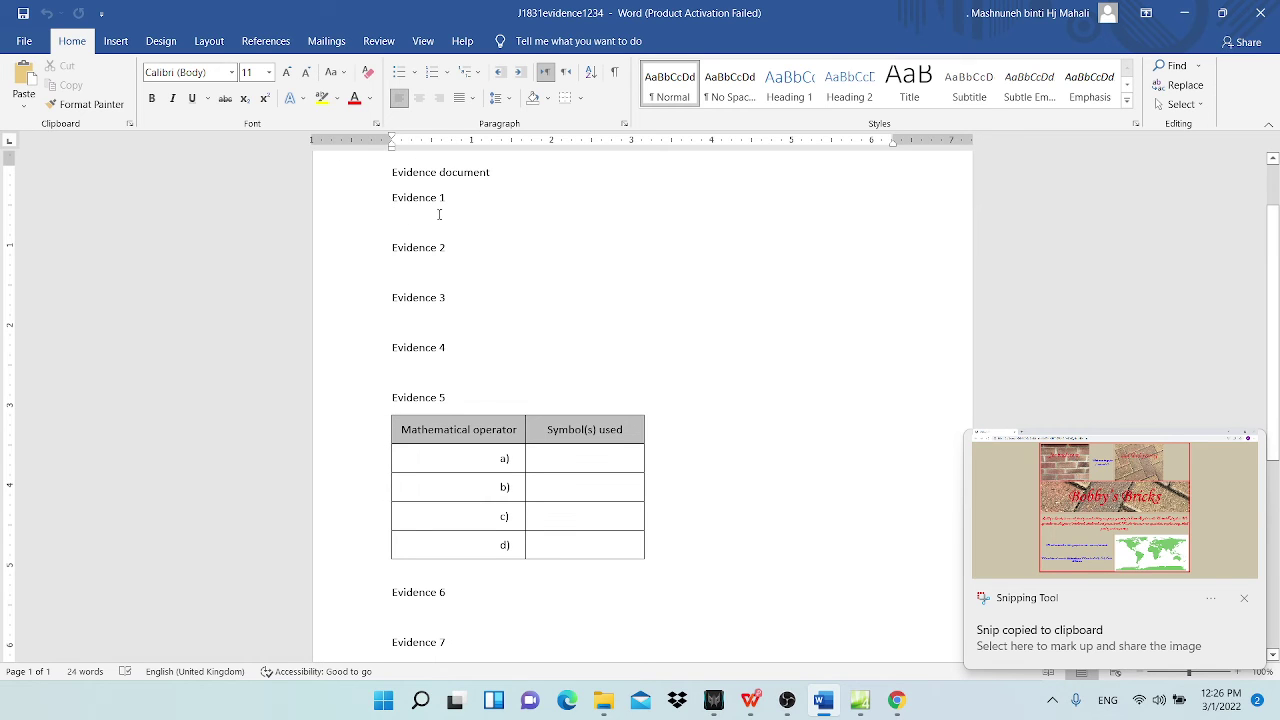
Step: Paste the Chrome screenshot under Evidence 1 and stretch it taller, then return to Expression Web
click(478, 212)
key(ctrl+v)
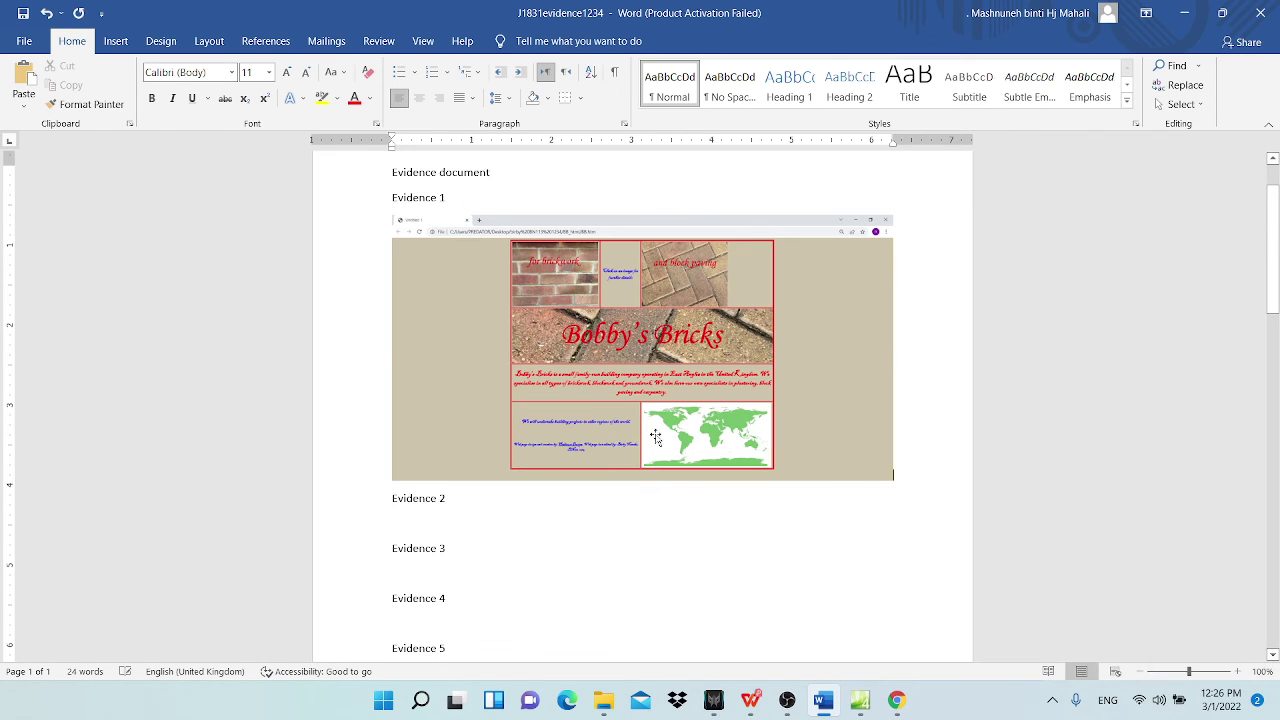
click(658, 398)
drag(641, 482, 660, 624)
scroll(853, 454, down, 3)
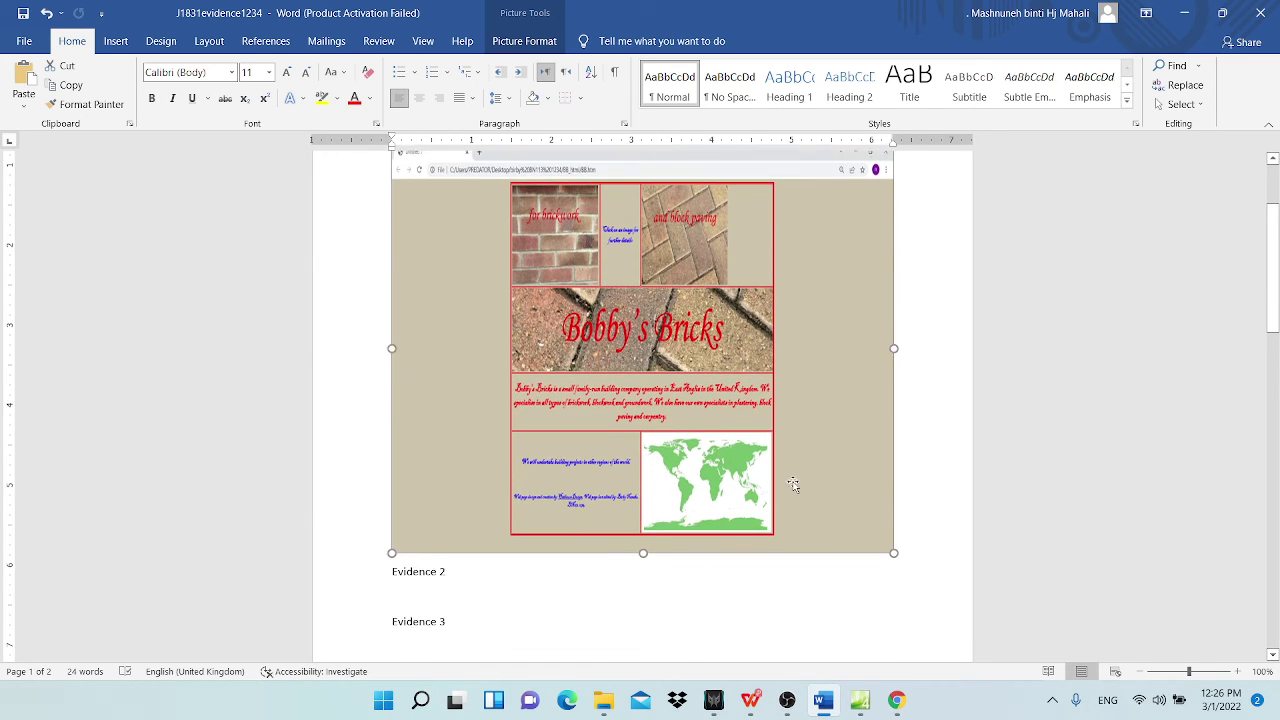
drag(643, 505, 648, 520)
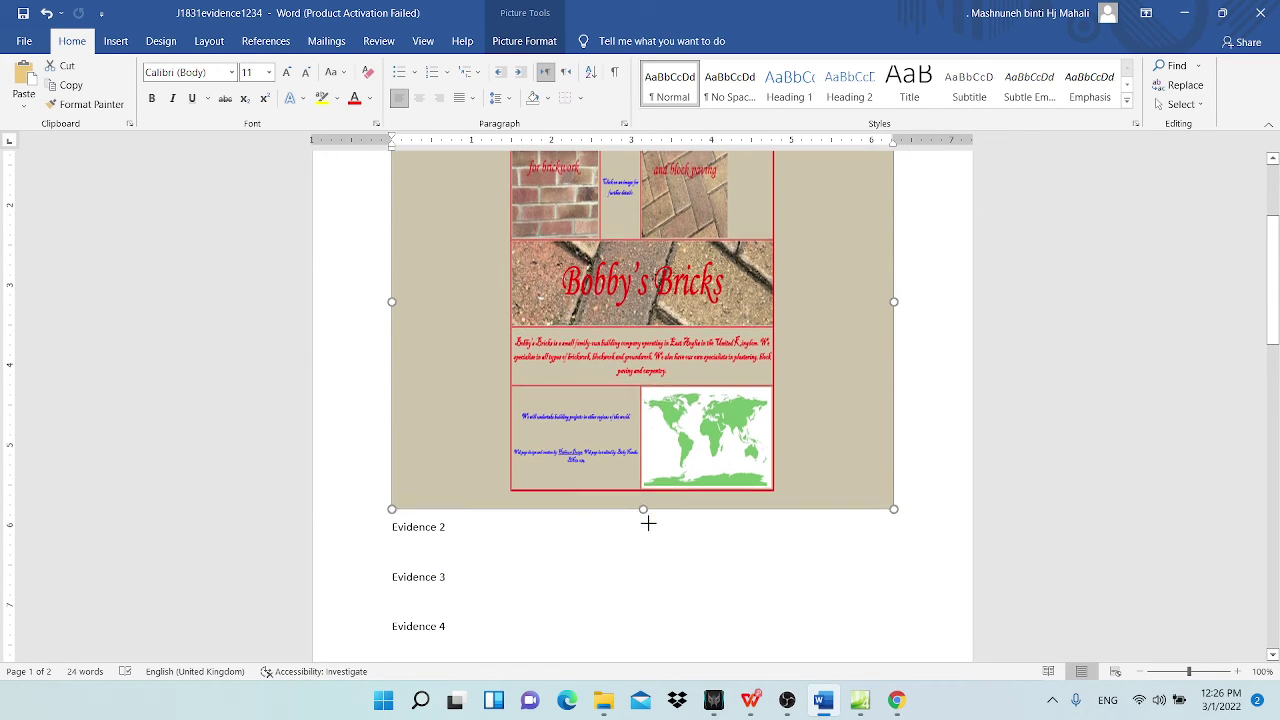
click(855, 712)
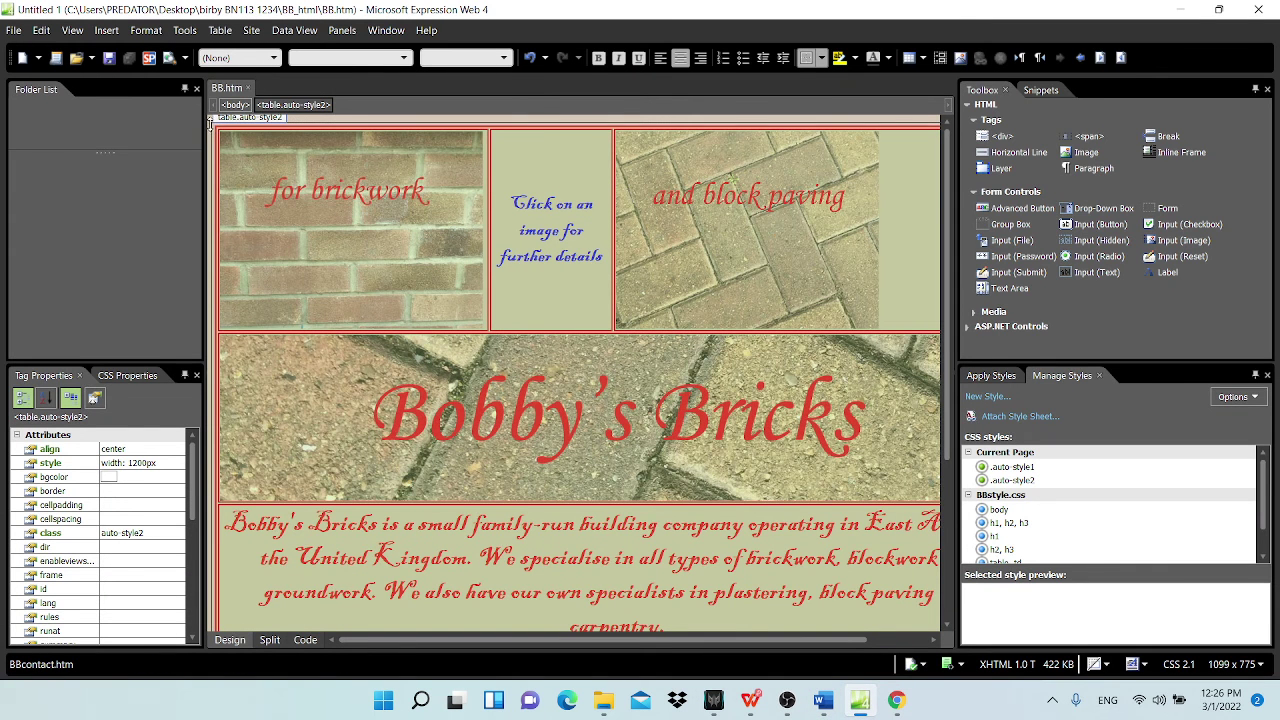
Step: Check in Table Properties that the Bobby's Bricks table is 1200 pixels wide, then cancel
click(280, 175)
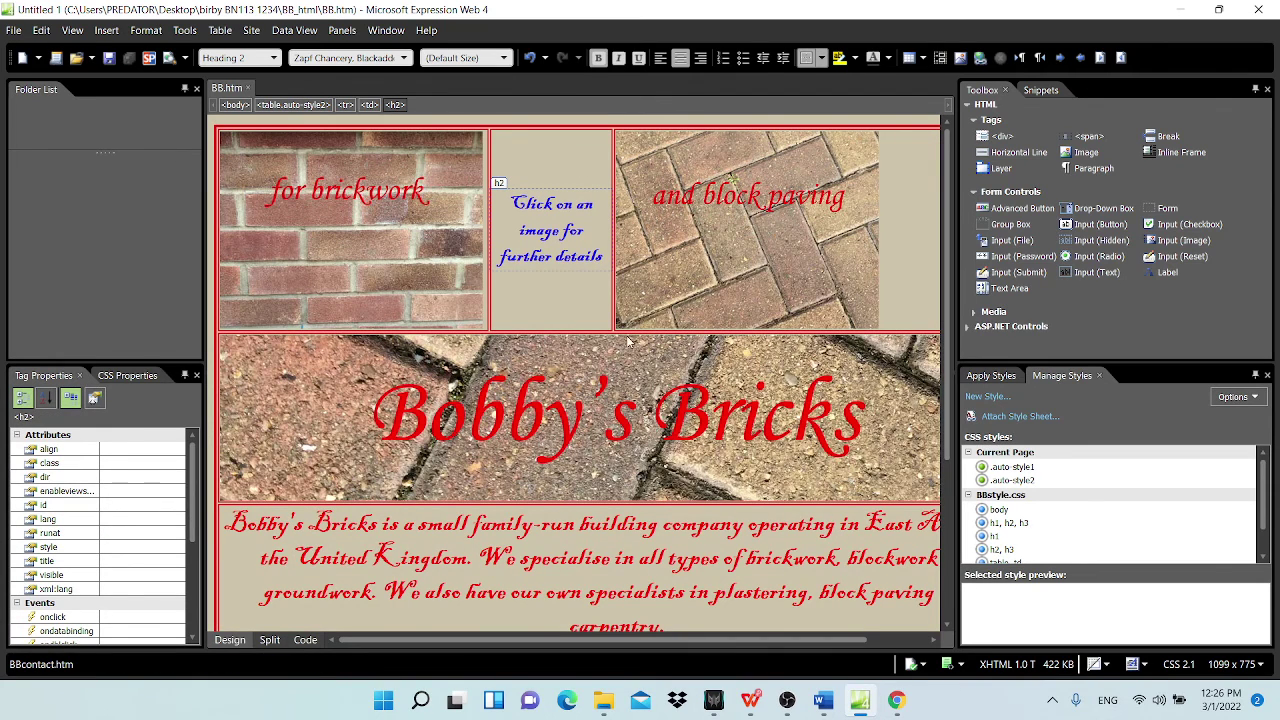
scroll(691, 443, down, 3)
scroll(266, 147, up, 3)
click(220, 124)
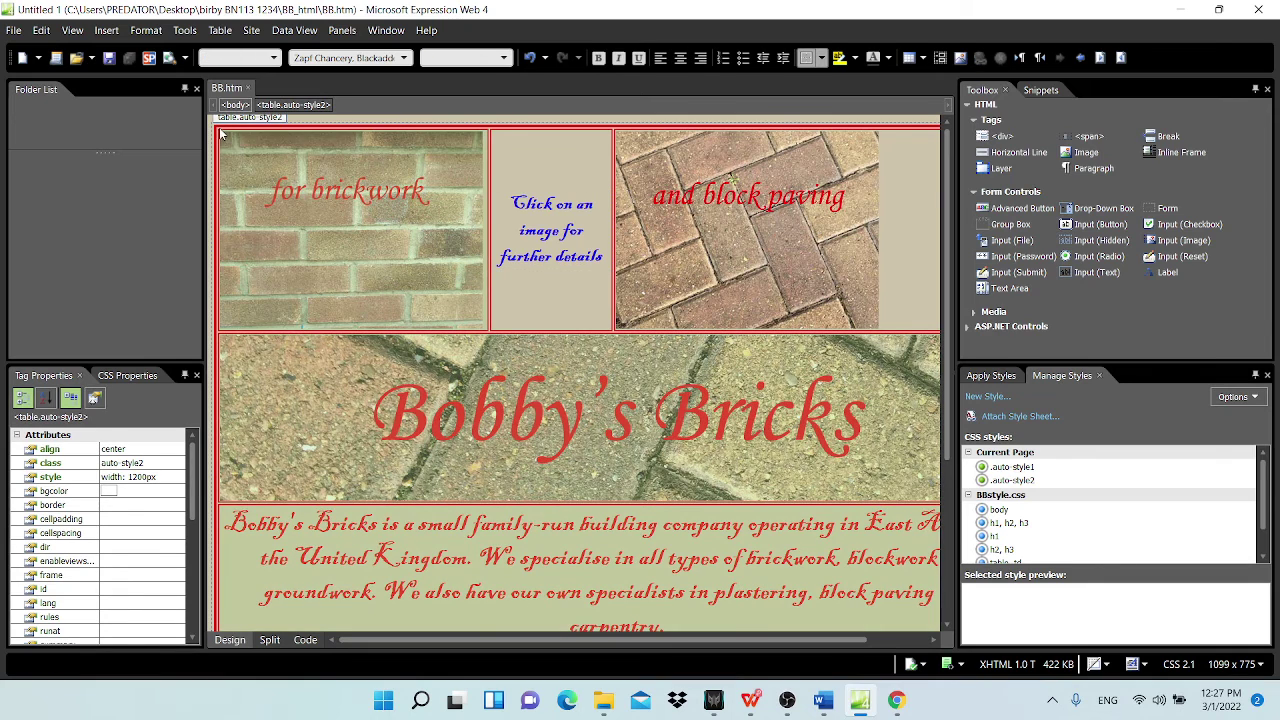
right_click(222, 134)
click(284, 344)
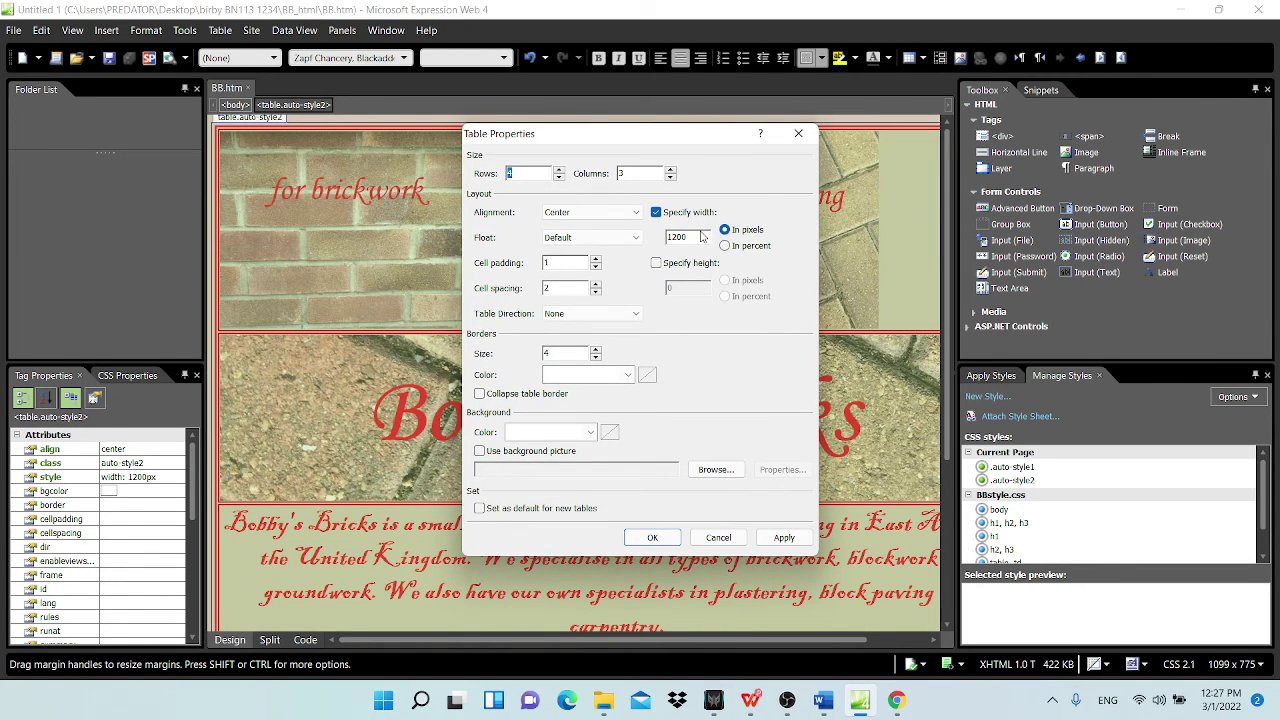
double_click(697, 238)
click(718, 537)
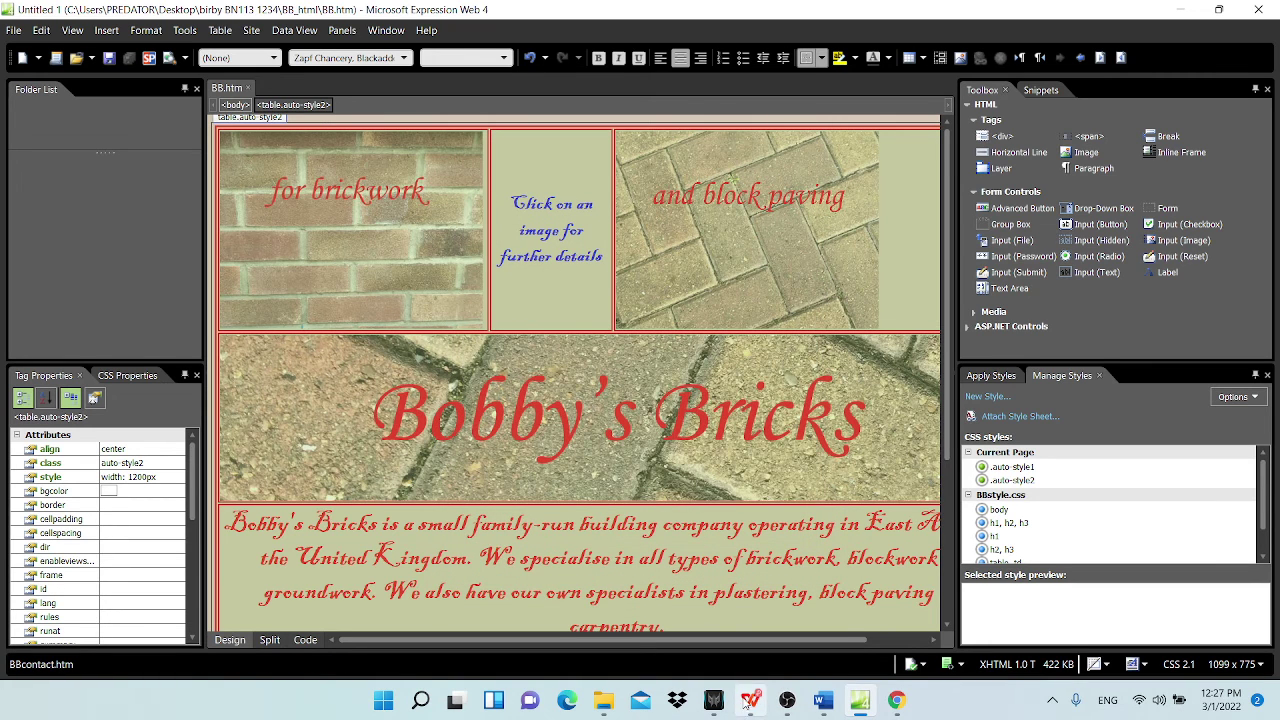
Step: Open the question paper PDF, highlight 'HTML source' under Evidence 2, then minimize it
click(822, 702)
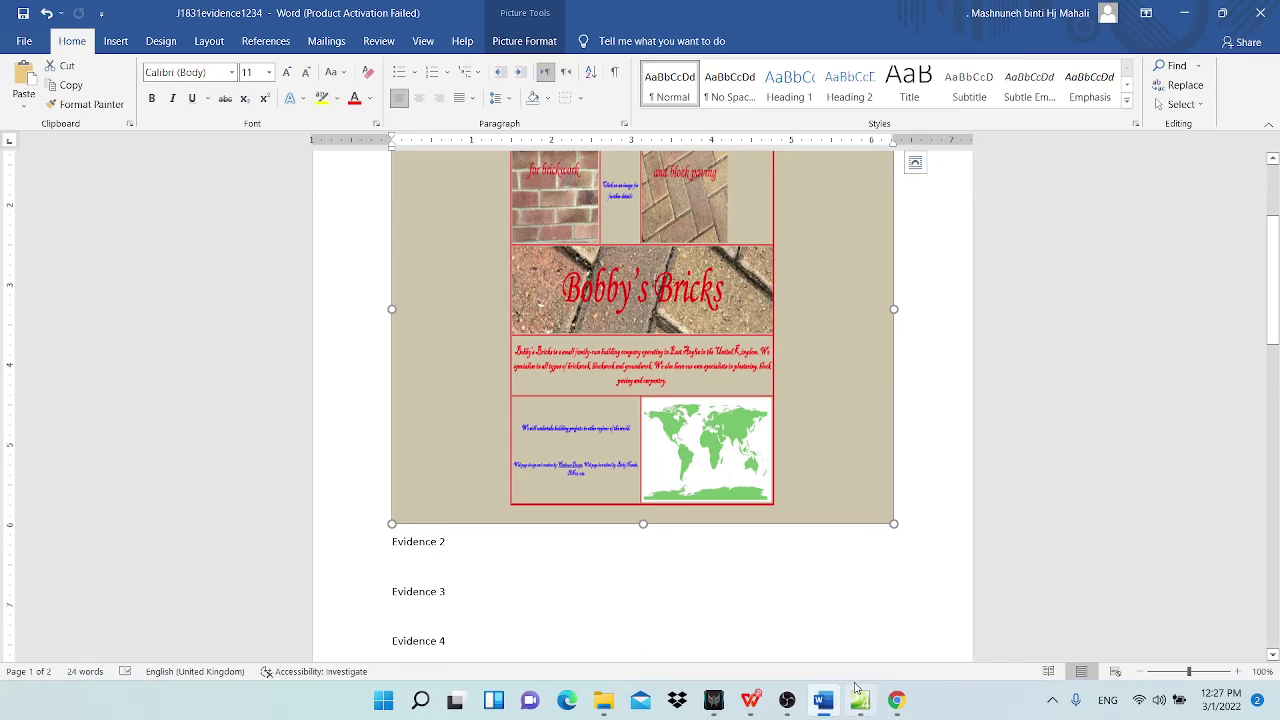
click(860, 702)
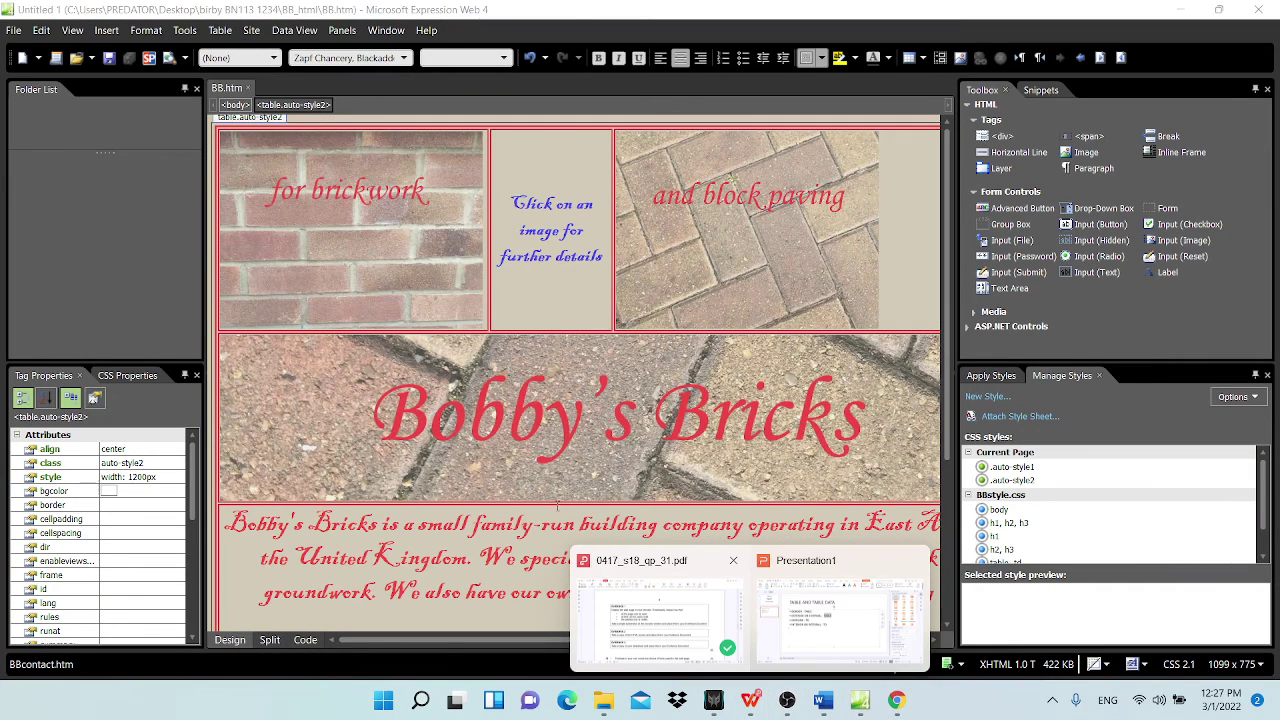
click(675, 625)
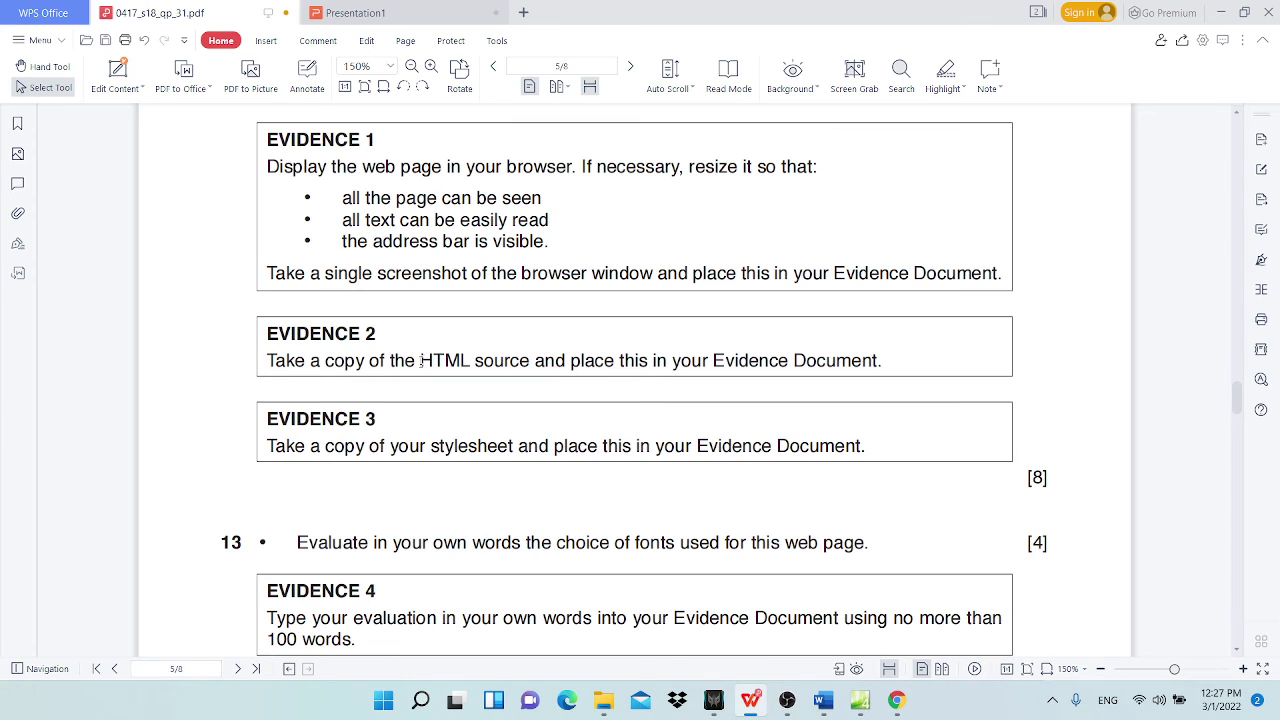
drag(424, 363, 530, 362)
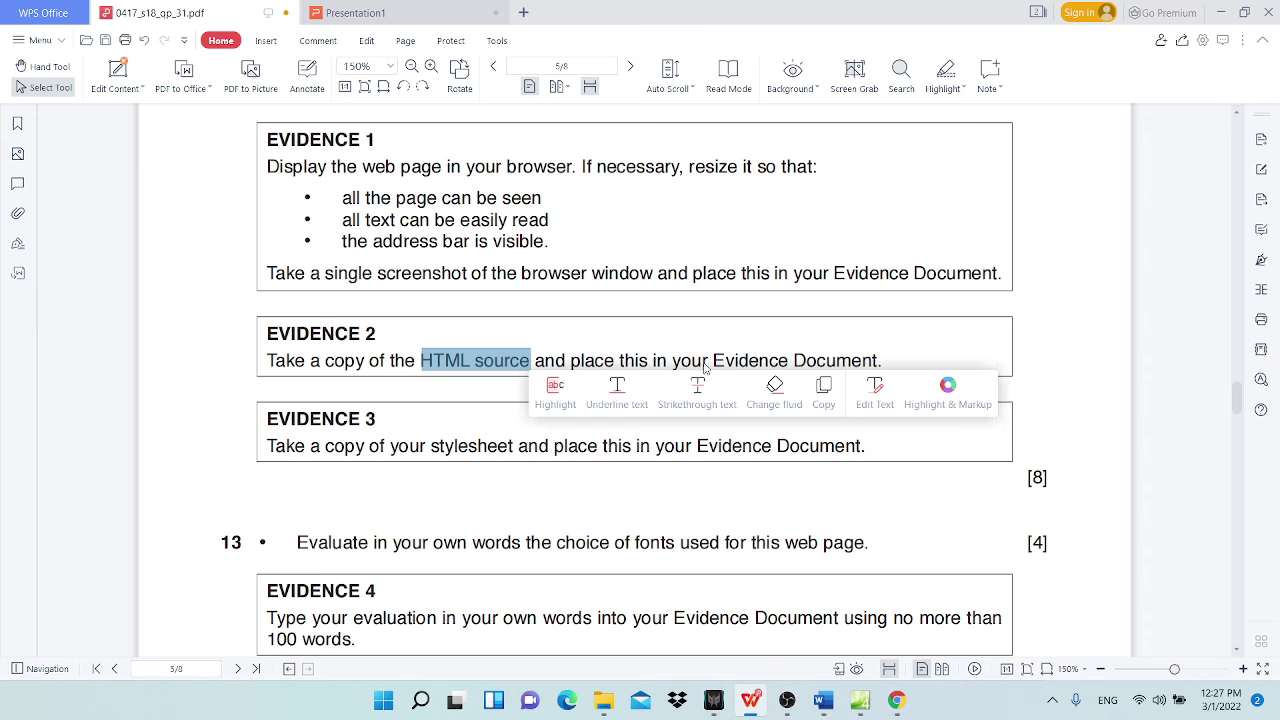
click(1224, 14)
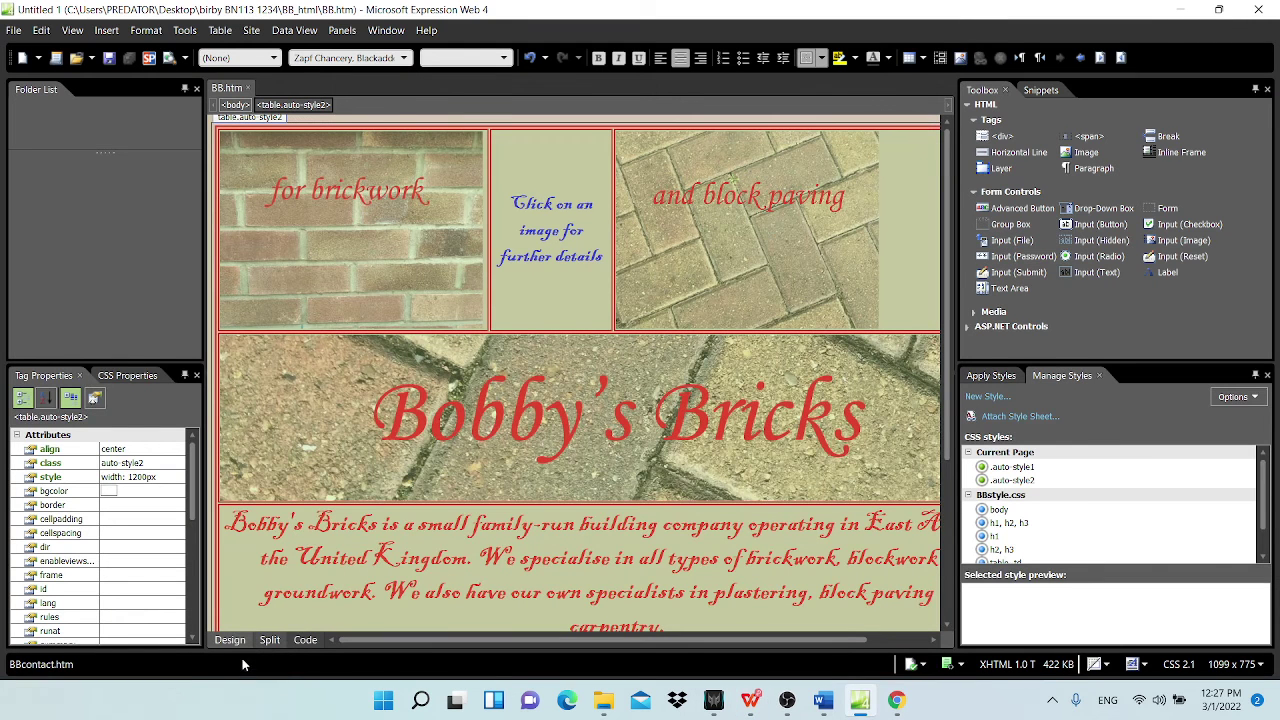
Step: Switch BB.htm to Code view, select all the HTML and copy it
click(305, 642)
click(566, 262)
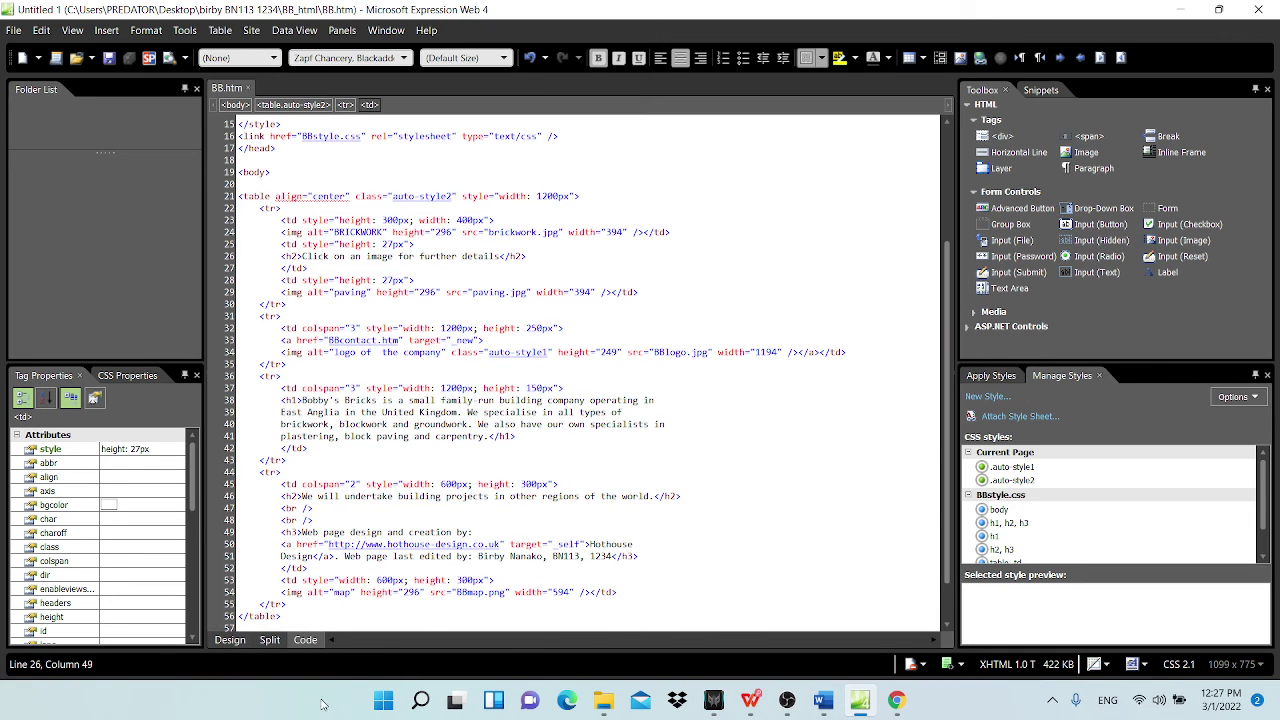
click(630, 387)
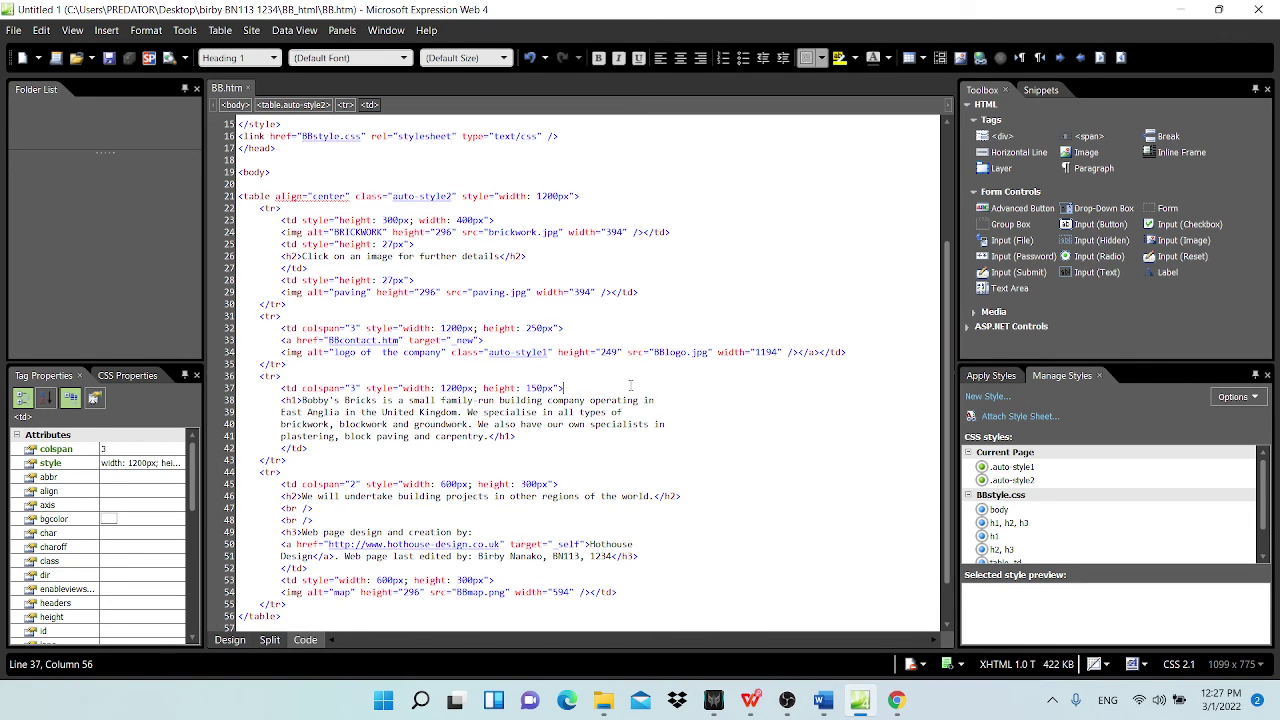
key(ctrl+a)
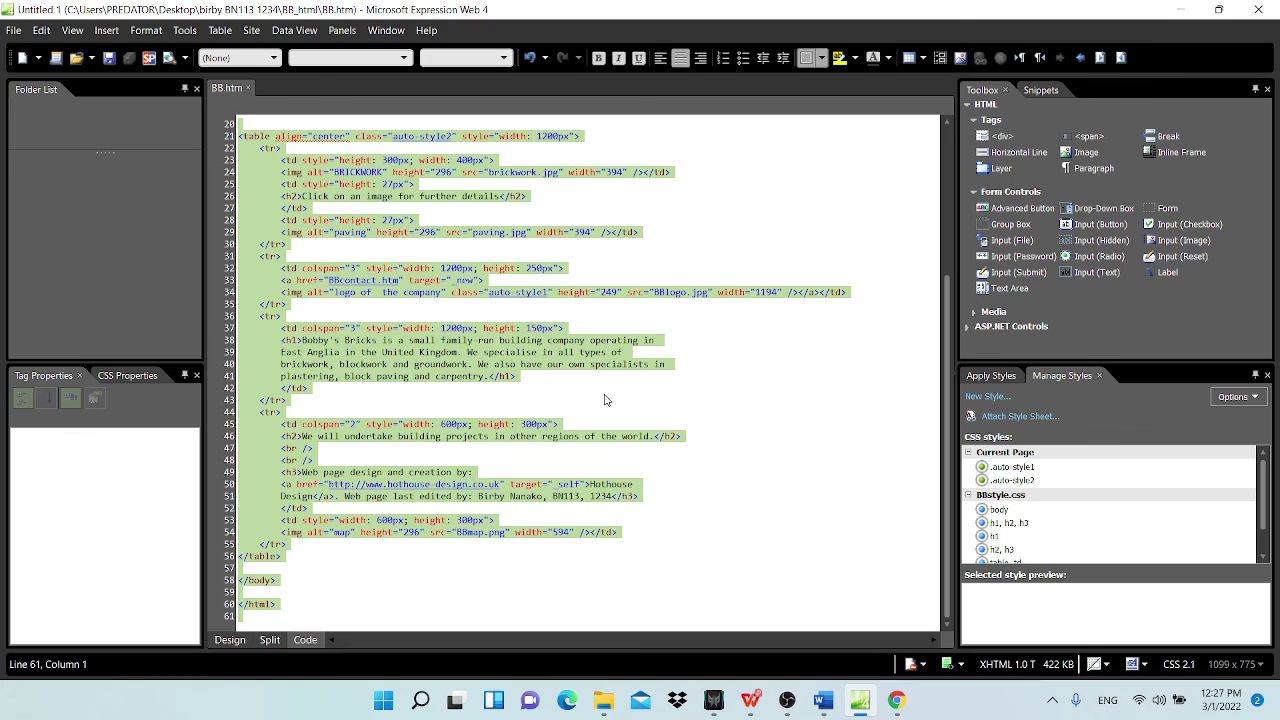
right_click(360, 229)
click(412, 302)
Step: Paste the copied BB.htm HTML source under Evidence 2 in Word
click(823, 700)
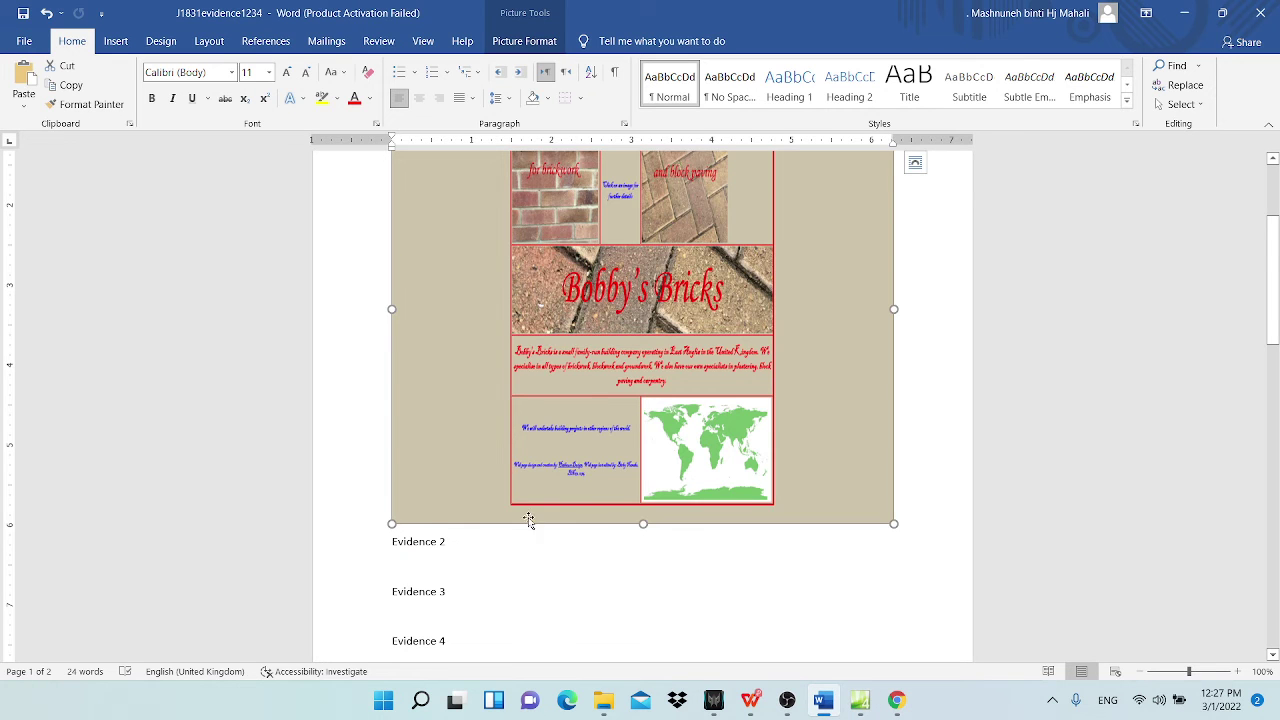
scroll(417, 357, down, 2)
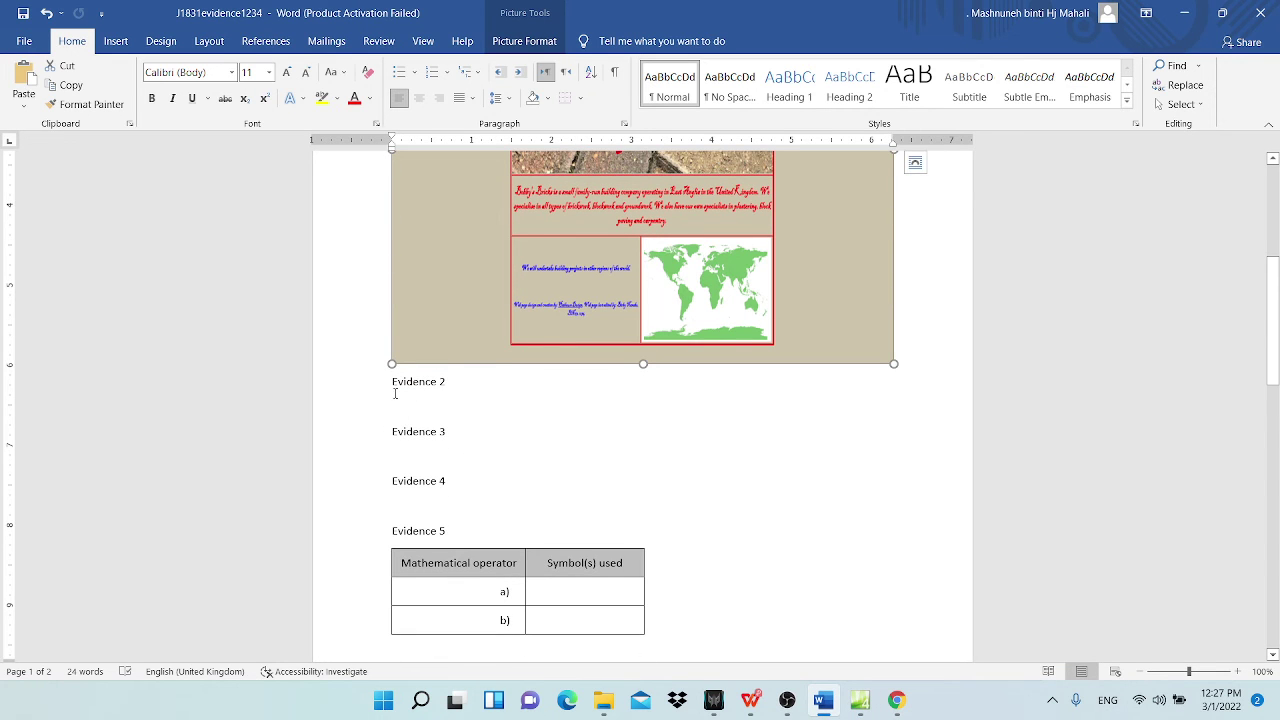
click(392, 397)
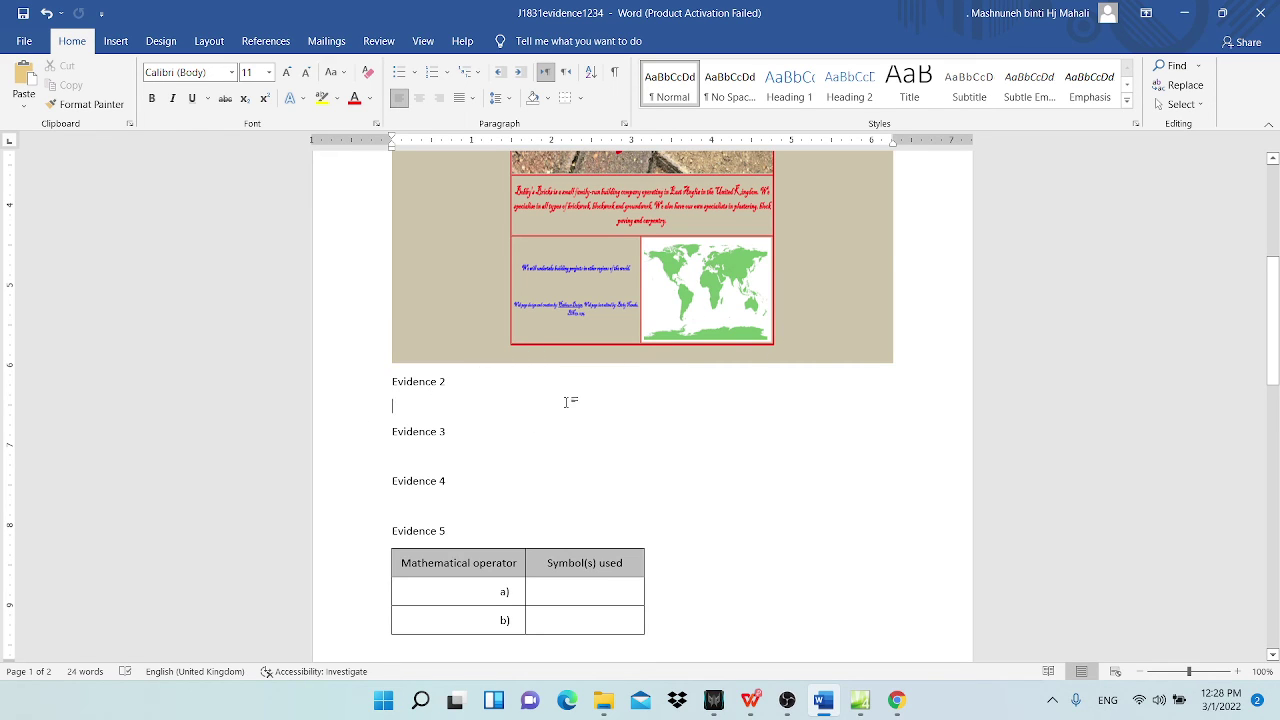
key(ctrl+v)
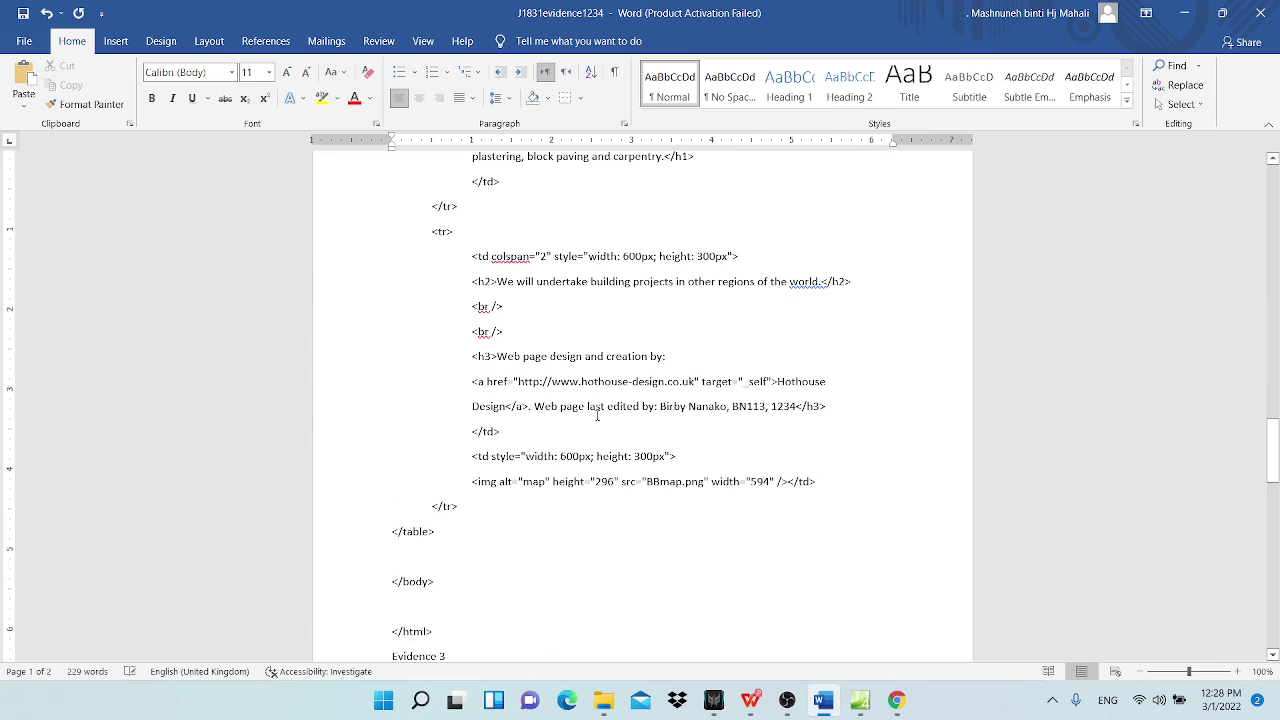
Step: Insert a page break before the Evidence 2 heading so it starts a new page
scroll(644, 439, up, 8)
scroll(644, 439, up, 10)
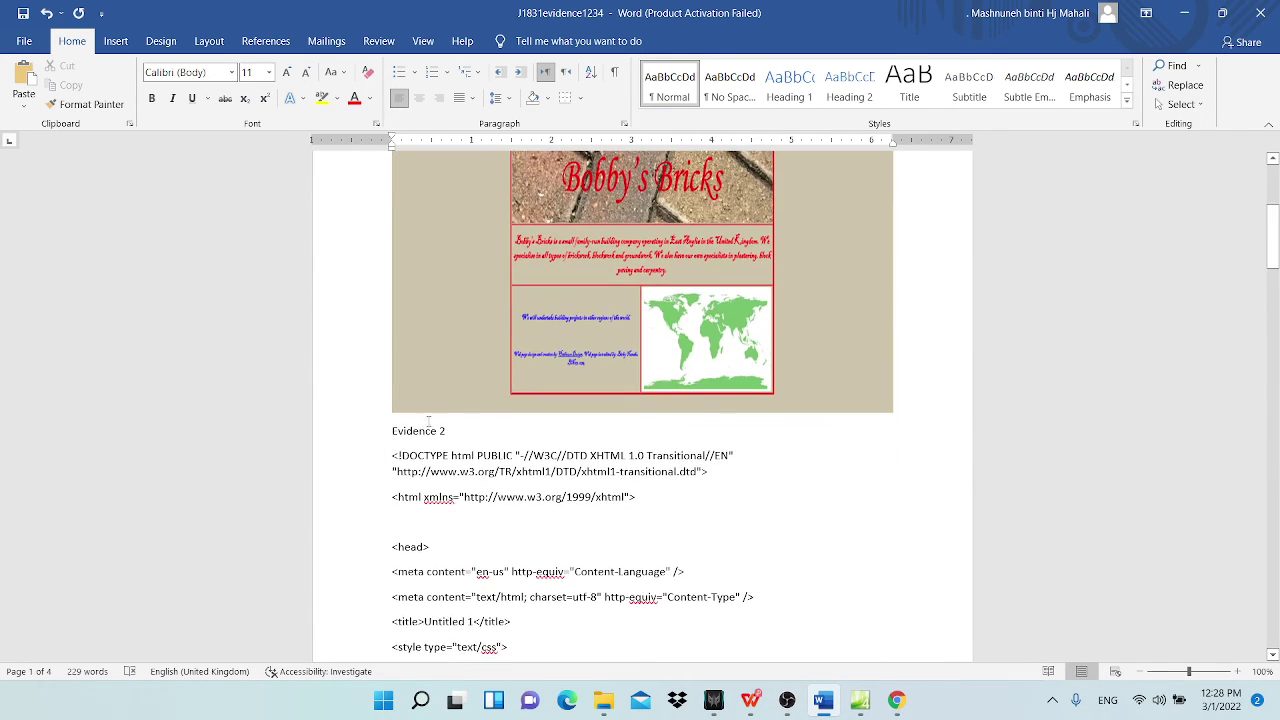
click(394, 431)
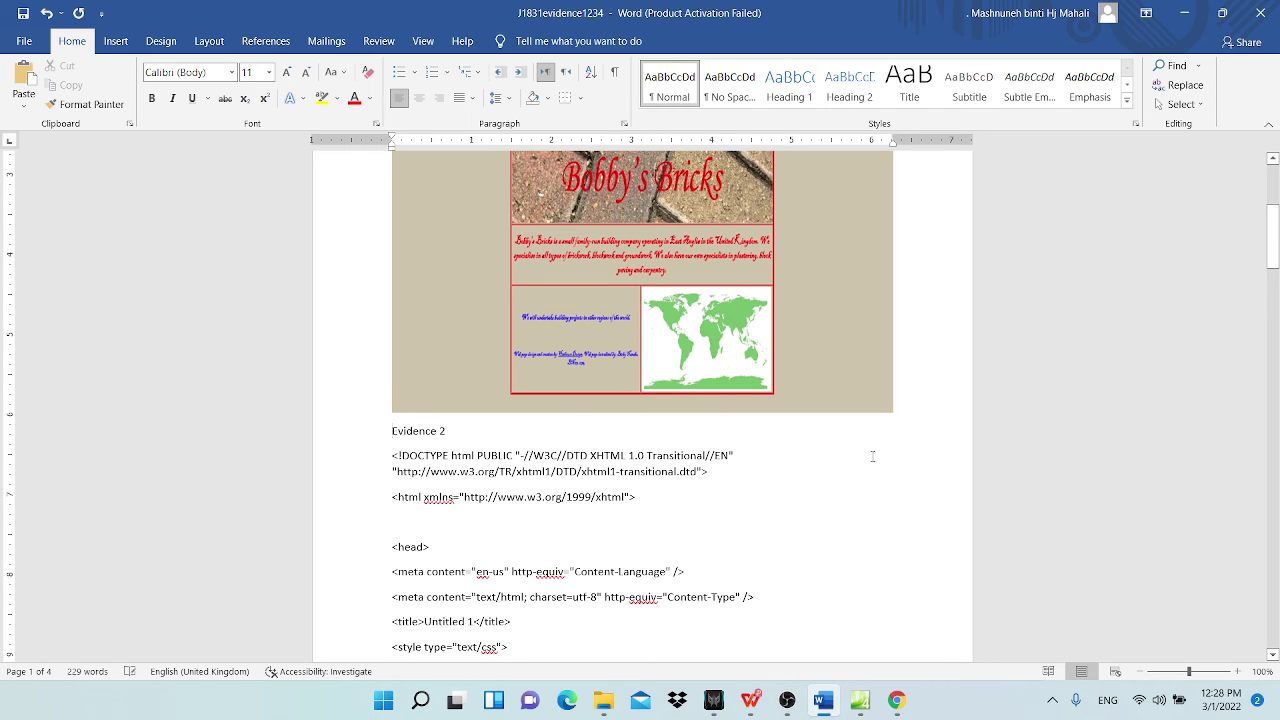
key(ctrl+Return)
Step: Scroll through the pasted source and bring the question paper PDF back up
scroll(760, 494, down, 4)
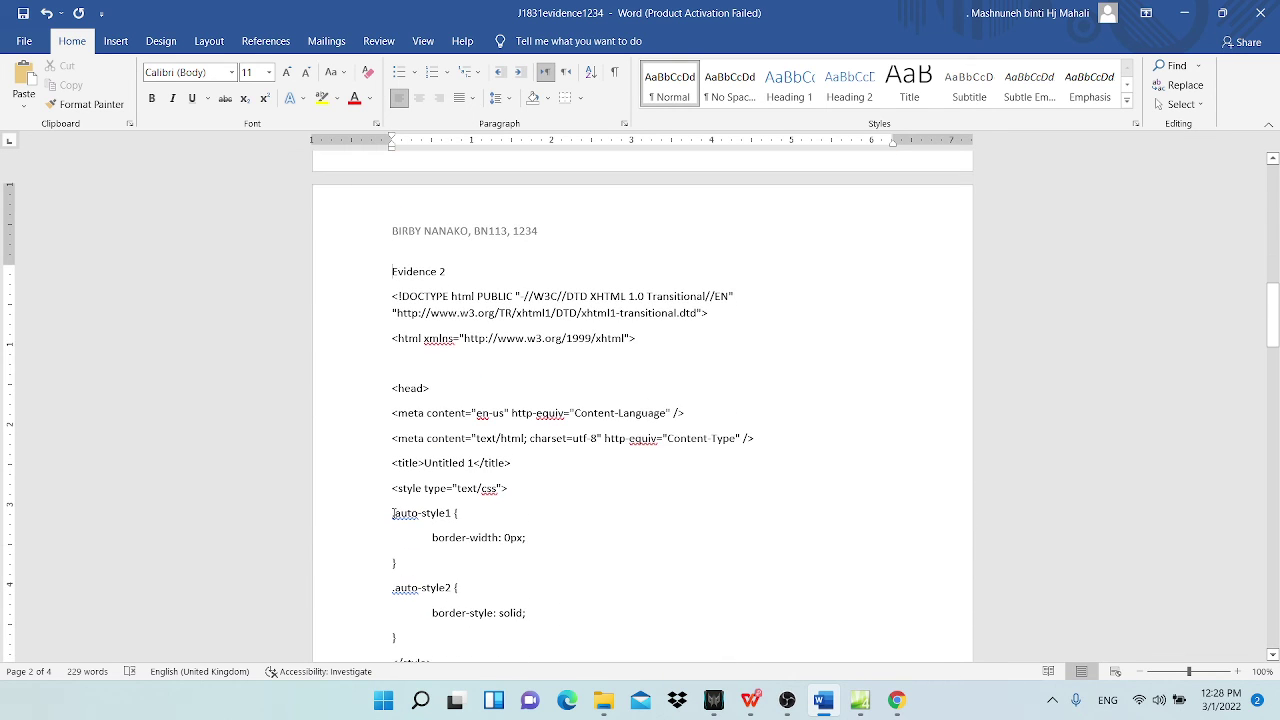
scroll(1279, 246, down, 15)
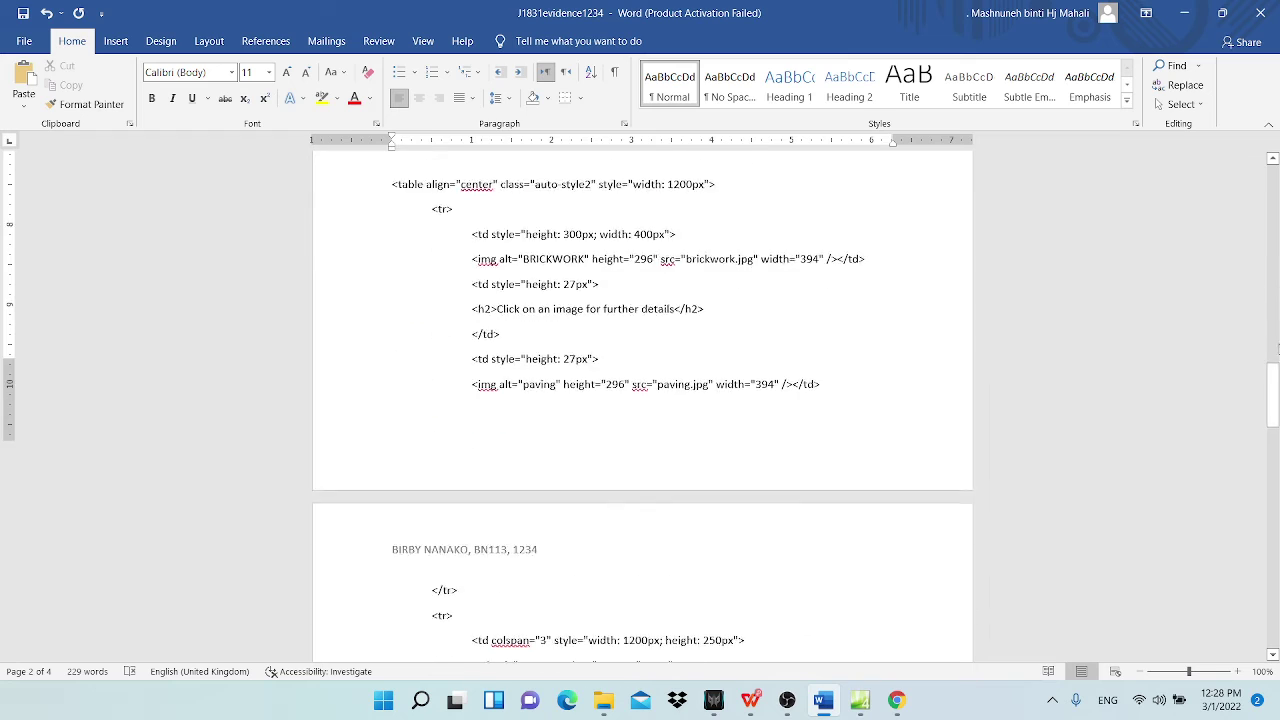
scroll(773, 581, down, 3)
scroll(773, 581, down, 6)
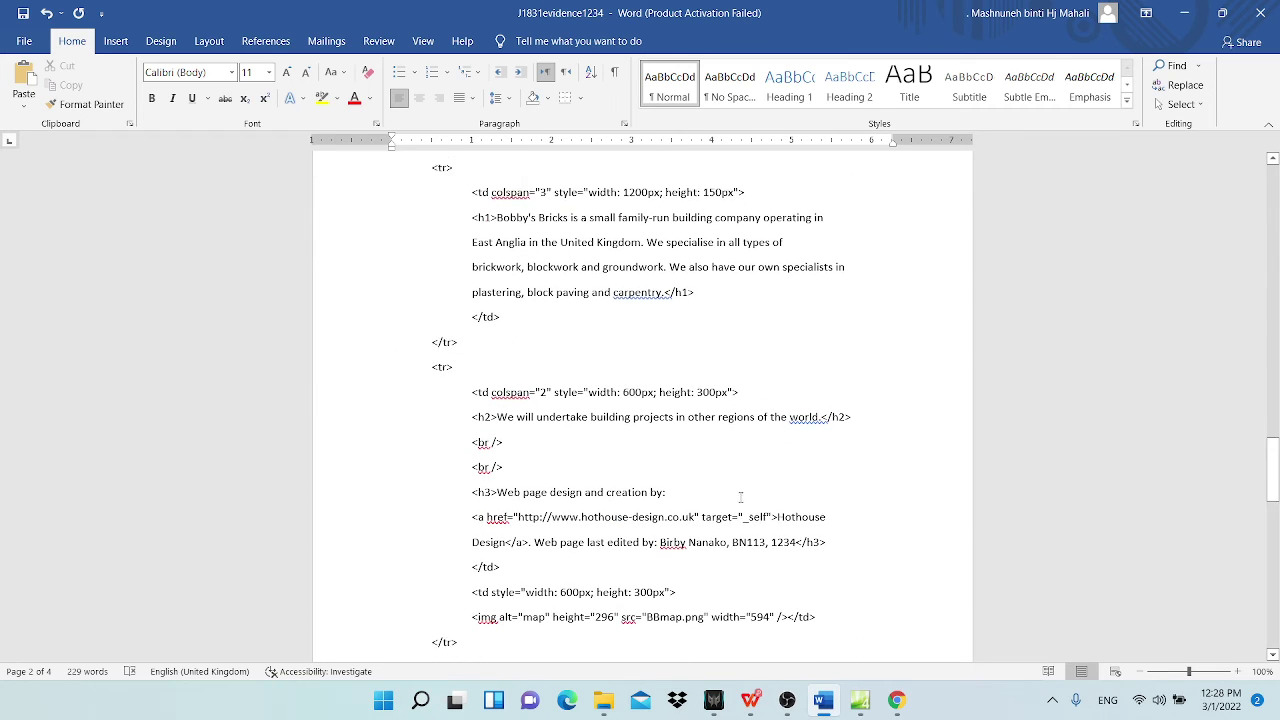
scroll(773, 581, down, 1)
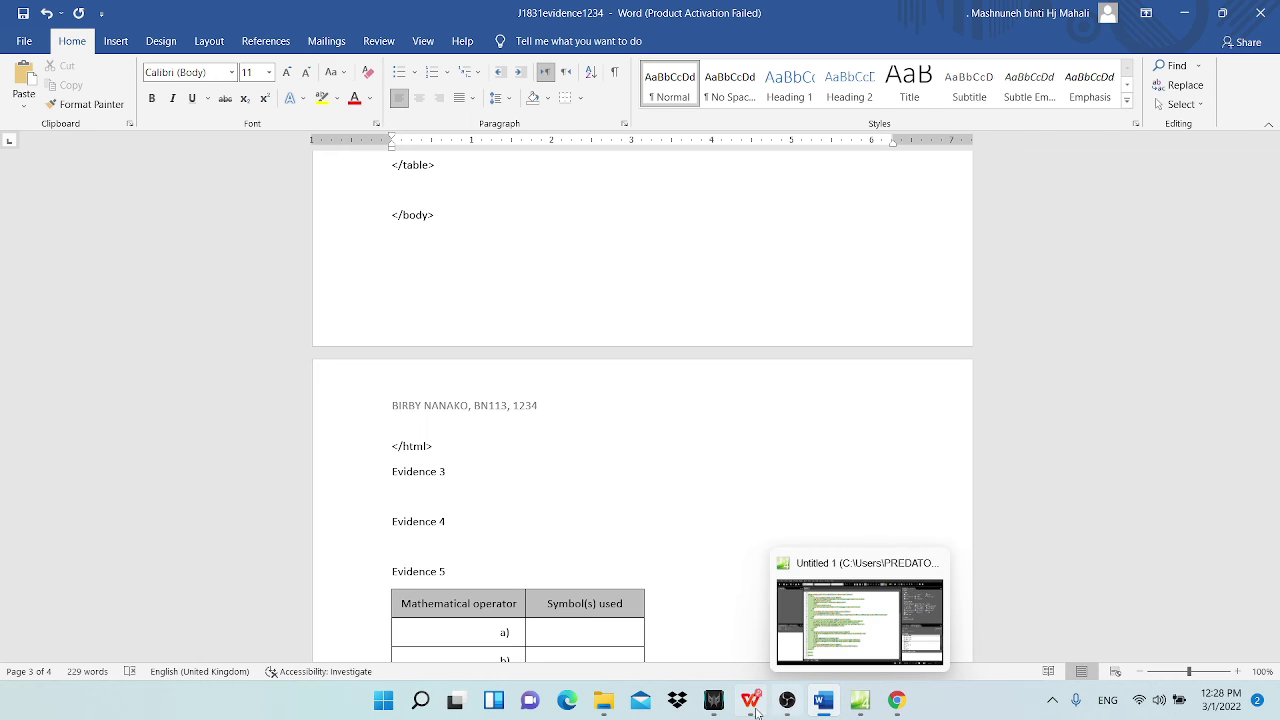
mouse_move(750, 700)
click(632, 640)
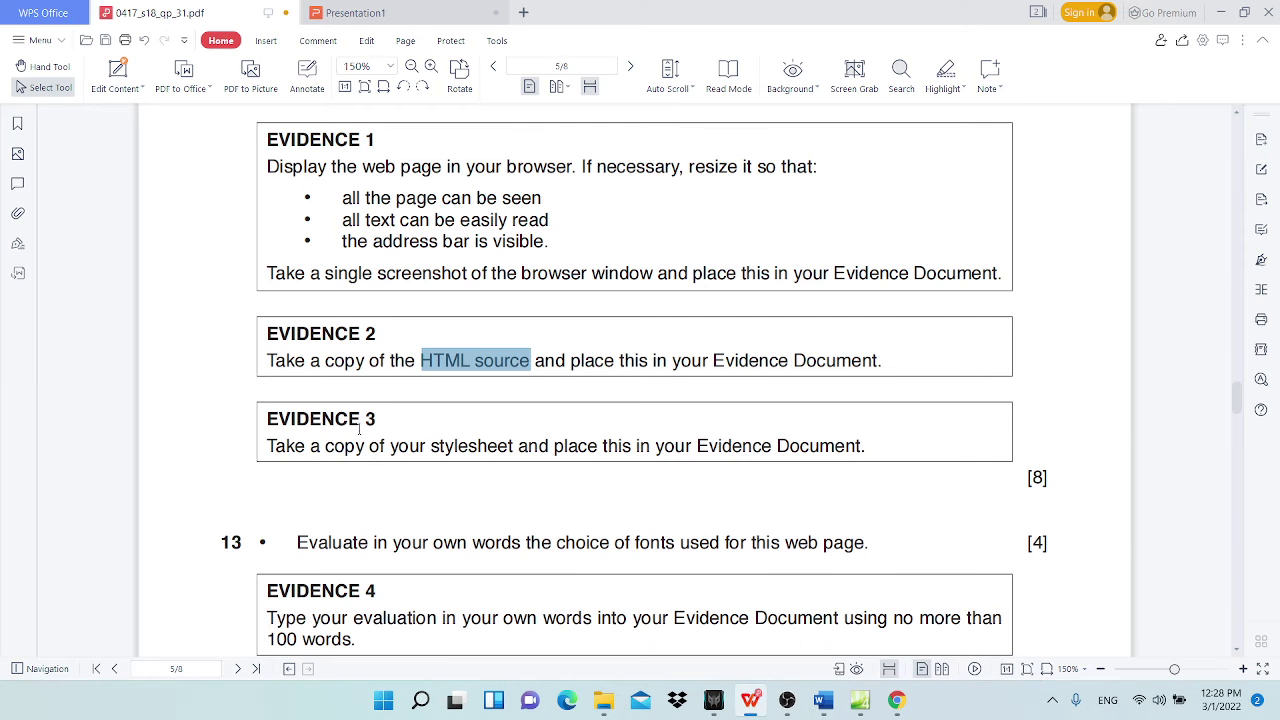
Step: Minimize the PDF and open BBstyle.css in Expression Web via File > Open
scroll(289, 364, down, 1)
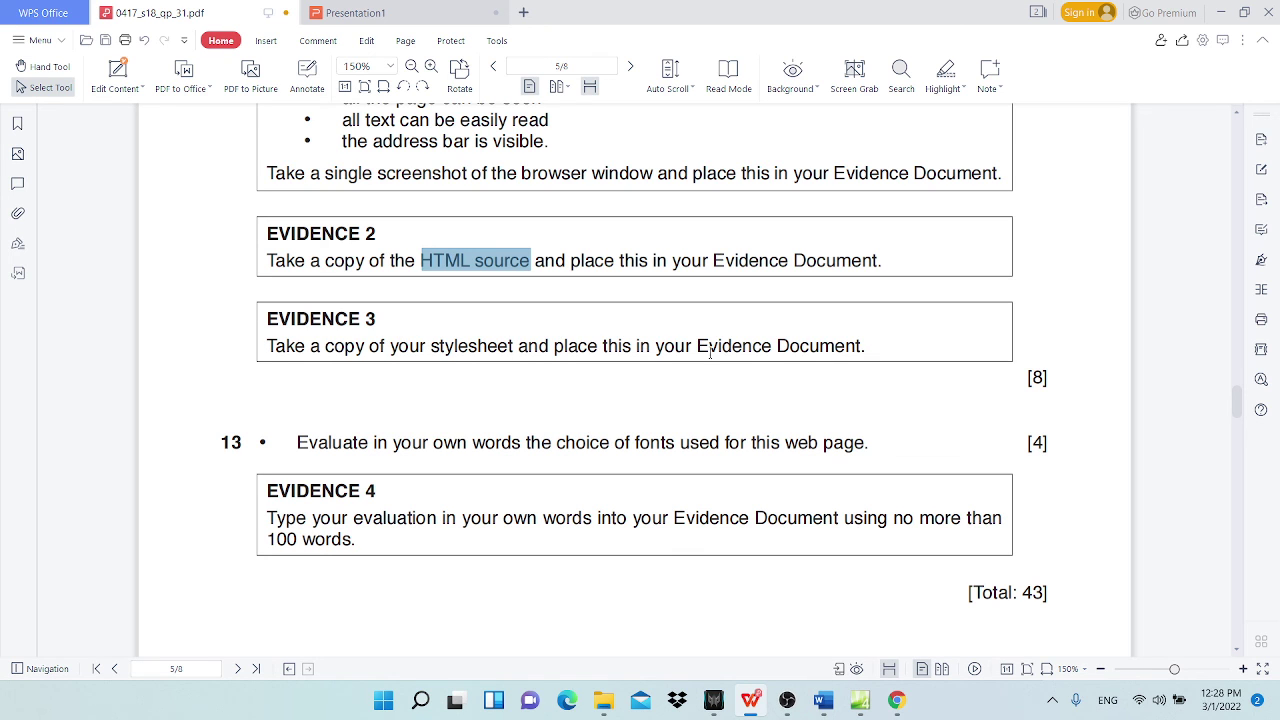
click(1220, 12)
mouse_move(855, 697)
click(870, 716)
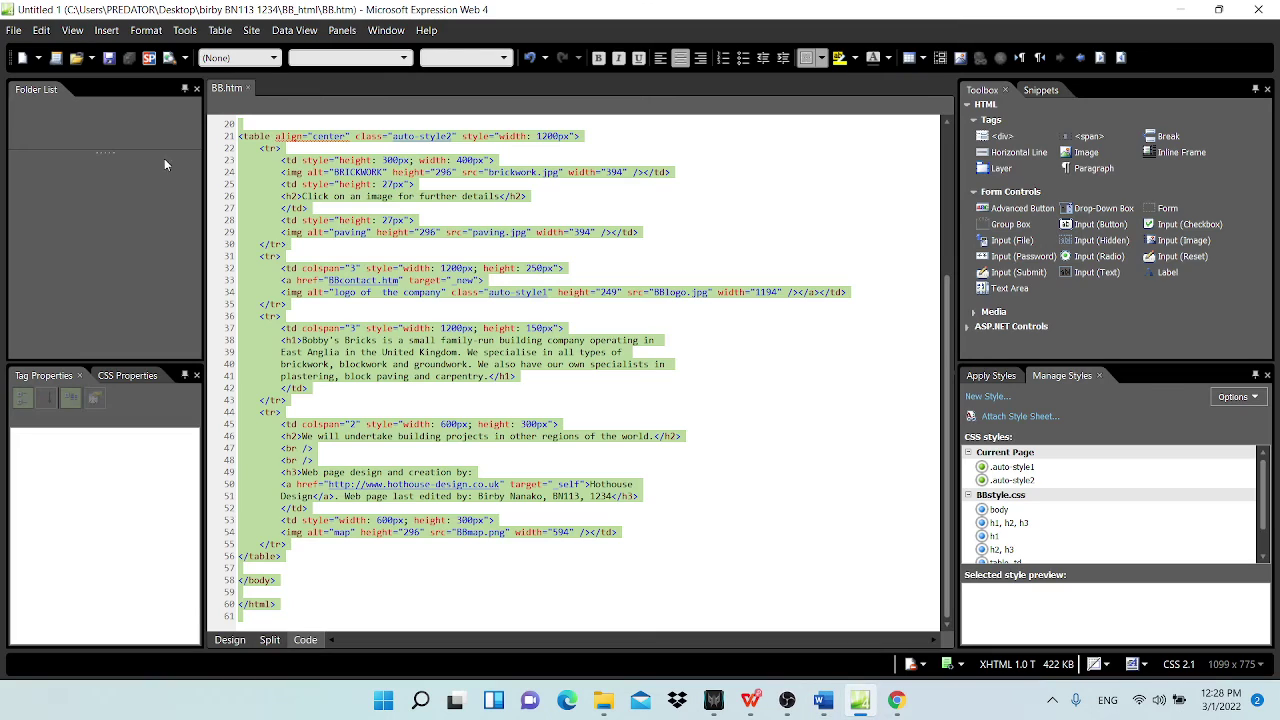
click(22, 33)
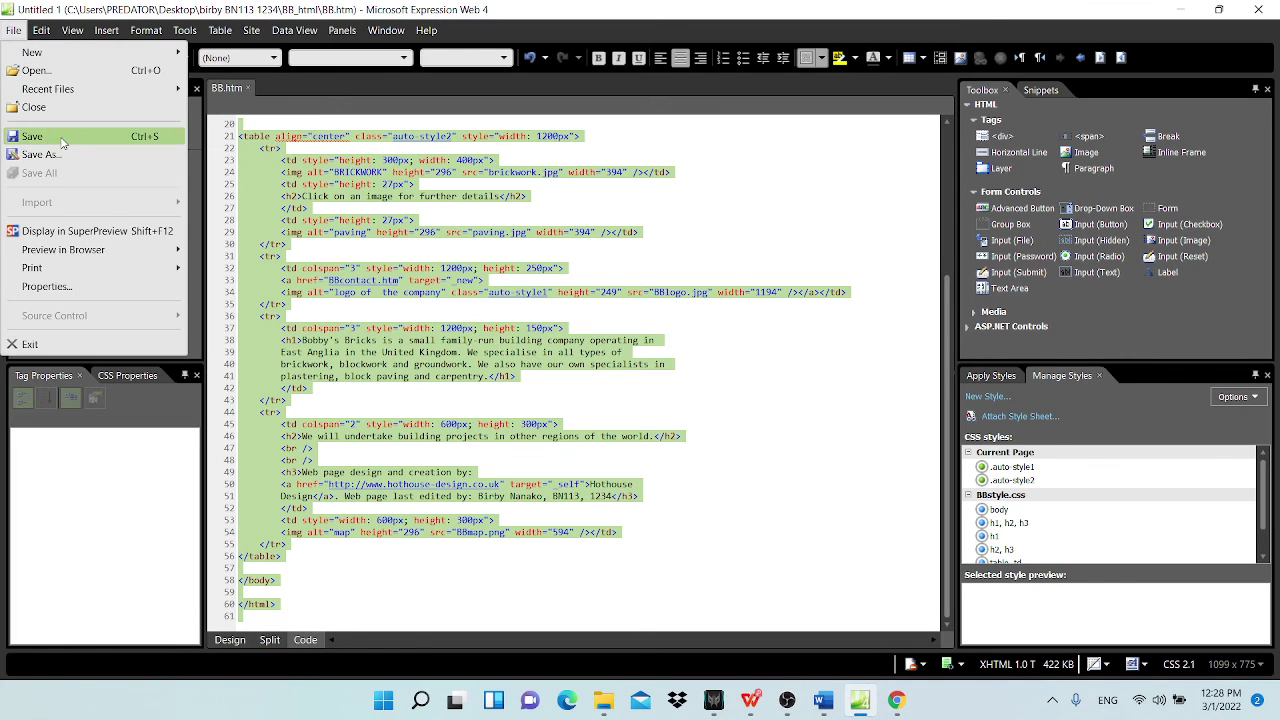
click(36, 71)
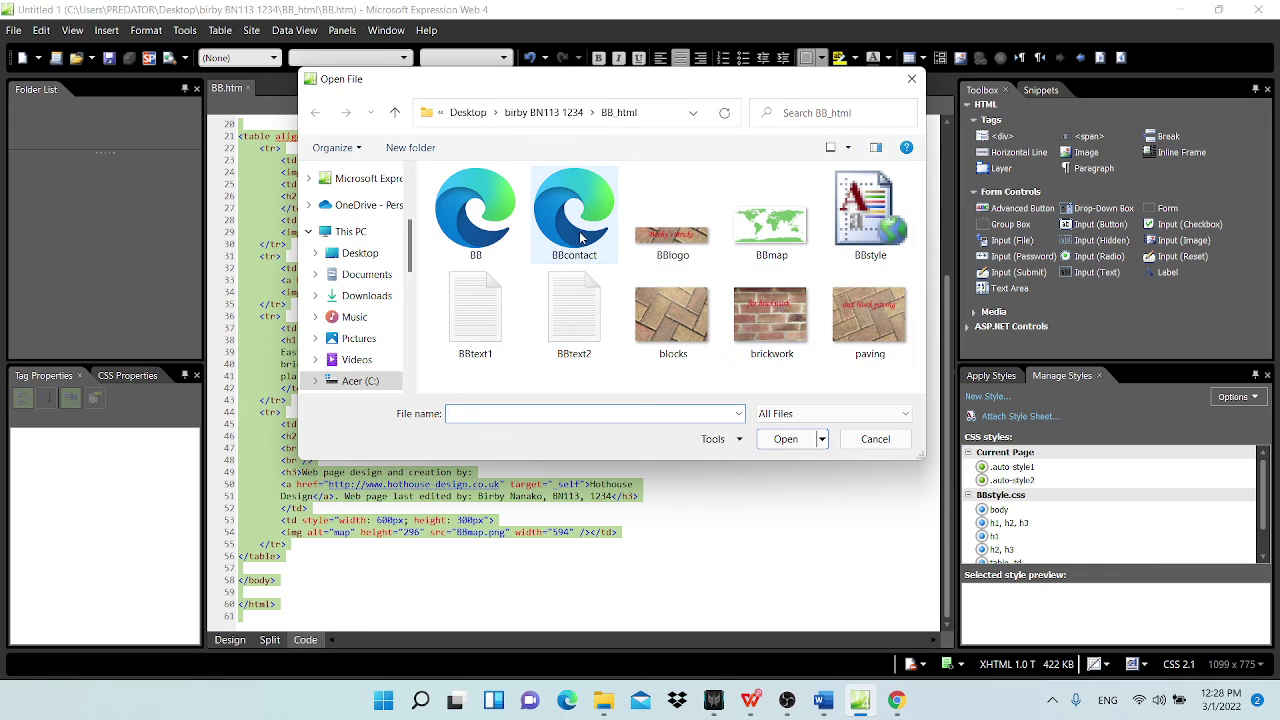
double_click(870, 237)
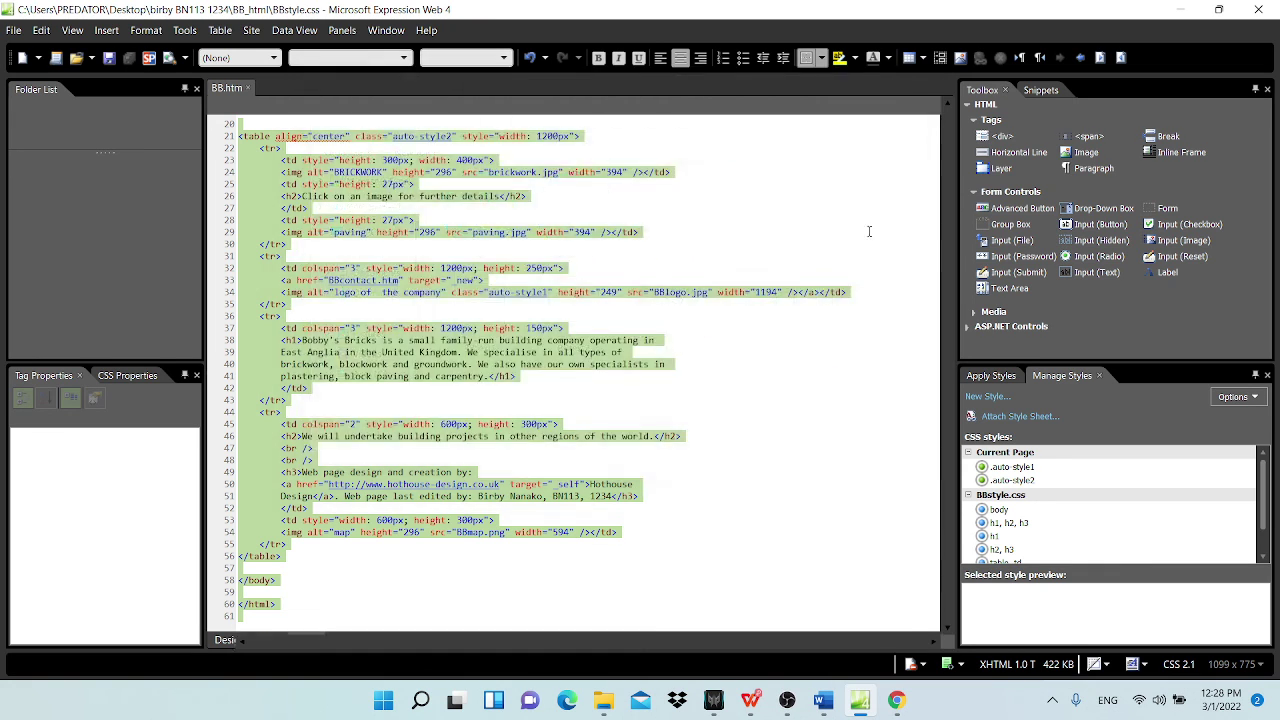
Step: Copy all of the BBstyle.css code and place the cursor below Evidence 3 in Word
key(ctrl+a)
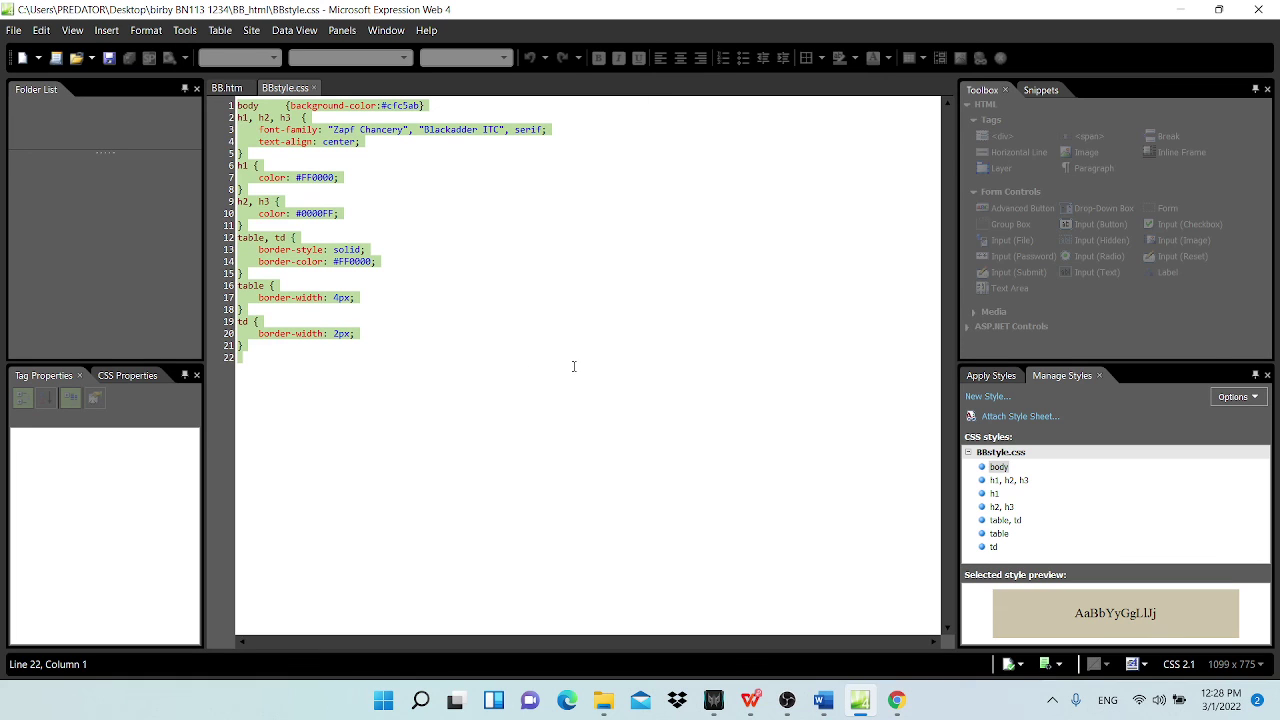
click(753, 700)
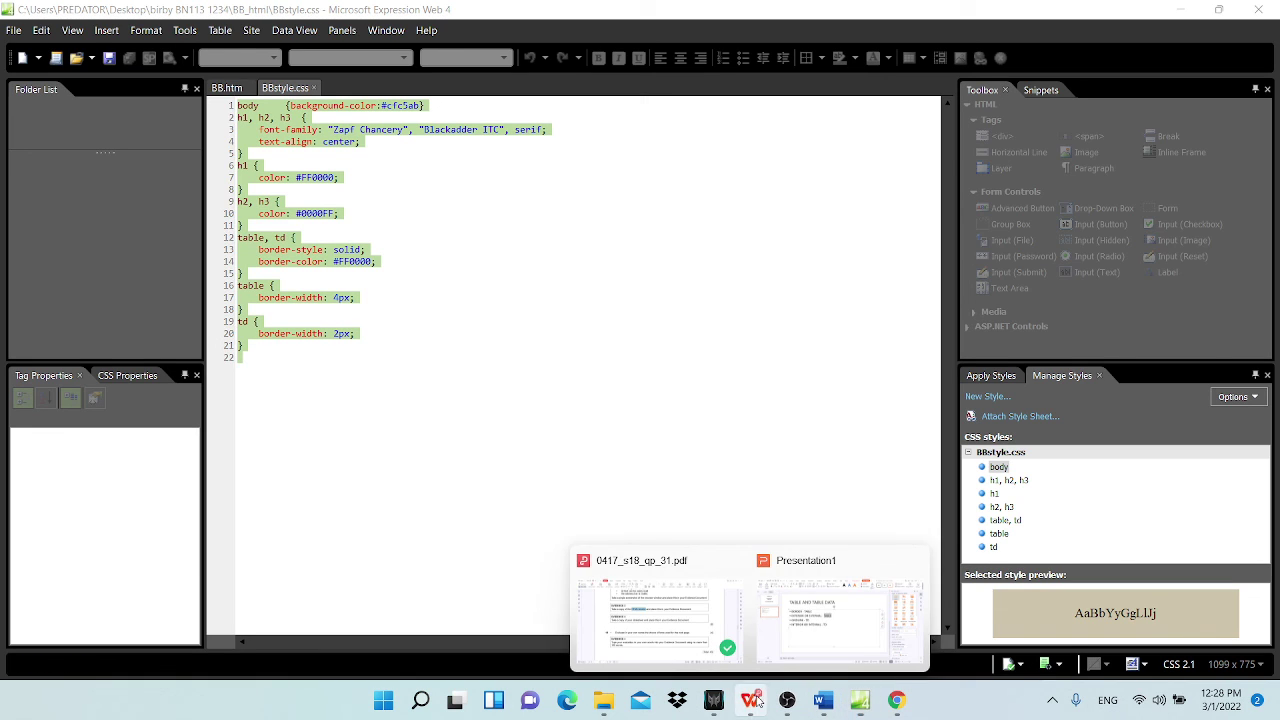
click(823, 700)
click(404, 495)
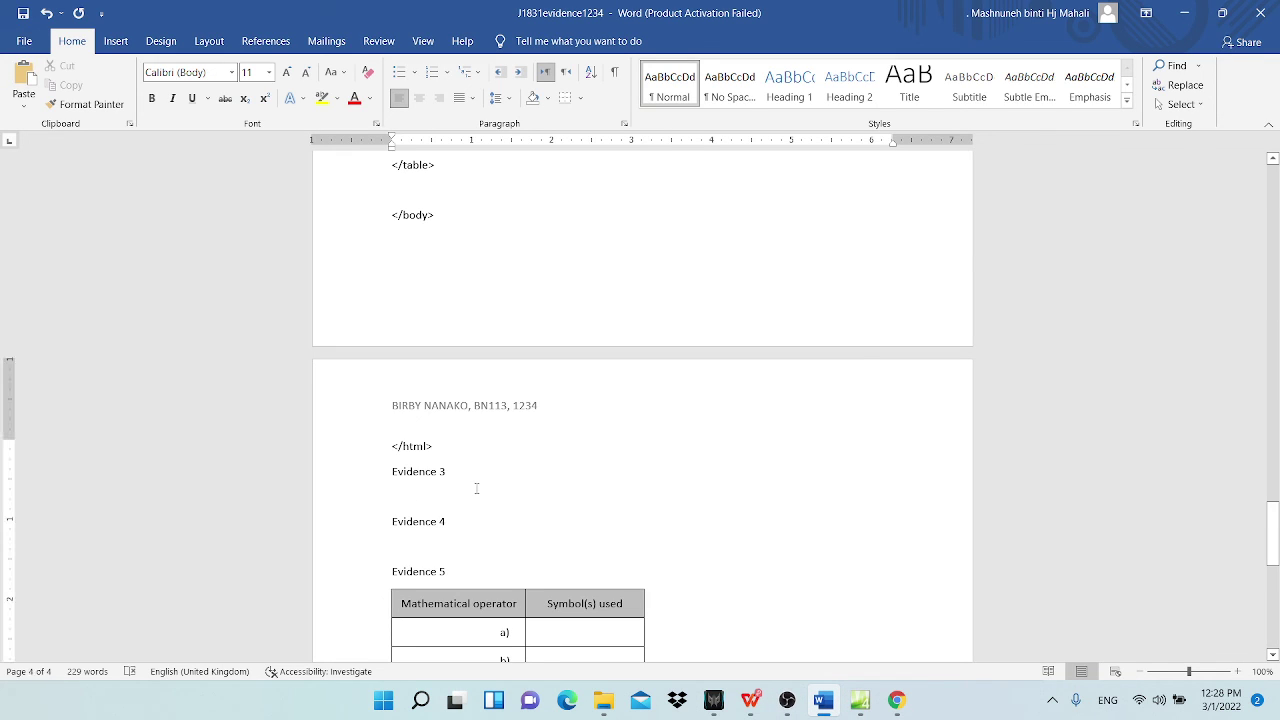
Step: Paste the full BBstyle.css stylesheet code beneath the Evidence 3 heading and check it
key(ctrl+v)
scroll(498, 507, down, 3)
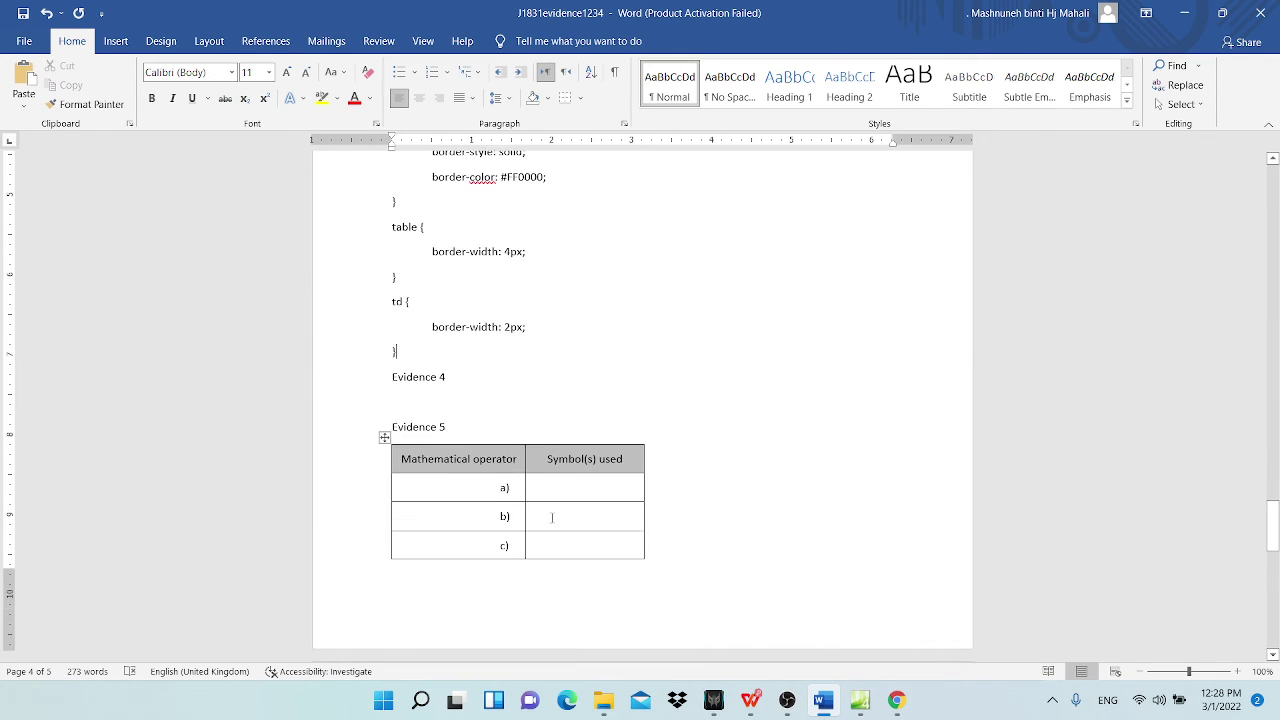
scroll(498, 507, up, 3)
scroll(498, 507, up, 2)
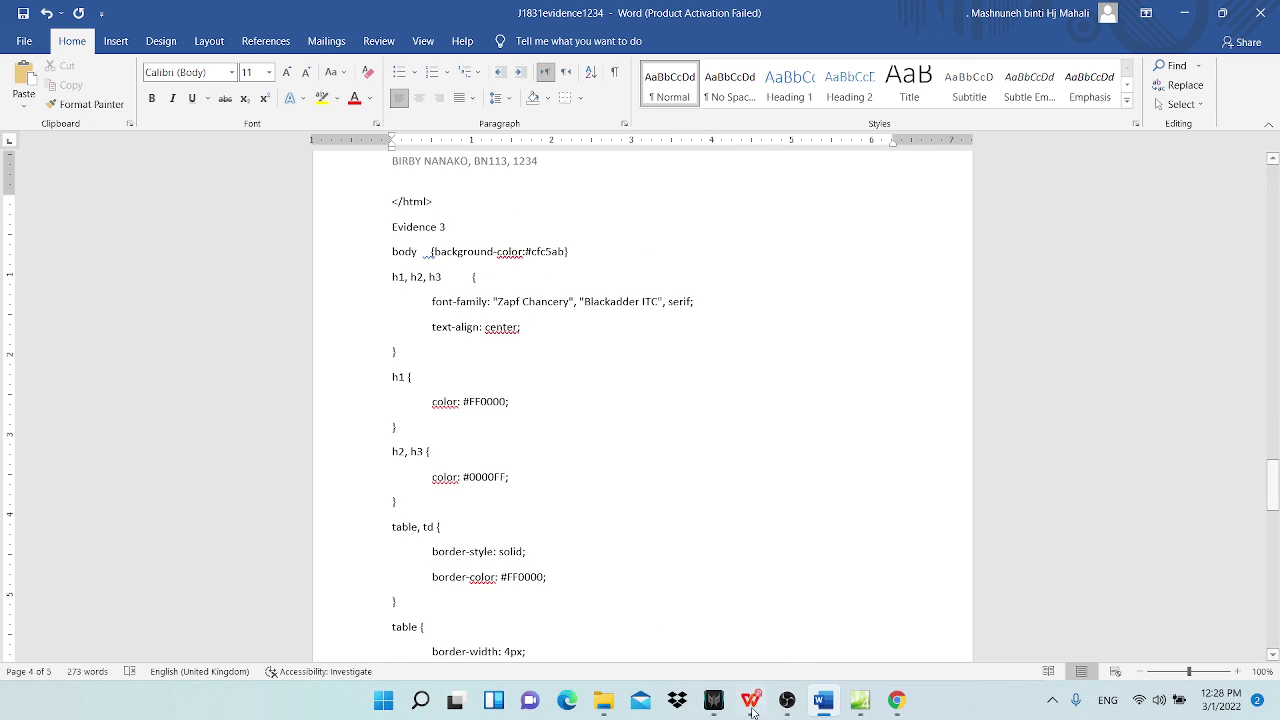
mouse_move(895, 704)
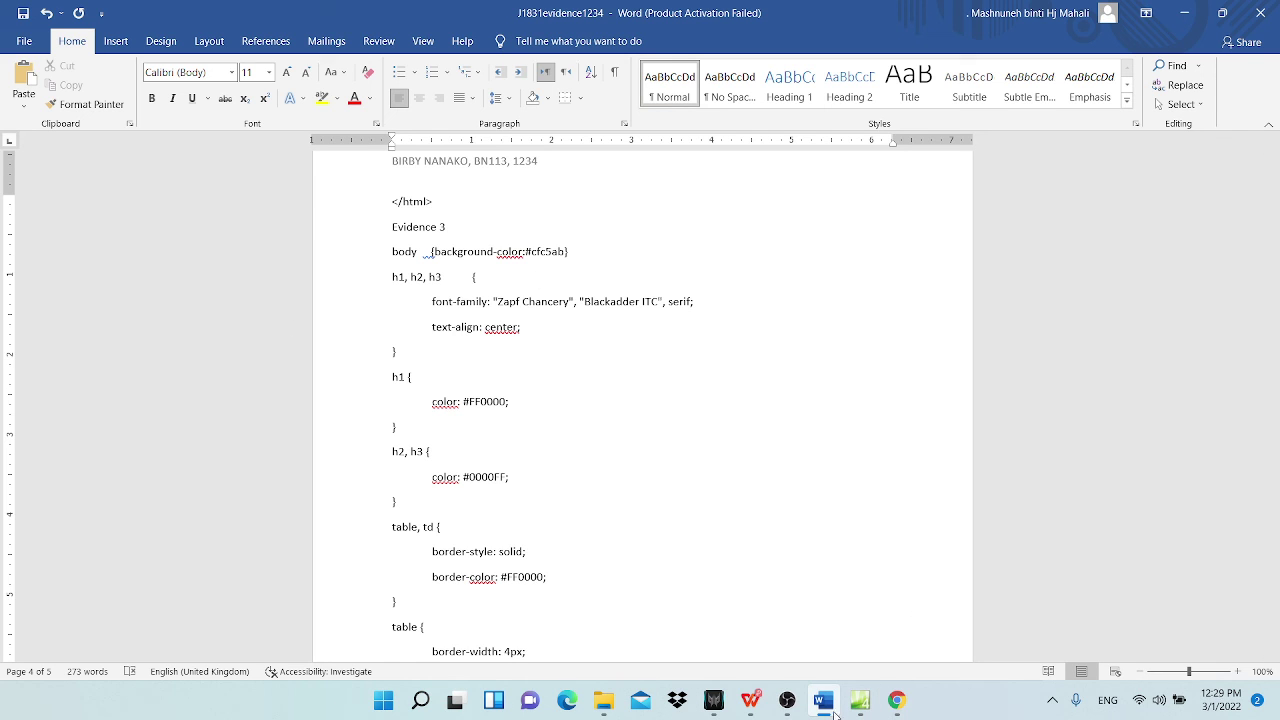
Step: Read the Evidence 3 and 4 tasks in the question paper, then return to Word at Evidence 4
mouse_move(764, 712)
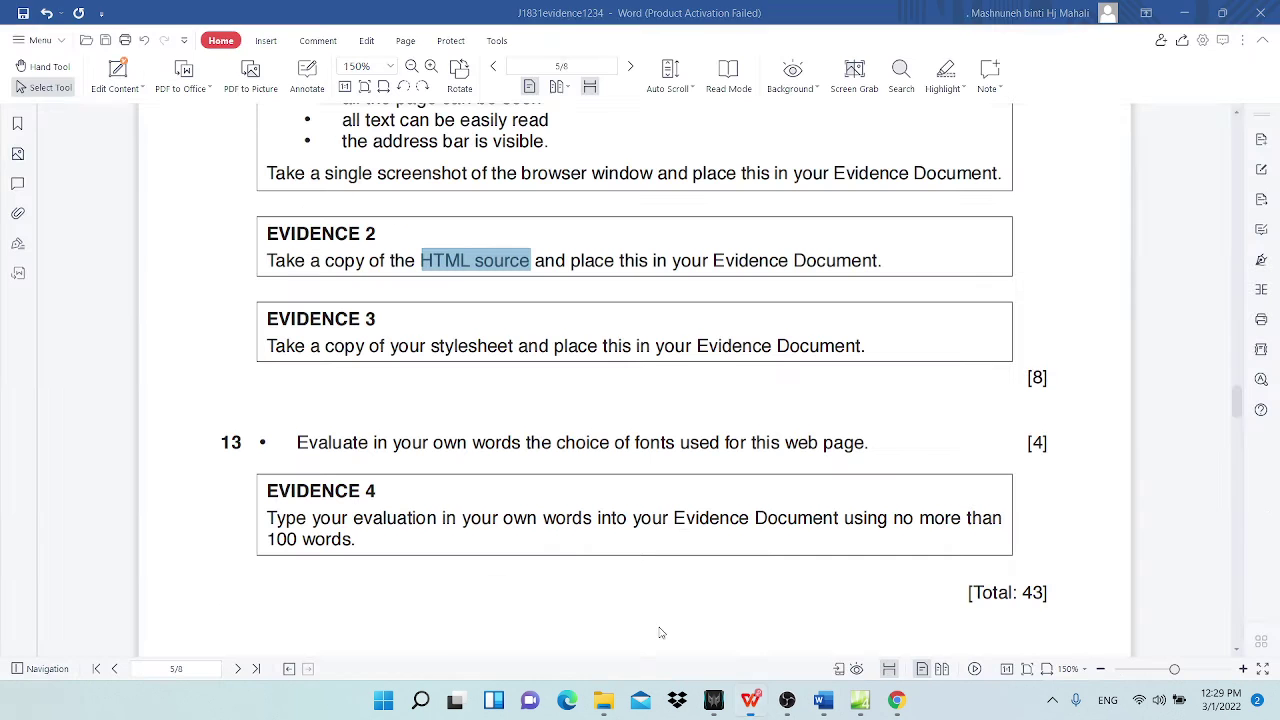
click(677, 648)
scroll(330, 400, down, 2)
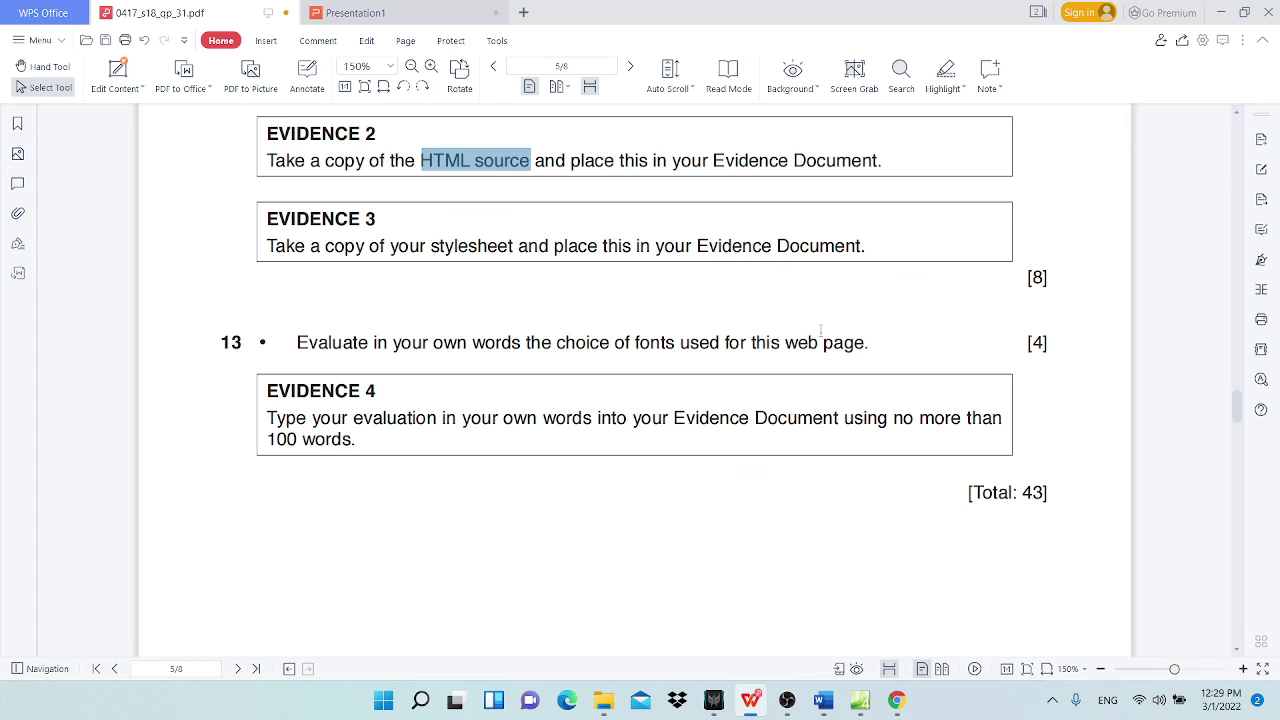
scroll(502, 358, down, 1)
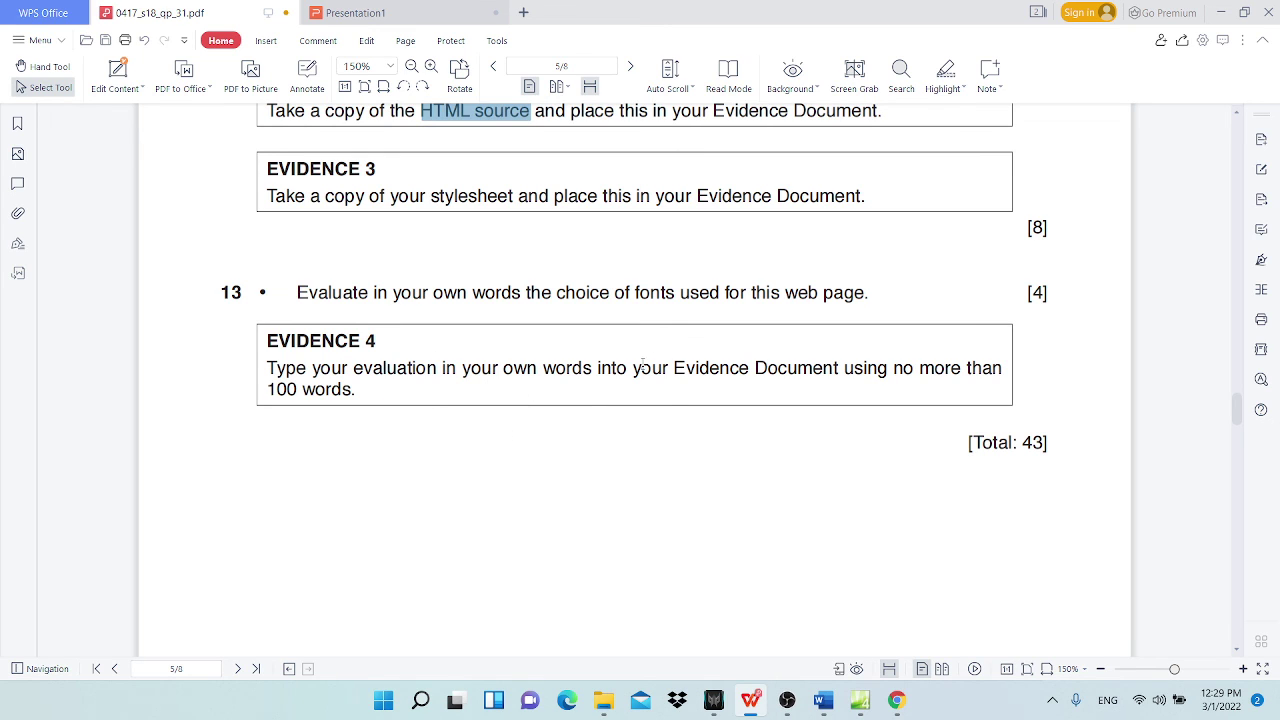
click(1221, 12)
scroll(506, 562, down, 10)
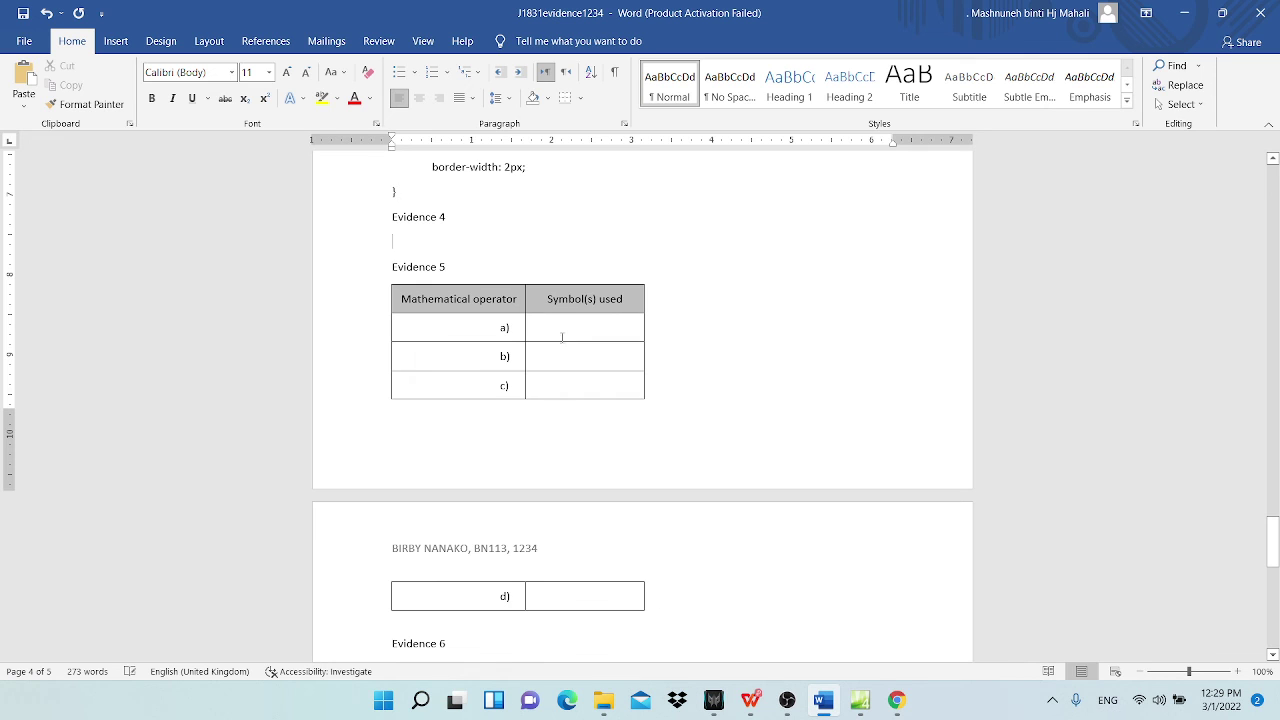
Step: Show the BB.htm page in Design view in Expression Web
click(862, 708)
click(228, 88)
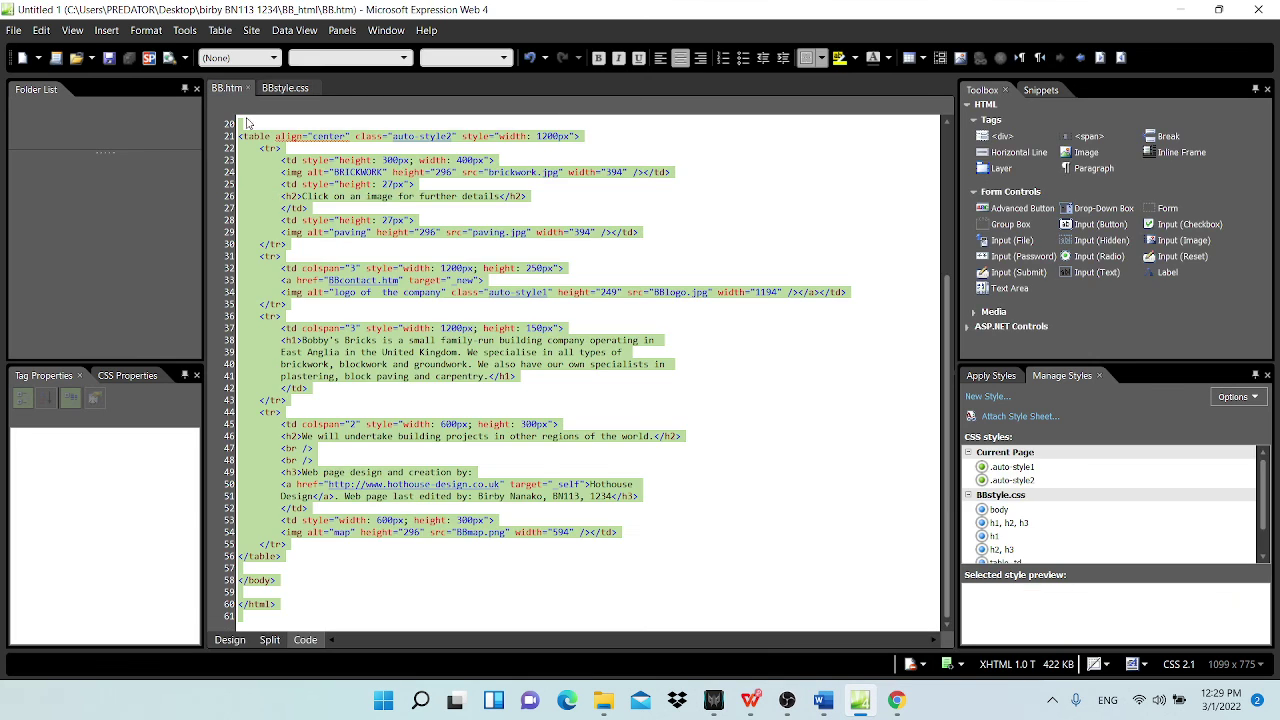
click(230, 640)
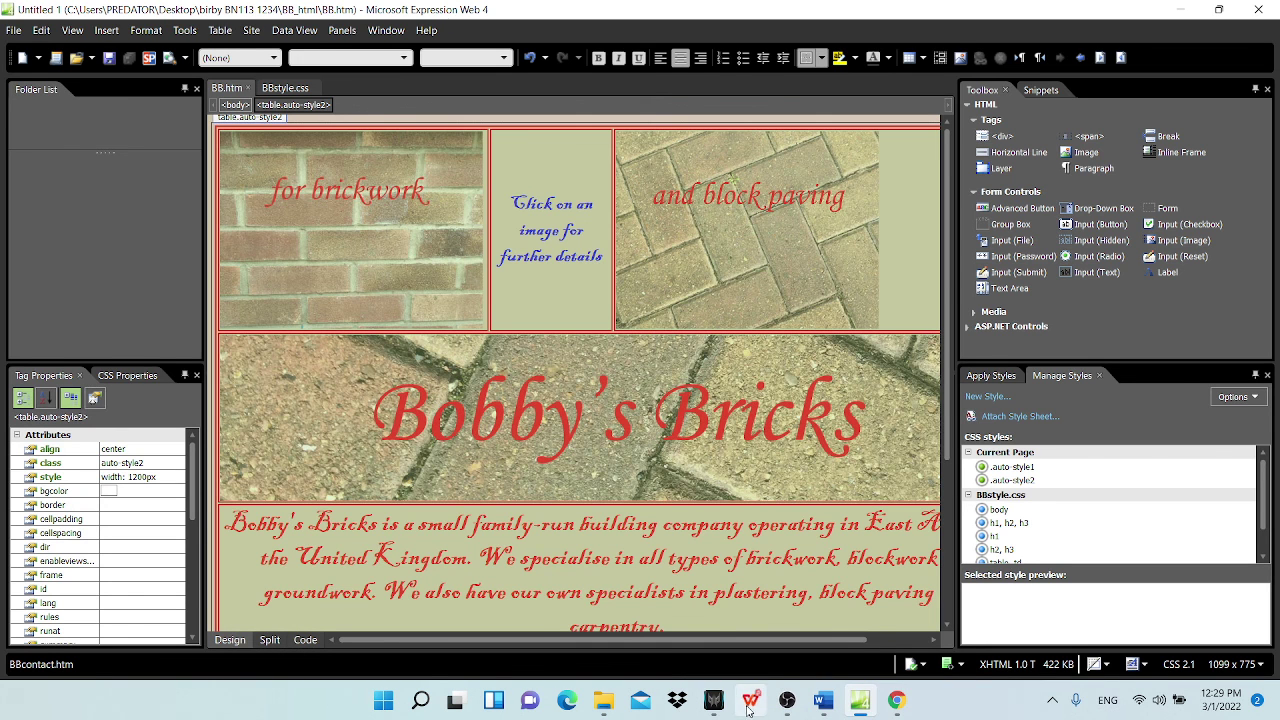
Step: Re-check the question paper PDF, then go back to the Bobby's Bricks page design
mouse_move(748, 708)
click(694, 630)
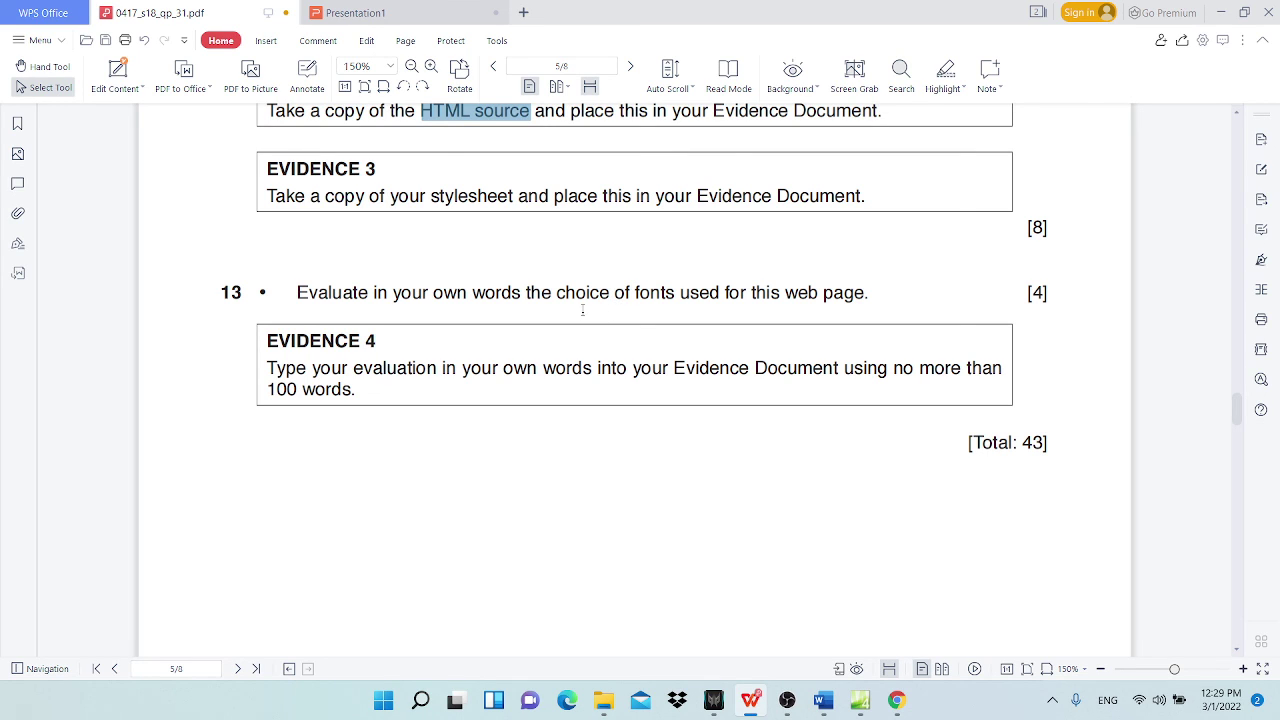
click(1219, 13)
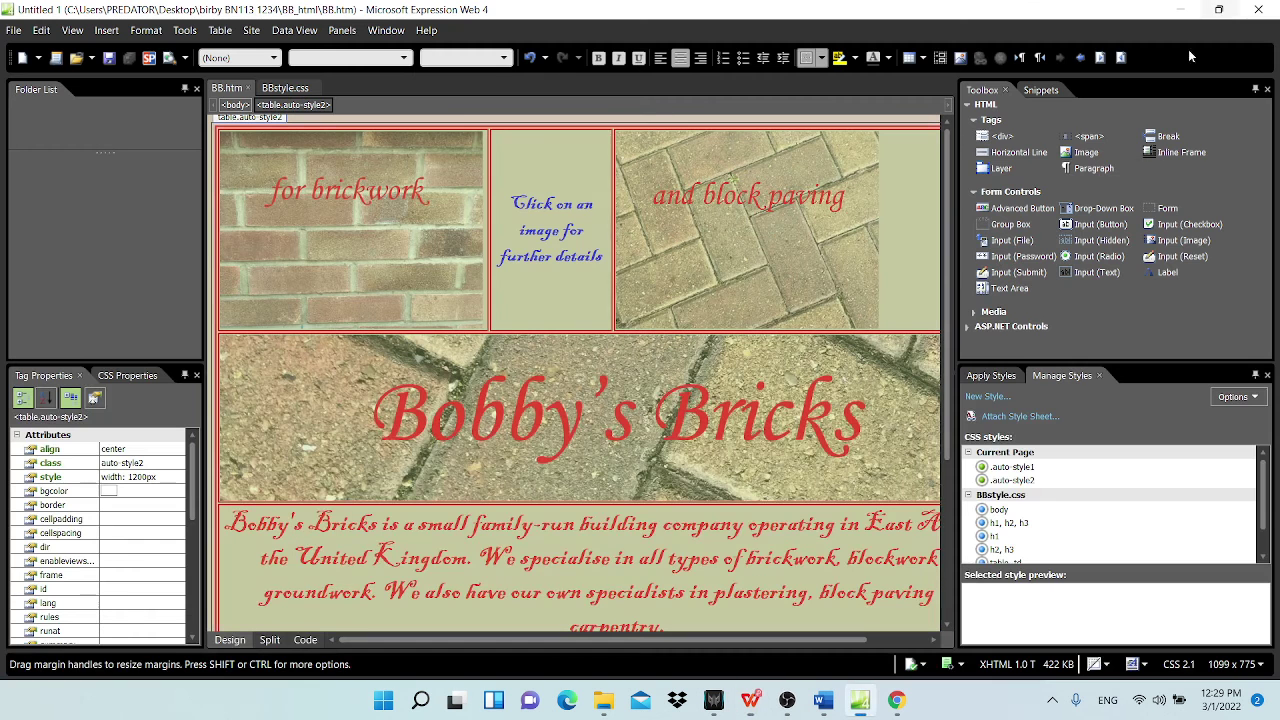
mouse_move(760, 710)
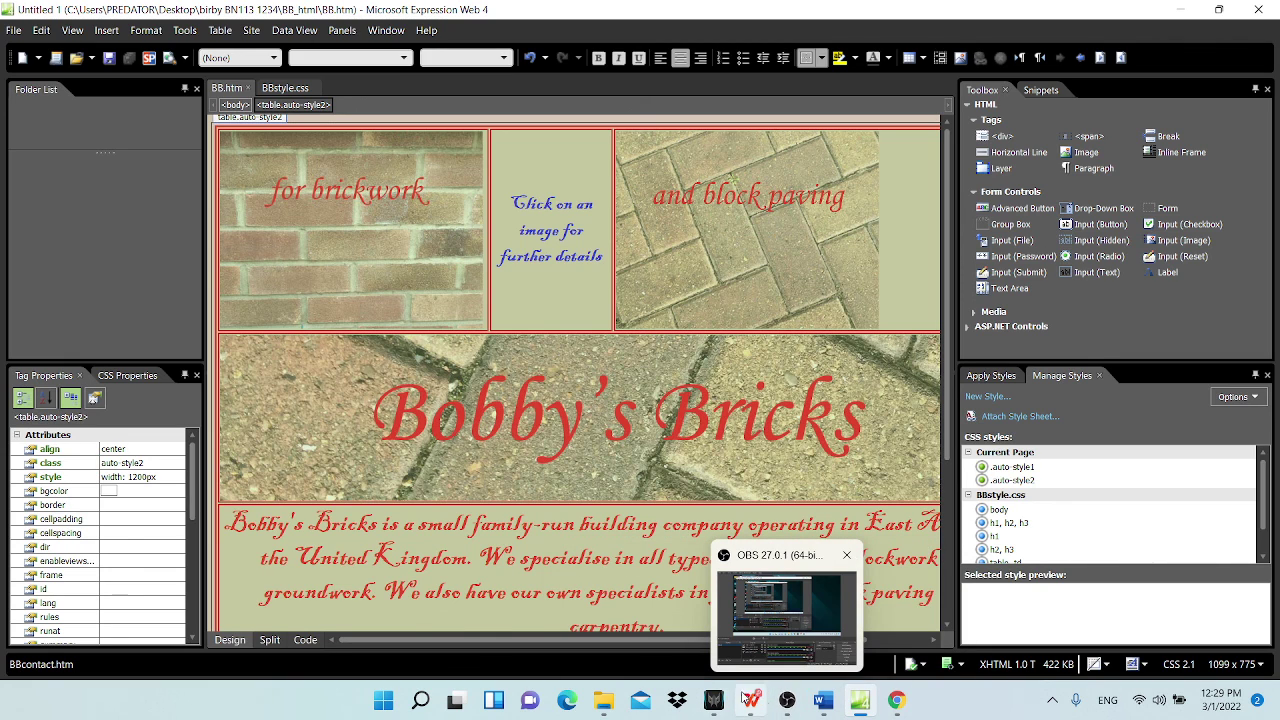
mouse_move(876, 700)
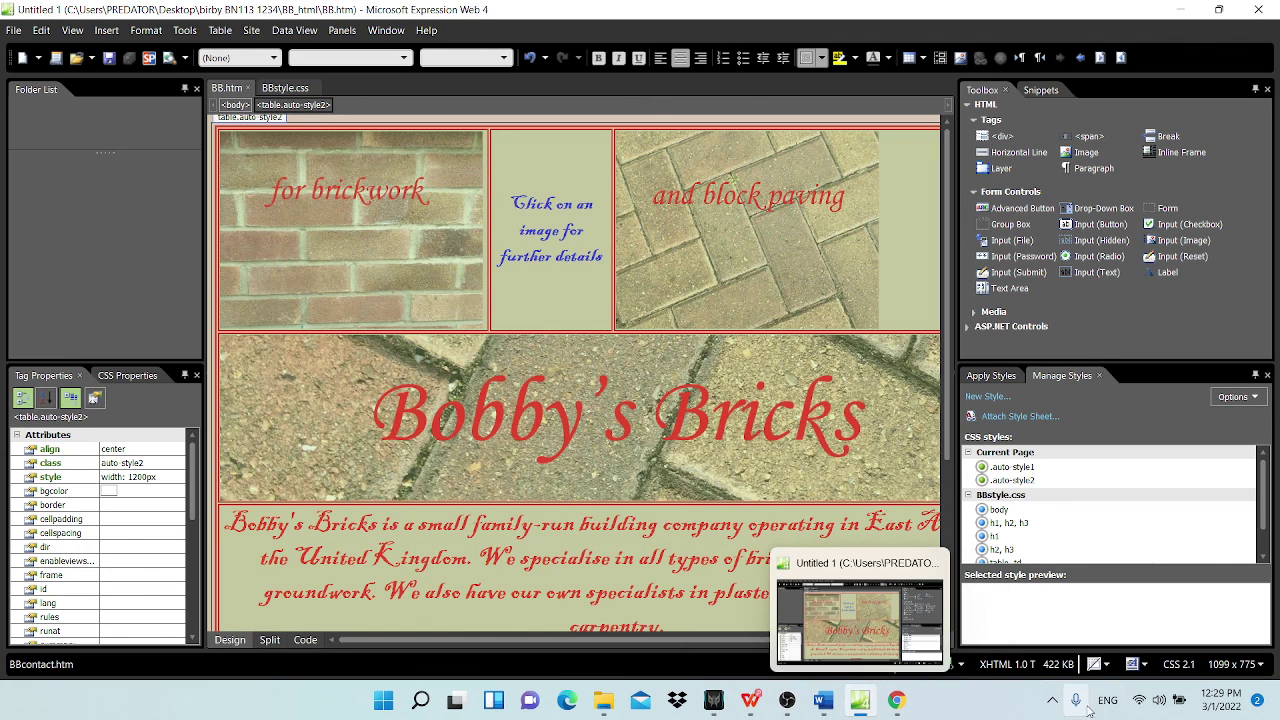
click(1052, 700)
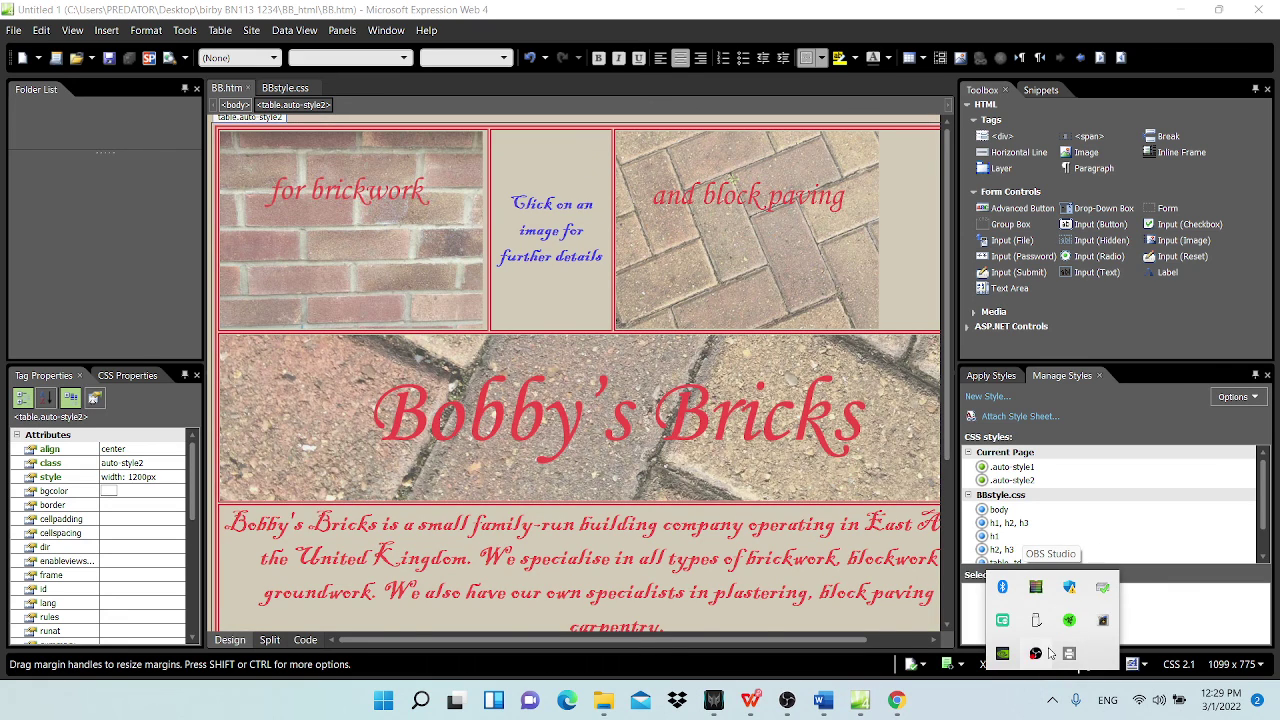